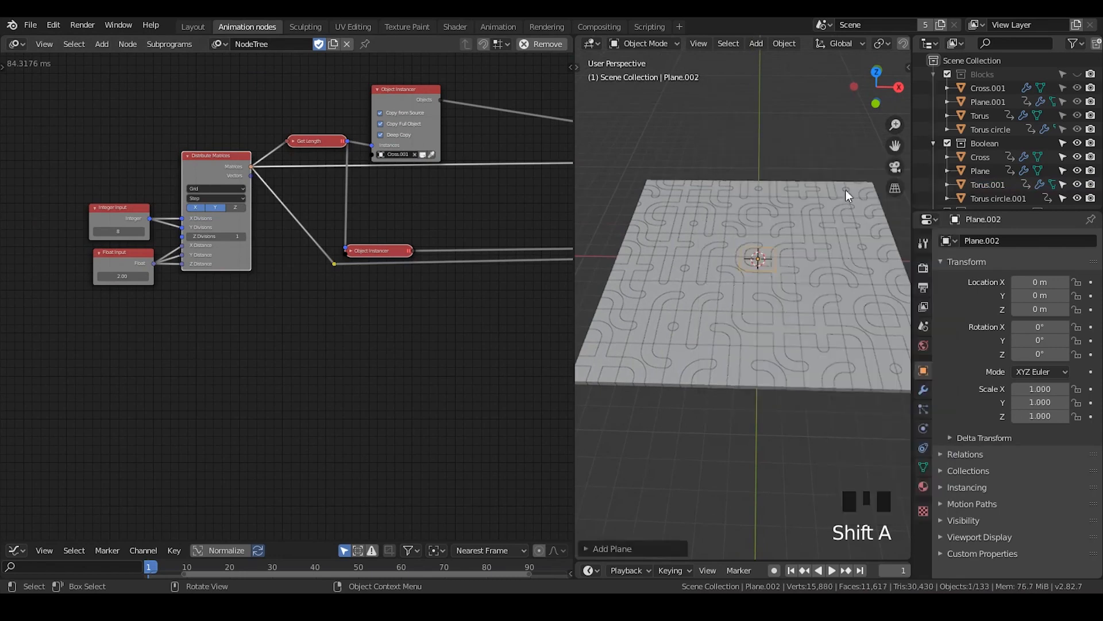
Scale the newly added plane up uniformly to about 22.97
{"action": "key", "text": "s"}
{"action": "left_click", "coordinate": [805, 247]}
{"action": "middle_click_drag", "start_coordinate": [805, 251], "coordinate": [741, 396]}
Move the upper Object Matrix Output node up slightly, clear of the Collection Info node below it
{"action": "middle_click_drag", "start_coordinate": [485, 327], "coordinate": [293, 299]}
{"action": "middle_click_drag", "start_coordinate": [353, 181], "coordinate": [333, 201]}
{"action": "scroll", "coordinate": [247, 224], "scroll_direction": "down", "scroll_amount": 2}
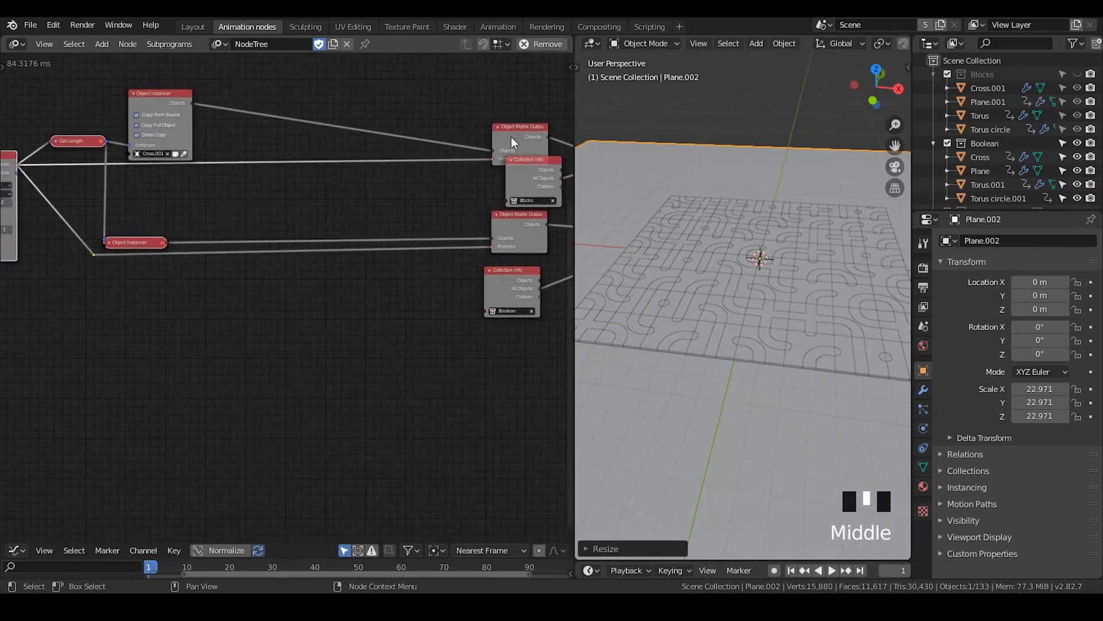
{"action": "left_click_drag", "start_coordinate": [510, 141], "coordinate": [514, 126]}
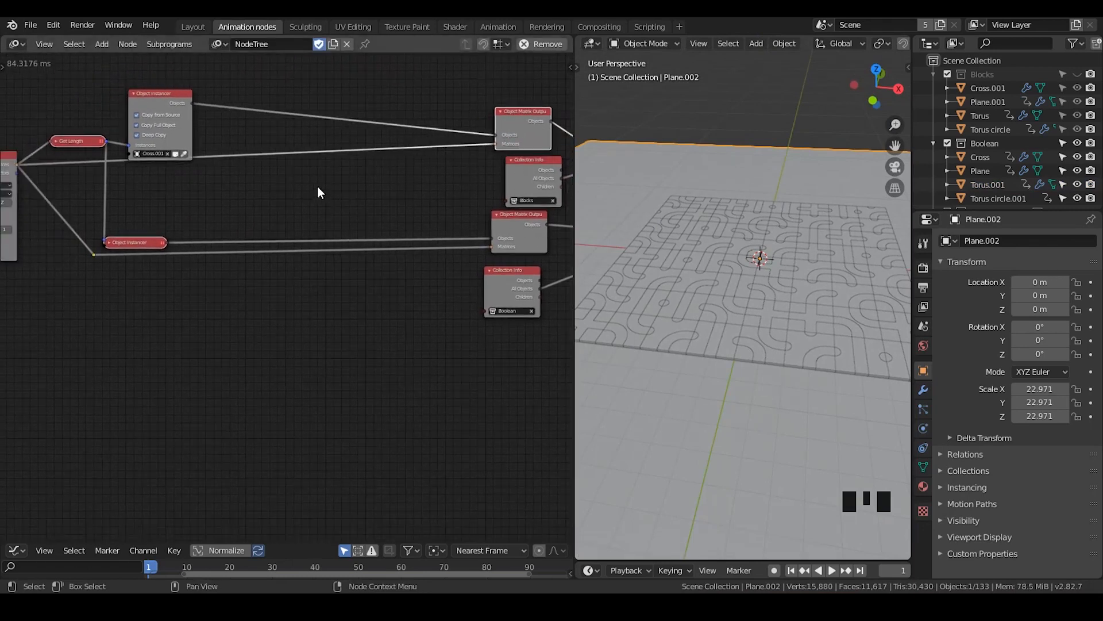
Insert an Offset Matrix node into the Matrices link between Distribute Matrices and the upper Object Matrix Output
{"action": "middle_click_drag", "start_coordinate": [298, 190], "coordinate": [326, 197]}
{"action": "key", "text": "ctrl+a"}
{"action": "type", "text": "offse"}
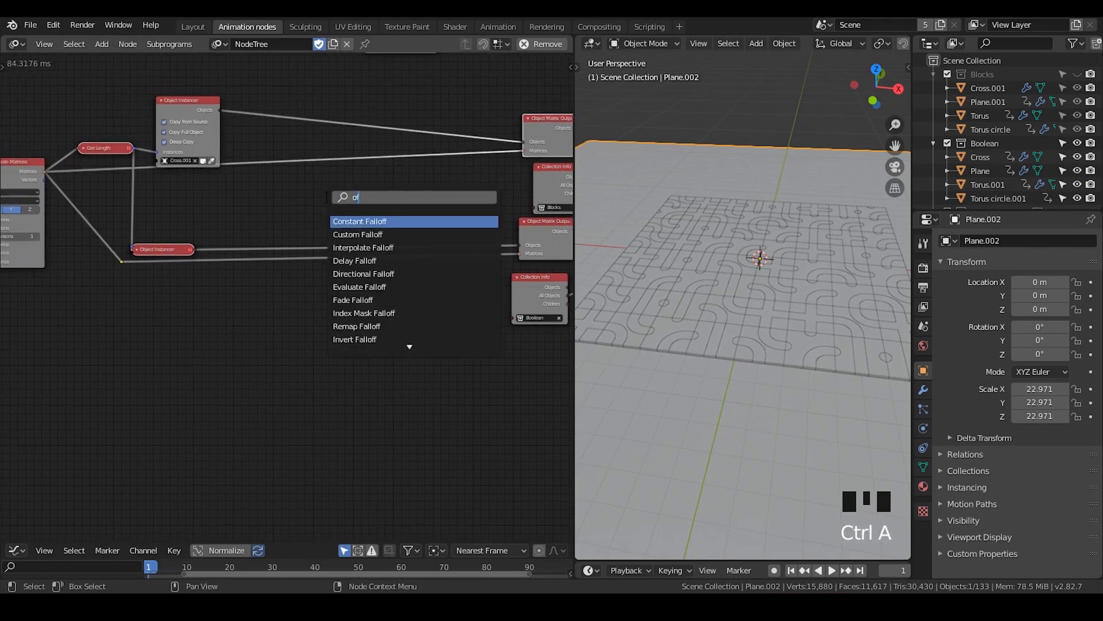
{"action": "key", "text": "Down"}
{"action": "key", "text": "Return"}
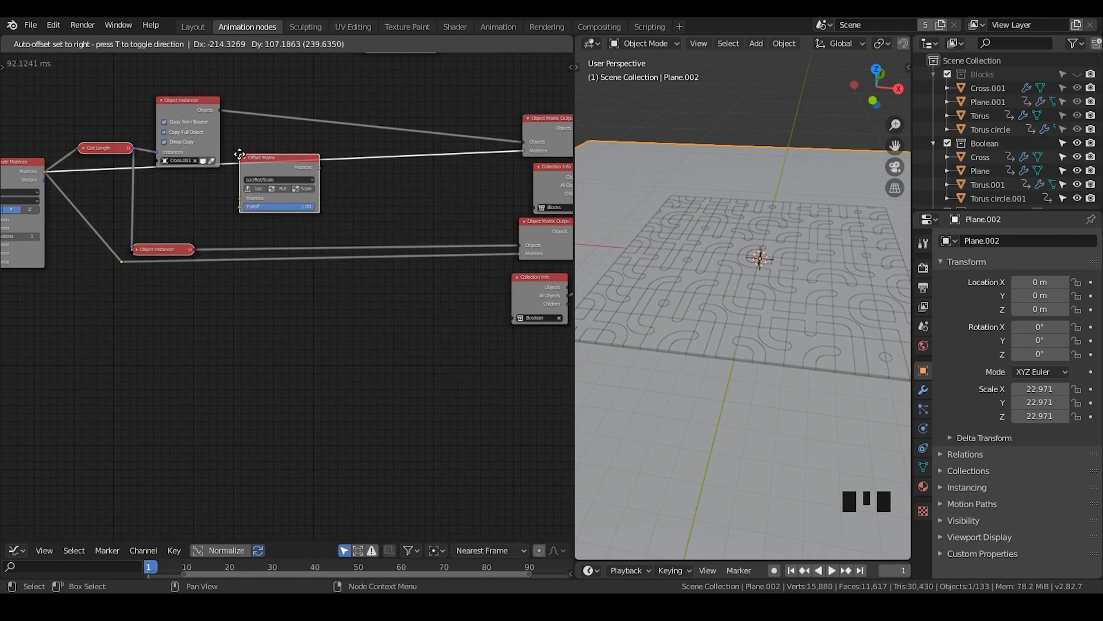
{"action": "left_click", "coordinate": [239, 145]}
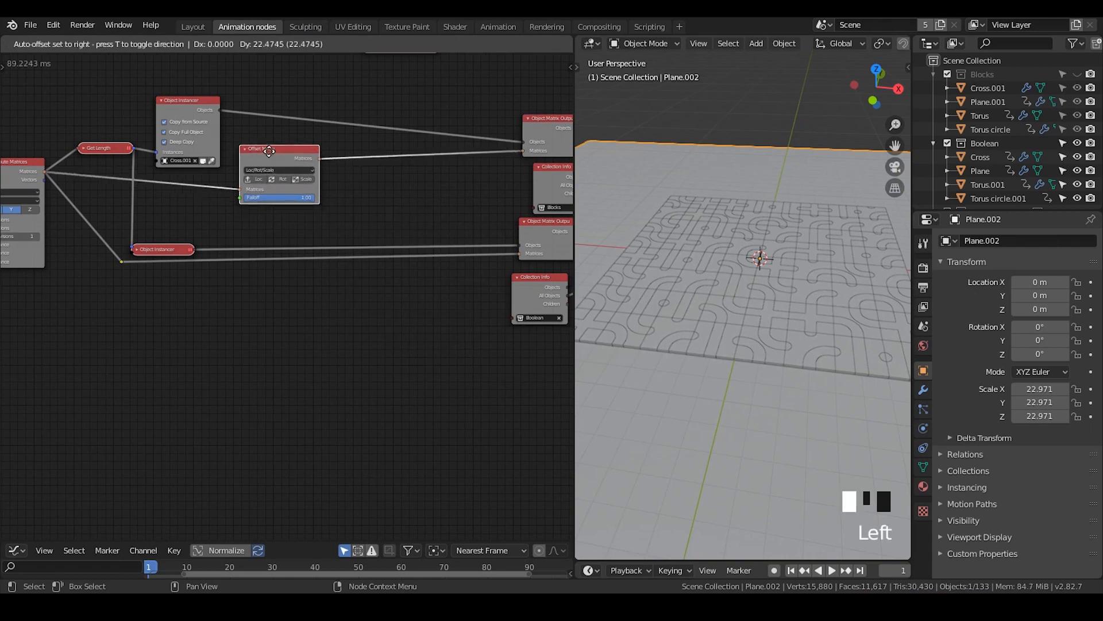
Enable location on the Offset Matrix node and set its Z translation to 2.00
{"action": "left_click", "coordinate": [257, 182]}
{"action": "middle_click_drag", "start_coordinate": [279, 235], "coordinate": [378, 240]}
{"action": "scroll", "coordinate": [382, 236], "scroll_direction": "up", "scroll_amount": 5}
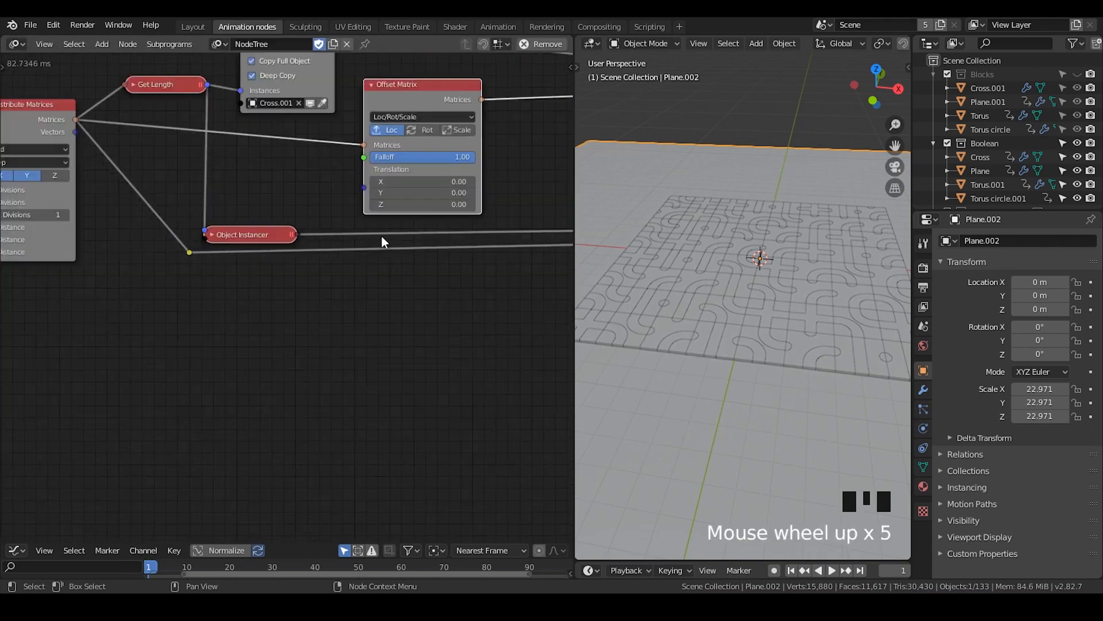
{"action": "left_click_drag", "start_coordinate": [422, 204], "coordinate": [491, 204]}
{"action": "left_click", "coordinate": [412, 205]}
{"action": "key", "text": "Return"}
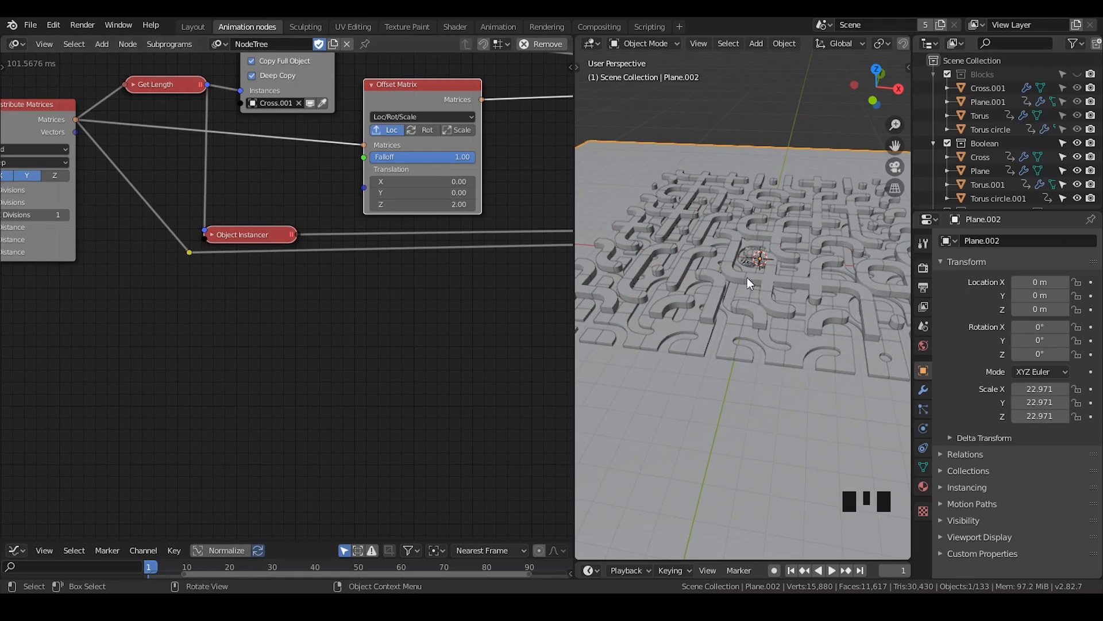
Move the Offset Matrix node up slightly and try varying its Falloff, ending at 1.00
{"action": "left_click", "coordinate": [728, 339]}
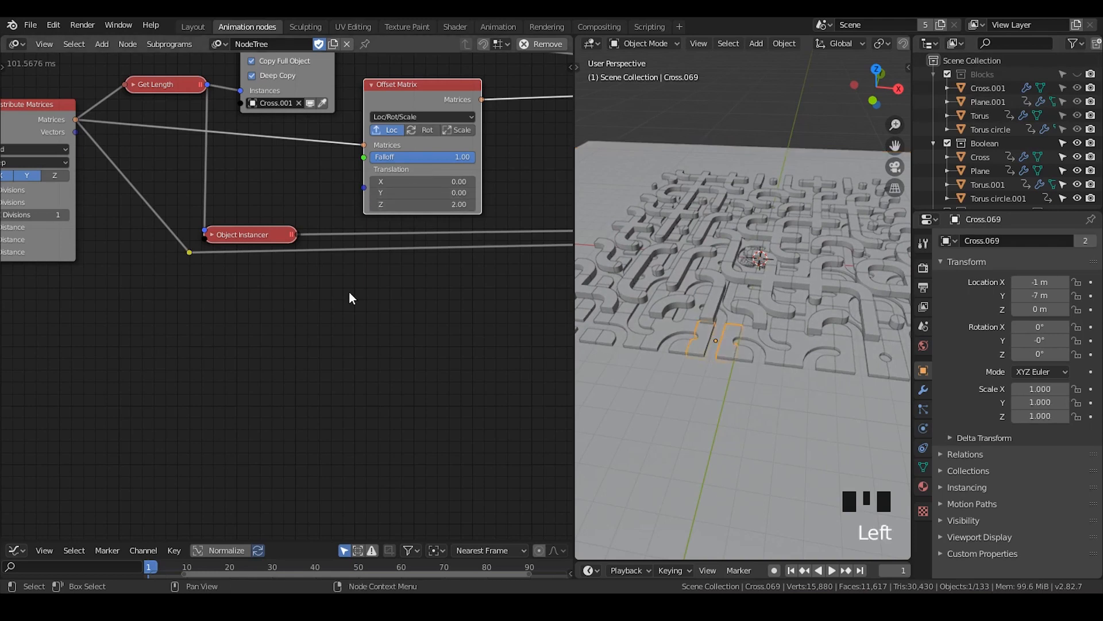
{"action": "middle_click_drag", "start_coordinate": [347, 298], "coordinate": [300, 288]}
{"action": "mouse_move", "coordinate": [372, 91]}
{"action": "left_mouse_down"}
{"action": "mouse_move", "coordinate": [358, 90]}
{"action": "mouse_move", "coordinate": [373, 87]}
{"action": "left_mouse_up"}
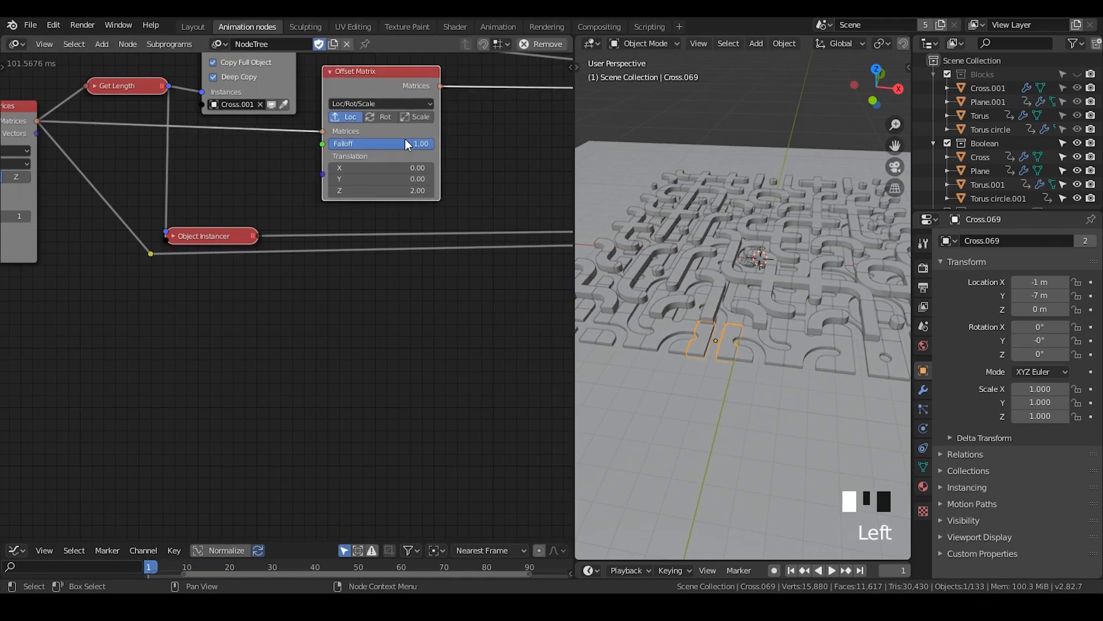
{"action": "left_click", "coordinate": [409, 145]}
{"action": "left_click_drag", "start_coordinate": [409, 145], "coordinate": [436, 145]}
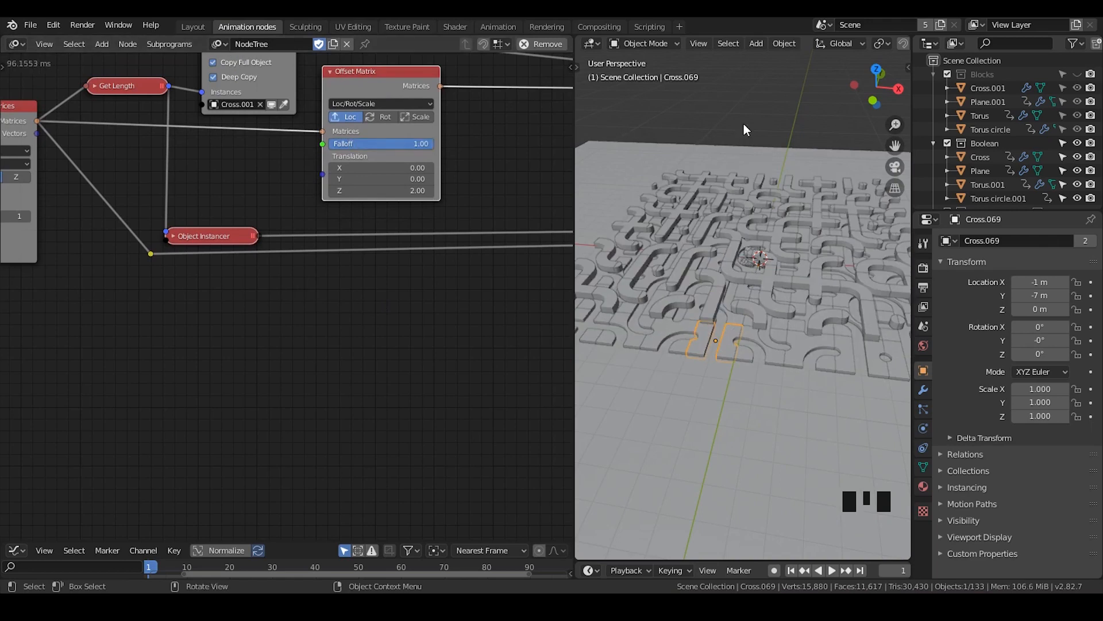
Enable the Ctrl collection and select the Controller empty inside it
{"action": "key", "text": "shift+a"}
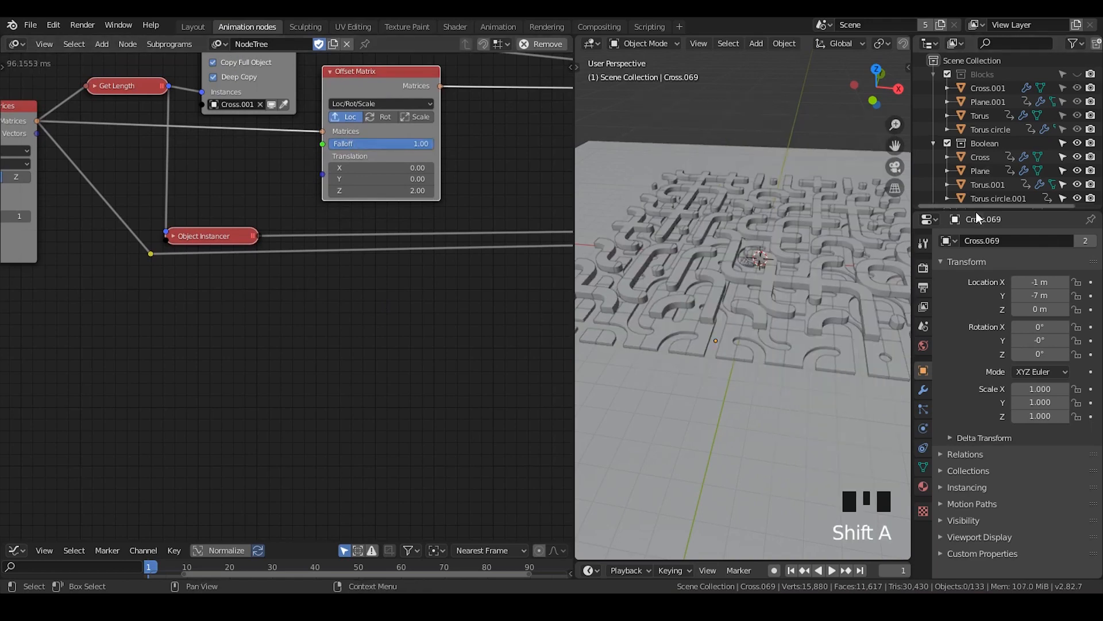
{"action": "left_click_drag", "start_coordinate": [974, 208], "coordinate": [974, 328]}
{"action": "left_click", "coordinate": [985, 252]}
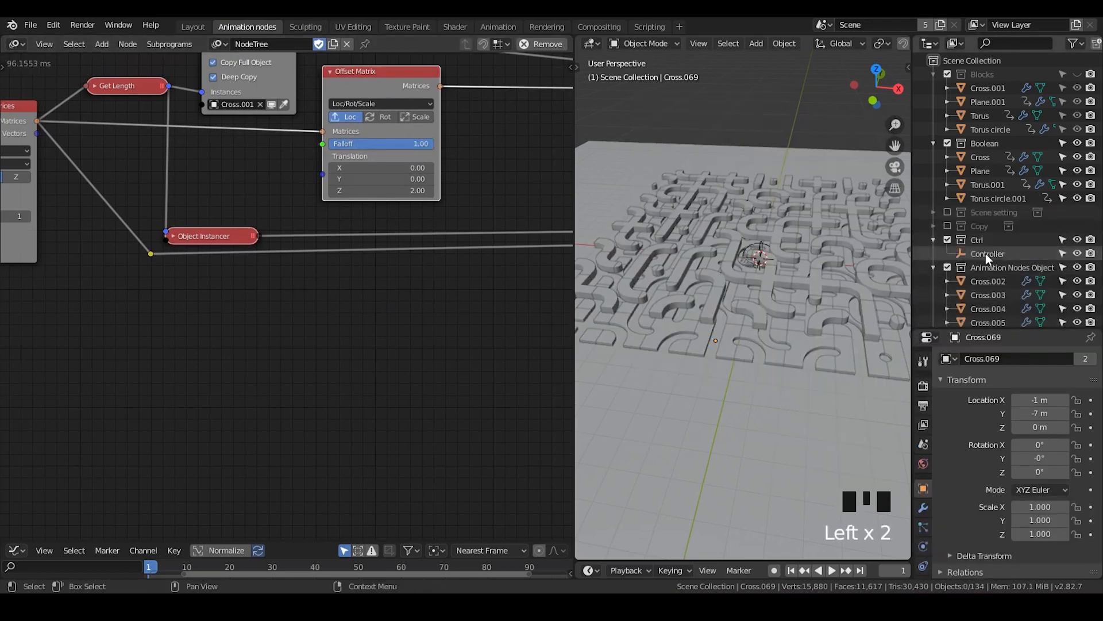
{"action": "left_click", "coordinate": [985, 253]}
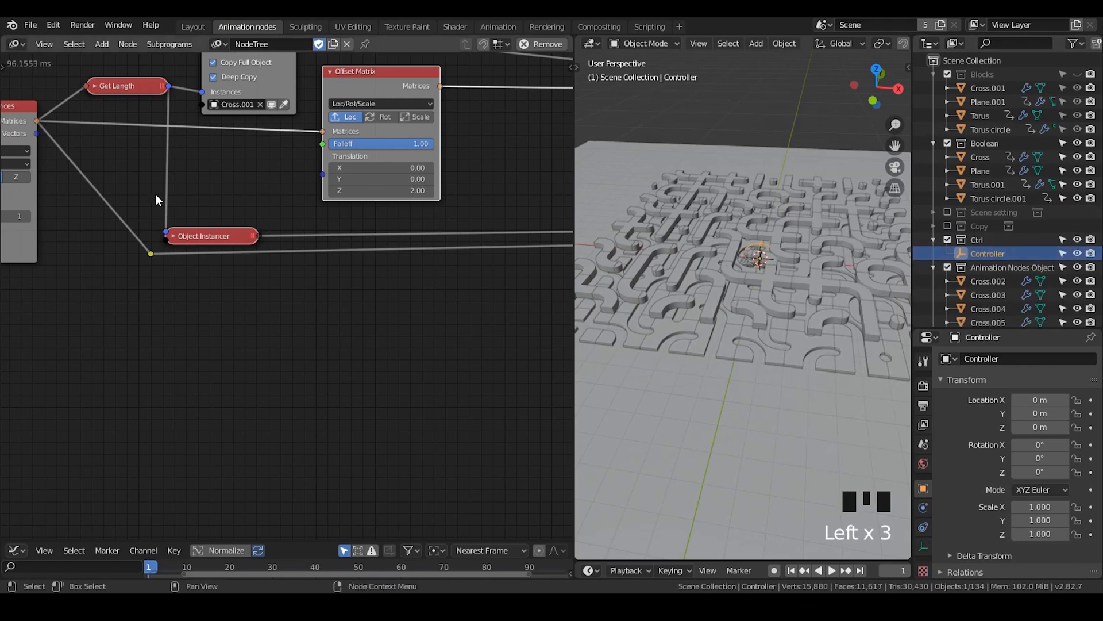
Examine the node tree's auto-execution trigger, including its target collection and monitored properties
{"action": "key", "text": "t"}
{"action": "left_click", "coordinate": [15, 397]}
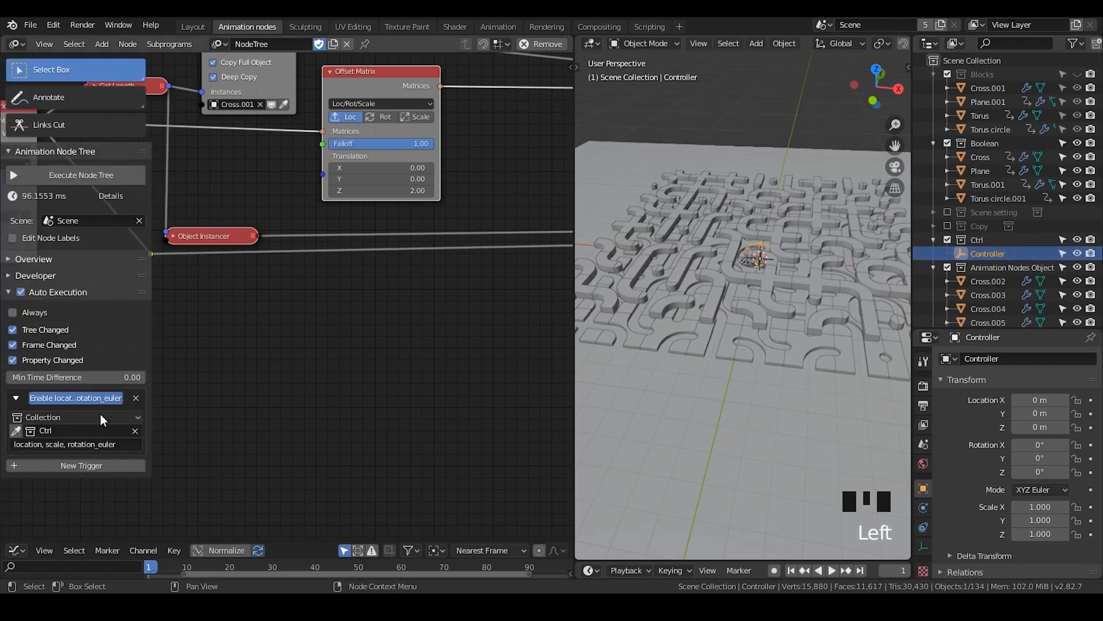
{"action": "left_click", "coordinate": [980, 239]}
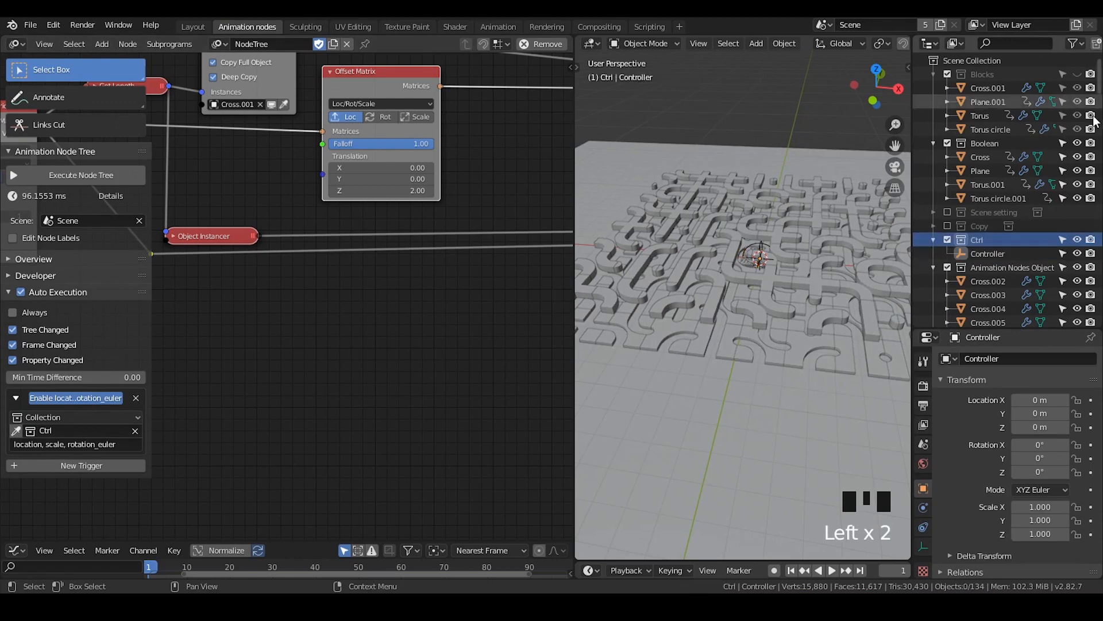
Exclude the Boolean and Blocks collections from the view layer
{"action": "left_click", "coordinate": [948, 143]}
{"action": "left_click", "coordinate": [947, 75]}
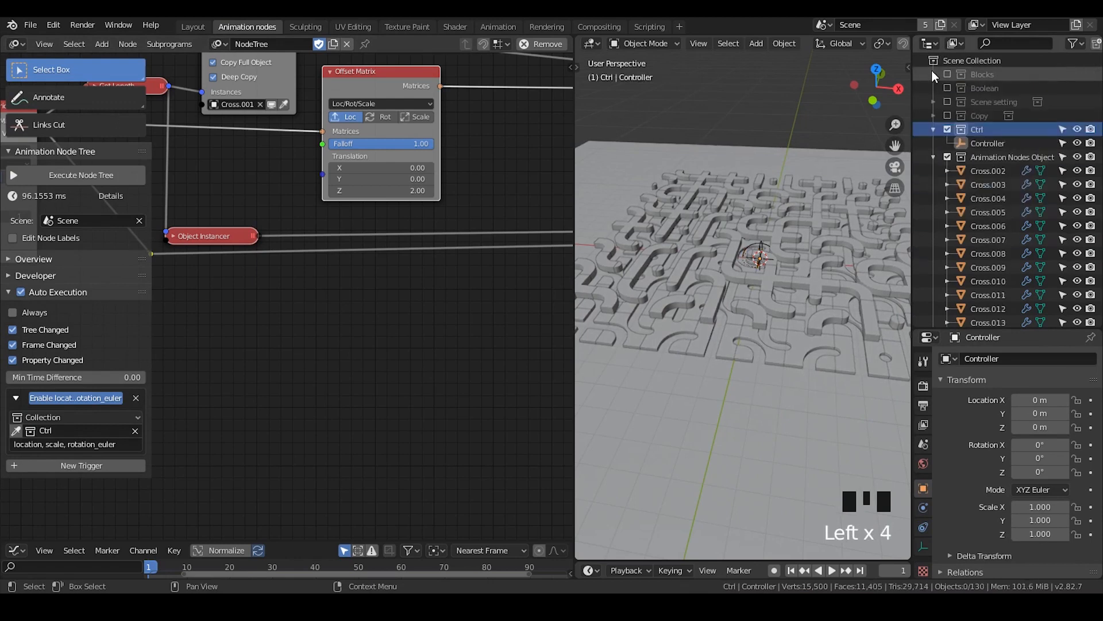
{"action": "left_click", "coordinate": [932, 71]}
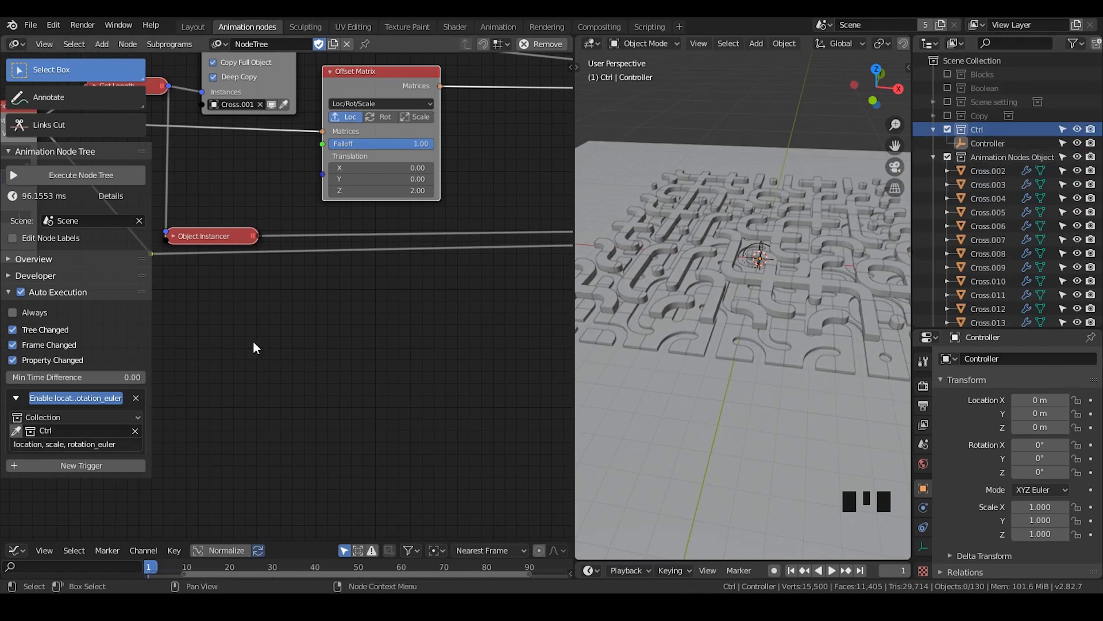
Select the Controller empty and try moving it along the X axis to test the execution trigger
{"action": "left_click", "coordinate": [971, 144]}
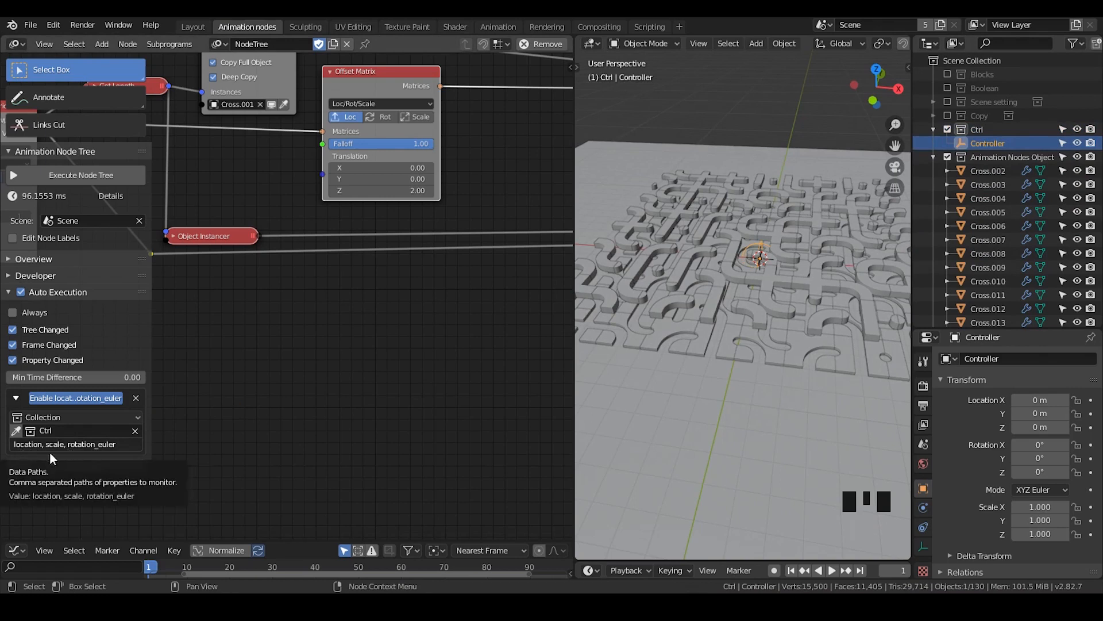
{"action": "key", "text": "t"}
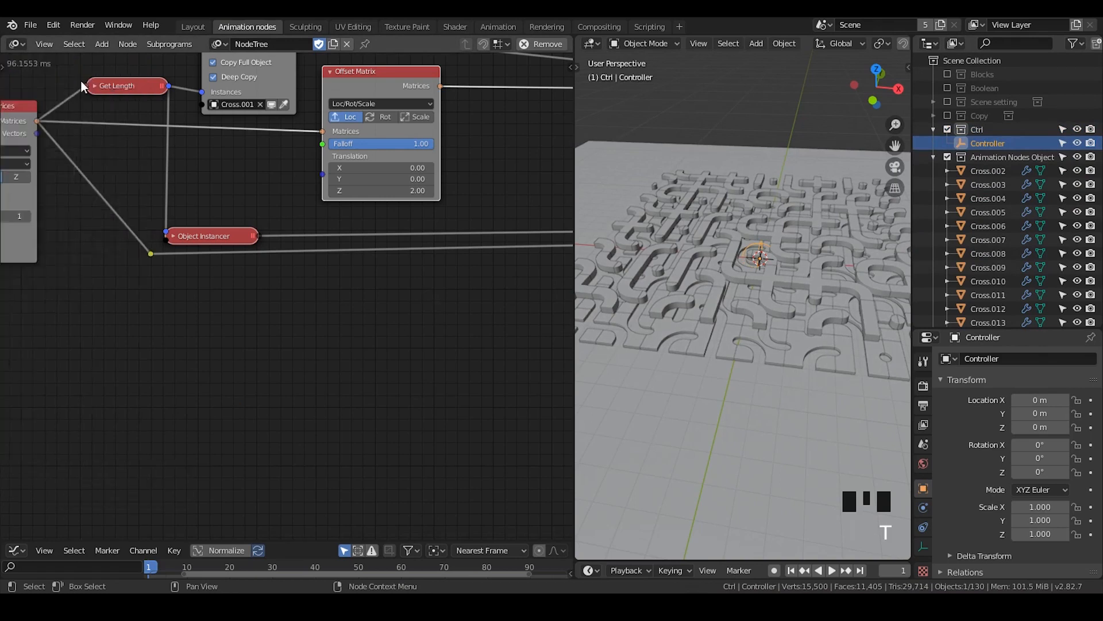
{"action": "key", "text": "g"}
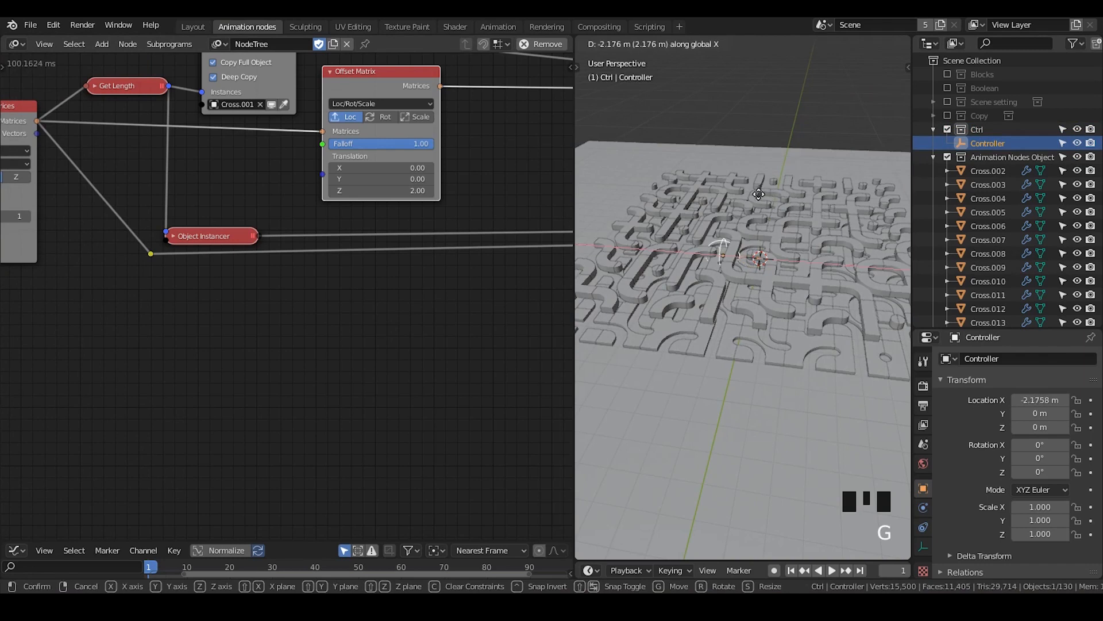
{"action": "right_click", "coordinate": [727, 190]}
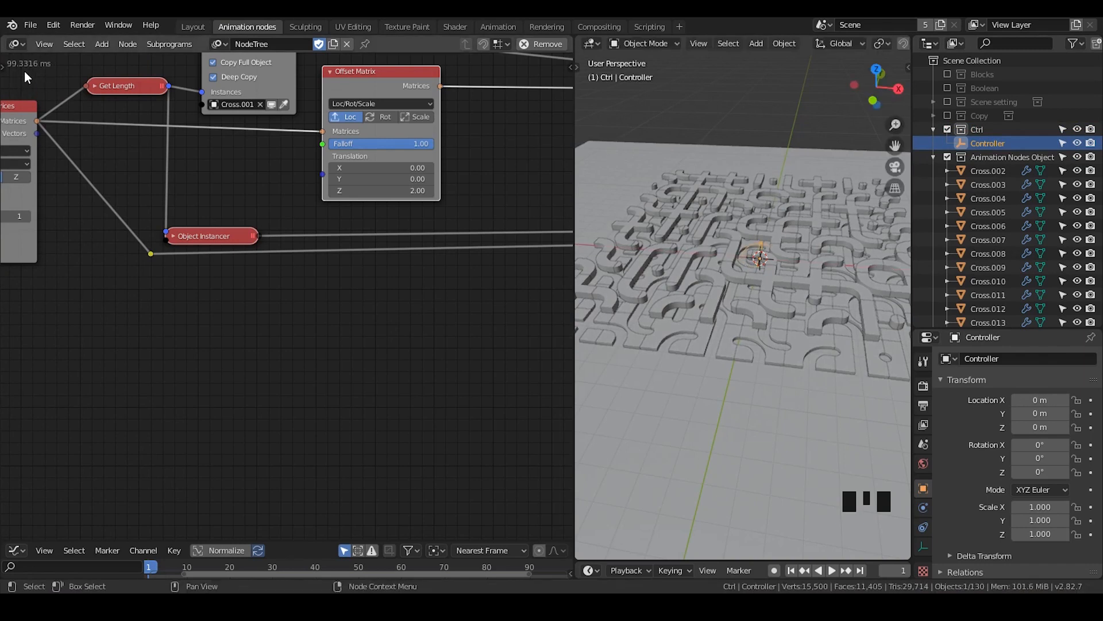
Add an Object Controller Falloff node below the lower Object Instancer node
{"action": "middle_click_drag", "start_coordinate": [357, 293], "coordinate": [401, 271]}
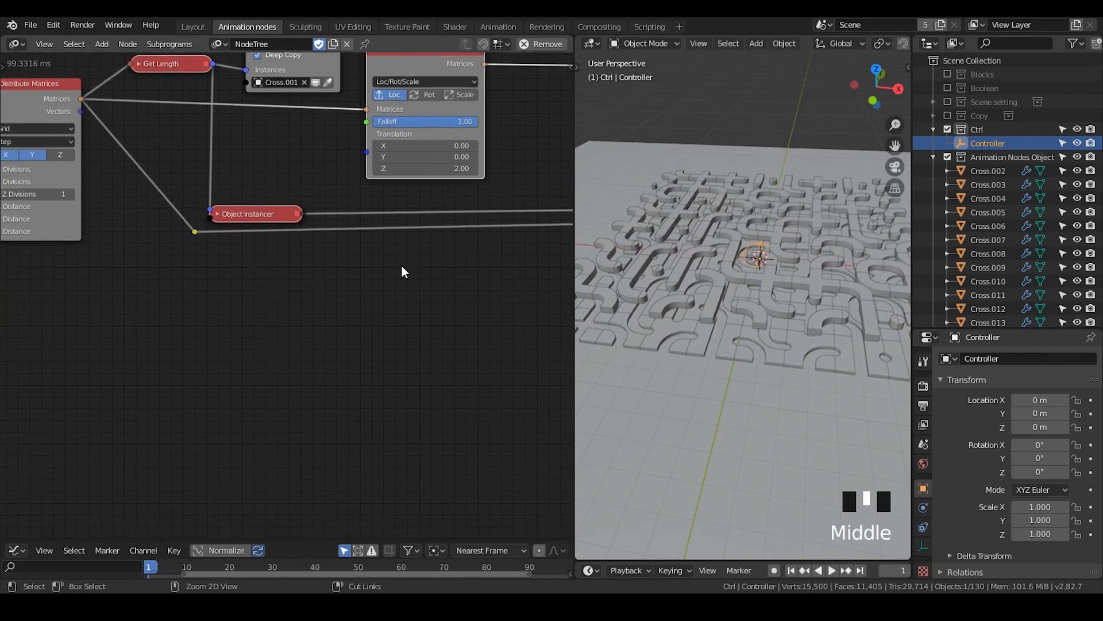
{"action": "key", "text": "ctrl+a"}
{"action": "type", "text": "object cont"}
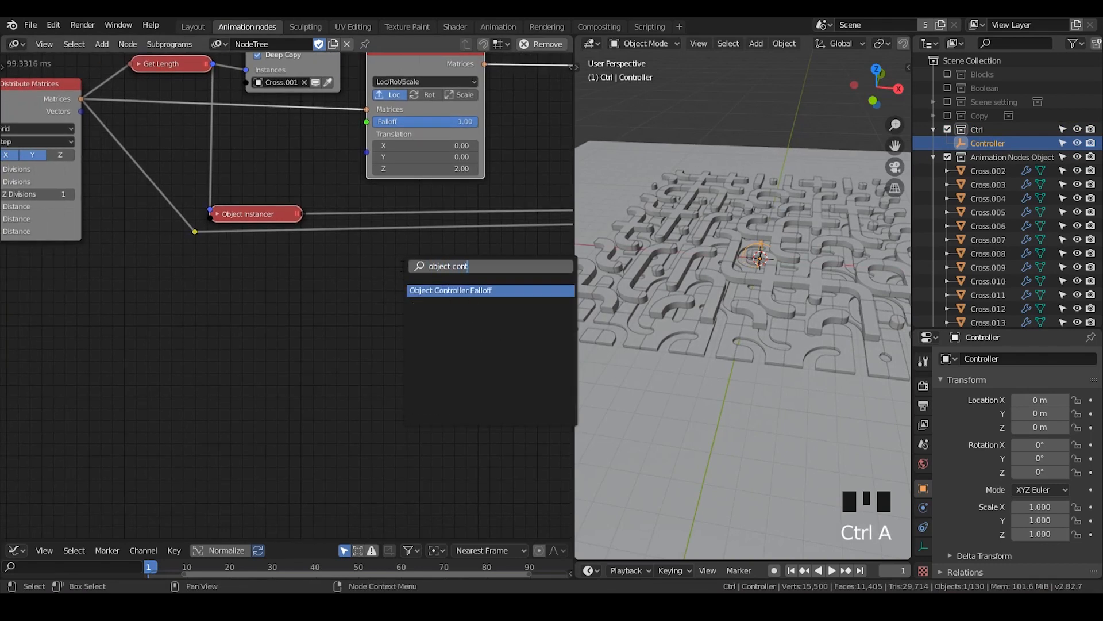
{"action": "key", "text": "Return"}
{"action": "left_click", "coordinate": [178, 259]}
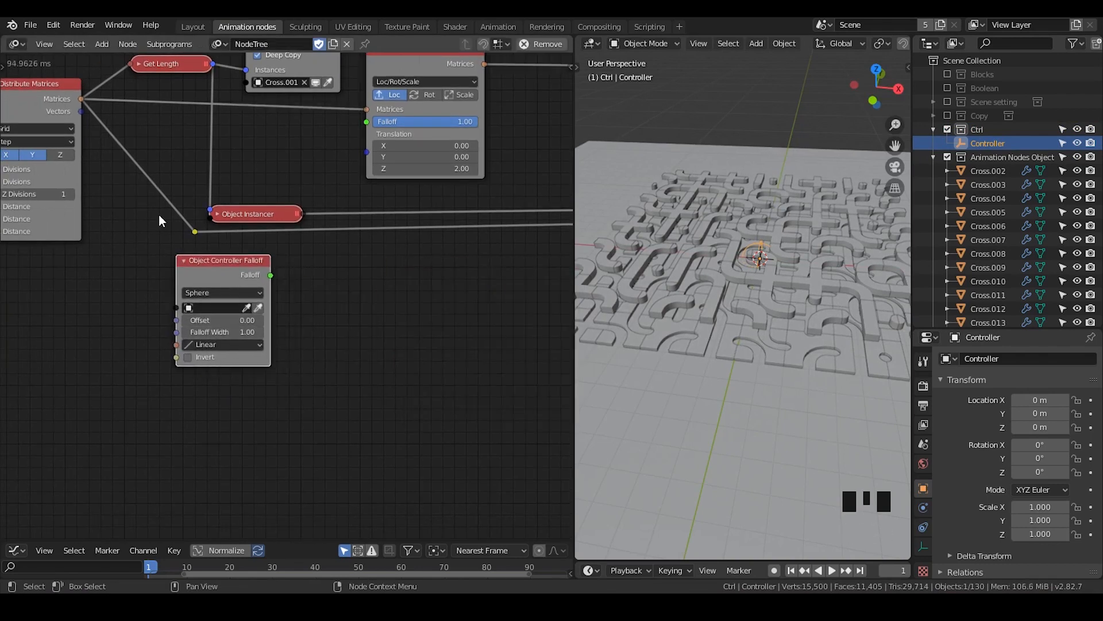
Connect the Object Controller Falloff output to the Offset Matrix Falloff input and assign the Controller empty as its object
{"action": "left_click", "coordinate": [32, 26]}
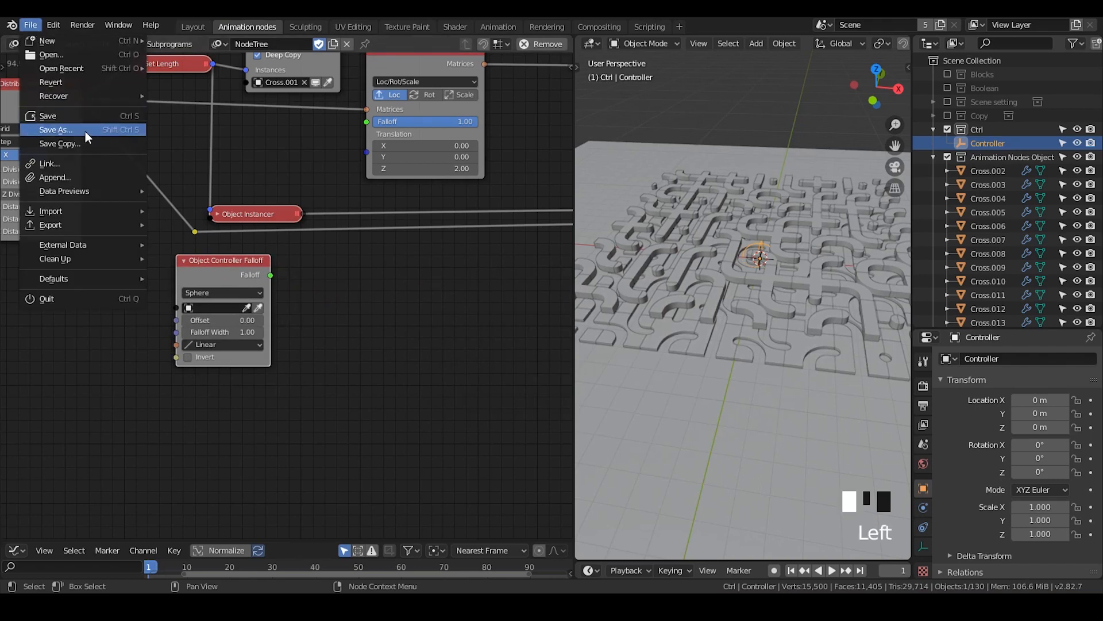
{"action": "left_click_drag", "start_coordinate": [270, 275], "coordinate": [366, 122]}
{"action": "left_click", "coordinate": [257, 305]}
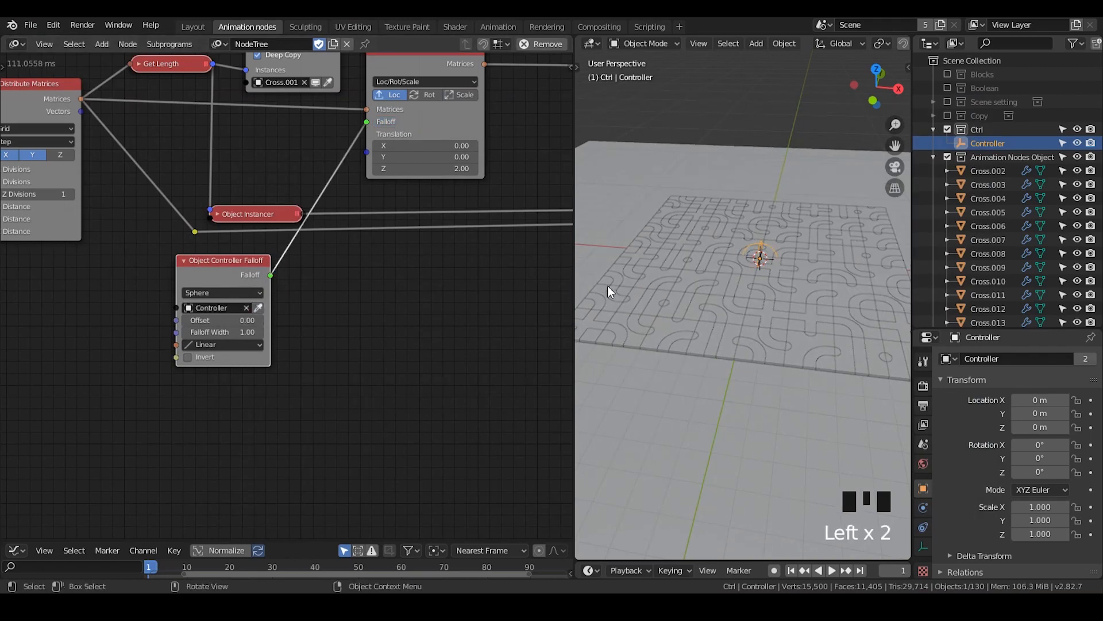
Widen the 3D viewport and set the Object Controller Falloff type to Directional along the X axis
{"action": "left_click_drag", "start_coordinate": [573, 224], "coordinate": [513, 225]}
{"action": "scroll", "coordinate": [772, 268], "scroll_direction": "down", "scroll_amount": 2}
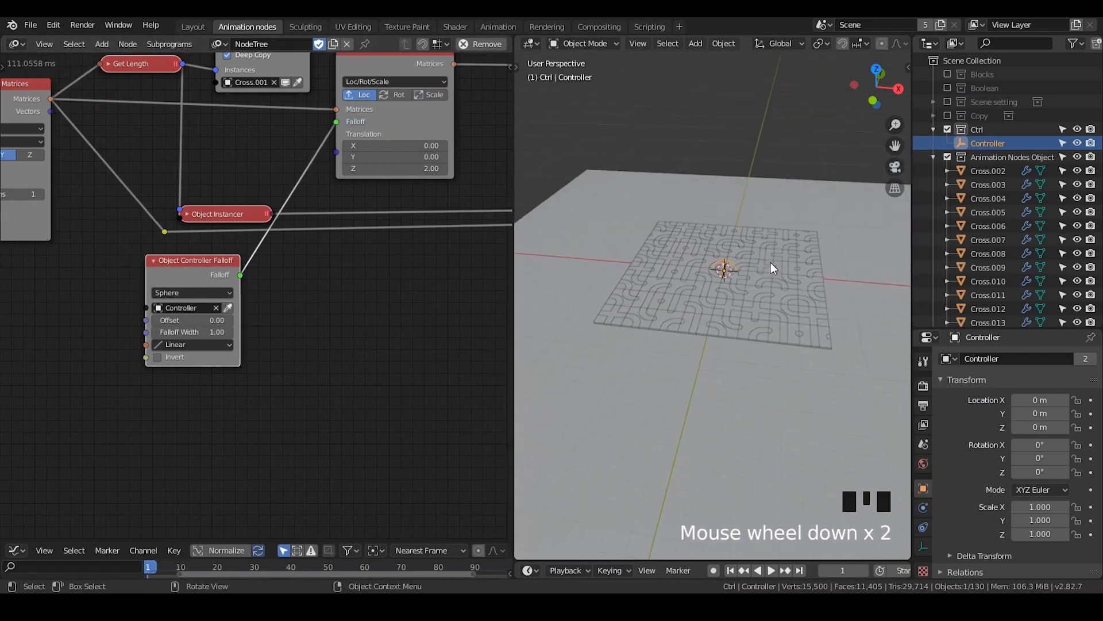
{"action": "left_click", "coordinate": [183, 290]}
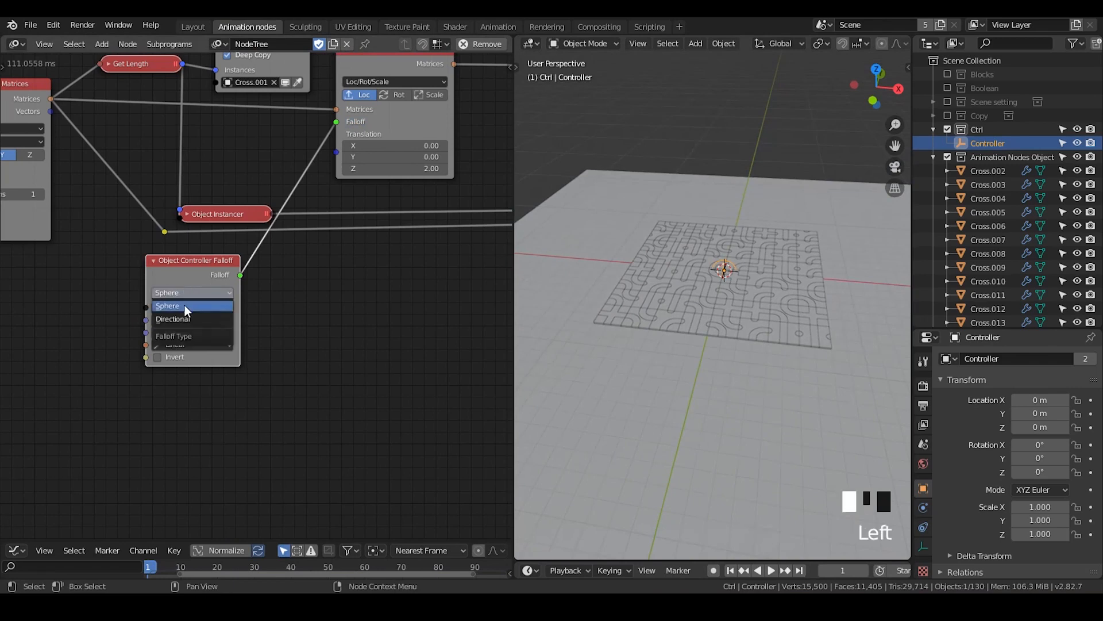
{"action": "left_click", "coordinate": [185, 320]}
{"action": "left_click", "coordinate": [157, 305]}
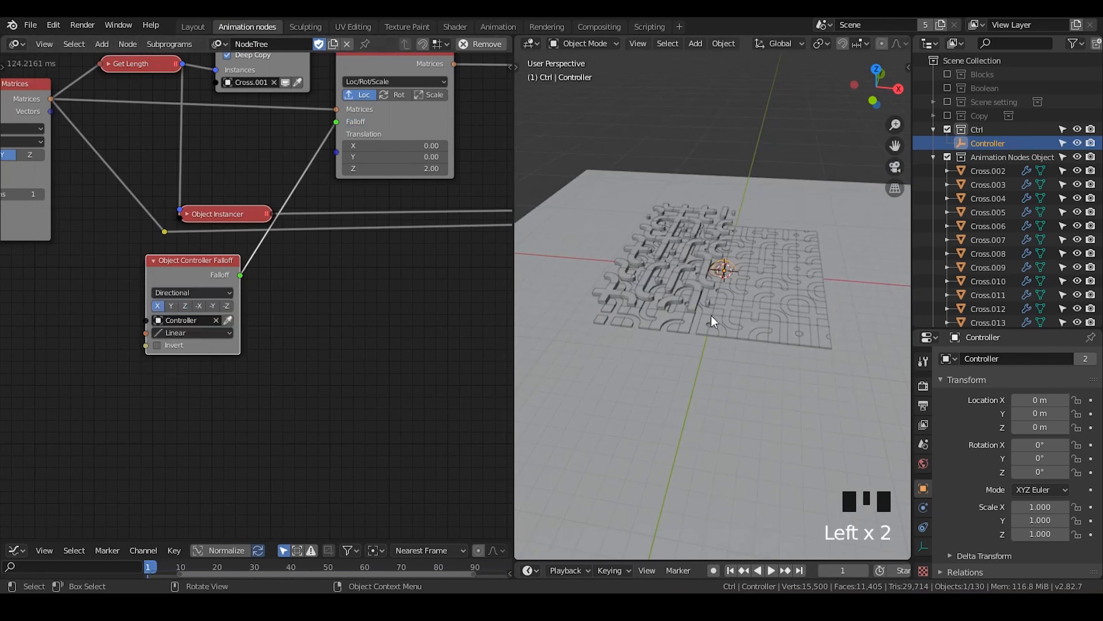
Move the Controller empty along the X axis to about 0.67 m to test the directional falloff
{"action": "key", "text": "g"}
{"action": "key", "text": "x"}
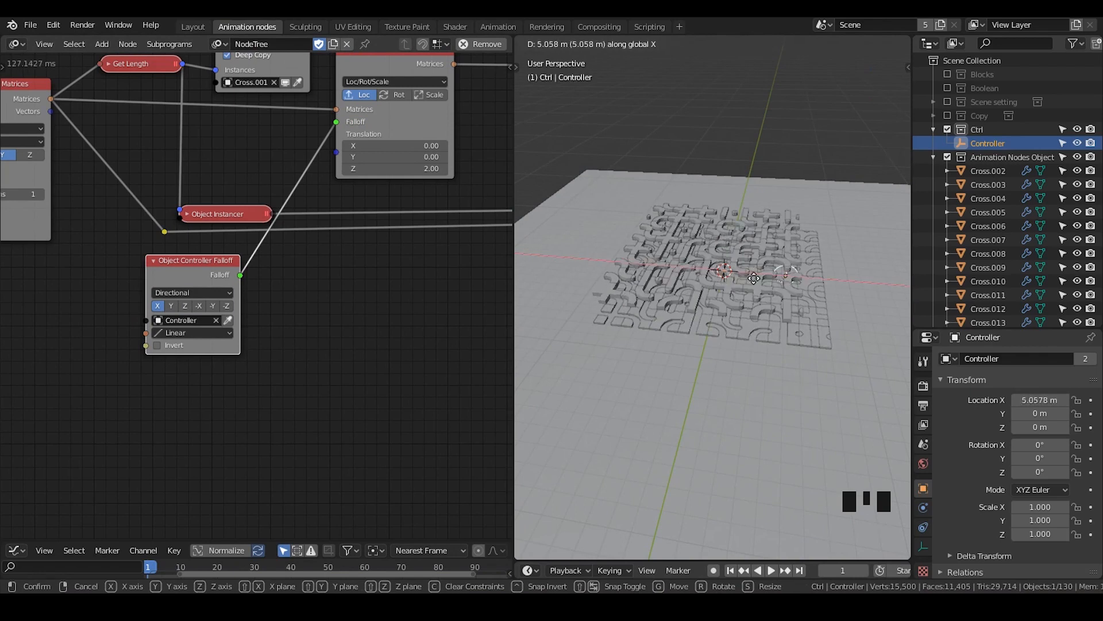
{"action": "left_click", "coordinate": [755, 275]}
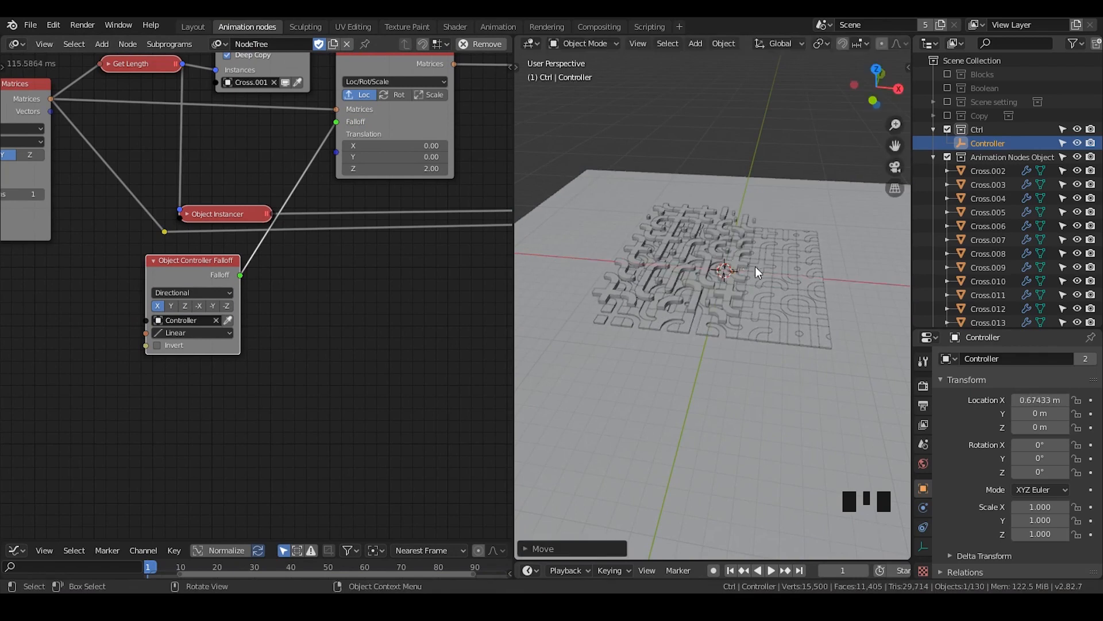
Scale the Controller empty up uniformly to about 2.77
{"action": "key", "text": "s"}
{"action": "right_click", "coordinate": [790, 255]}
{"action": "key", "text": "s"}
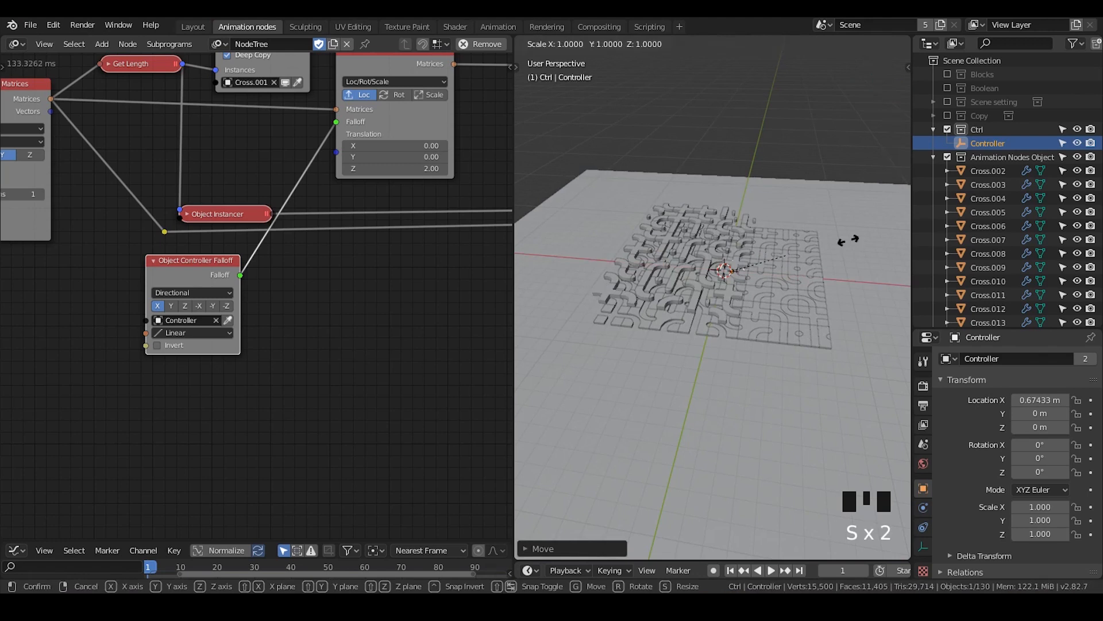
{"action": "left_click", "coordinate": [884, 238]}
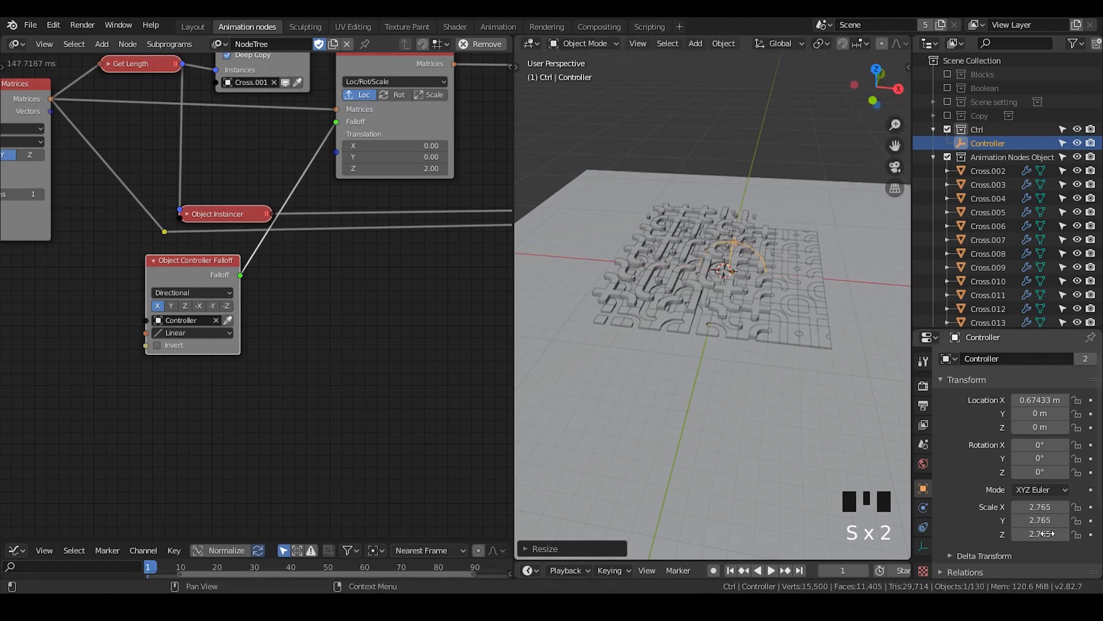
Move the enlarged Controller empty along the X axis to about -3.59 m
{"action": "key", "text": "g"}
{"action": "key", "text": "x"}
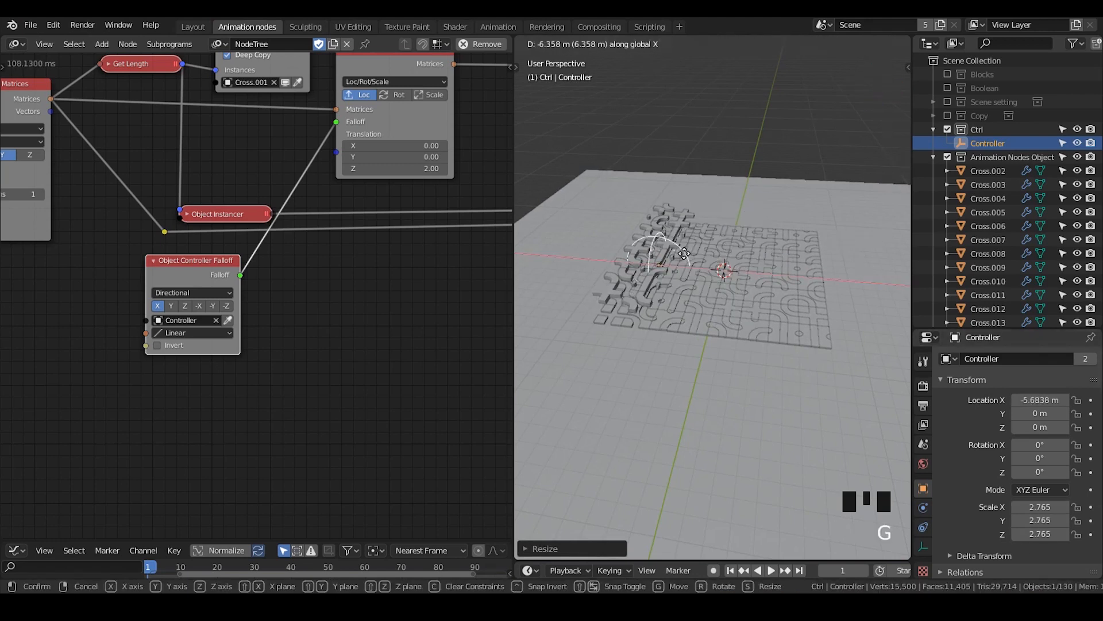
{"action": "left_click", "coordinate": [743, 257]}
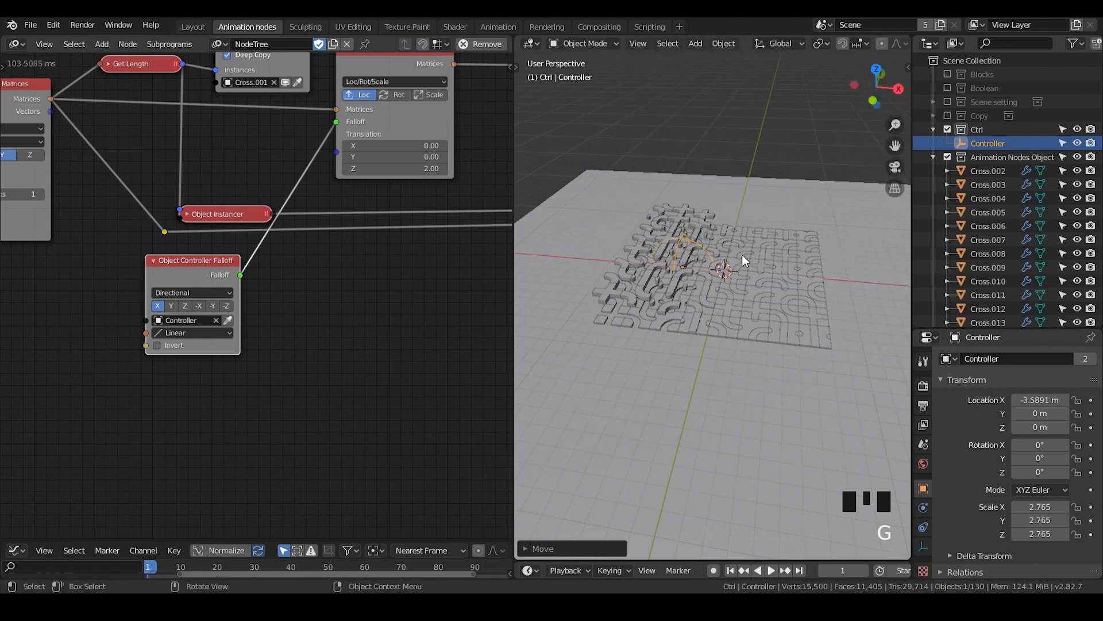
Enlarge the timeline area below the 3D viewport and move the Controller empty along the X axis to about 3.42 m
{"action": "scroll", "coordinate": [733, 347], "scroll_direction": "up", "scroll_amount": 2}
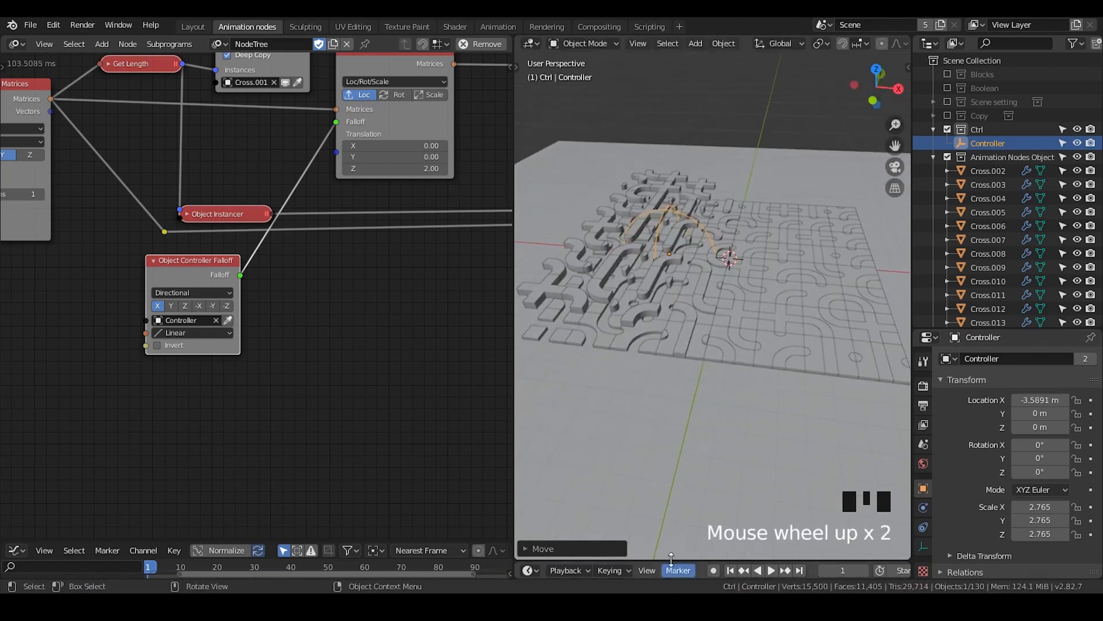
{"action": "left_click_drag", "start_coordinate": [671, 559], "coordinate": [671, 389]}
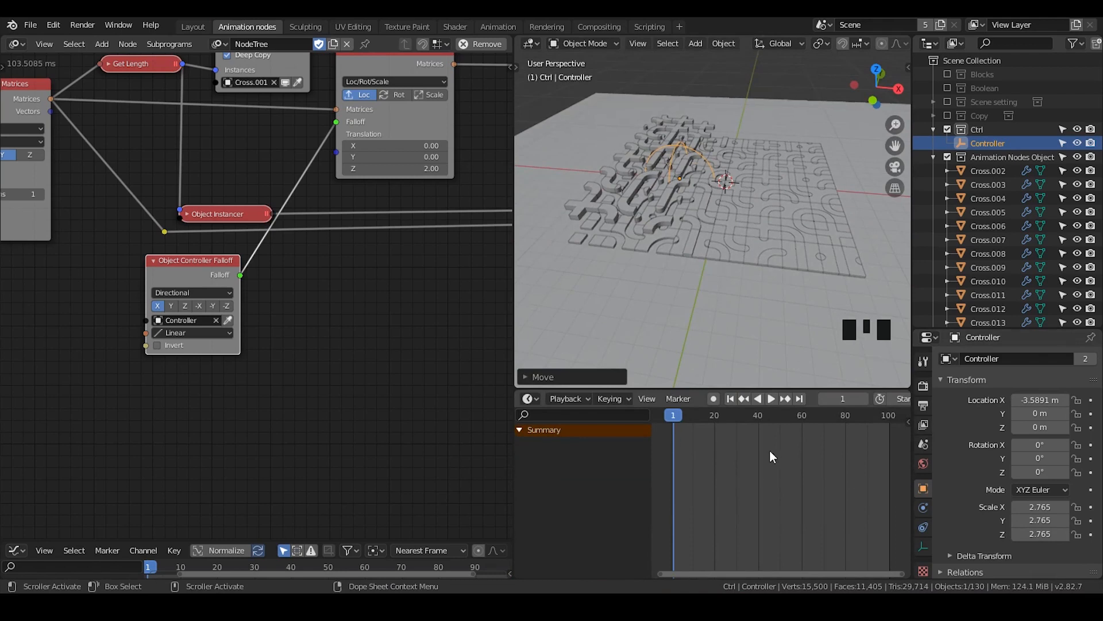
{"action": "key", "text": "g"}
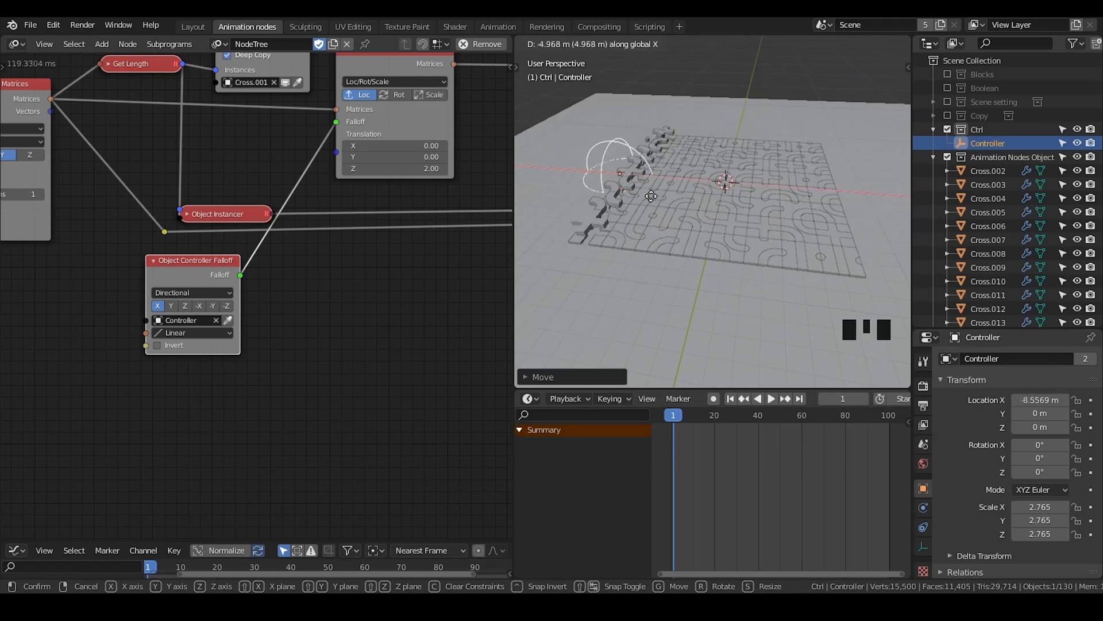
Scale the Controller empty up and set its scale to 6 on all three axes
{"action": "key", "text": "s"}
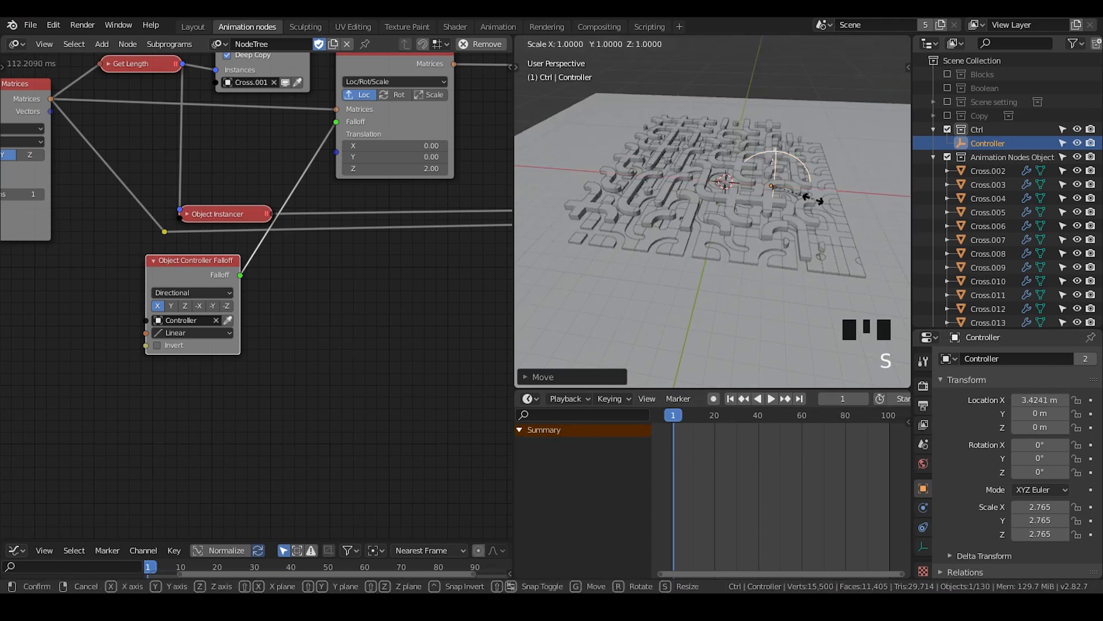
{"action": "left_click", "coordinate": [852, 190]}
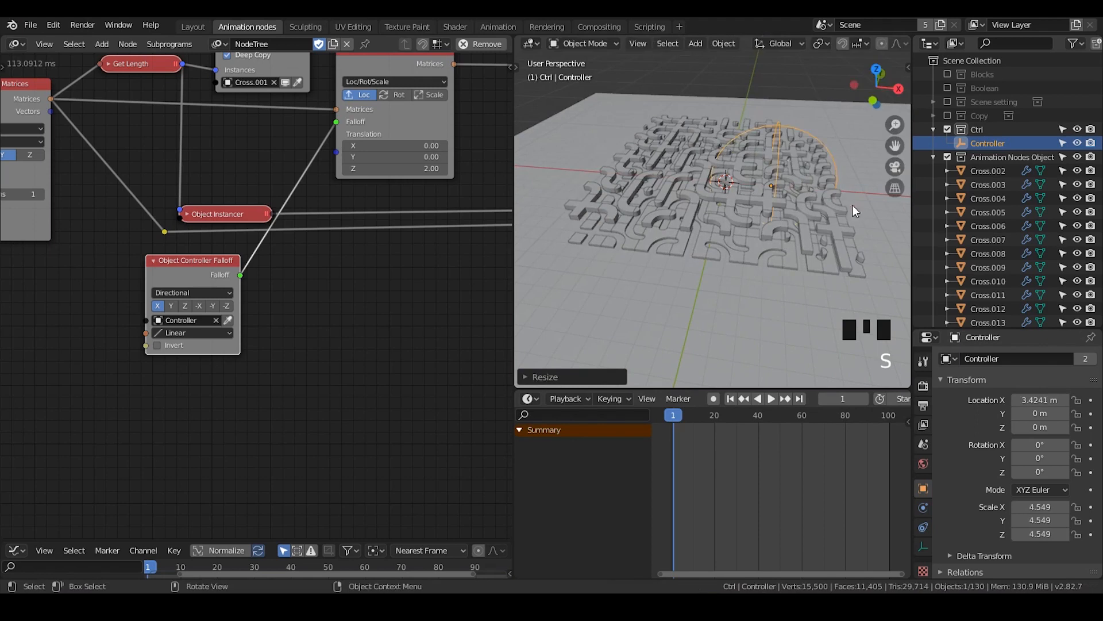
{"action": "left_click", "coordinate": [1040, 507]}
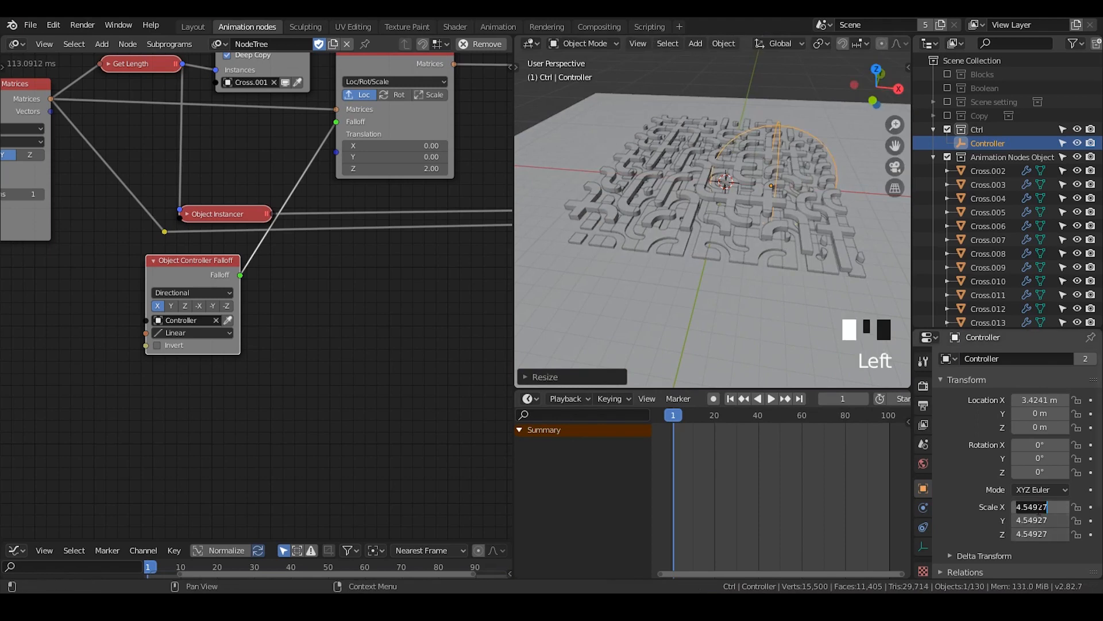
{"action": "type", "text": "6"}
{"action": "key", "text": "Return"}
Move the Controller empty along the X axis to about 1.22 m
{"action": "key", "text": "g"}
{"action": "key", "text": "x"}
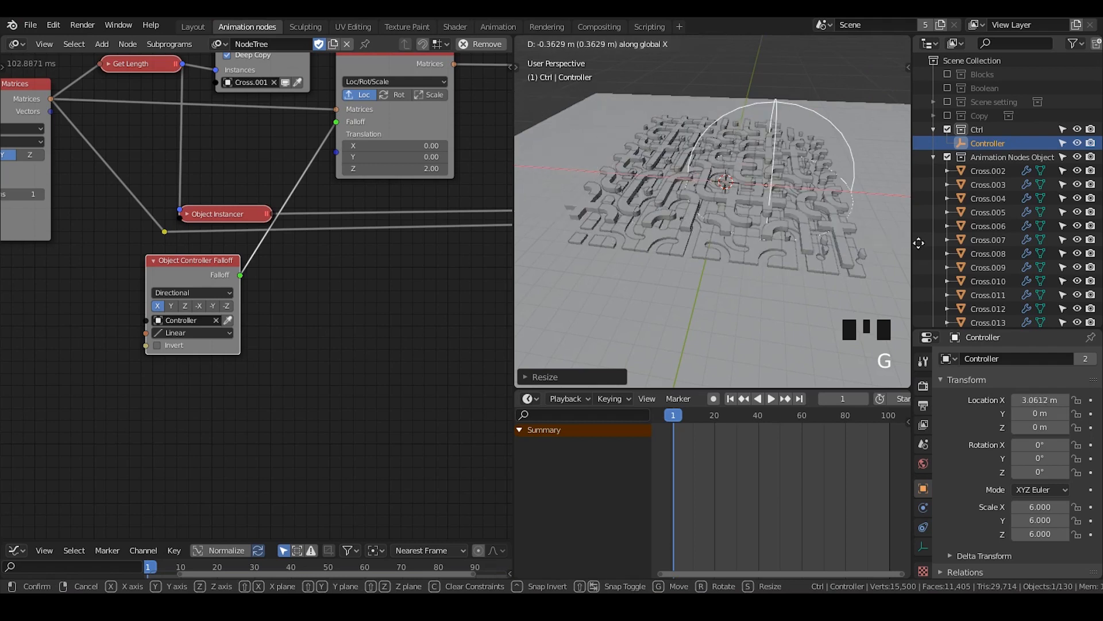
{"action": "left_click", "coordinate": [865, 242]}
Shift the Object Controller Falloff node slightly and set its interpolation to Back
{"action": "mouse_move", "coordinate": [186, 282]}
{"action": "left_mouse_down"}
{"action": "mouse_move", "coordinate": [150, 273]}
{"action": "mouse_move", "coordinate": [204, 278]}
{"action": "left_mouse_up"}
{"action": "left_click", "coordinate": [198, 329]}
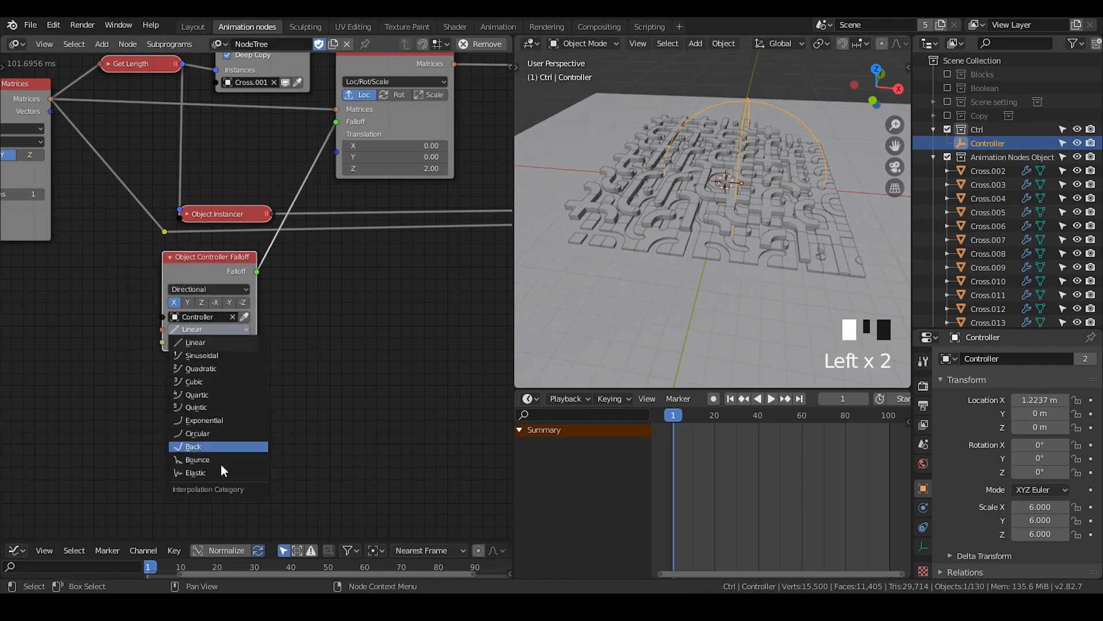
{"action": "left_click", "coordinate": [214, 446]}
Move the Controller empty along the X axis to about 5.42 m to test the Back falloff
{"action": "key", "text": "g"}
{"action": "key", "text": "x"}
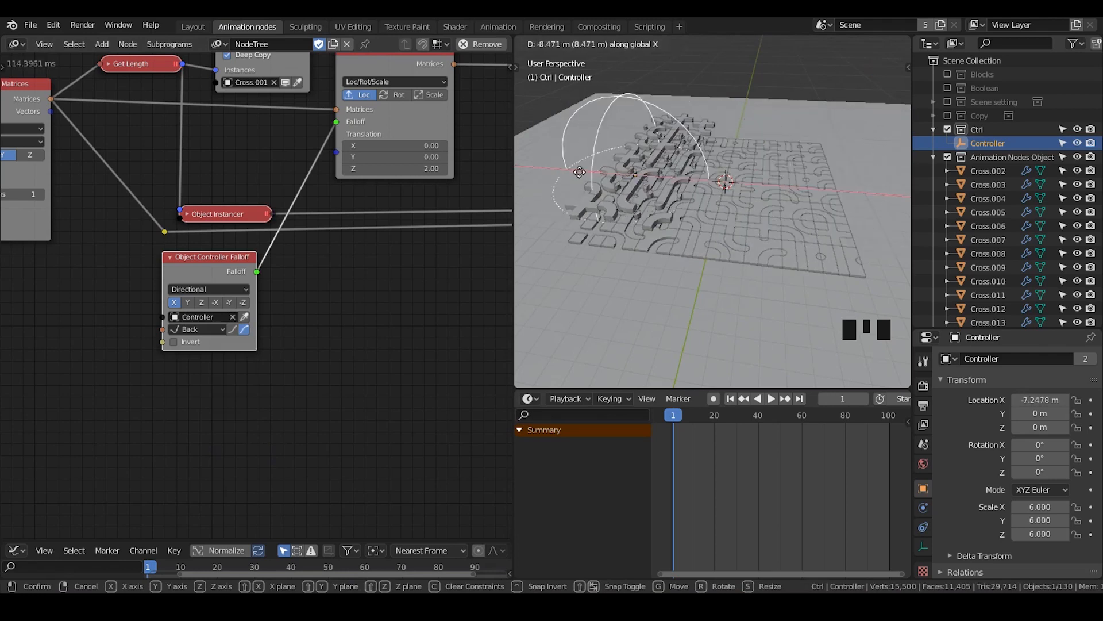
{"action": "left_click", "coordinate": [902, 185]}
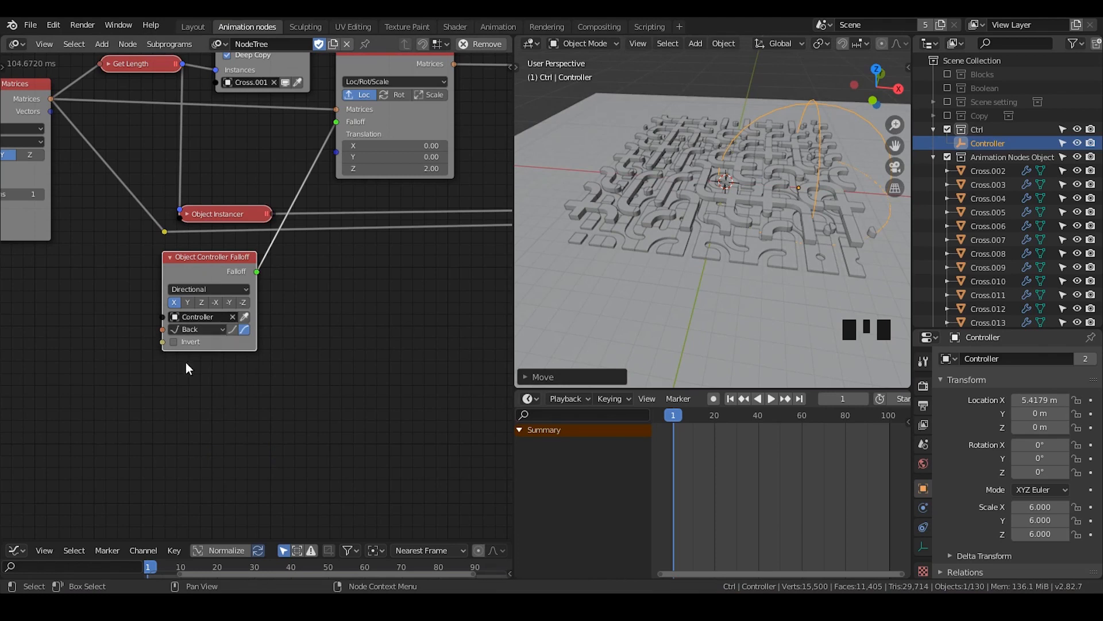
Add an Interpolation Input node below and beside the Object Controller Falloff node
{"action": "middle_click_drag", "start_coordinate": [201, 364], "coordinate": [308, 250]}
{"action": "scroll", "coordinate": [329, 216], "scroll_direction": "up", "scroll_amount": 2}
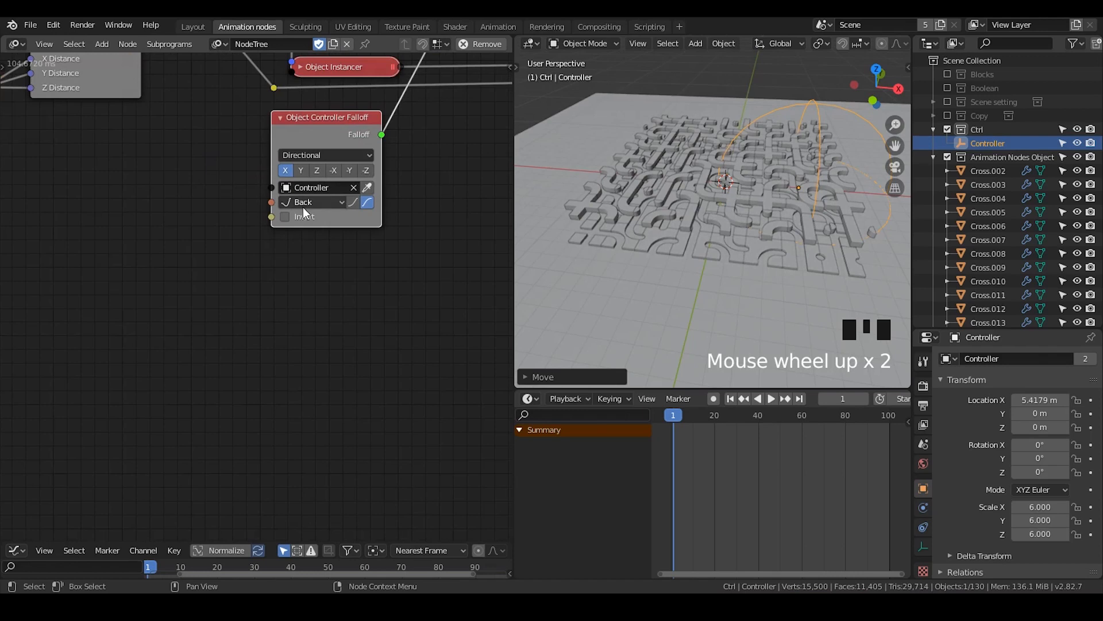
{"action": "key", "text": "ctrl+a"}
{"action": "type", "text": "ba"}
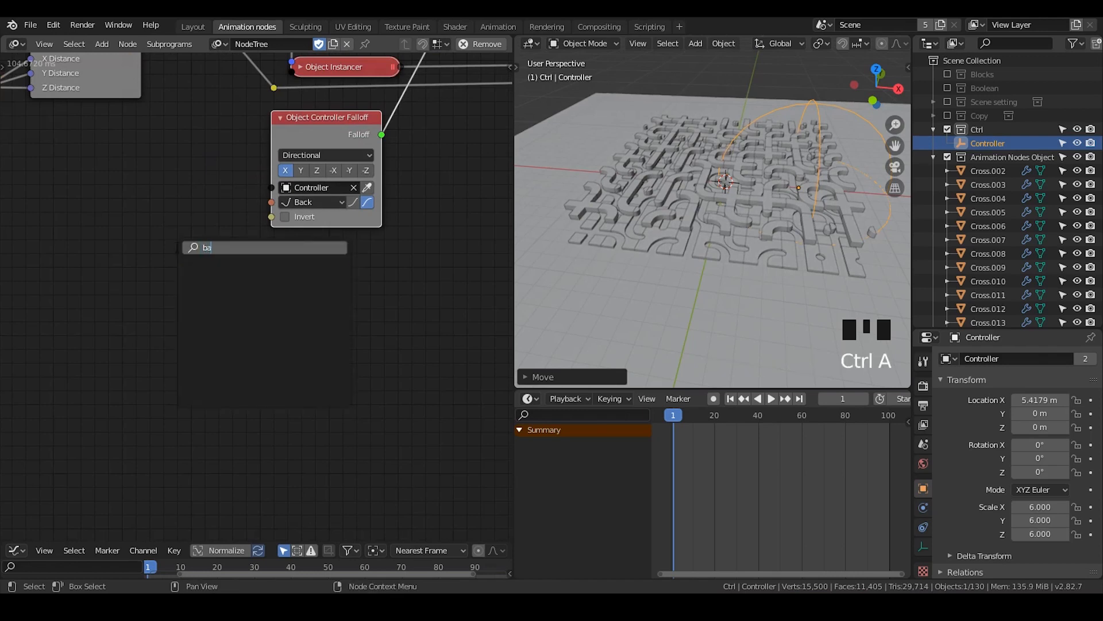
{"action": "key", "text": "BackSpace"}
{"action": "key", "text": "BackSpace"}
{"action": "key", "text": "BackSpace"}
{"action": "key", "text": "BackSpace"}
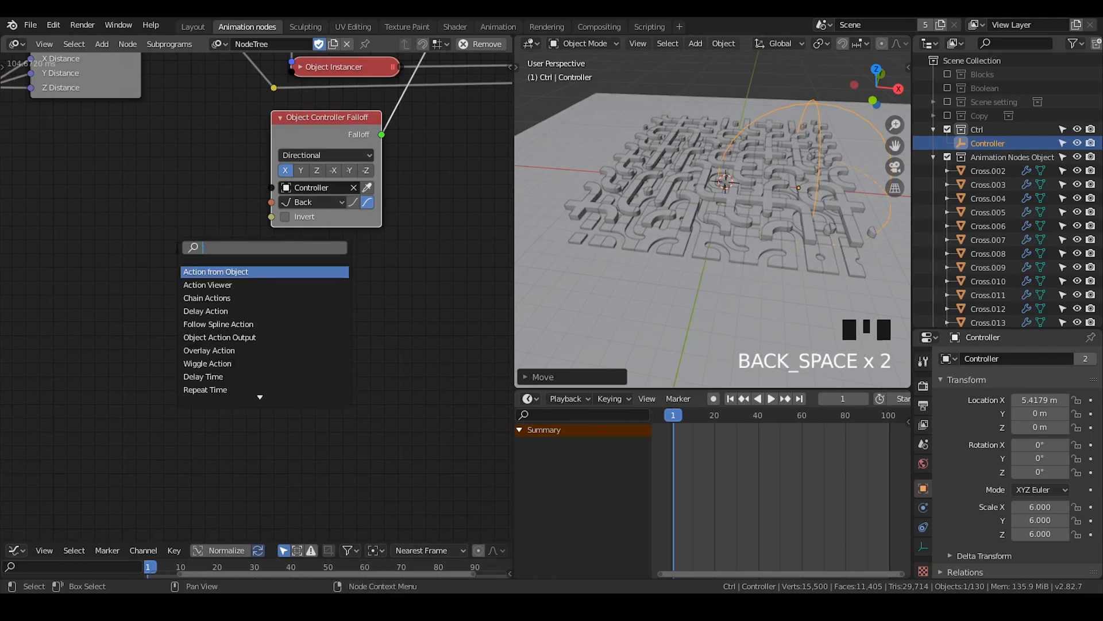
{"action": "type", "text": "interpol"}
{"action": "key", "text": "Down"}
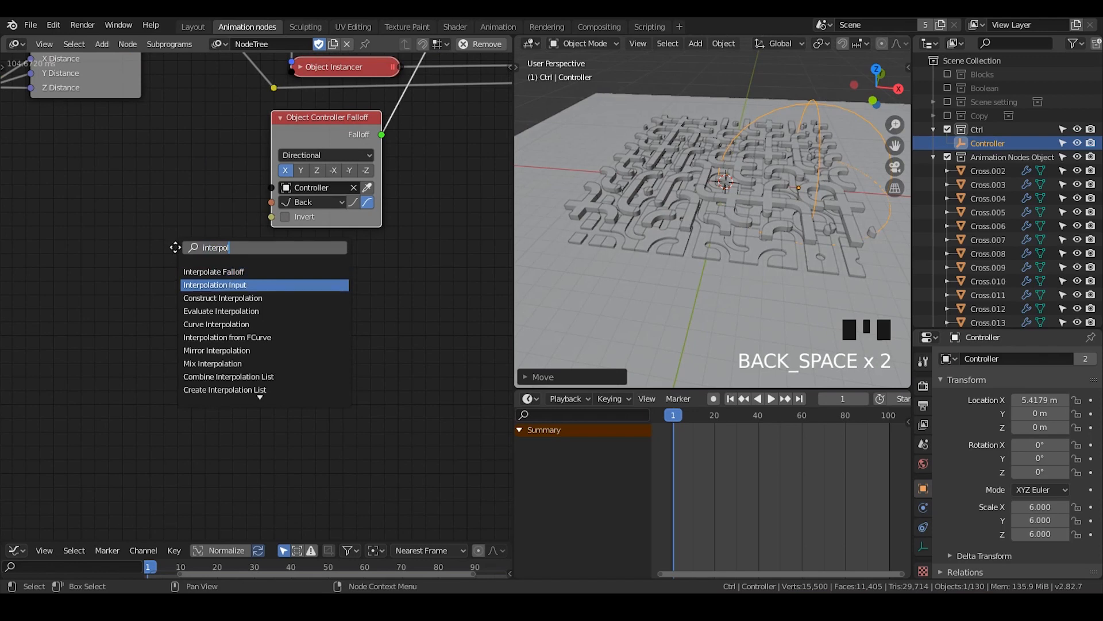
{"action": "key", "text": "Return"}
{"action": "left_click", "coordinate": [159, 256]}
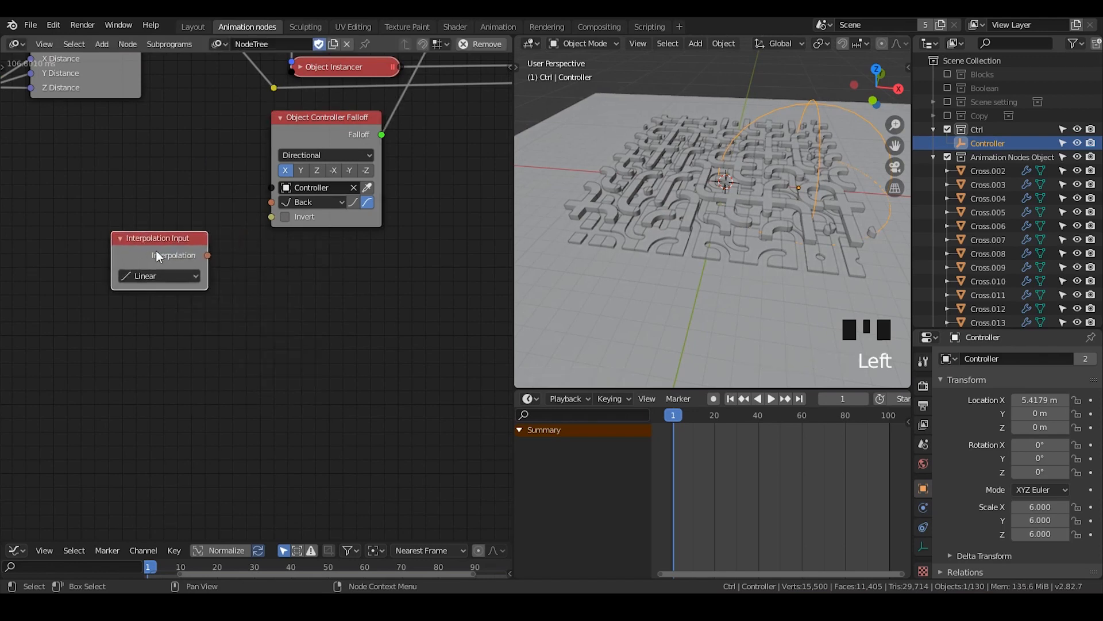
Attach an Interpolation Viewer to the Interpolation Input node and set the input's interpolation to Back
{"action": "key", "text": "w"}
{"action": "left_click", "coordinate": [167, 324]}
{"action": "left_click", "coordinate": [221, 285]}
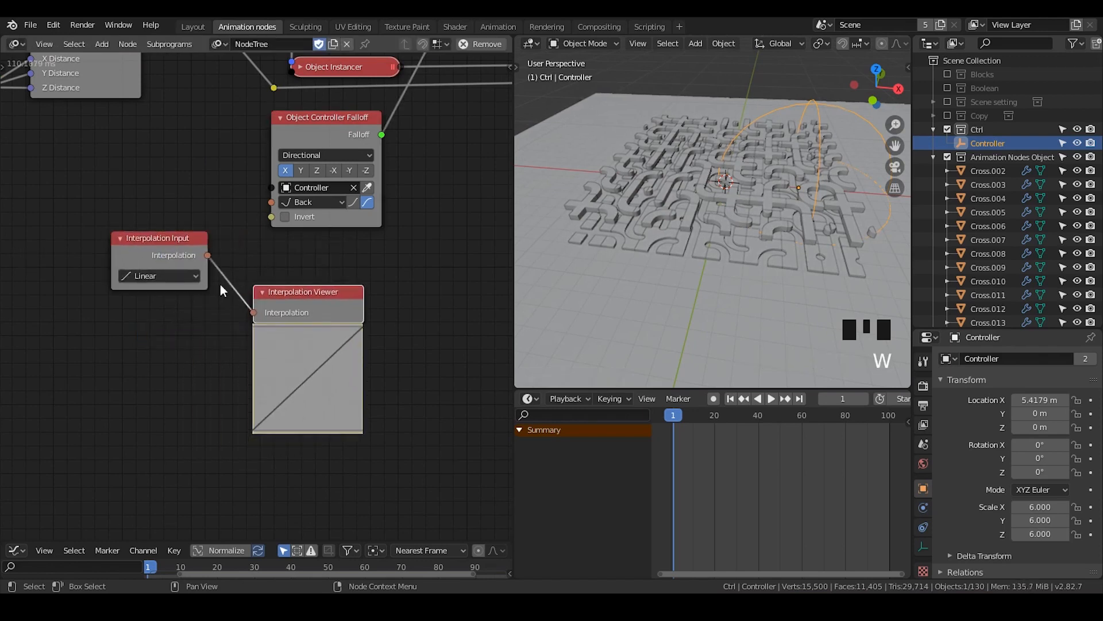
{"action": "left_click", "coordinate": [181, 278]}
{"action": "left_click", "coordinate": [191, 412]}
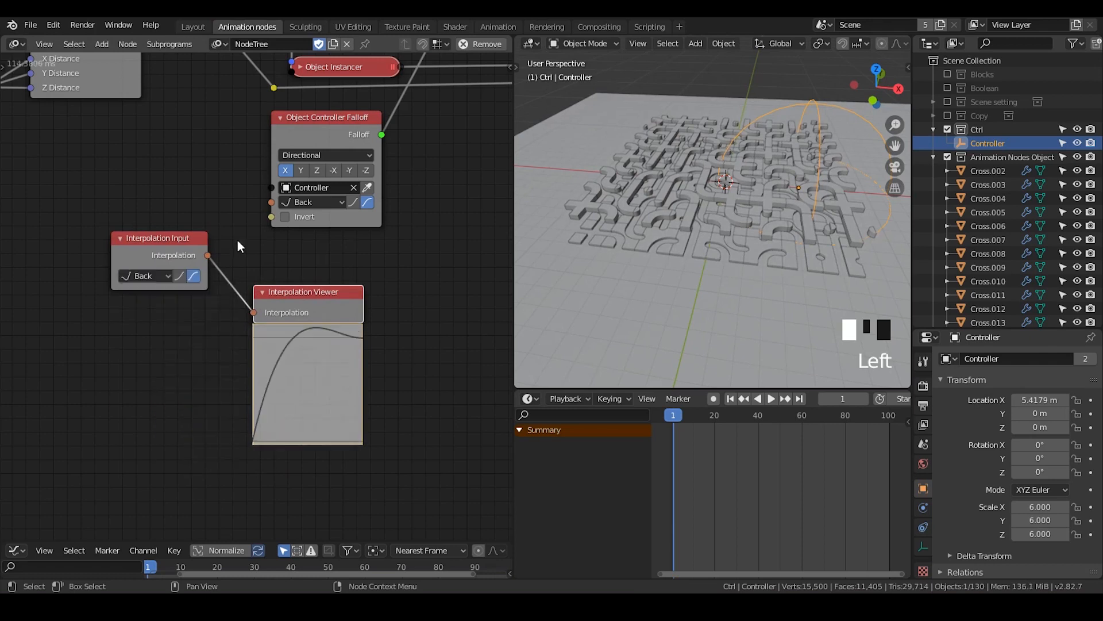
{"action": "left_click_drag", "start_coordinate": [311, 292], "coordinate": [335, 268]}
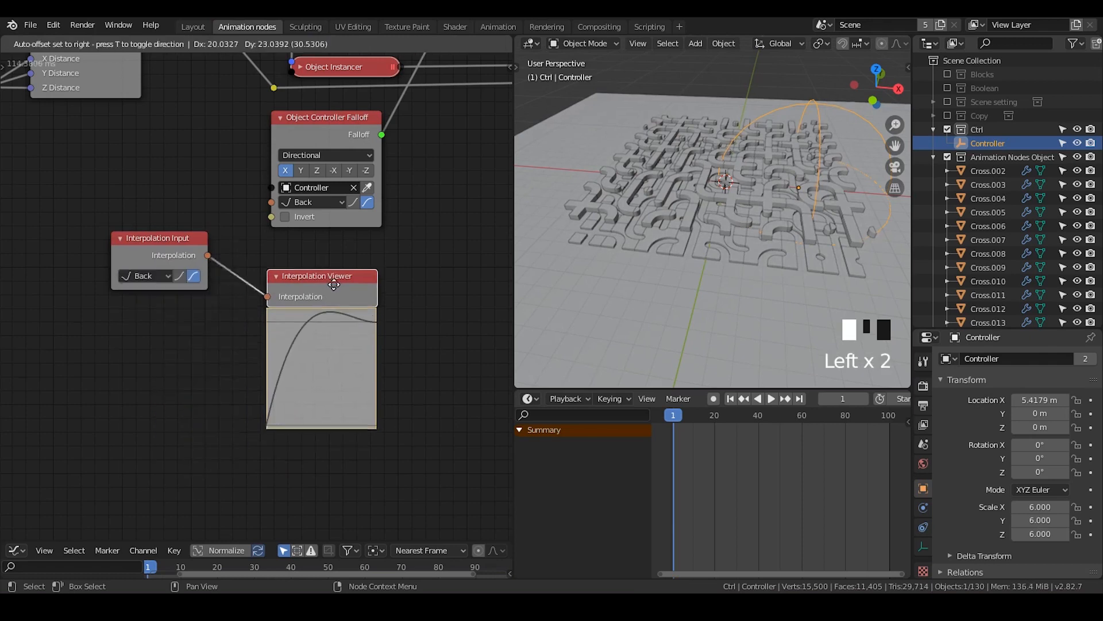
Compare the ease-in and ease-out variants of the Back curve on the Interpolation Input node
{"action": "left_click", "coordinate": [184, 276]}
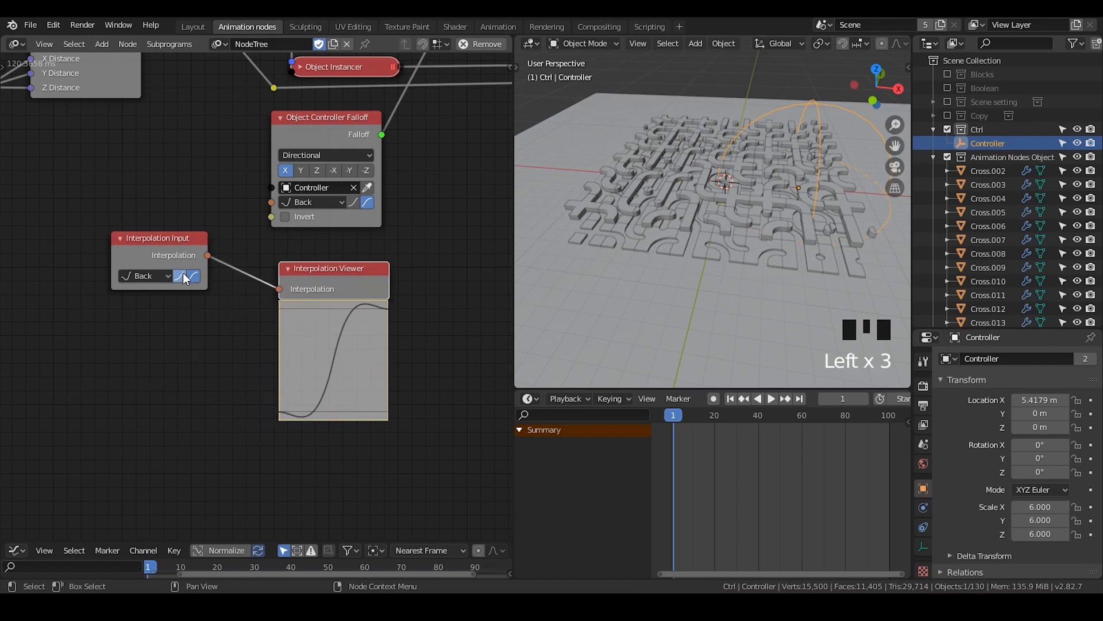
{"action": "left_click", "coordinate": [182, 276]}
{"action": "left_click", "coordinate": [193, 278]}
{"action": "left_click", "coordinate": [194, 278]}
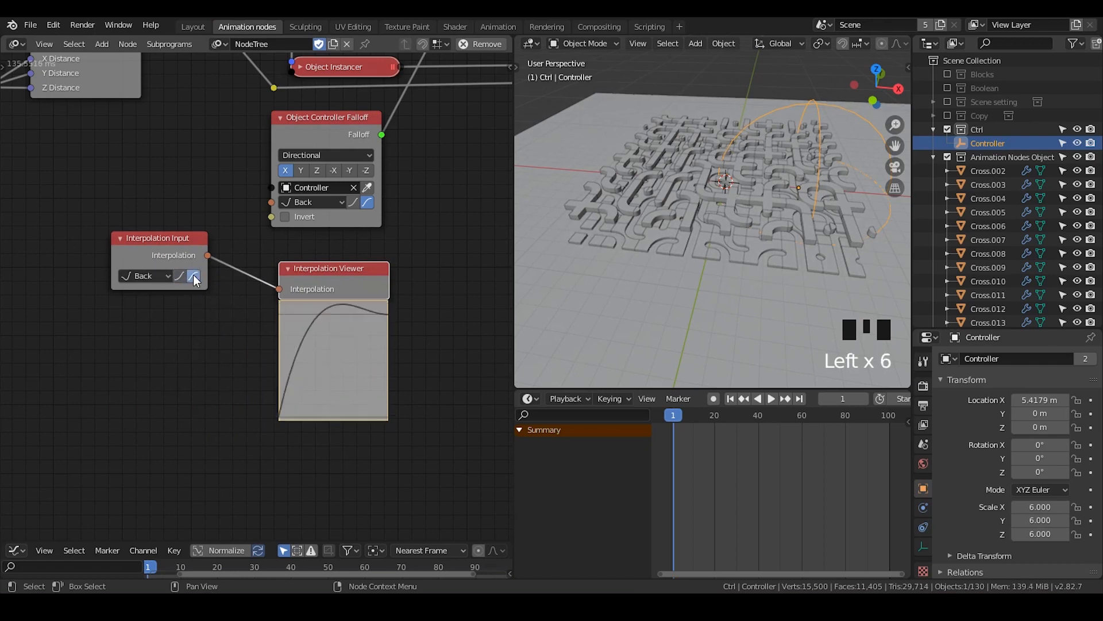
Add a Curve Interpolation node below the Interpolation Input node as a demonstration and delete it again
{"action": "left_click", "coordinate": [187, 243]}
{"action": "key", "text": "ctrl+a"}
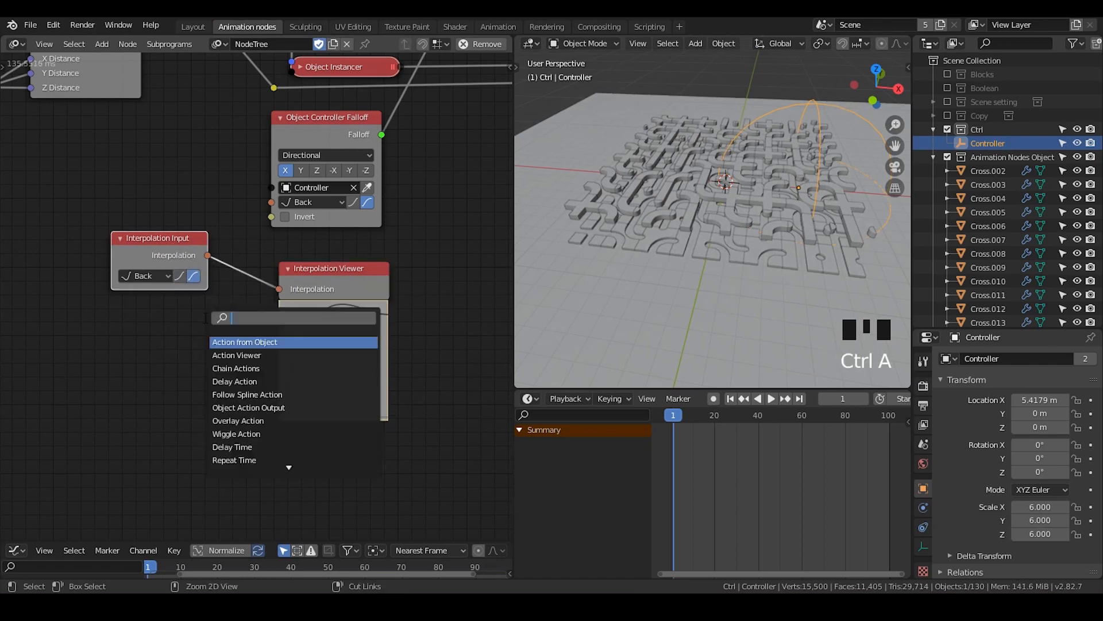
{"action": "type", "text": "curve inter"}
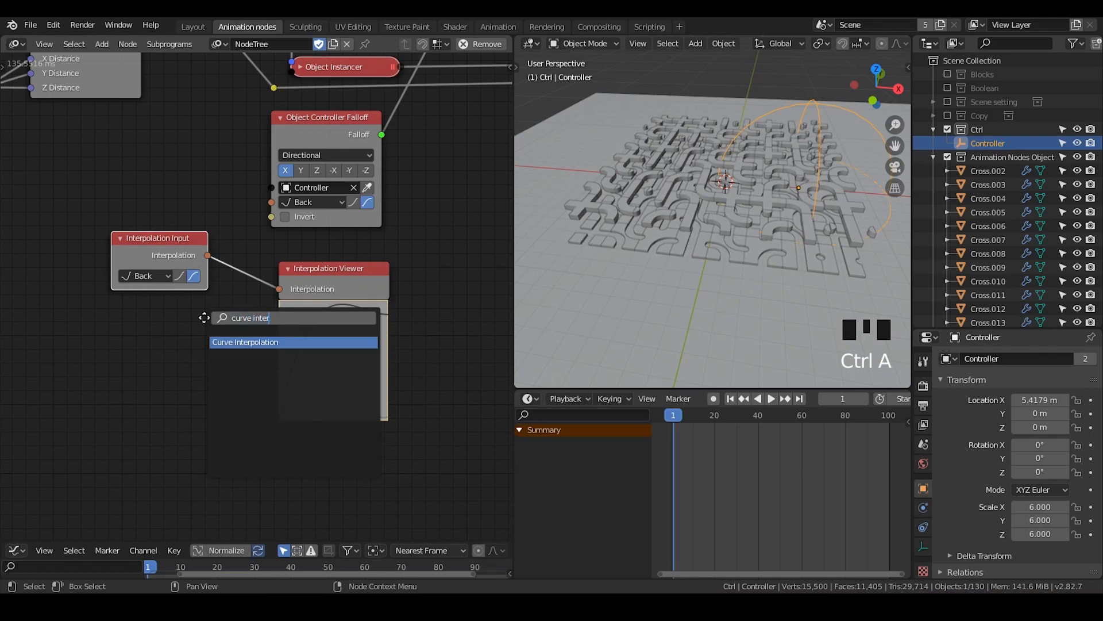
{"action": "key", "text": "Return"}
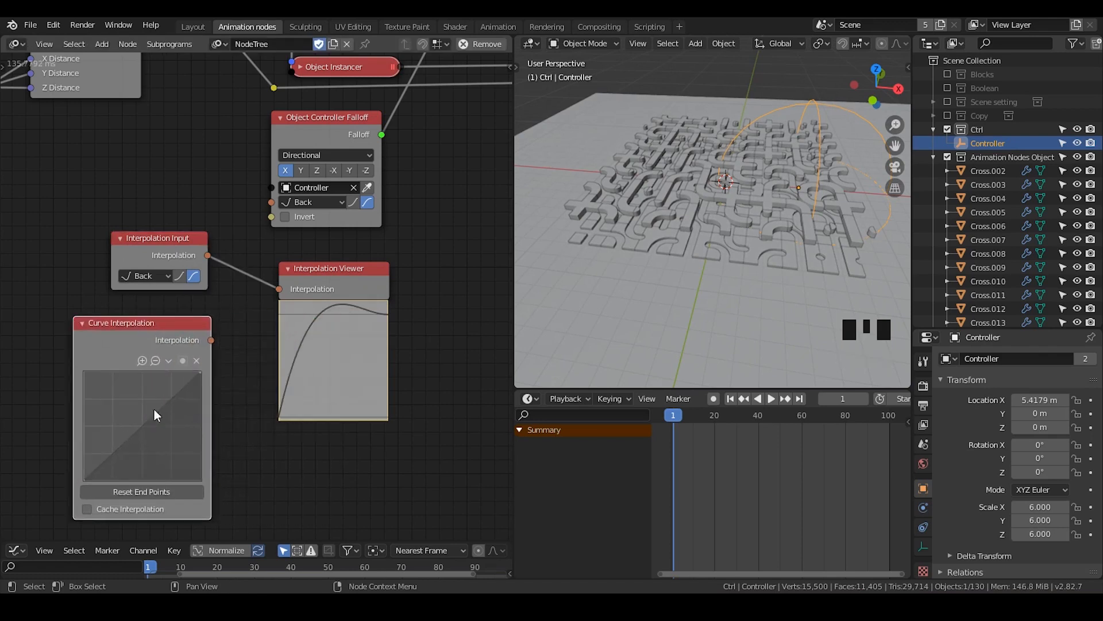
{"action": "left_click", "coordinate": [159, 332]}
{"action": "key", "text": "x"}
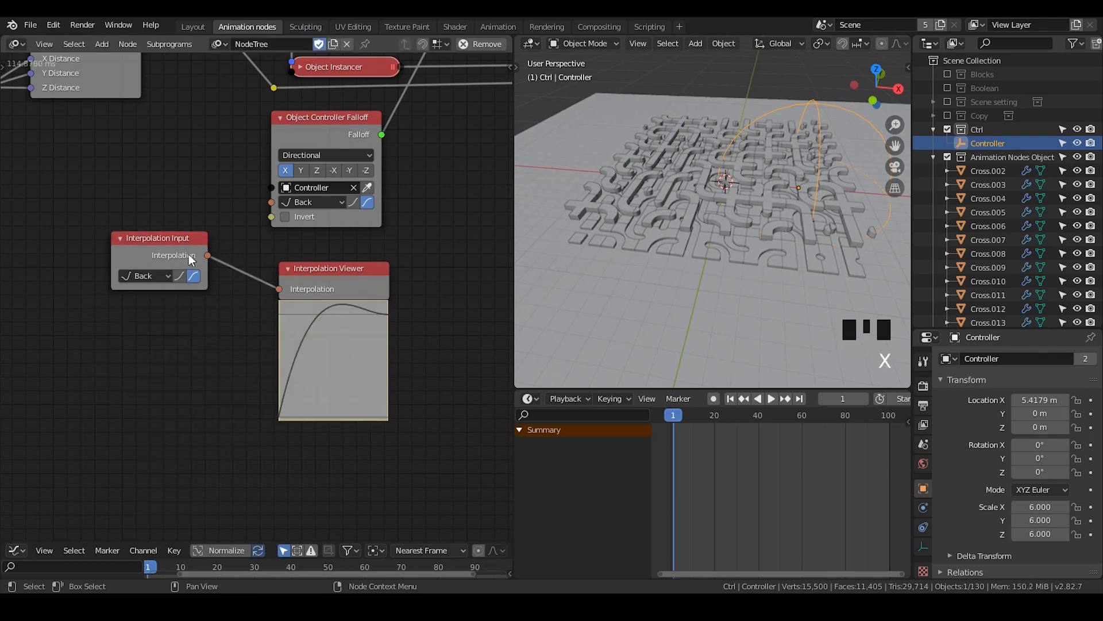
Move the Interpolation Viewer node up, closer to the level of the Interpolation Input node
{"action": "left_click_drag", "start_coordinate": [313, 274], "coordinate": [314, 252]}
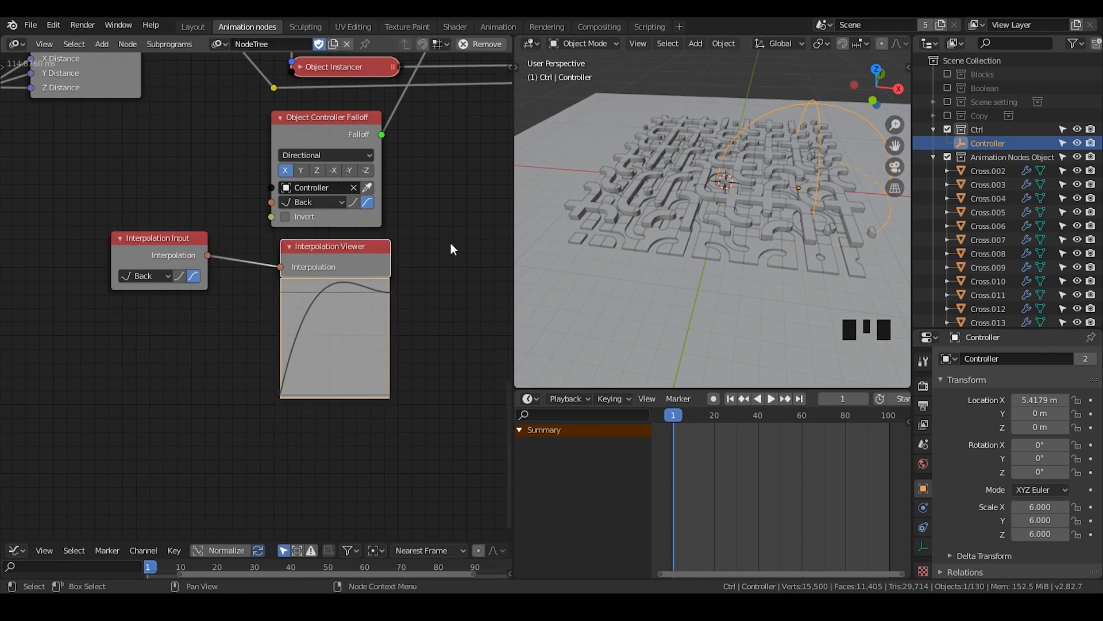
{"action": "left_click_drag", "start_coordinate": [451, 243], "coordinate": [154, 316]}
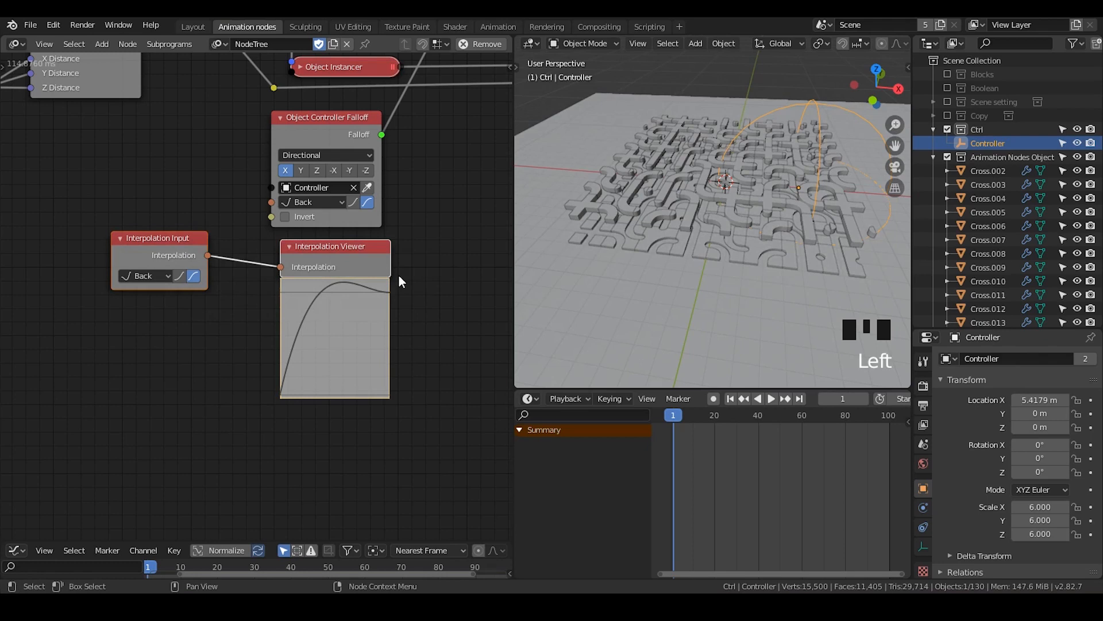
{"action": "left_click", "coordinate": [187, 308]}
Preview the Elastic and Bounce curves on the Interpolation Input node, returning it to Back
{"action": "left_click", "coordinate": [163, 278]}
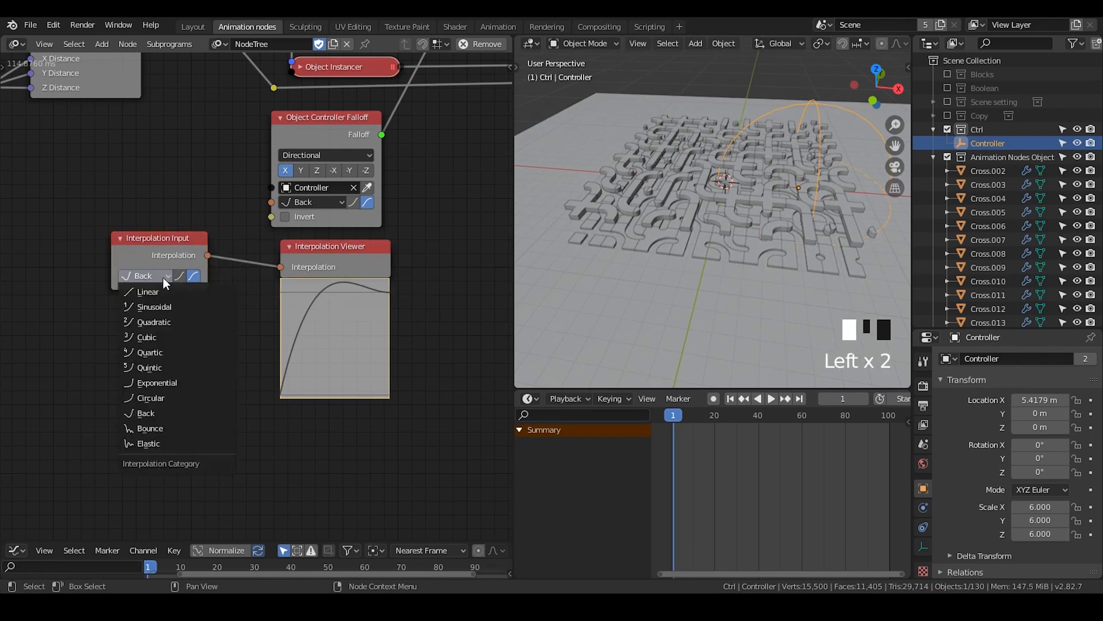
{"action": "left_click", "coordinate": [182, 444]}
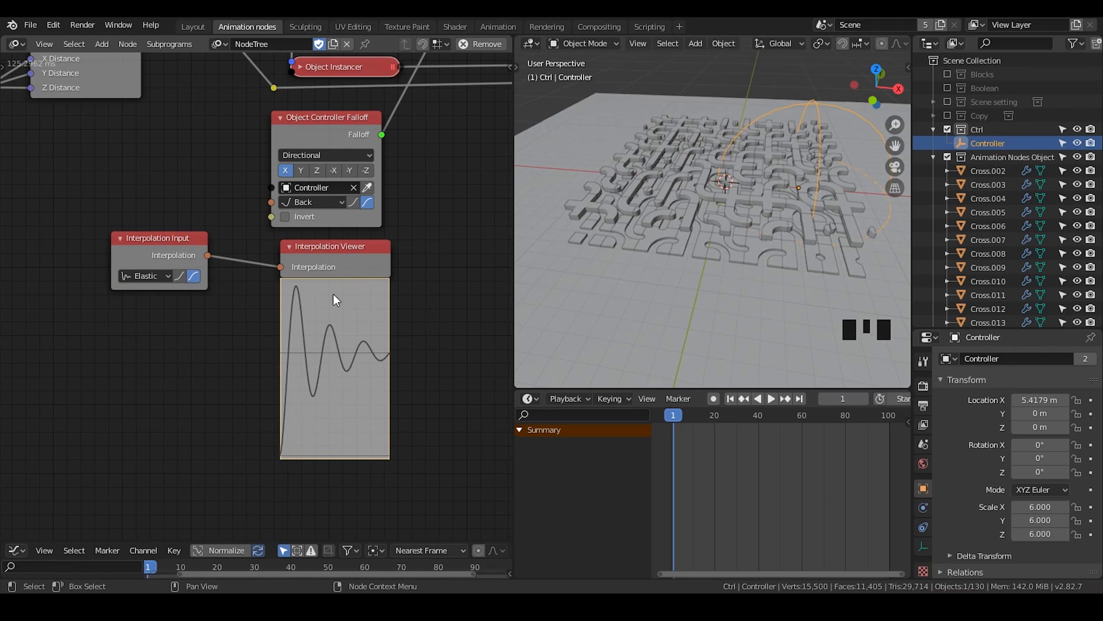
{"action": "left_click", "coordinate": [156, 276]}
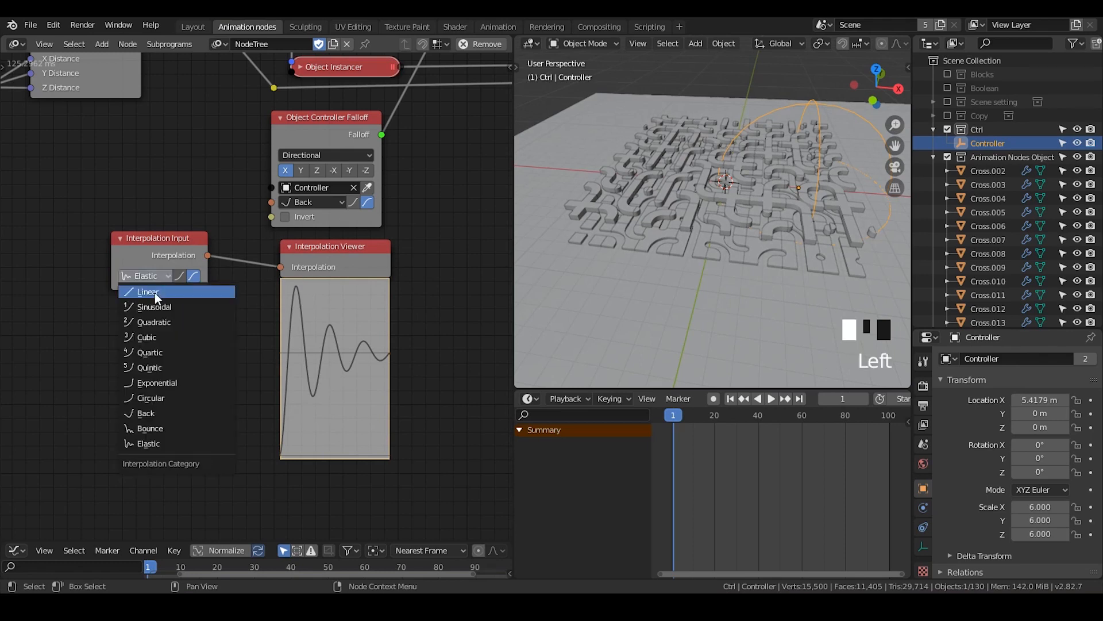
{"action": "left_click", "coordinate": [188, 428]}
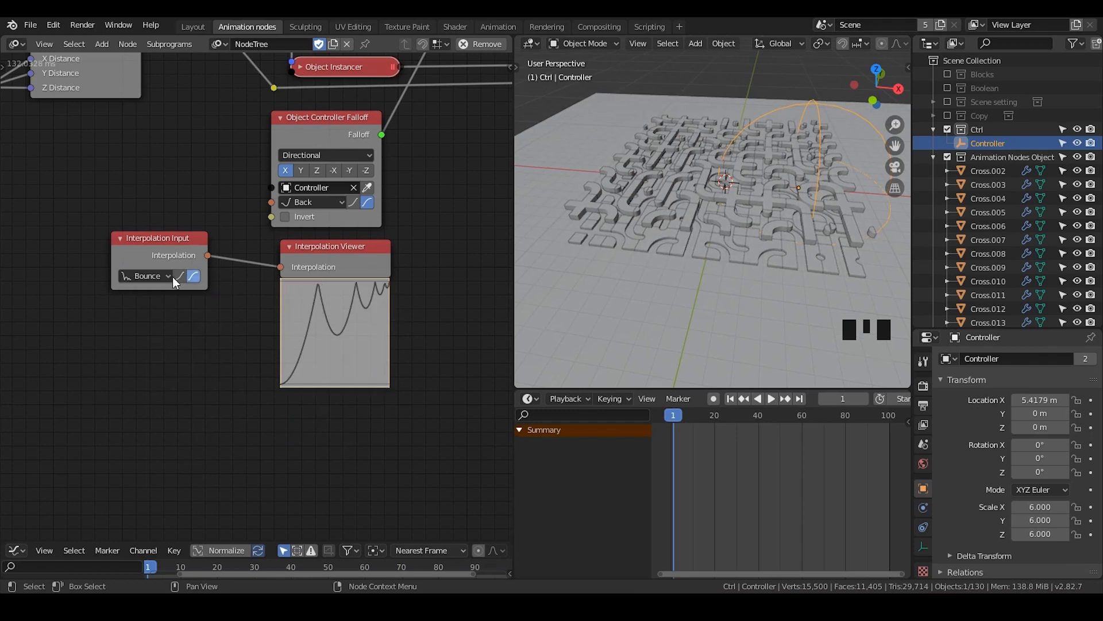
{"action": "left_click", "coordinate": [150, 277]}
{"action": "left_click", "coordinate": [178, 412]}
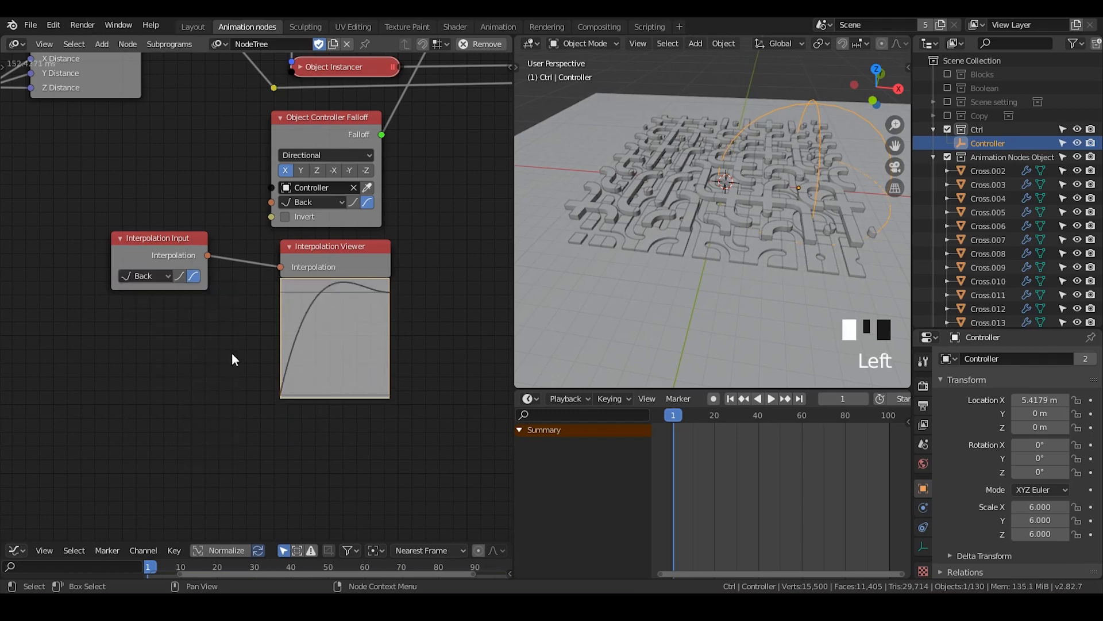
Add a Mix Interpolation node beside the Interpolation Viewer node
{"action": "mouse_move", "coordinate": [425, 250]}
{"action": "left_mouse_down"}
{"action": "mouse_move", "coordinate": [177, 319]}
{"action": "mouse_move", "coordinate": [424, 262]}
{"action": "left_mouse_up"}
{"action": "key", "text": "ctrl+a"}
{"action": "type", "text": "mix"}
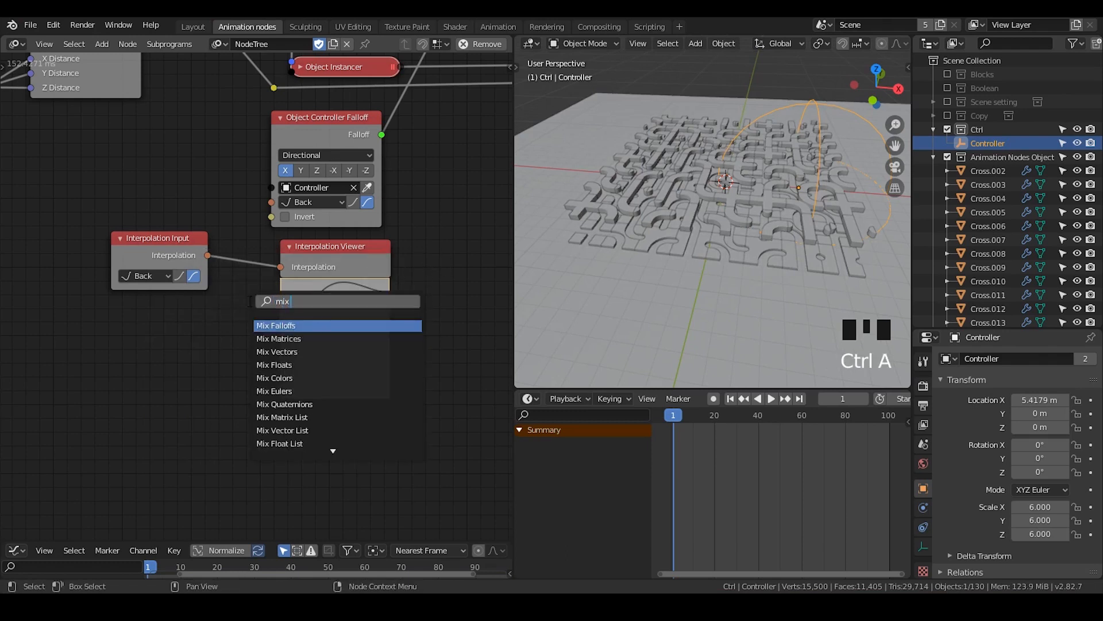
{"action": "type", "text": " inter"}
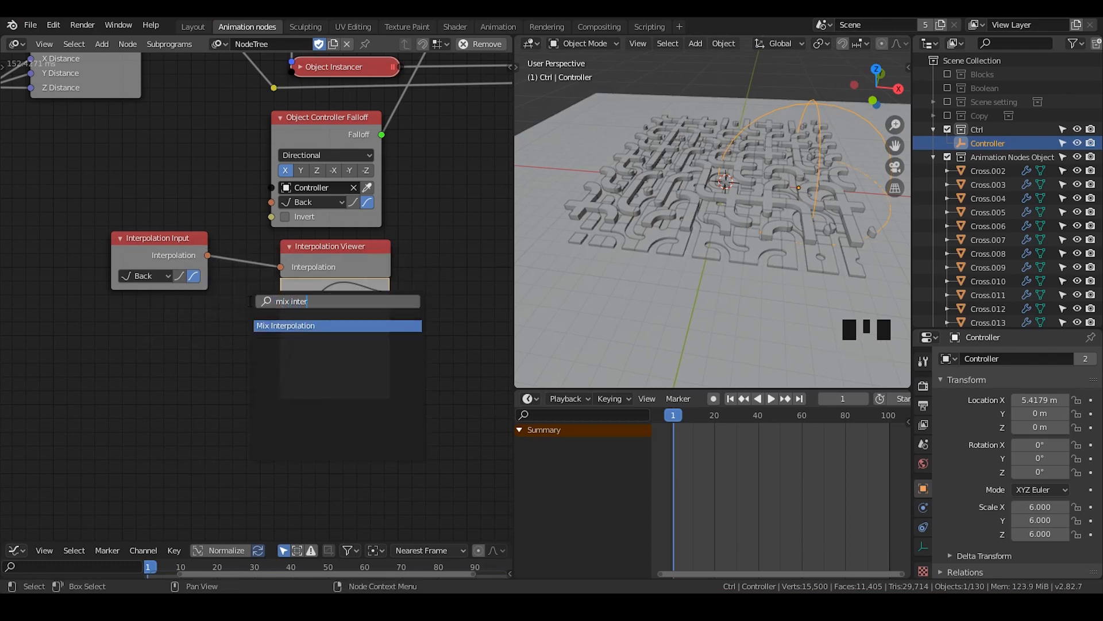
{"action": "key", "text": "Return"}
{"action": "left_click", "coordinate": [398, 241]}
Attach an Interpolation Viewer to the Mix Interpolation node as a demonstration, and delete both nodes again
{"action": "middle_click_drag", "start_coordinate": [398, 241], "coordinate": [238, 231]}
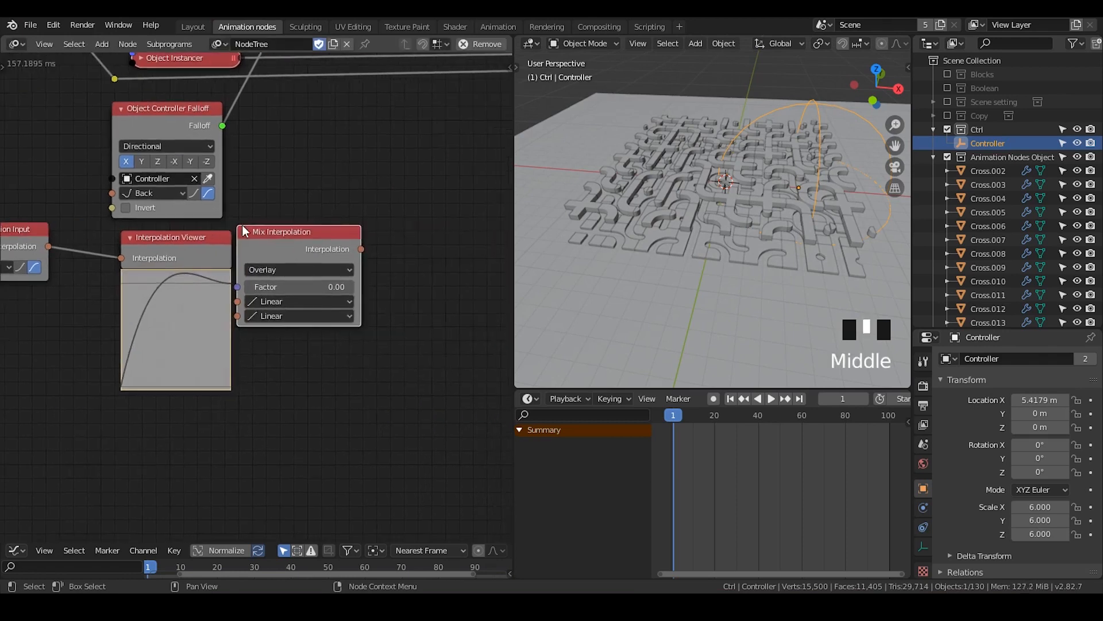
{"action": "left_click", "coordinate": [268, 233]}
{"action": "key", "text": "w"}
{"action": "left_click", "coordinate": [269, 315]}
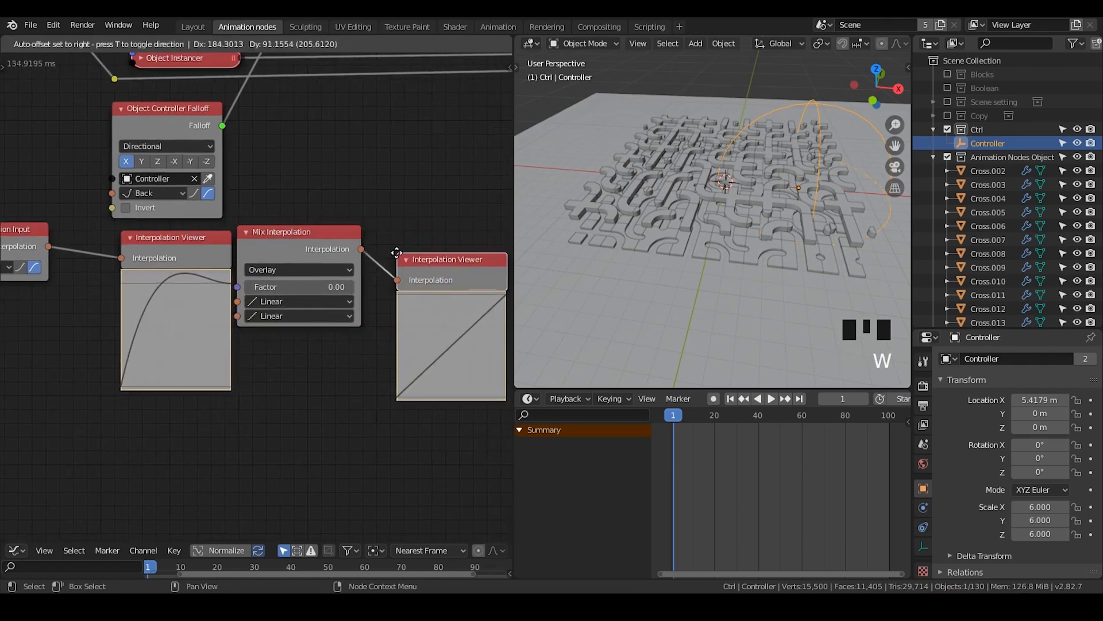
{"action": "left_click", "coordinate": [352, 240]}
{"action": "left_click_drag", "start_coordinate": [460, 228], "coordinate": [289, 319]}
{"action": "key", "text": "x"}
Add the elastic overshoot interpolation subprogram with an Interpolation Viewer attached and try out its Position value
{"action": "key", "text": "ctrl+a"}
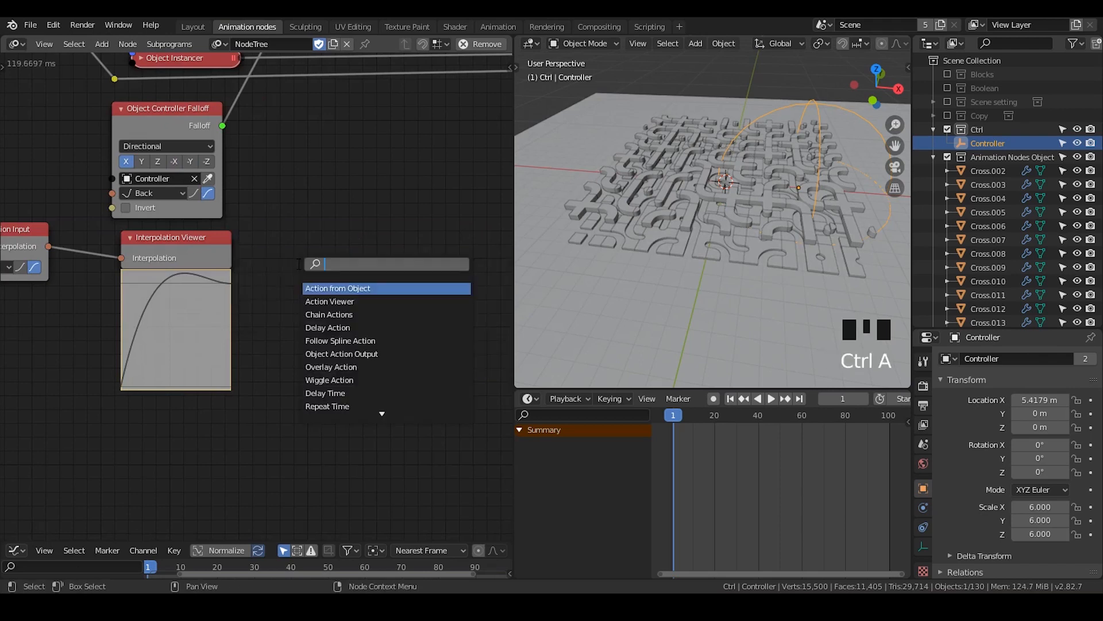
{"action": "type", "text": "overshoo"}
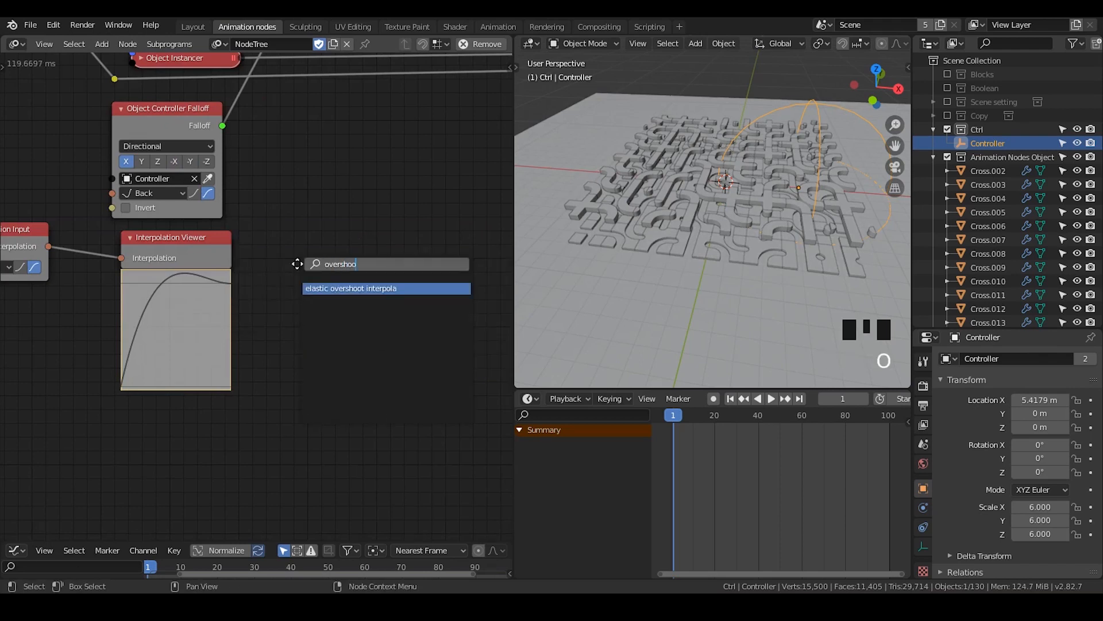
{"action": "key", "text": "Return"}
{"action": "left_click", "coordinate": [309, 205]}
{"action": "key", "text": "w"}
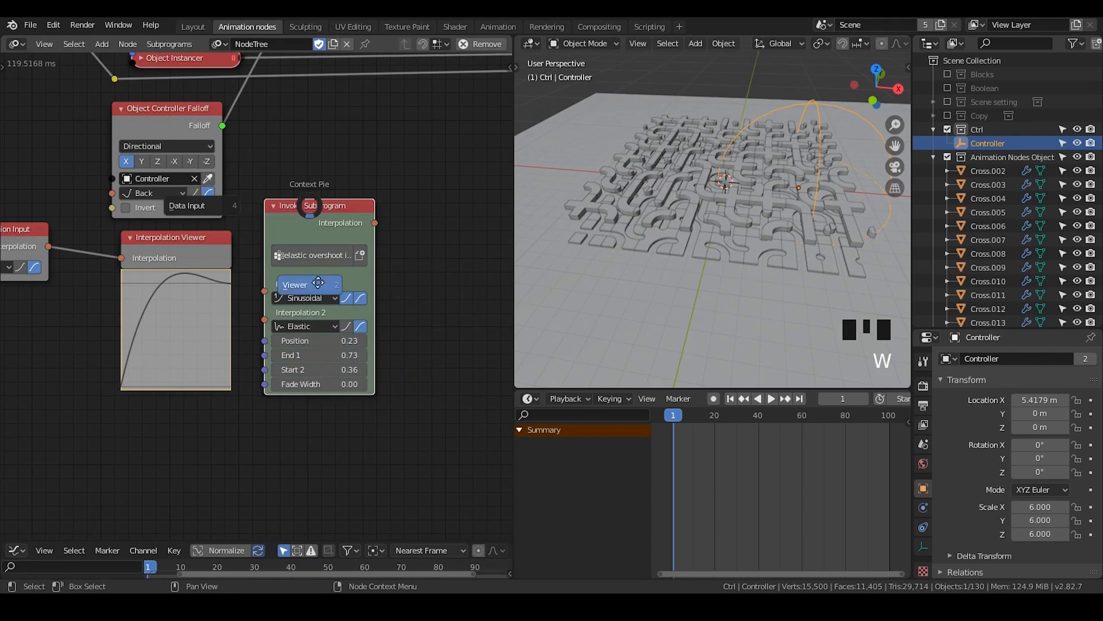
{"action": "left_click", "coordinate": [318, 282]}
{"action": "middle_click_drag", "start_coordinate": [399, 245], "coordinate": [337, 215]}
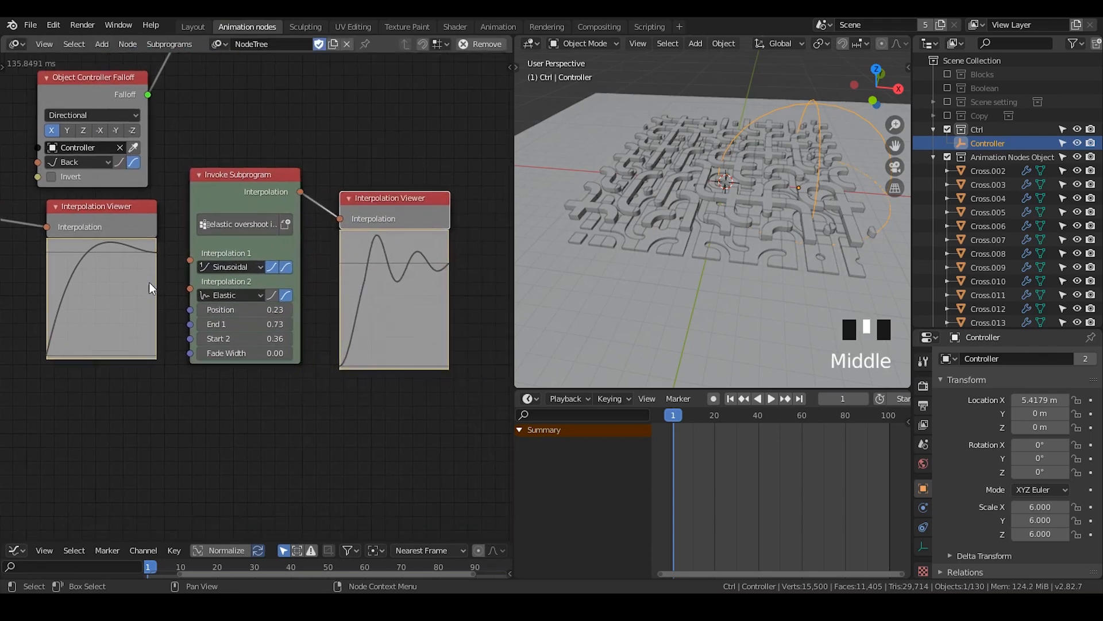
{"action": "middle_click_drag", "start_coordinate": [149, 288], "coordinate": [207, 249]}
{"action": "scroll", "coordinate": [290, 265], "scroll_direction": "down", "scroll_amount": 1}
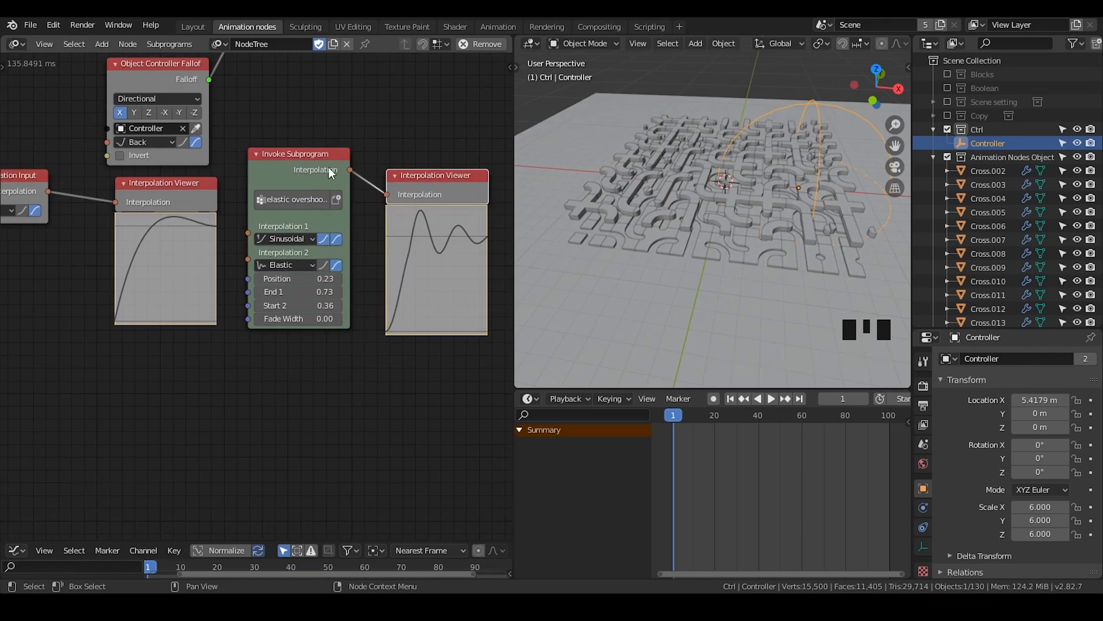
{"action": "mouse_move", "coordinate": [302, 279]}
{"action": "left_mouse_down", "text": "shift"}
{"action": "mouse_move", "coordinate": [321, 279]}
{"action": "mouse_move", "coordinate": [312, 279]}
{"action": "left_mouse_up", "text": "shift"}
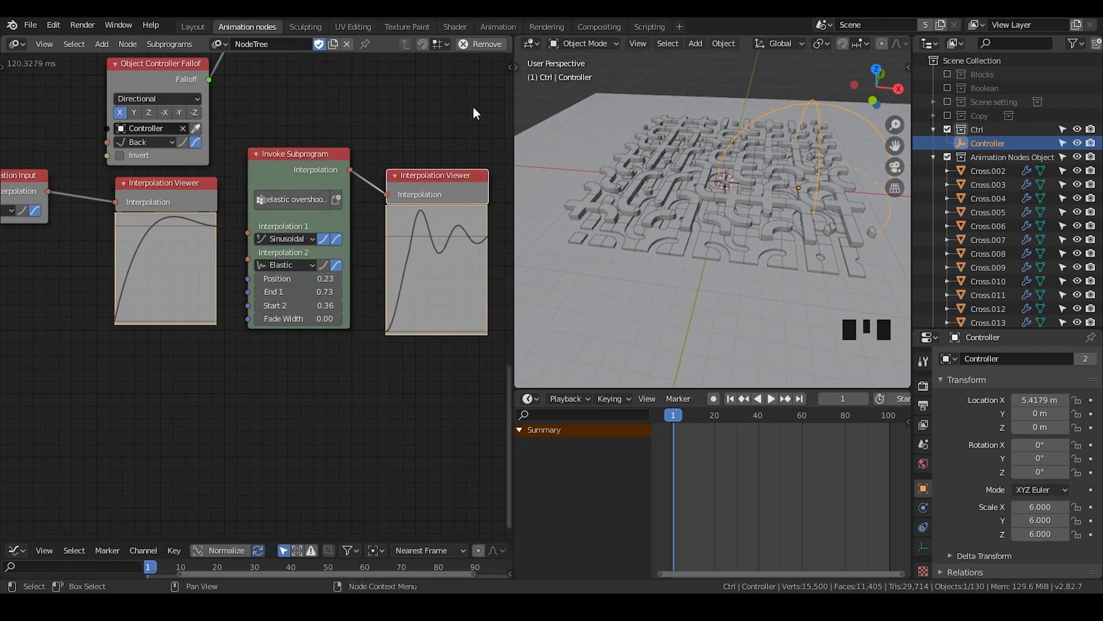
Delete the elastic overshoot subprogram node and the Interpolation Viewer attached to it
{"action": "left_click_drag", "start_coordinate": [489, 106], "coordinate": [301, 250]}
{"action": "left_click", "coordinate": [348, 156]}
{"action": "left_click", "coordinate": [305, 170]}
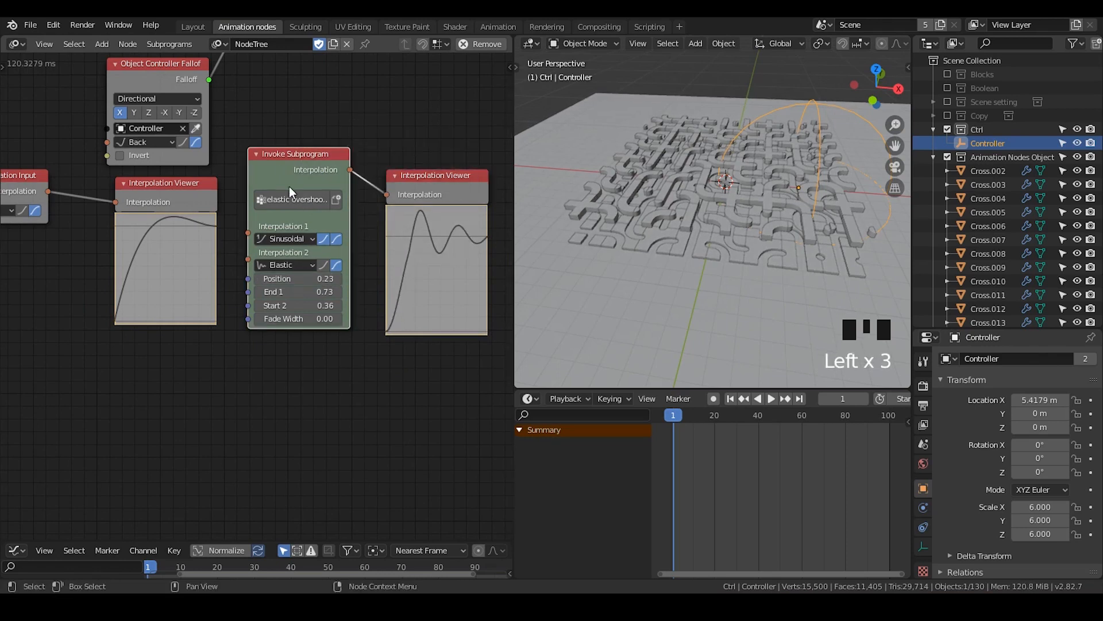
{"action": "left_click_drag", "start_coordinate": [431, 127], "coordinate": [315, 192]}
{"action": "key", "text": "x"}
Duplicate the Offset Matrix node and insert the copy on the matrices link right after the original
{"action": "middle_click_drag", "start_coordinate": [308, 178], "coordinate": [328, 334]}
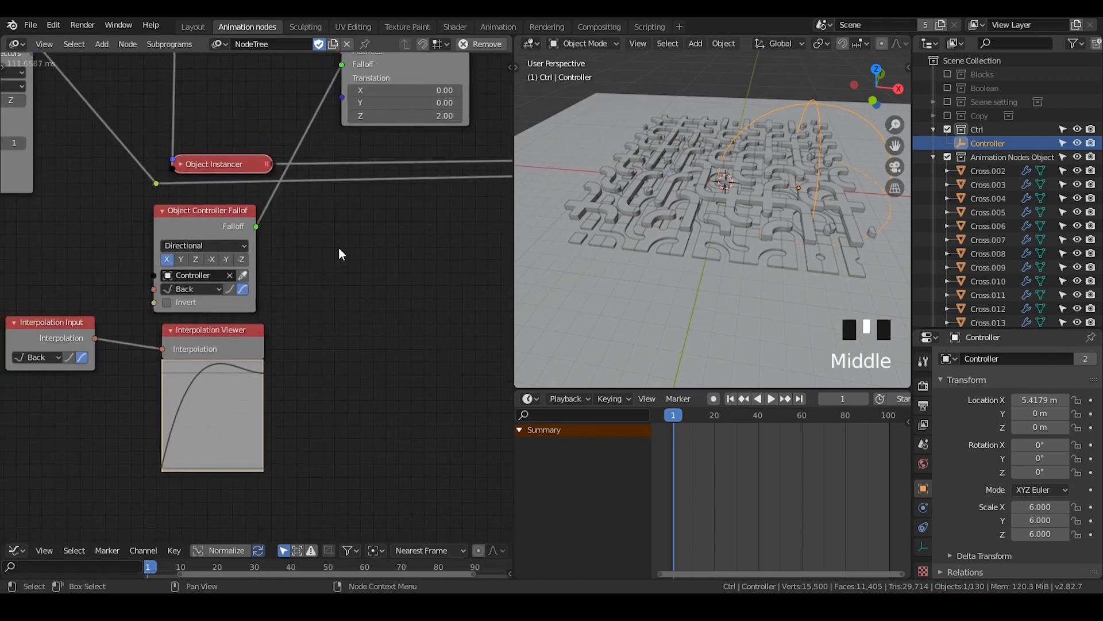
{"action": "middle_click_drag", "start_coordinate": [389, 191], "coordinate": [210, 315]}
{"action": "scroll", "coordinate": [210, 315], "scroll_direction": "down", "scroll_amount": 2}
{"action": "scroll", "coordinate": [315, 317], "scroll_direction": "down", "scroll_amount": 1}
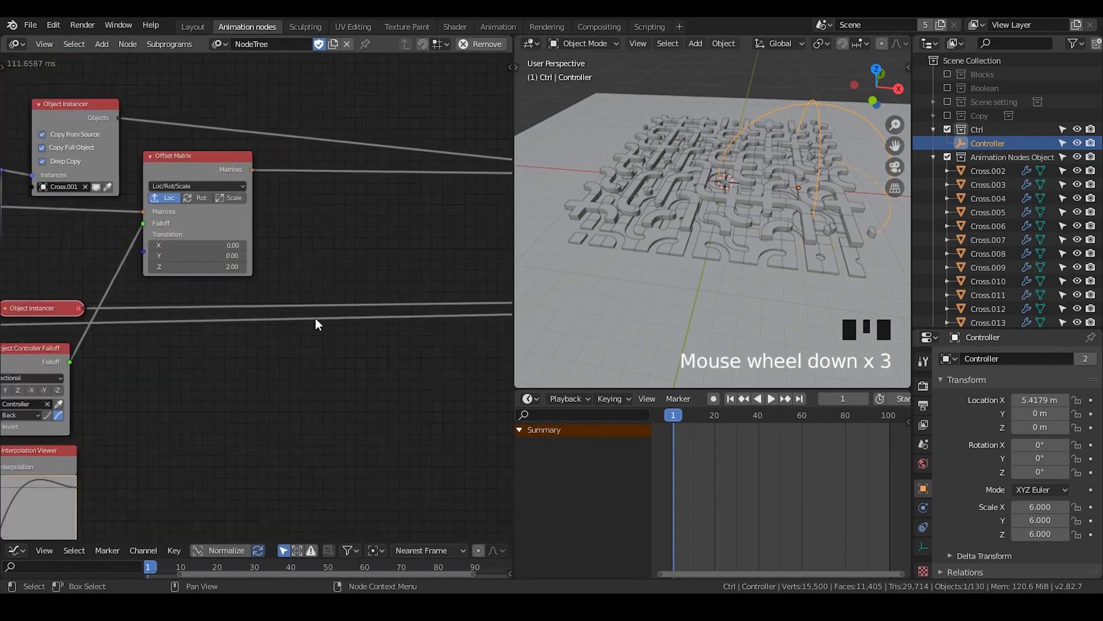
{"action": "middle_click_drag", "start_coordinate": [315, 317], "coordinate": [437, 253]}
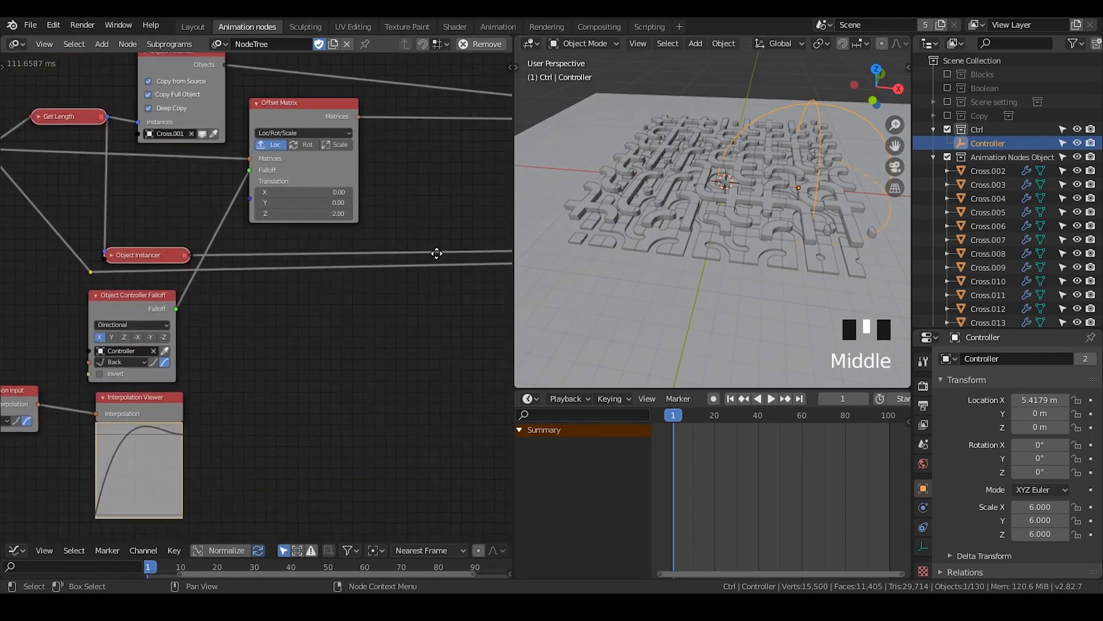
{"action": "left_click", "coordinate": [320, 112]}
{"action": "key", "text": "shift+d"}
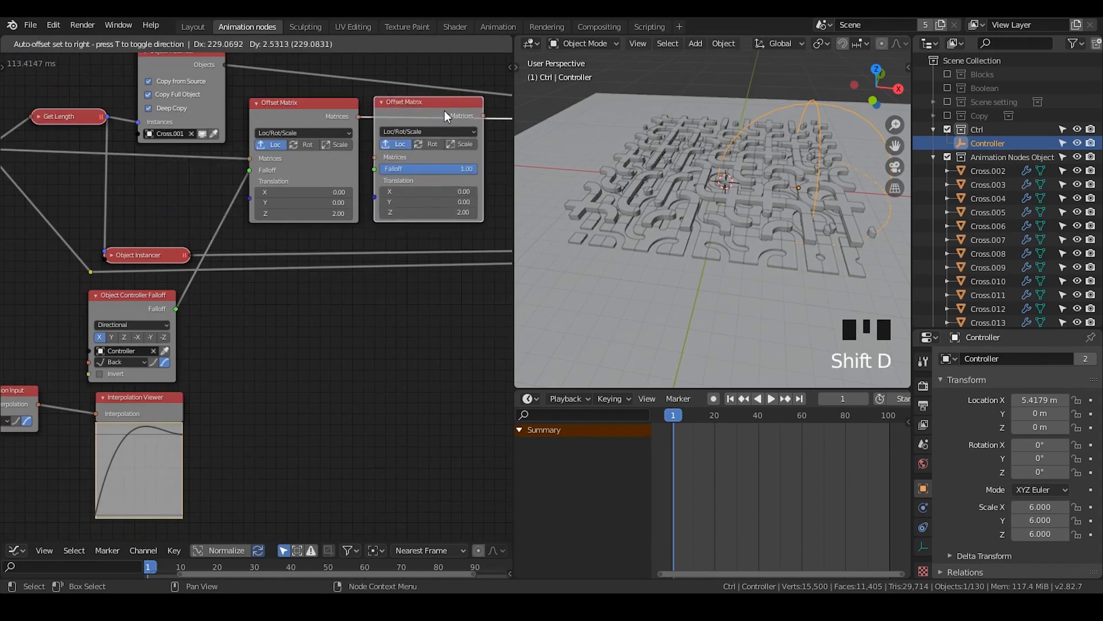
{"action": "left_click", "coordinate": [444, 112]}
{"action": "middle_click_drag", "start_coordinate": [395, 257], "coordinate": [345, 229]}
Collapse the Animation Nodes Object collection in the outliner and save the file
{"action": "left_click", "coordinate": [66, 292]}
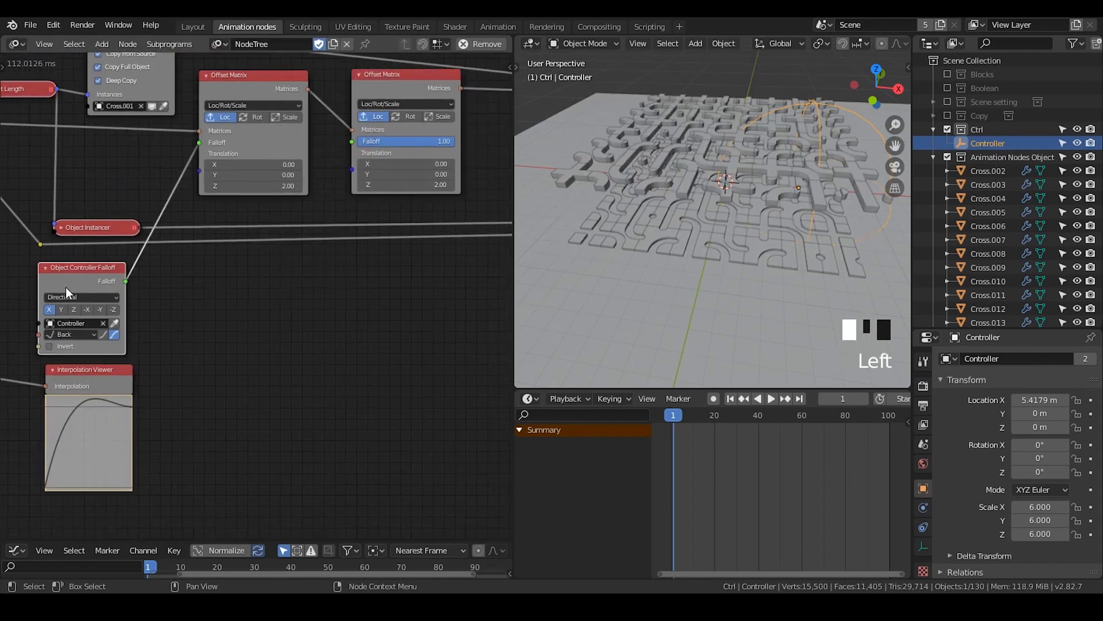
{"action": "scroll", "coordinate": [742, 214], "scroll_direction": "down", "scroll_amount": 3}
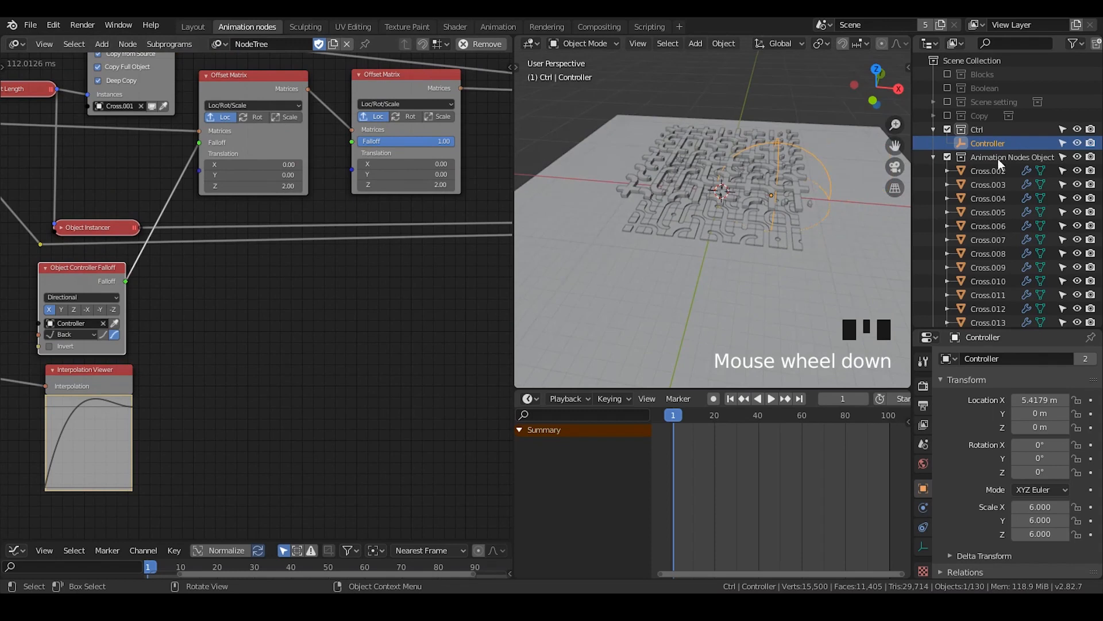
{"action": "left_click", "coordinate": [935, 156]}
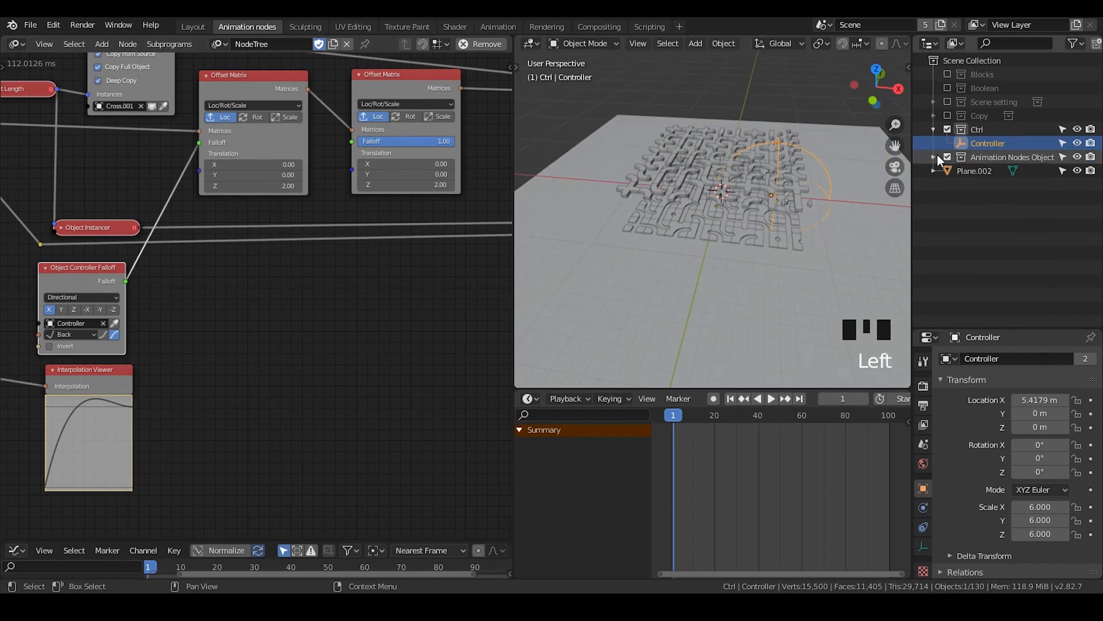
{"action": "middle_click_drag", "start_coordinate": [257, 295], "coordinate": [287, 306]}
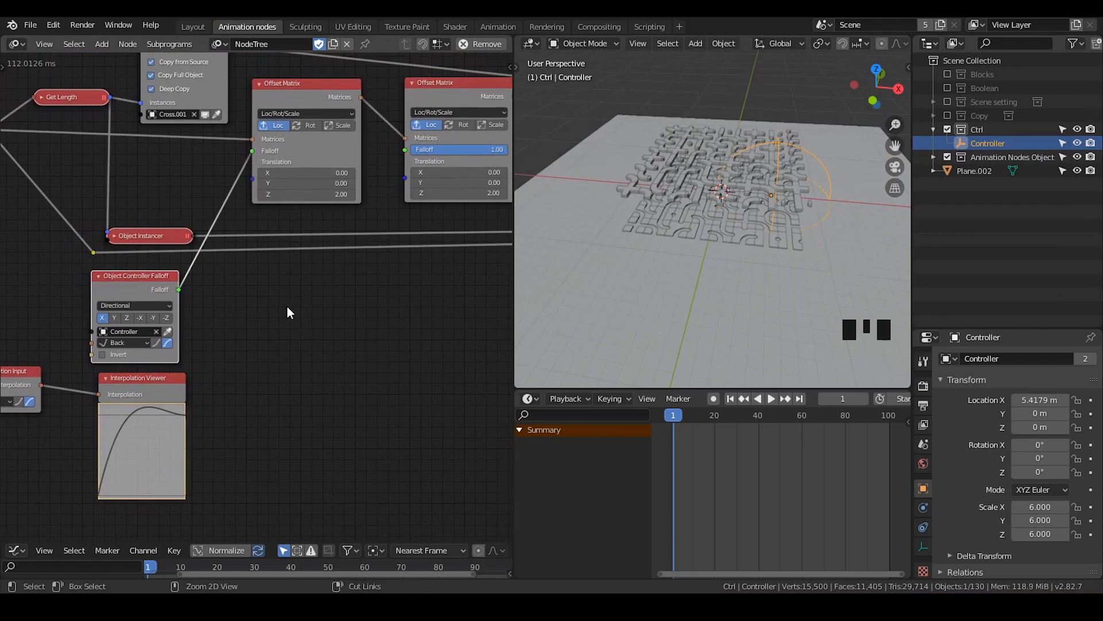
{"action": "key", "text": "ctrl+s"}
{"action": "middle_click_drag", "start_coordinate": [426, 352], "coordinate": [385, 346]}
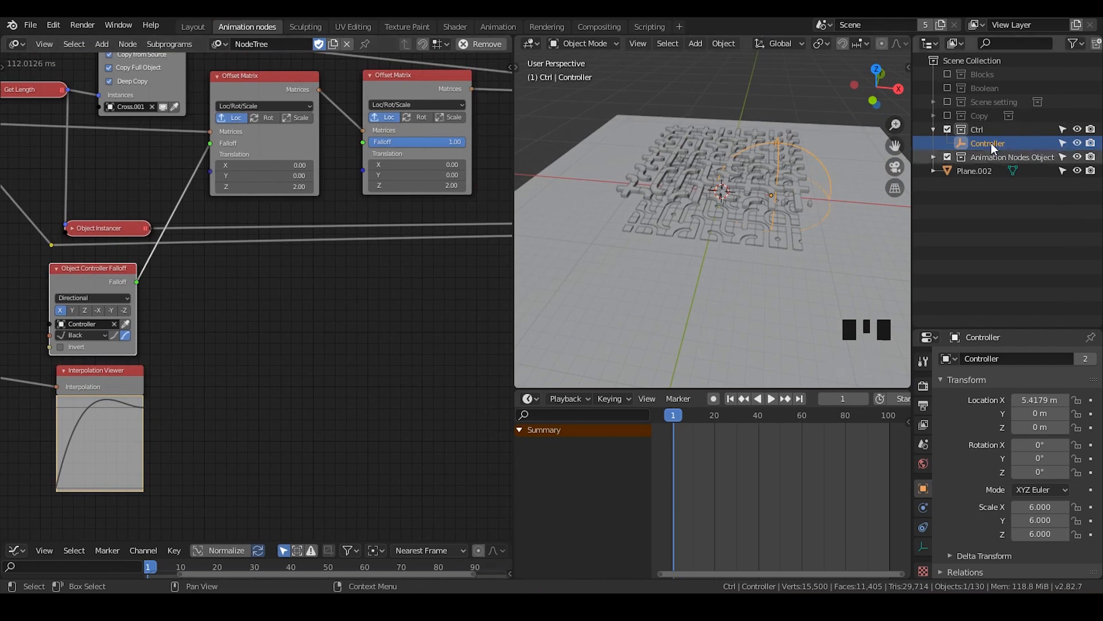
Add a Distribute Matrices node in the empty area beside the Interpolation Viewer
{"action": "middle_click_drag", "start_coordinate": [388, 316], "coordinate": [423, 150]}
{"action": "key", "text": "ctrl+a"}
{"action": "type", "text": "distr"}
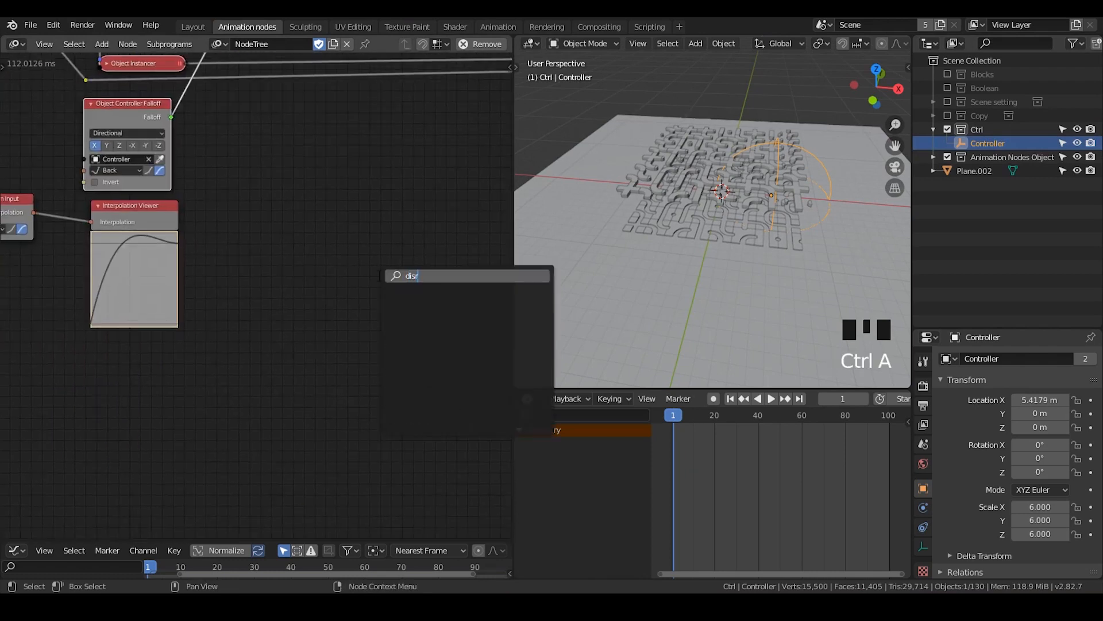
{"action": "type", "text": "ibu"}
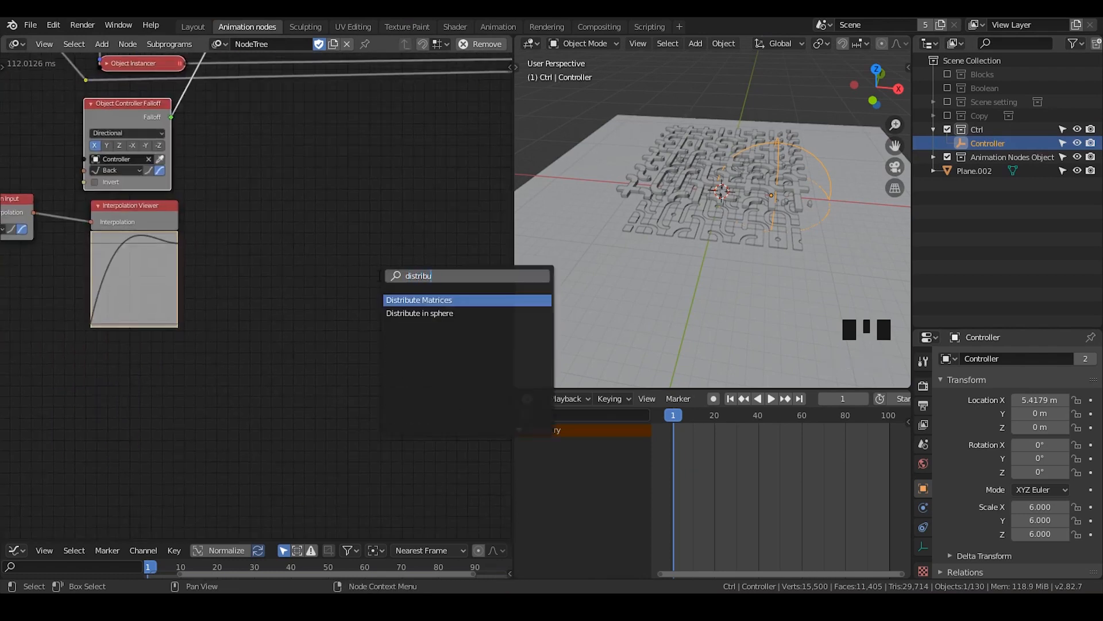
{"action": "type", "text": "te"}
{"action": "key", "text": "Return"}
{"action": "left_click", "coordinate": [336, 304]}
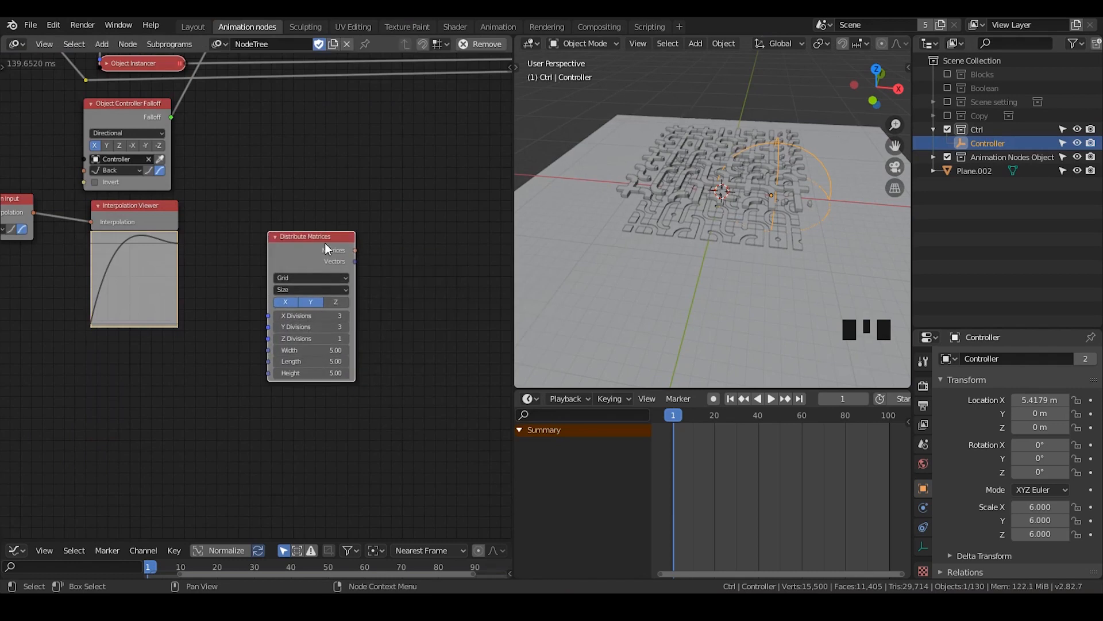
Set the Y Divisions of the Distribute Matrices node to 1
{"action": "middle_click_drag", "start_coordinate": [417, 343], "coordinate": [376, 293]}
{"action": "scroll", "coordinate": [322, 218], "scroll_direction": "up", "scroll_amount": 3}
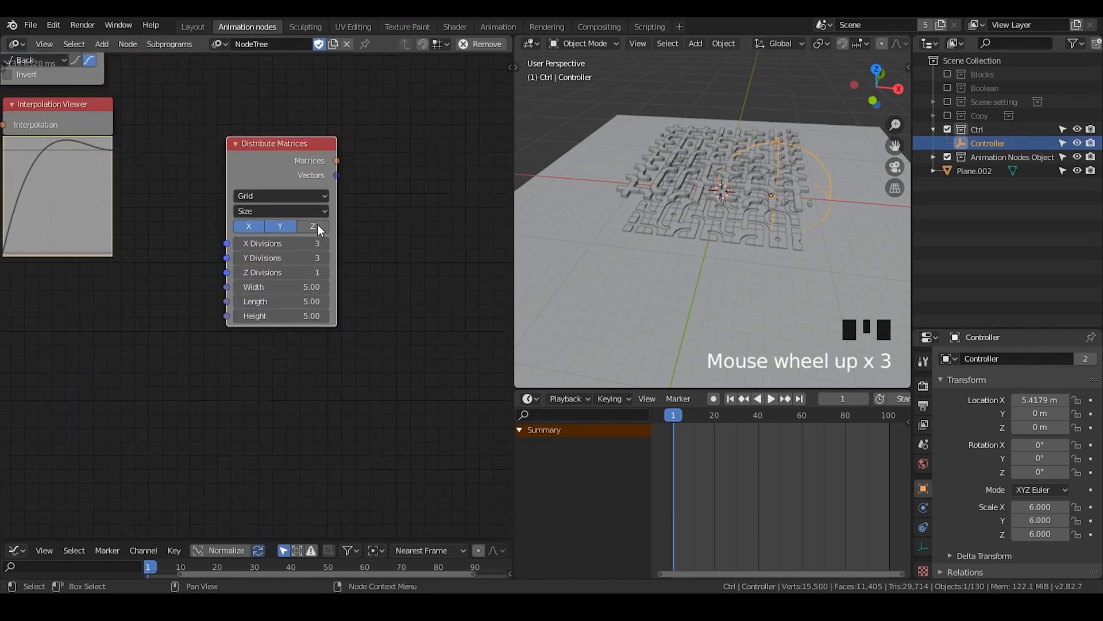
{"action": "left_click", "coordinate": [311, 255]}
{"action": "type", "text": "1"}
{"action": "key", "text": "Return"}
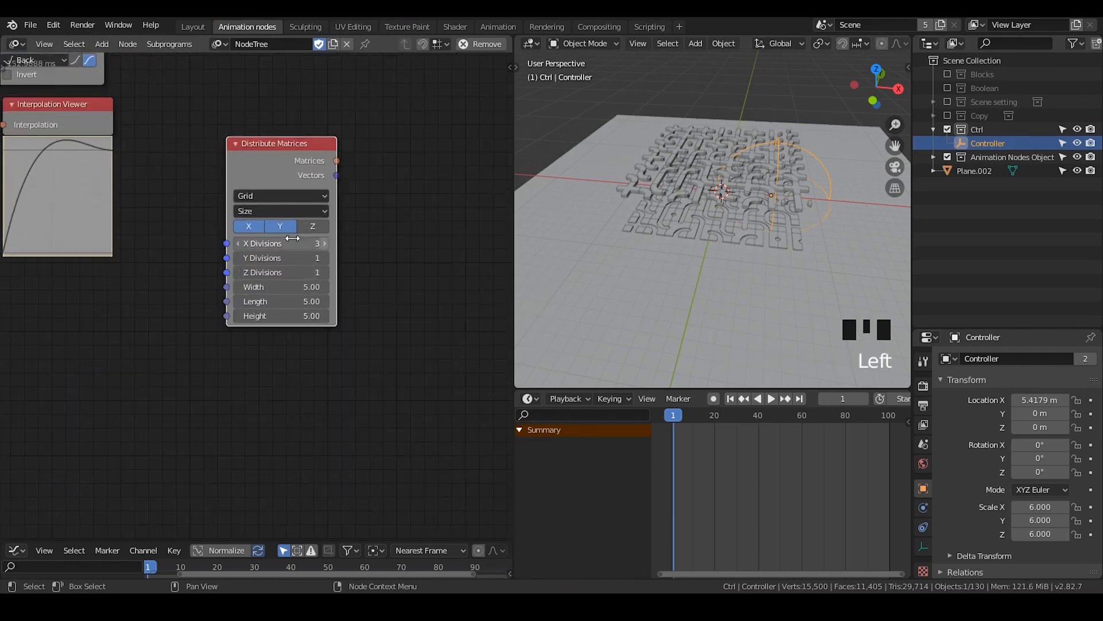
Add a 3D Viewer node beside the Distribute Matrices node
{"action": "key", "text": "ctrl+a"}
{"action": "type", "text": "3D"}
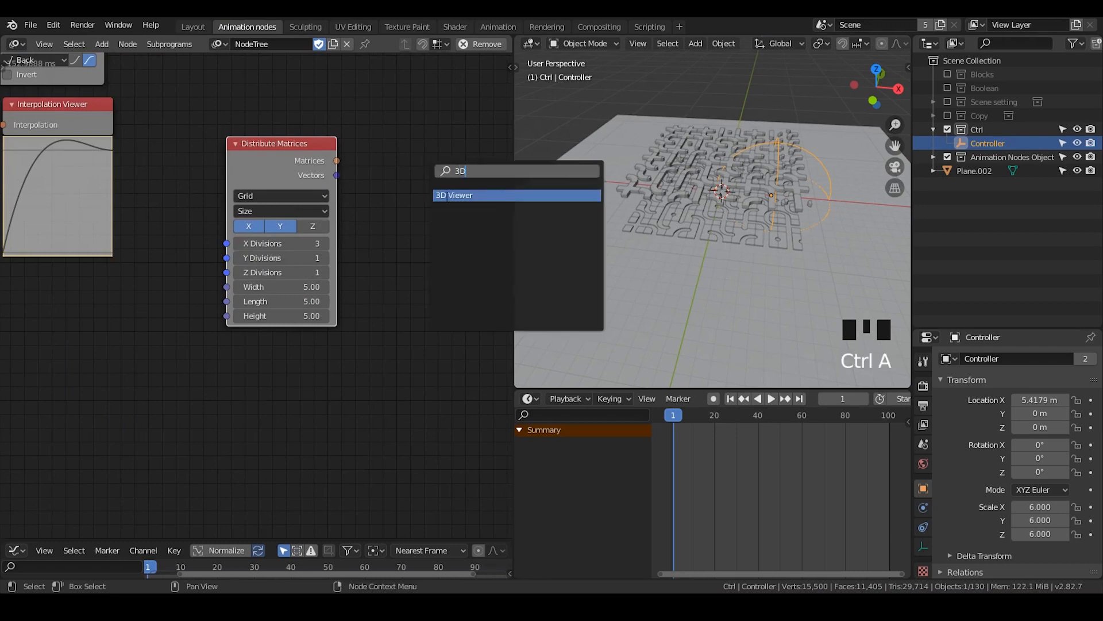
{"action": "key", "text": "Return"}
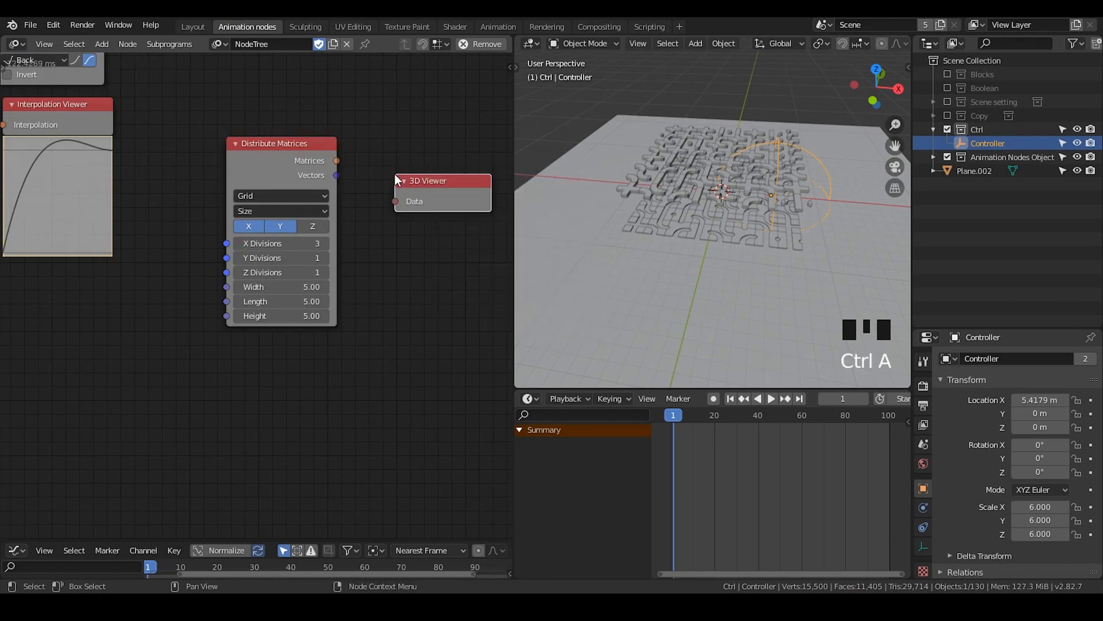
Hide the Animation Nodes Object collection and Plane.002, and link the Distribute Matrices vectors to the 3D Viewer with width 15
{"action": "left_click", "coordinate": [1078, 157]}
{"action": "left_click", "coordinate": [1077, 171]}
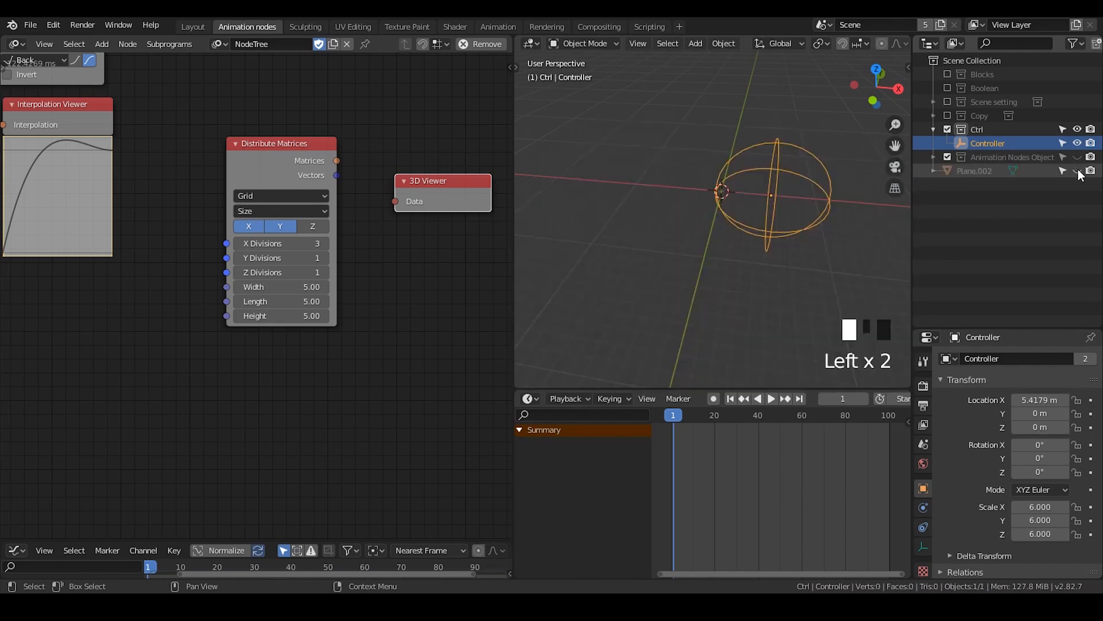
{"action": "left_click_drag", "start_coordinate": [333, 174], "coordinate": [475, 178]}
{"action": "left_click", "coordinate": [453, 178]}
Switch the Distribute Matrices distance mode to Step and adjust its X Distance to 5.50
{"action": "left_click", "coordinate": [276, 209]}
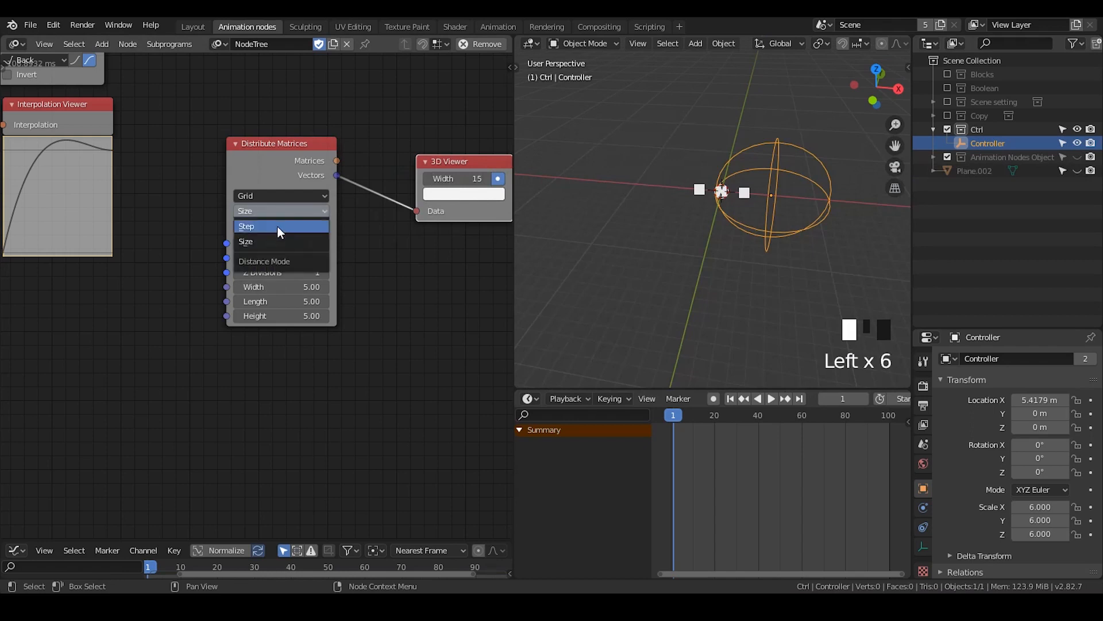
{"action": "left_click", "coordinate": [277, 226]}
{"action": "left_click_drag", "start_coordinate": [270, 288], "coordinate": [276, 288]}
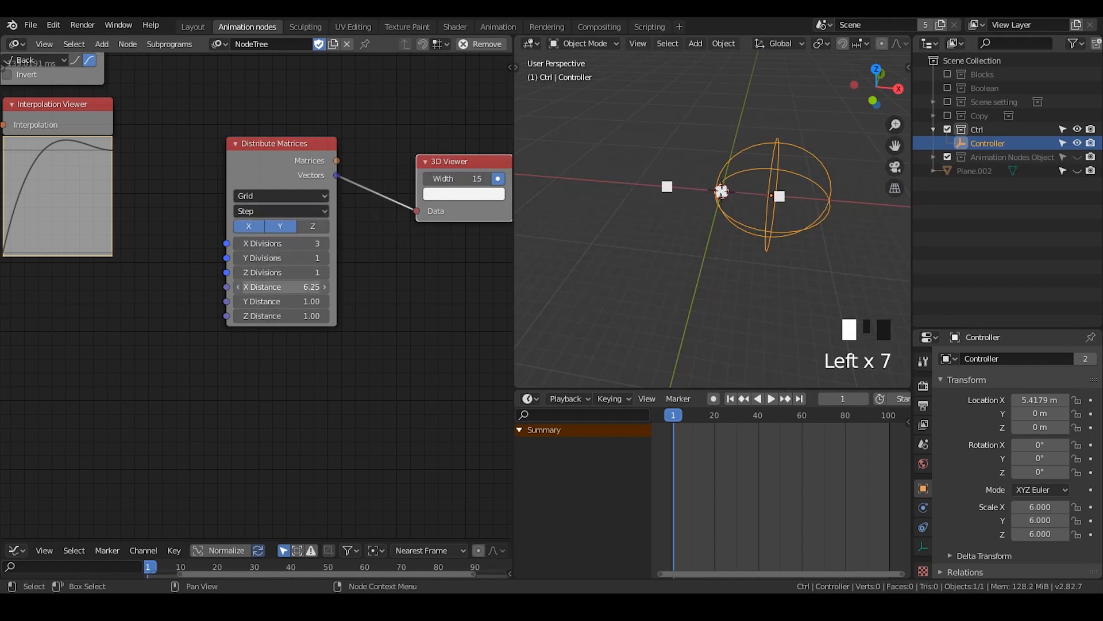
{"action": "left_click_drag", "start_coordinate": [275, 287], "coordinate": [273, 287]}
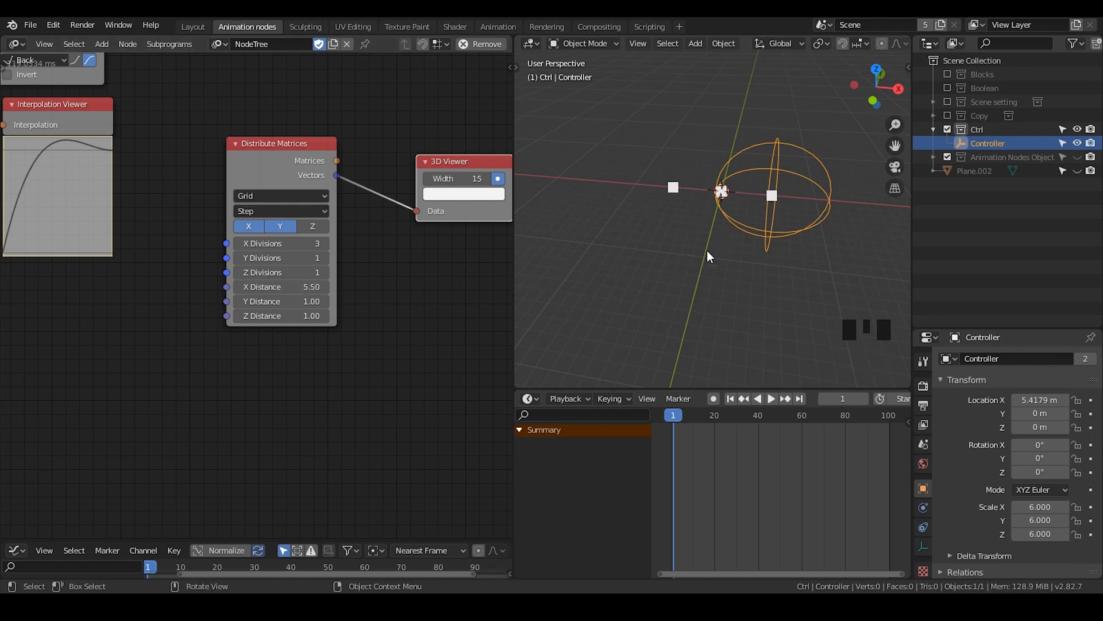
Restrict the Distribute Matrices grid to the X axis only and adjust its X Distance to 5.65
{"action": "middle_click_drag", "start_coordinate": [707, 251], "coordinate": [697, 190]}
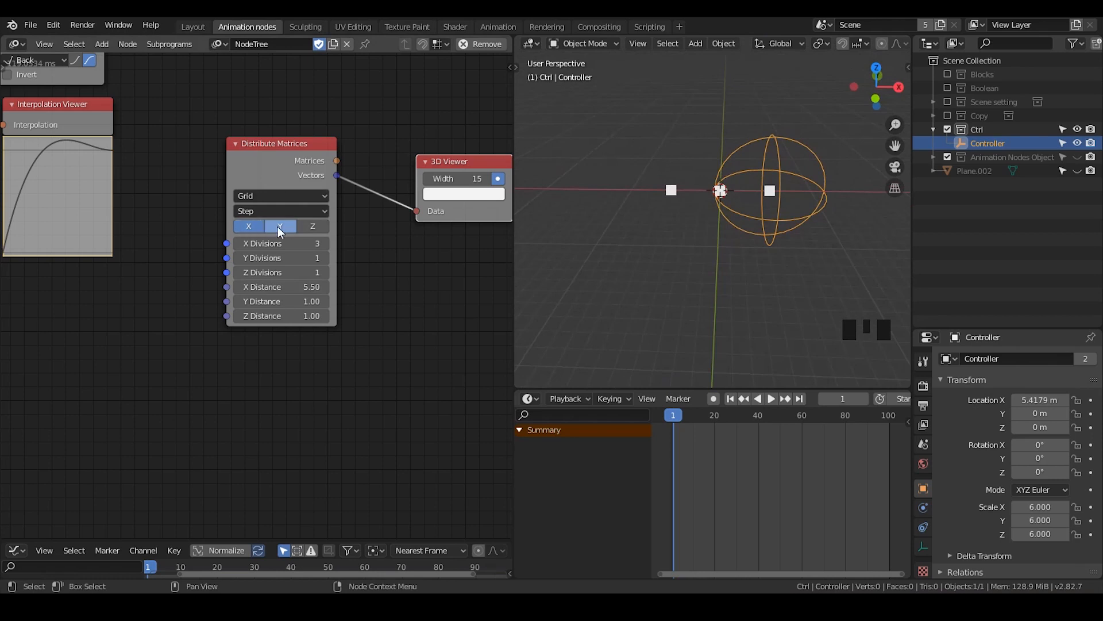
{"action": "left_click", "coordinate": [250, 229]}
{"action": "left_click", "coordinate": [281, 286]}
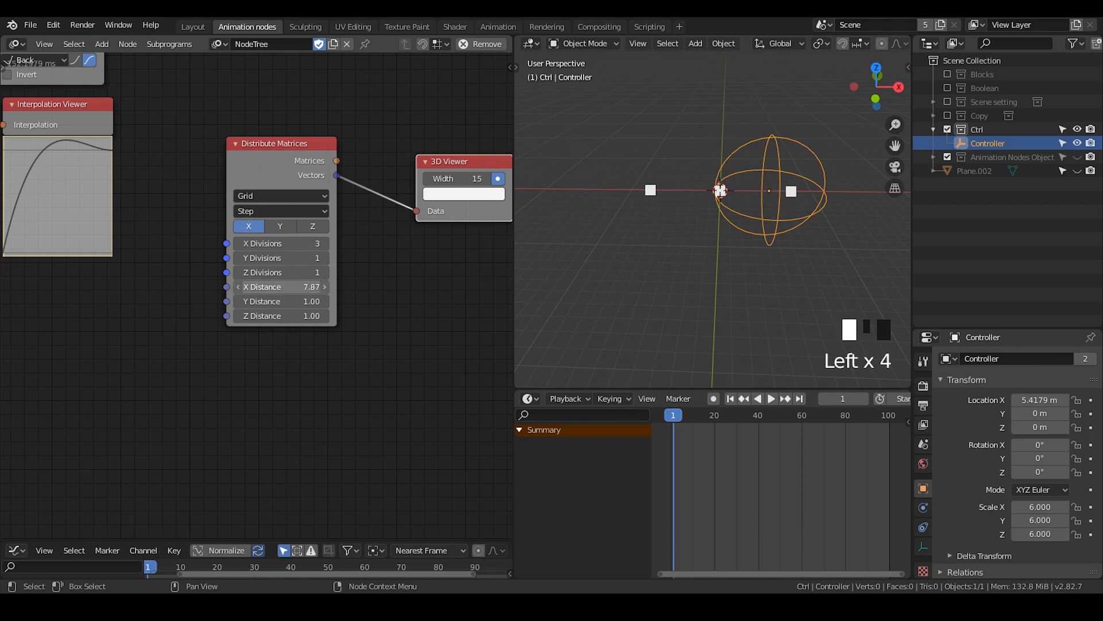
{"action": "left_click_drag", "start_coordinate": [281, 286], "coordinate": [278, 287]}
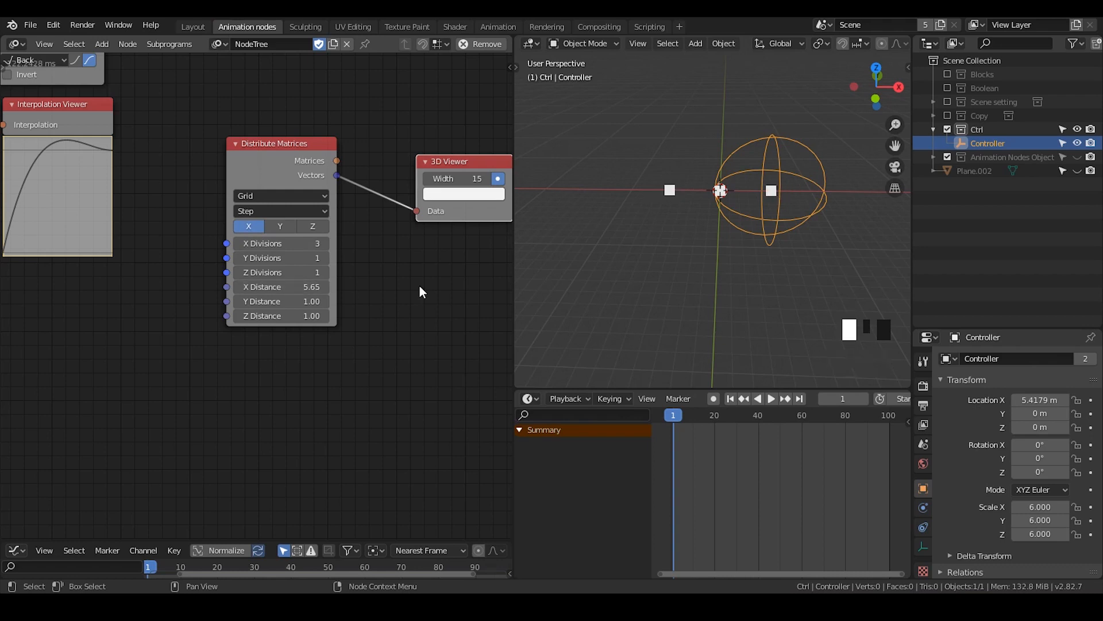
Add an Object Matrix Output node beside the 3D Viewer node, rearranging the neighbouring nodes to make room
{"action": "middle_click_drag", "start_coordinate": [420, 285], "coordinate": [291, 332]}
{"action": "left_click_drag", "start_coordinate": [354, 213], "coordinate": [393, 144]}
{"action": "key", "text": "ctrl+a"}
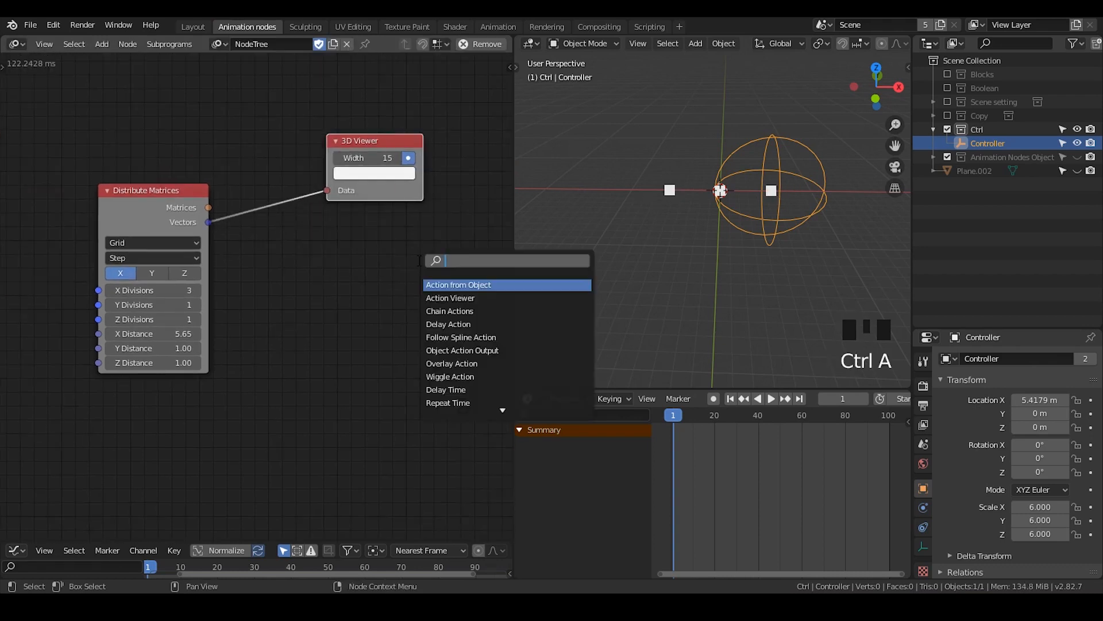
{"action": "type", "text": "object matr"}
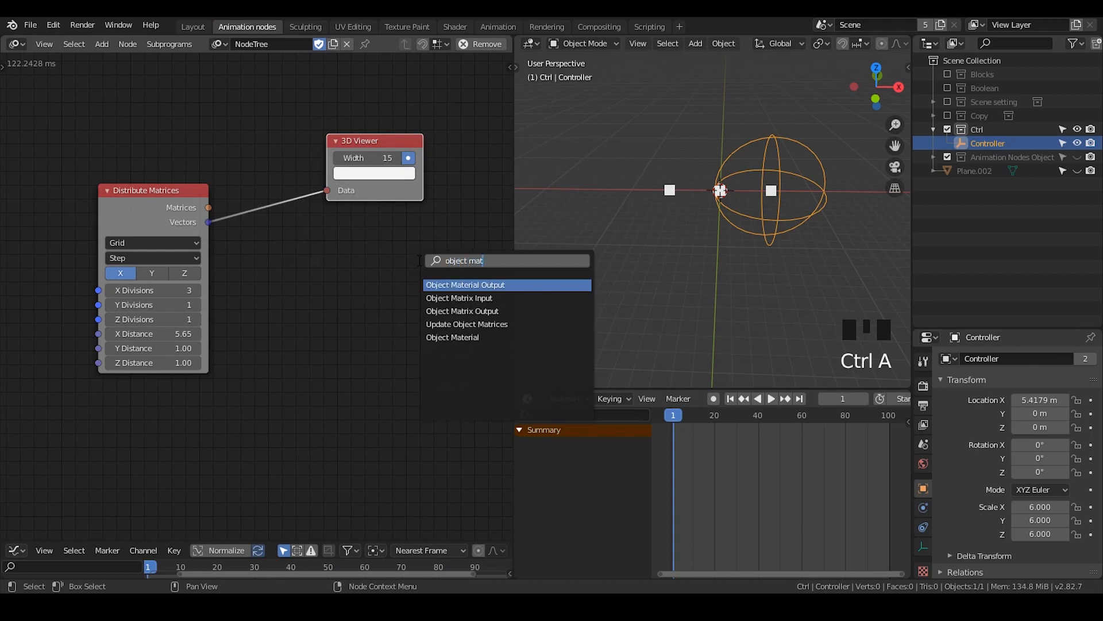
{"action": "key", "text": "BackSpace"}
{"action": "key", "text": "BackSpace"}
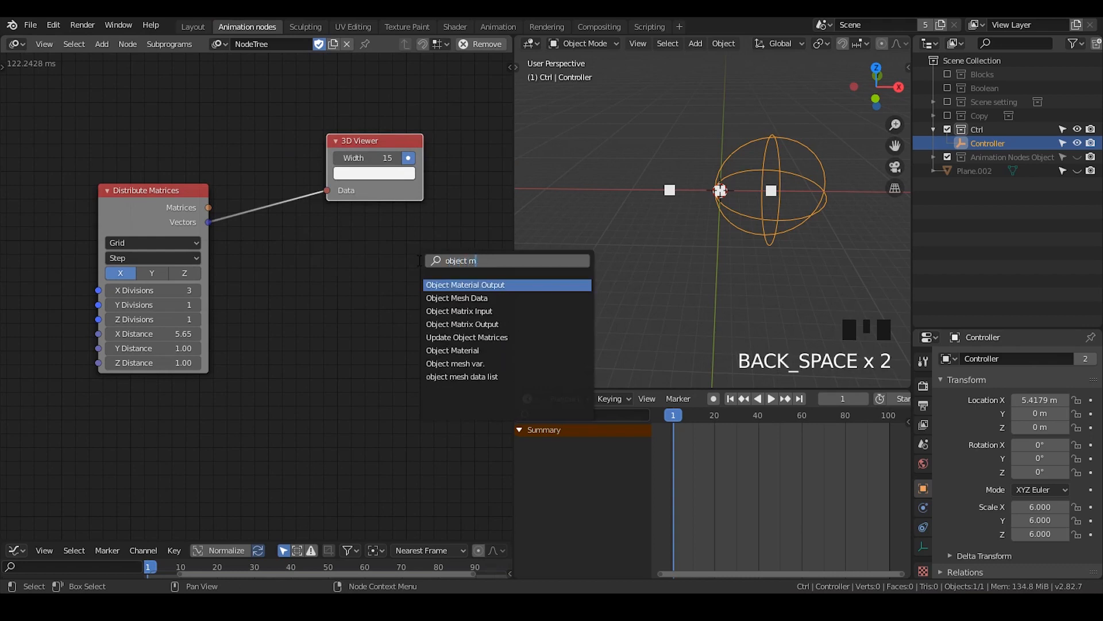
{"action": "type", "text": "trix"}
{"action": "key", "text": "Down"}
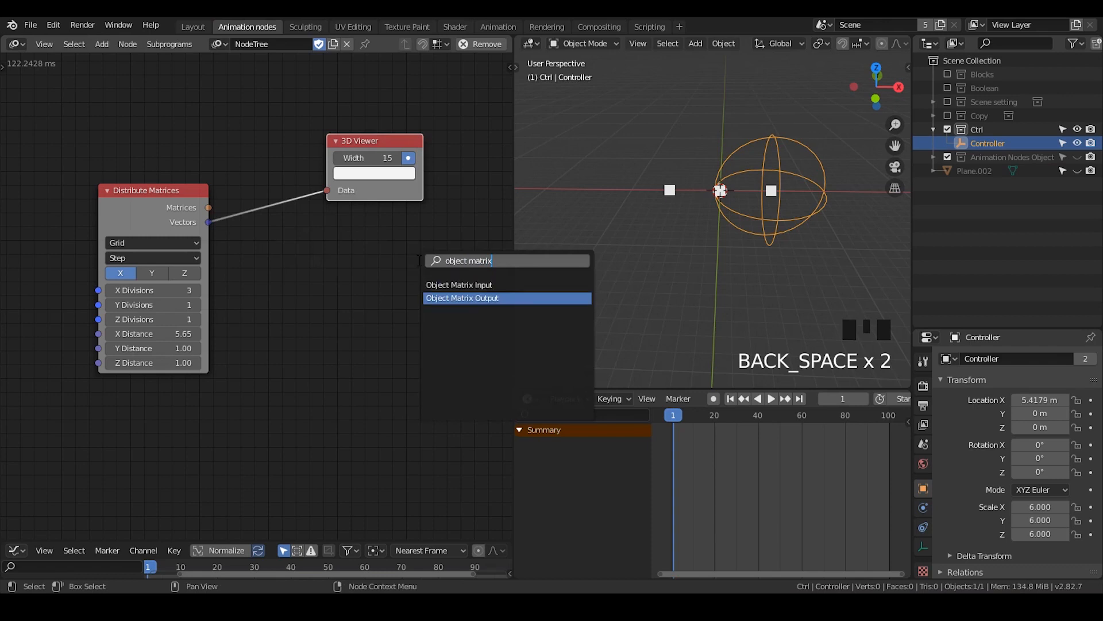
{"action": "key", "text": "Return"}
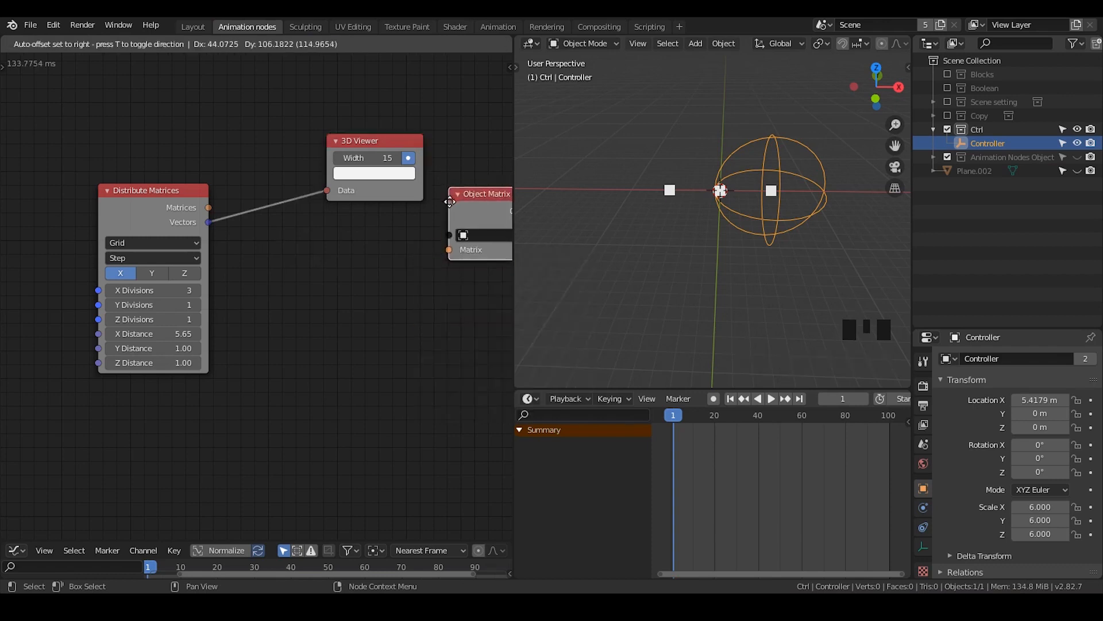
{"action": "left_click", "coordinate": [451, 209]}
{"action": "middle_click_drag", "start_coordinate": [482, 235], "coordinate": [410, 215]}
{"action": "left_click_drag", "start_coordinate": [410, 215], "coordinate": [448, 201]}
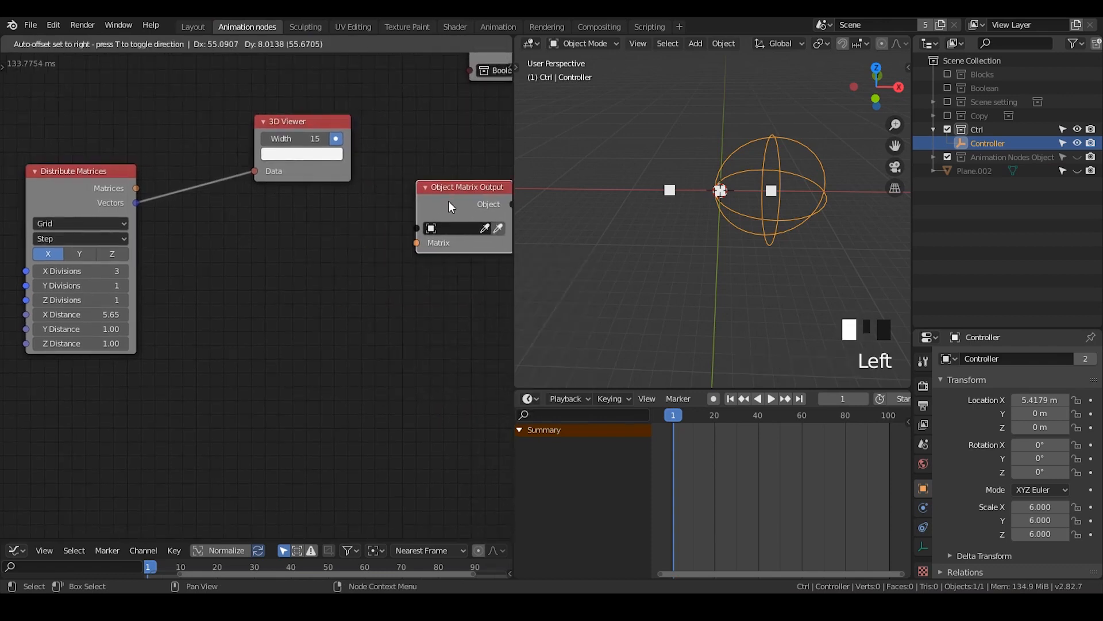
Add a Collection Info node near the Object Matrix Output node and assign it the Ctrl collection
{"action": "key", "text": "ctrl+a"}
{"action": "type", "text": "collection i"}
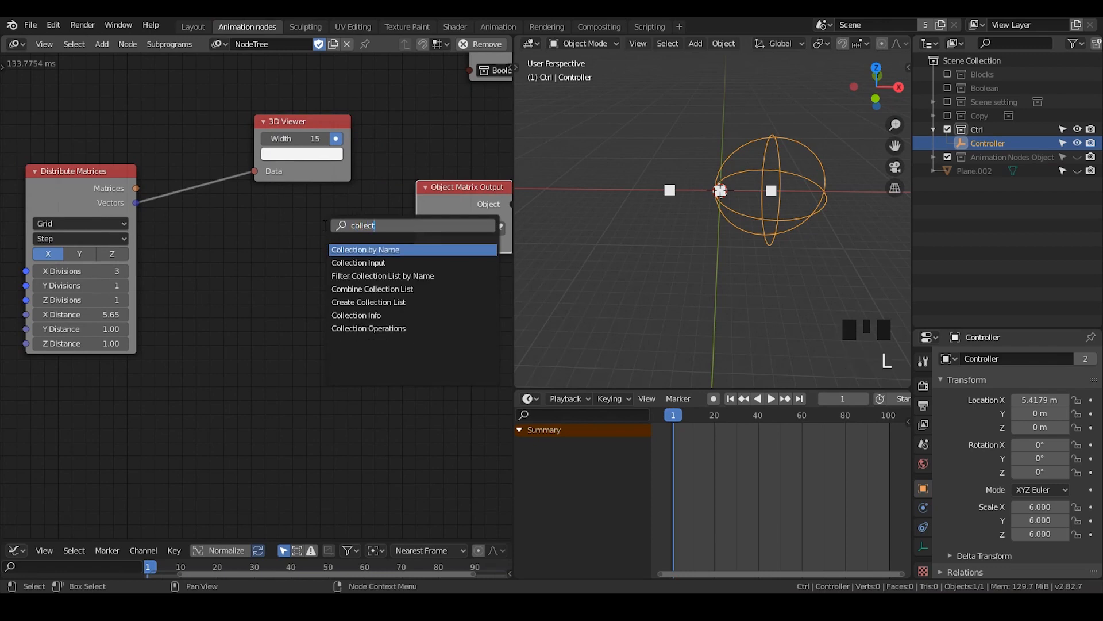
{"action": "key", "text": "Return"}
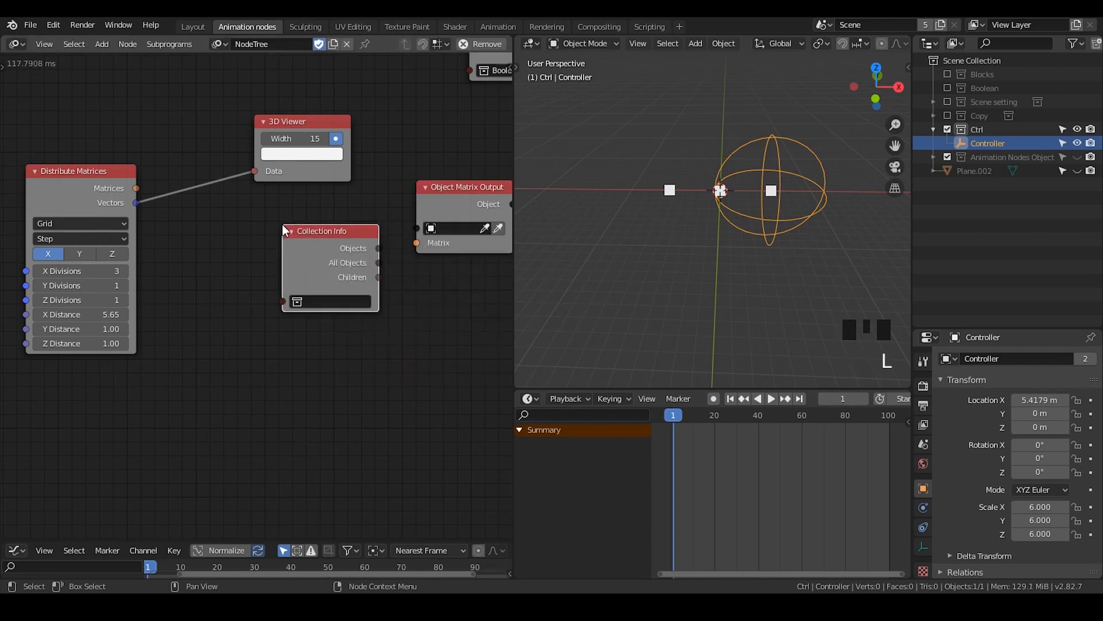
{"action": "left_click", "coordinate": [334, 301]}
{"action": "type", "text": "ctrl"}
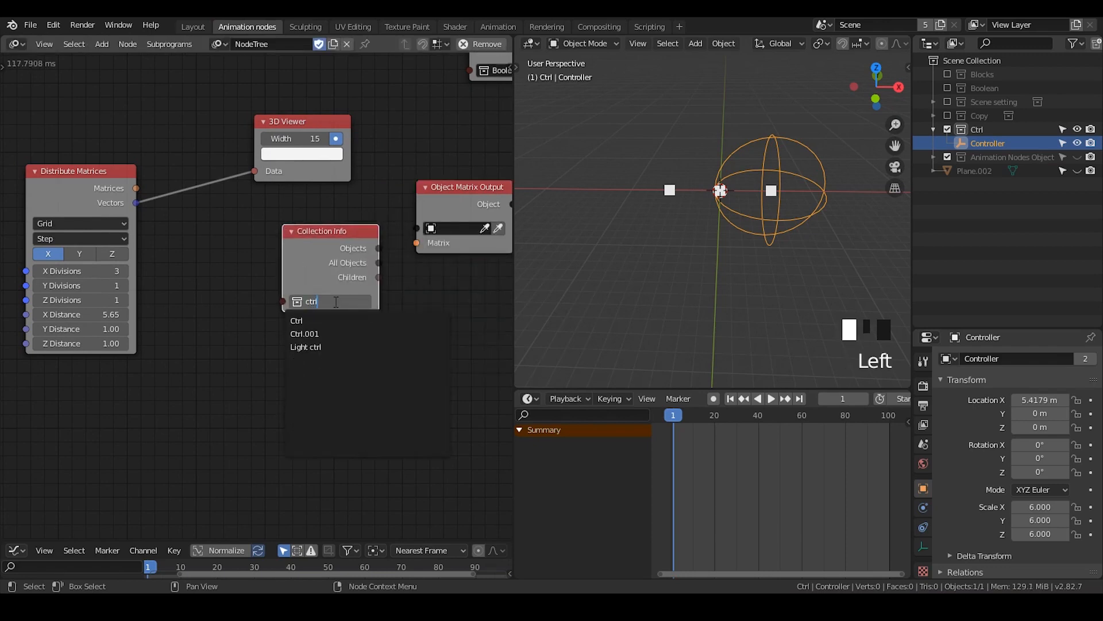
{"action": "left_click", "coordinate": [305, 320]}
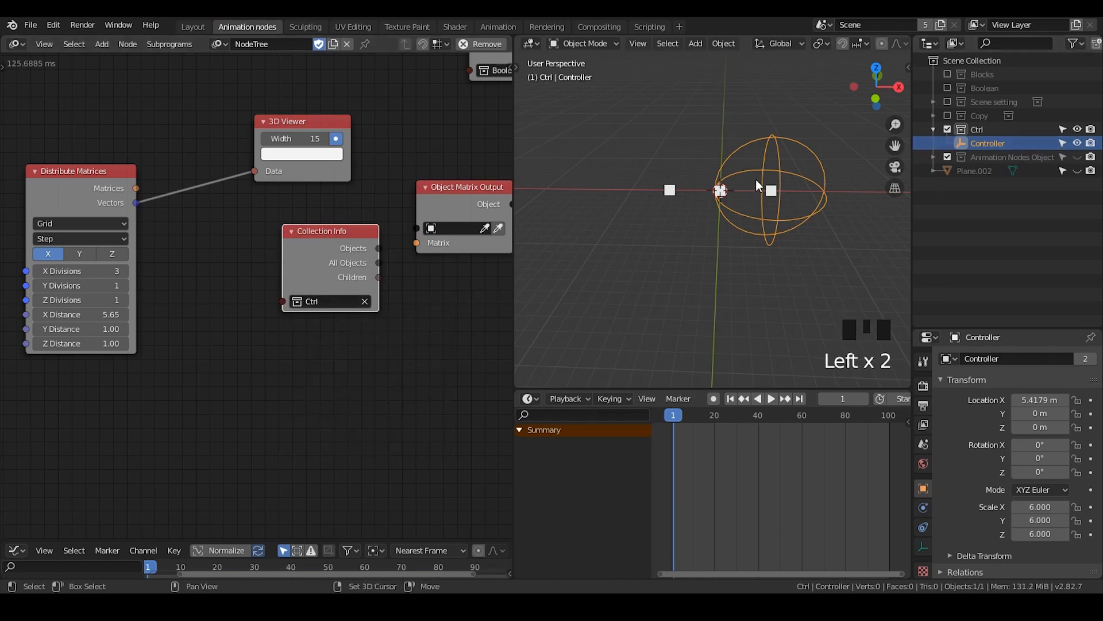
Duplicate the Controller empty three times in place within the Ctrl collection
{"action": "key", "text": "shift+d"}
{"action": "key", "text": "shift+d"}
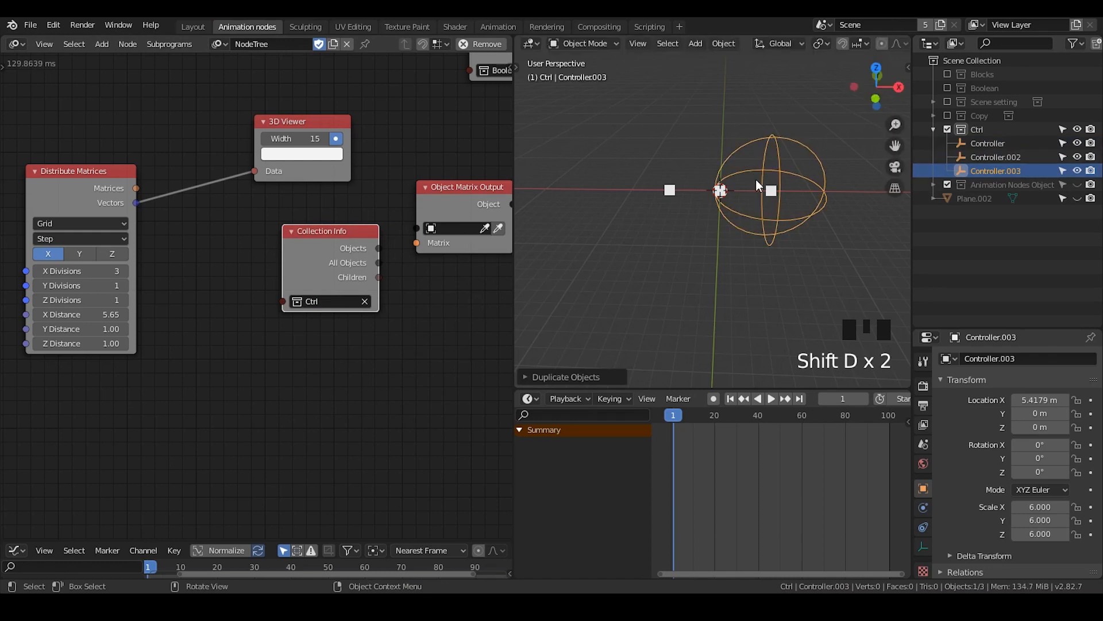
{"action": "key", "text": "shift+d"}
Link Collection Info's All Objects and Distribute Matrices' Matrices to the Object Matrix Output node, moving the 3D Viewer below
{"action": "left_click_drag", "start_coordinate": [350, 233], "coordinate": [294, 216]}
{"action": "left_click_drag", "start_coordinate": [351, 240], "coordinate": [416, 228]}
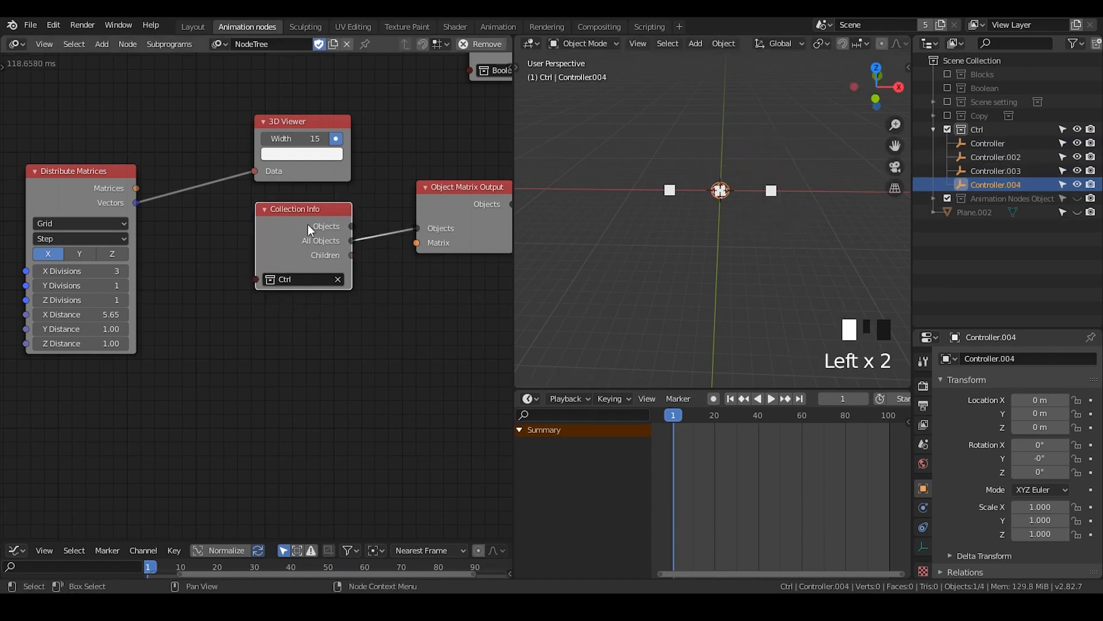
{"action": "left_click_drag", "start_coordinate": [288, 232], "coordinate": [249, 101]}
{"action": "left_click_drag", "start_coordinate": [345, 129], "coordinate": [293, 255]}
{"action": "left_click_drag", "start_coordinate": [136, 188], "coordinate": [418, 246]}
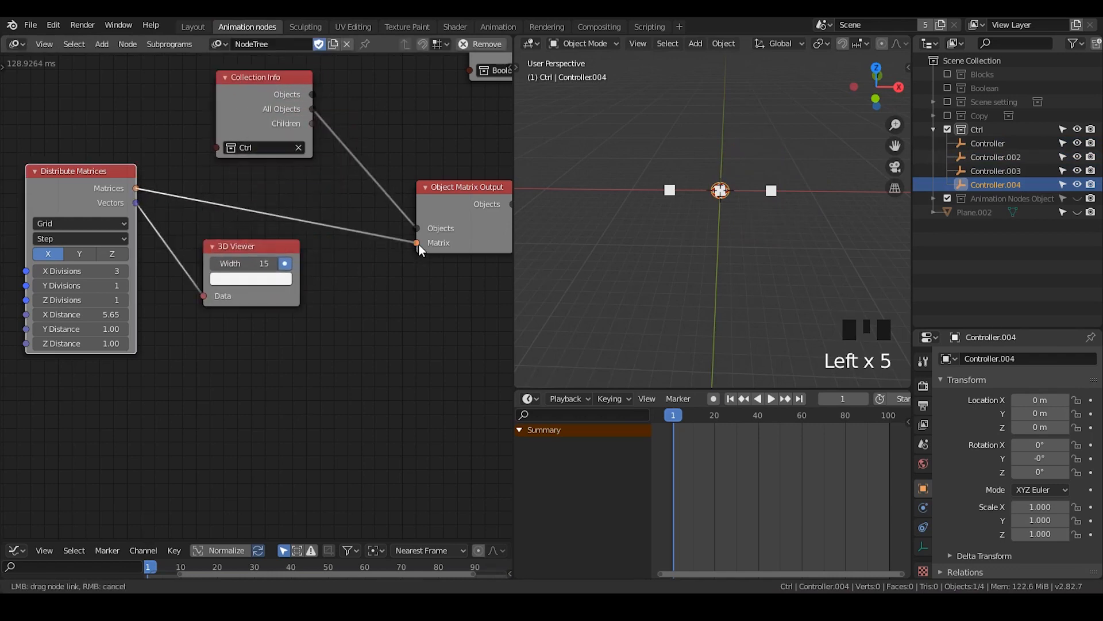
Examine which grid point each controller in the Ctrl collection occupies by selecting them one after another
{"action": "left_click_drag", "start_coordinate": [595, 128], "coordinate": [595, 127]}
{"action": "scroll", "coordinate": [741, 201], "scroll_direction": "up", "scroll_amount": 5}
{"action": "scroll", "coordinate": [740, 196], "scroll_direction": "down", "scroll_amount": 1}
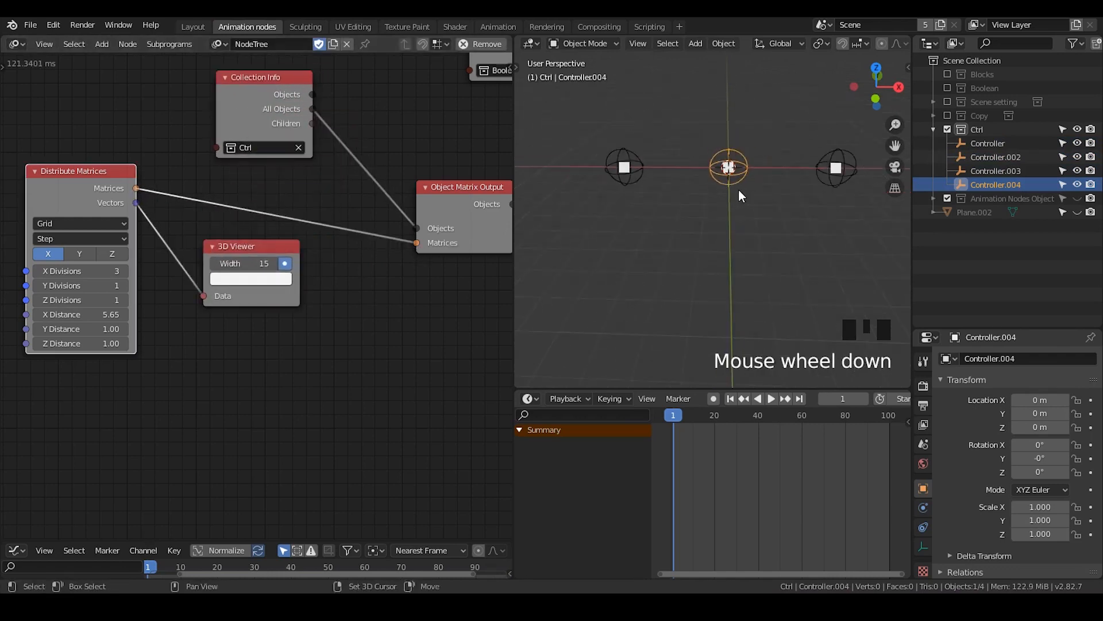
{"action": "middle_click_drag", "start_coordinate": [739, 189], "coordinate": [710, 191], "text": "shift"}
{"action": "left_click", "coordinate": [973, 141]}
{"action": "left_click", "coordinate": [1000, 155]}
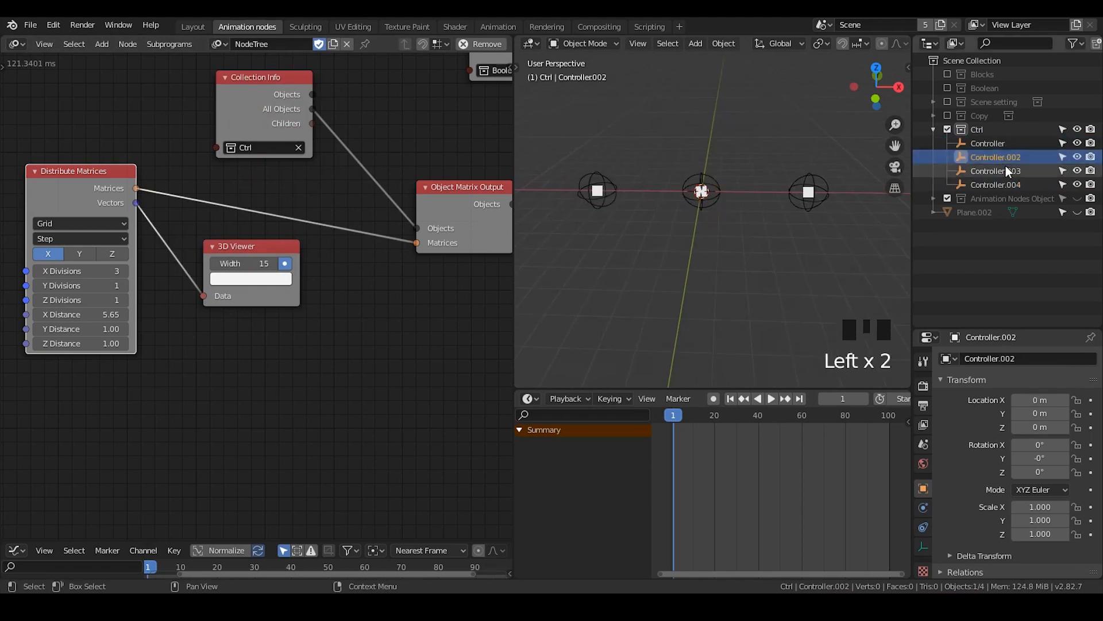
{"action": "left_click", "coordinate": [1010, 170]}
{"action": "left_click", "coordinate": [1016, 181]}
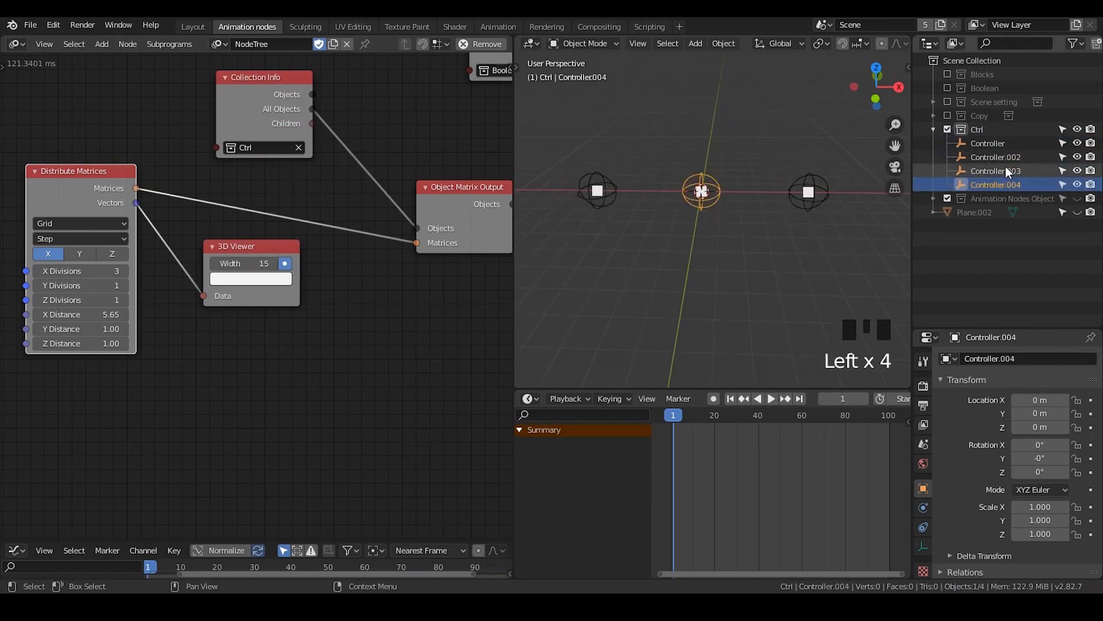
{"action": "left_click", "coordinate": [1005, 168]}
{"action": "left_click", "coordinate": [1004, 160]}
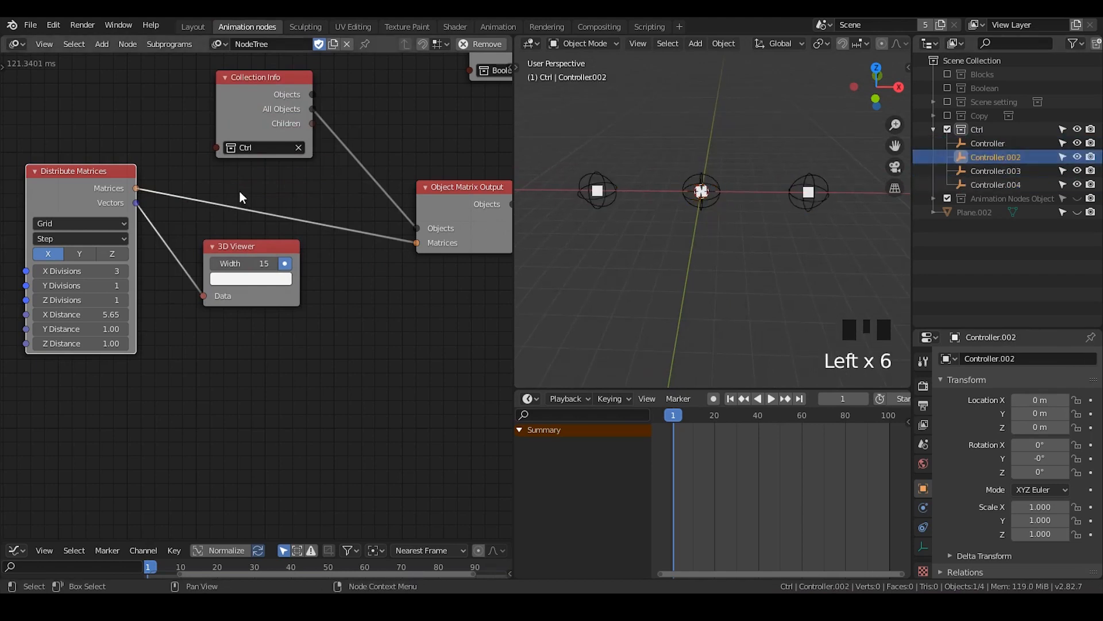
Set the Distribute Matrices X Divisions to 4
{"action": "left_click", "coordinate": [107, 271]}
{"action": "key", "text": "Return"}
{"action": "middle_click_drag", "start_coordinate": [268, 179], "coordinate": [440, 158]}
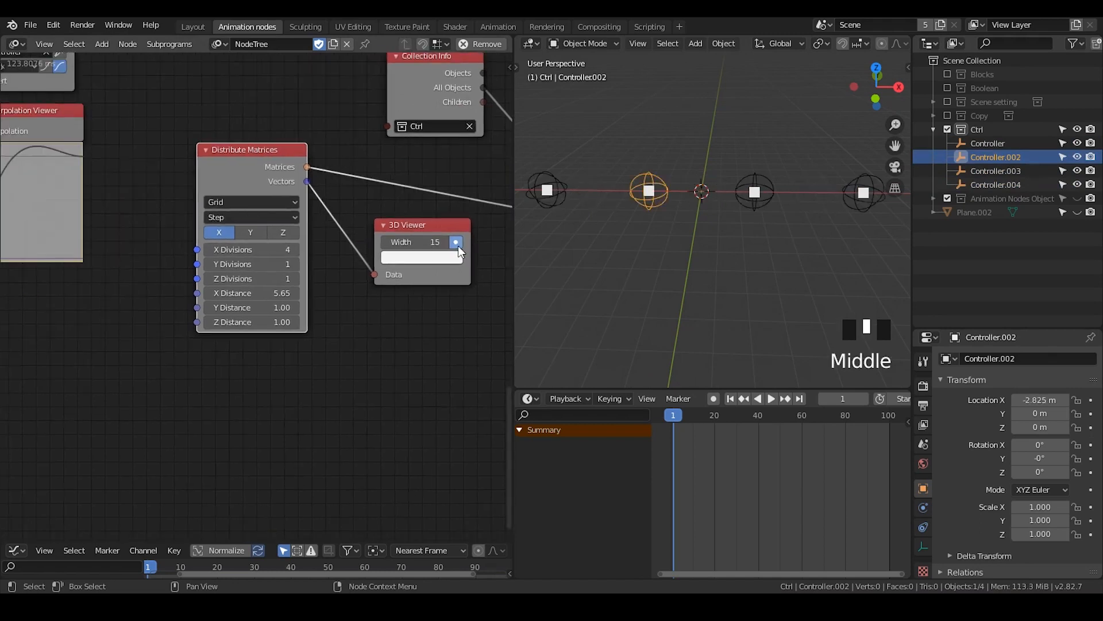
Drive the Distribute Matrices X Divisions from Collection Info's All Objects through a Get Length node, and tidy the node layout
{"action": "left_click_drag", "start_coordinate": [434, 276], "coordinate": [469, 436]}
{"action": "middle_click_drag", "start_coordinate": [390, 381], "coordinate": [267, 382]}
{"action": "left_click_drag", "start_coordinate": [137, 174], "coordinate": [339, 191]}
{"action": "left_click_drag", "start_coordinate": [302, 85], "coordinate": [277, 265]}
{"action": "left_click_drag", "start_coordinate": [315, 167], "coordinate": [311, 173]}
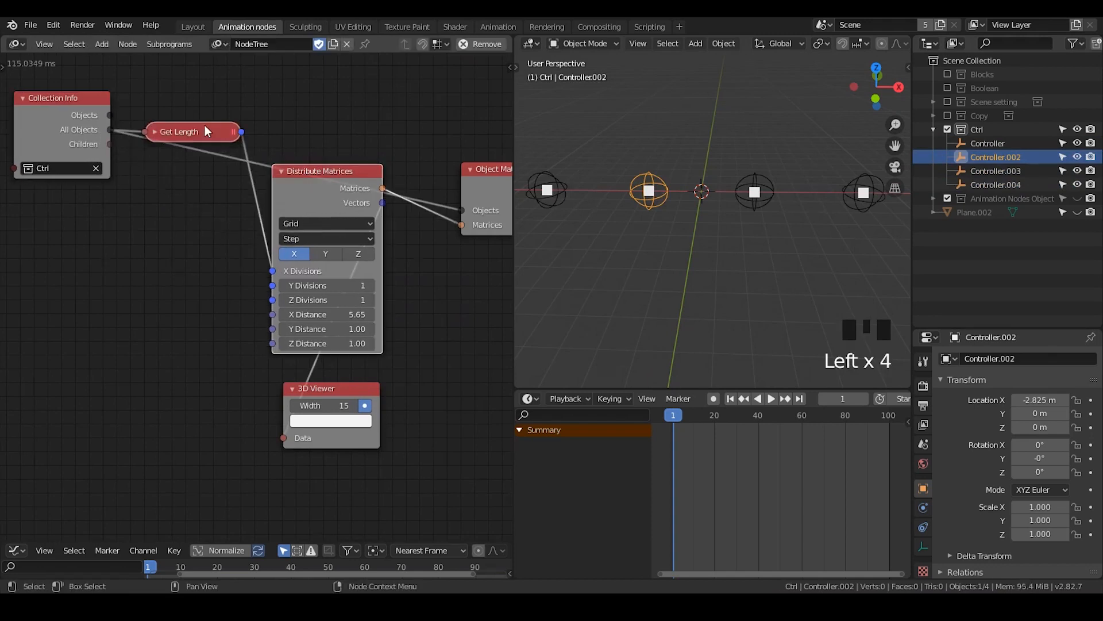
{"action": "left_click_drag", "start_coordinate": [203, 127], "coordinate": [194, 206]}
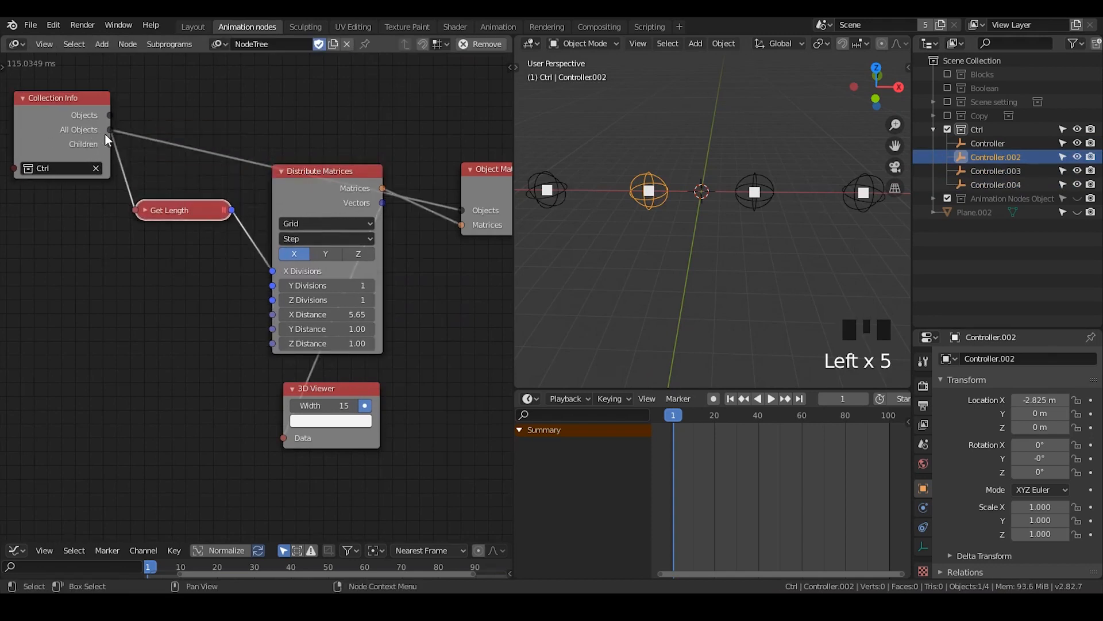
{"action": "left_click_drag", "start_coordinate": [314, 206], "coordinate": [318, 192]}
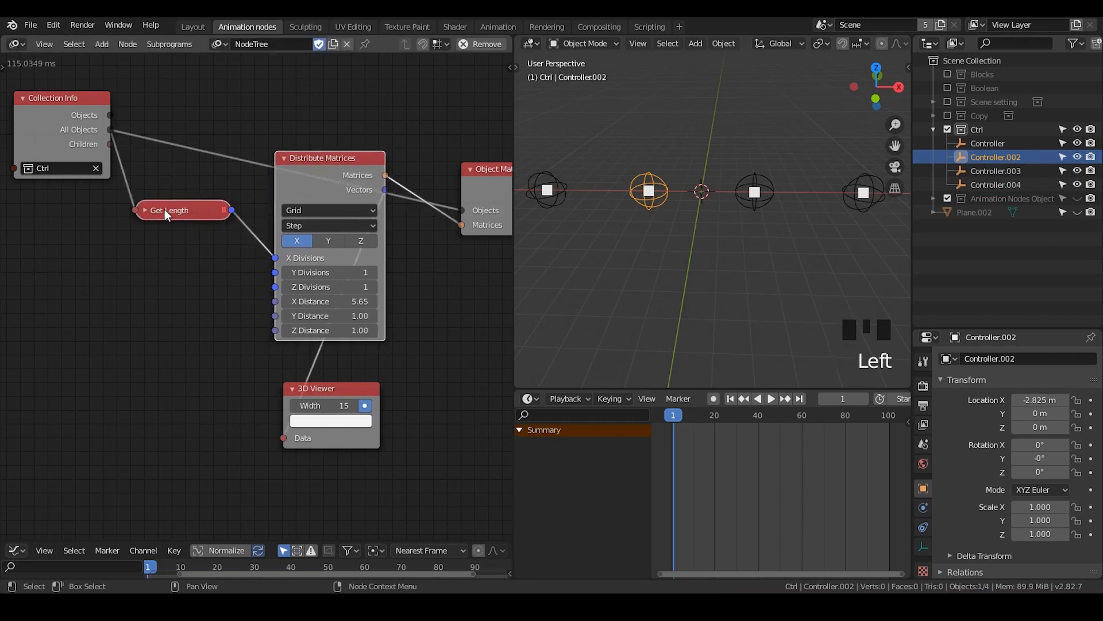
{"action": "mouse_move", "coordinate": [164, 209]}
{"action": "left_mouse_down"}
{"action": "mouse_move", "coordinate": [181, 190]}
{"action": "mouse_move", "coordinate": [185, 204]}
{"action": "left_mouse_up"}
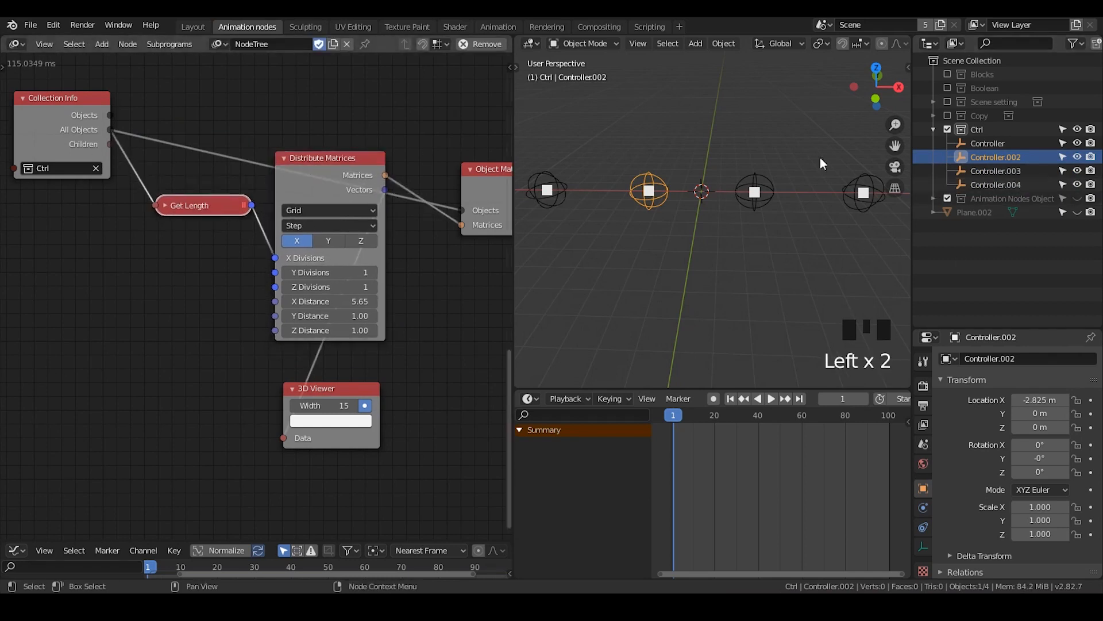
Select Controller.004 and move the Distribute Matrices and 3D Viewer nodes apart so their links are readable
{"action": "left_click", "coordinate": [998, 184]}
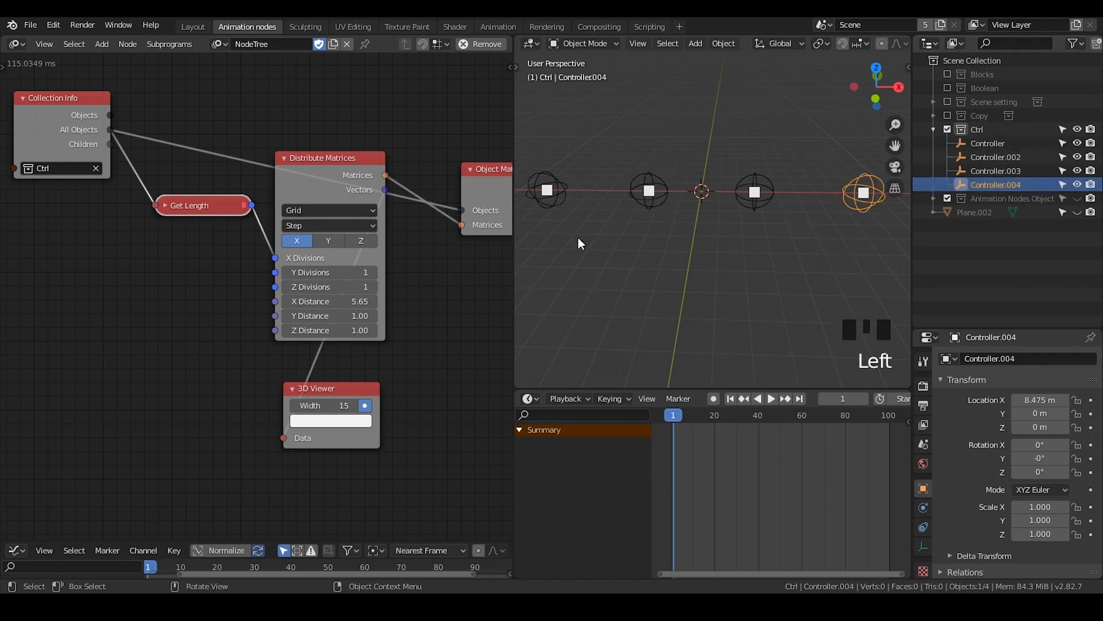
{"action": "left_click_drag", "start_coordinate": [339, 183], "coordinate": [326, 215]}
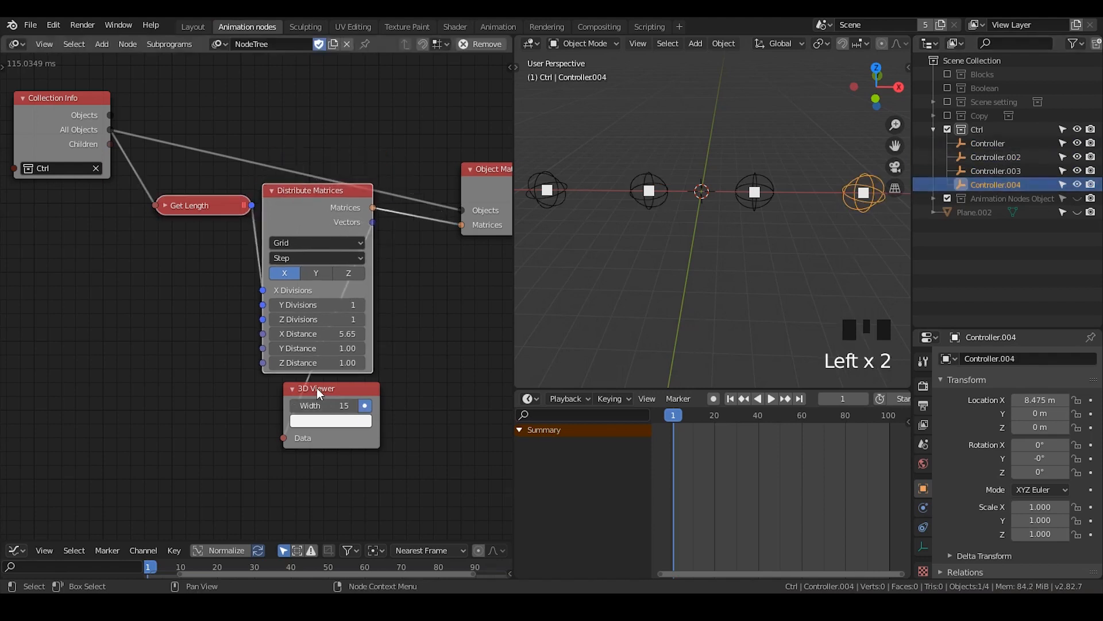
{"action": "left_click_drag", "start_coordinate": [317, 393], "coordinate": [456, 357]}
{"action": "scroll", "coordinate": [766, 232], "scroll_direction": "down", "scroll_amount": 2}
{"action": "middle_click_drag", "start_coordinate": [763, 237], "coordinate": [736, 218], "text": "shift"}
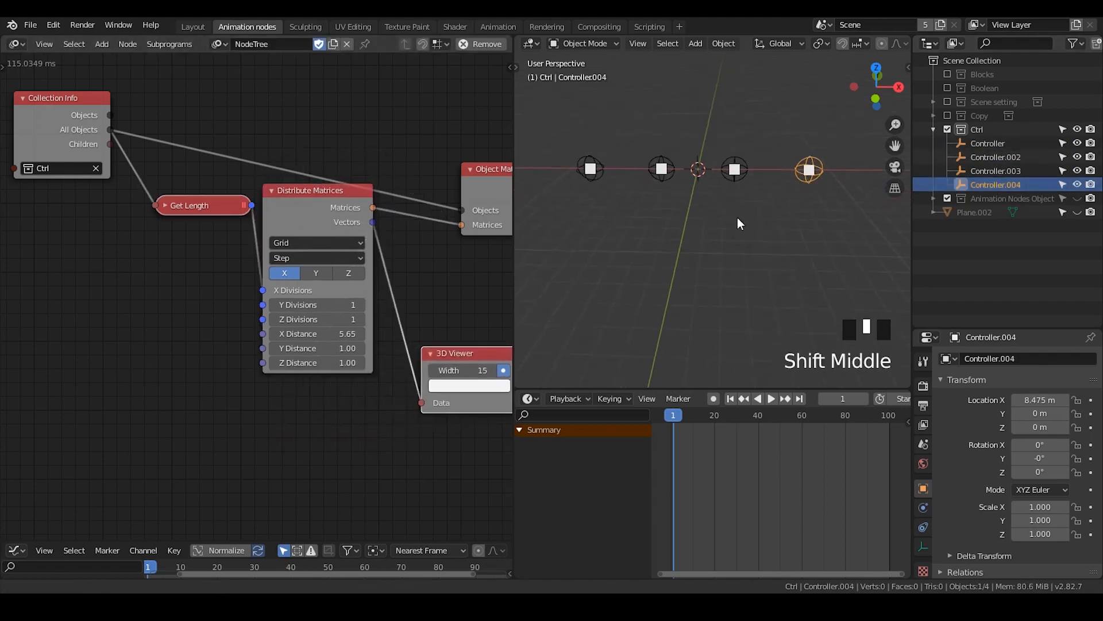
Turn off the X centring option of the Distribute Matrices grid
{"action": "left_click", "coordinate": [280, 274]}
{"action": "middle_click_drag", "start_coordinate": [754, 150], "coordinate": [770, 205], "text": "shift"}
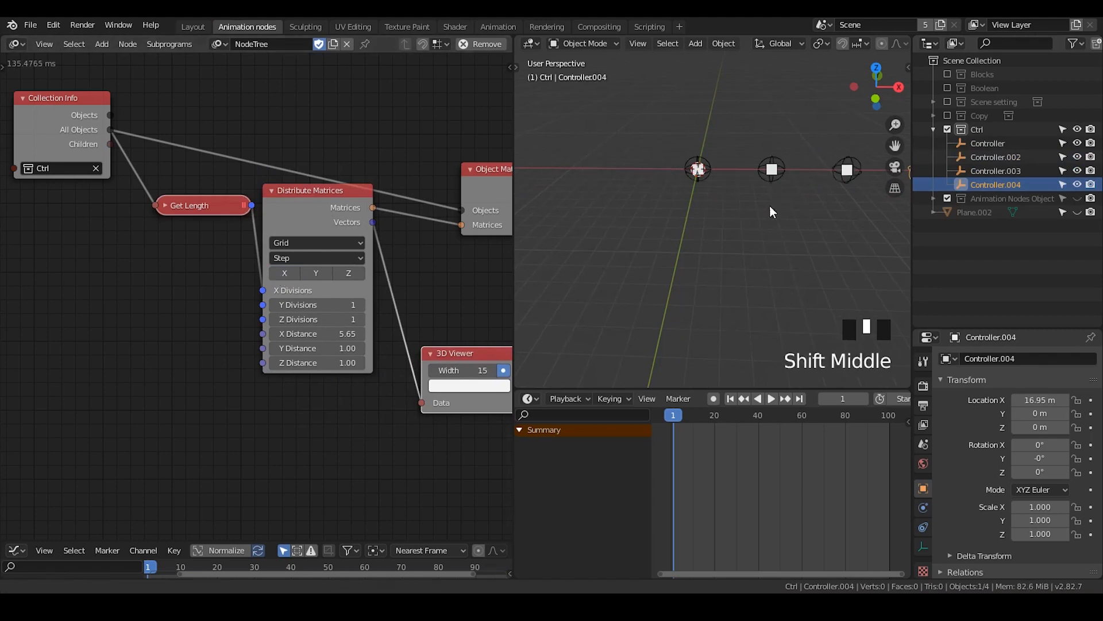
{"action": "scroll", "coordinate": [703, 211], "scroll_direction": "down", "scroll_amount": 1}
Make the Distribute Matrices X Distance negative and adjust it to -3.09
{"action": "left_click", "coordinate": [322, 336]}
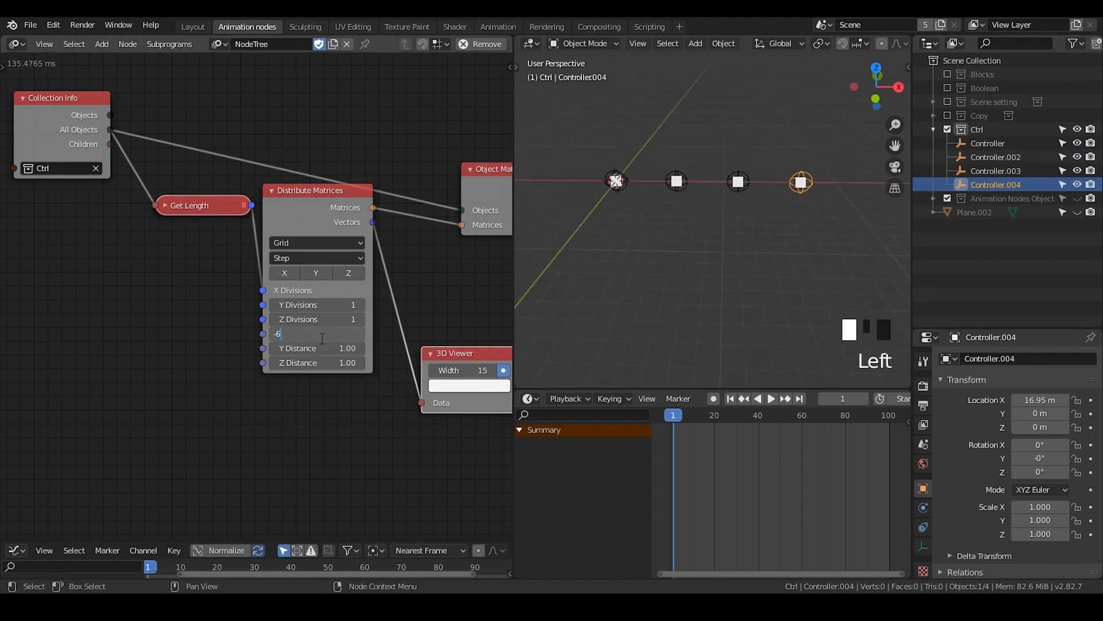
{"action": "key", "text": "Return"}
{"action": "middle_click_drag", "start_coordinate": [585, 226], "coordinate": [731, 219], "text": "shift"}
{"action": "left_click_drag", "start_coordinate": [319, 334], "coordinate": [469, 333]}
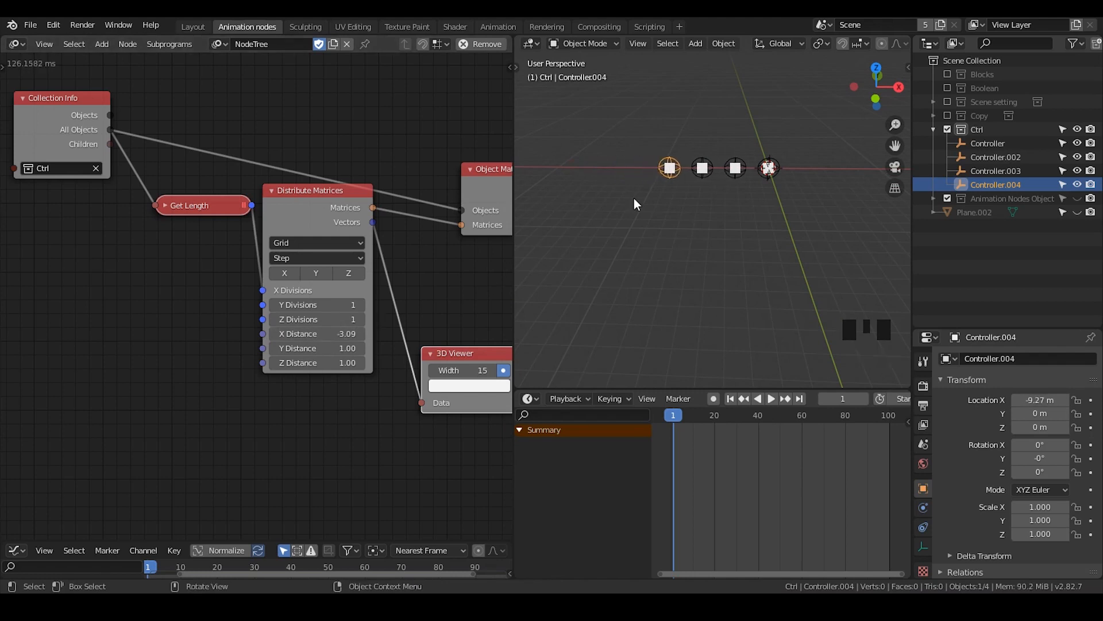
Delete the 3D Viewer node, move Object Matrix Output away from Distribute Matrices, and select the original Controller
{"action": "scroll", "coordinate": [652, 202], "scroll_direction": "up", "scroll_amount": 2}
{"action": "scroll", "coordinate": [701, 184], "scroll_direction": "down", "scroll_amount": 1}
{"action": "middle_click_drag", "start_coordinate": [701, 184], "coordinate": [718, 230], "text": "shift"}
{"action": "scroll", "coordinate": [703, 259], "scroll_direction": "up", "scroll_amount": 1}
{"action": "middle_click_drag", "start_coordinate": [434, 316], "coordinate": [347, 312]}
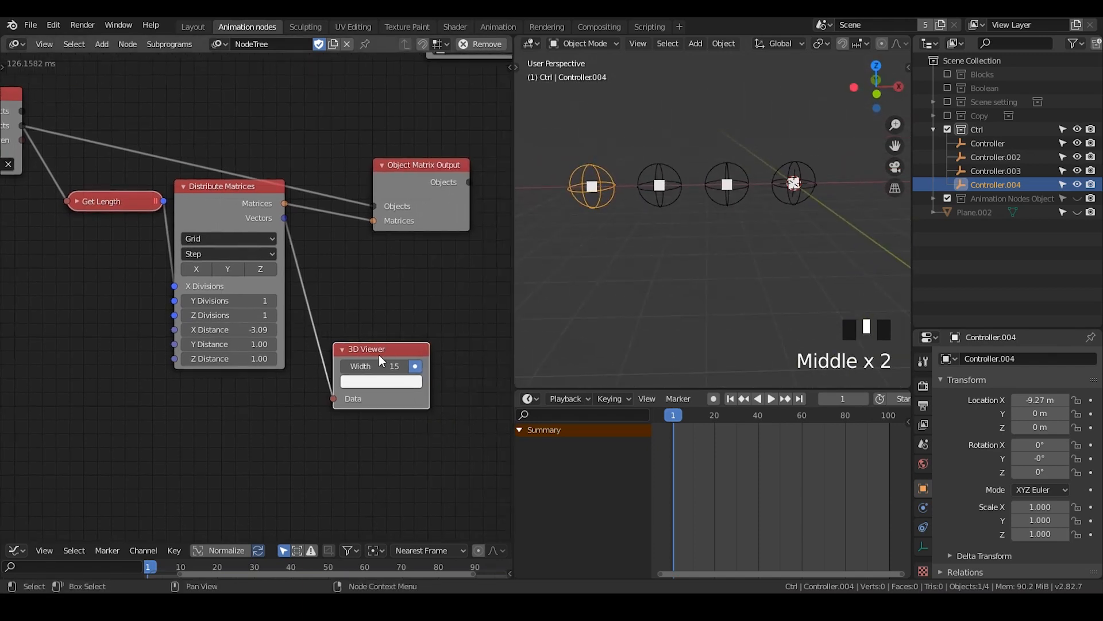
{"action": "left_click", "coordinate": [378, 354]}
{"action": "key", "text": "x"}
{"action": "left_click_drag", "start_coordinate": [402, 161], "coordinate": [501, 129]}
{"action": "left_click", "coordinate": [793, 184]}
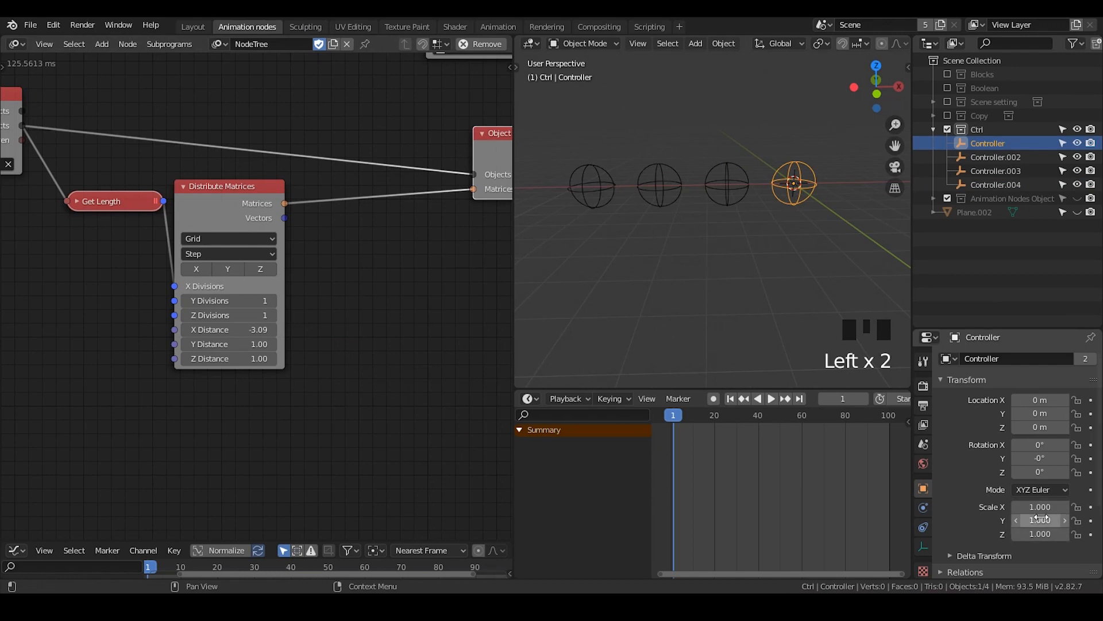
Insert an Offset Matrices node between Distribute Matrices and Object Matrix Output and enable its Scale offset
{"action": "key", "text": "ctrl+a"}
{"action": "type", "text": "off"}
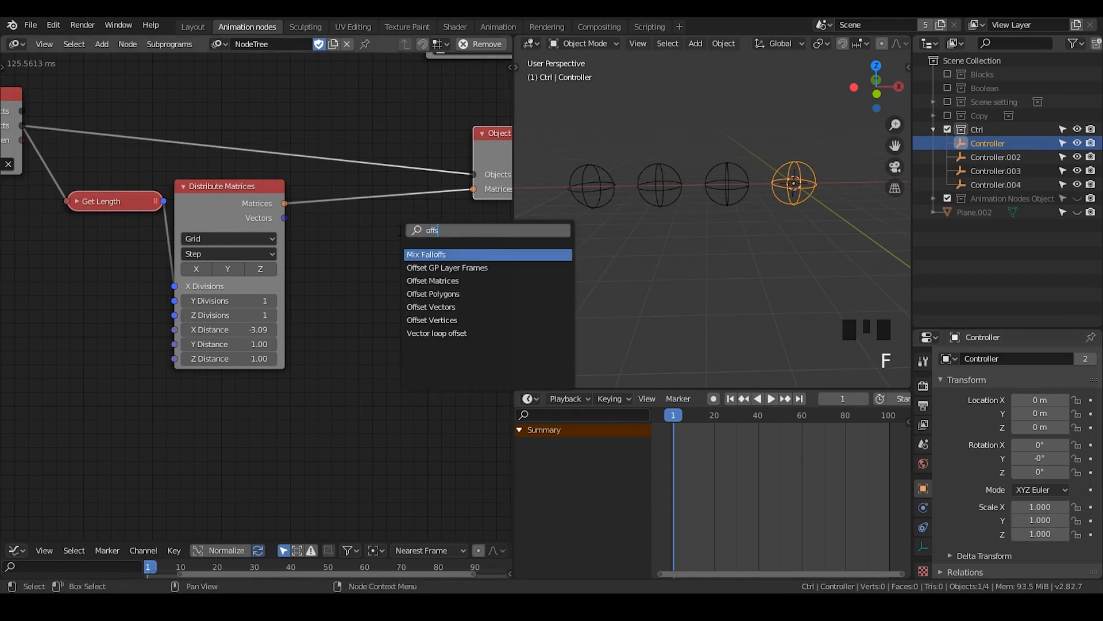
{"action": "key", "text": "Down"}
{"action": "key", "text": "Return"}
{"action": "left_click", "coordinate": [340, 189]}
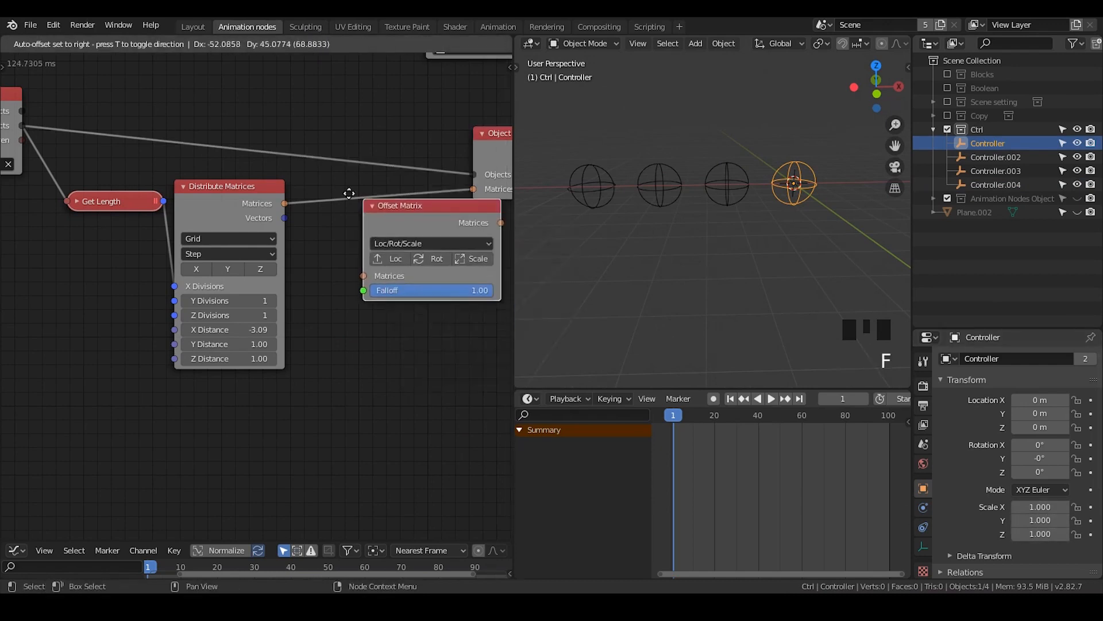
{"action": "left_click", "coordinate": [451, 248]}
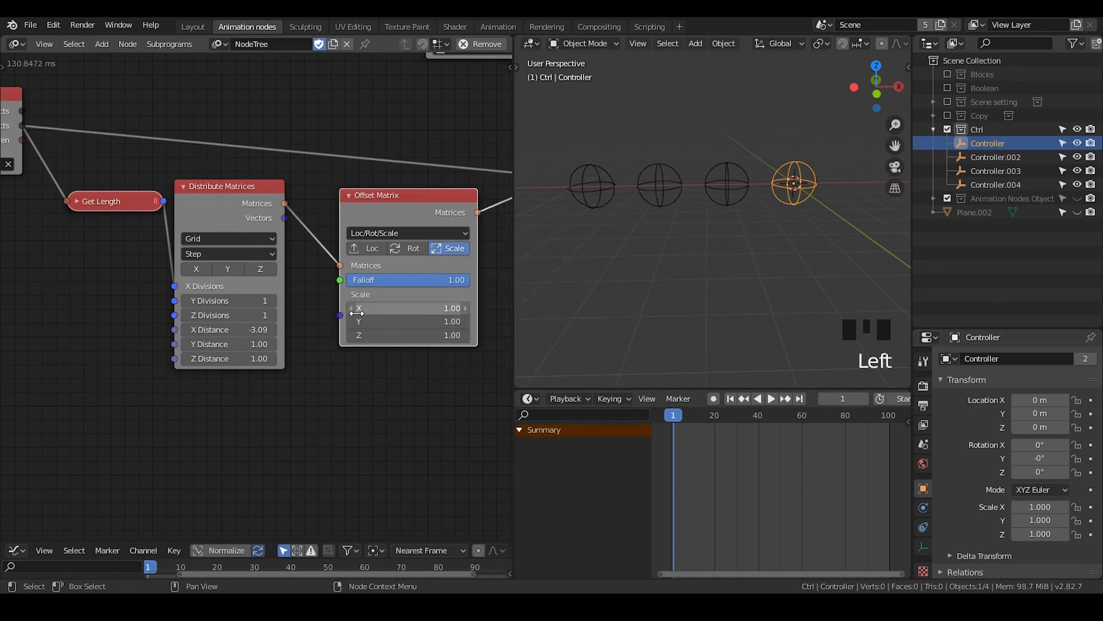
Add a Vector from Value node below the Distribute Matrices node
{"action": "key", "text": "ctrl+a"}
{"action": "type", "text": "vector fro"}
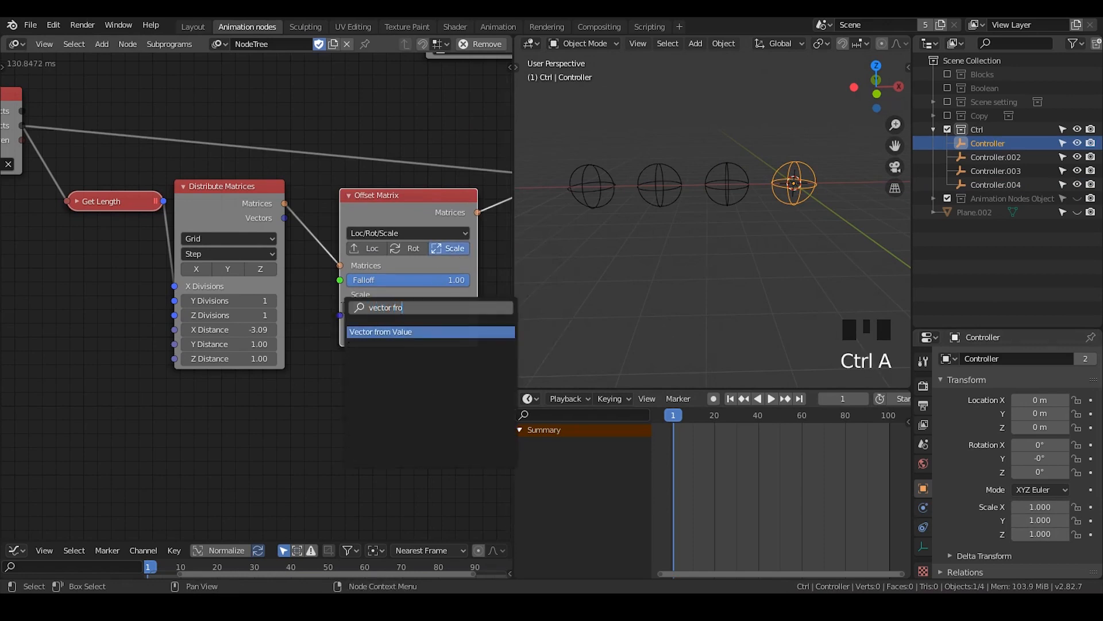
{"action": "key", "text": "Return"}
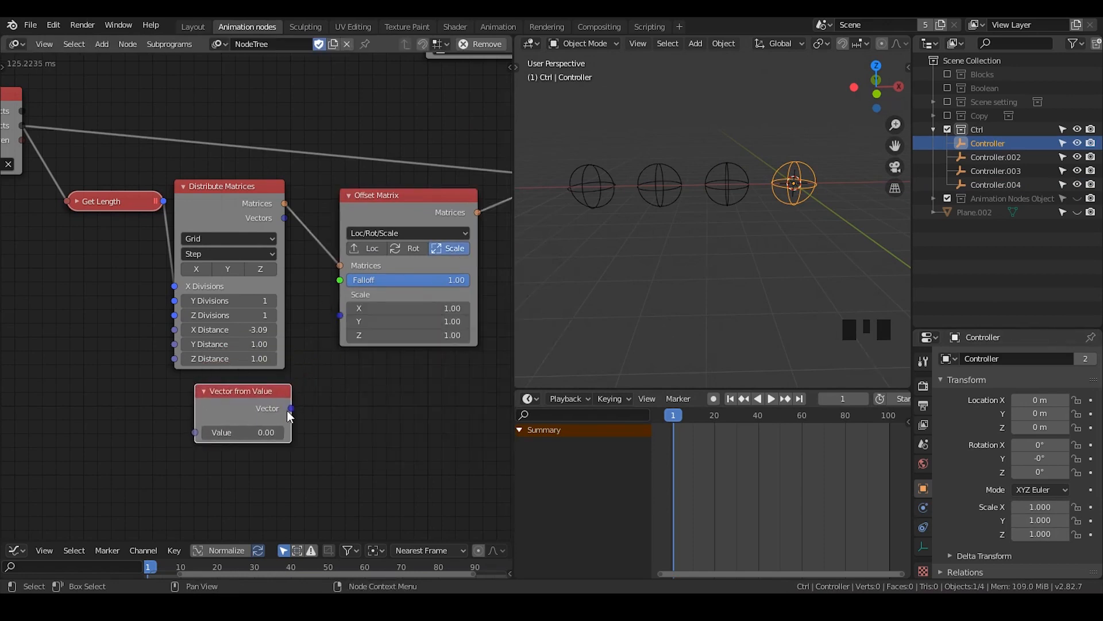
Link the Vector from Value output to the Offset Matrix node's Scale input and set its value to 6
{"action": "left_click_drag", "start_coordinate": [291, 409], "coordinate": [340, 315]}
{"action": "left_click", "coordinate": [243, 432]}
{"action": "type", "text": "6"}
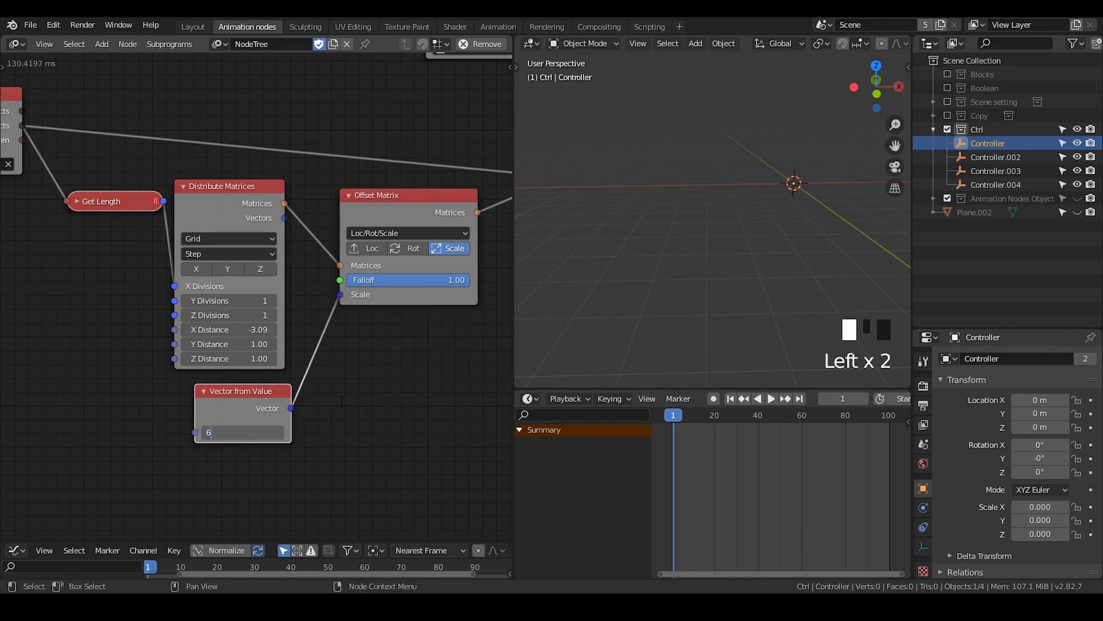
{"action": "key", "text": "Return"}
{"action": "scroll", "coordinate": [743, 237], "scroll_direction": "up", "scroll_amount": 1}
{"action": "scroll", "coordinate": [743, 236], "scroll_direction": "down", "scroll_amount": 5}
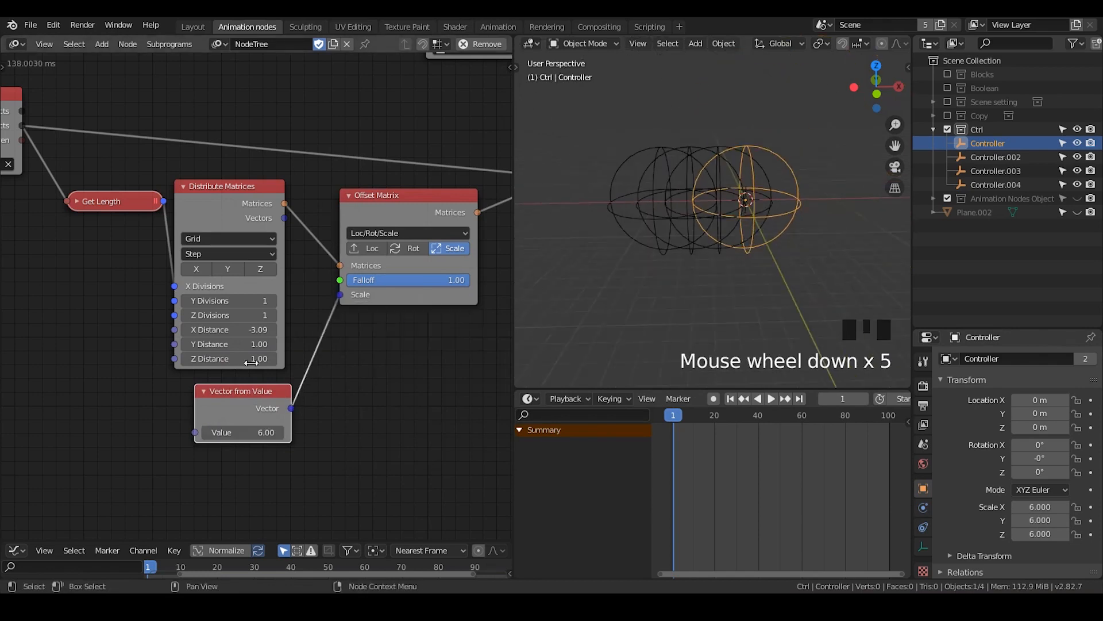
Set the Distribute Matrices X Distance to -9, increase the spacing to -12, and view the controller row
{"action": "left_click", "coordinate": [238, 330]}
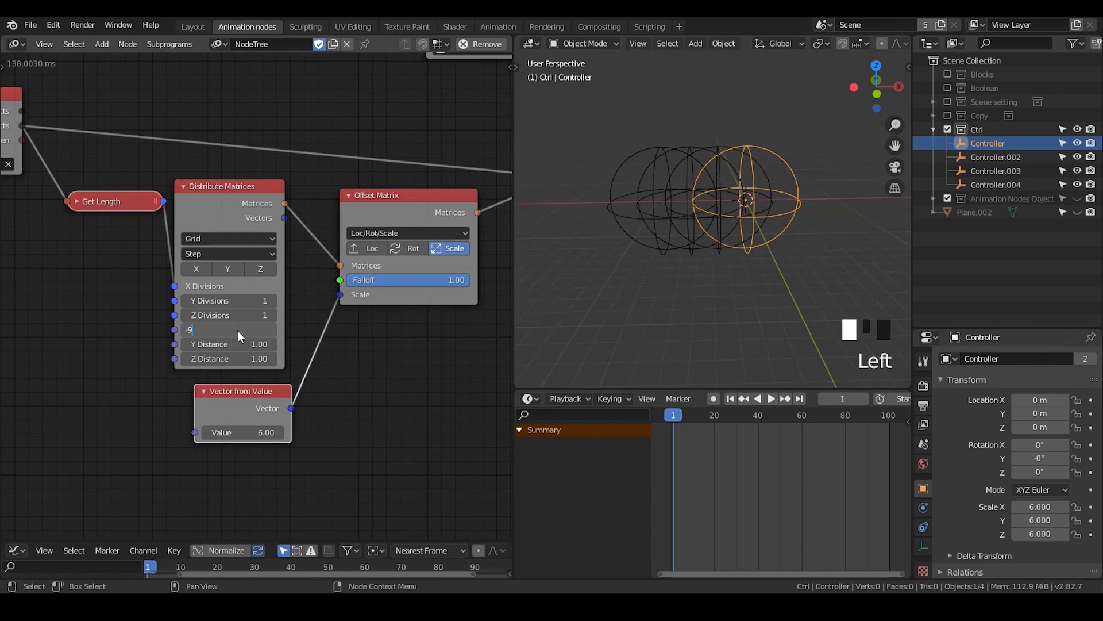
{"action": "key", "text": "Return"}
{"action": "double_click", "coordinate": [239, 329]}
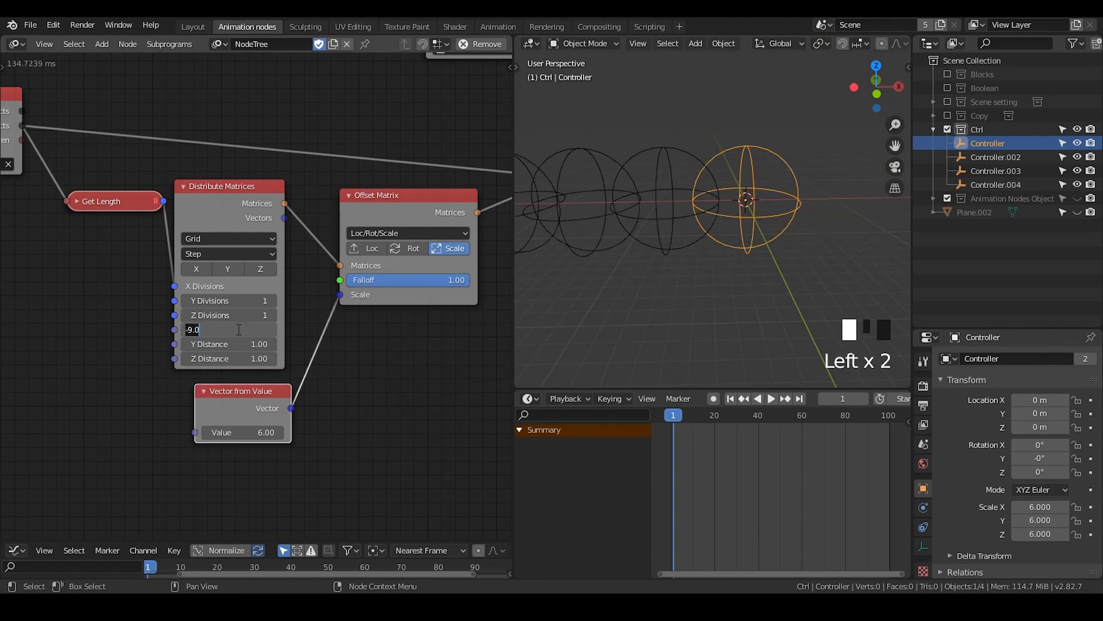
{"action": "type", "text": "-12"}
{"action": "key", "text": "Return"}
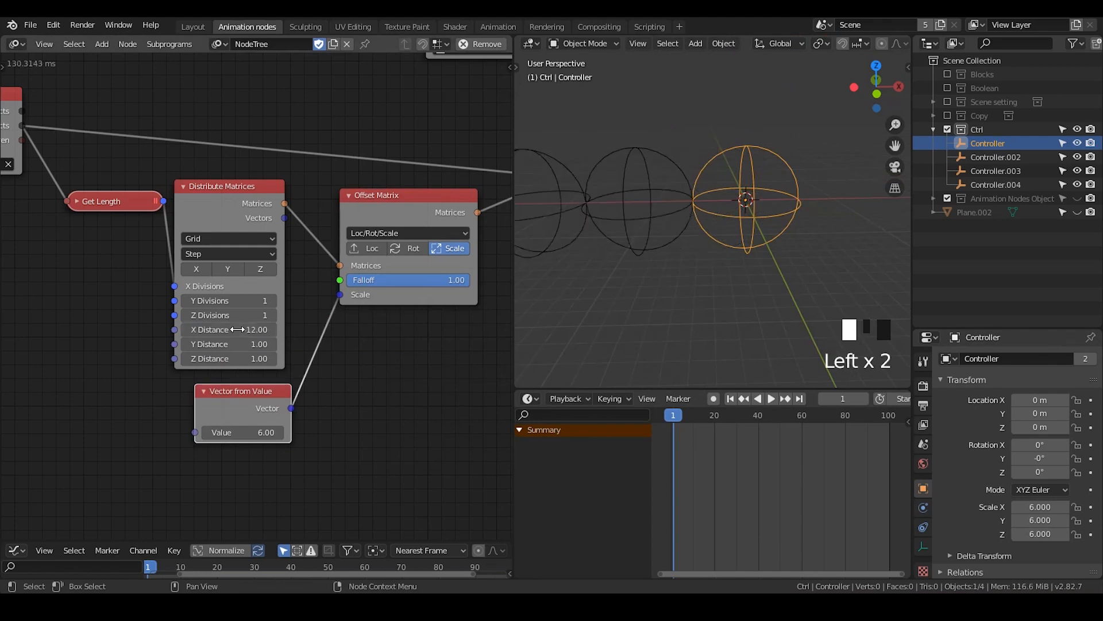
{"action": "scroll", "coordinate": [810, 273], "scroll_direction": "down", "scroll_amount": 4}
{"action": "middle_click_drag", "start_coordinate": [691, 258], "coordinate": [756, 215], "text": "shift"}
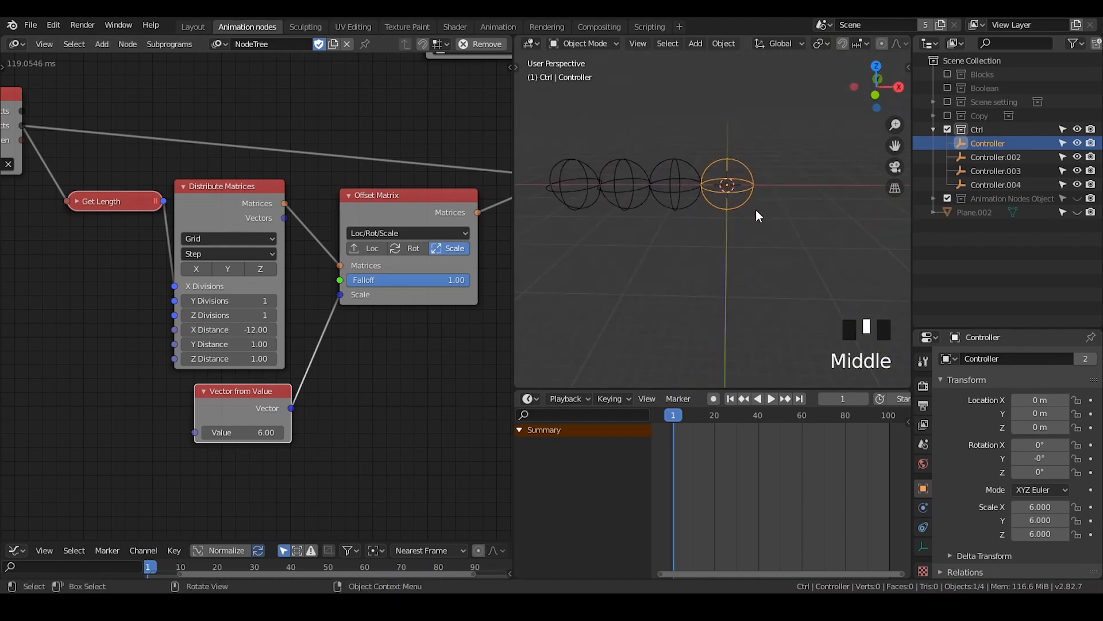
{"action": "mouse_move", "coordinate": [736, 189]}
{"action": "middle_mouse_down"}
{"action": "mouse_move", "coordinate": [722, 212]}
{"action": "mouse_move", "coordinate": [739, 195]}
{"action": "mouse_move", "coordinate": [730, 197]}
{"action": "middle_mouse_up"}
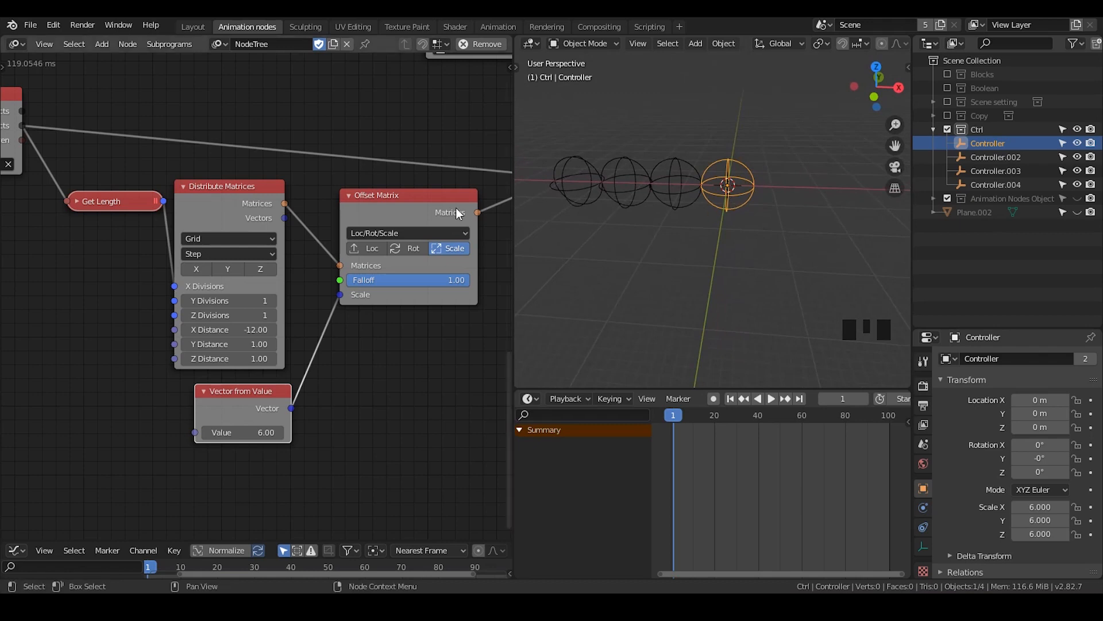
Go through the controller empties from Controller to Controller.004 to examine their positions in the row
{"action": "left_click", "coordinate": [988, 159]}
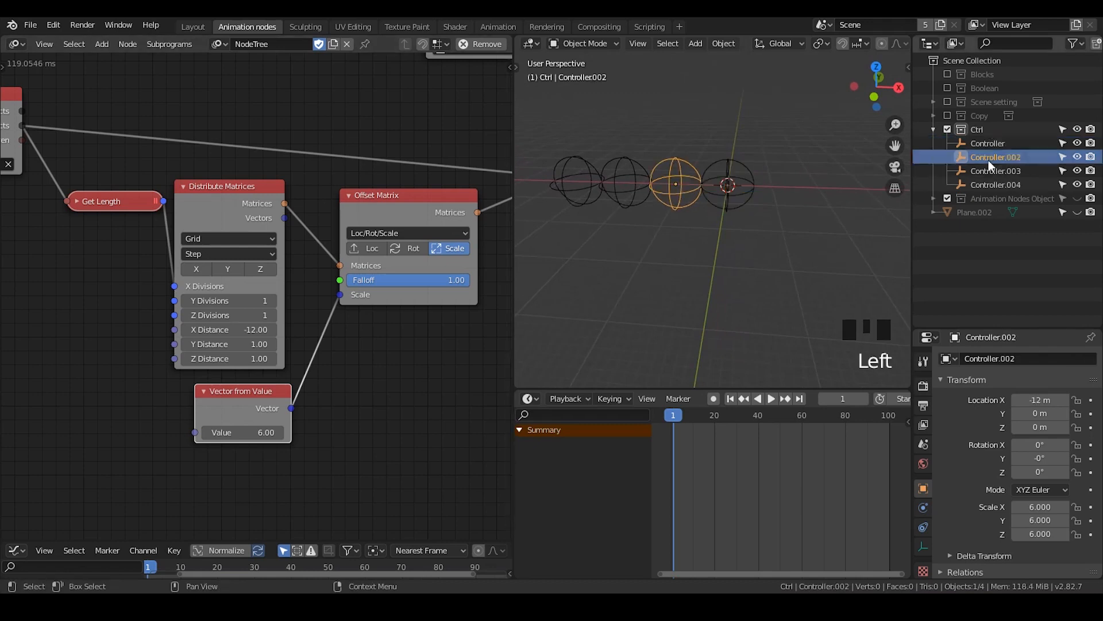
{"action": "left_click", "coordinate": [991, 162]}
{"action": "left_click", "coordinate": [994, 169]}
{"action": "left_click", "coordinate": [995, 183]}
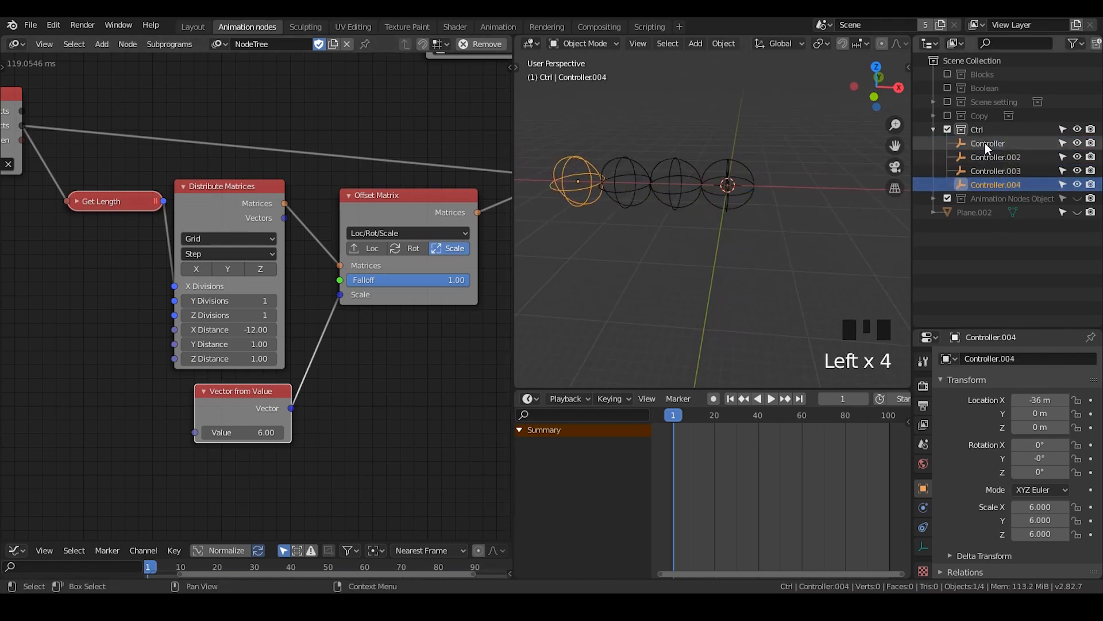
{"action": "left_click", "coordinate": [986, 143]}
{"action": "left_click", "coordinate": [992, 159]}
{"action": "left_click", "coordinate": [995, 161]}
{"action": "left_click", "coordinate": [993, 183]}
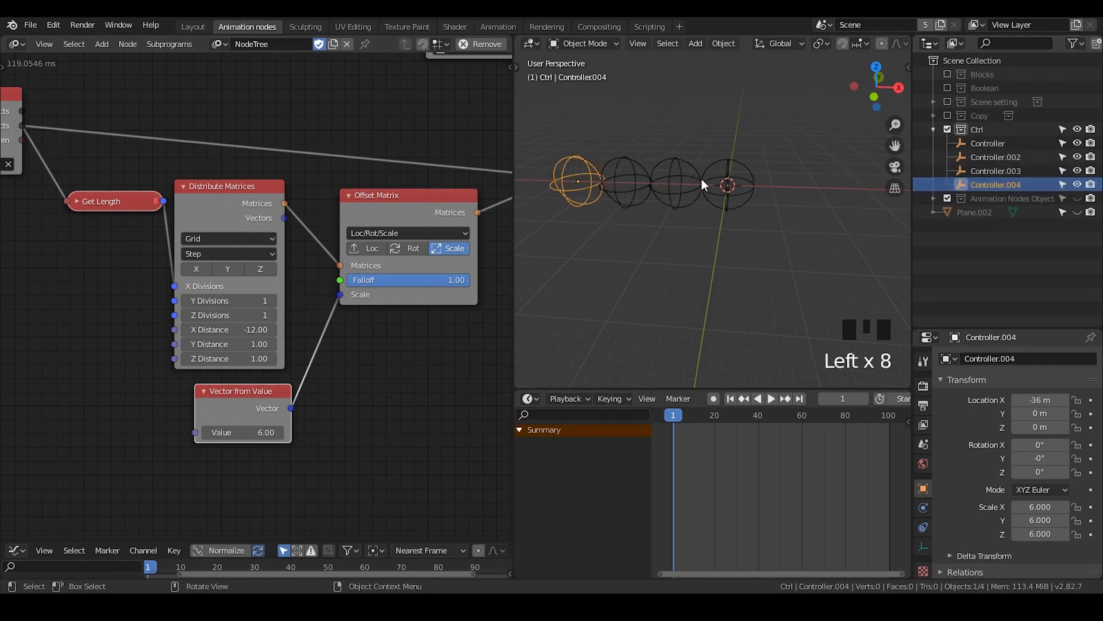
Move the upper Object Matrix Output nodes and the Blocks and Boolean Collection Info nodes farther from the Offset Matrix chain
{"action": "middle_click_drag", "start_coordinate": [330, 131], "coordinate": [295, 456]}
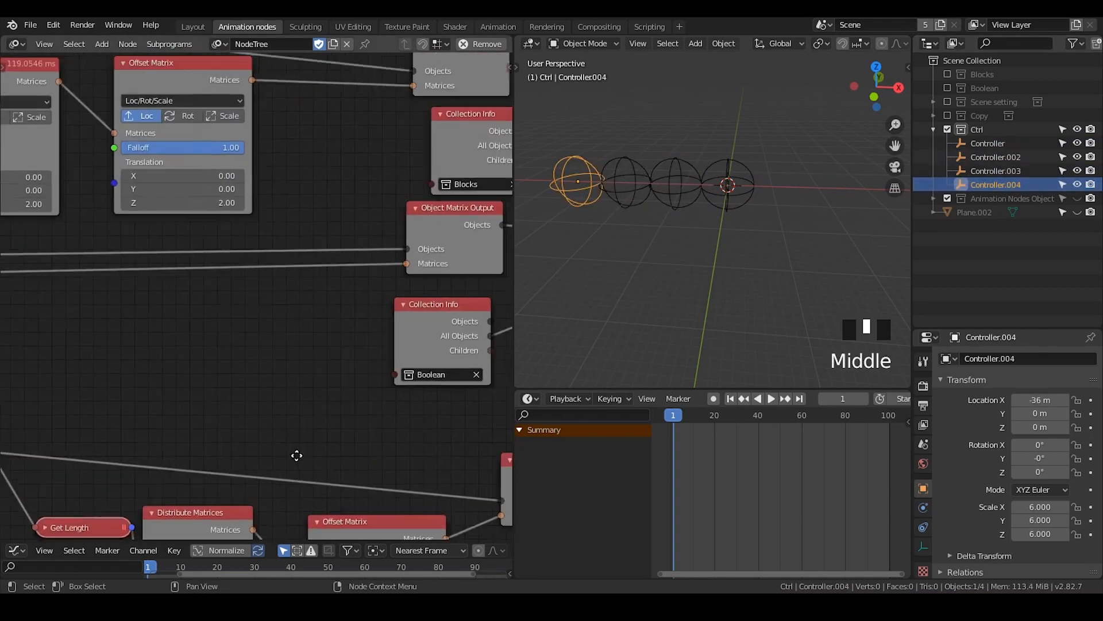
{"action": "scroll", "coordinate": [387, 325], "scroll_direction": "down", "scroll_amount": 1}
{"action": "scroll", "coordinate": [386, 331], "scroll_direction": "down", "scroll_amount": 4}
{"action": "middle_click_drag", "start_coordinate": [396, 247], "coordinate": [114, 185]}
{"action": "left_click_drag", "start_coordinate": [454, 98], "coordinate": [196, 316]}
{"action": "key", "text": "g"}
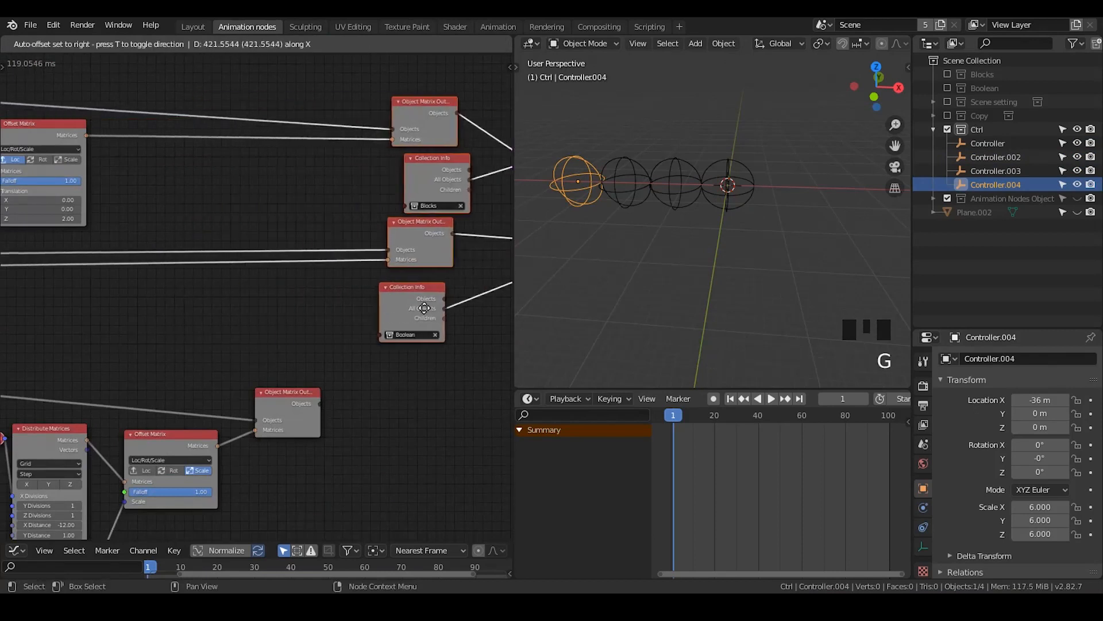
{"action": "left_click", "coordinate": [490, 316]}
Nudge the Object Controller Falloff node clear of its neighbours and duplicate it, placing the copy beside the original
{"action": "middle_click_drag", "start_coordinate": [154, 282], "coordinate": [294, 214]}
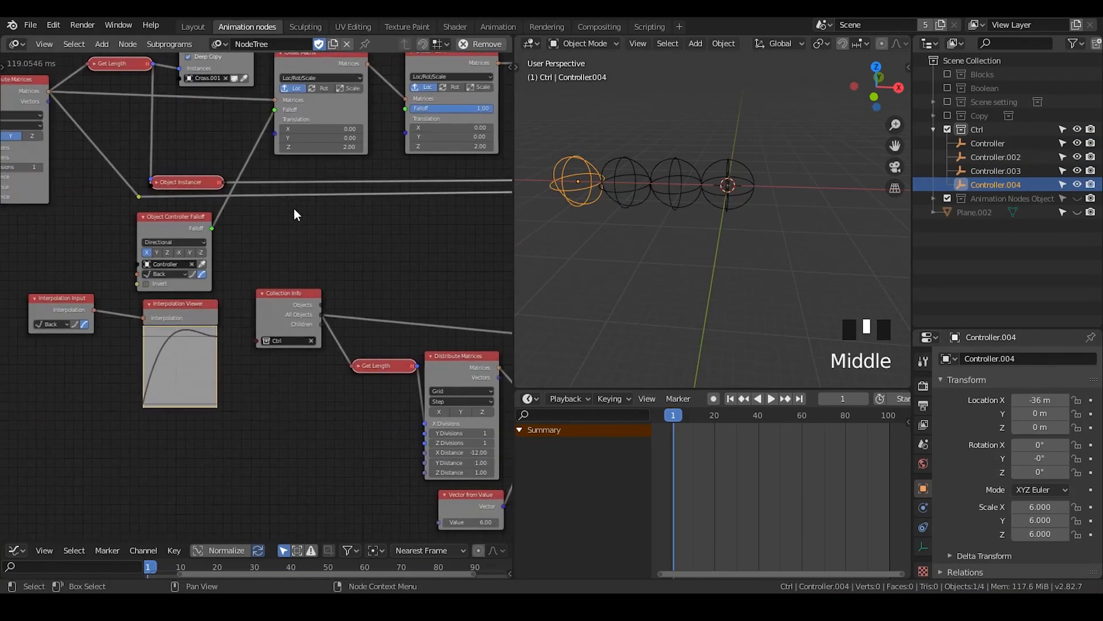
{"action": "left_click", "coordinate": [159, 228]}
{"action": "scroll", "coordinate": [205, 277], "scroll_direction": "up", "scroll_amount": 3}
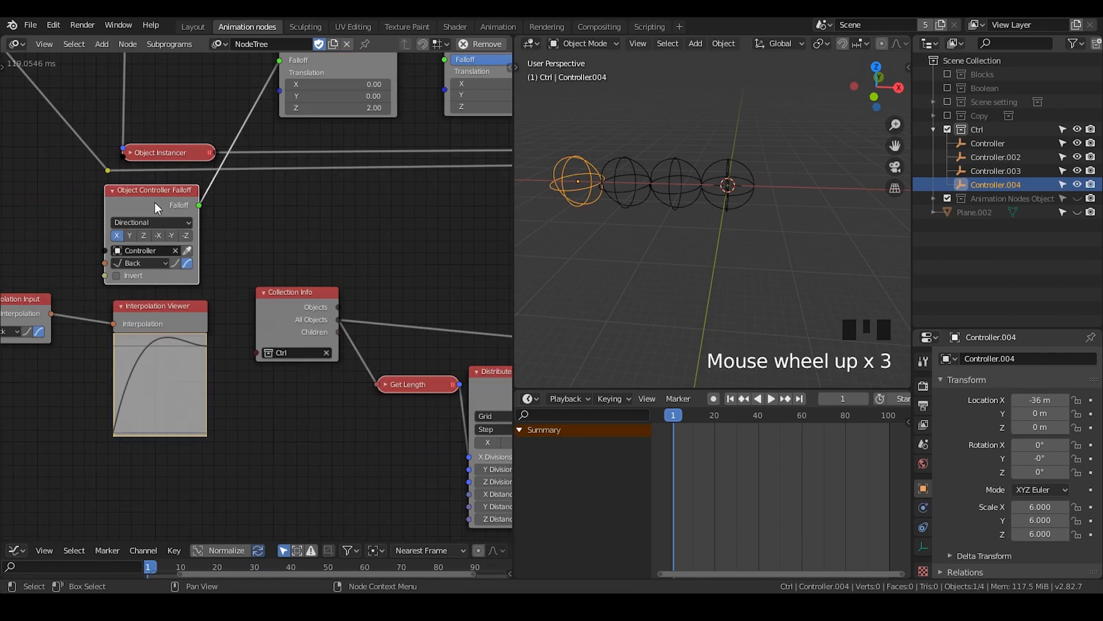
{"action": "left_click_drag", "start_coordinate": [156, 207], "coordinate": [162, 200]}
{"action": "left_click", "coordinate": [1007, 145]}
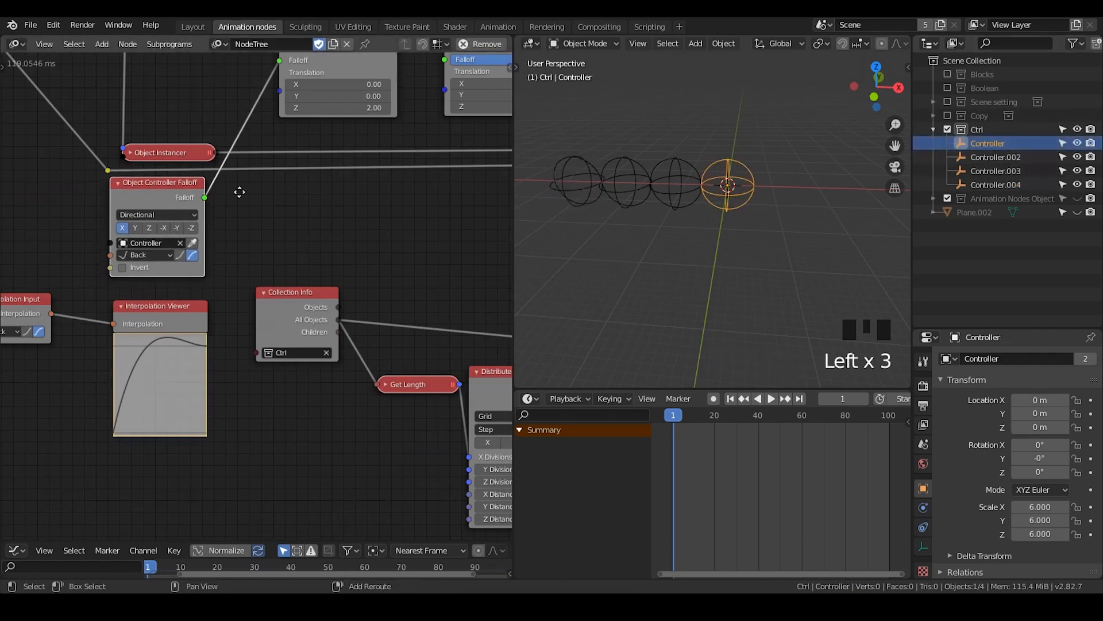
{"action": "key", "text": "shift+d"}
{"action": "left_click", "coordinate": [366, 200]}
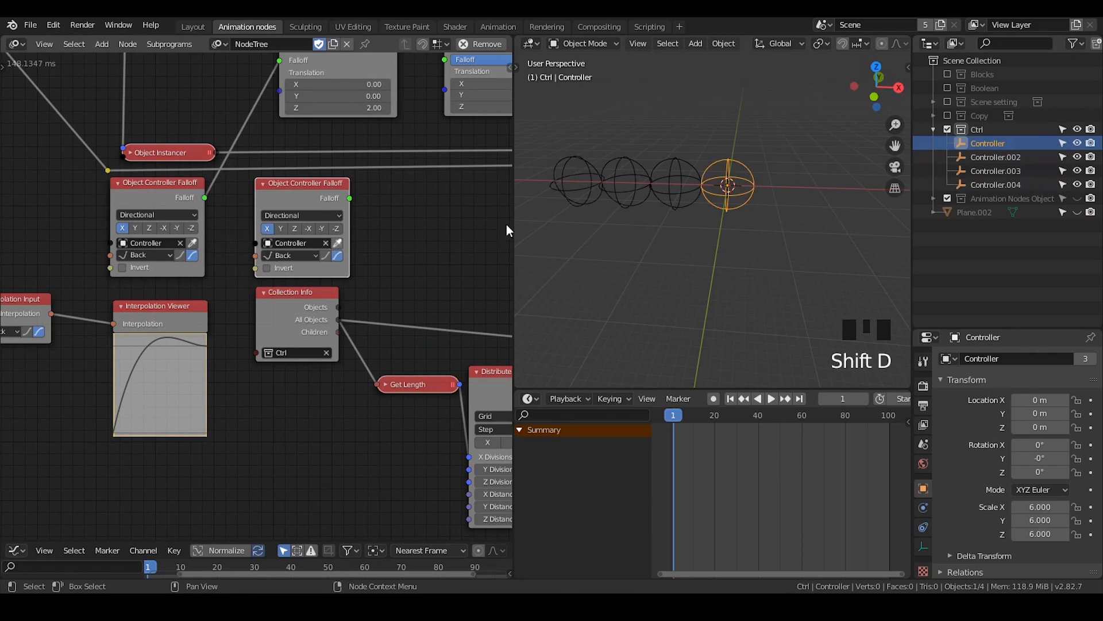
Assign Controller.002 to the duplicated Object Controller Falloff and link its output to the second Offset Matrix's Falloff input
{"action": "left_click", "coordinate": [991, 157]}
{"action": "left_click", "coordinate": [342, 248]}
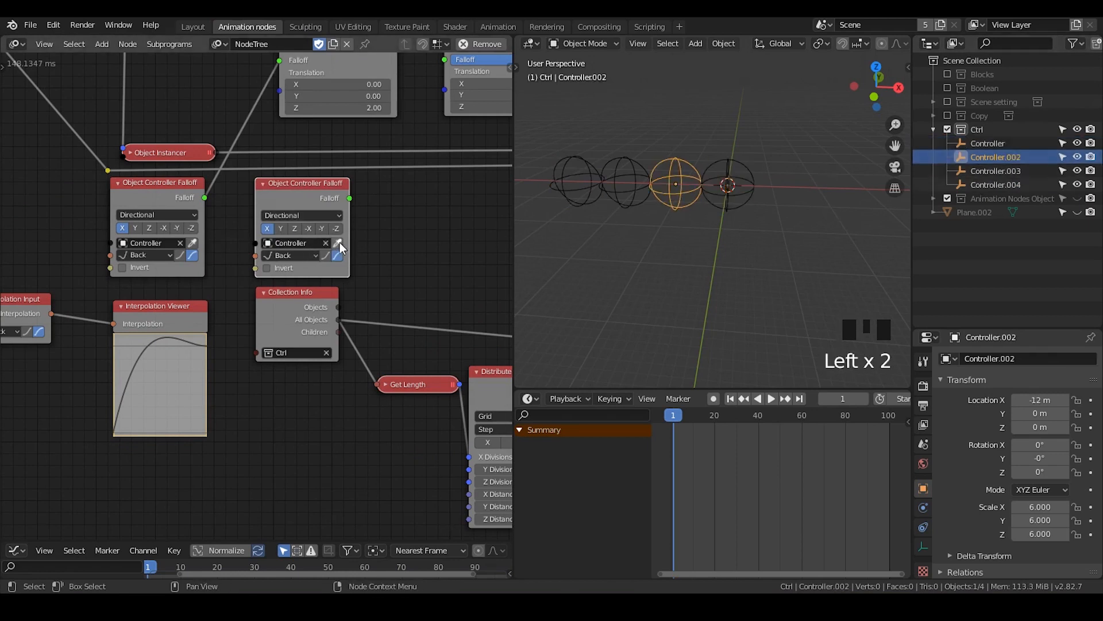
{"action": "middle_click_drag", "start_coordinate": [377, 237], "coordinate": [321, 286]}
{"action": "left_click_drag", "start_coordinate": [293, 248], "coordinate": [388, 109]}
{"action": "middle_click_drag", "start_coordinate": [439, 114], "coordinate": [380, 156]}
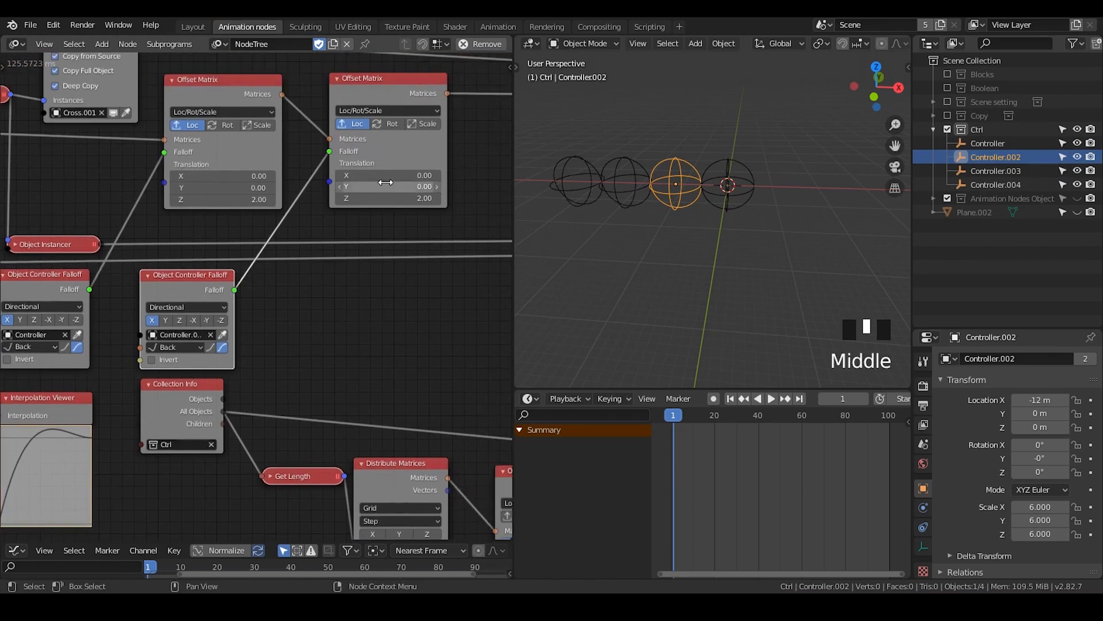
Reset the second Offset Matrix's Z translation to 0 and switch its offset from Loc to Rot
{"action": "left_click", "coordinate": [384, 174]}
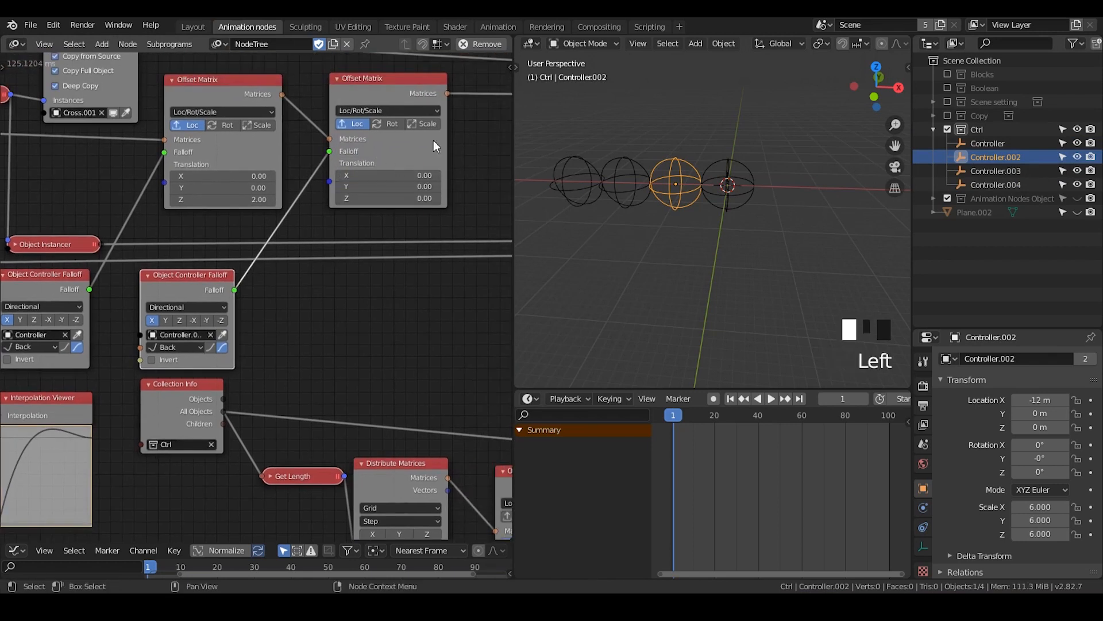
{"action": "left_click", "coordinate": [373, 130]}
{"action": "left_click", "coordinate": [392, 124]}
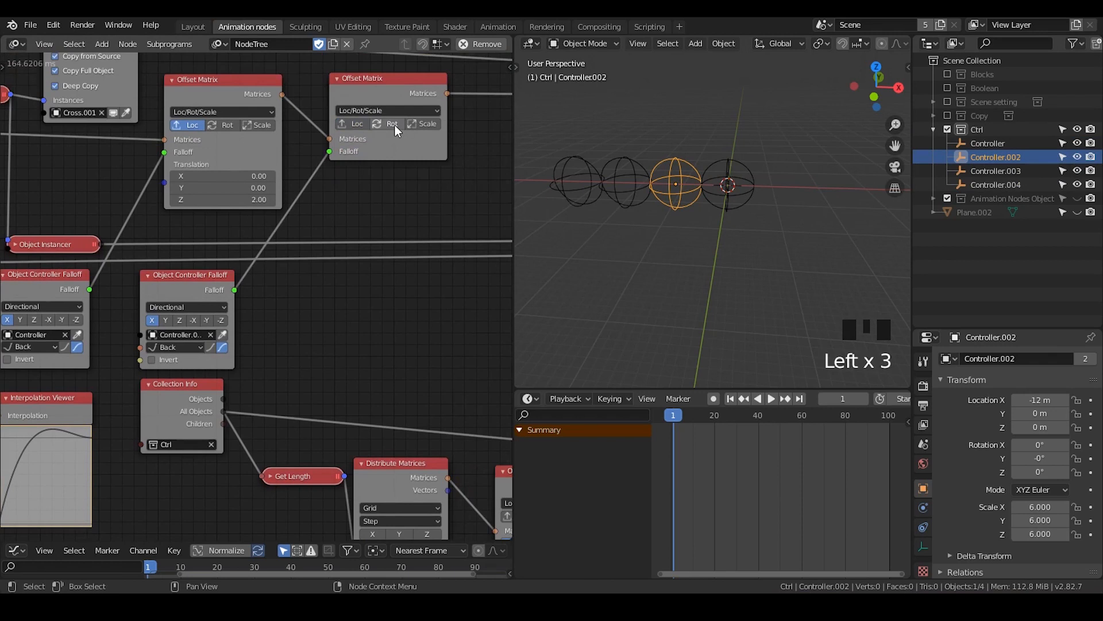
{"action": "left_click", "coordinate": [394, 125]}
Space the rotation Offset Matrix away from the first one and insert a duplicate of it next in the chain
{"action": "left_click_drag", "start_coordinate": [374, 166], "coordinate": [409, 155]}
{"action": "middle_click_drag", "start_coordinate": [402, 165], "coordinate": [333, 155]}
{"action": "mouse_move", "coordinate": [367, 70]}
{"action": "left_mouse_down"}
{"action": "mouse_move", "coordinate": [402, 78]}
{"action": "mouse_move", "coordinate": [355, 79]}
{"action": "left_mouse_up"}
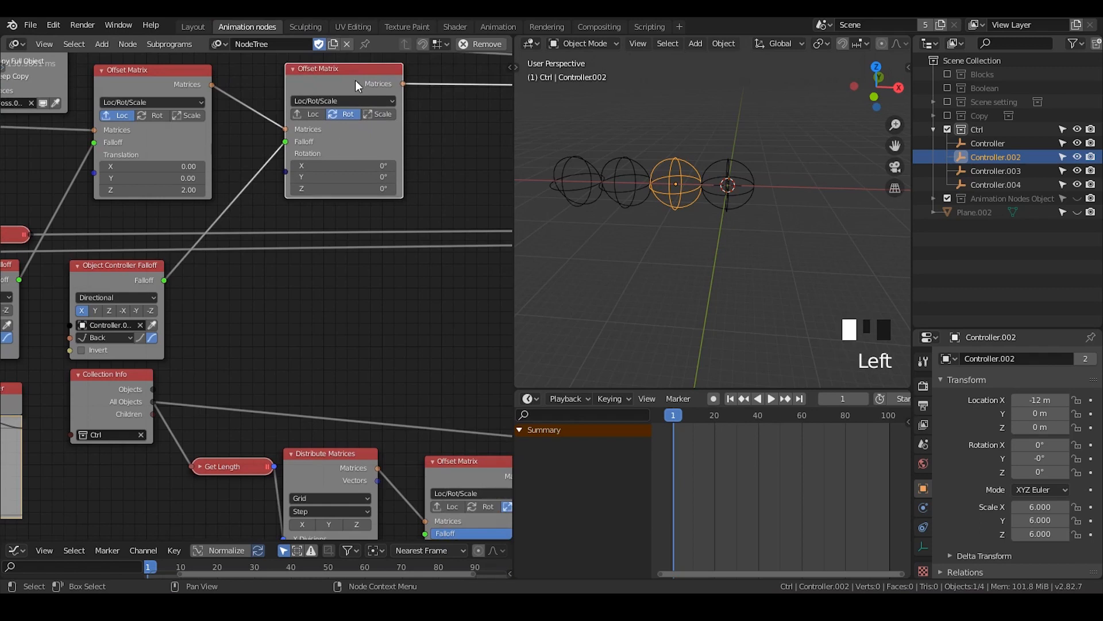
{"action": "middle_click_drag", "start_coordinate": [376, 141], "coordinate": [327, 137]}
{"action": "left_click", "coordinate": [318, 74]}
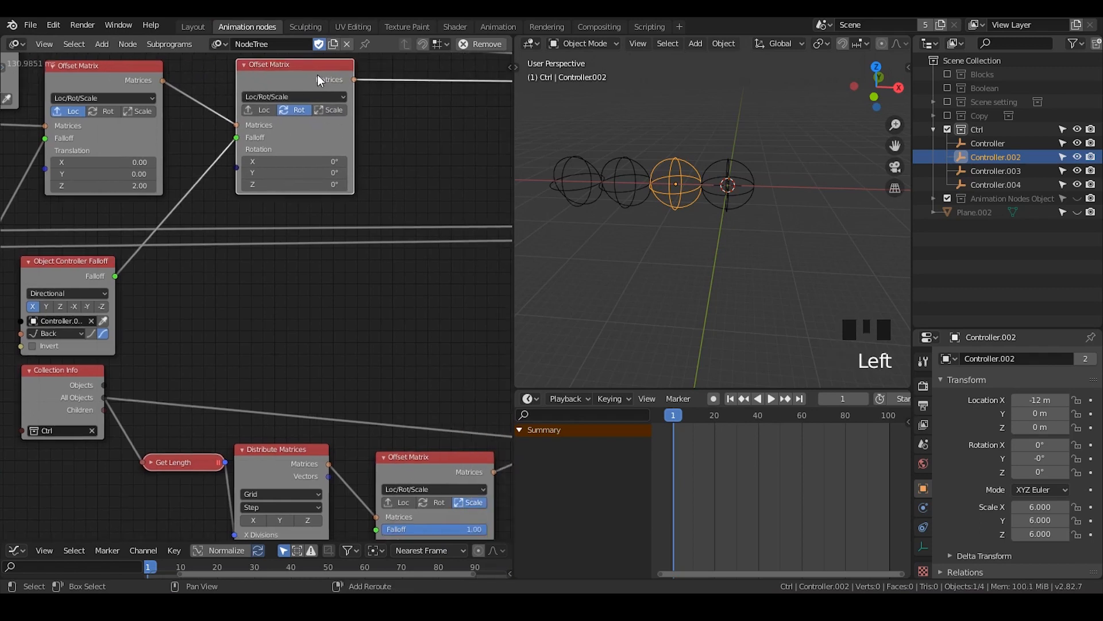
{"action": "key", "text": "shift+d"}
{"action": "left_click", "coordinate": [463, 74]}
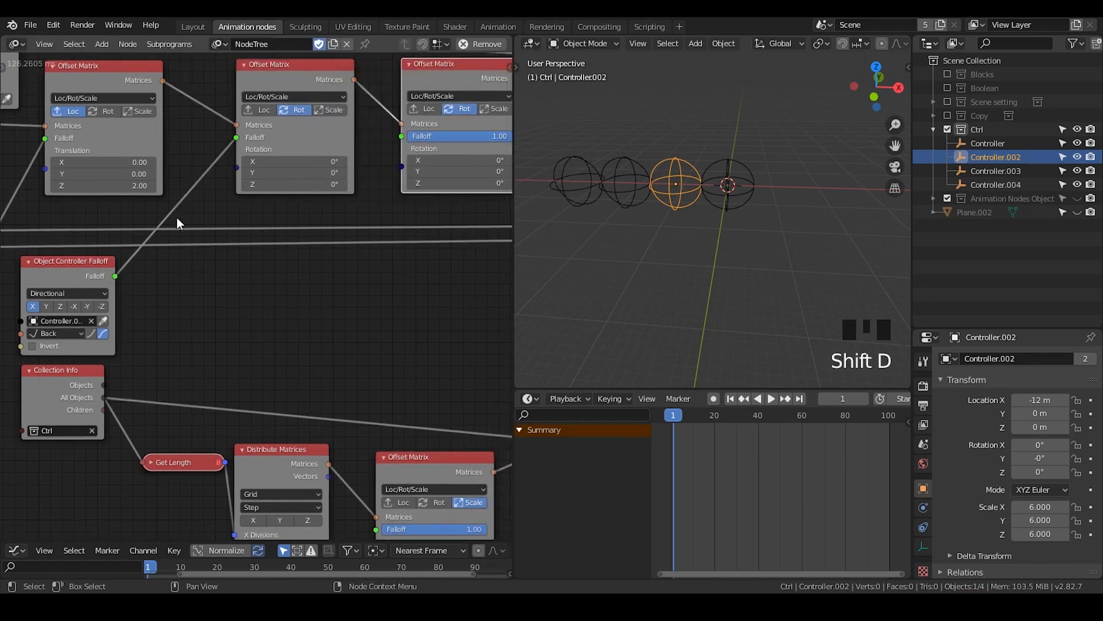
Move the interpolation nodes and the Ctrl distribution node group down, away from the two Object Controller Falloff nodes
{"action": "scroll", "coordinate": [177, 217], "scroll_direction": "down", "scroll_amount": 2}
{"action": "middle_click_drag", "start_coordinate": [237, 319], "coordinate": [229, 238]}
{"action": "scroll", "coordinate": [268, 303], "scroll_direction": "down", "scroll_amount": 4}
{"action": "left_click_drag", "start_coordinate": [465, 237], "coordinate": [15, 405]}
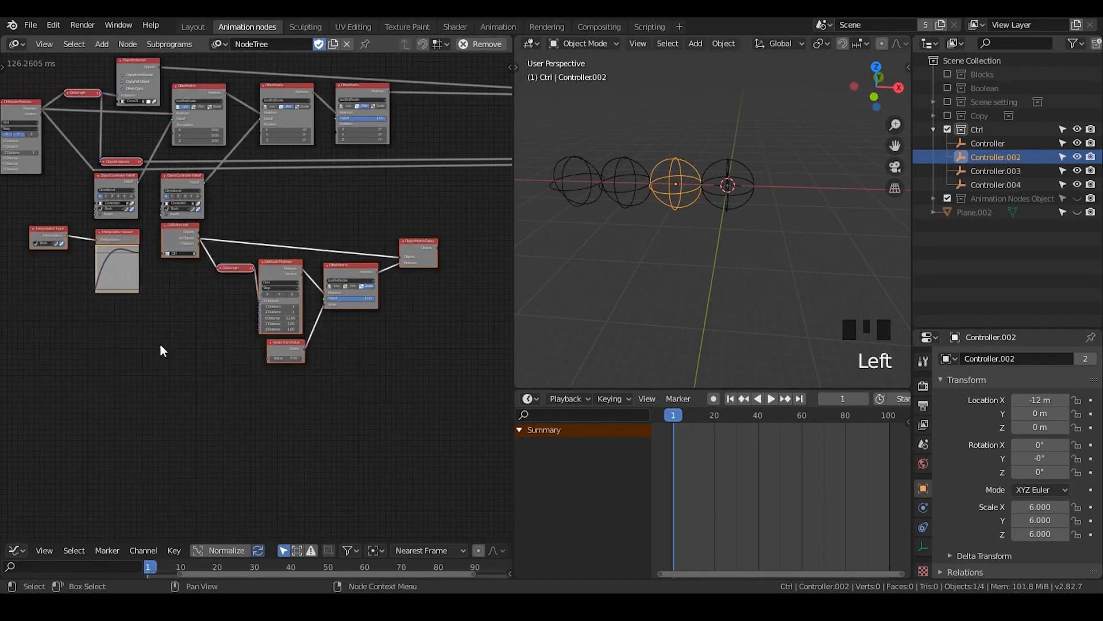
{"action": "key", "text": "g"}
{"action": "left_click", "coordinate": [91, 329]}
{"action": "middle_click_drag", "start_coordinate": [333, 322], "coordinate": [369, 289]}
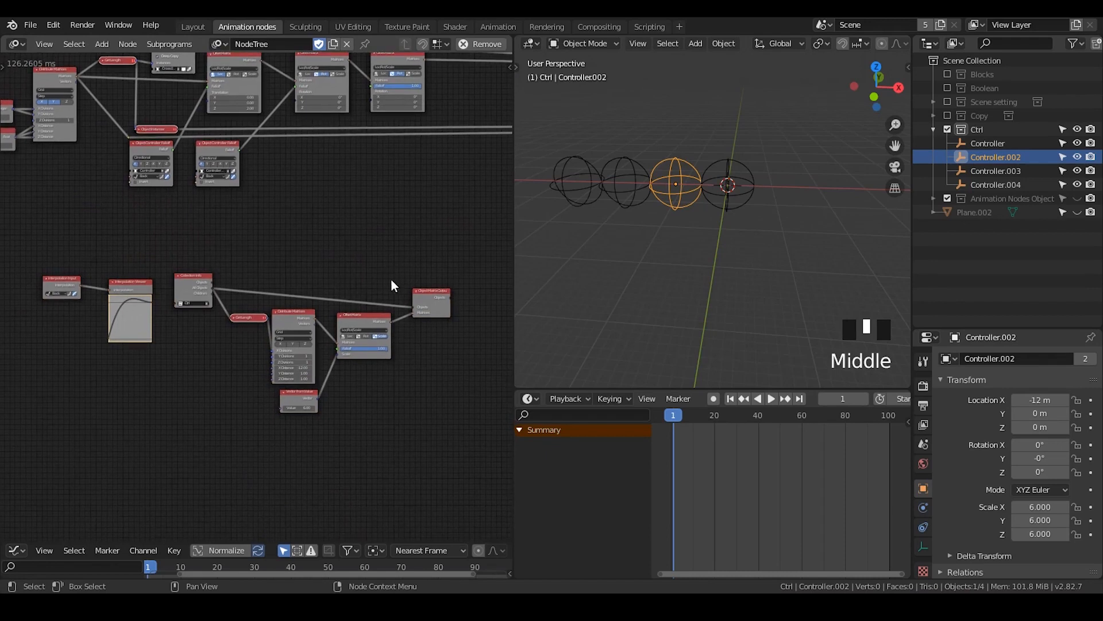
Switch the third Offset Matrix node from Rot to Scale
{"action": "left_click", "coordinate": [421, 246]}
{"action": "middle_click_drag", "start_coordinate": [292, 217], "coordinate": [146, 374]}
{"action": "scroll", "coordinate": [294, 312], "scroll_direction": "down", "scroll_amount": 1}
{"action": "scroll", "coordinate": [294, 312], "scroll_direction": "up", "scroll_amount": 5}
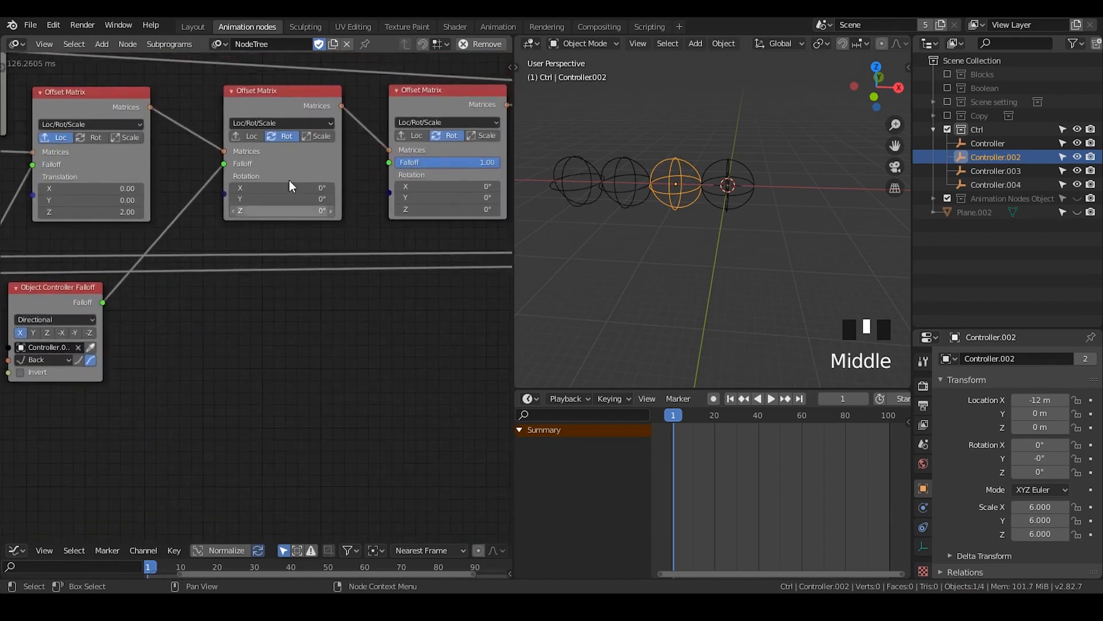
{"action": "left_click", "coordinate": [462, 136]}
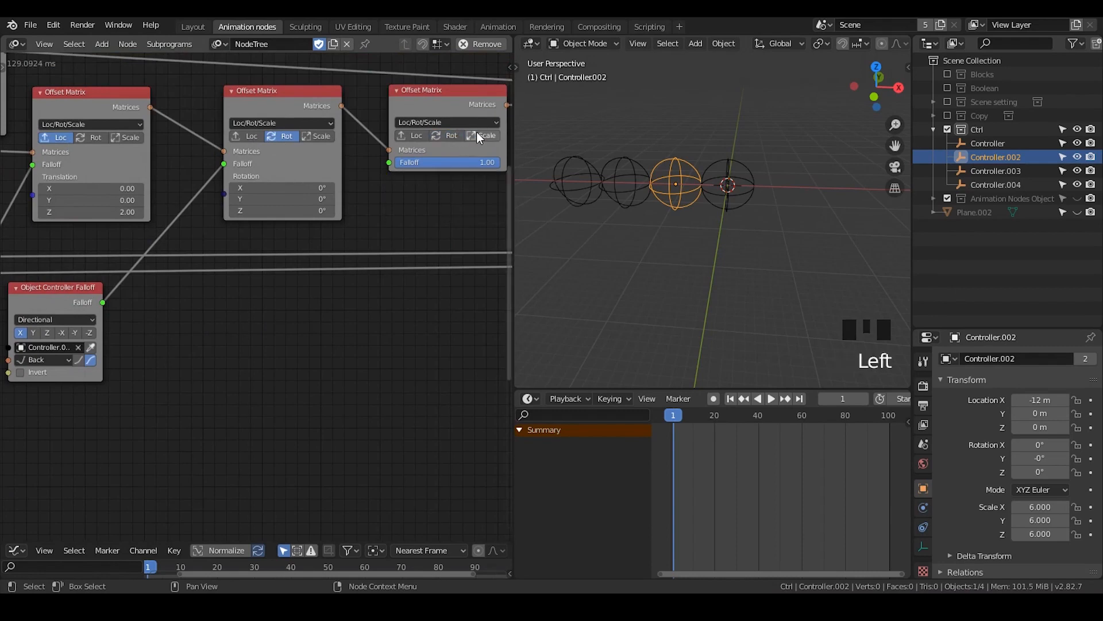
{"action": "left_click", "coordinate": [477, 135]}
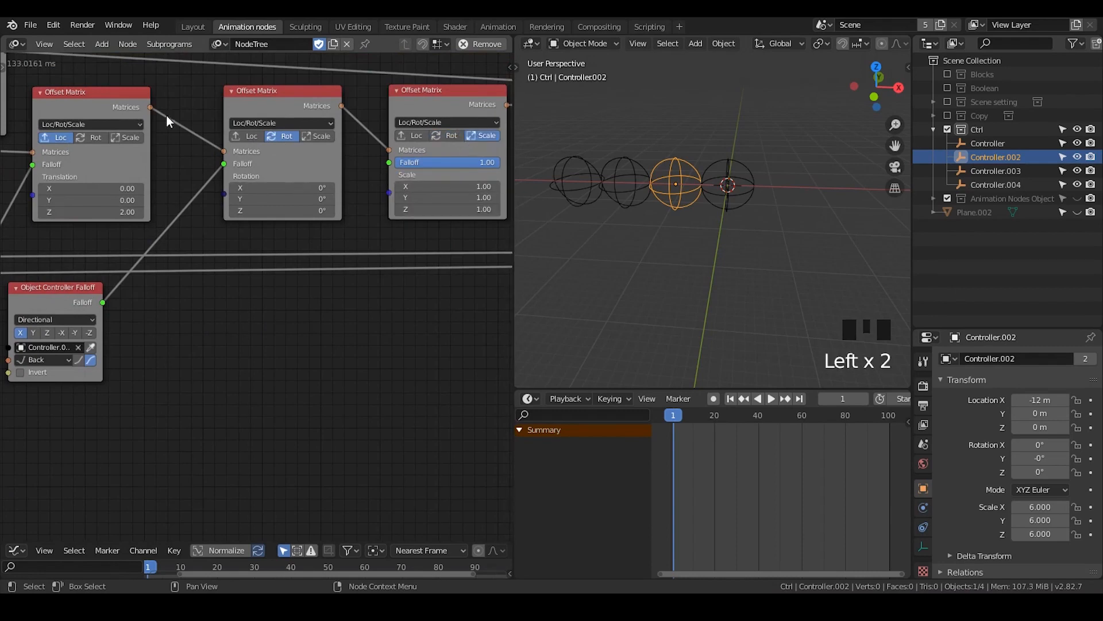
Show the Animation Nodes Object Container collection in the viewport and select the original Controller empty
{"action": "middle_click_drag", "start_coordinate": [276, 328], "coordinate": [296, 316]}
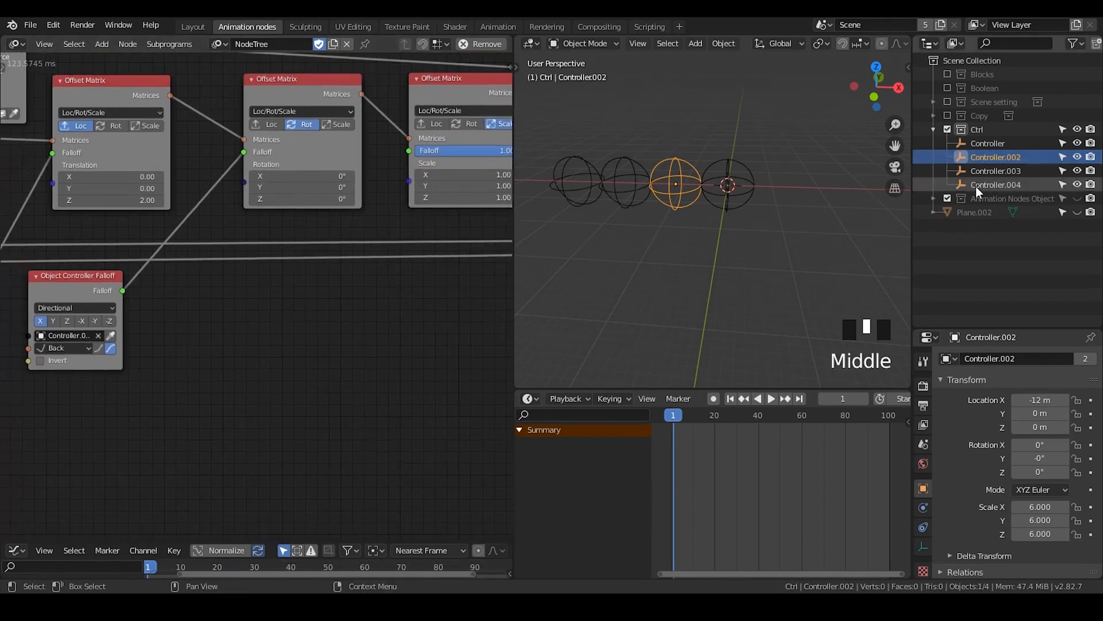
{"action": "left_click", "coordinate": [1078, 198]}
{"action": "left_click", "coordinate": [997, 200]}
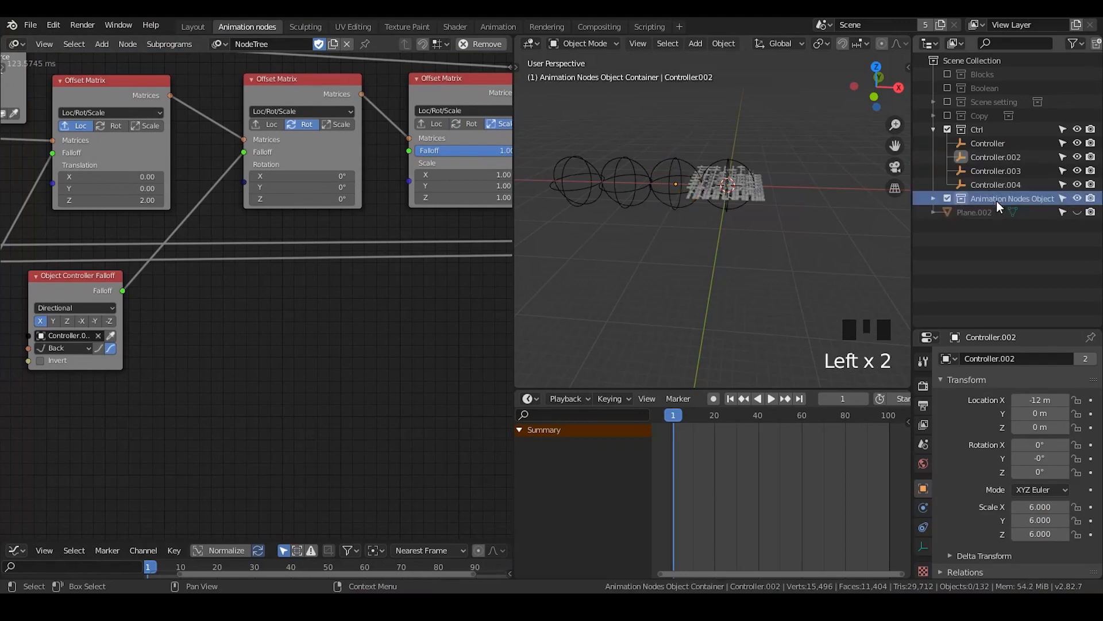
{"action": "left_click", "coordinate": [735, 167]}
Widen the gap between the Ctrl group's Offset Matrix and its Object Matrix Output node
{"action": "middle_click_drag", "start_coordinate": [278, 403], "coordinate": [228, 183]}
{"action": "scroll", "coordinate": [276, 310], "scroll_direction": "down", "scroll_amount": 4}
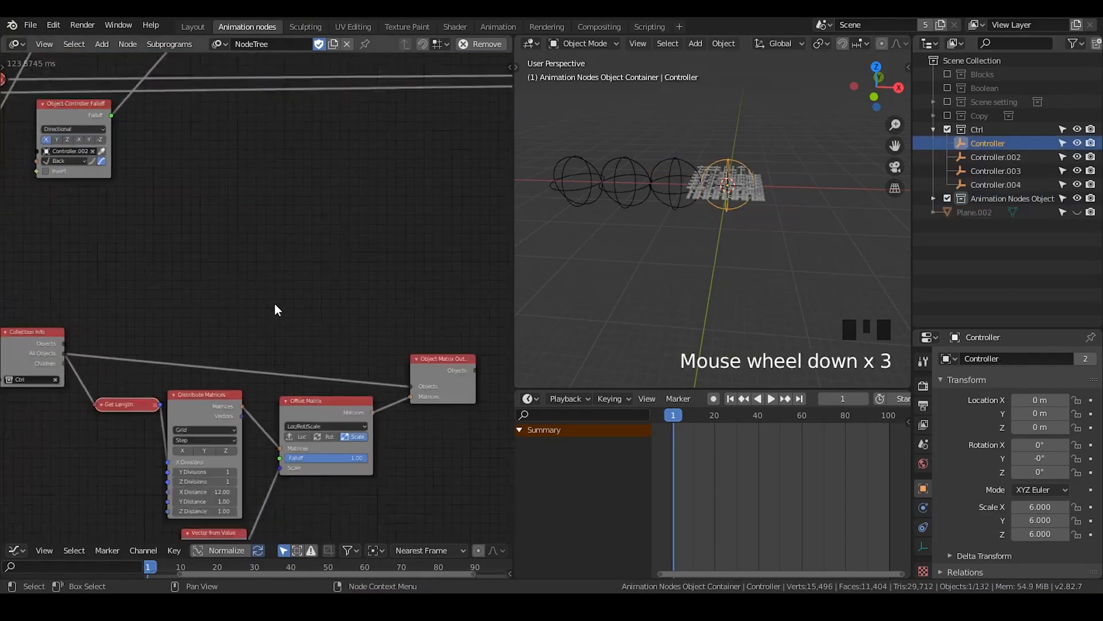
{"action": "middle_click_drag", "start_coordinate": [334, 352], "coordinate": [400, 219]}
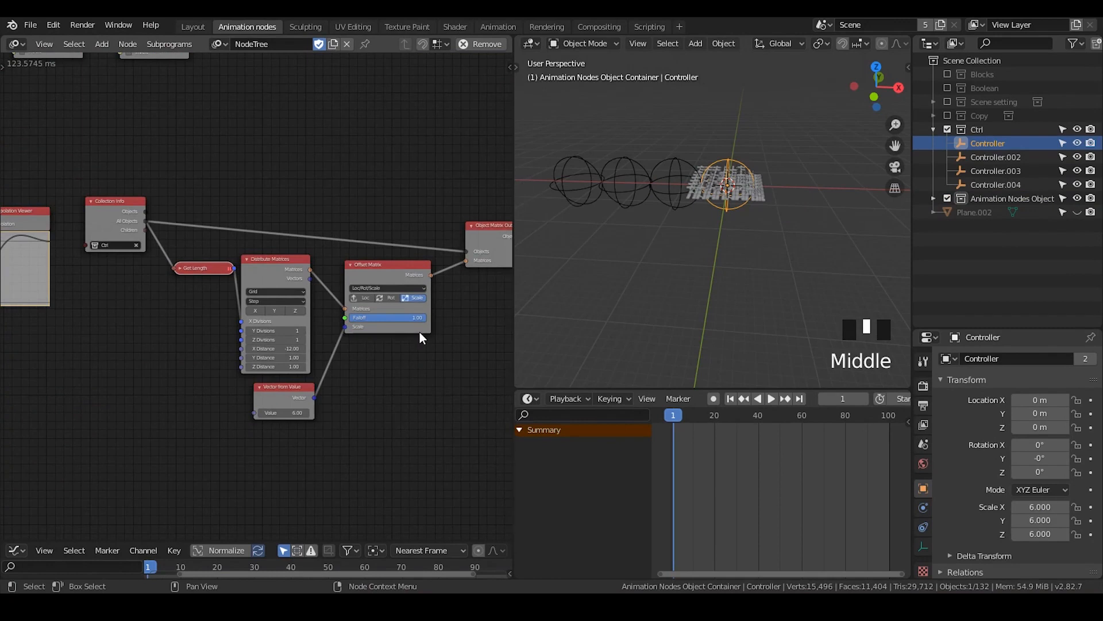
{"action": "middle_click_drag", "start_coordinate": [420, 332], "coordinate": [373, 309]}
{"action": "scroll", "coordinate": [380, 300], "scroll_direction": "down", "scroll_amount": 1}
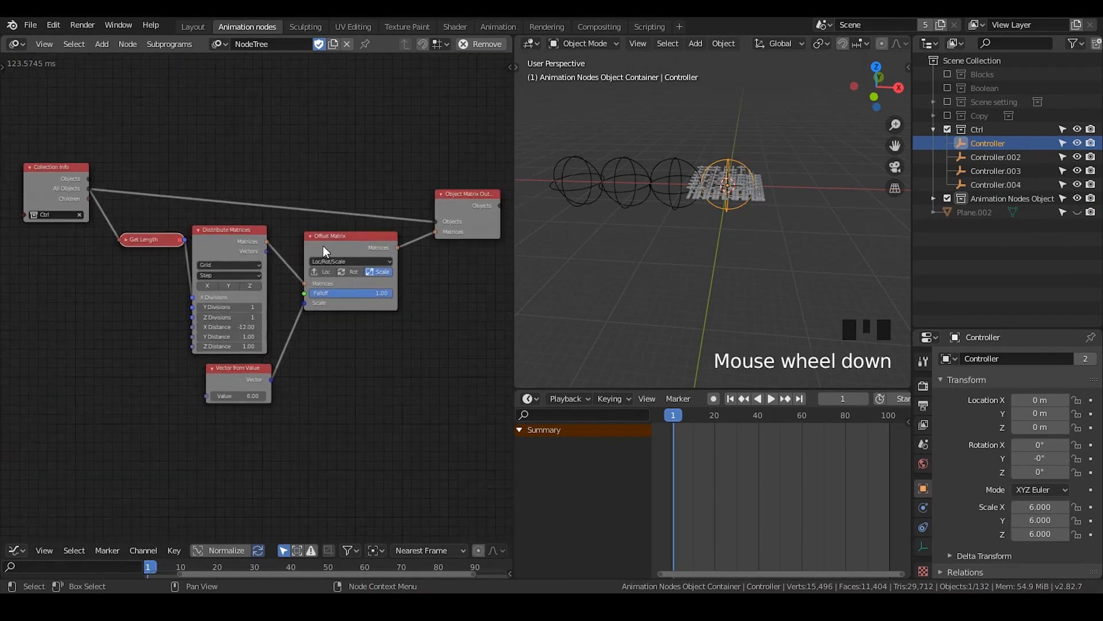
{"action": "left_click_drag", "start_coordinate": [323, 246], "coordinate": [319, 241]}
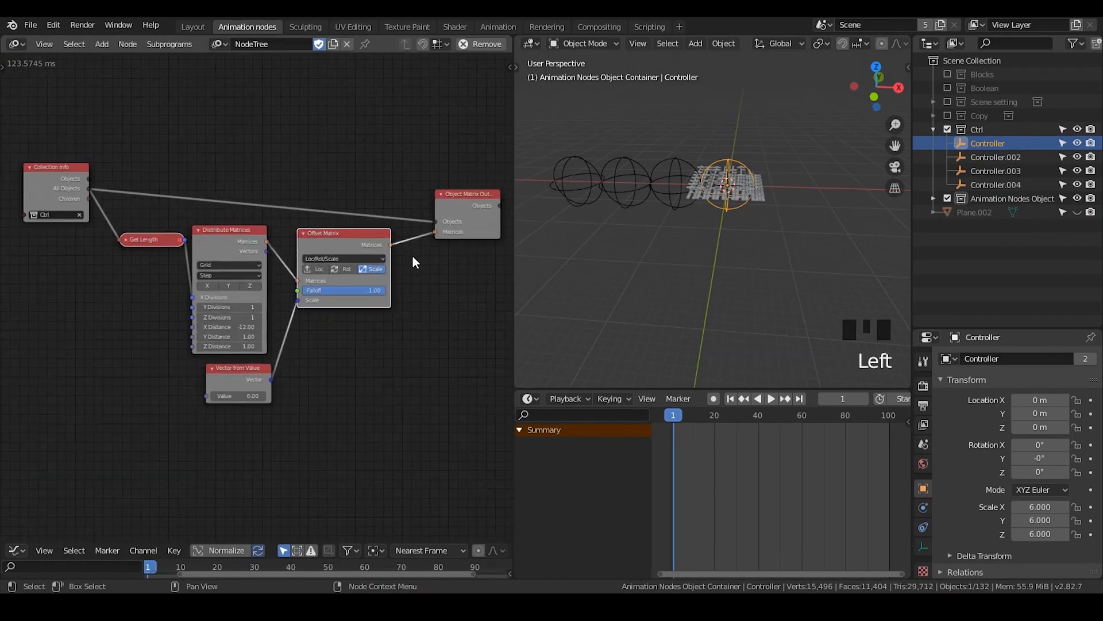
{"action": "scroll", "coordinate": [267, 251], "scroll_direction": "up", "scroll_amount": 1}
{"action": "middle_click_drag", "start_coordinate": [360, 254], "coordinate": [257, 246]}
{"action": "left_click_drag", "start_coordinate": [376, 218], "coordinate": [455, 210]}
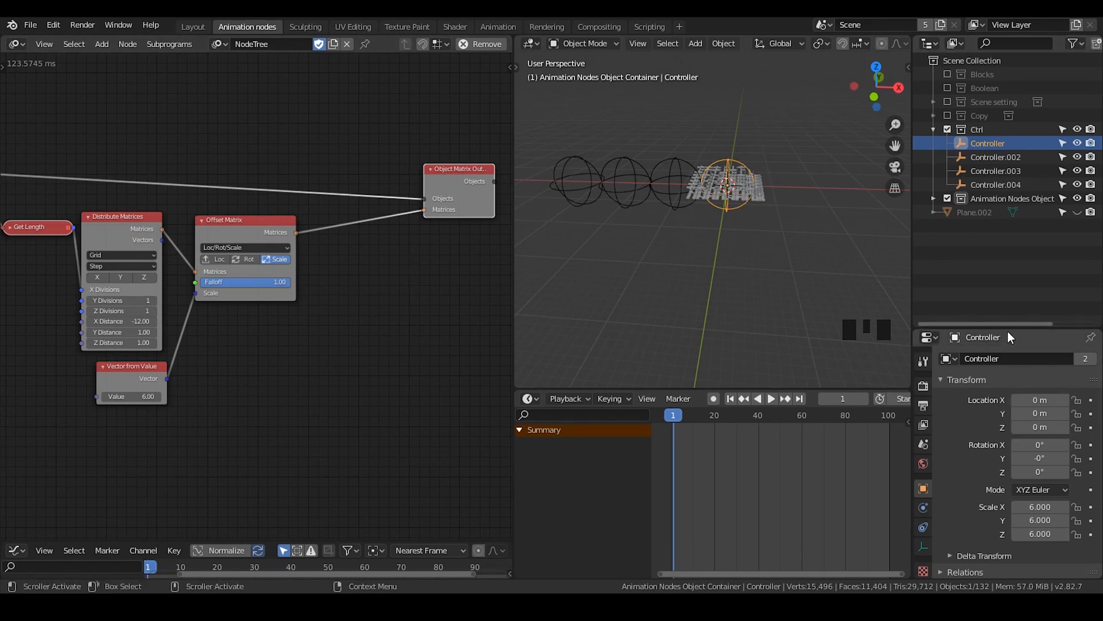
Enlarge the object properties area and add a new empty directly in the top-level Scene Collection
{"action": "left_click_drag", "start_coordinate": [1008, 330], "coordinate": [1008, 272]}
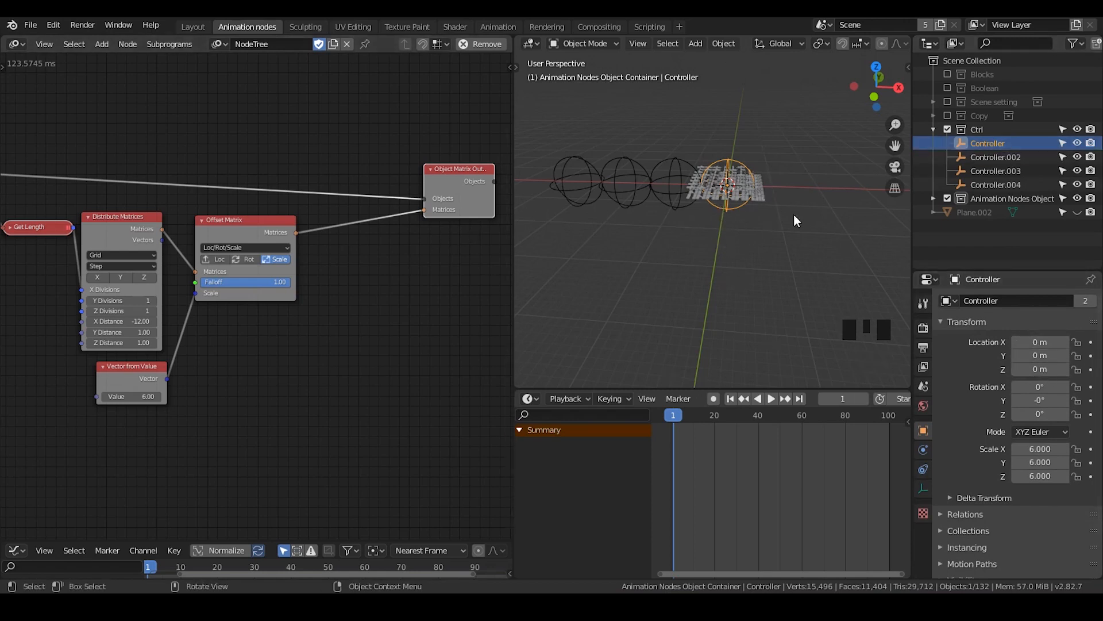
{"action": "left_click", "coordinate": [975, 131]}
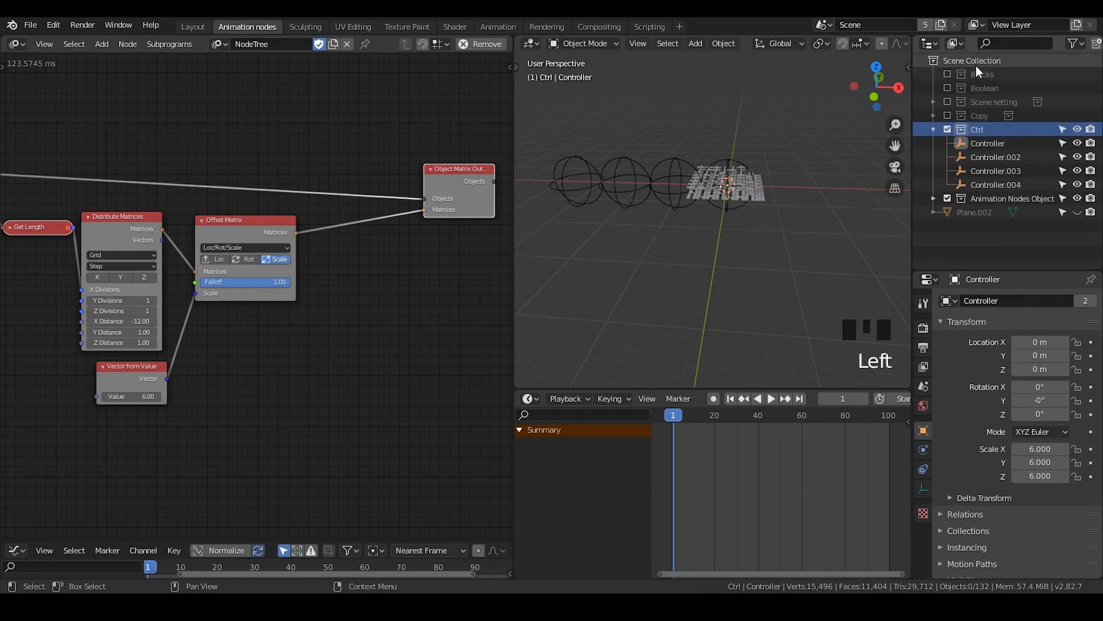
{"action": "left_click", "coordinate": [976, 62]}
{"action": "key", "text": "shift+a"}
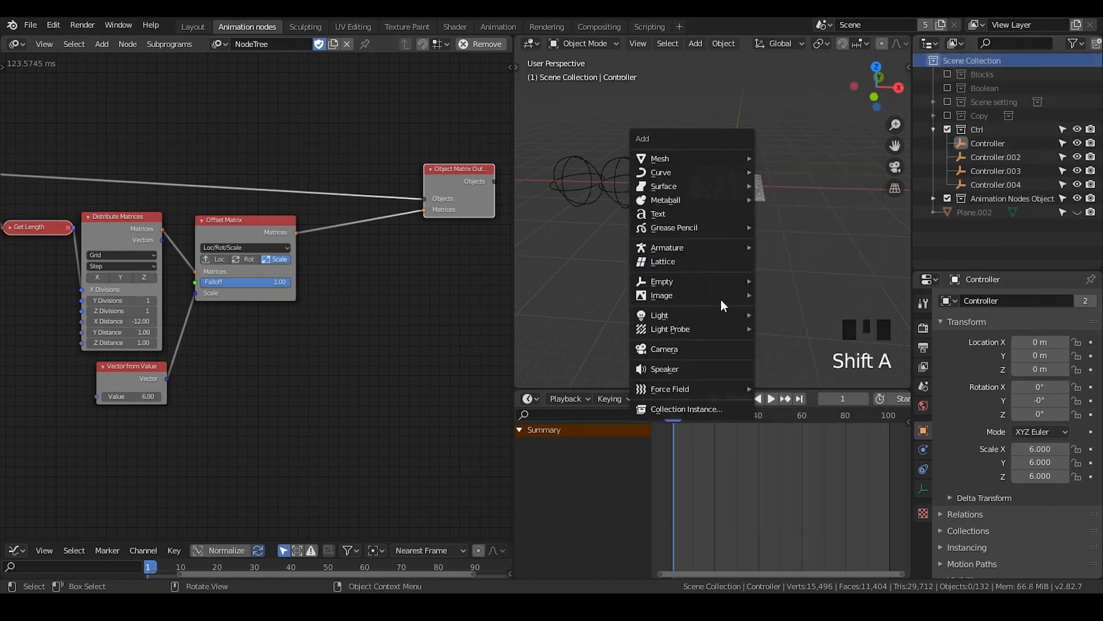
{"action": "mouse_move", "coordinate": [704, 278]}
{"action": "left_click", "coordinate": [784, 299]}
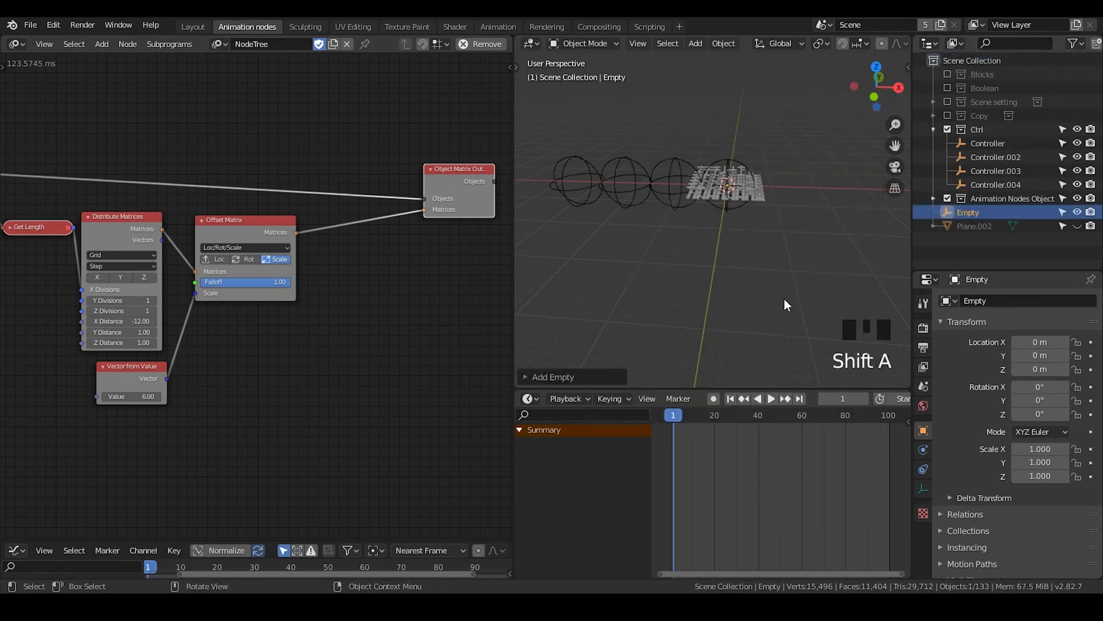
Insert a Transform Matrix node between the Ctrl group's Offset Matrix and its Object Matrix Output node
{"action": "middle_click_drag", "start_coordinate": [387, 305], "coordinate": [340, 299]}
{"action": "key", "text": "ctrl+a"}
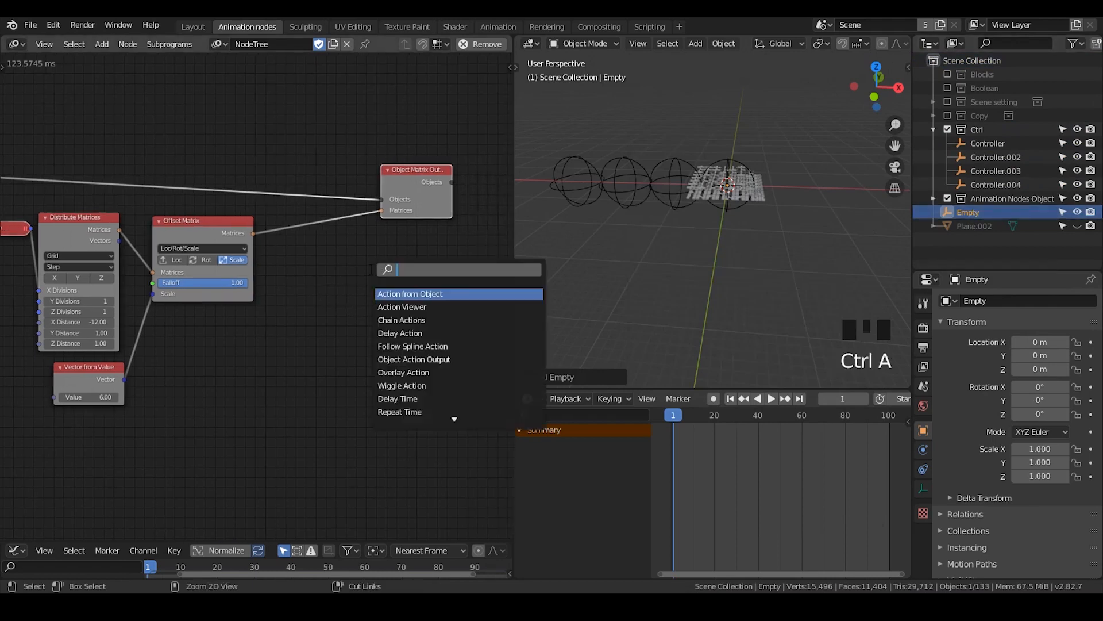
{"action": "type", "text": "t"}
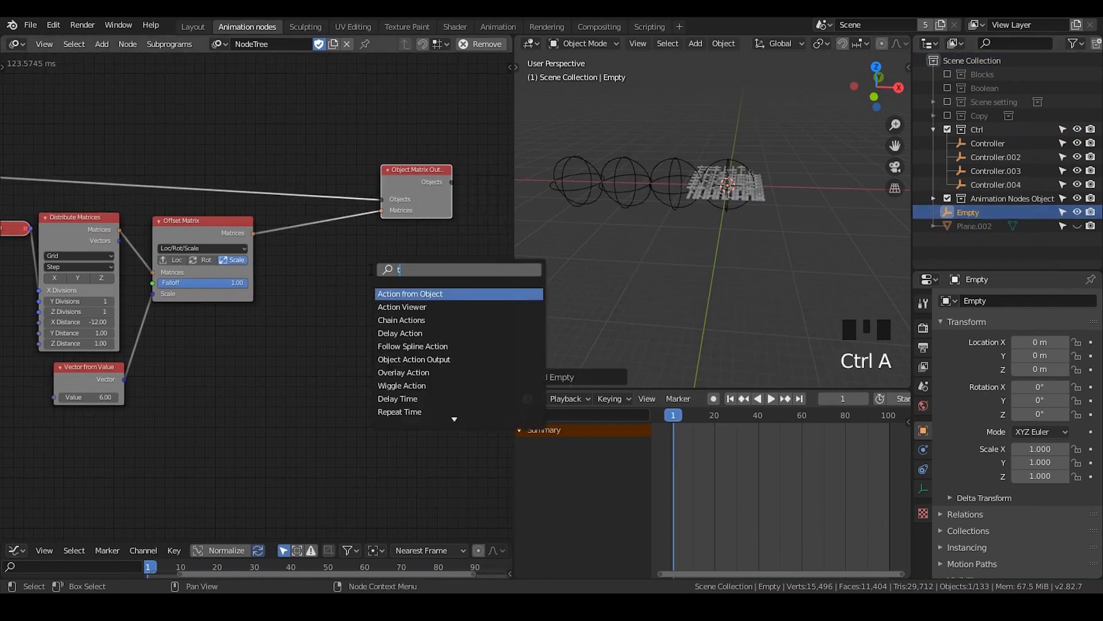
{"action": "type", "text": "ransform ma"}
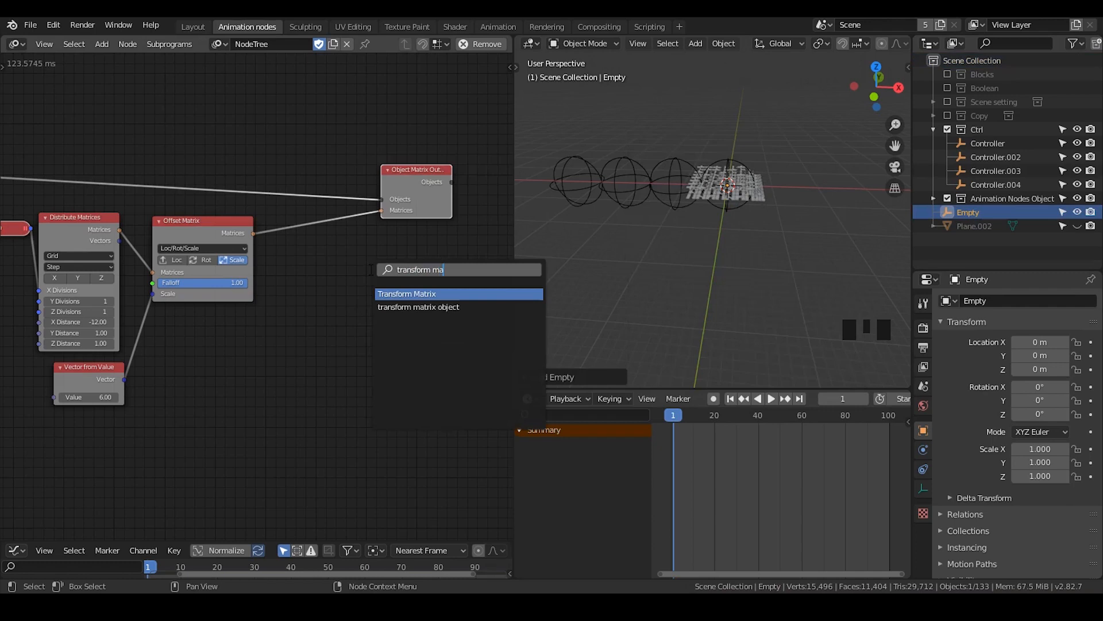
{"action": "key", "text": "Return"}
{"action": "left_click", "coordinate": [358, 236]}
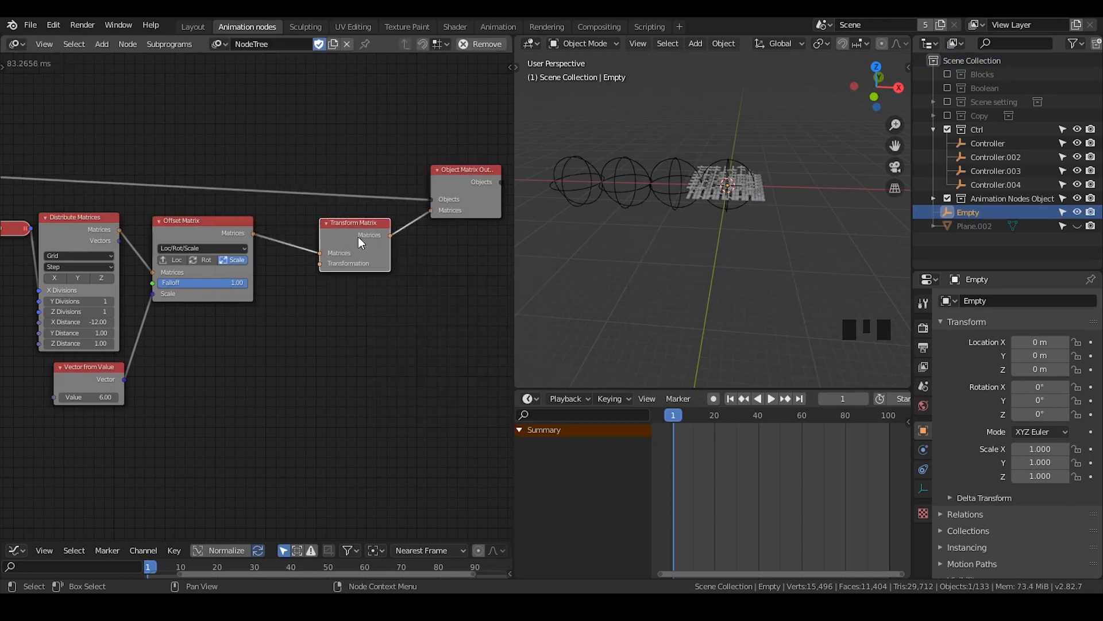
Add an Object Matrix Input node for the Empty and link its World output to the Transform Matrix's Transformation input
{"action": "key", "text": "ctrl+a"}
{"action": "type", "text": "object"}
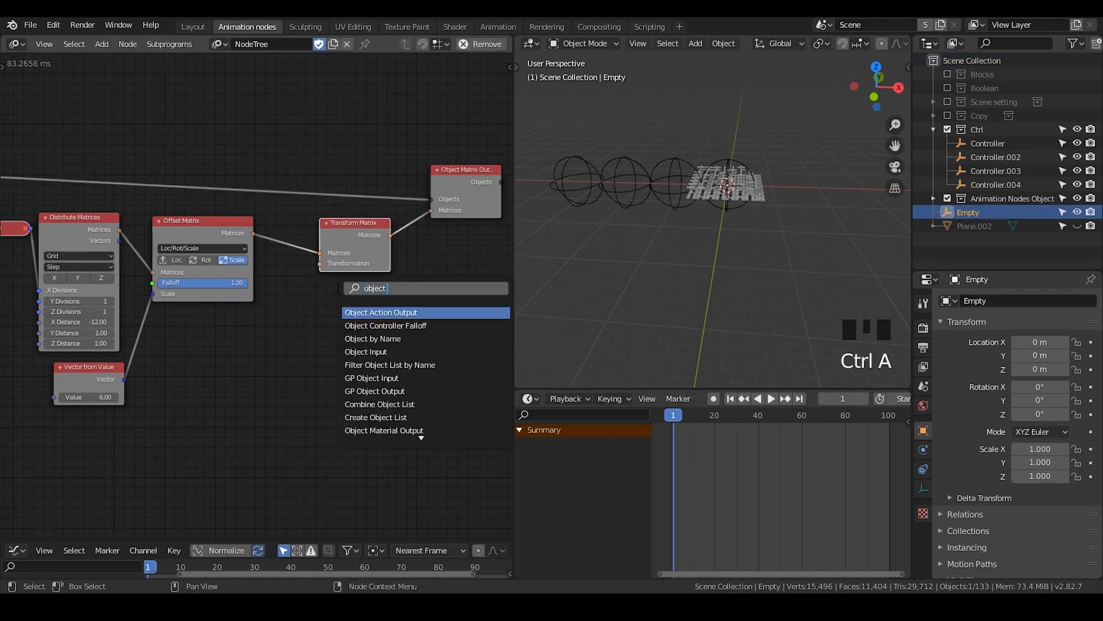
{"action": "type", "text": " matrix"}
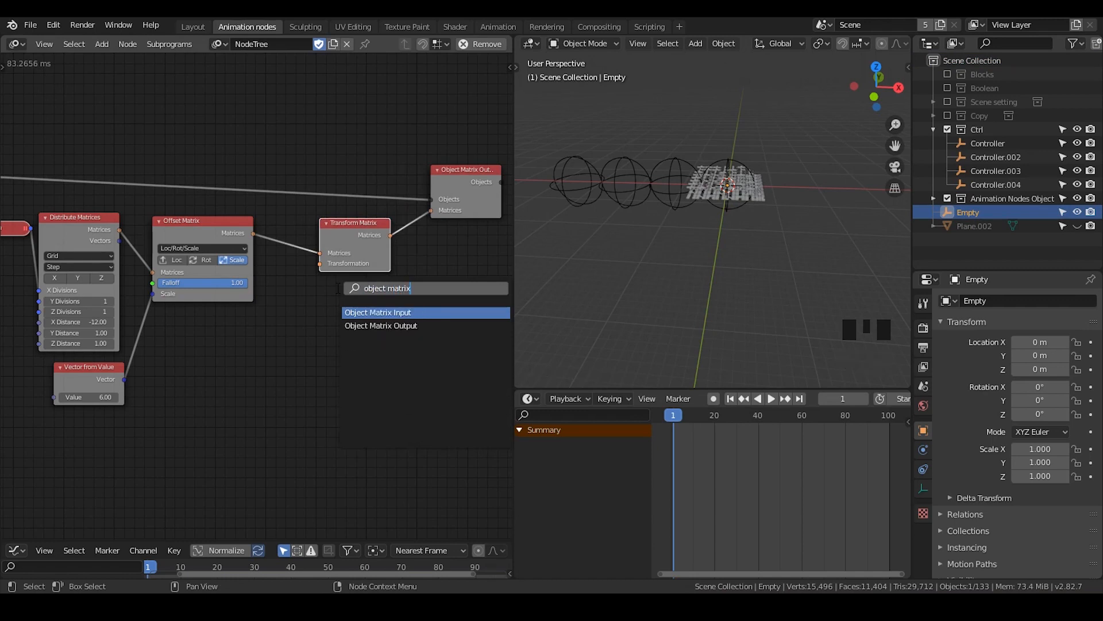
{"action": "key", "text": "Return"}
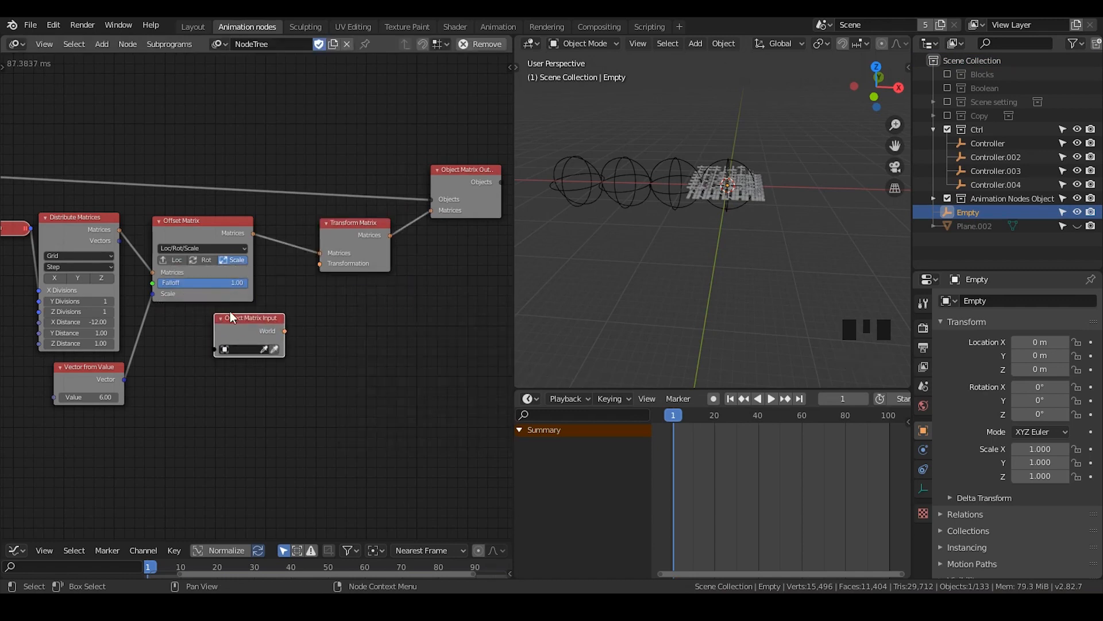
{"action": "left_click_drag", "start_coordinate": [285, 332], "coordinate": [319, 261]}
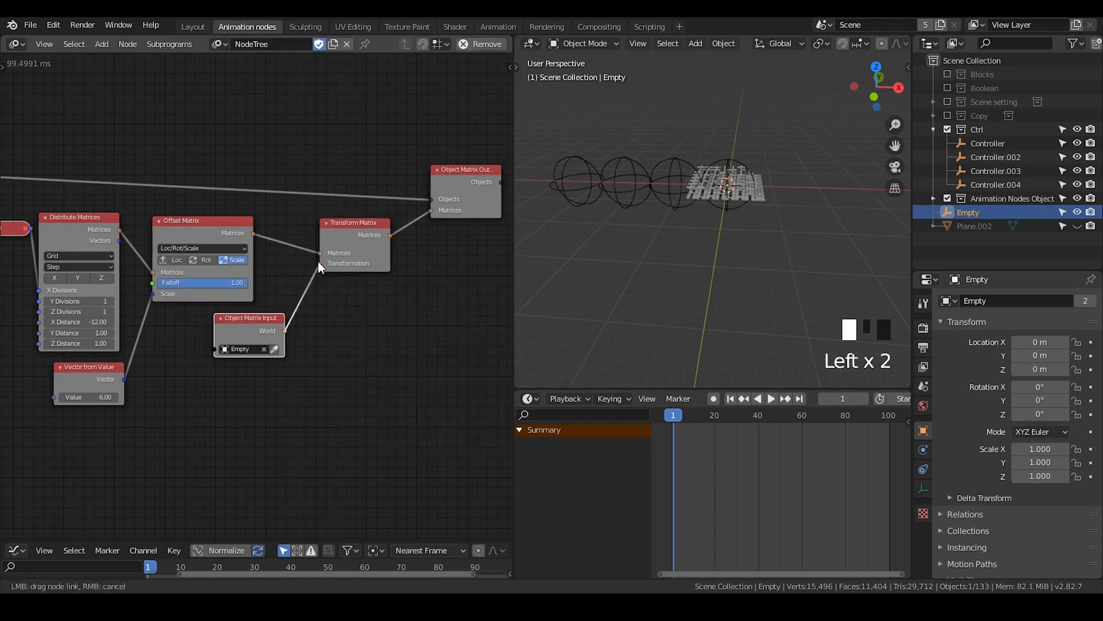
Add an auto-execution trigger for the Empty object that monitors location, scale, rotation_euler, copying the properties from the Ctrl trigger
{"action": "key", "text": "t"}
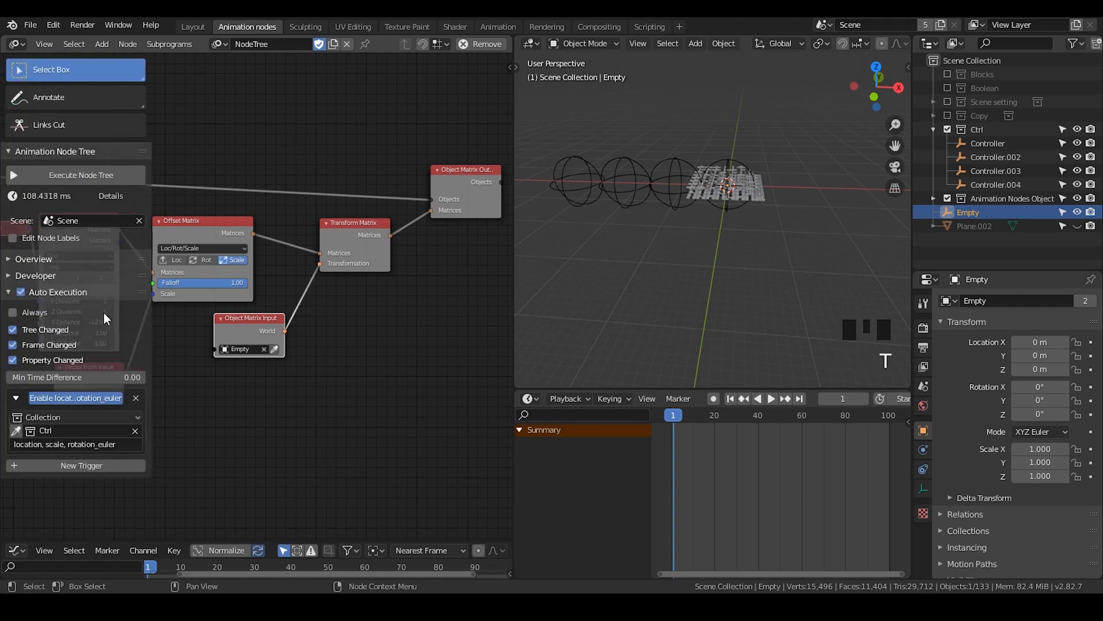
{"action": "left_click", "coordinate": [57, 462]}
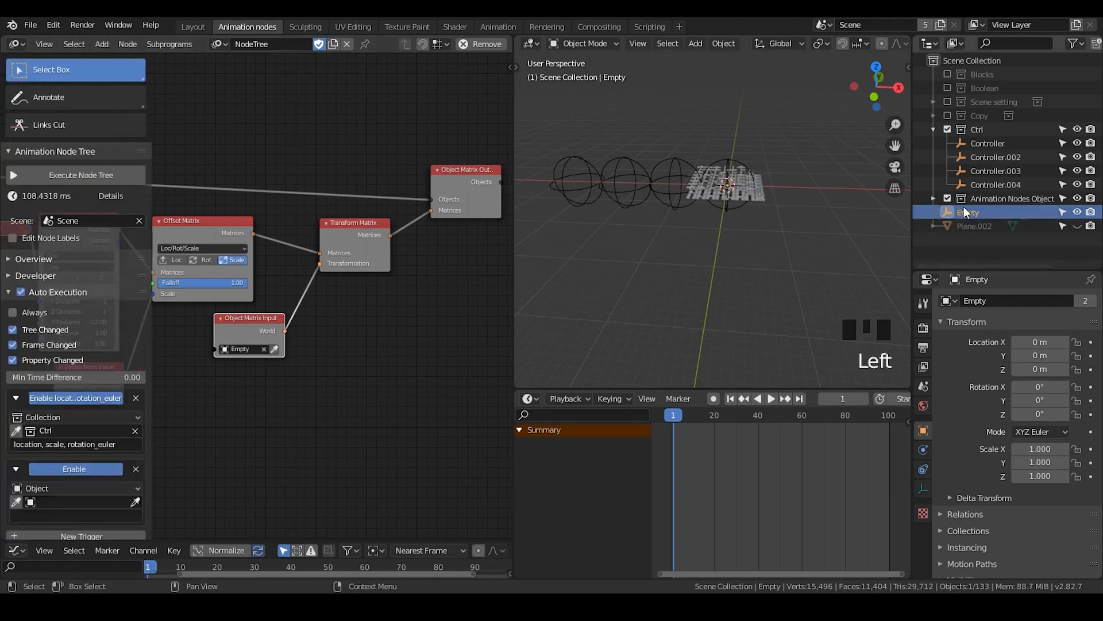
{"action": "left_click", "coordinate": [65, 500]}
{"action": "type", "text": "emp"}
{"action": "key", "text": "Return"}
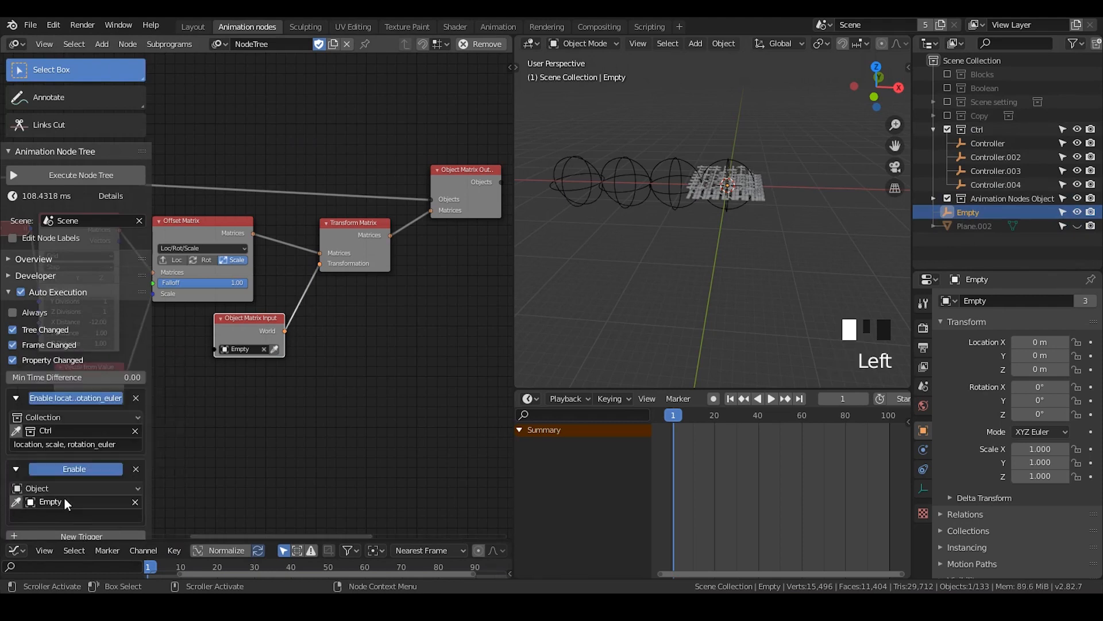
{"action": "left_click", "coordinate": [89, 445]}
{"action": "key", "text": "ctrl+c"}
{"action": "left_click", "coordinate": [188, 437]}
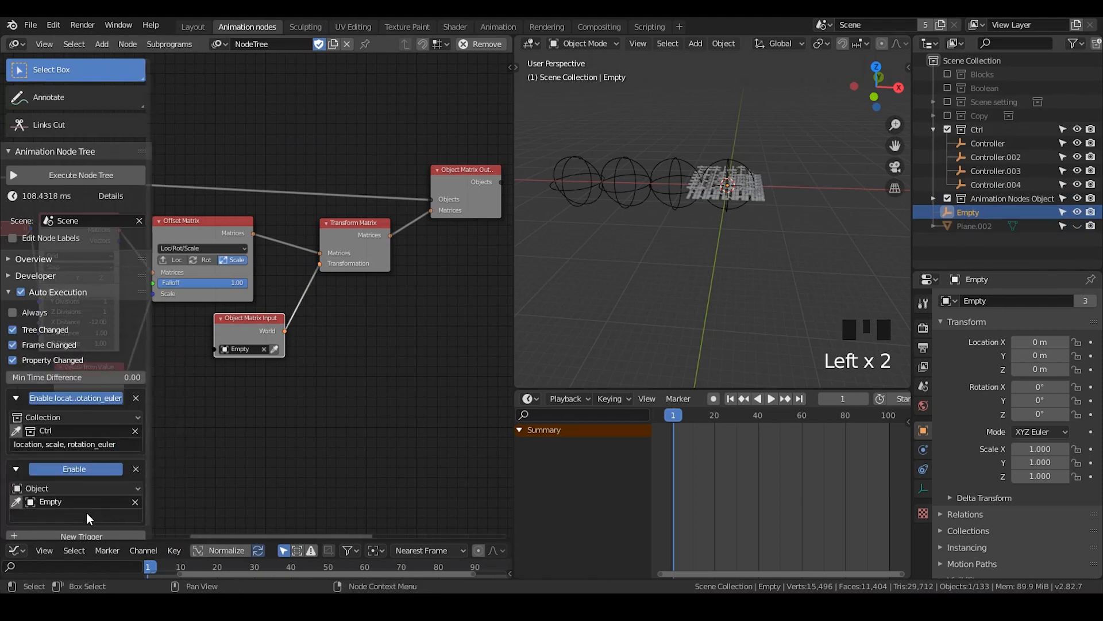
{"action": "left_click", "coordinate": [89, 515]}
{"action": "key", "text": "ctrl+v"}
{"action": "key", "text": "Return"}
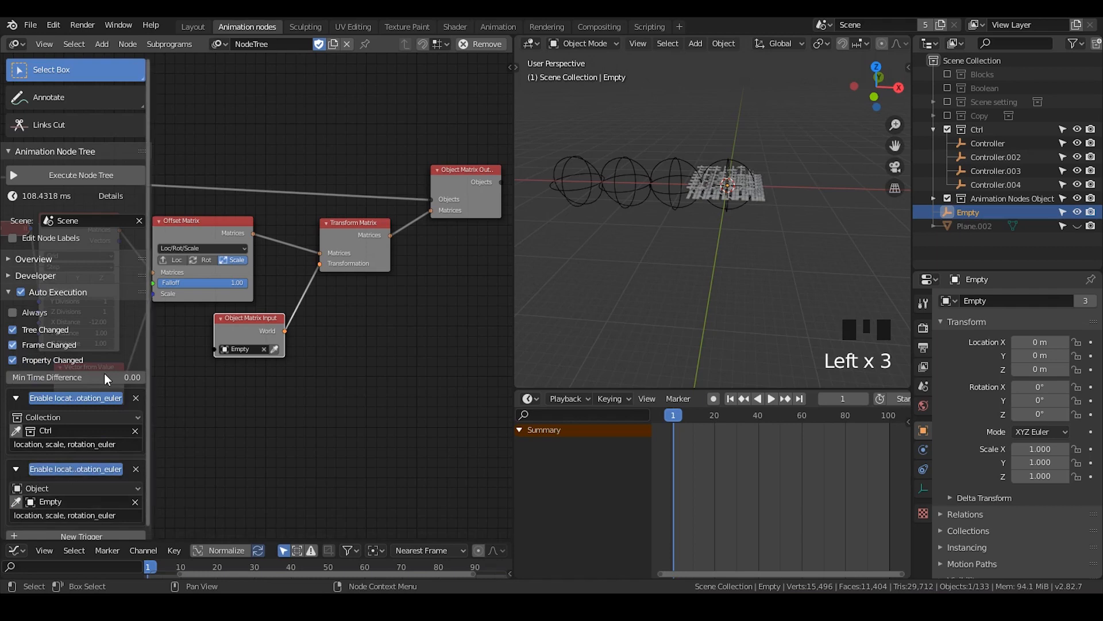
{"action": "key", "text": "t"}
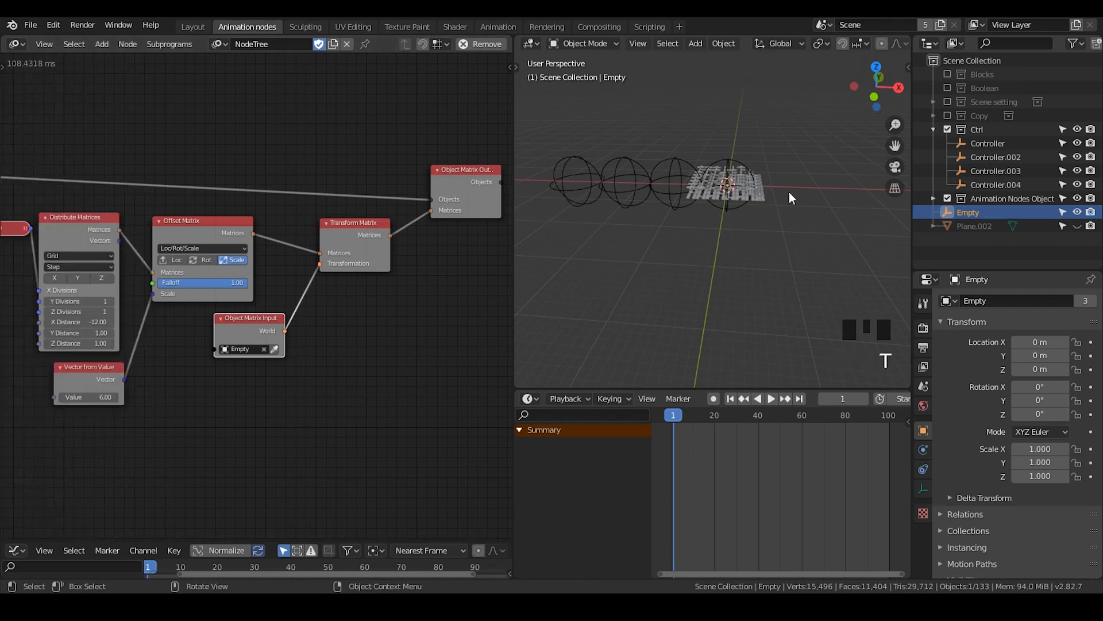
Move the Empty along the X axis to about 10.17 m to test how the controllers affect the tiles
{"action": "left_click", "coordinate": [989, 212]}
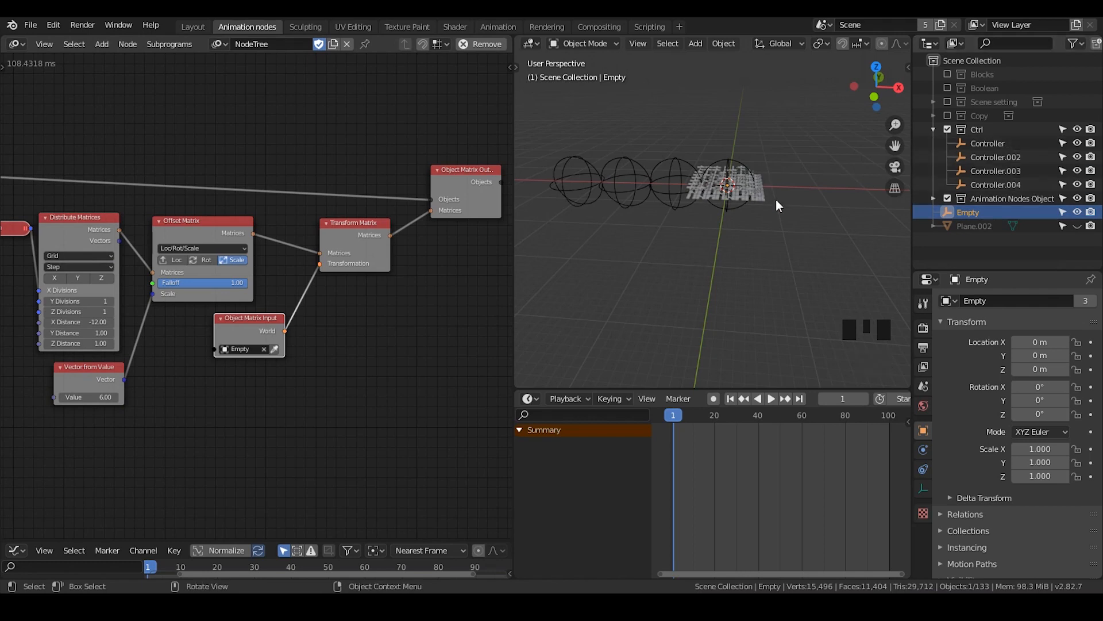
{"action": "key", "text": "g"}
{"action": "key", "text": "x"}
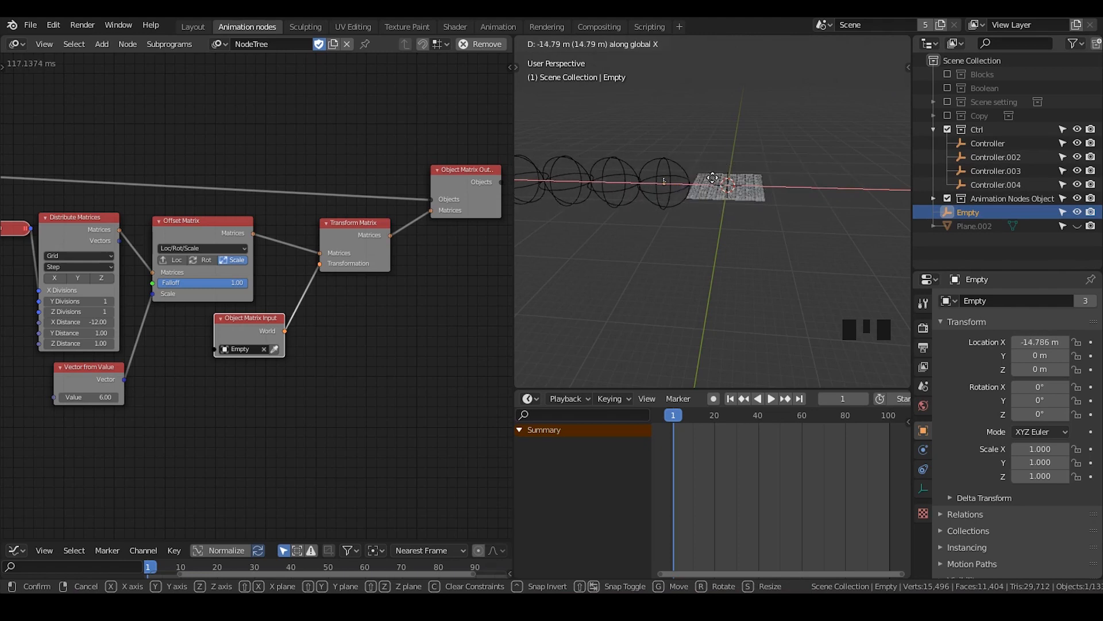
{"action": "left_click", "coordinate": [754, 198]}
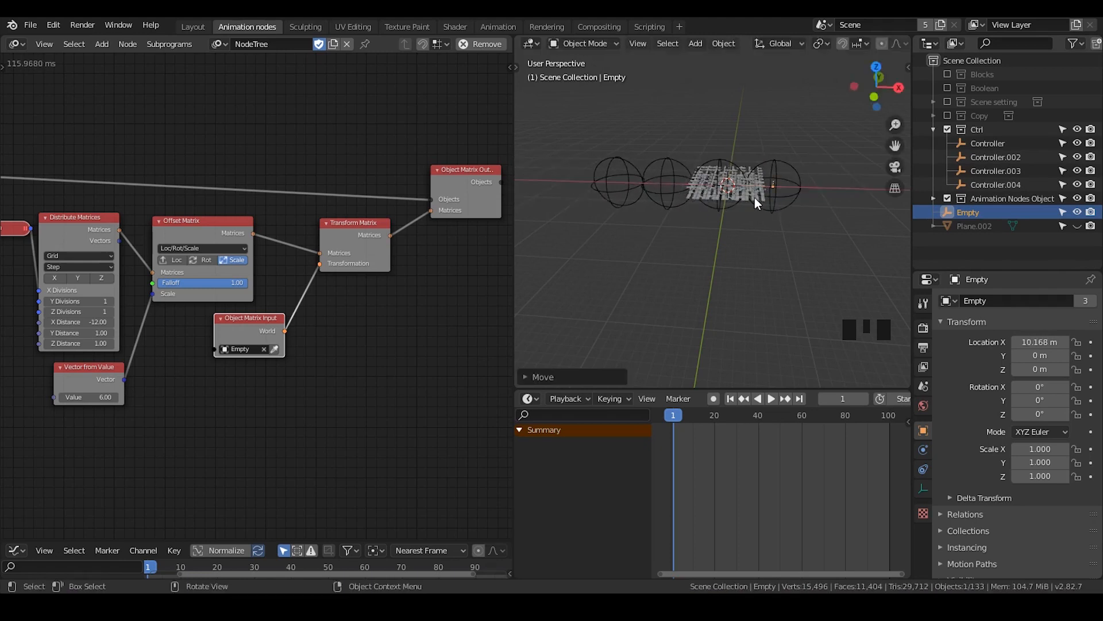
Select Controller.002 and set the Z rotation of the Rot Offset Matrix node to 90°
{"action": "scroll", "coordinate": [754, 198], "scroll_direction": "up", "scroll_amount": 5}
{"action": "middle_click_drag", "start_coordinate": [753, 185], "coordinate": [718, 126], "text": "shift"}
{"action": "left_click", "coordinate": [701, 109]}
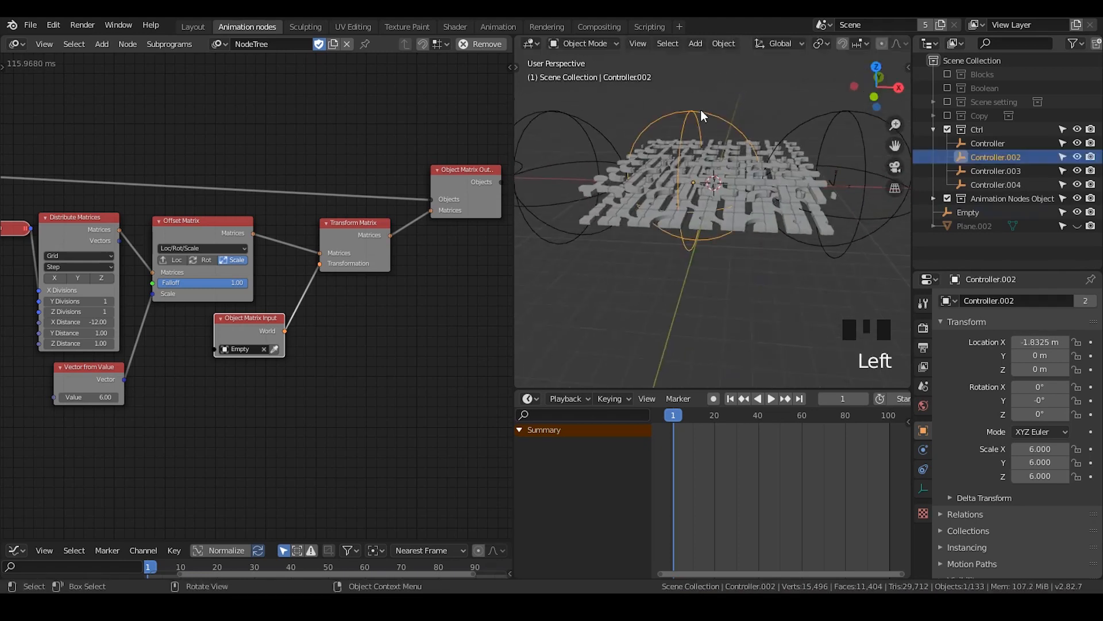
{"action": "middle_click_drag", "start_coordinate": [264, 173], "coordinate": [325, 192]}
{"action": "left_click", "coordinate": [324, 178]}
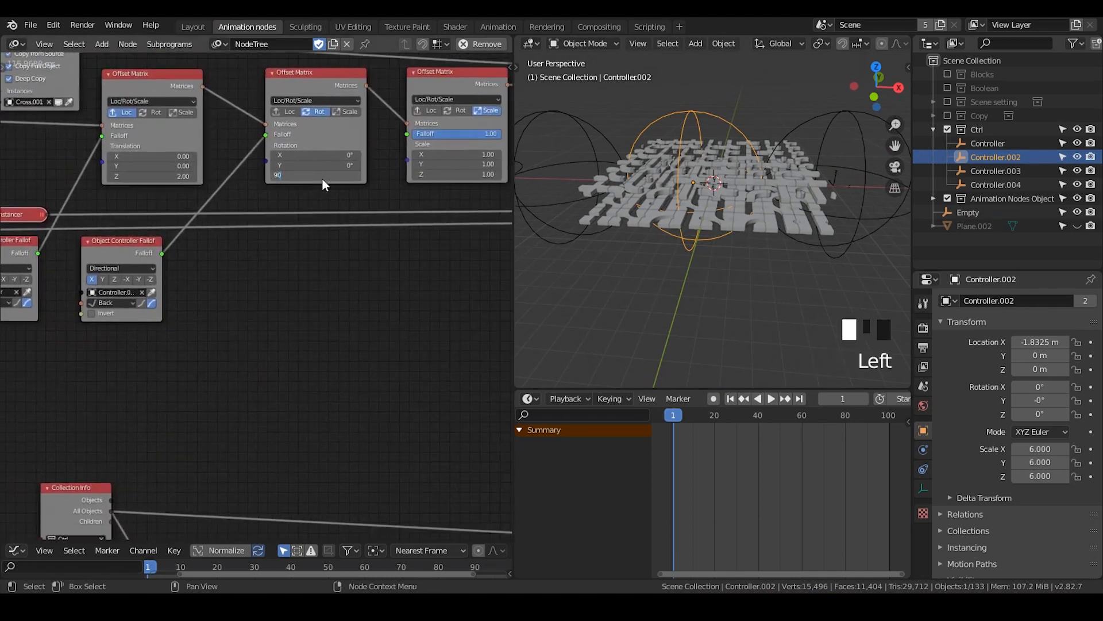
{"action": "type", "text": "90"}
{"action": "key", "text": "Return"}
{"action": "middle_click_drag", "start_coordinate": [736, 173], "coordinate": [684, 164]}
{"action": "scroll", "coordinate": [747, 213], "scroll_direction": "down", "scroll_amount": 2}
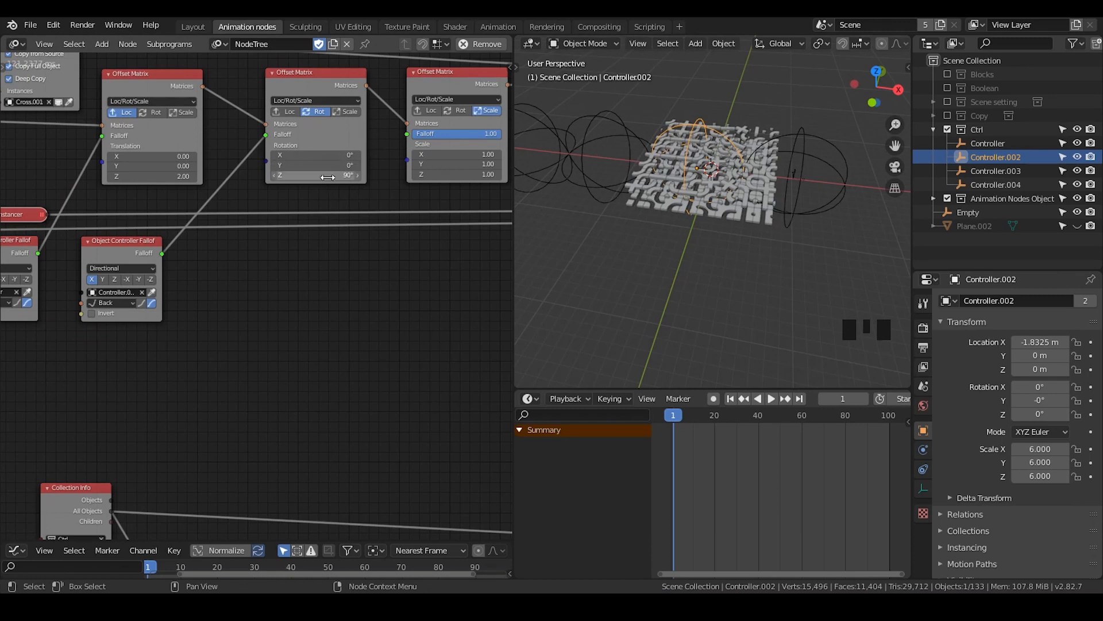
Scrub the timeline to frame 56 to preview the motion and return to frame 1
{"action": "middle_click_drag", "start_coordinate": [434, 279], "coordinate": [343, 264]}
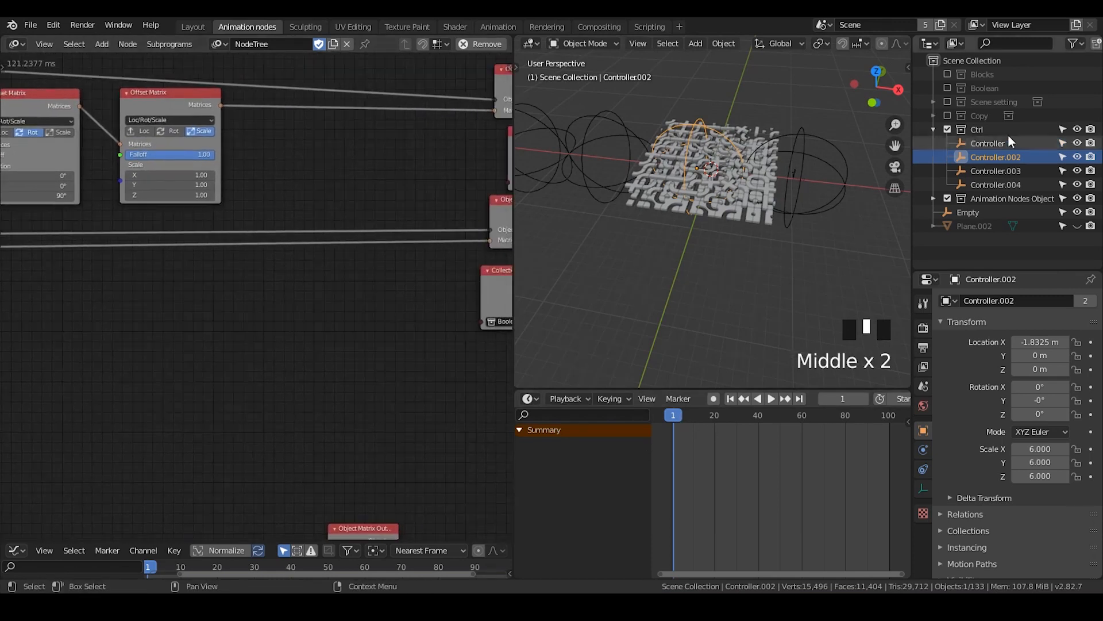
{"action": "middle_click_drag", "start_coordinate": [475, 216], "coordinate": [331, 211]}
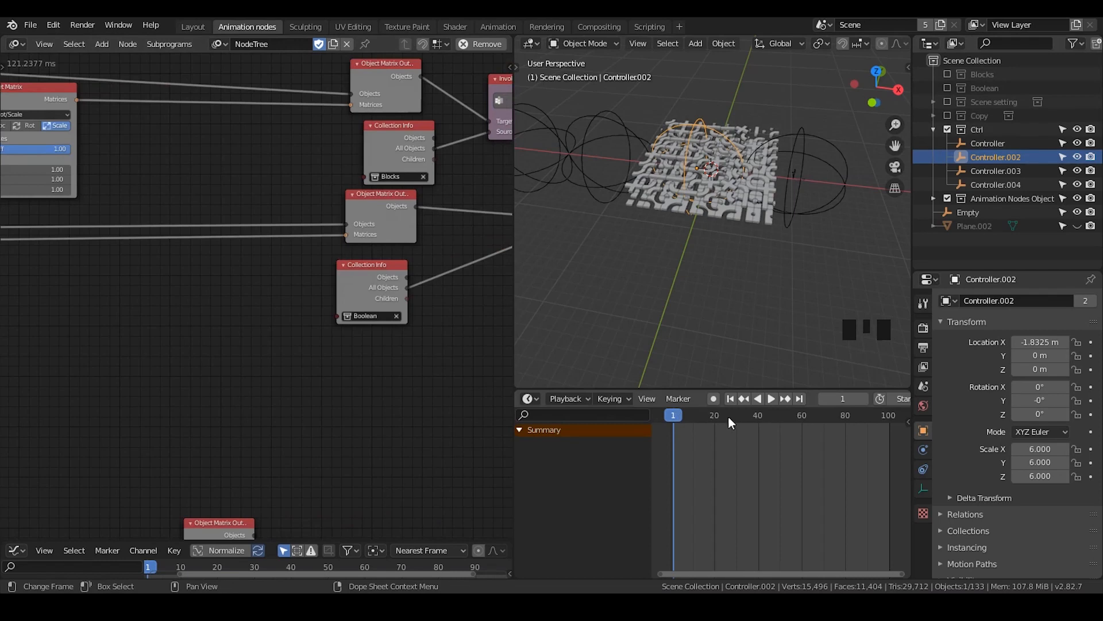
{"action": "left_click_drag", "start_coordinate": [729, 416], "coordinate": [794, 416]}
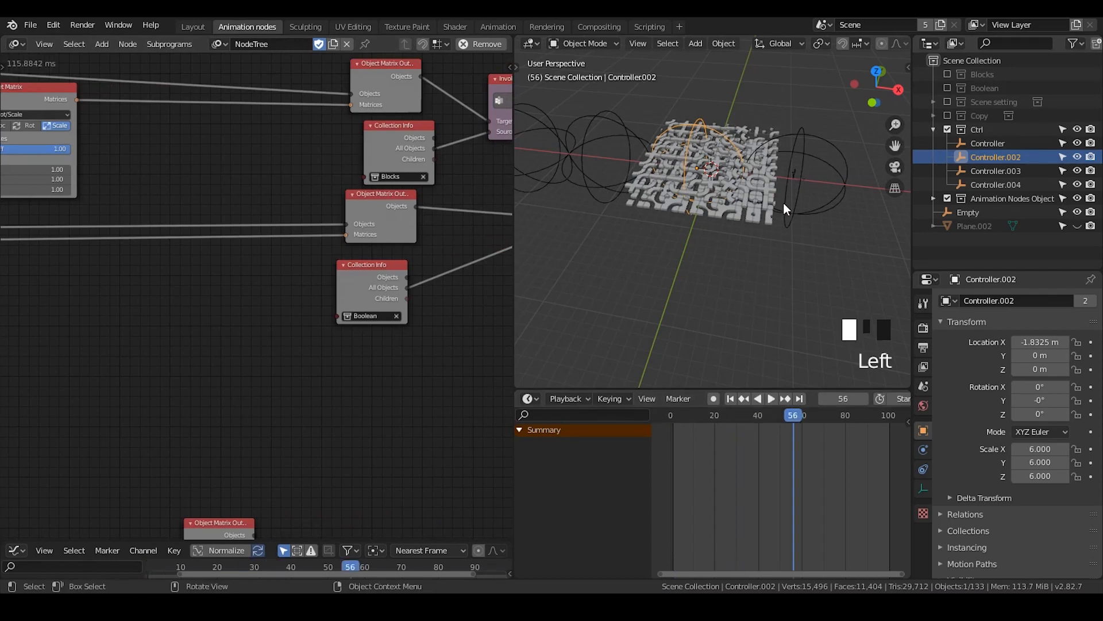
{"action": "left_click", "coordinate": [731, 398]}
Clear the Empty's location, set its X location to -14 m and keyframe the location at frame 1
{"action": "left_click", "coordinate": [977, 212]}
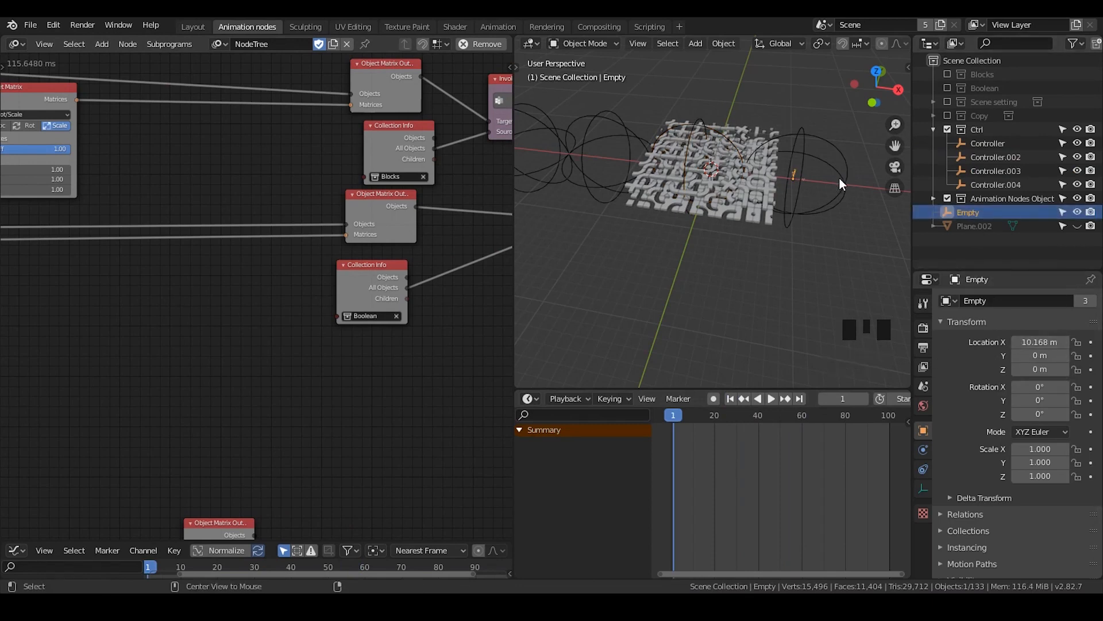
{"action": "key", "text": "alt+g"}
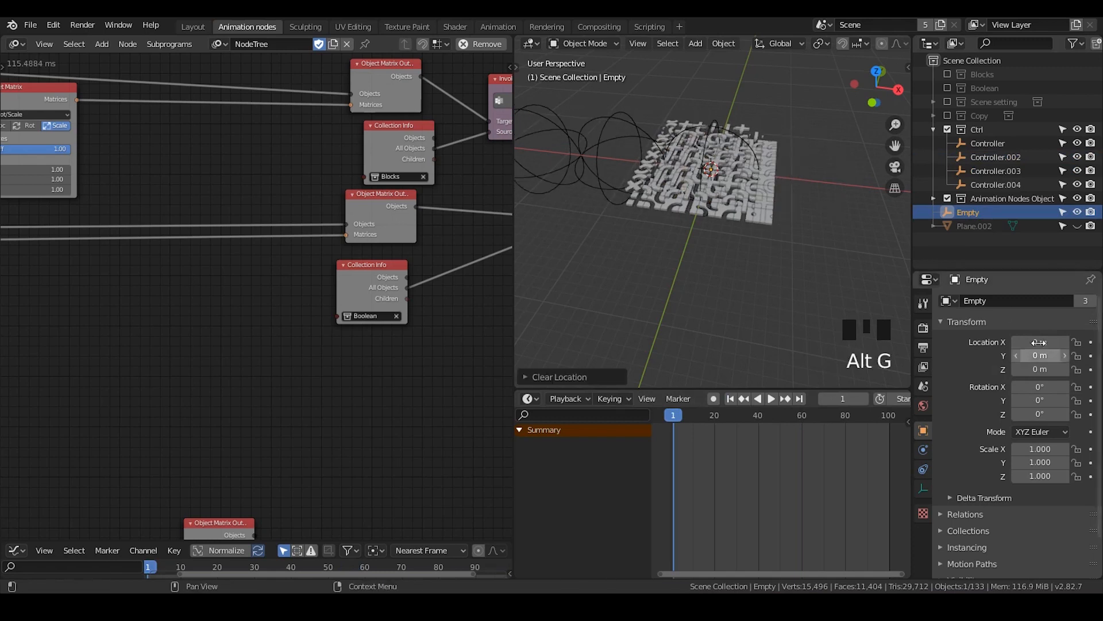
{"action": "key", "text": "i"}
{"action": "key", "text": "g"}
{"action": "key", "text": "x"}
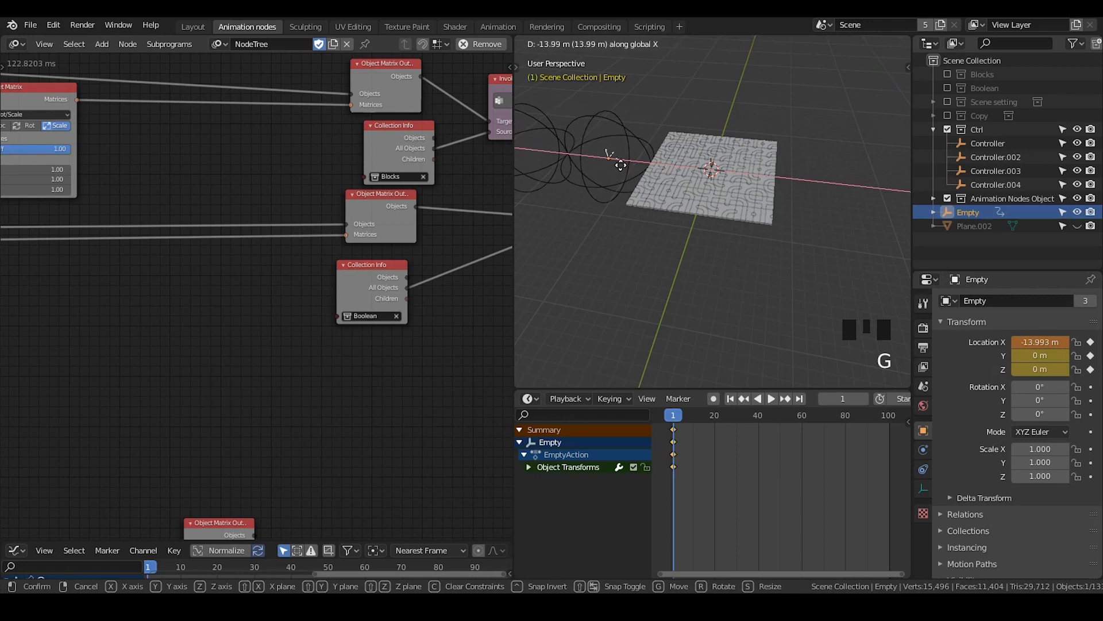
{"action": "left_click", "coordinate": [655, 159]}
{"action": "left_click", "coordinate": [1041, 342]}
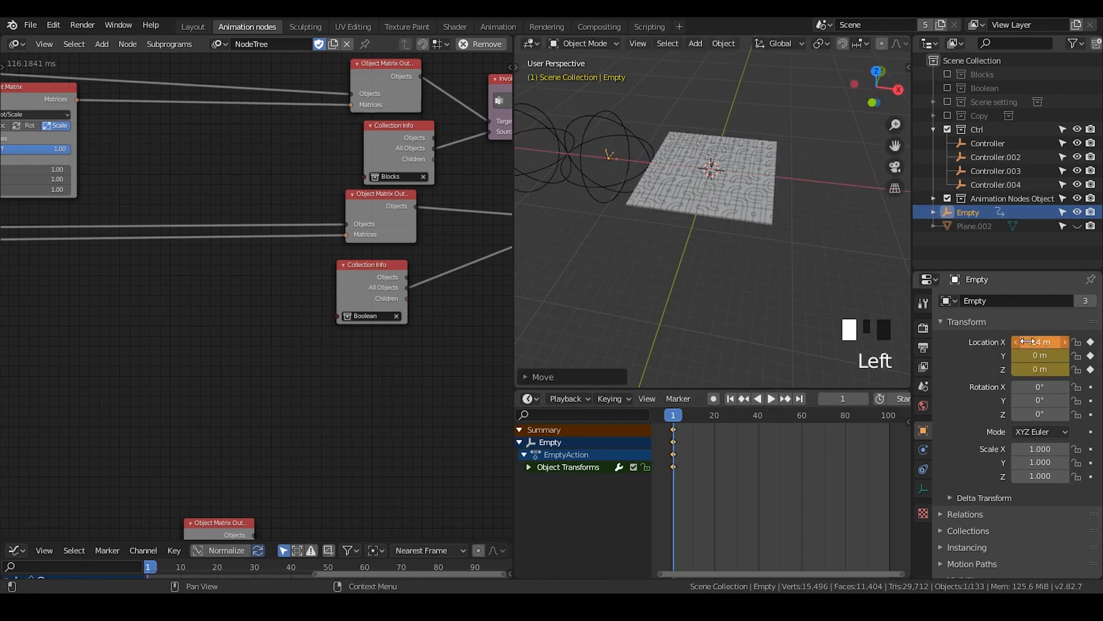
Move the Empty to about 38 m on X at frame 100 and keyframe its location there
{"action": "left_click", "coordinate": [799, 398]}
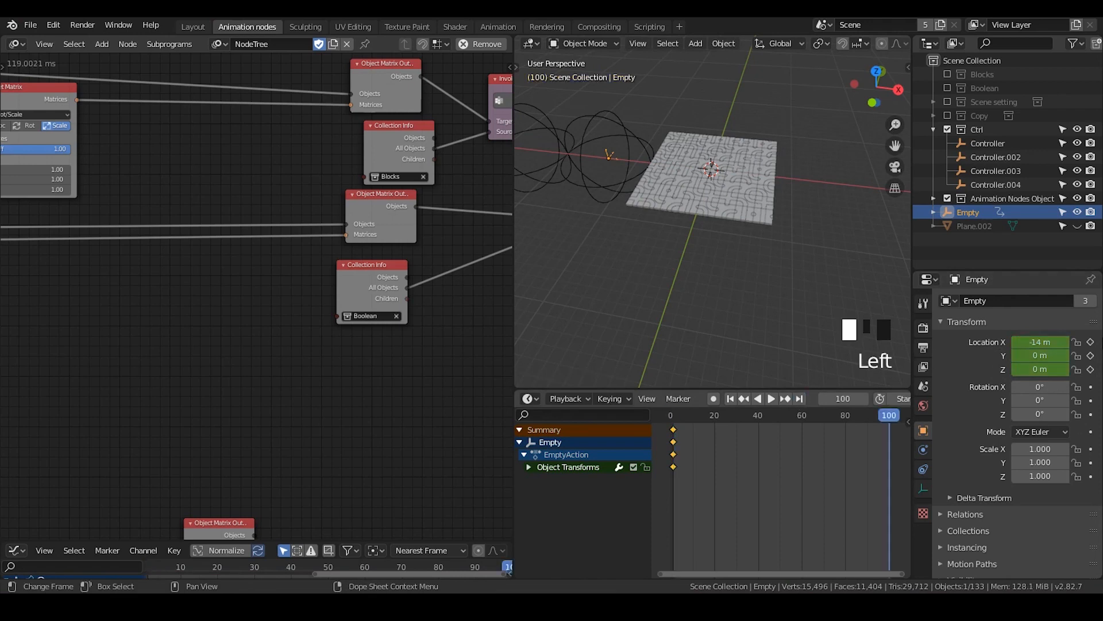
{"action": "left_click", "coordinate": [1044, 342]}
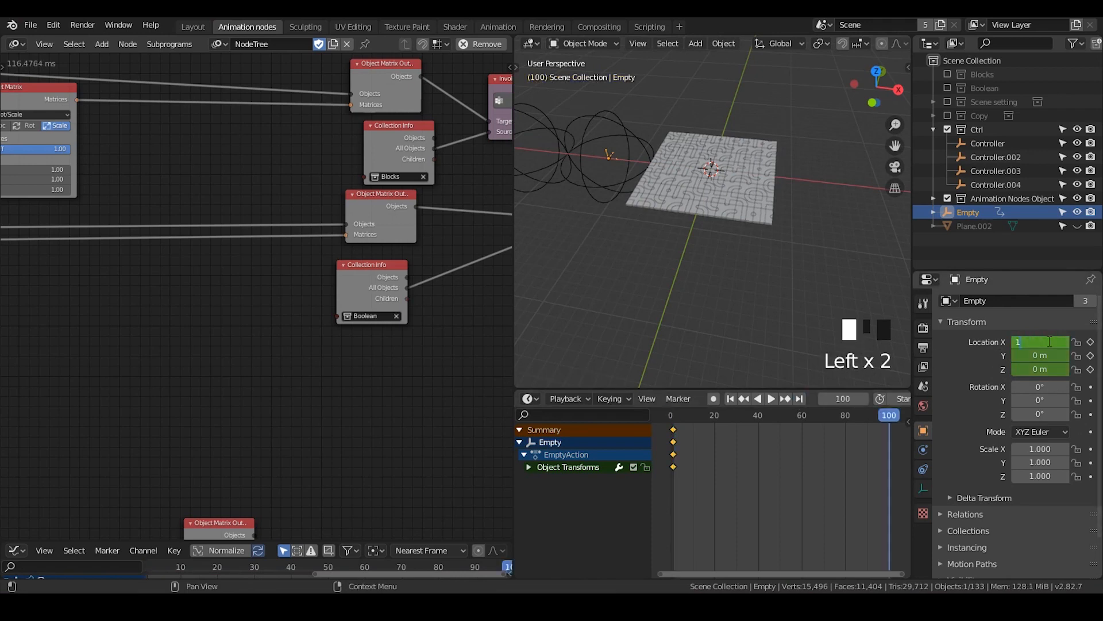
{"action": "type", "text": "4"}
{"action": "key", "text": "Return"}
{"action": "scroll", "coordinate": [888, 273], "scroll_direction": "down", "scroll_amount": 3}
{"action": "key", "text": "g"}
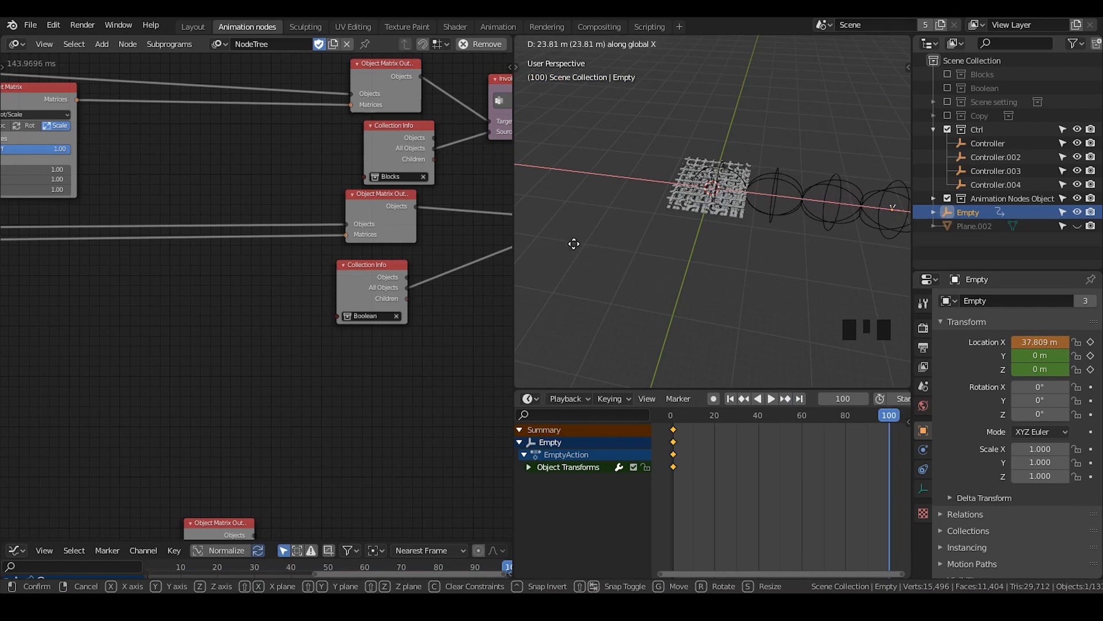
{"action": "left_click", "coordinate": [573, 245]}
{"action": "key", "text": "i"}
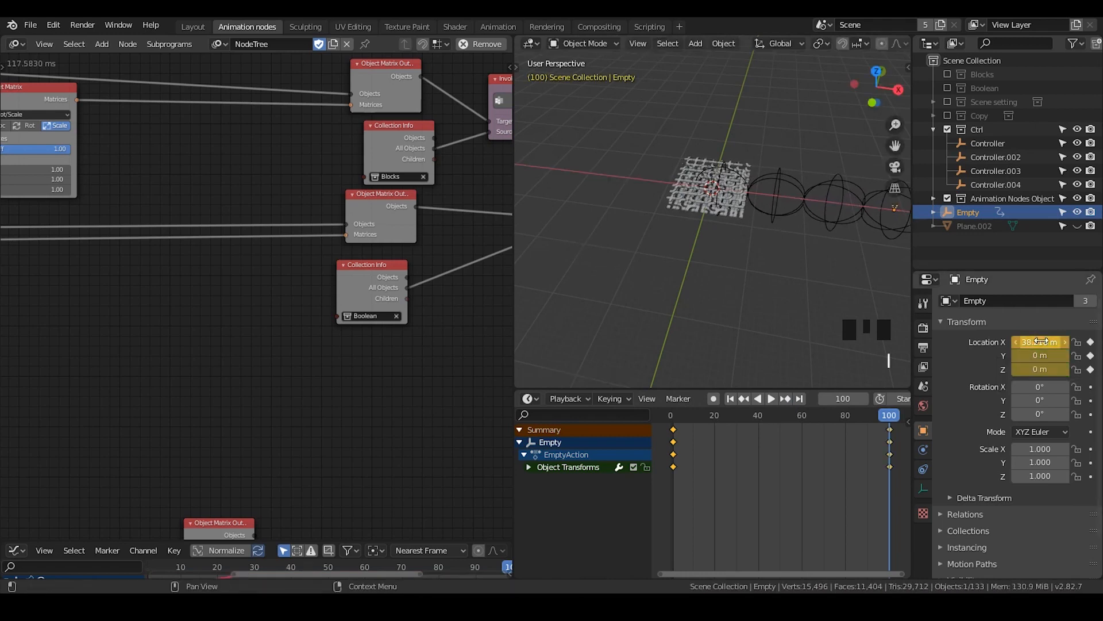
Reselect the Empty and enlarge the timeline and node editor areas, bringing the Offset Matrix nodes back into the node editor
{"action": "left_click", "coordinate": [1009, 187]}
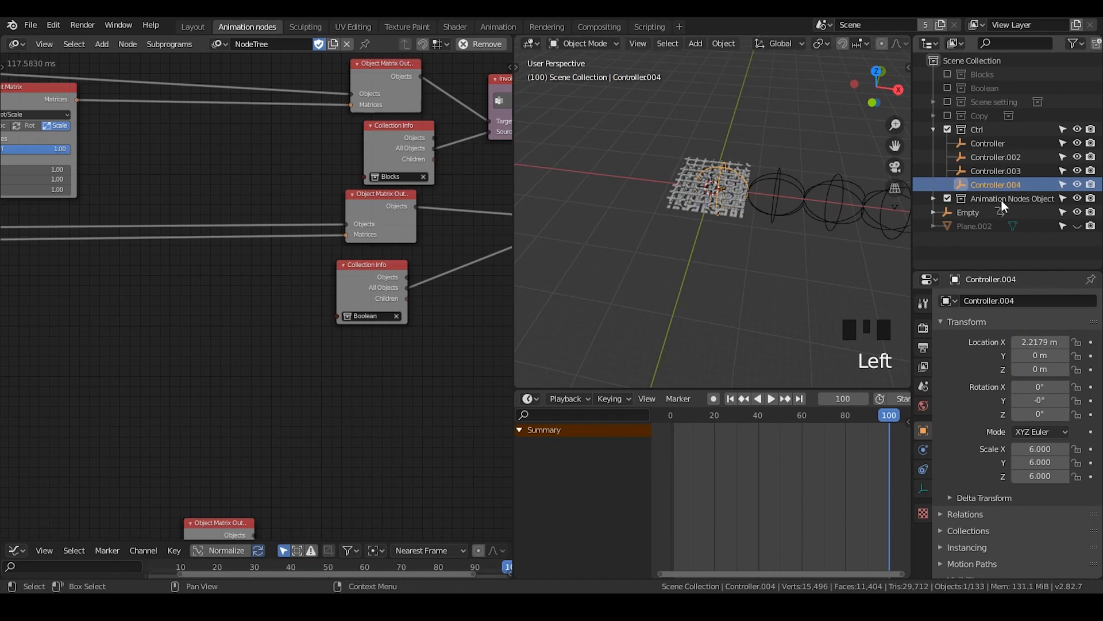
{"action": "left_click", "coordinate": [988, 210]}
{"action": "middle_click_drag", "start_coordinate": [777, 238], "coordinate": [701, 220], "text": "shift"}
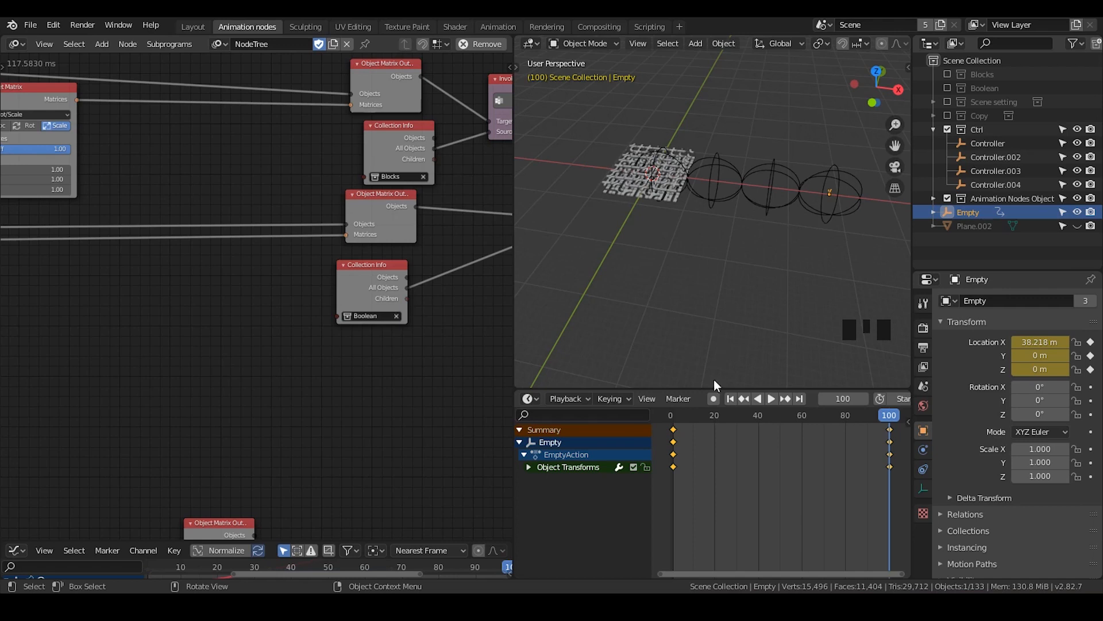
{"action": "left_click_drag", "start_coordinate": [669, 389], "coordinate": [670, 339]}
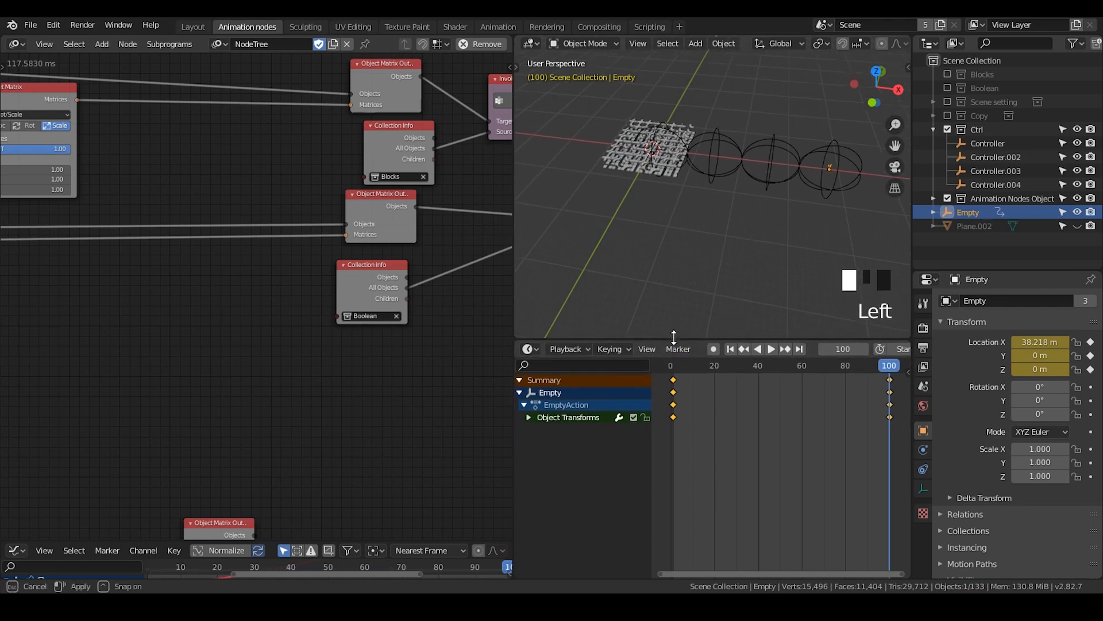
{"action": "left_click_drag", "start_coordinate": [514, 195], "coordinate": [610, 199]}
{"action": "middle_click_drag", "start_coordinate": [171, 261], "coordinate": [372, 263]}
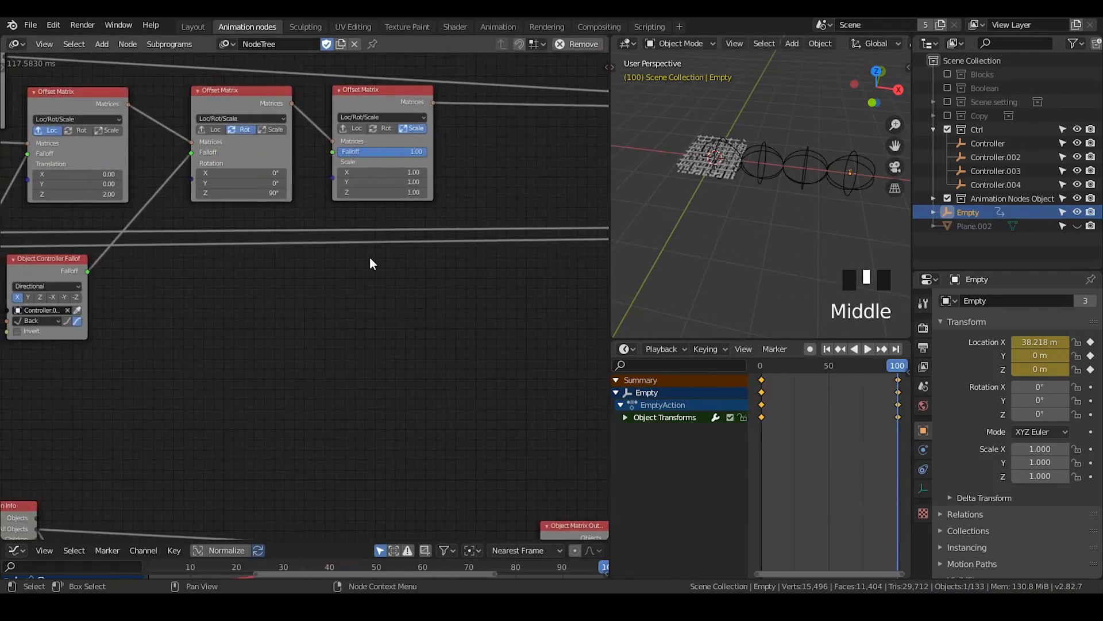
Exclude the Ctrl collection from the view layer to clear the controllers from the tile grid
{"action": "left_click", "coordinate": [385, 105]}
{"action": "middle_click_drag", "start_coordinate": [262, 190], "coordinate": [183, 272]}
{"action": "middle_click_drag", "start_coordinate": [711, 216], "coordinate": [782, 77], "text": "shift"}
{"action": "scroll", "coordinate": [783, 250], "scroll_direction": "up", "scroll_amount": 4}
{"action": "scroll", "coordinate": [767, 212], "scroll_direction": "up", "scroll_amount": 2}
{"action": "left_click", "coordinate": [743, 161]}
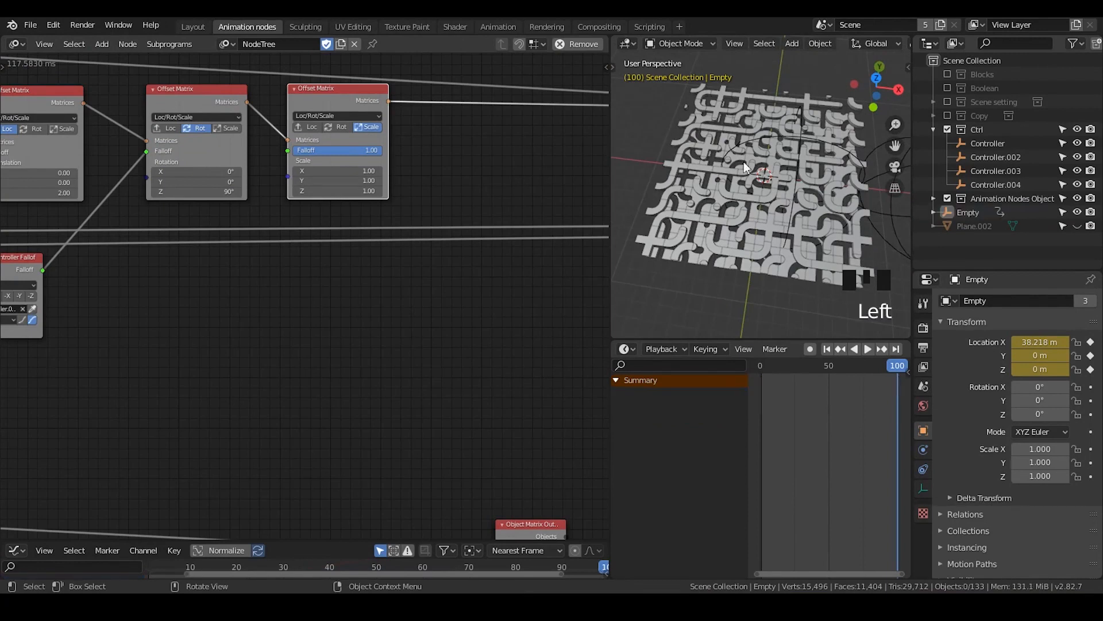
{"action": "left_click", "coordinate": [731, 146]}
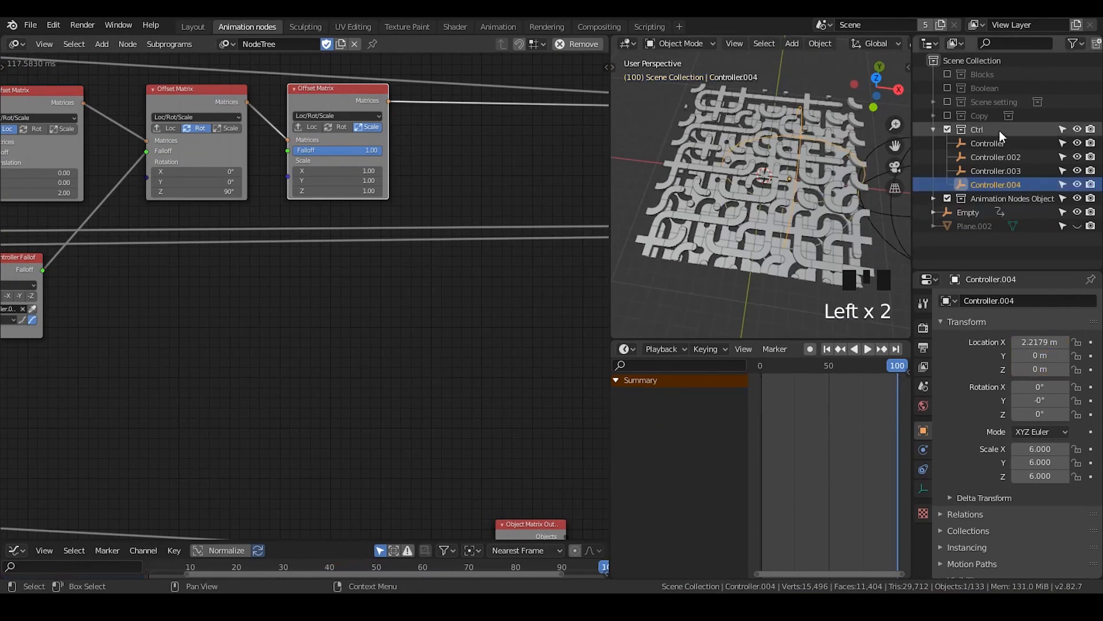
{"action": "left_click", "coordinate": [947, 129]}
{"action": "scroll", "coordinate": [764, 190], "scroll_direction": "up", "scroll_amount": 3}
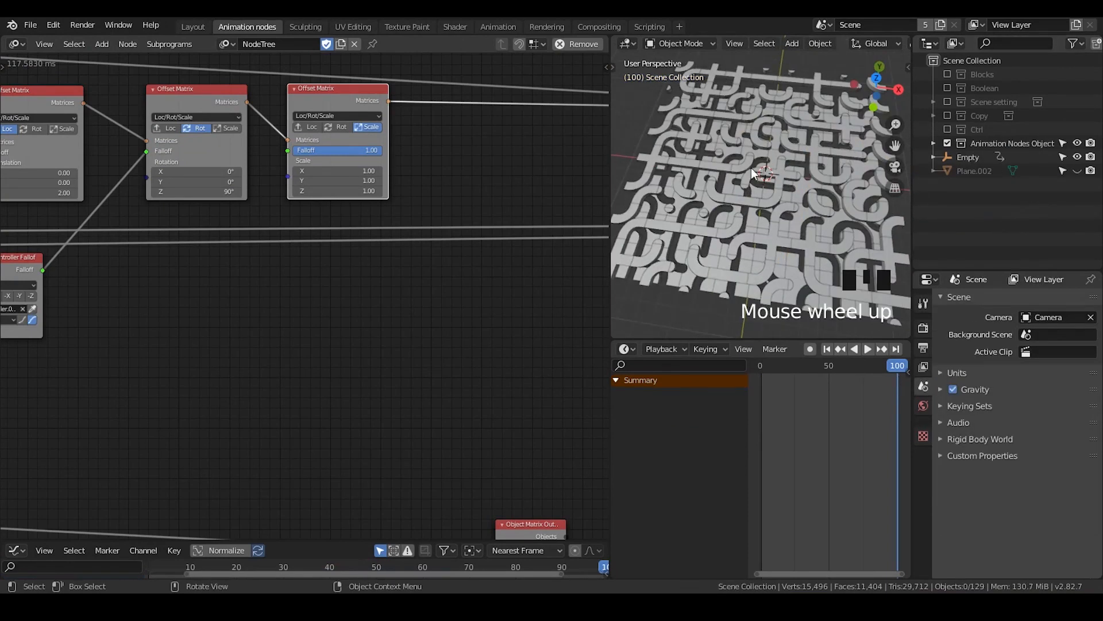
Select four cross tiles on the grid to examine how their patterns are oriented next to each other
{"action": "left_click", "coordinate": [717, 169]}
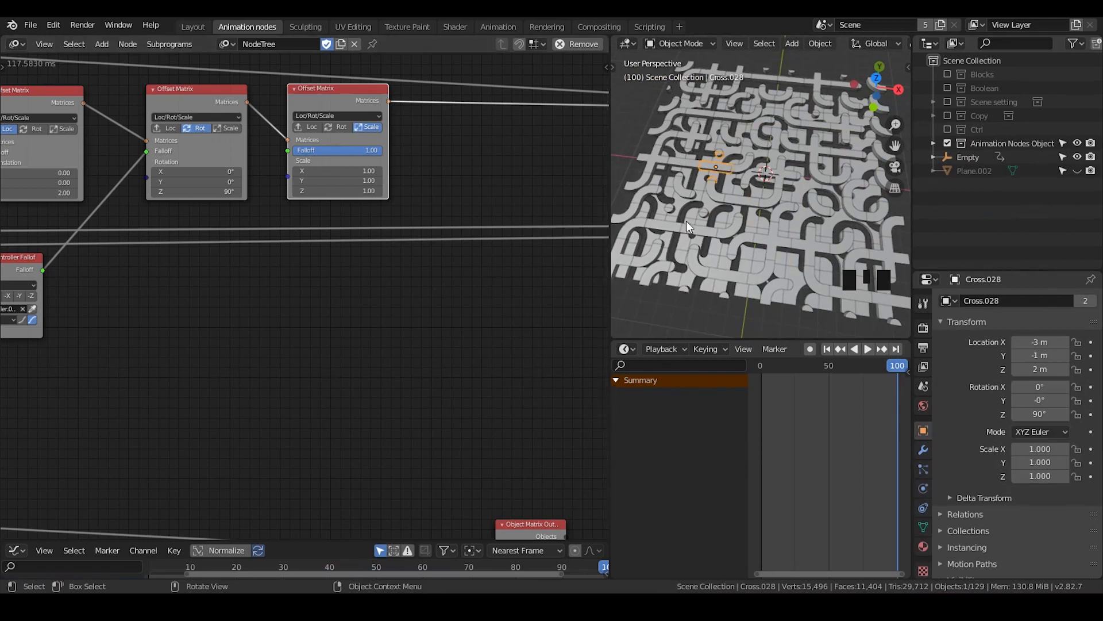
{"action": "left_click", "coordinate": [665, 224], "text": "shift"}
{"action": "left_click", "coordinate": [701, 229], "text": "shift"}
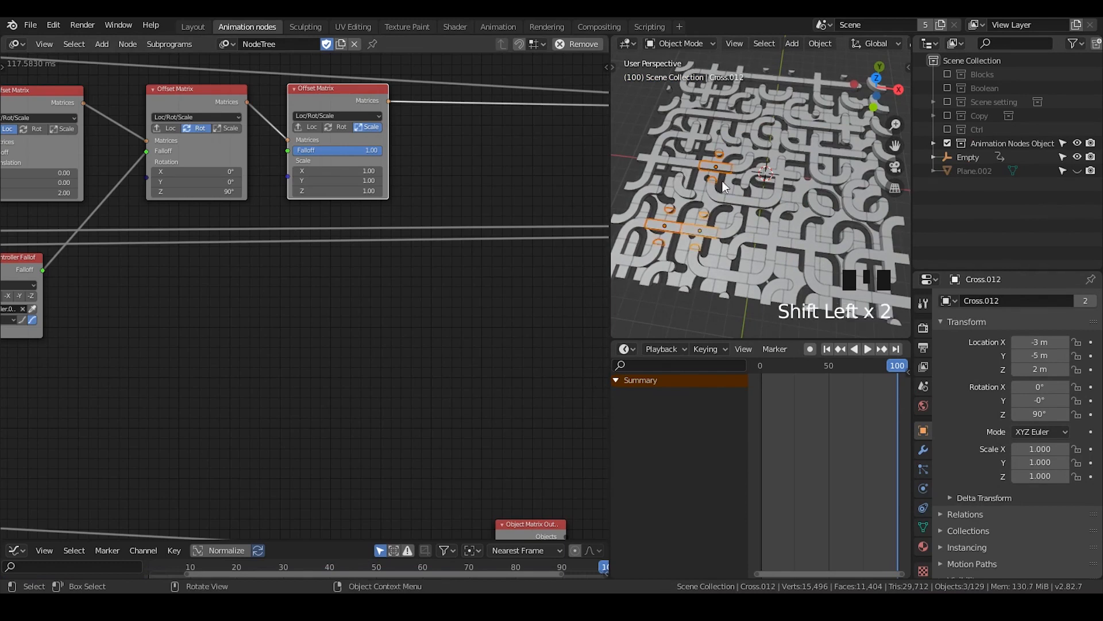
{"action": "left_click", "coordinate": [684, 162], "text": "shift"}
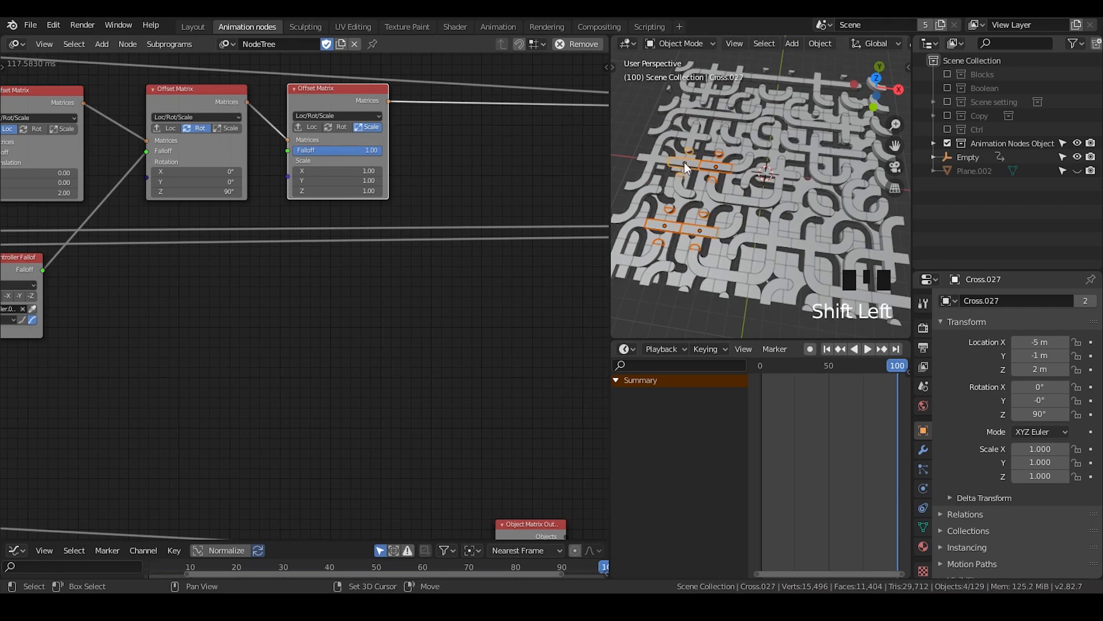
Duplicate the Scale Offset Matrix node, insert it before the blocks' Object Matrix Output, and switch it to Rot only
{"action": "left_click", "coordinate": [488, 222]}
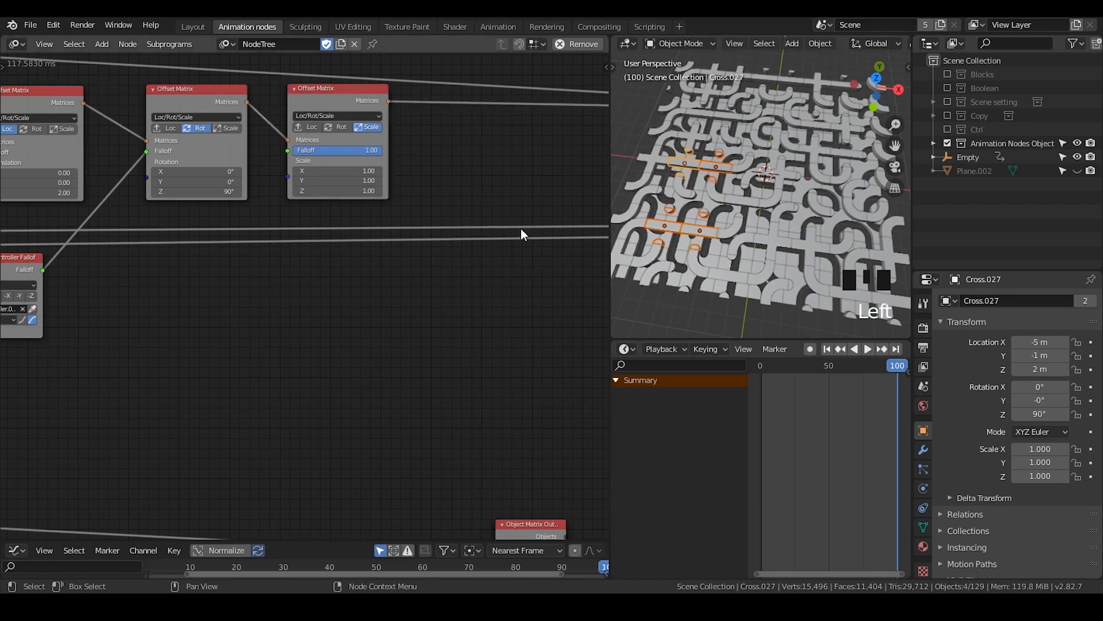
{"action": "middle_click_drag", "start_coordinate": [521, 229], "coordinate": [462, 229]}
{"action": "left_click", "coordinate": [298, 96]}
{"action": "key", "text": "shift+d"}
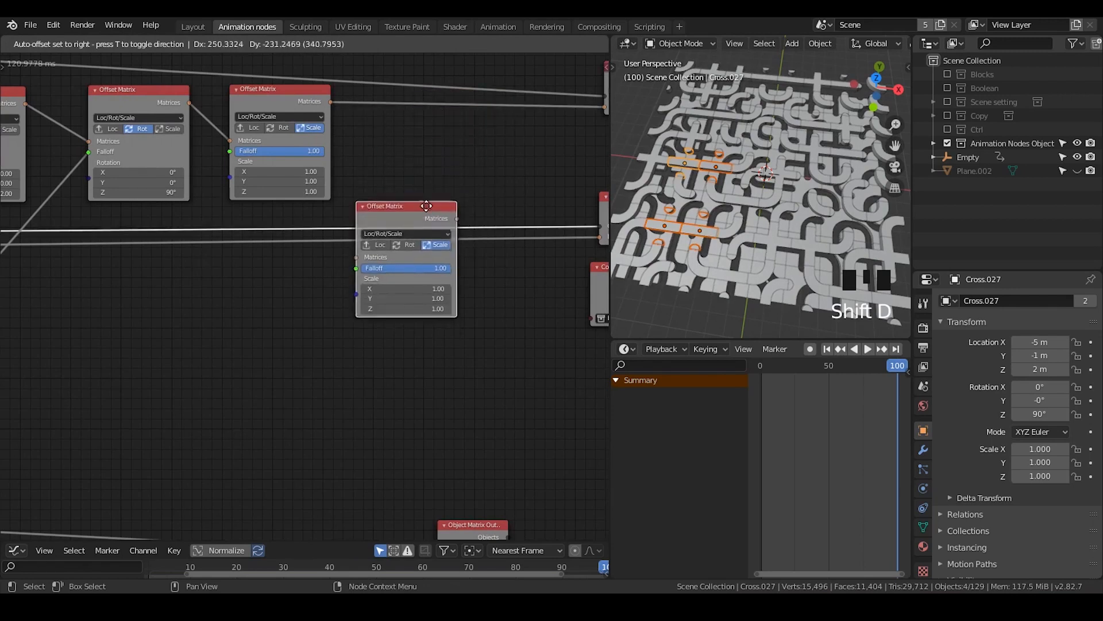
{"action": "left_click", "coordinate": [500, 140]}
{"action": "left_click", "coordinate": [473, 141]}
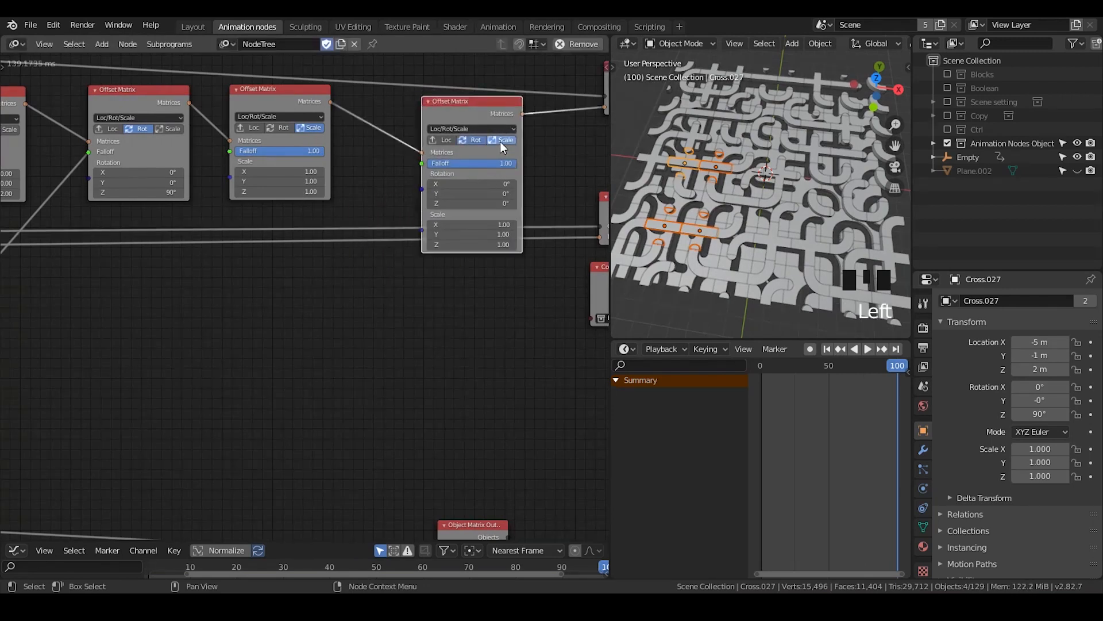
{"action": "left_click", "coordinate": [500, 141]}
{"action": "left_click_drag", "start_coordinate": [486, 113], "coordinate": [504, 108]}
{"action": "middle_click_drag", "start_coordinate": [503, 109], "coordinate": [386, 90]}
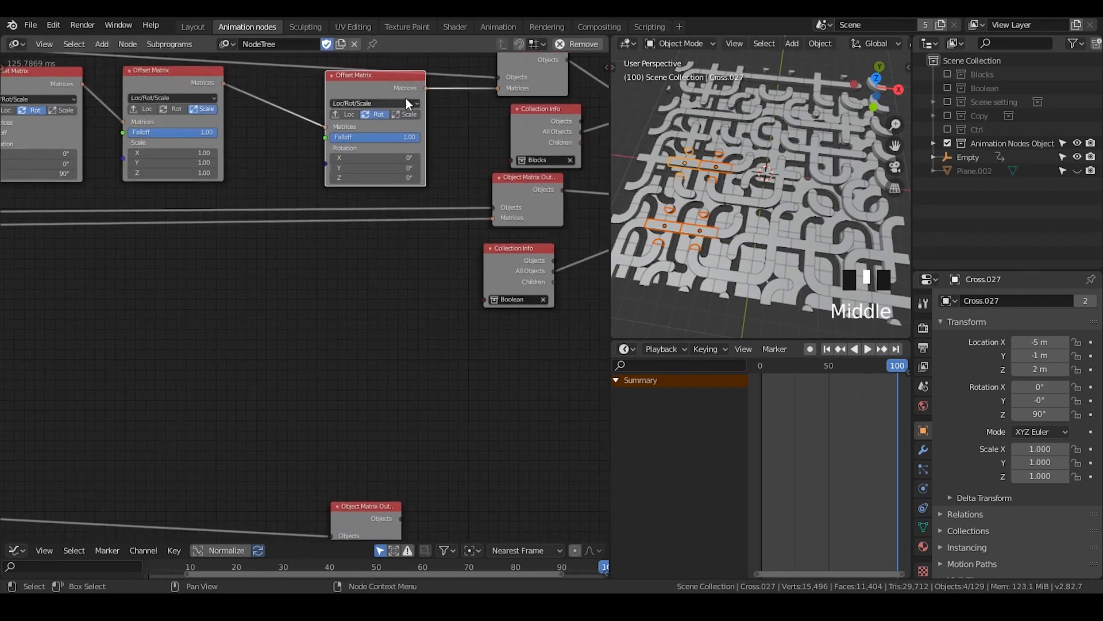
Duplicate the new Rot Offset Matrix node and insert the copy before the Boolean branch's Object Matrix Output
{"action": "key", "text": "shift+d"}
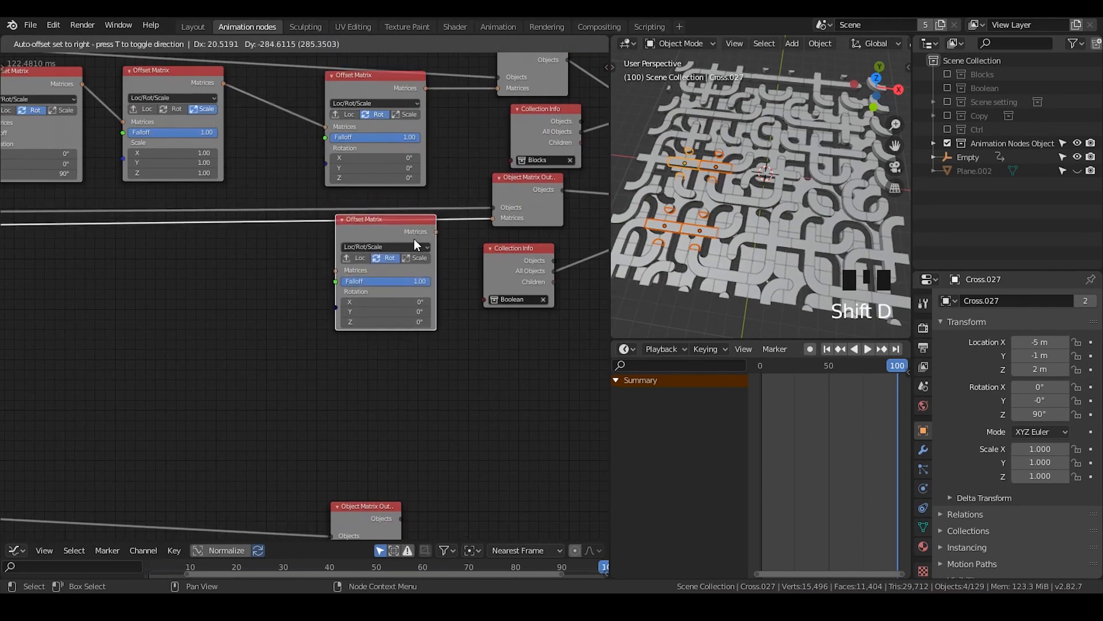
{"action": "left_click", "coordinate": [415, 239]}
{"action": "middle_click_drag", "start_coordinate": [311, 235], "coordinate": [382, 209]}
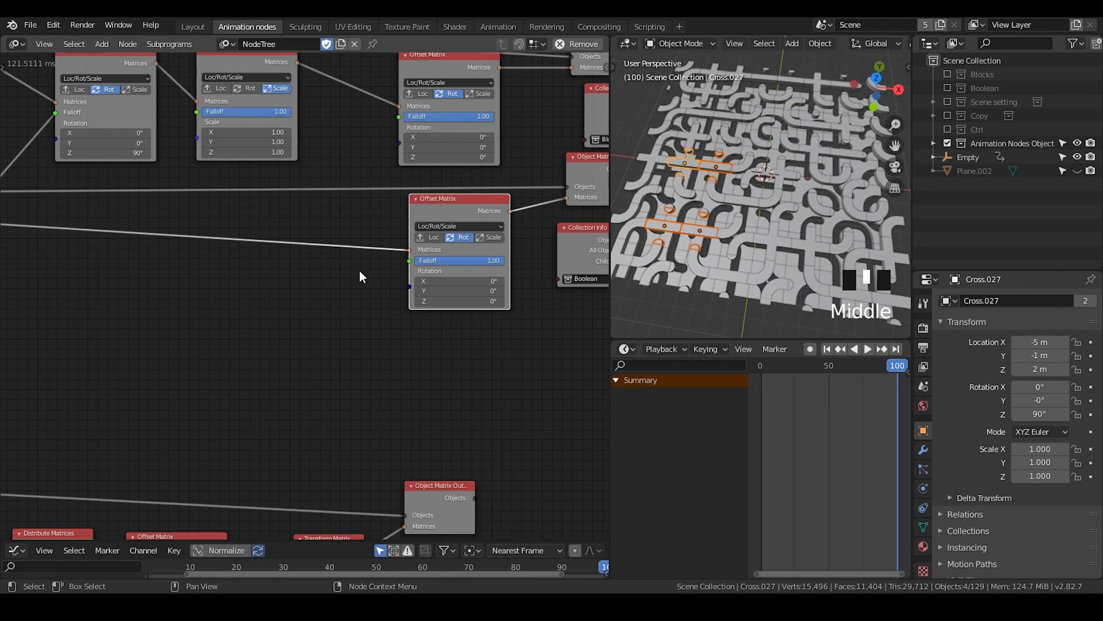
{"action": "middle_click_drag", "start_coordinate": [313, 293], "coordinate": [305, 320]}
{"action": "key", "text": "g"}
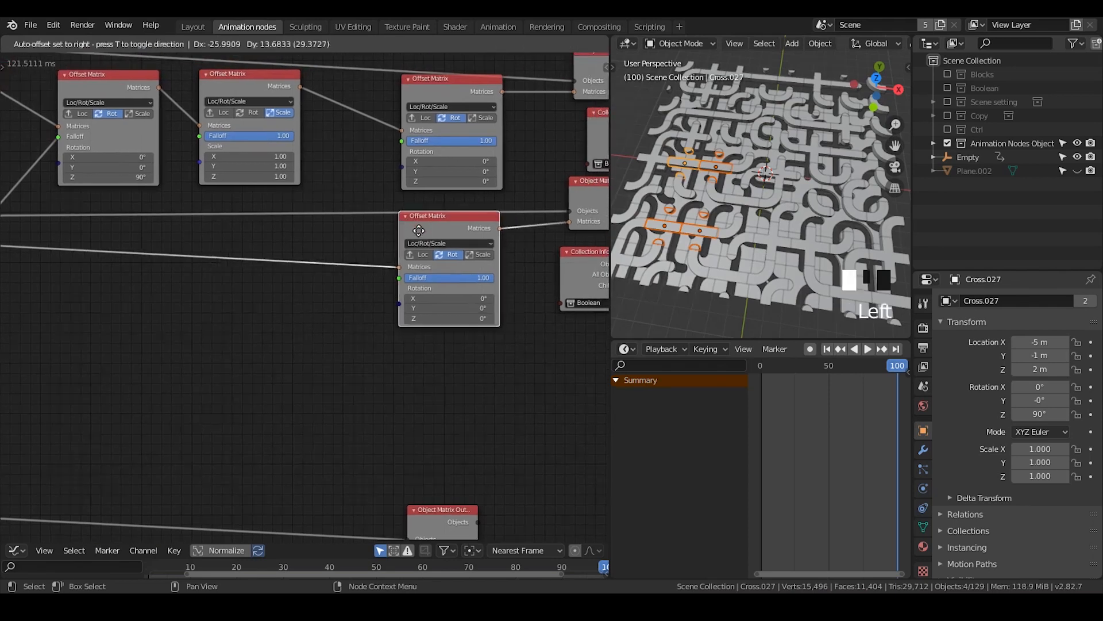
{"action": "left_click", "coordinate": [394, 240]}
Enclose the two new Rot Offset Matrix nodes in a Frame labelled "Random rotation"
{"action": "key", "text": "shift+a"}
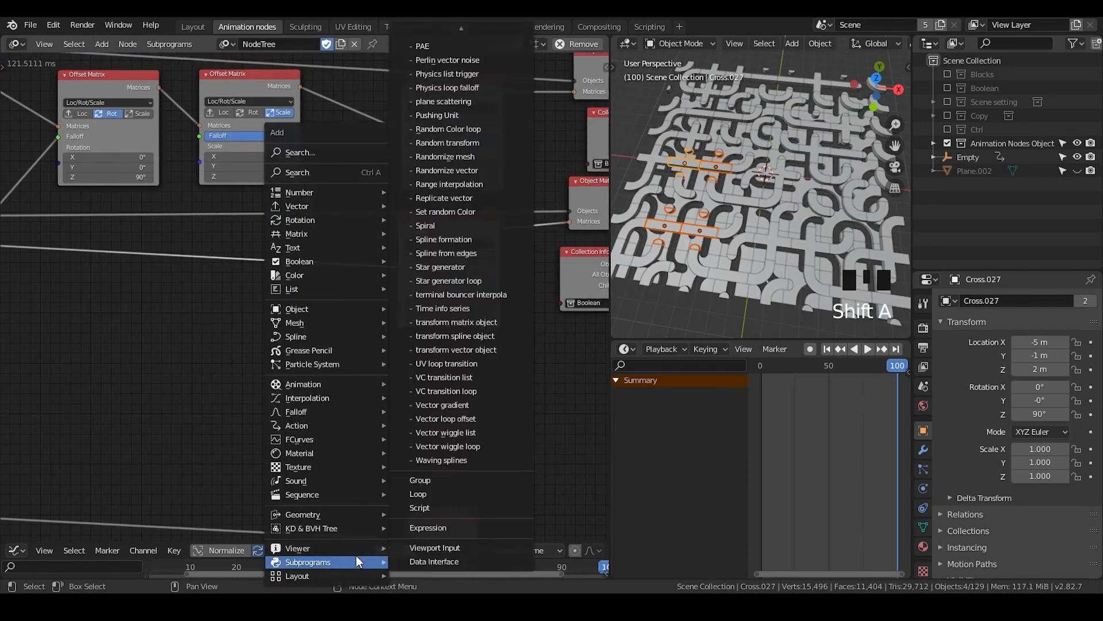
{"action": "mouse_move", "coordinate": [334, 575]}
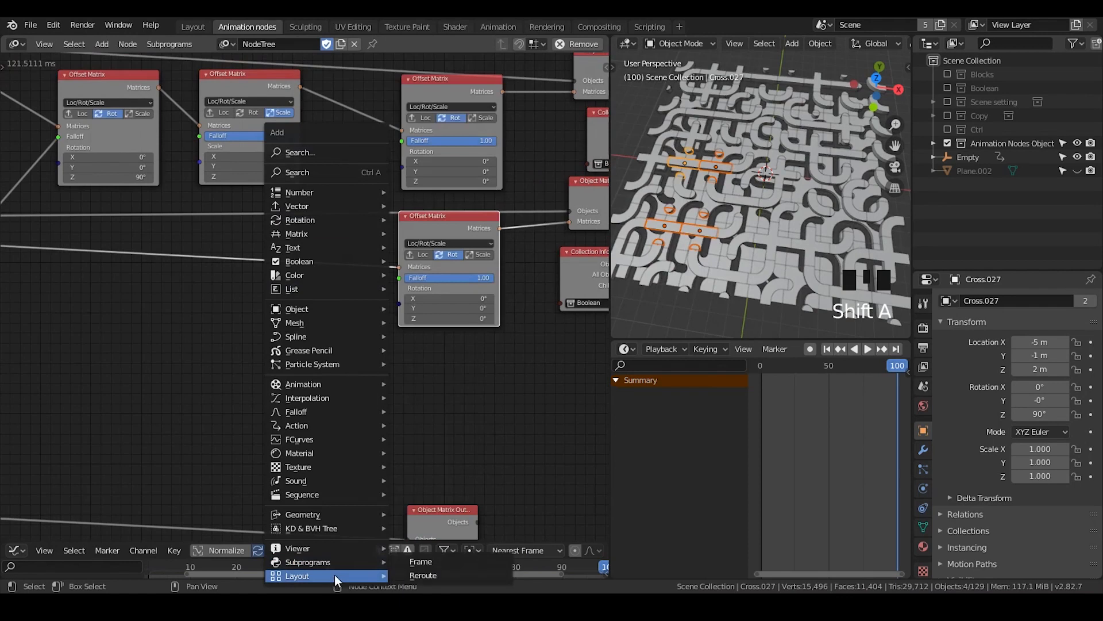
{"action": "left_click", "coordinate": [409, 562]}
{"action": "left_click", "coordinate": [427, 87]}
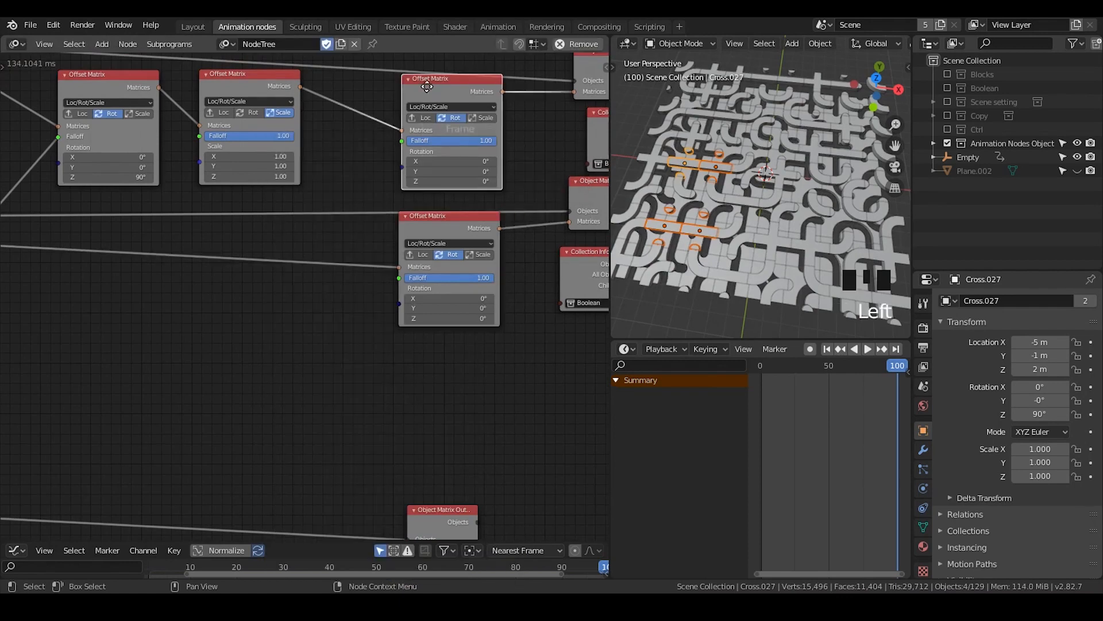
{"action": "key", "text": "g"}
{"action": "left_click", "coordinate": [440, 126]}
{"action": "left_click_drag", "start_coordinate": [440, 125], "coordinate": [430, 98]}
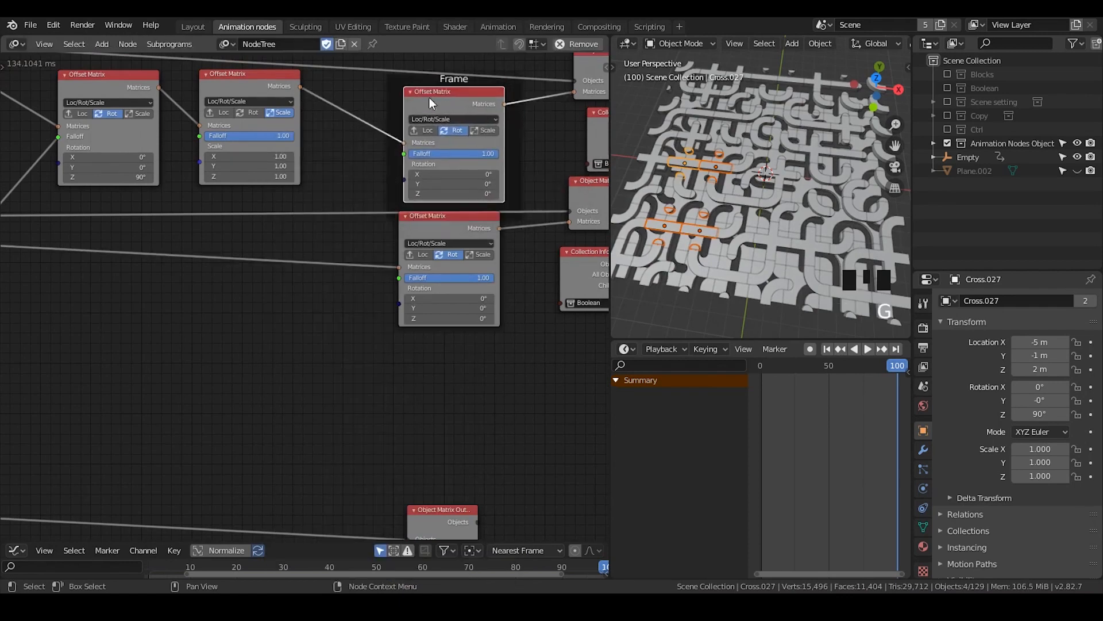
{"action": "left_click_drag", "start_coordinate": [429, 218], "coordinate": [430, 209]}
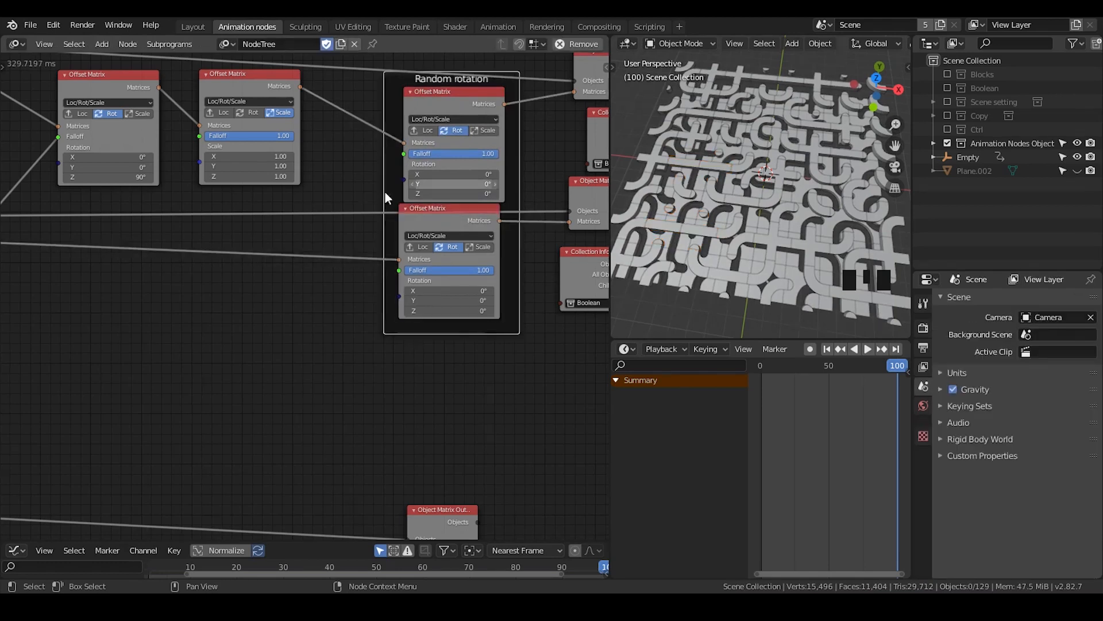
{"action": "left_click", "coordinate": [309, 279]}
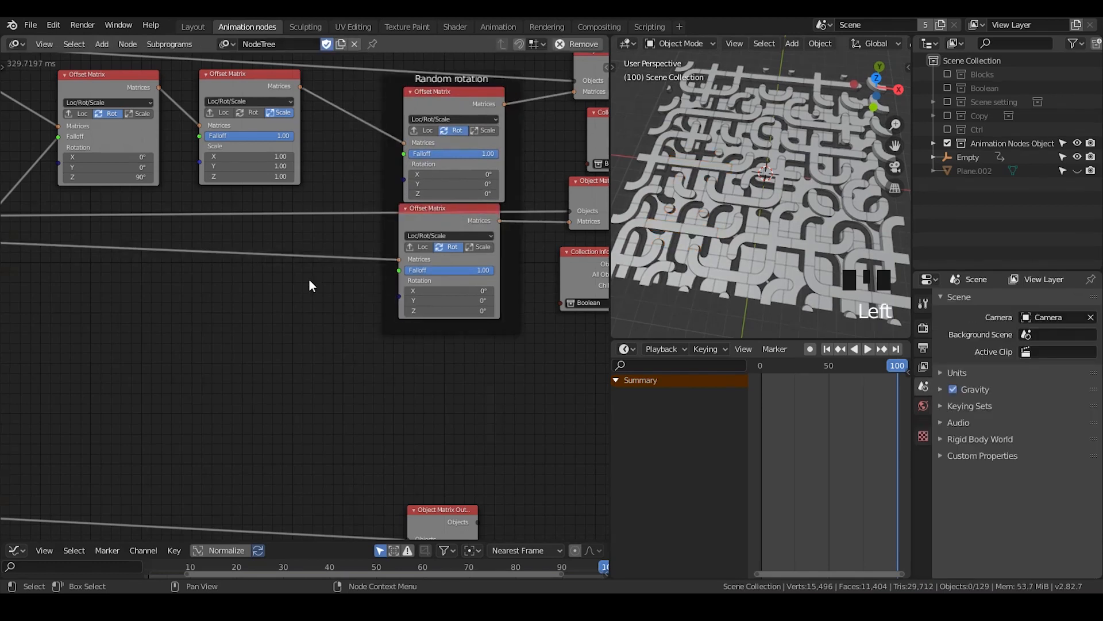
{"action": "left_click", "coordinate": [781, 181]}
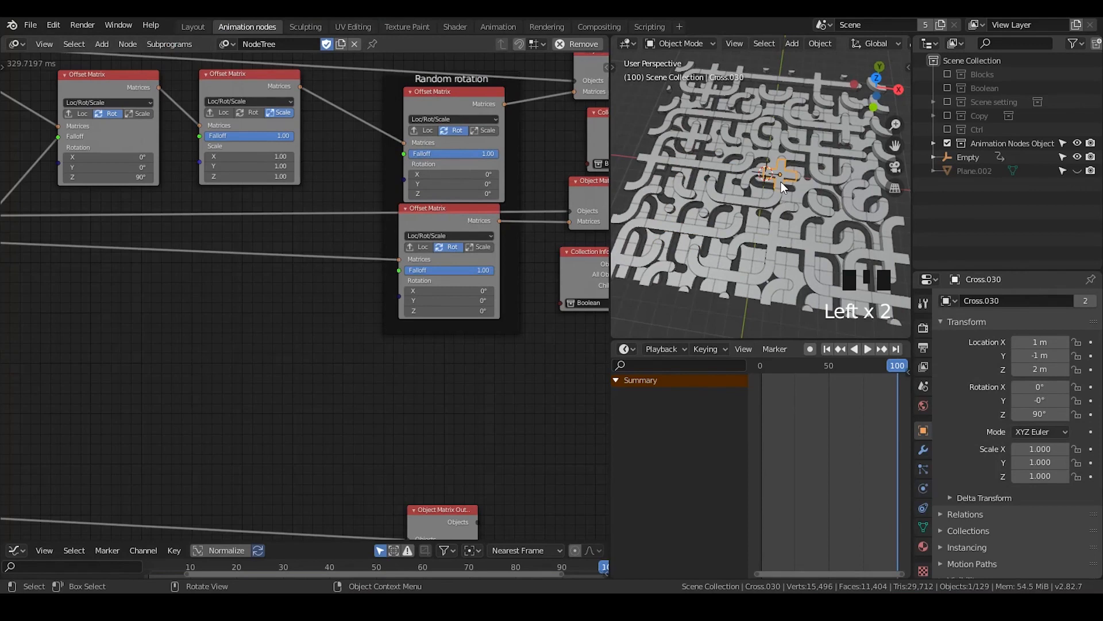
{"action": "left_click", "coordinate": [765, 213]}
{"action": "middle_click_drag", "start_coordinate": [322, 316], "coordinate": [349, 300]}
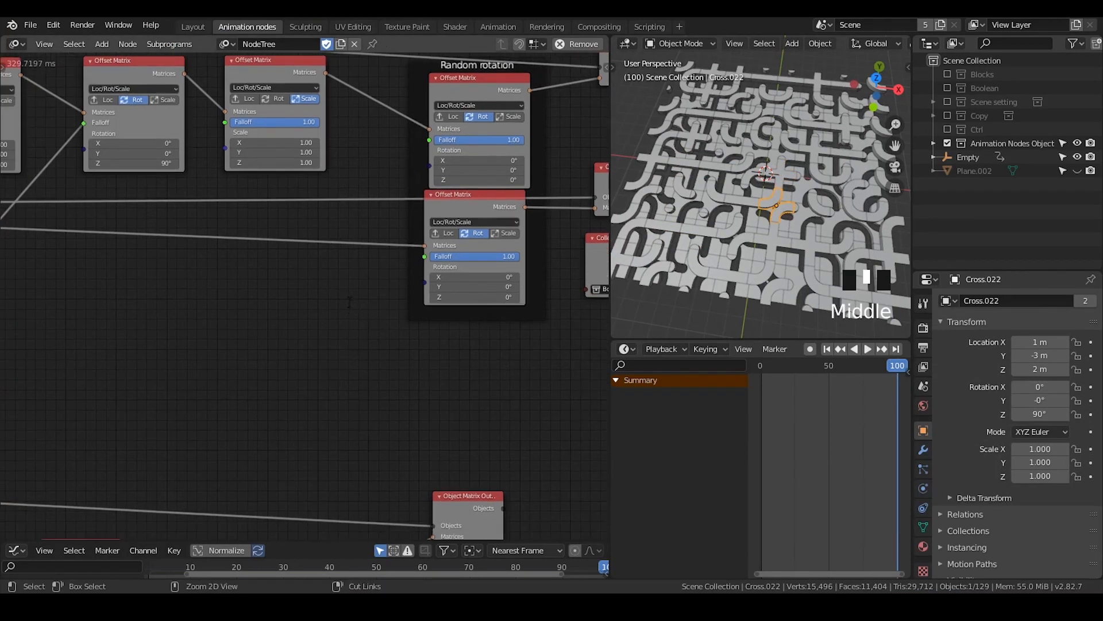
{"action": "key", "text": "ctrl+a"}
{"action": "type", "text": "random eu"}
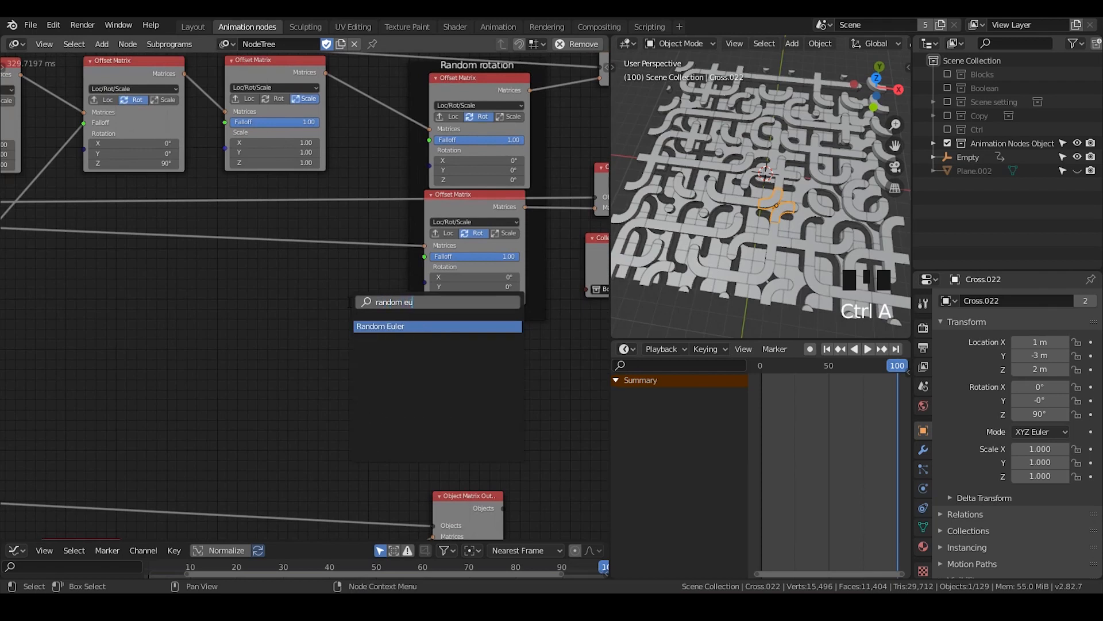
{"action": "key", "text": "Return"}
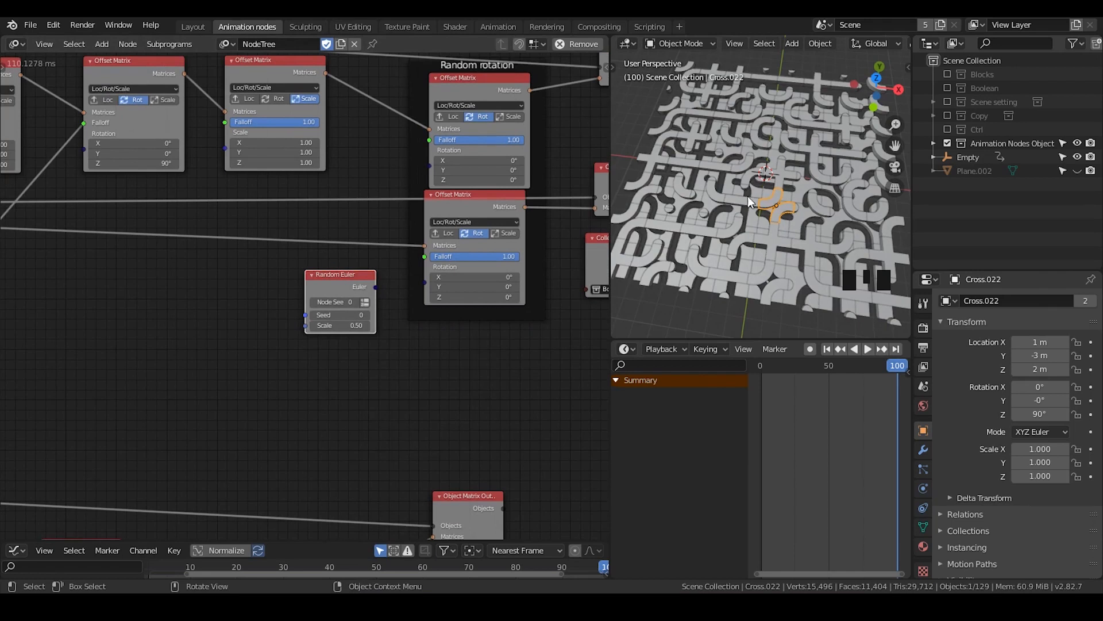
{"action": "left_click", "coordinate": [314, 274]}
{"action": "left_click", "coordinate": [311, 276]}
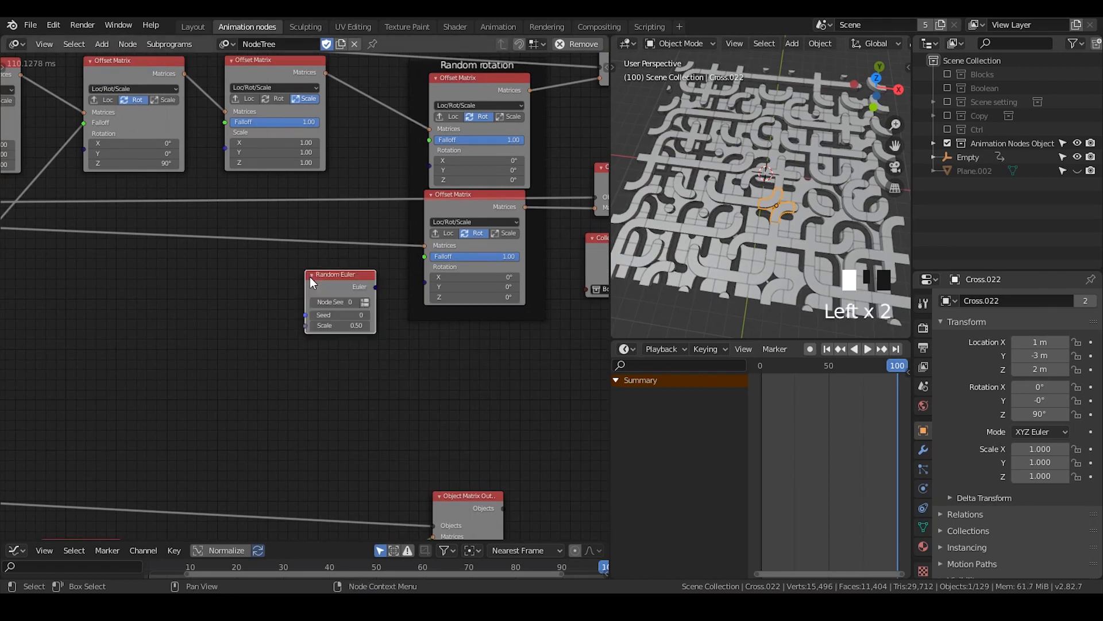
{"action": "key", "text": "x"}
Add a Random Number node below the two Object Controller Falloff nodes
{"action": "middle_click_drag", "start_coordinate": [256, 300], "coordinate": [350, 265]}
{"action": "key", "text": "ctrl+a"}
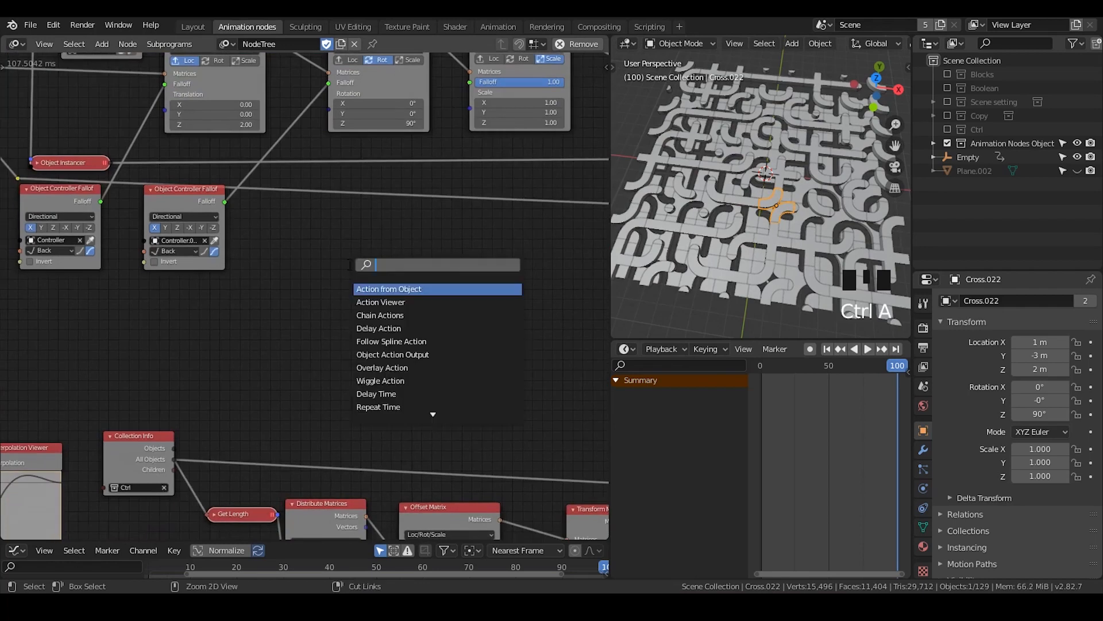
{"action": "type", "text": "random nu"}
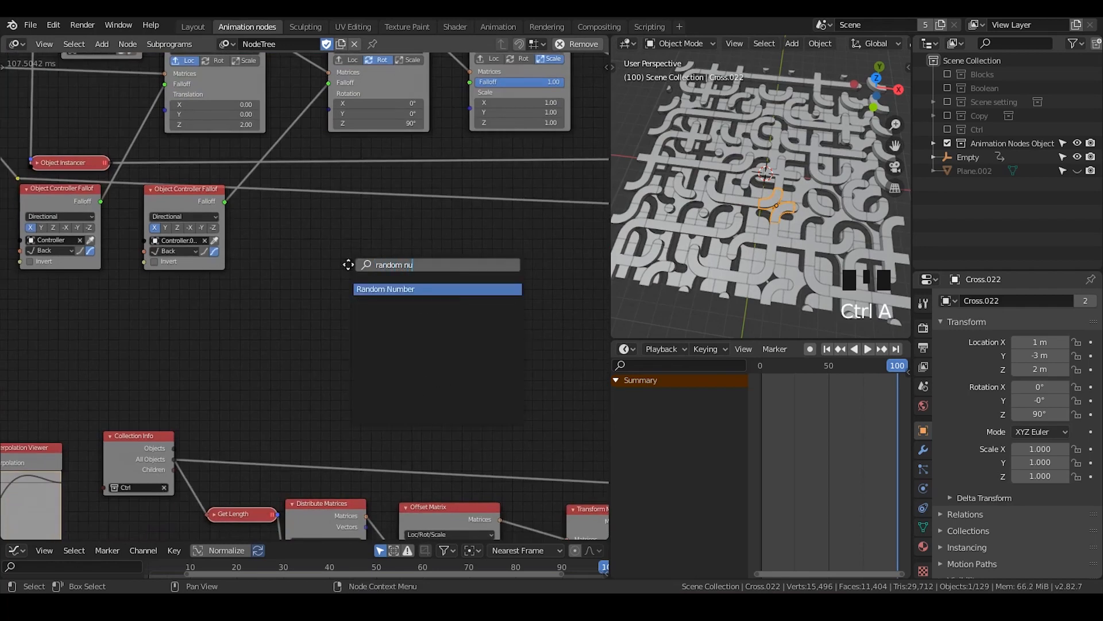
{"action": "key", "text": "Return"}
{"action": "left_click", "coordinate": [135, 282]}
{"action": "middle_click_drag", "start_coordinate": [136, 282], "coordinate": [329, 299]}
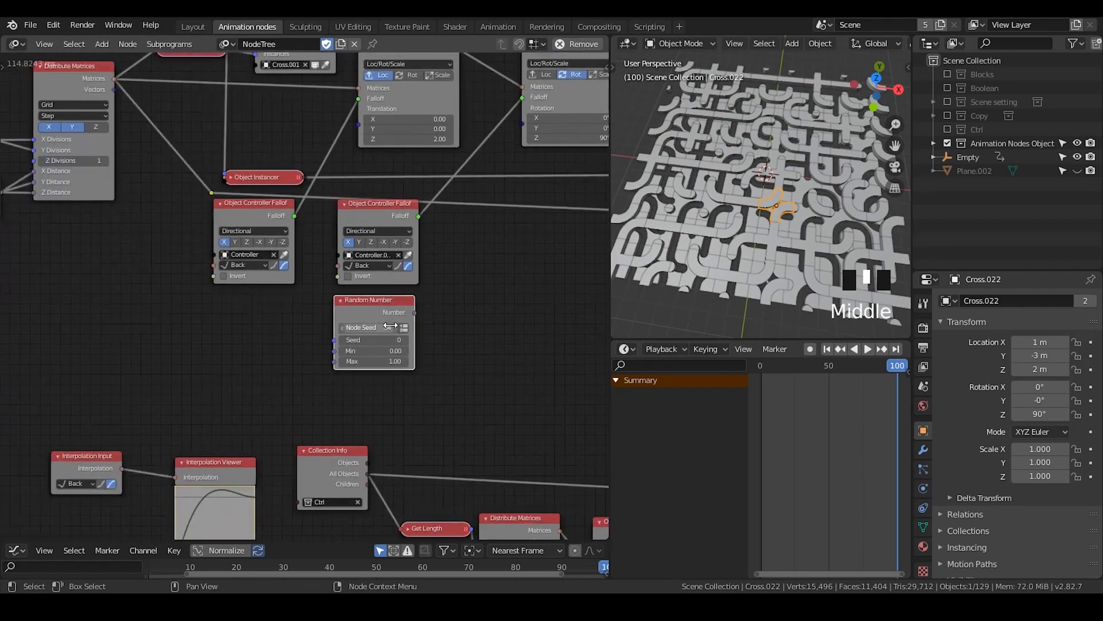
Switch the Random Number node to produce a list of numbers and connect its Count input
{"action": "left_click", "coordinate": [406, 329]}
{"action": "middle_click_drag", "start_coordinate": [192, 222], "coordinate": [222, 266]}
{"action": "left_click", "coordinate": [195, 100]}
{"action": "left_click_drag", "start_coordinate": [195, 95], "coordinate": [362, 393]}
{"action": "right_click_drag", "start_coordinate": [323, 357], "coordinate": [354, 333], "text": "shift"}
{"action": "key", "text": "g"}
{"action": "left_click", "coordinate": [260, 370]}
Add a Clamp node beside the Random Number node
{"action": "middle_click_drag", "start_coordinate": [481, 392], "coordinate": [358, 256]}
{"action": "scroll", "coordinate": [335, 278], "scroll_direction": "up", "scroll_amount": 3}
{"action": "key", "text": "ctrl+a"}
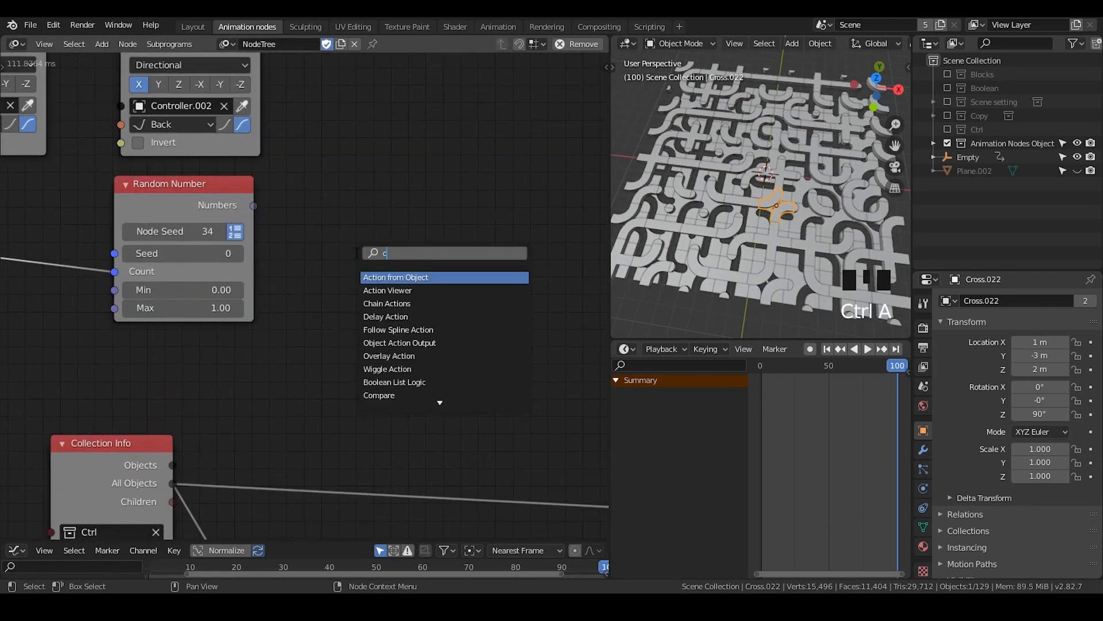
{"action": "type", "text": "clamp"}
{"action": "key", "text": "Return"}
{"action": "left_click", "coordinate": [345, 175]}
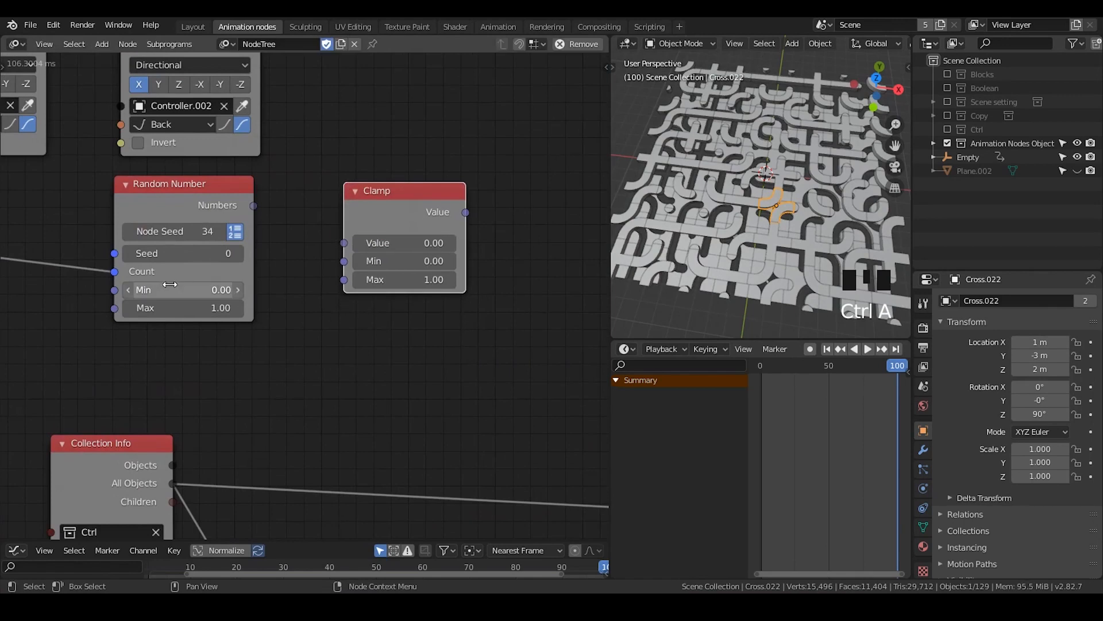
Set the Random Number node's Min to -1.00 and connect its Numbers output to the Clamp node's value input
{"action": "left_click", "coordinate": [173, 289]}
{"action": "key", "text": "Return"}
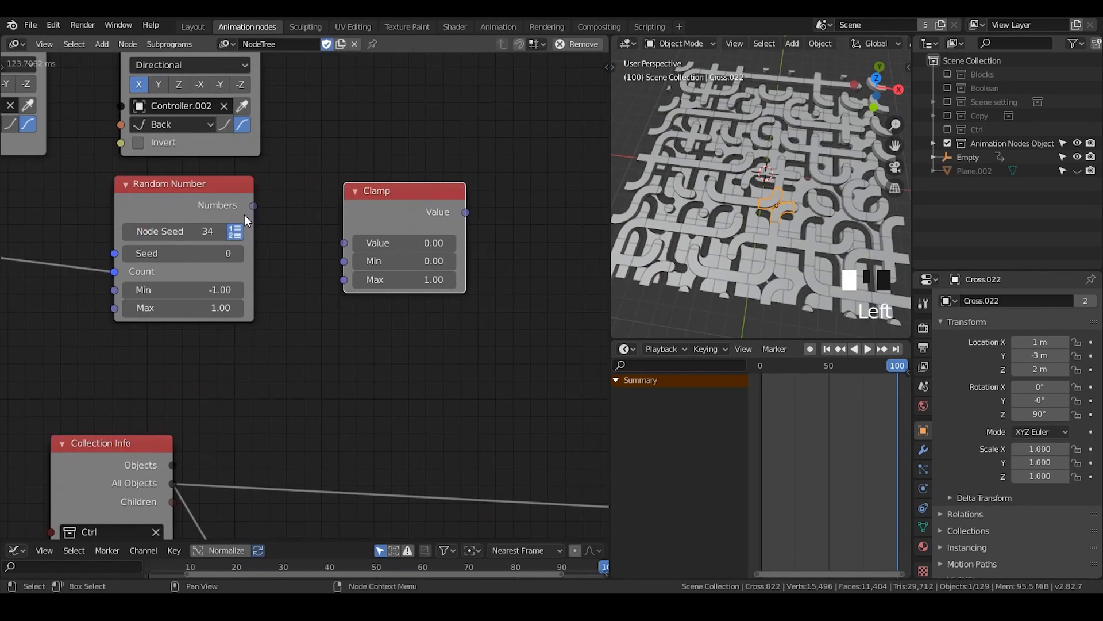
{"action": "left_click_drag", "start_coordinate": [254, 205], "coordinate": [343, 243]}
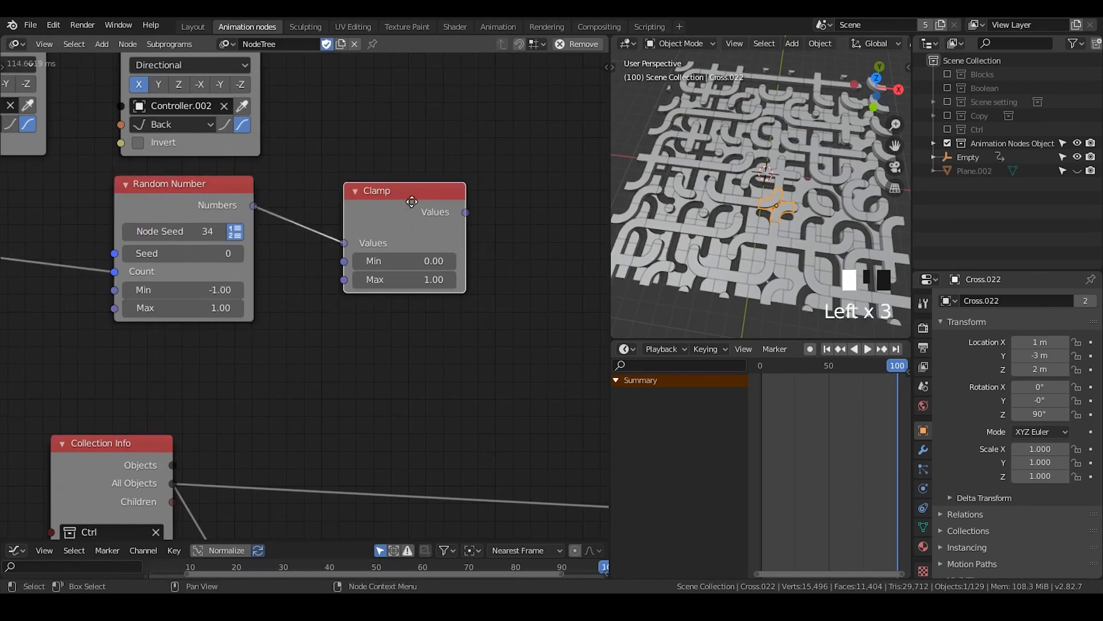
Add a Switch node and place it to the right of the Clamp node with free space between them
{"action": "key", "text": "ctrl+a"}
{"action": "type", "text": "swit"}
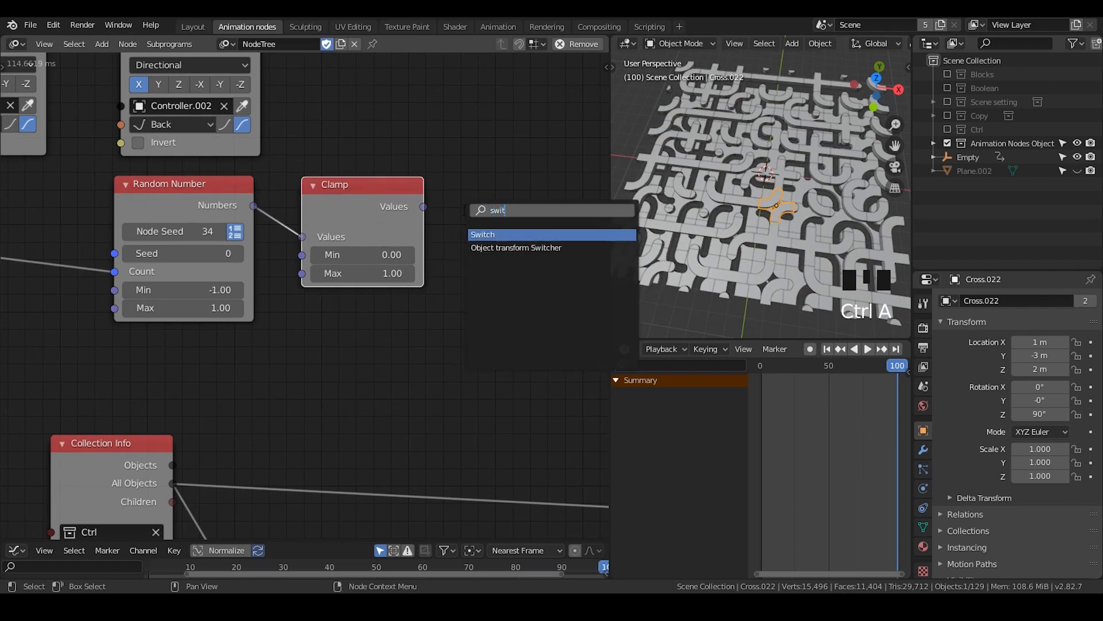
{"action": "type", "text": "ch"}
{"action": "key", "text": "Return"}
{"action": "scroll", "coordinate": [475, 197], "scroll_direction": "up", "scroll_amount": 1}
{"action": "middle_click_drag", "start_coordinate": [445, 199], "coordinate": [305, 187]}
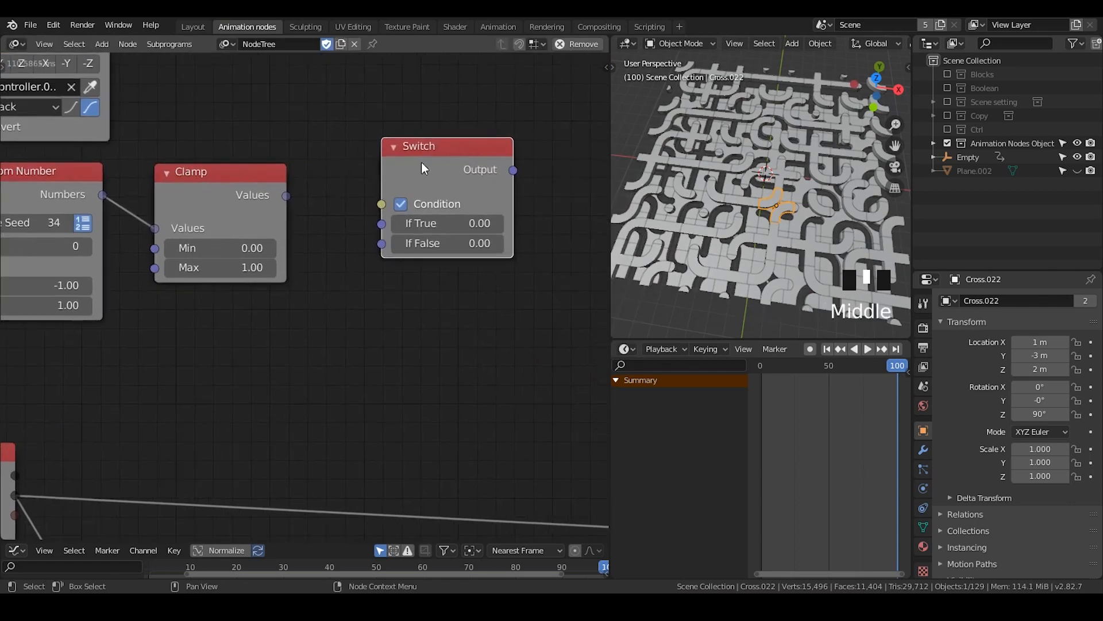
{"action": "left_click", "coordinate": [303, 185]}
{"action": "left_click_drag", "start_coordinate": [286, 197], "coordinate": [486, 172]}
{"action": "left_click_drag", "start_coordinate": [533, 133], "coordinate": [576, 121]}
Create a loop subprogram through the Clamp node's Values and arrange its Invoke Subprogram and Loop Input nodes clear of the Switch node
{"action": "key", "text": "w"}
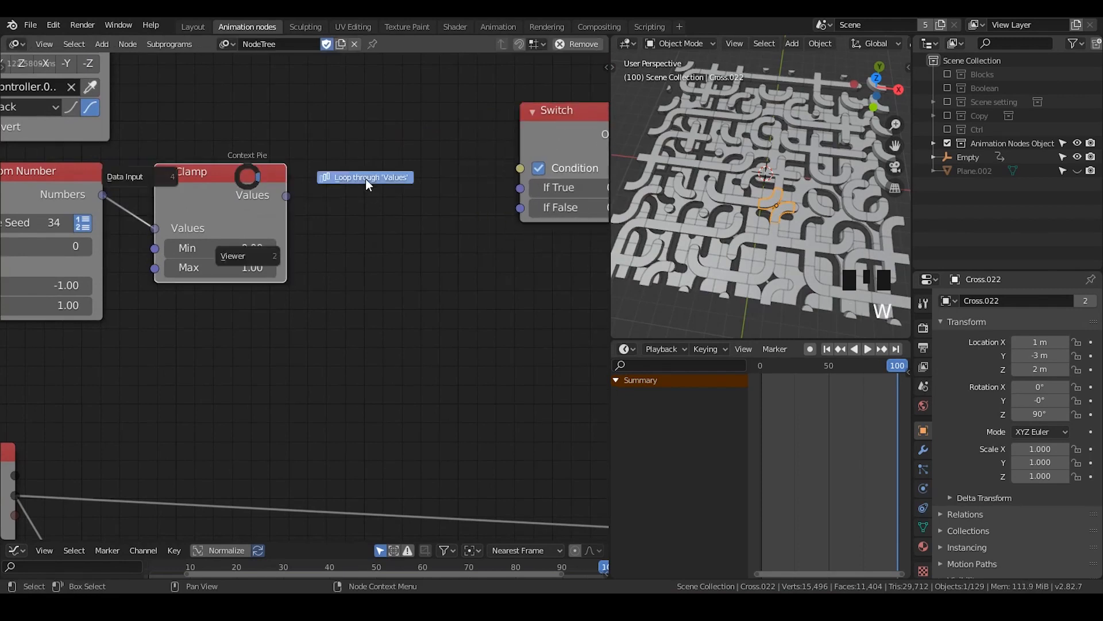
{"action": "left_click", "coordinate": [437, 189]}
{"action": "left_click", "coordinate": [336, 269]}
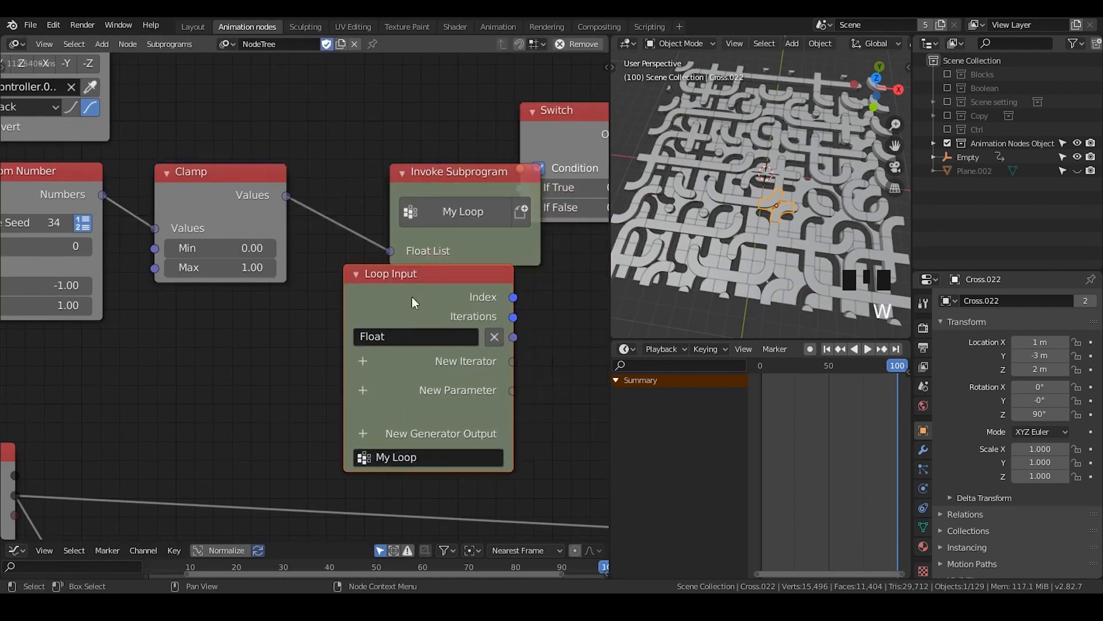
{"action": "middle_click_drag", "start_coordinate": [414, 300], "coordinate": [302, 283]}
{"action": "left_click_drag", "start_coordinate": [330, 153], "coordinate": [262, 105]}
{"action": "left_click_drag", "start_coordinate": [491, 113], "coordinate": [584, 175]}
{"action": "middle_click_drag", "start_coordinate": [472, 263], "coordinate": [339, 225]}
{"action": "left_click_drag", "start_coordinate": [473, 157], "coordinate": [574, 209]}
Connect the Loop Input's Float output to the Switch node's Condition and set If True to 90
{"action": "key", "text": "ctrl+a"}
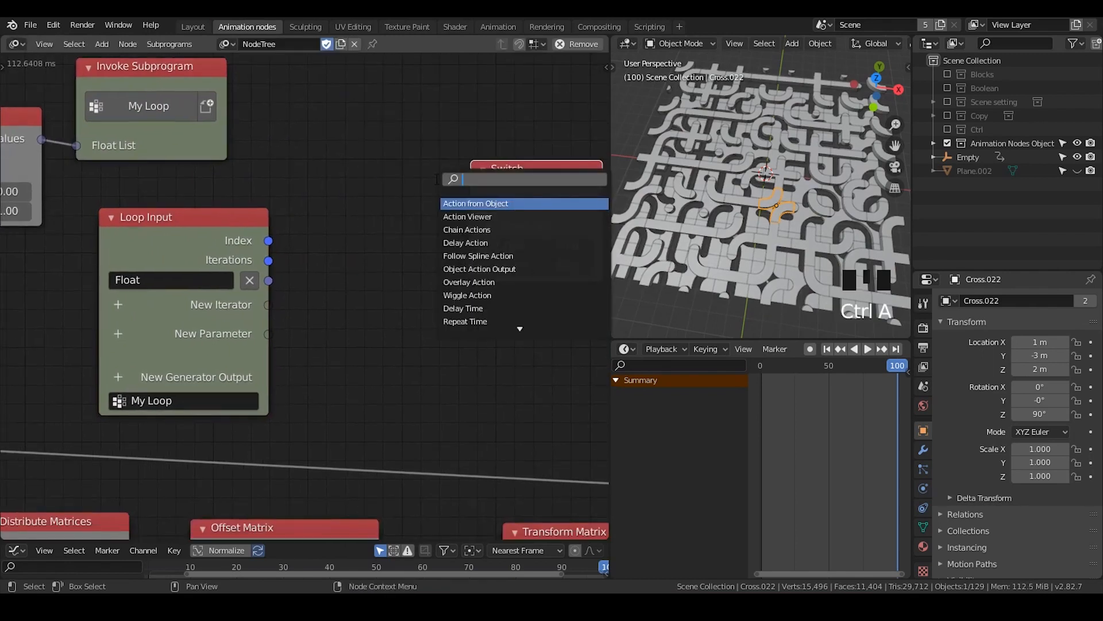
{"action": "left_click_drag", "start_coordinate": [268, 280], "coordinate": [471, 230]}
{"action": "left_click_drag", "start_coordinate": [567, 185], "coordinate": [472, 223]}
{"action": "middle_click_drag", "start_coordinate": [461, 311], "coordinate": [369, 282]}
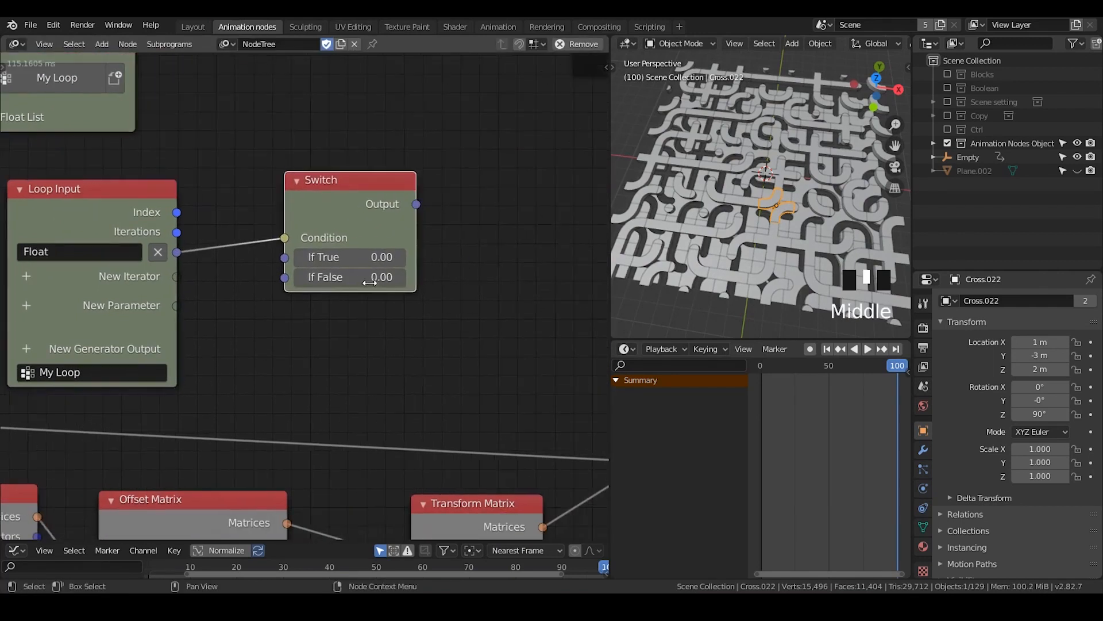
{"action": "left_click", "coordinate": [364, 260]}
{"action": "type", "text": "90"}
{"action": "key", "text": "Return"}
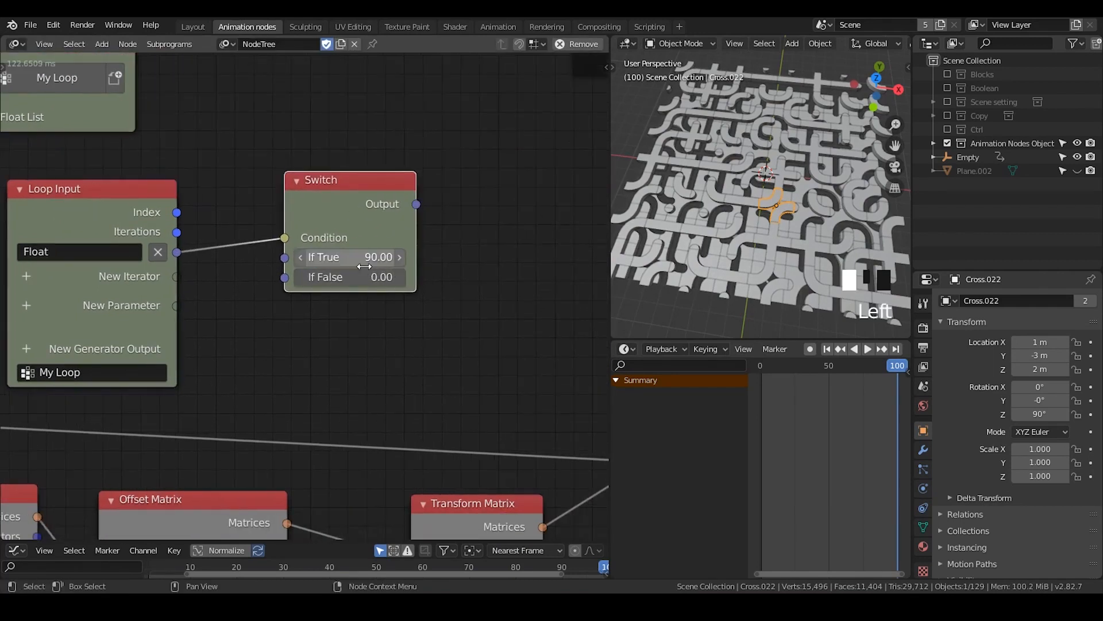
Add an Euler List generator output to the loop and place its node to the right of the Switch node
{"action": "scroll", "coordinate": [368, 336], "scroll_direction": "down", "scroll_amount": 3}
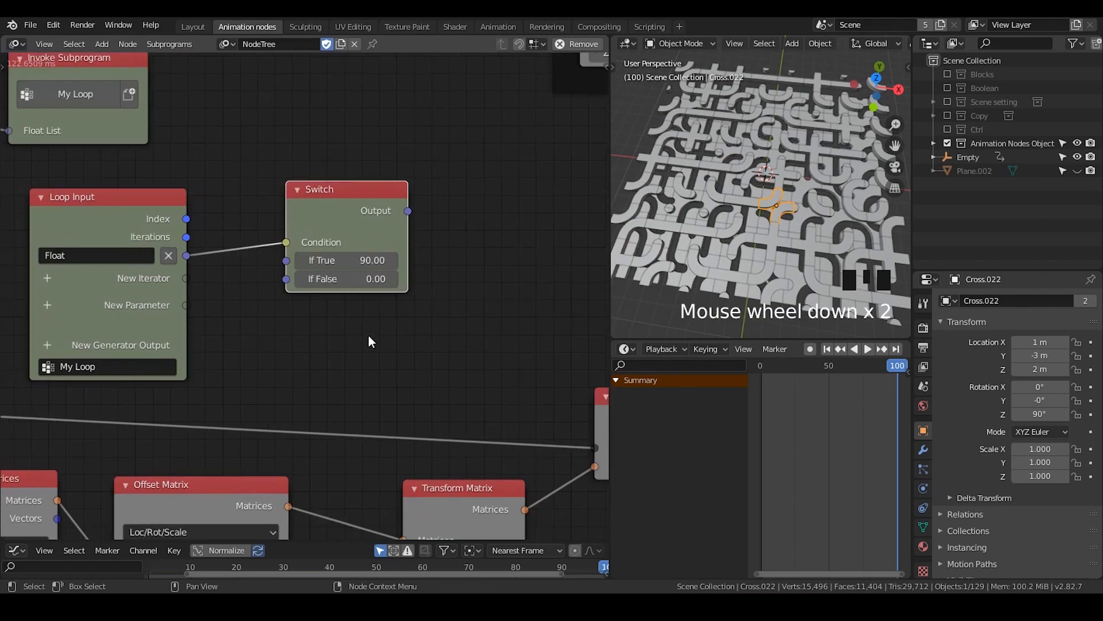
{"action": "left_click", "coordinate": [67, 342]}
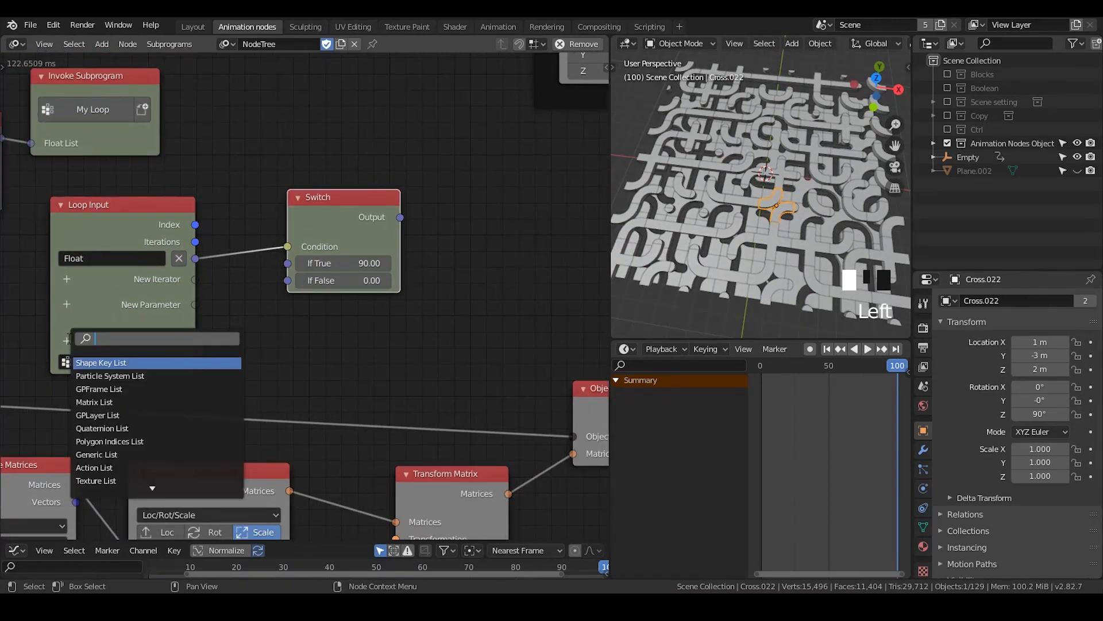
{"action": "type", "text": "euler"}
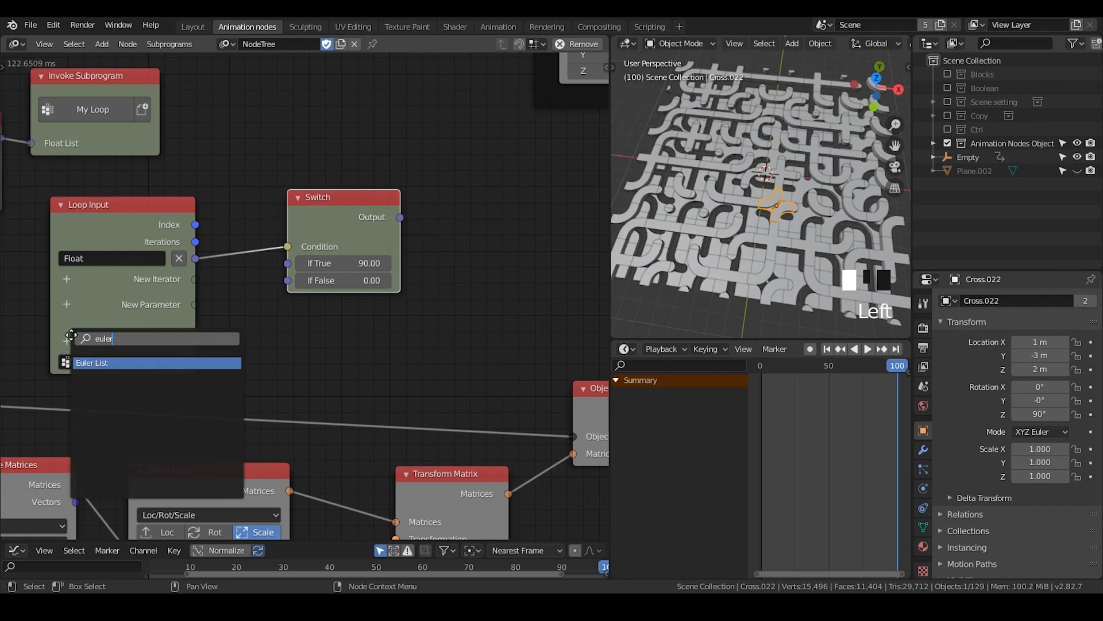
{"action": "key", "text": "Return"}
{"action": "left_click", "coordinate": [577, 188]}
{"action": "middle_click_drag", "start_coordinate": [500, 205], "coordinate": [364, 197]}
Add a Combine Euler node between the Switch and Euler List nodes, shifting the Switch to make room
{"action": "key", "text": "ctrl+a"}
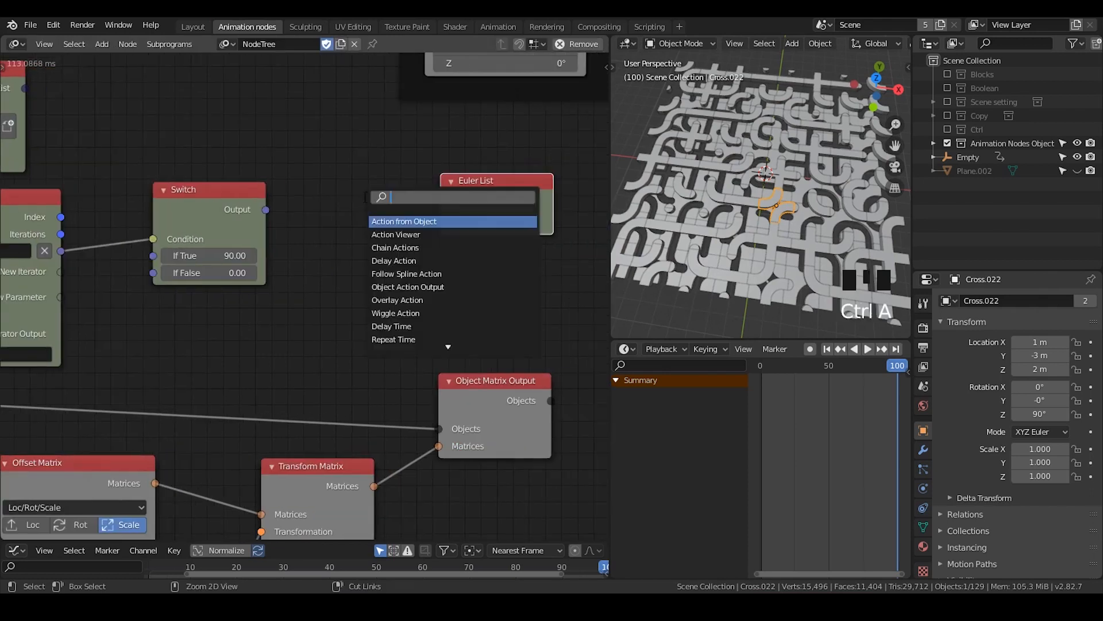
{"action": "type", "text": "combine euler"}
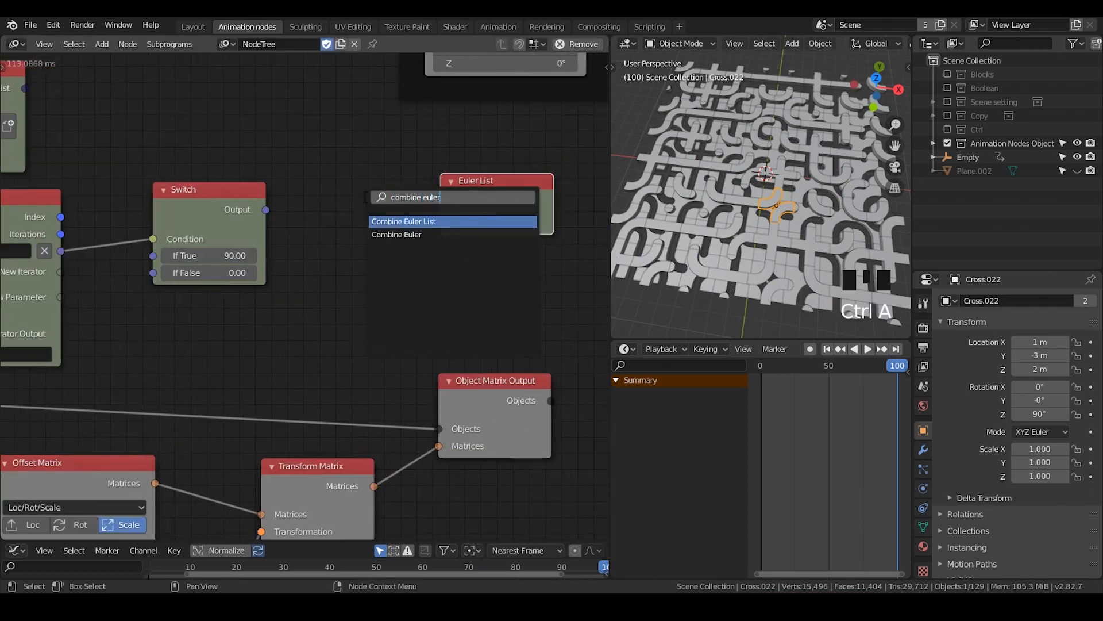
{"action": "key", "text": "Down"}
{"action": "key", "text": "Return"}
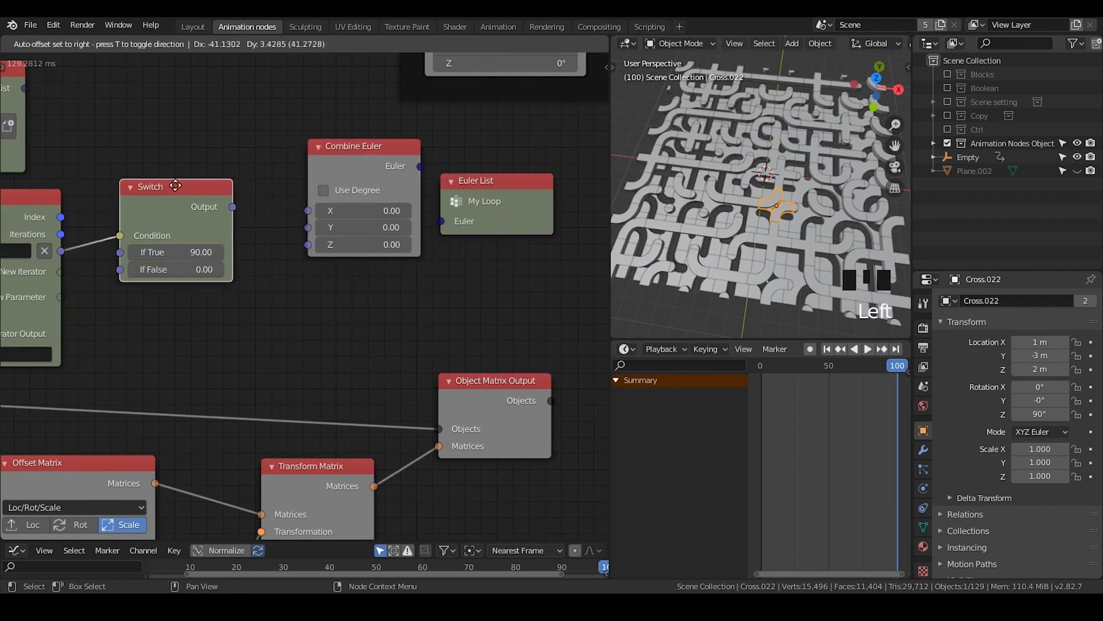
{"action": "left_click_drag", "start_coordinate": [176, 185], "coordinate": [166, 185]}
Wire the Switch output through the Combine Euler node's Z input to the Euler List, with Use Degree enabled
{"action": "left_click_drag", "start_coordinate": [223, 207], "coordinate": [314, 243]}
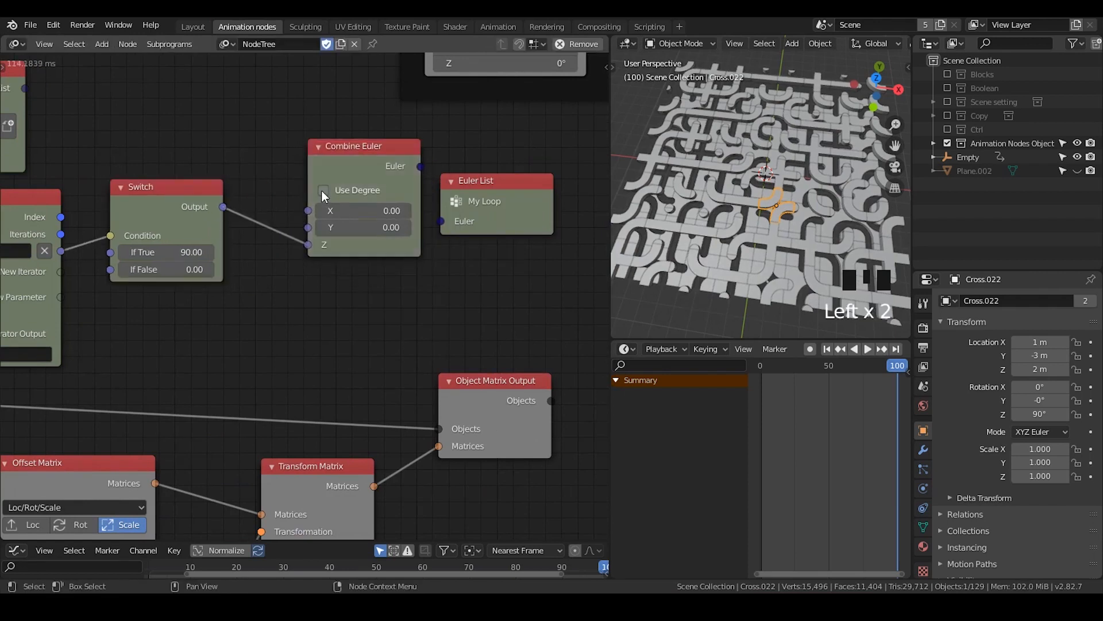
{"action": "left_click", "coordinate": [324, 193]}
{"action": "left_click_drag", "start_coordinate": [368, 161], "coordinate": [442, 219]}
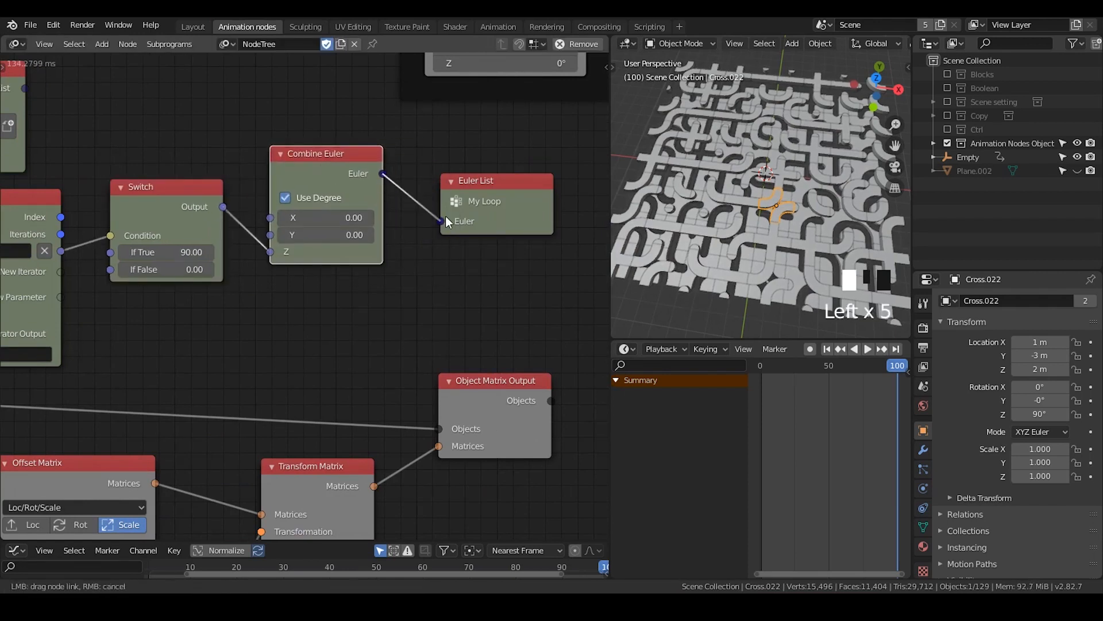
Reposition the Invoke Subprogram and Clamp nodes to tidy the layout around the Loop Input node
{"action": "middle_click_drag", "start_coordinate": [98, 168], "coordinate": [433, 249]}
{"action": "left_click_drag", "start_coordinate": [286, 166], "coordinate": [386, 142]}
{"action": "middle_click_drag", "start_coordinate": [204, 247], "coordinate": [413, 244]}
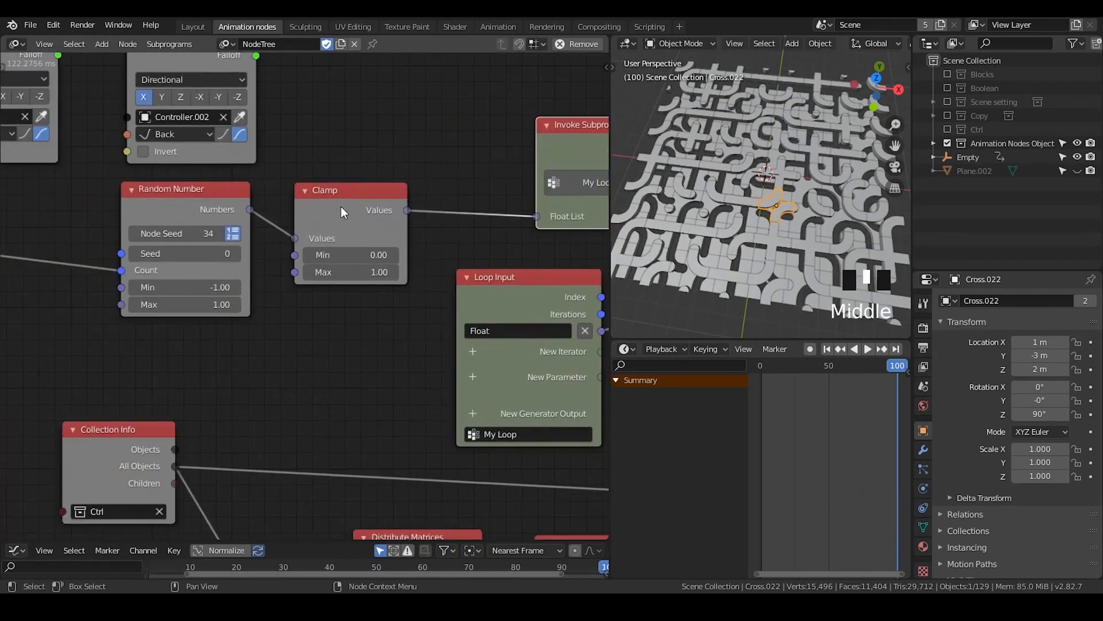
{"action": "left_click_drag", "start_coordinate": [343, 212], "coordinate": [378, 193]}
{"action": "middle_click_drag", "start_coordinate": [474, 298], "coordinate": [289, 277]}
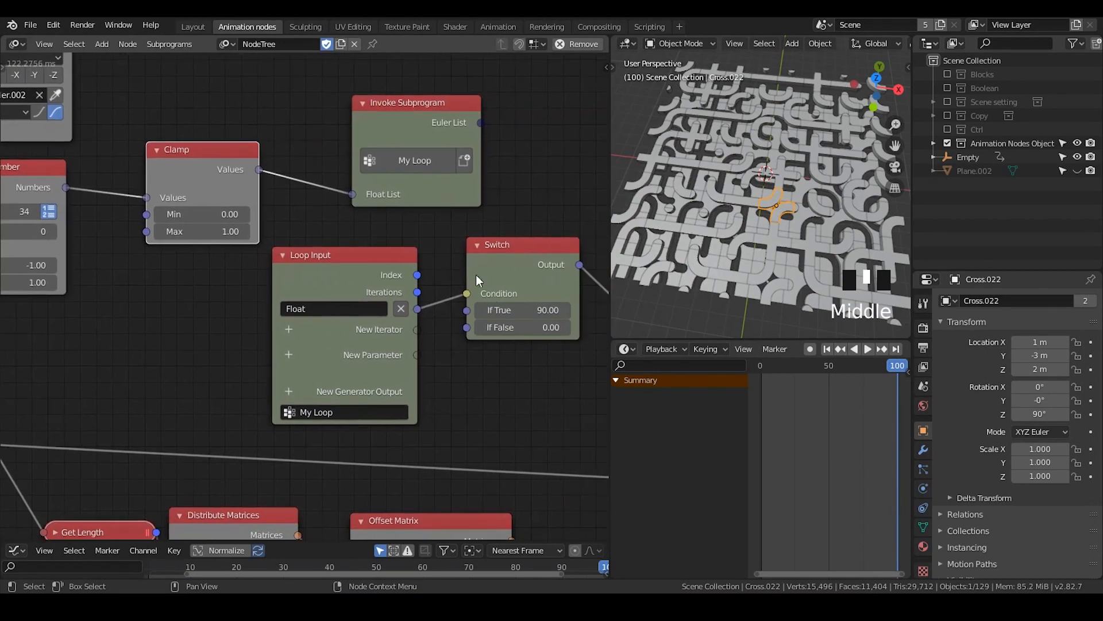
{"action": "middle_click_drag", "start_coordinate": [515, 268], "coordinate": [405, 237]}
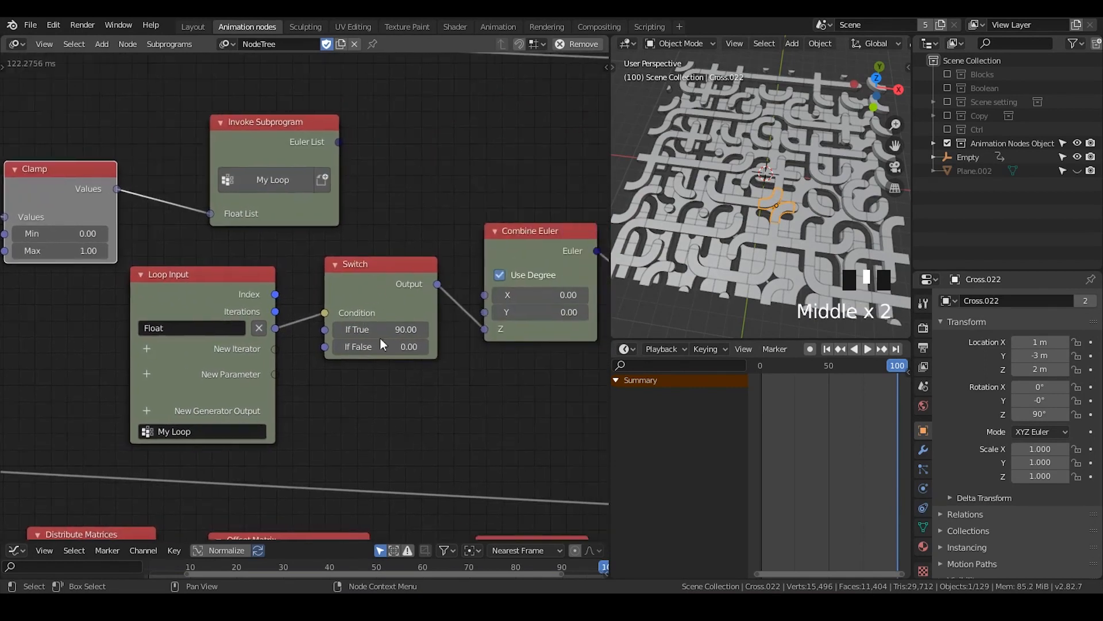
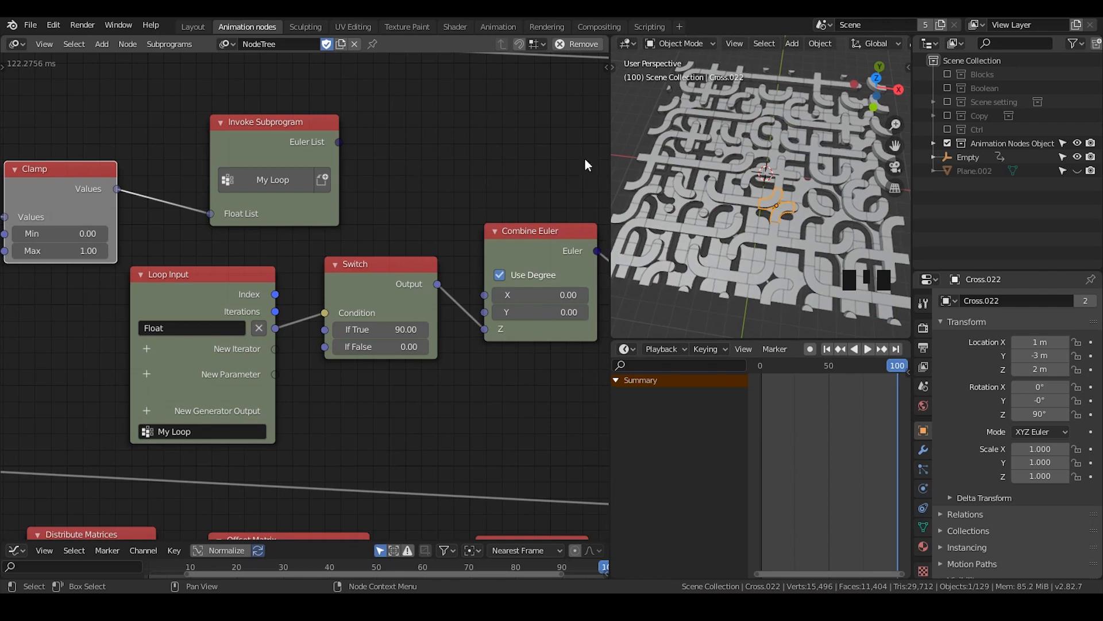
Reposition the Invoke Subprogram node above the Loop Input and nudge the Random Number node closer to the Clamp node
{"action": "left_click_drag", "start_coordinate": [332, 130], "coordinate": [298, 107]}
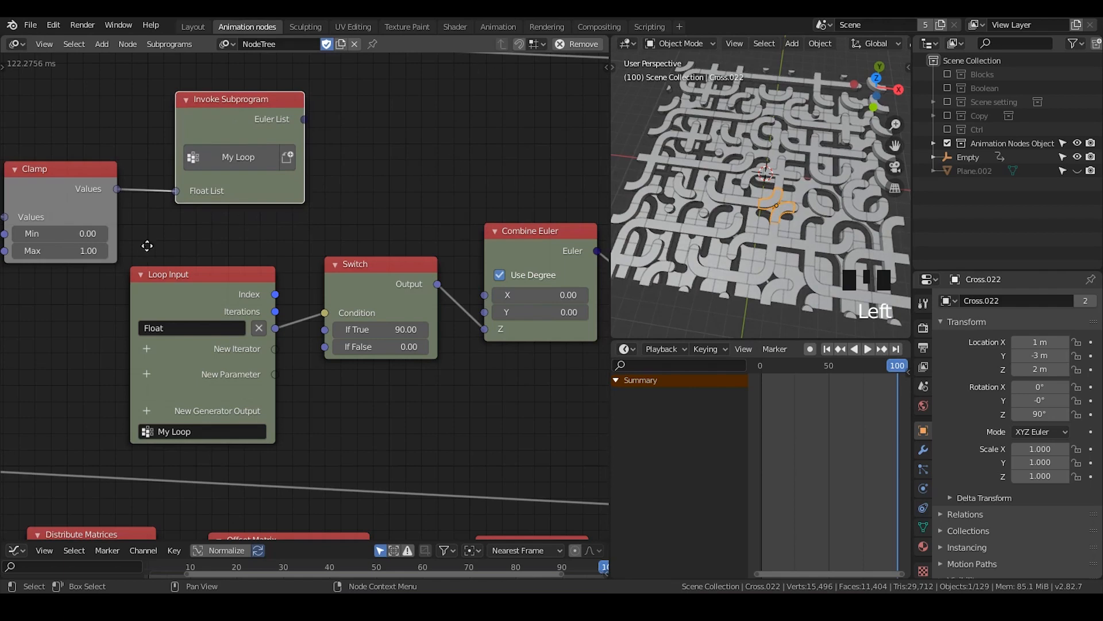
{"action": "middle_click_drag", "start_coordinate": [147, 246], "coordinate": [419, 212]}
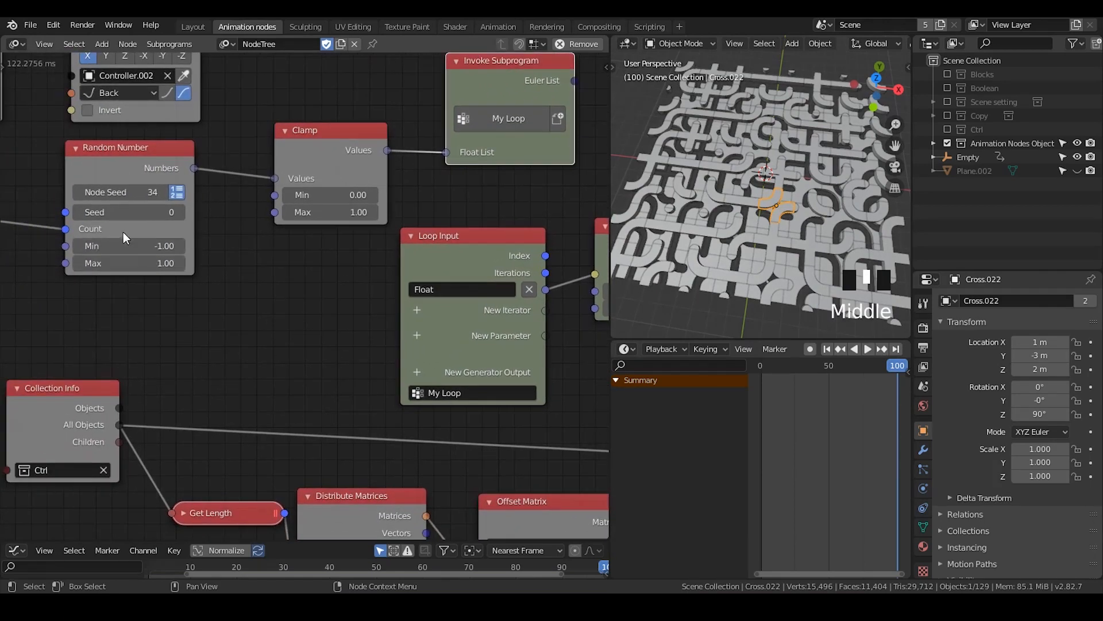
{"action": "left_click_drag", "start_coordinate": [120, 165], "coordinate": [134, 158]}
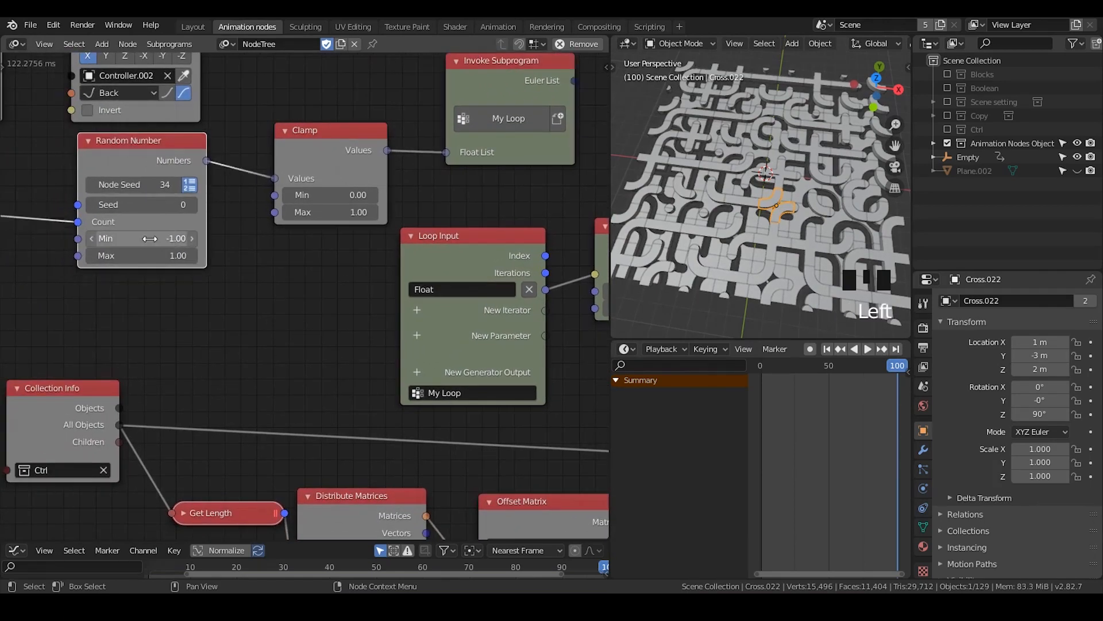
Try a Min value of 0 on the Random Number node
{"action": "double_click", "coordinate": [149, 238]}
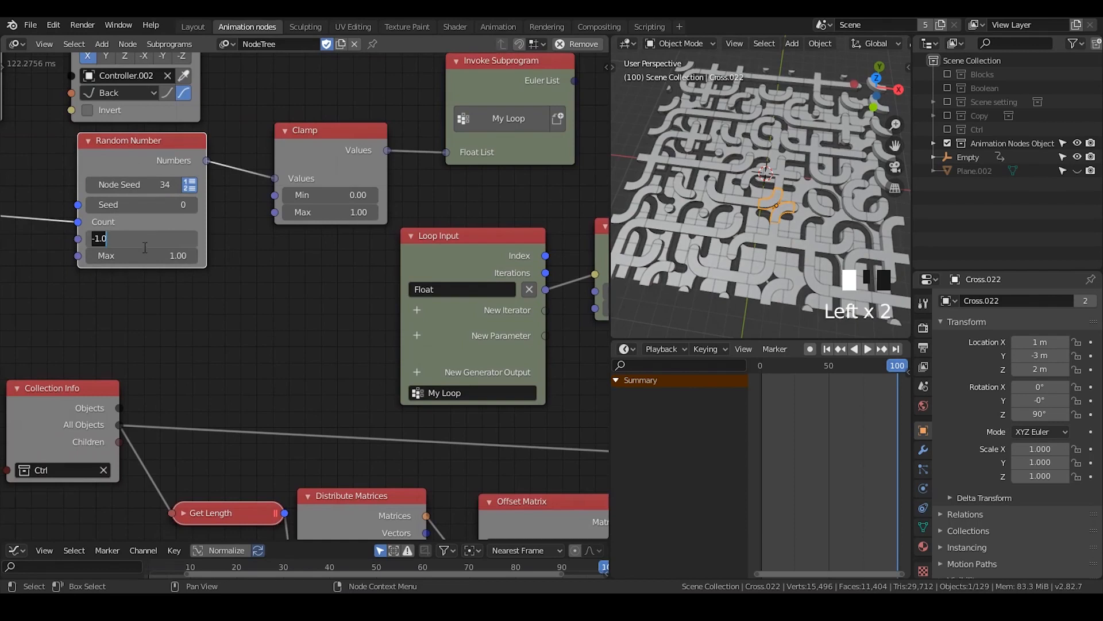
{"action": "type", "text": "0"}
{"action": "key", "text": "Return"}
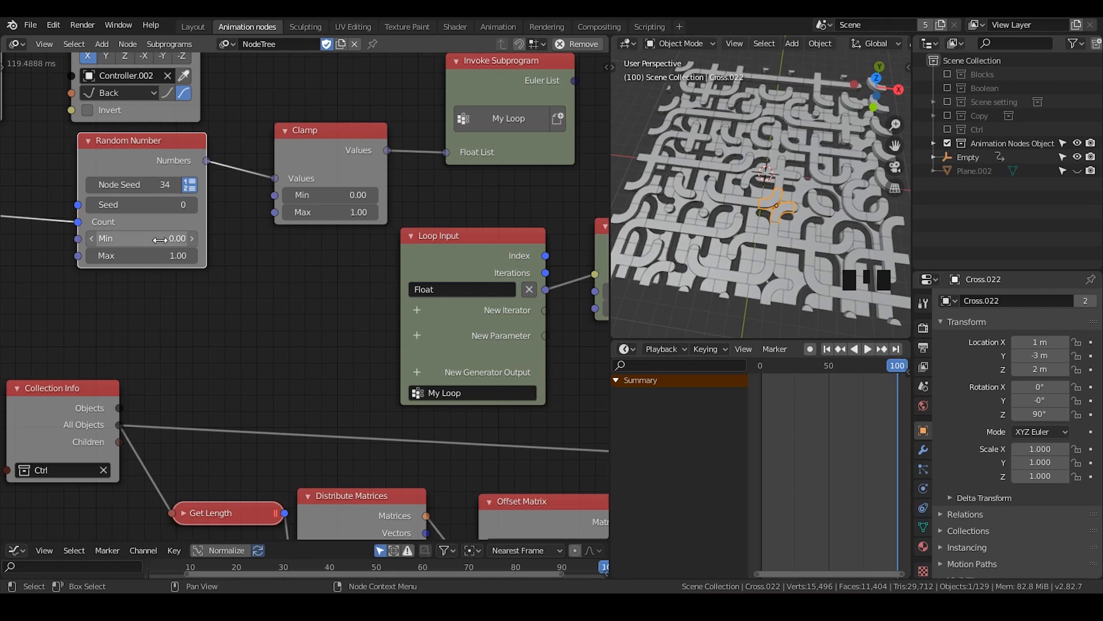
{"action": "middle_click_drag", "start_coordinate": [289, 281], "coordinate": [107, 259]}
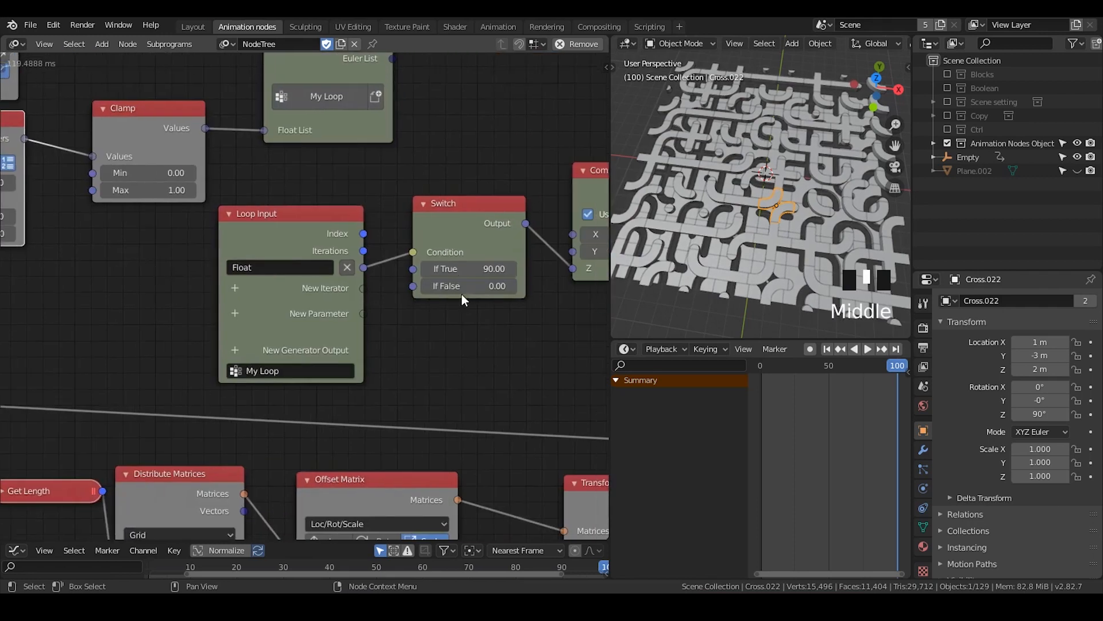
{"action": "middle_click_drag", "start_coordinate": [192, 291], "coordinate": [358, 291]}
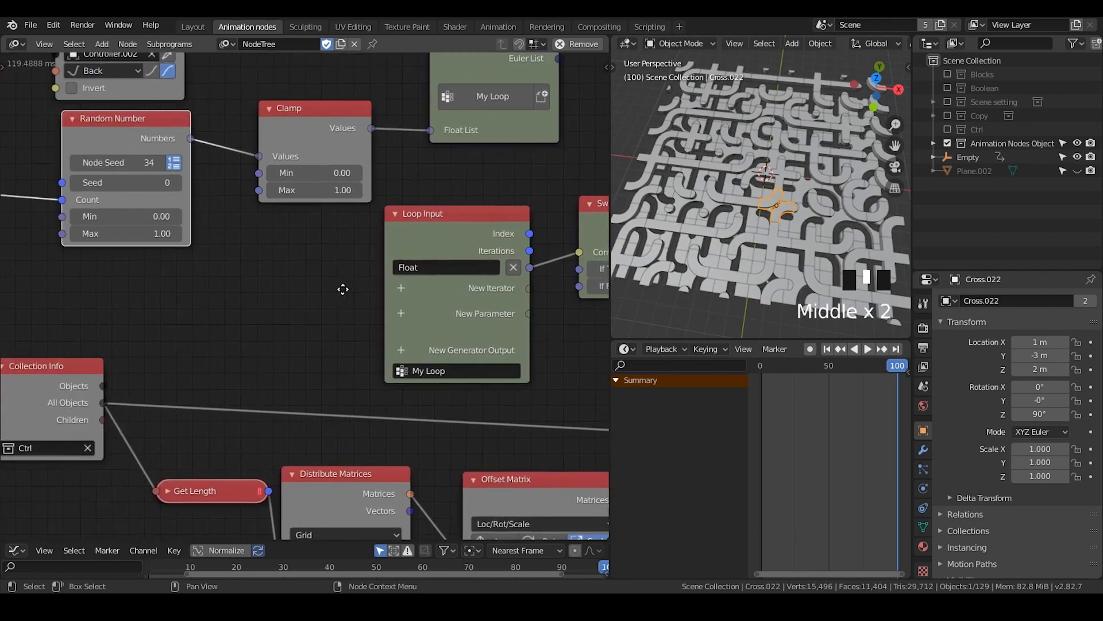
Set the Random Number node's Min back to -1
{"action": "left_click", "coordinate": [136, 213]}
{"action": "type", "text": "-1"}
{"action": "key", "text": "Return"}
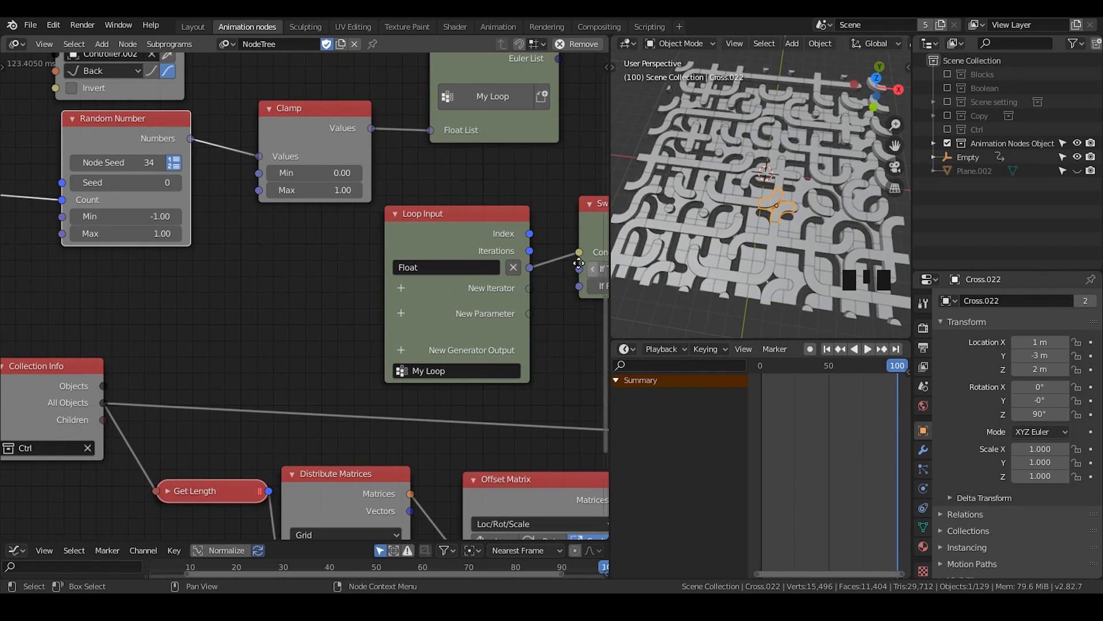
{"action": "middle_click_drag", "start_coordinate": [604, 268], "coordinate": [556, 266]}
{"action": "middle_click_drag", "start_coordinate": [231, 237], "coordinate": [252, 237]}
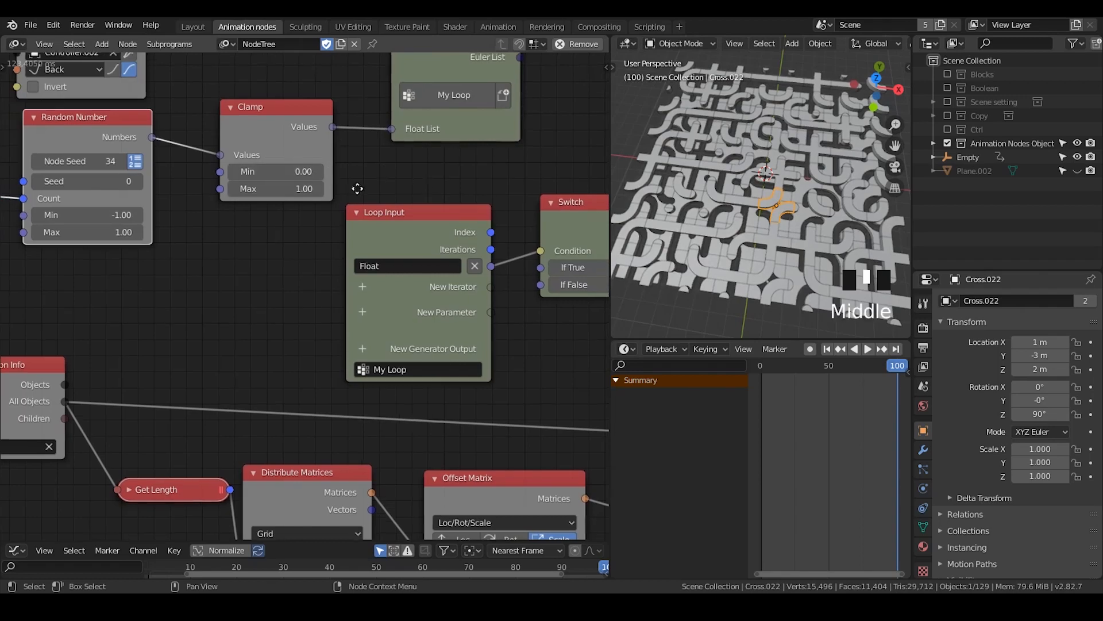
{"action": "middle_click_drag", "start_coordinate": [566, 249], "coordinate": [412, 262]}
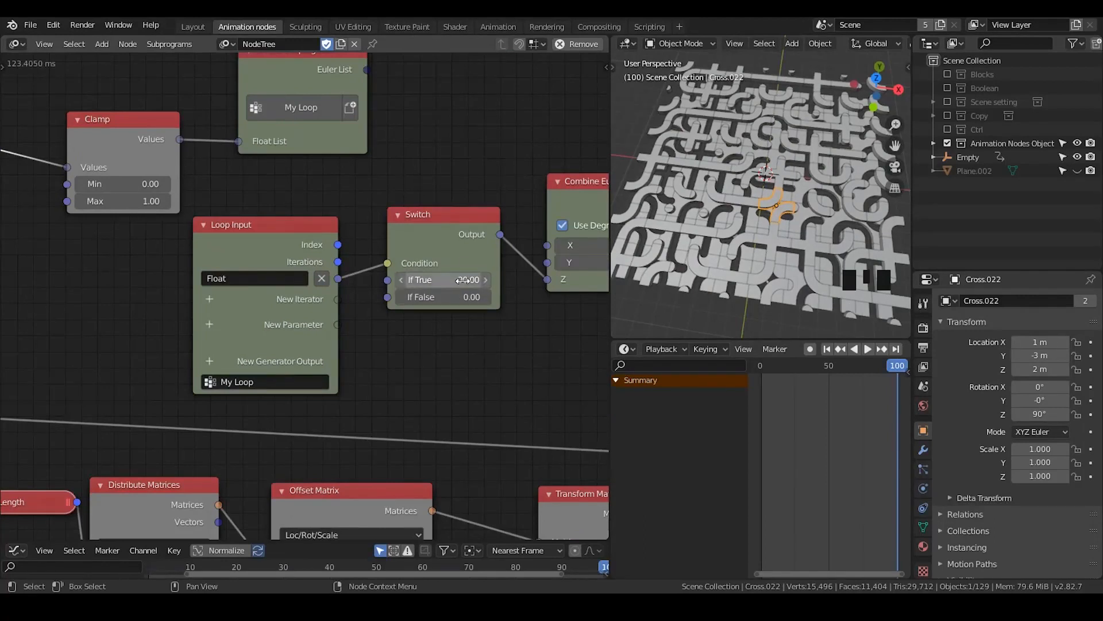
Inspect the Invoke Subprogram node's Euler List output with a temporary Viewer node, and delete the viewer
{"action": "middle_click_drag", "start_coordinate": [441, 152], "coordinate": [321, 308]}
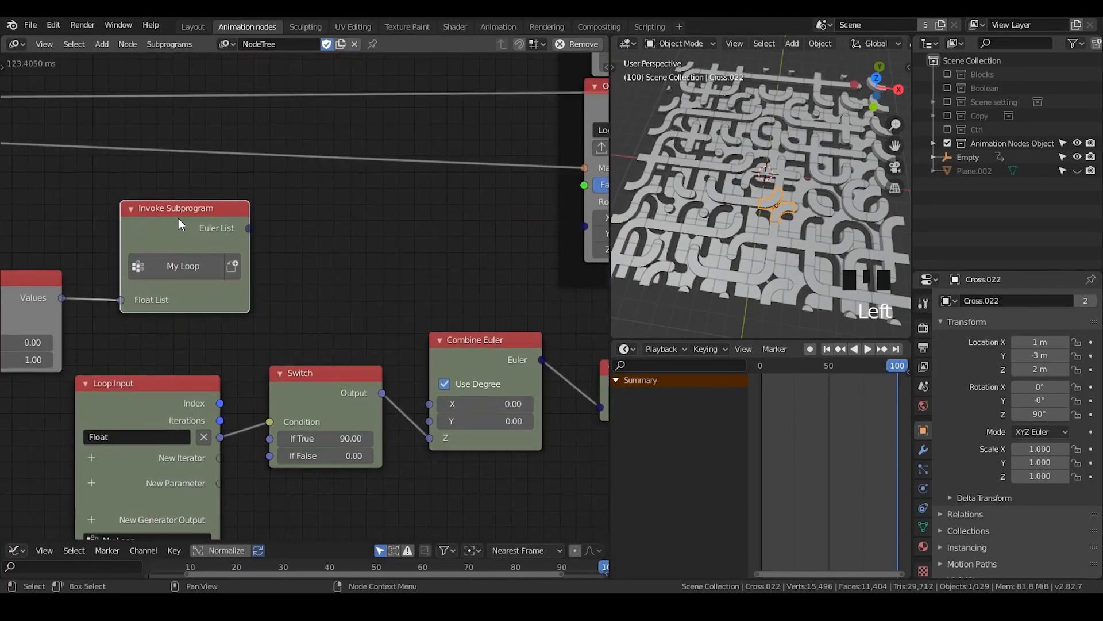
{"action": "key", "text": "w"}
{"action": "left_click", "coordinate": [189, 297]}
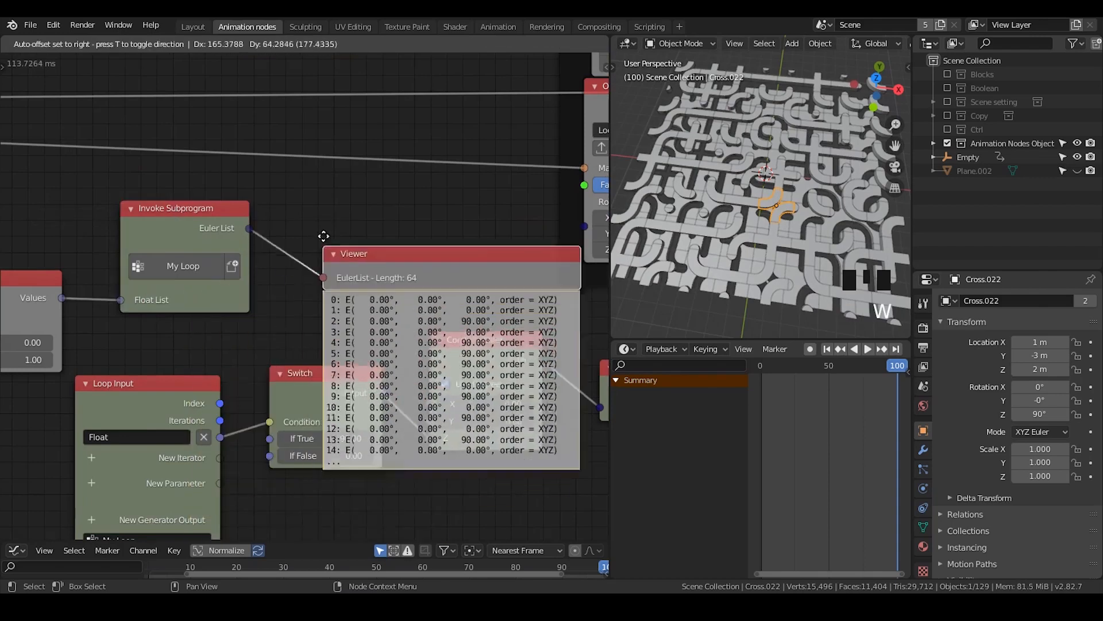
{"action": "left_click", "coordinate": [313, 232]}
{"action": "middle_click_drag", "start_coordinate": [313, 232], "coordinate": [303, 152]}
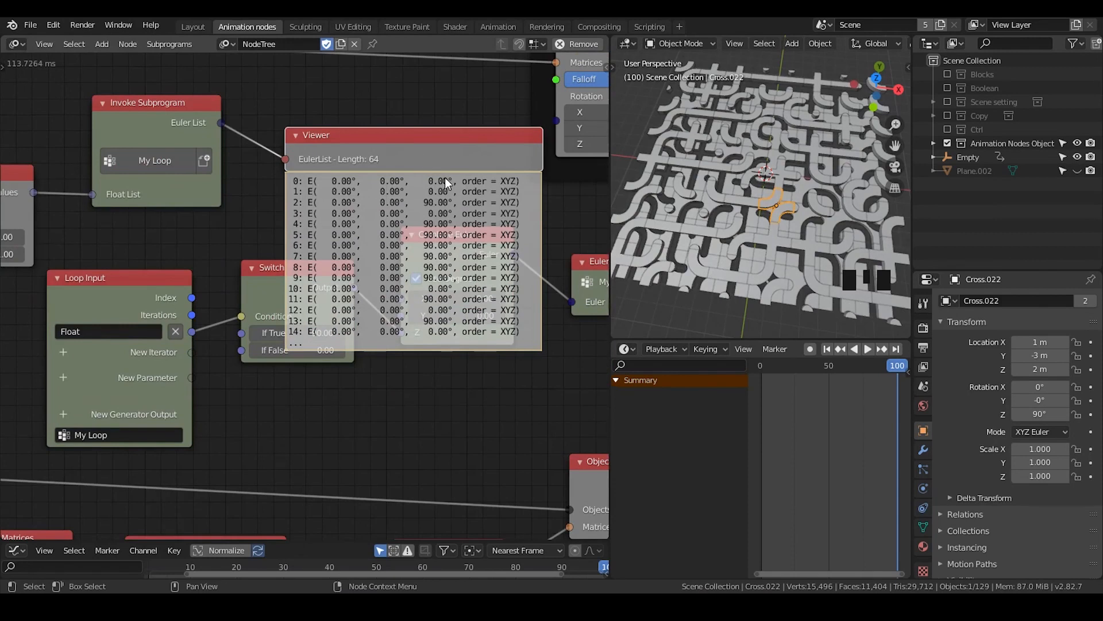
{"action": "left_click", "coordinate": [425, 150]}
{"action": "key", "text": "x"}
Connect the Invoke Subprogram's Euler List output to the rotation inputs of both final Offset Matrix nodes
{"action": "middle_click_drag", "start_coordinate": [398, 132], "coordinate": [313, 320]}
{"action": "scroll", "coordinate": [247, 294], "scroll_direction": "down", "scroll_amount": 2}
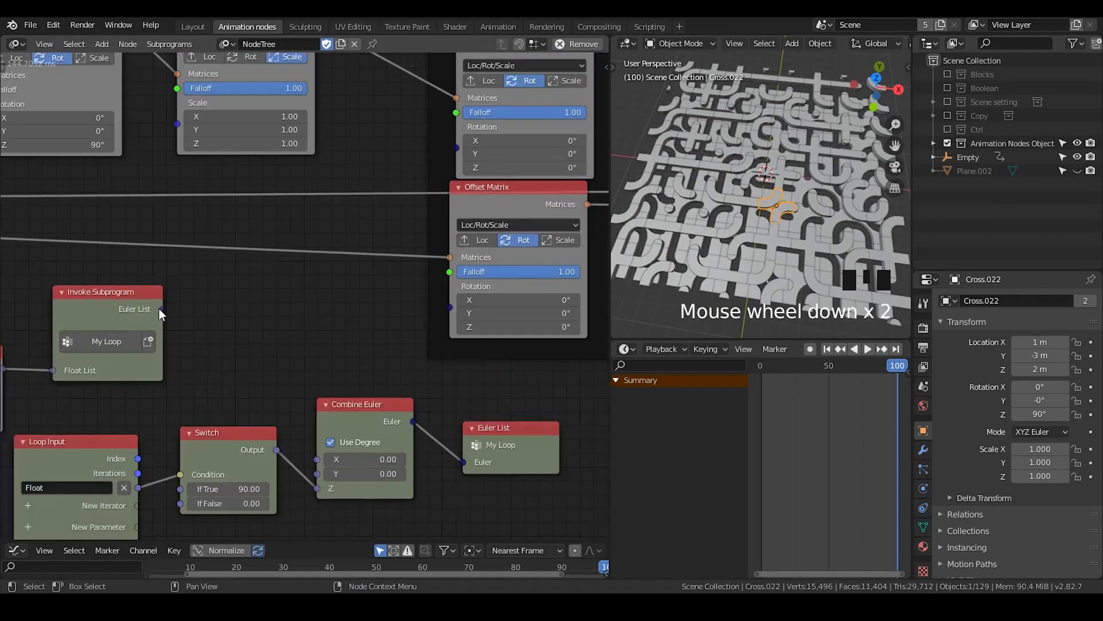
{"action": "left_click_drag", "start_coordinate": [159, 310], "coordinate": [456, 149]}
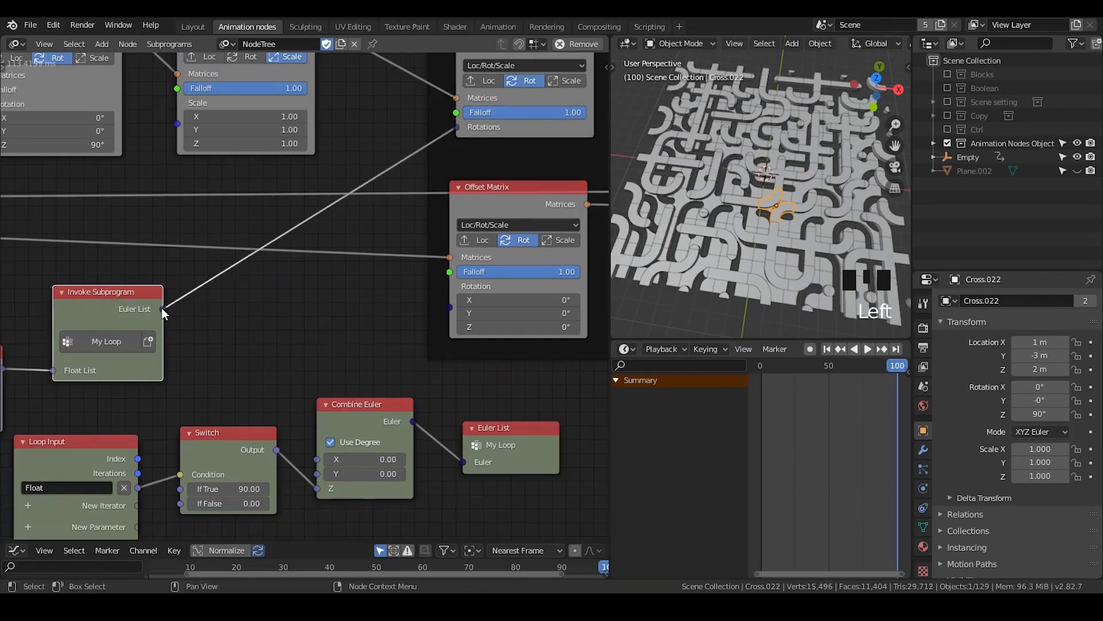
{"action": "left_click_drag", "start_coordinate": [161, 308], "coordinate": [451, 307]}
{"action": "middle_click_drag", "start_coordinate": [429, 401], "coordinate": [306, 285]}
Check the Z rotation of several individual cross tiles in the 3D viewport
{"action": "left_click", "coordinate": [694, 236]}
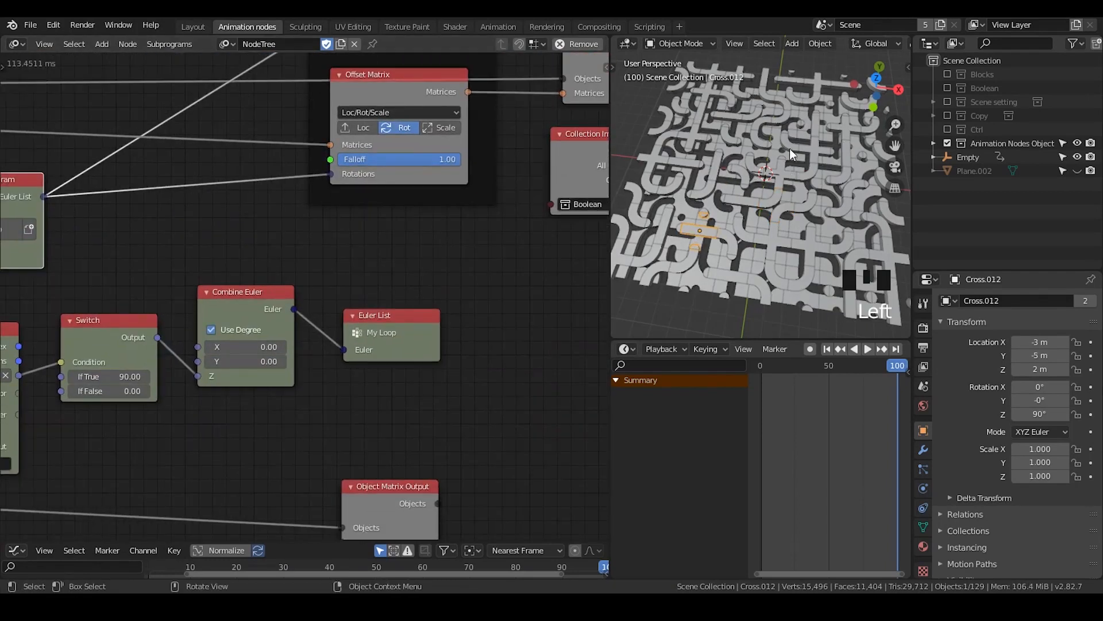
{"action": "left_click", "coordinate": [814, 123]}
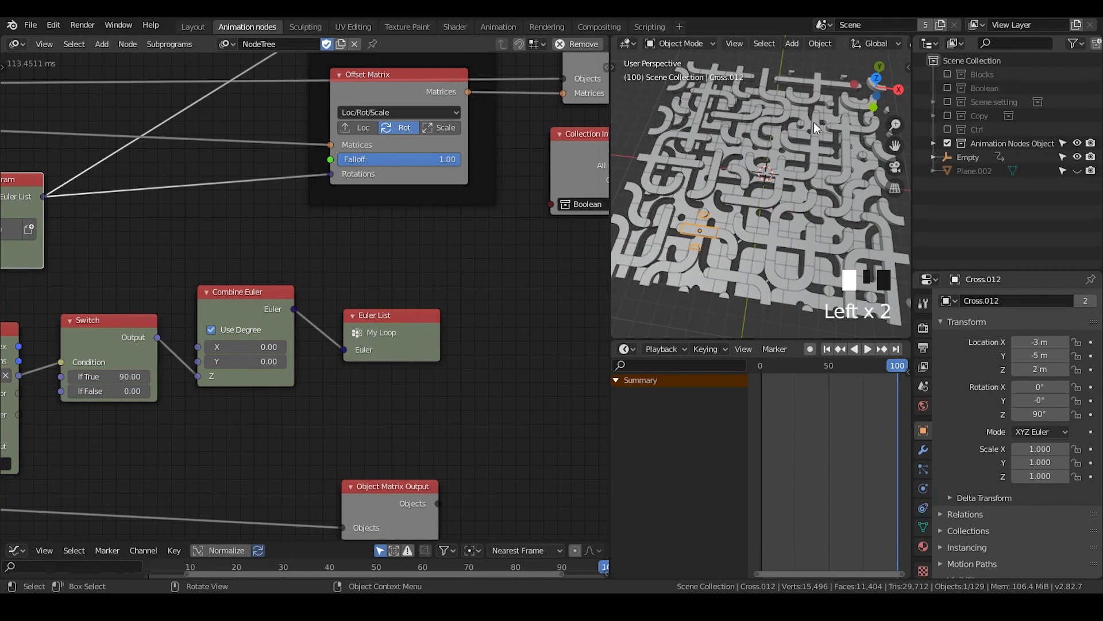
{"action": "left_click", "coordinate": [702, 233]}
{"action": "scroll", "coordinate": [809, 237], "scroll_direction": "down", "scroll_amount": 2}
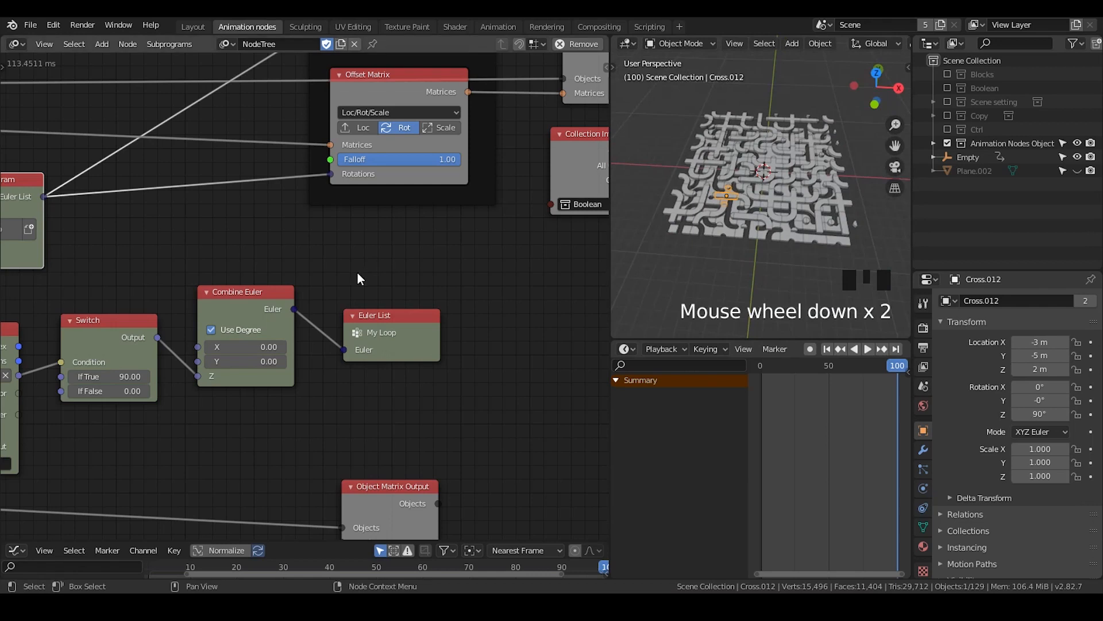
Rename the loop's Euler List generator output to "Initial rotation"
{"action": "middle_click_drag", "start_coordinate": [362, 276], "coordinate": [364, 256]}
{"action": "left_click_drag", "start_coordinate": [394, 308], "coordinate": [400, 291]}
{"action": "middle_click_drag", "start_coordinate": [400, 291], "coordinate": [456, 323]}
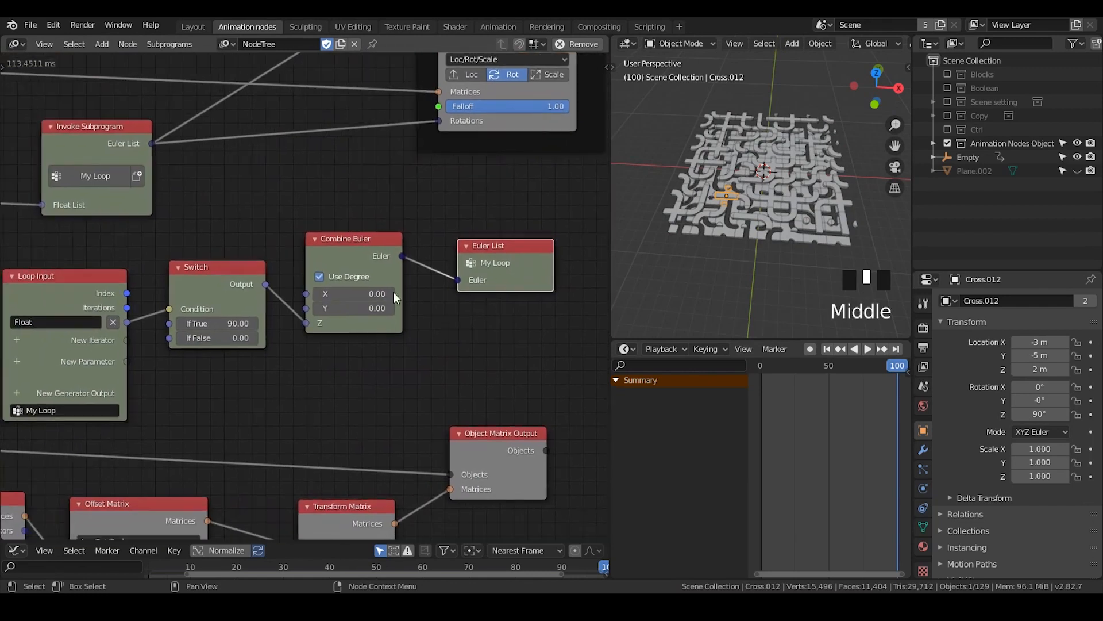
{"action": "double_click", "coordinate": [494, 252]}
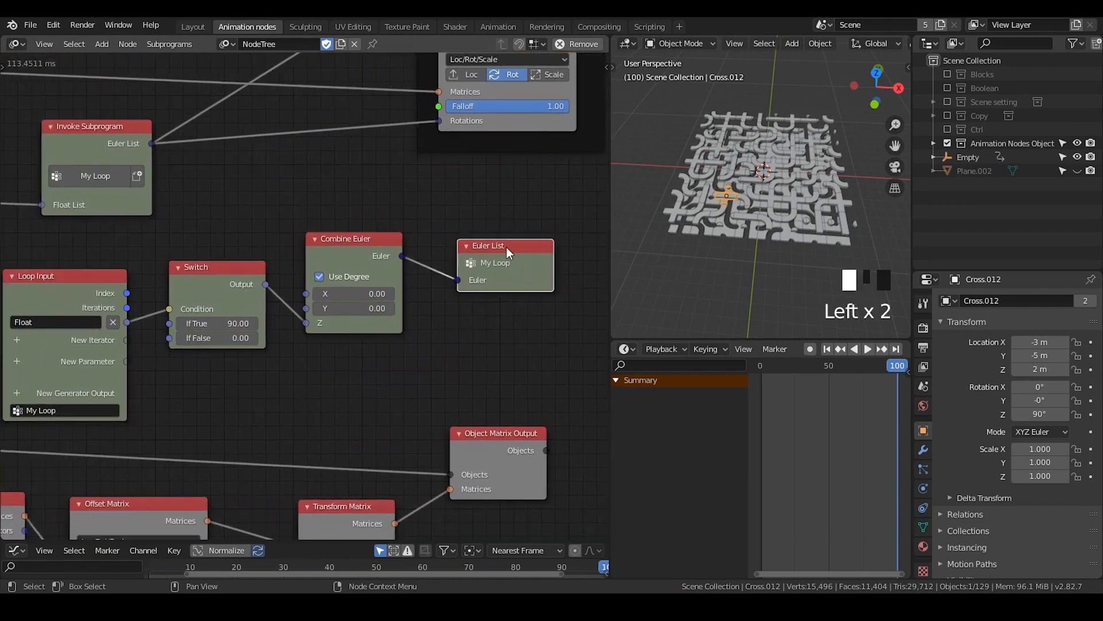
{"action": "middle_click_drag", "start_coordinate": [495, 252], "coordinate": [444, 254]}
{"action": "key", "text": "n"}
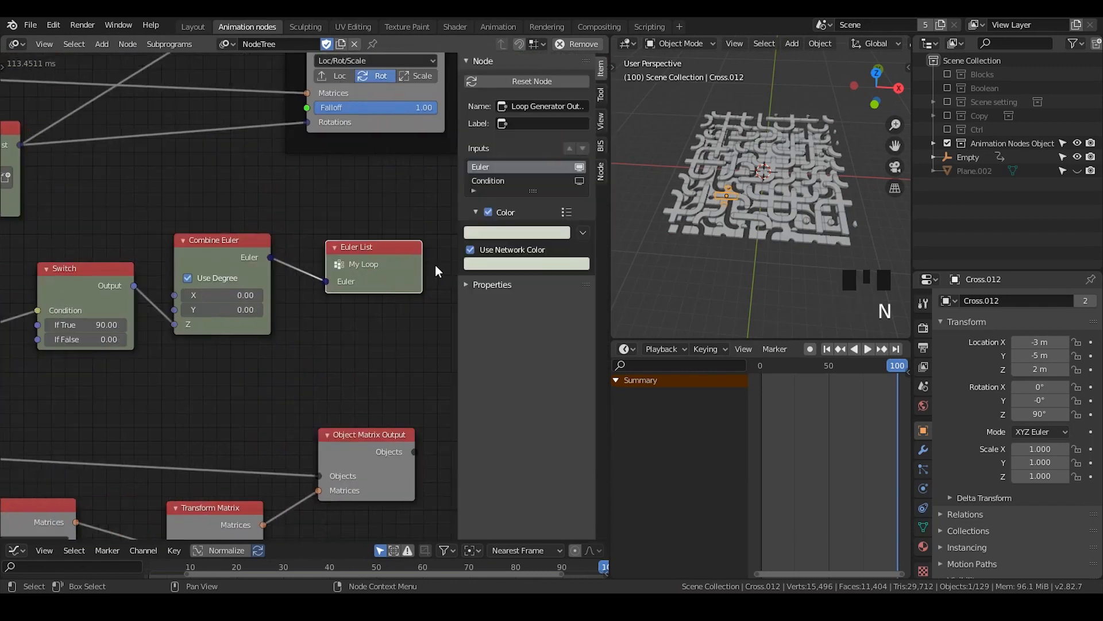
{"action": "left_click", "coordinate": [601, 173]}
{"action": "double_click", "coordinate": [529, 81]}
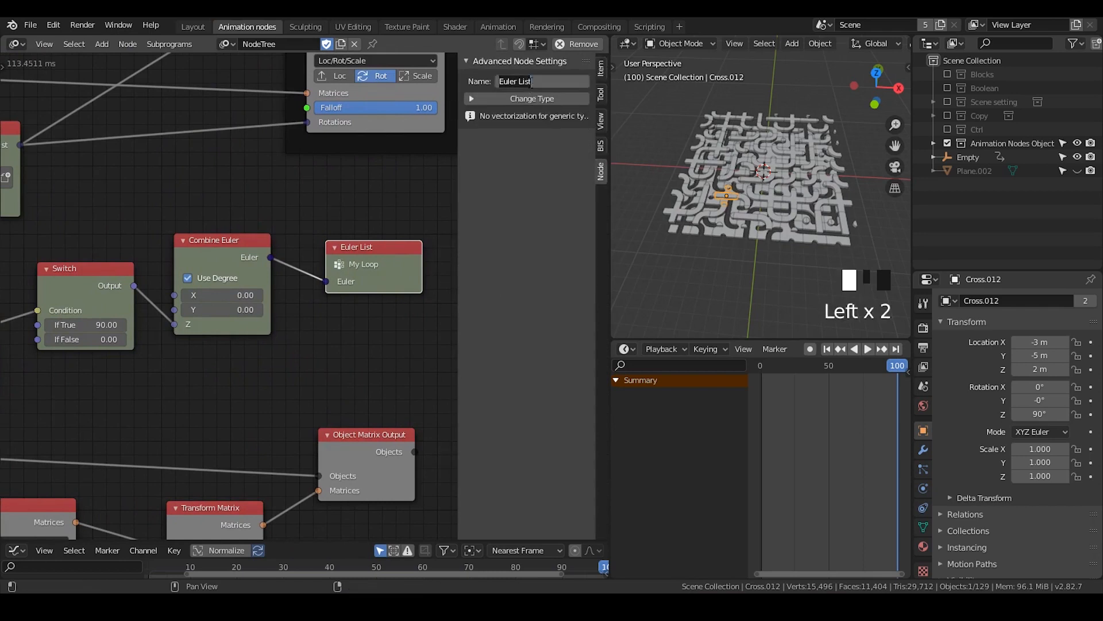
{"action": "key", "text": "BackSpace"}
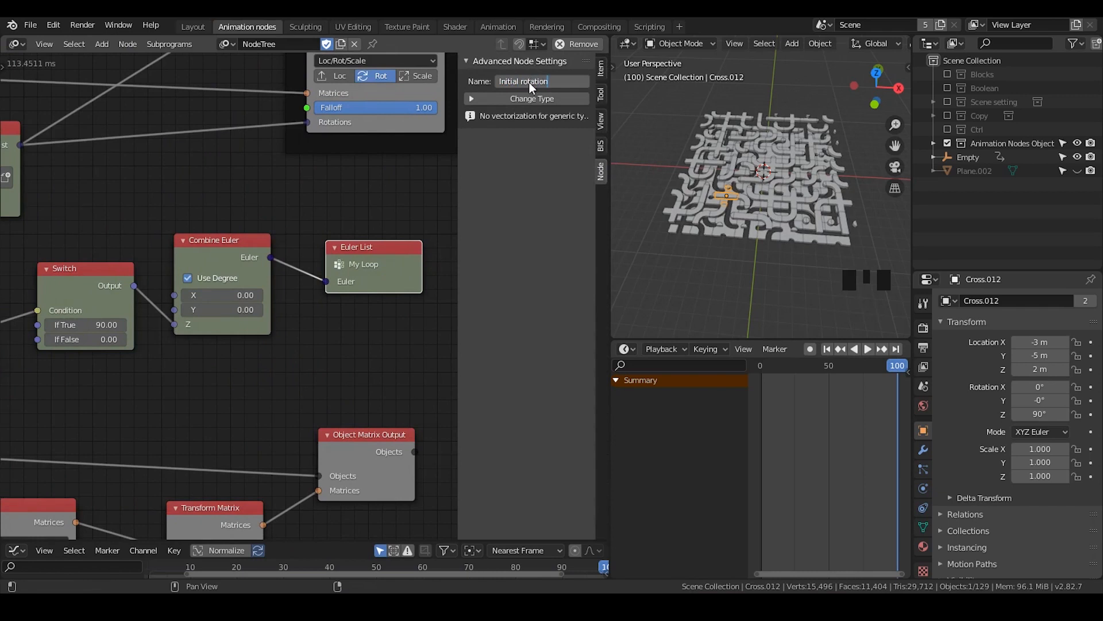
{"action": "key", "text": "Return"}
{"action": "key", "text": "n"}
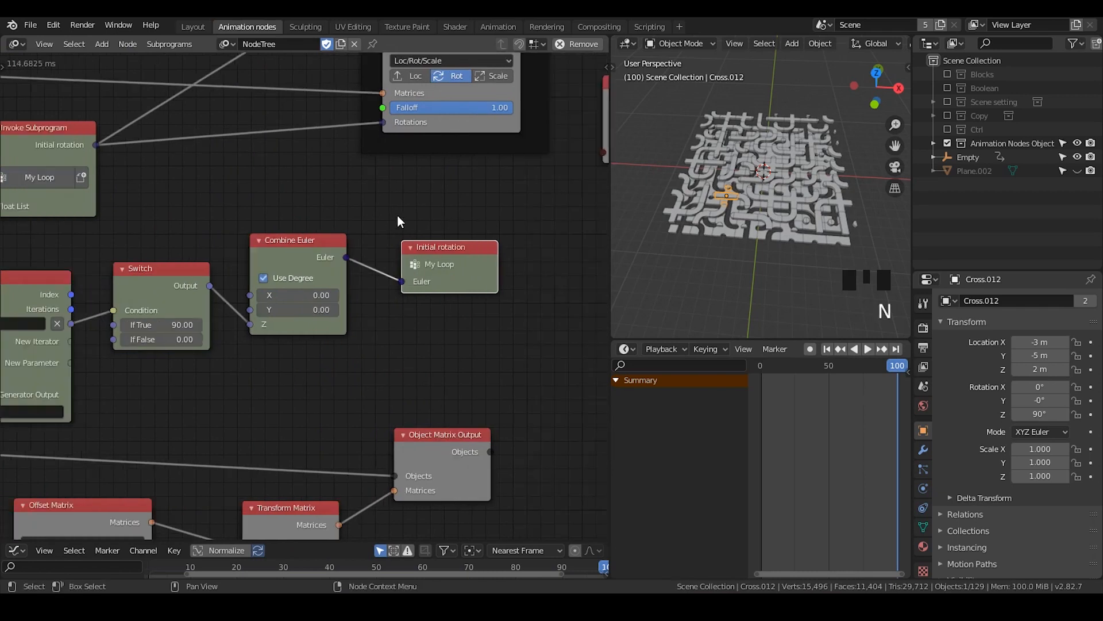
Collapse the Random Number and Clamp nodes and place them side by side below the Object Controller Falloff nodes
{"action": "middle_click_drag", "start_coordinate": [230, 207], "coordinate": [448, 275]}
{"action": "middle_click_drag", "start_coordinate": [224, 251], "coordinate": [441, 238]}
{"action": "left_click", "coordinate": [131, 253]}
{"action": "left_click_drag", "start_coordinate": [178, 256], "coordinate": [65, 292]}
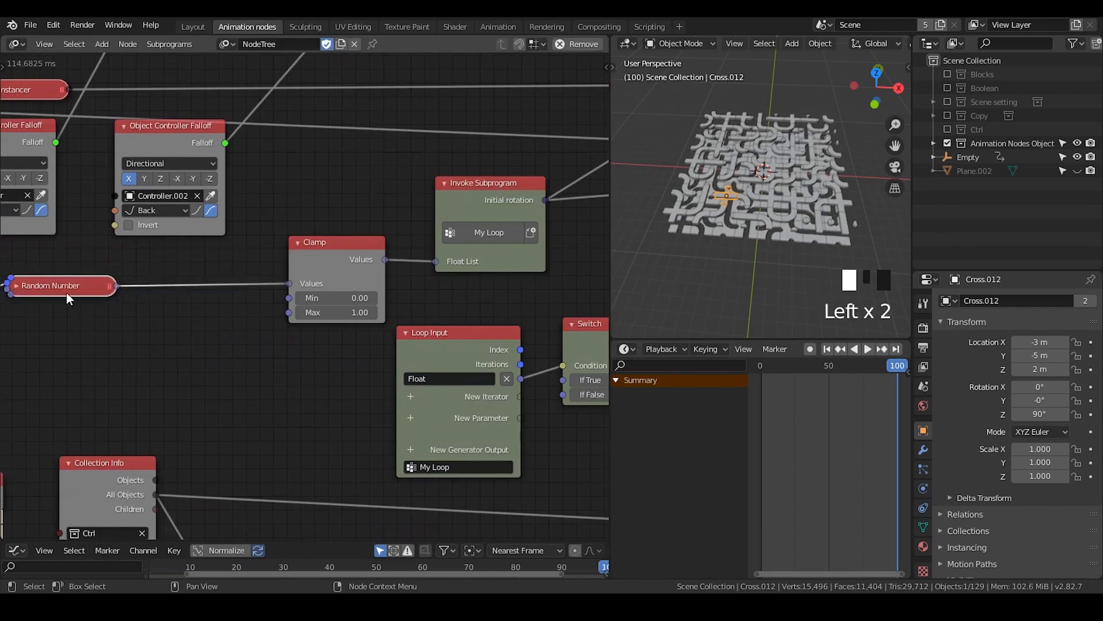
{"action": "middle_click_drag", "start_coordinate": [270, 264], "coordinate": [537, 249]}
{"action": "left_click", "coordinate": [565, 228]}
{"action": "left_click_drag", "start_coordinate": [564, 230], "coordinate": [454, 273]}
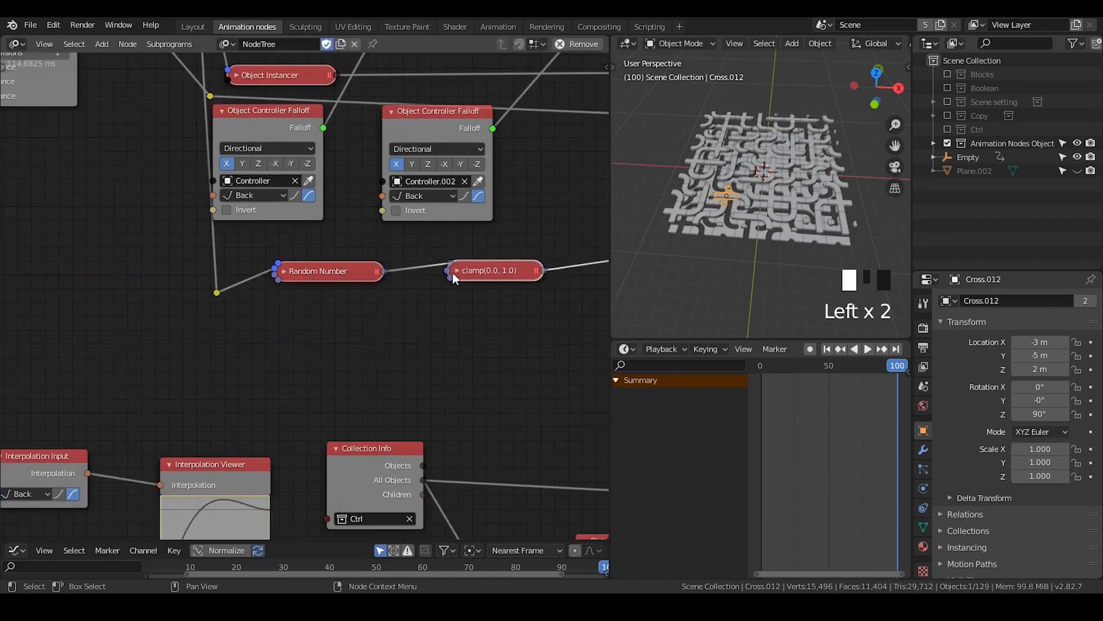
{"action": "left_click_drag", "start_coordinate": [337, 271], "coordinate": [309, 294]}
{"action": "left_click_drag", "start_coordinate": [474, 276], "coordinate": [403, 302]}
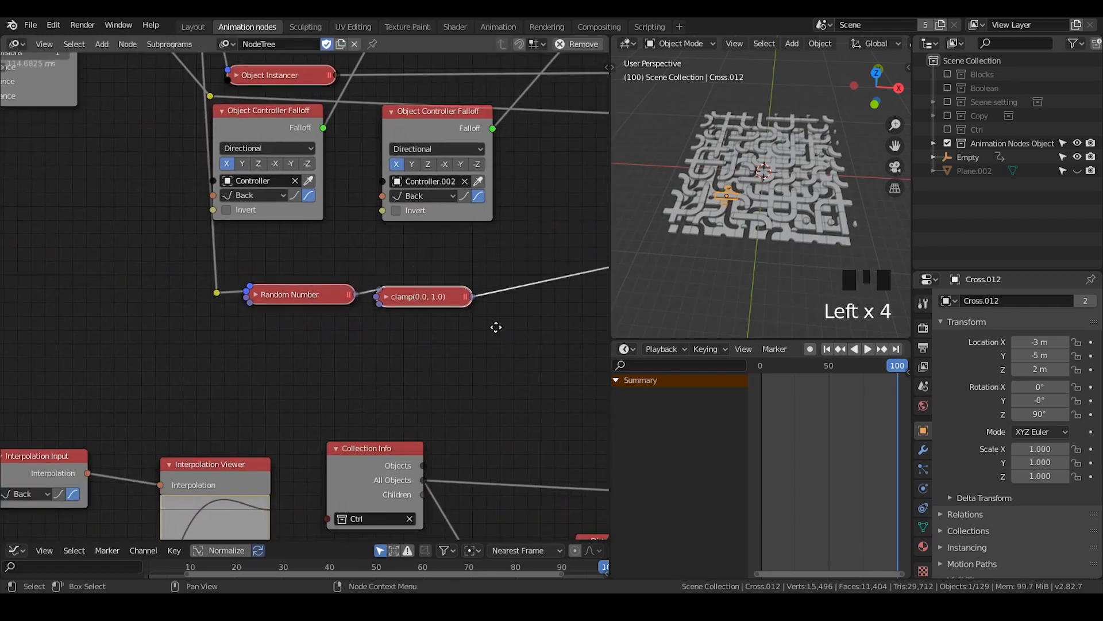
Move the Invoke Subprogram node beside the collapsed Clamp node and collapse it
{"action": "middle_click_drag", "start_coordinate": [495, 325], "coordinate": [172, 320]}
{"action": "left_click_drag", "start_coordinate": [402, 174], "coordinate": [208, 269]}
{"action": "left_click", "coordinate": [207, 206]}
{"action": "middle_click_drag", "start_coordinate": [279, 213], "coordinate": [245, 371]}
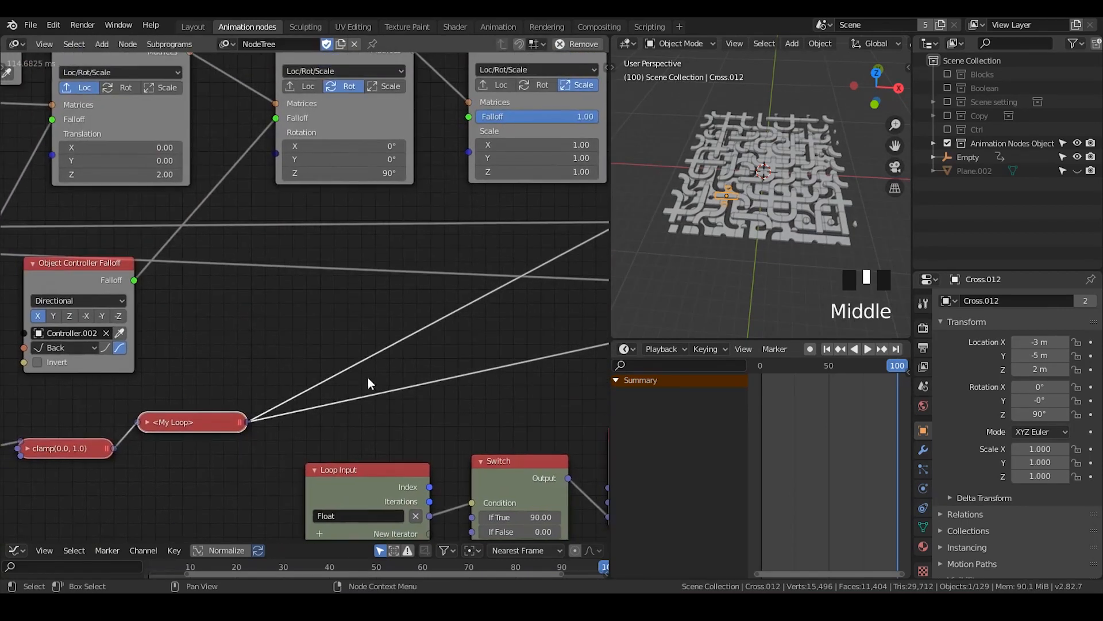
Shift the Switch and Combine Euler nodes together up and to the right to free space below them
{"action": "middle_click_drag", "start_coordinate": [367, 380], "coordinate": [273, 169]}
{"action": "middle_click_drag", "start_coordinate": [370, 254], "coordinate": [251, 224]}
{"action": "left_click_drag", "start_coordinate": [510, 167], "coordinate": [387, 275]}
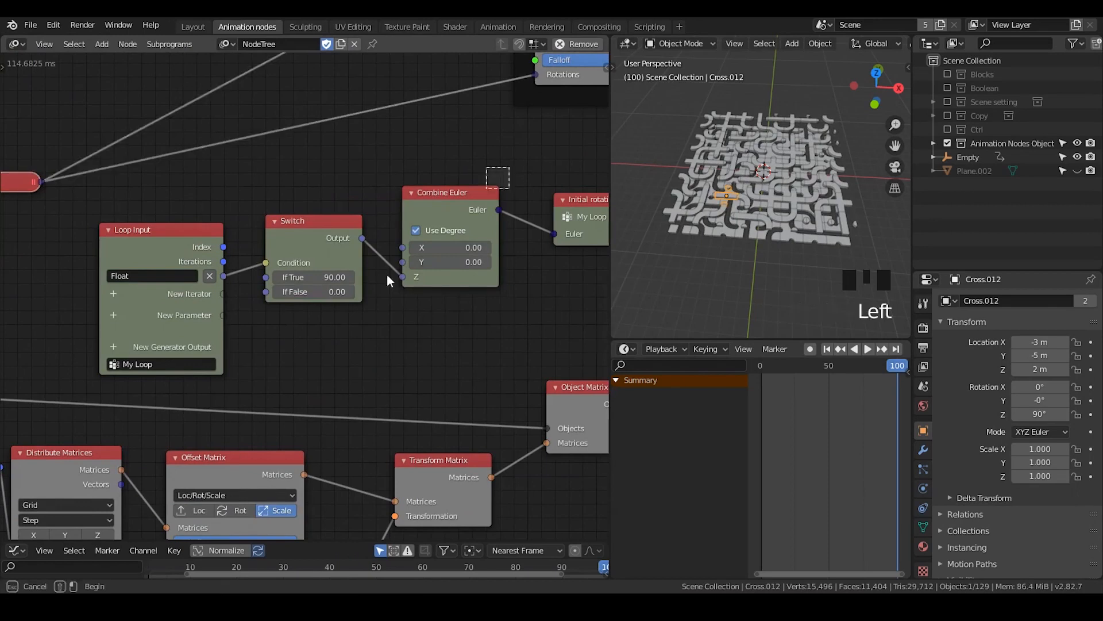
{"action": "key", "text": "g"}
{"action": "left_click", "coordinate": [357, 308]}
Duplicate the Switch node below the original, set its If False value to -90, and feed its condition from the loop's Float
{"action": "left_click", "coordinate": [359, 228]}
{"action": "key", "text": "shift+d"}
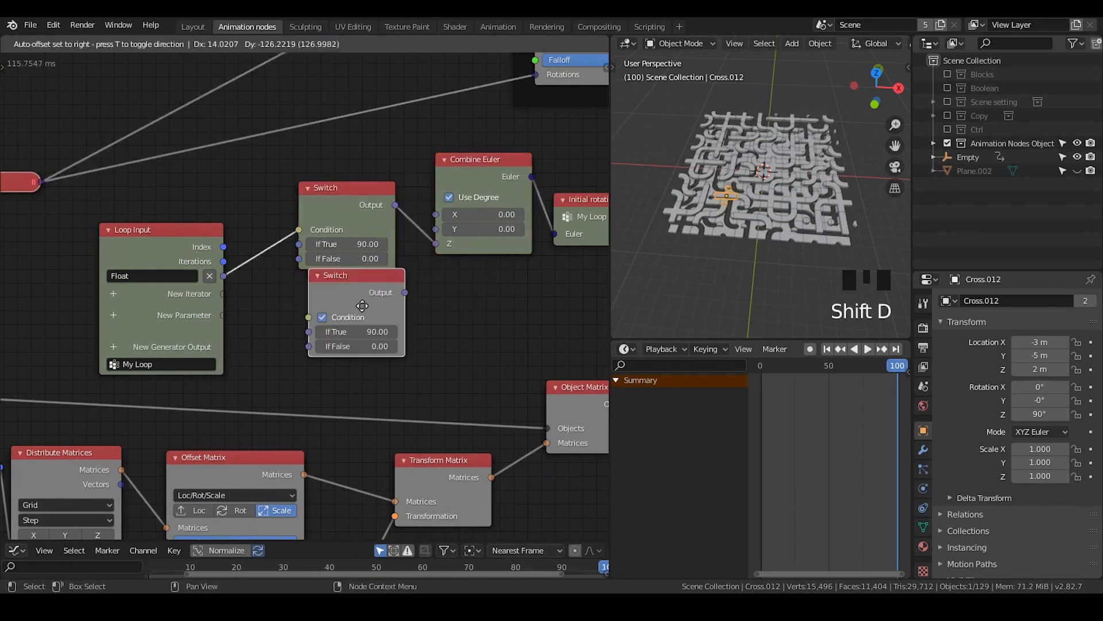
{"action": "left_click", "coordinate": [351, 316]}
{"action": "left_click", "coordinate": [348, 356]}
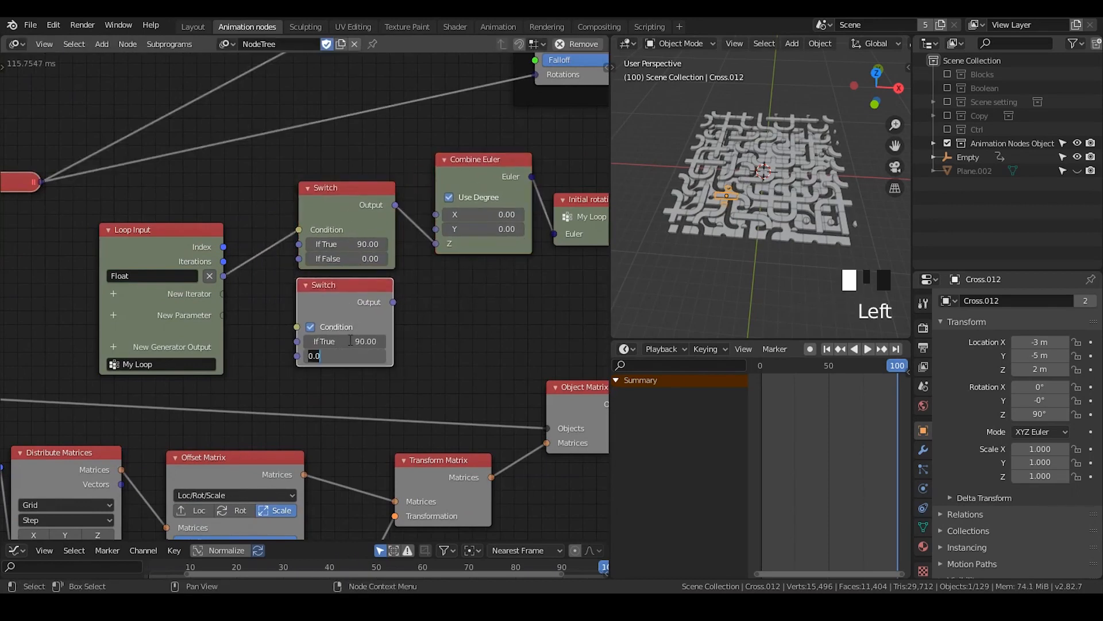
{"action": "key", "text": "Return"}
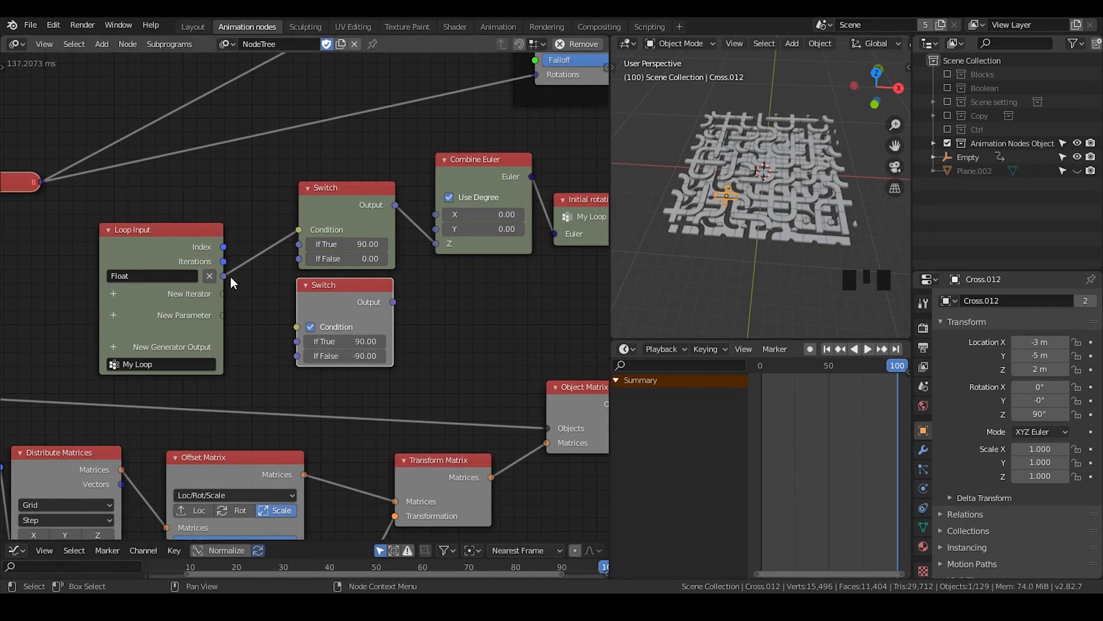
{"action": "left_click_drag", "start_coordinate": [224, 276], "coordinate": [296, 326]}
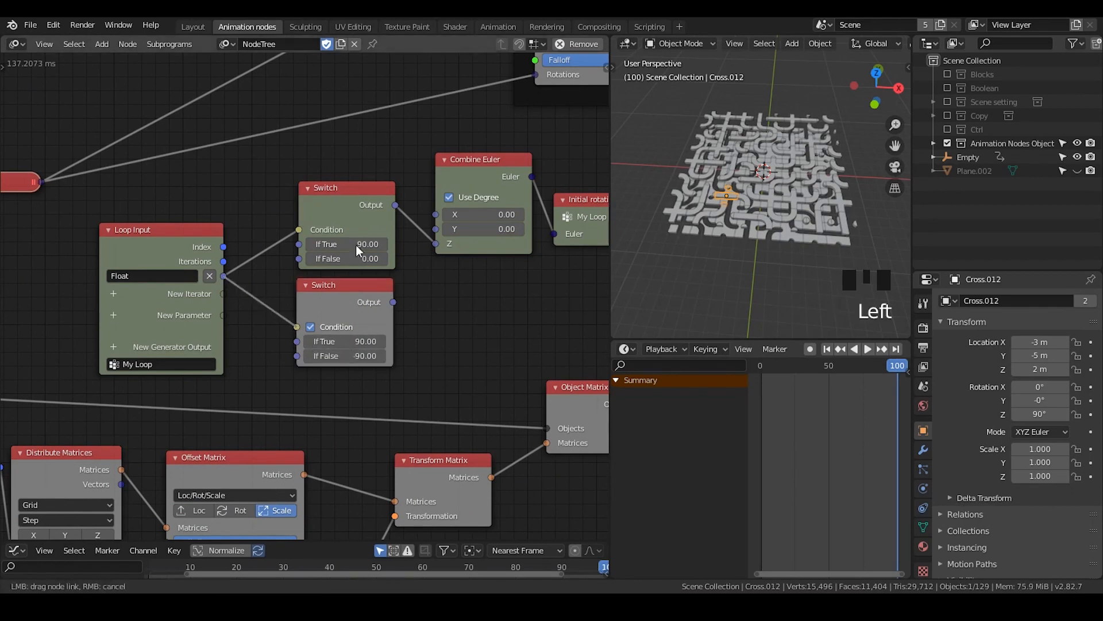
Duplicate the Combine Euler node below the original and connect the second Switch's output to its Z input
{"action": "left_click", "coordinate": [463, 167]}
{"action": "key", "text": "shift+d"}
{"action": "left_click", "coordinate": [397, 303]}
{"action": "left_click_drag", "start_coordinate": [396, 302], "coordinate": [434, 365]}
{"action": "middle_click_drag", "start_coordinate": [510, 320], "coordinate": [404, 301]}
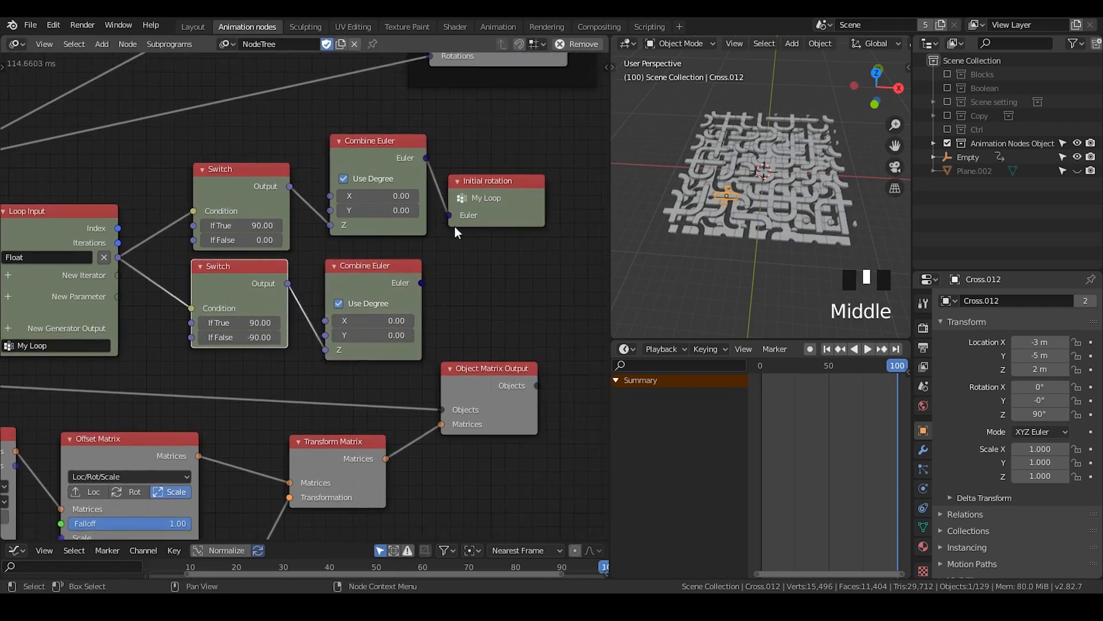
Duplicate the Initial rotation loop output node below the original and connect the second Combine Euler's output to it
{"action": "left_click", "coordinate": [495, 181]}
{"action": "key", "text": "shift+d"}
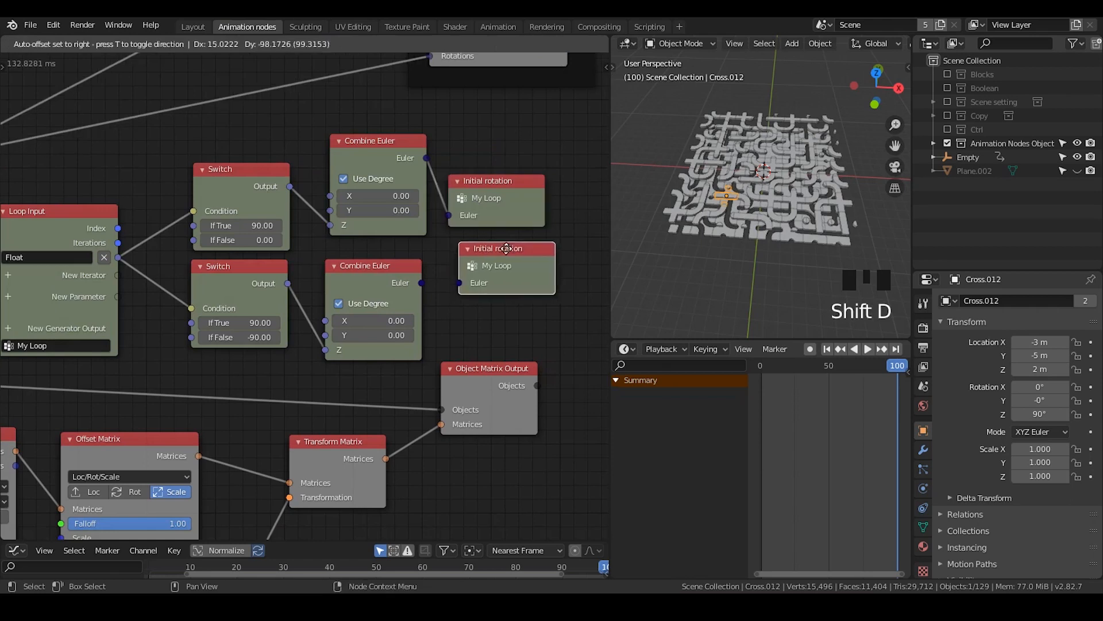
{"action": "left_click", "coordinate": [518, 343]}
{"action": "left_click_drag", "start_coordinate": [422, 283], "coordinate": [469, 296]}
{"action": "left_click", "coordinate": [427, 284]}
Rename the duplicated loop output node as Animate rotation
{"action": "left_click", "coordinate": [505, 270]}
{"action": "key", "text": "n"}
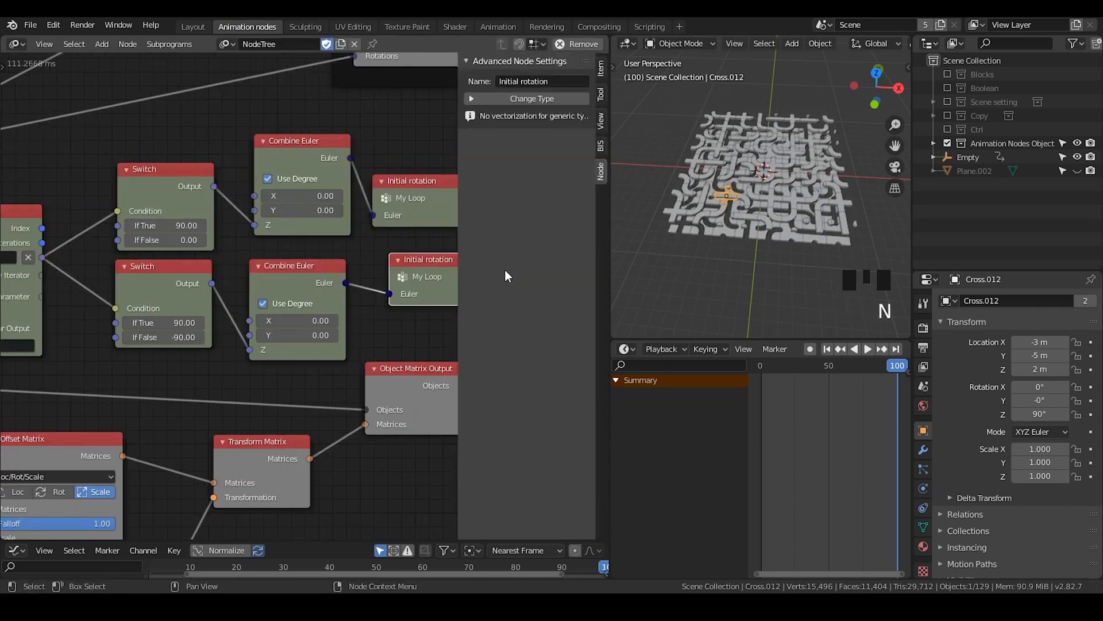
{"action": "left_click", "coordinate": [540, 81]}
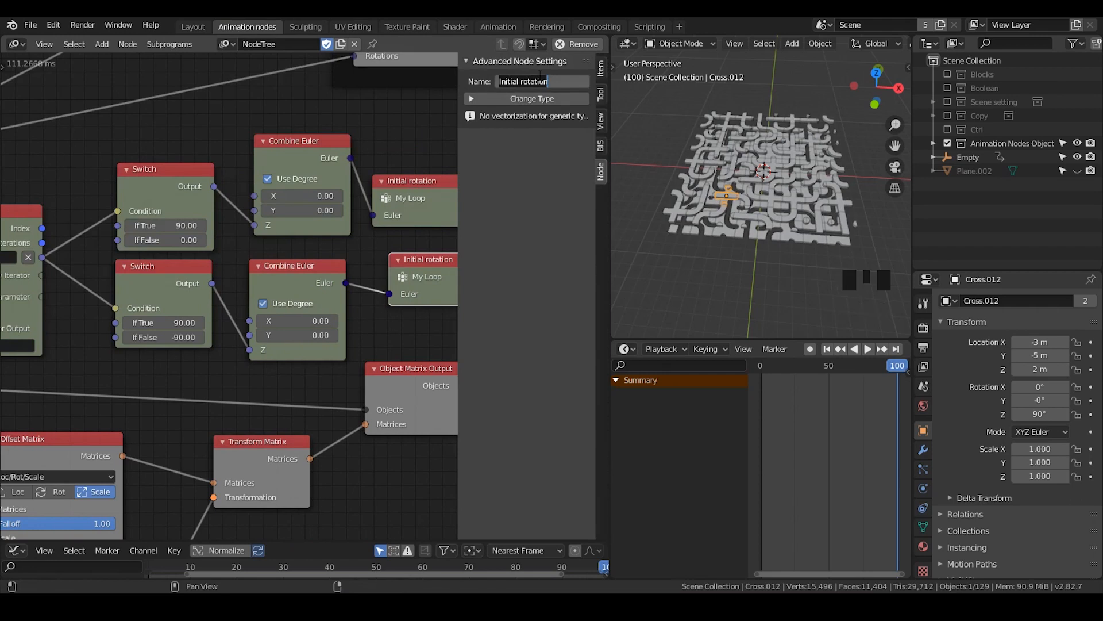
{"action": "type", "text": "Animate"}
{"action": "key", "text": "Return"}
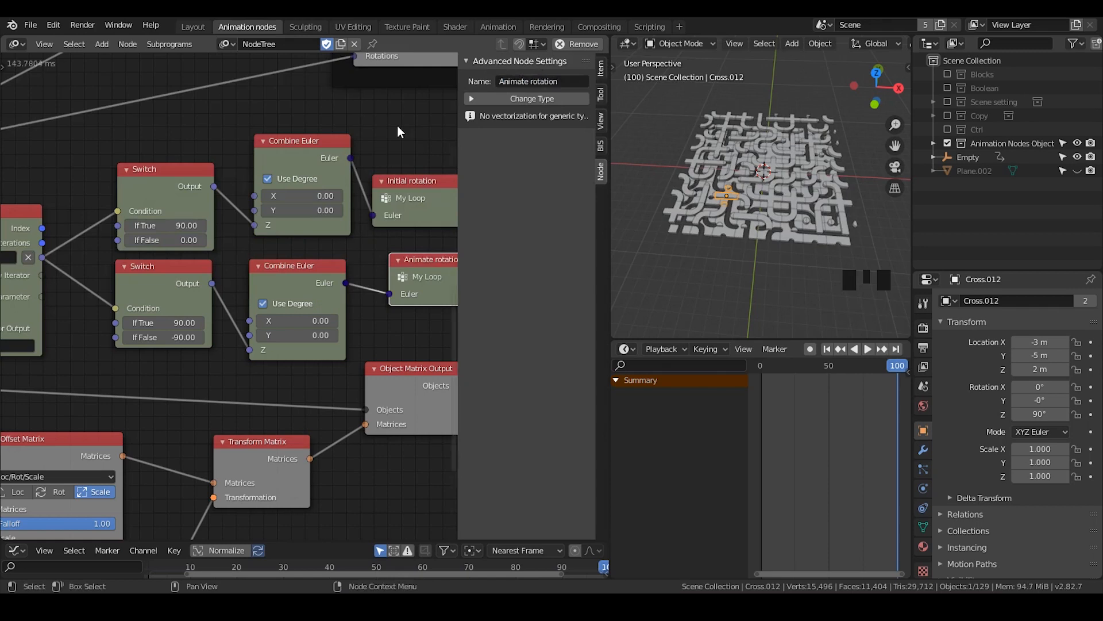
{"action": "key", "text": "n"}
Duplicate the Rot Offset Matrix below the original and insert it in the link feeding the lower Random rotation Offset Matrix
{"action": "middle_click_drag", "start_coordinate": [155, 182], "coordinate": [419, 360]}
{"action": "middle_click_drag", "start_coordinate": [255, 279], "coordinate": [360, 342]}
{"action": "left_click_drag", "start_coordinate": [356, 406], "coordinate": [390, 136]}
{"action": "middle_click_drag", "start_coordinate": [423, 222], "coordinate": [417, 316]}
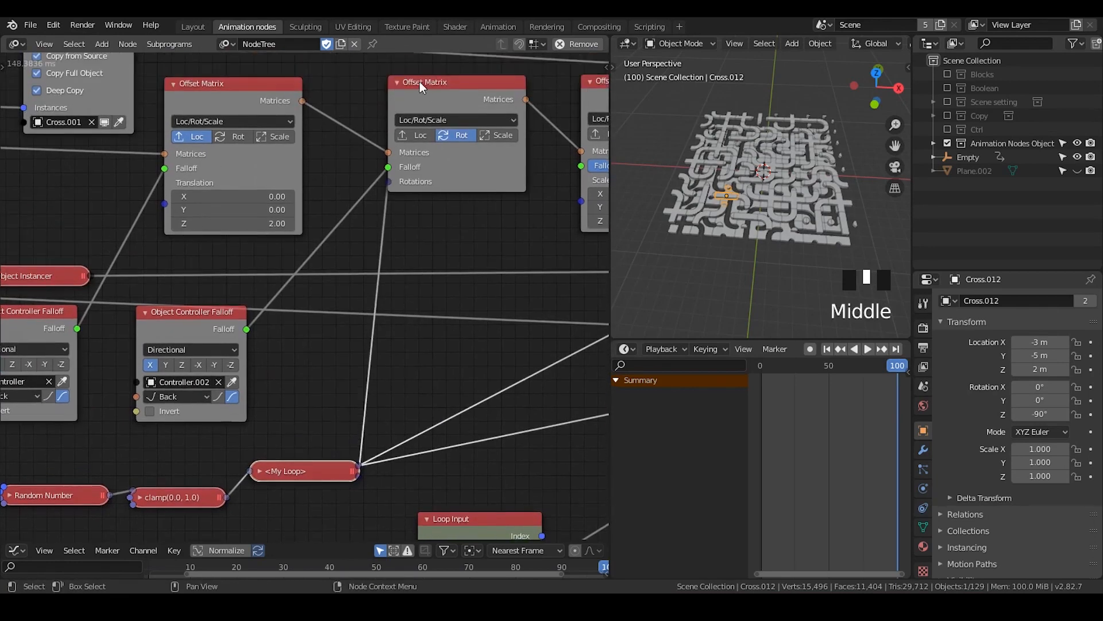
{"action": "scroll", "coordinate": [434, 179], "scroll_direction": "down", "scroll_amount": 7}
{"action": "middle_click_drag", "start_coordinate": [434, 215], "coordinate": [374, 171]}
{"action": "key", "text": "shift+d"}
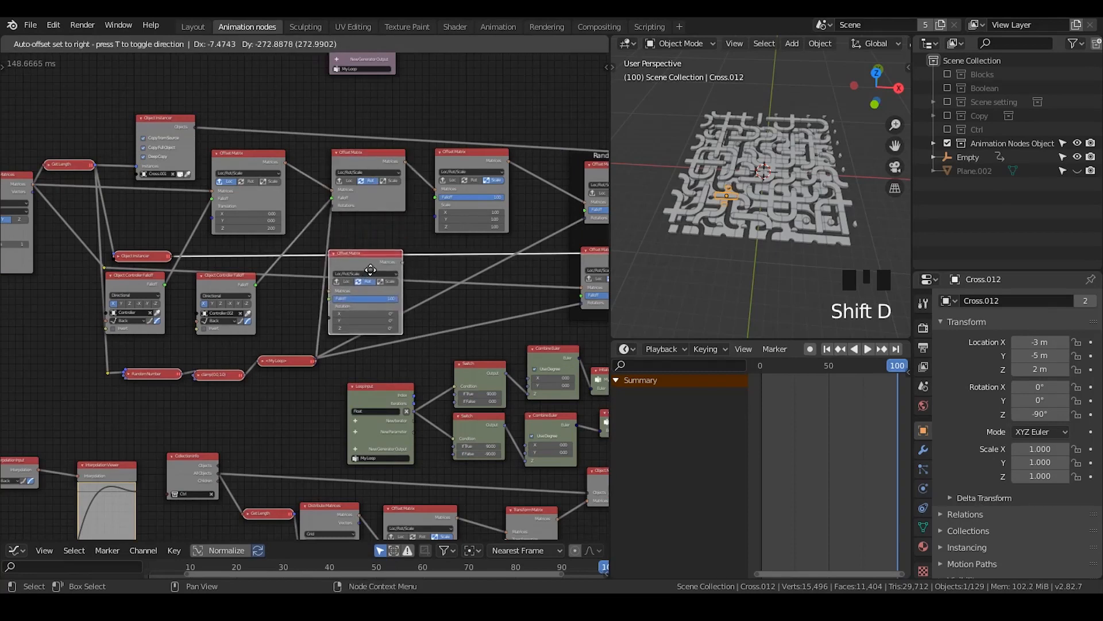
{"action": "left_click", "coordinate": [363, 262]}
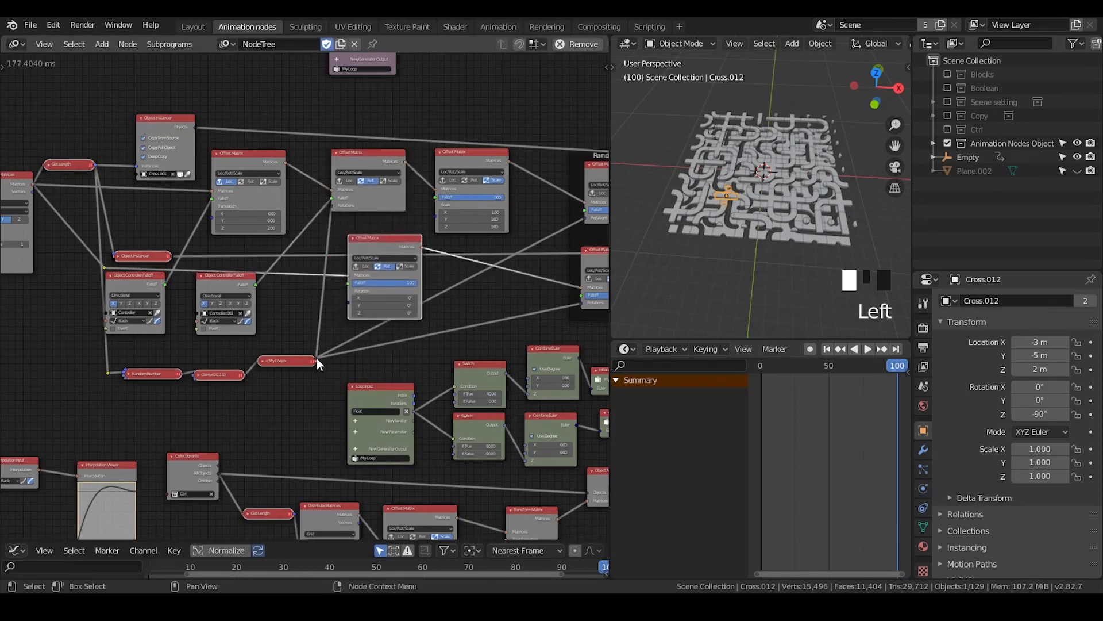
Connect the My Loop node's rotation output to the duplicated Offset Matrix's Rotation input
{"action": "left_click_drag", "start_coordinate": [314, 360], "coordinate": [363, 339]}
{"action": "scroll", "coordinate": [337, 349], "scroll_direction": "up", "scroll_amount": 7}
{"action": "middle_click_drag", "start_coordinate": [337, 349], "coordinate": [313, 357]}
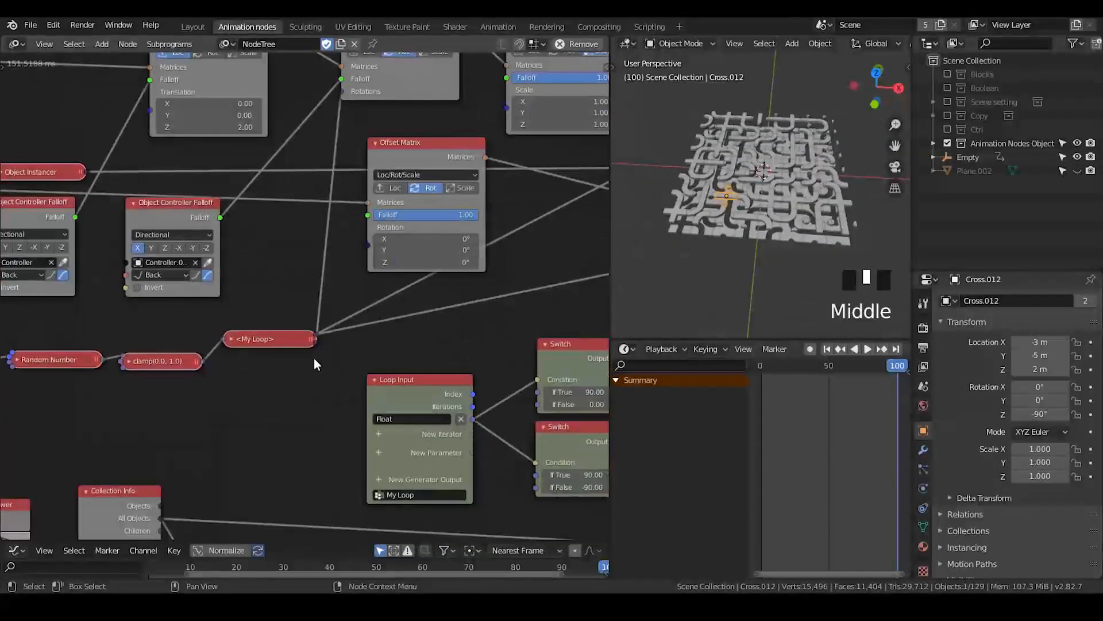
{"action": "left_click_drag", "start_coordinate": [315, 339], "coordinate": [367, 243]}
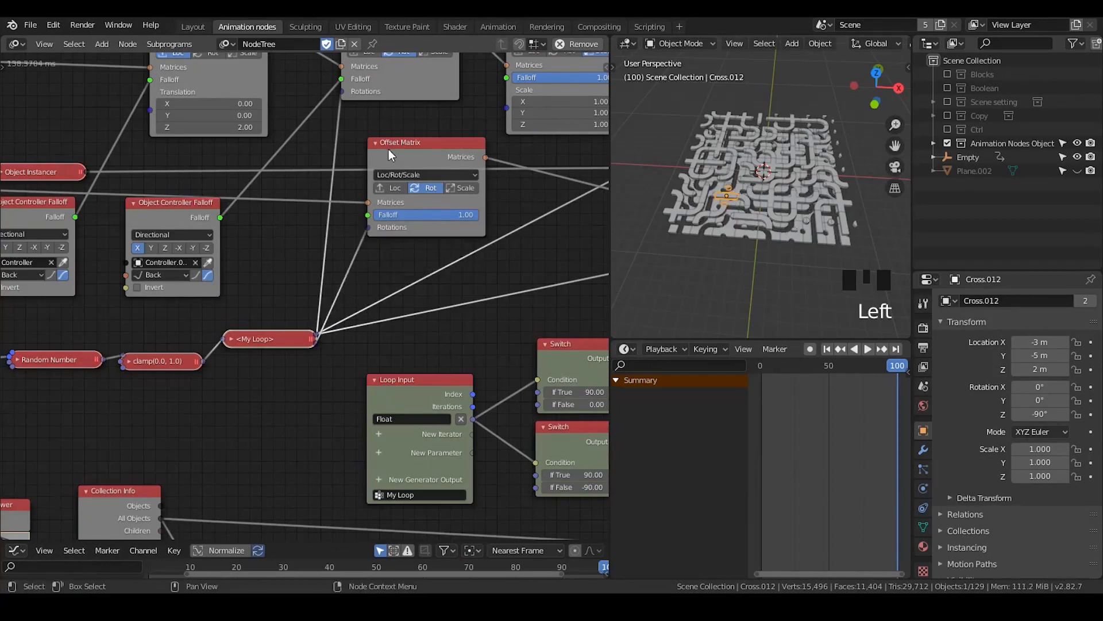
Collapse both animated Rot Offset Matrix nodes and the Scale Offset Matrix, moving each to tidy the layout
{"action": "left_click", "coordinate": [375, 142]}
{"action": "left_click_drag", "start_coordinate": [392, 144], "coordinate": [382, 197]}
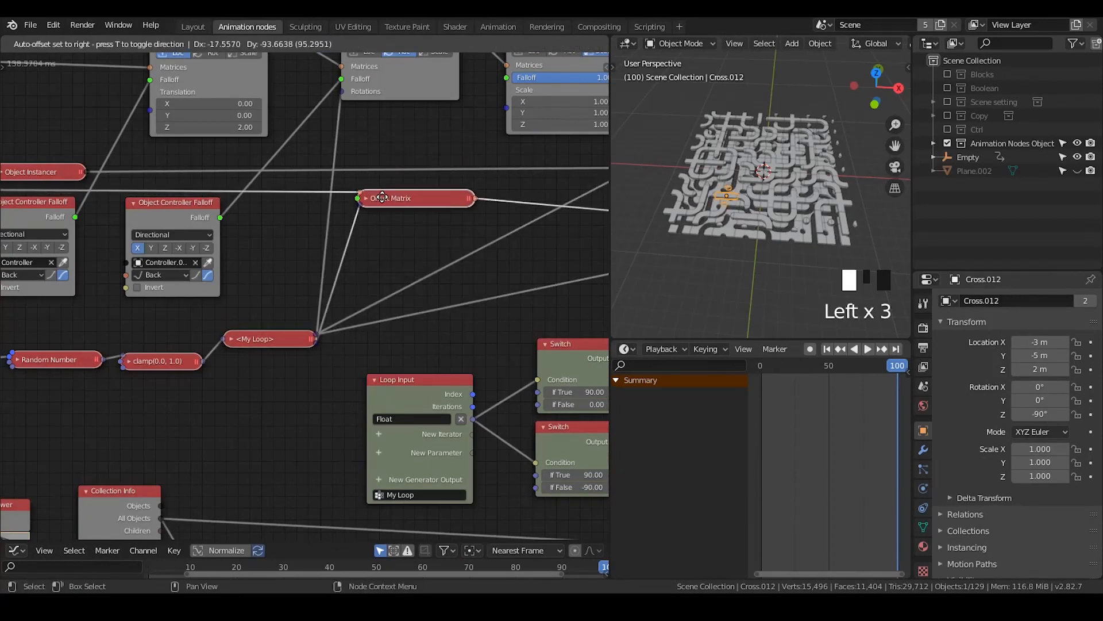
{"action": "middle_click_drag", "start_coordinate": [390, 207], "coordinate": [412, 334]}
{"action": "left_click", "coordinate": [369, 126]}
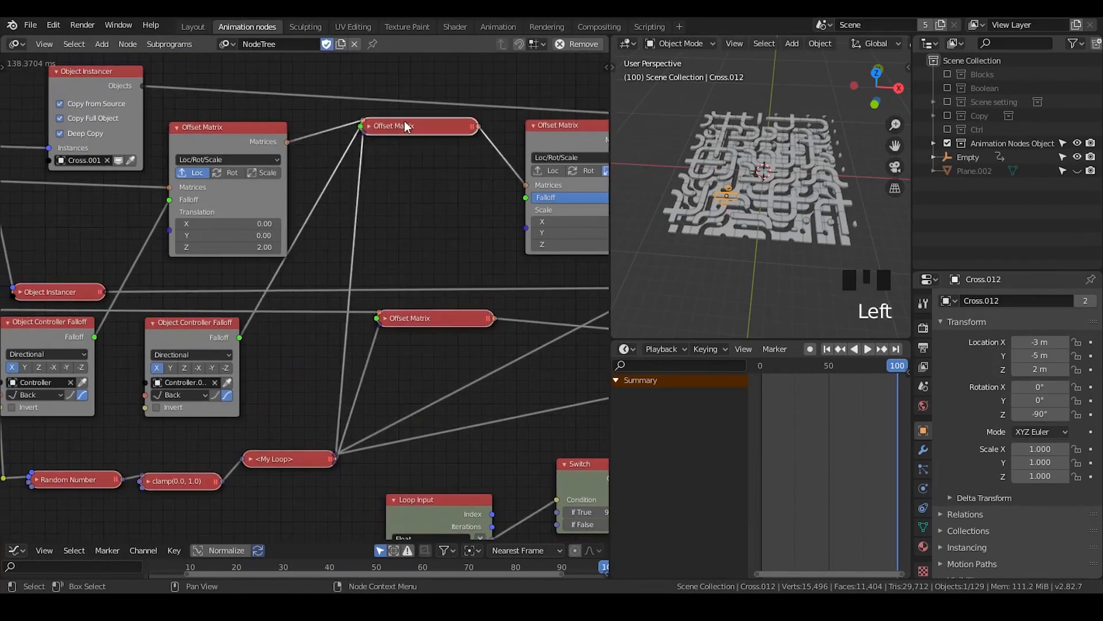
{"action": "left_click_drag", "start_coordinate": [405, 122], "coordinate": [413, 162]}
{"action": "middle_click_drag", "start_coordinate": [560, 122], "coordinate": [416, 122]}
{"action": "left_click", "coordinate": [389, 127]}
{"action": "left_click_drag", "start_coordinate": [424, 126], "coordinate": [501, 167]}
Collapse the two Offset Matrix nodes inside the Random rotation frame and reposition them
{"action": "middle_click_drag", "start_coordinate": [402, 282], "coordinate": [380, 185]}
{"action": "scroll", "coordinate": [380, 185], "scroll_direction": "down", "scroll_amount": 2}
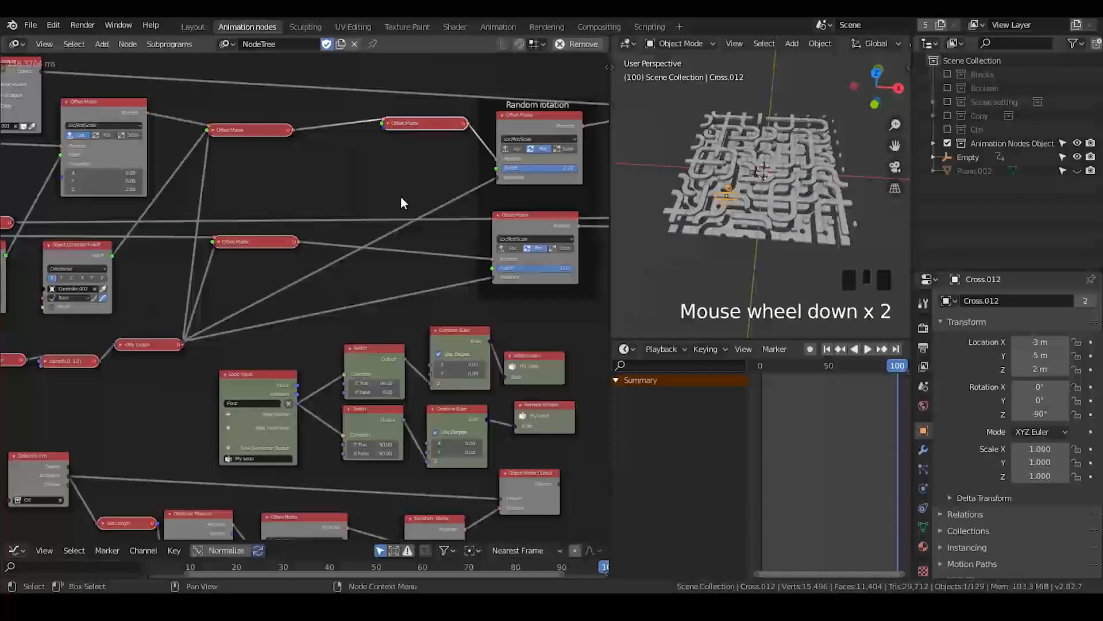
{"action": "left_click", "coordinate": [500, 215]}
{"action": "left_click", "coordinate": [498, 215]}
{"action": "left_click_drag", "start_coordinate": [514, 218], "coordinate": [525, 244]}
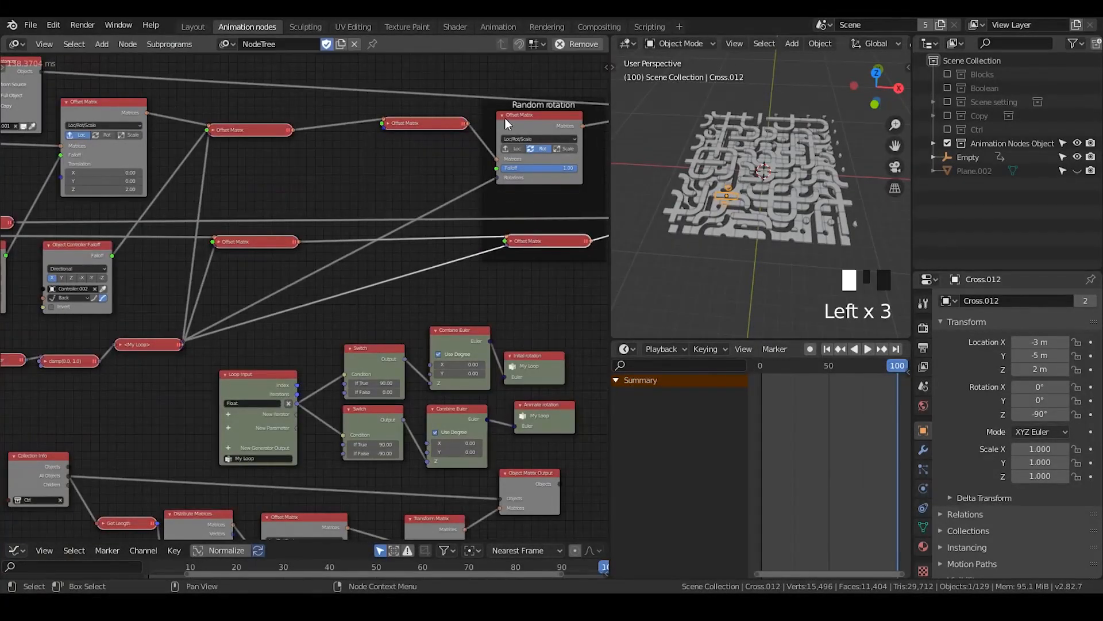
{"action": "left_click", "coordinate": [504, 114]}
{"action": "left_click_drag", "start_coordinate": [505, 117], "coordinate": [534, 150]}
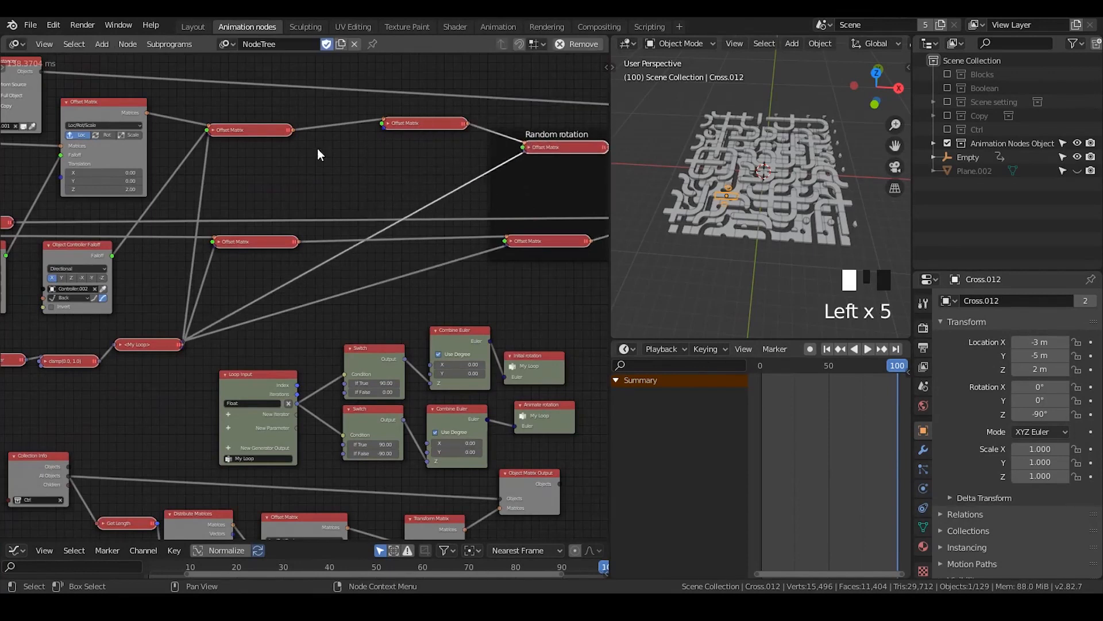
Duplicate the Random rotation frame and place the two collapsed Offset Matrix nodes before it in the chain inside the copy
{"action": "middle_click_drag", "start_coordinate": [256, 178], "coordinate": [280, 176]}
{"action": "left_click", "coordinate": [540, 138]}
{"action": "key", "text": "shift+d"}
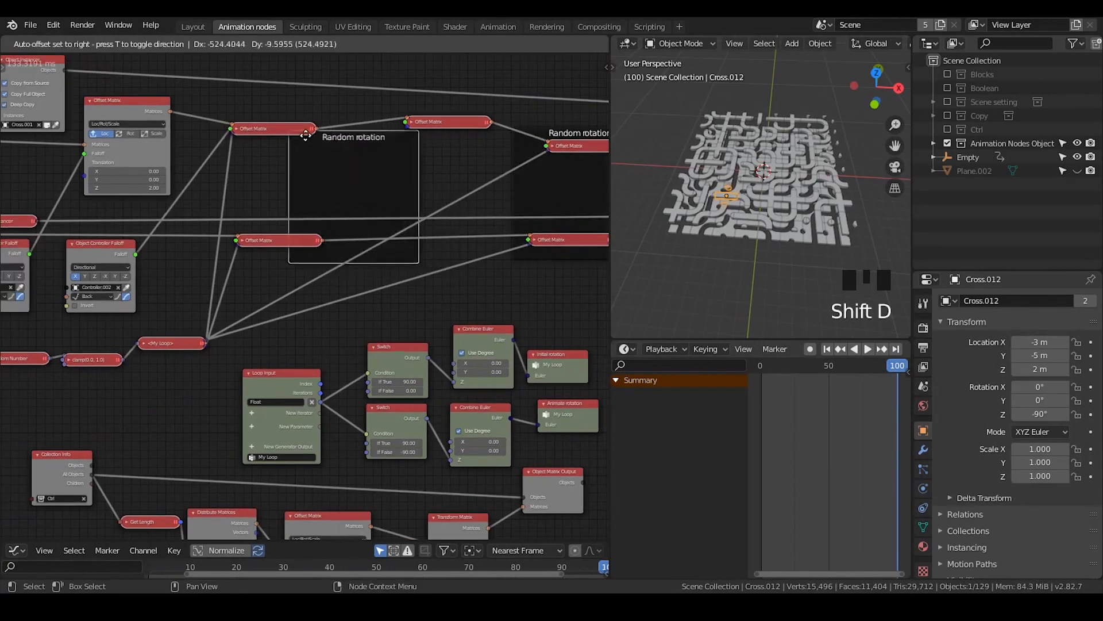
{"action": "left_click", "coordinate": [306, 134]}
{"action": "key", "text": "g"}
{"action": "left_click", "coordinate": [301, 141]}
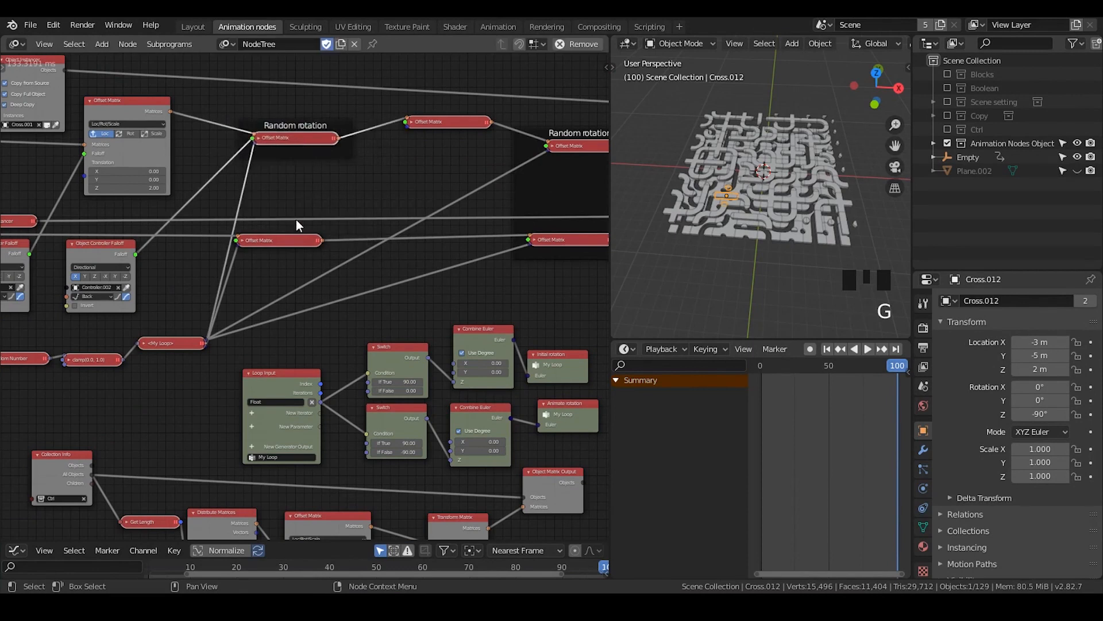
{"action": "left_click", "coordinate": [301, 240]}
{"action": "key", "text": "g"}
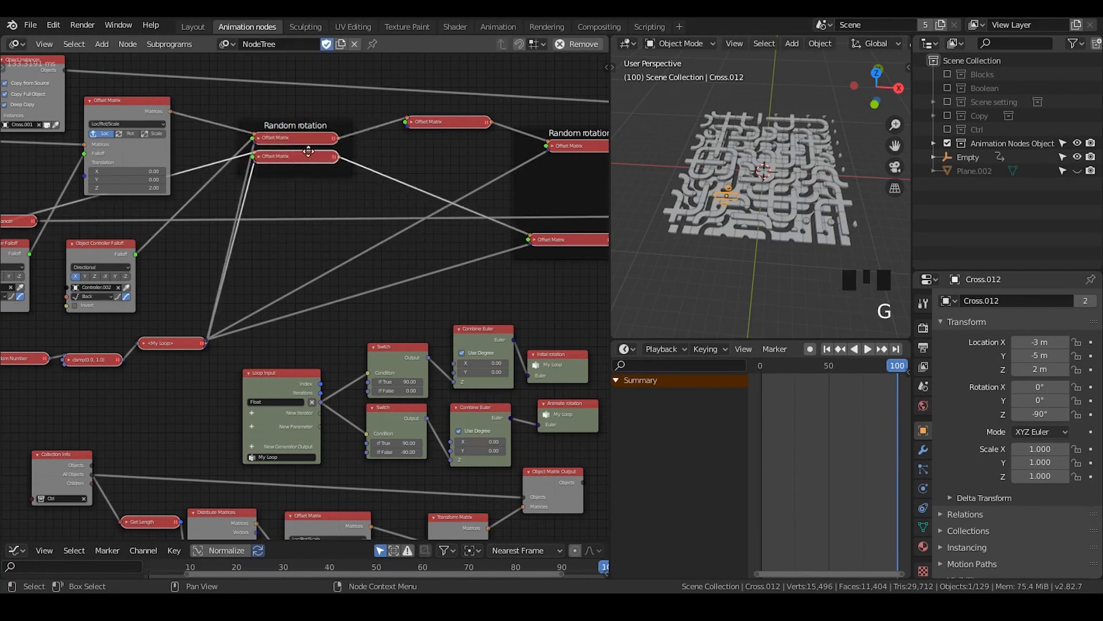
{"action": "key", "text": "g"}
Change the duplicated frame's label to Animate rotation
{"action": "left_click", "coordinate": [294, 125]}
{"action": "key", "text": "n"}
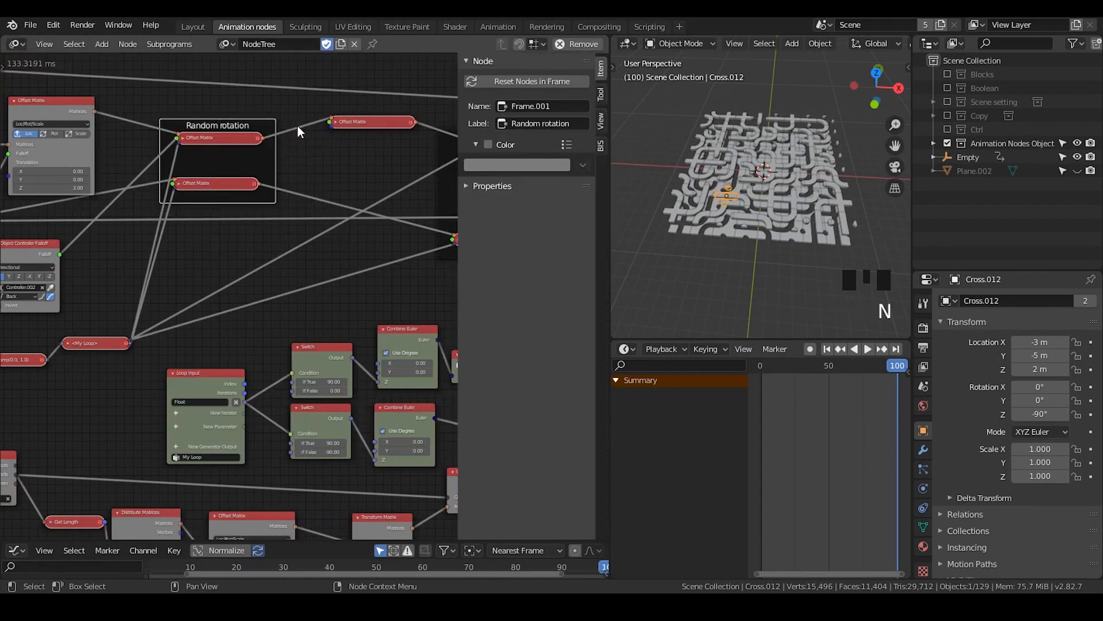
{"action": "left_click", "coordinate": [546, 122]}
{"action": "type", "text": "Animate"}
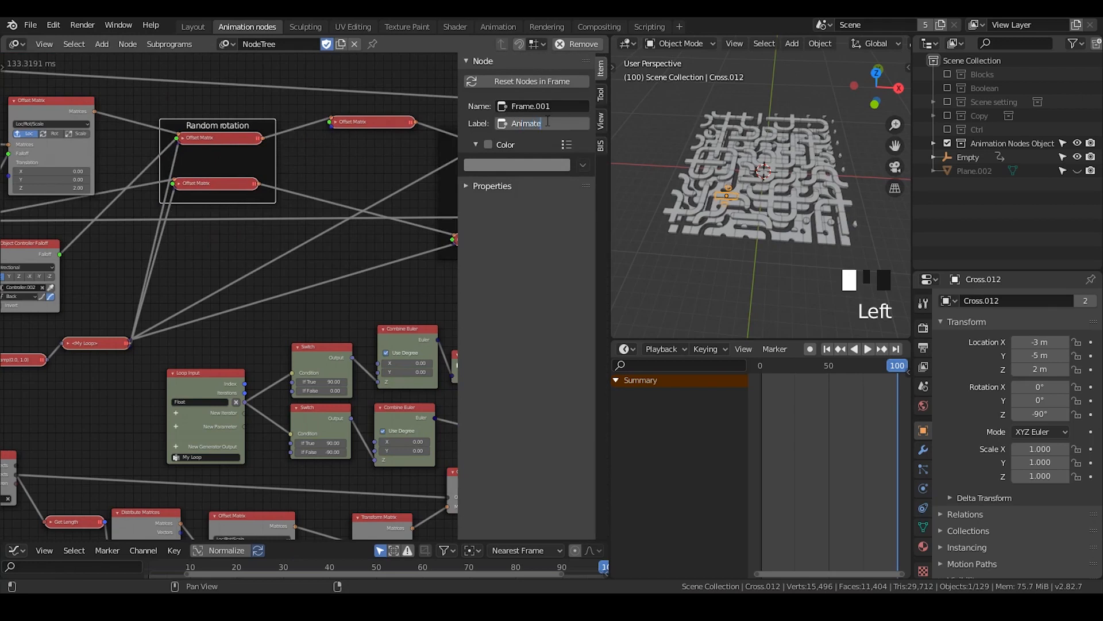
{"action": "key", "text": "Return"}
{"action": "key", "text": "n"}
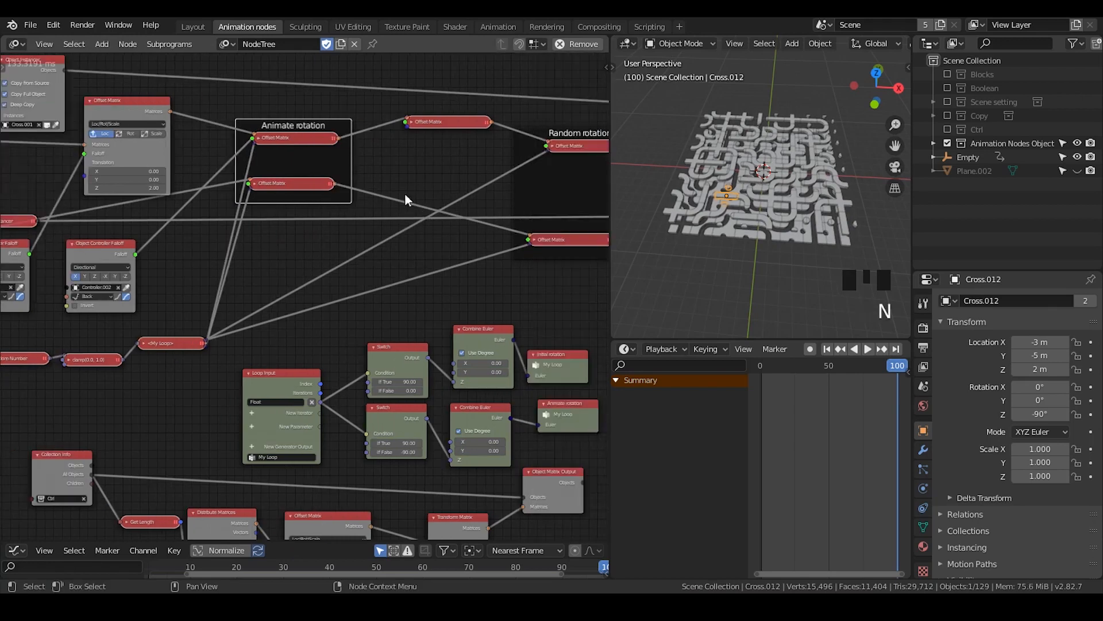
Lower the Animate rotation frame slightly and bring the two Offset Matrix nodes in the Random rotation frame closer together
{"action": "middle_click_drag", "start_coordinate": [360, 161], "coordinate": [334, 171]}
{"action": "mouse_move", "coordinate": [352, 159]}
{"action": "left_mouse_down"}
{"action": "mouse_move", "coordinate": [348, 194]}
{"action": "mouse_move", "coordinate": [353, 166]}
{"action": "left_mouse_up"}
{"action": "middle_click_drag", "start_coordinate": [451, 175], "coordinate": [369, 178]}
{"action": "left_click_drag", "start_coordinate": [524, 233], "coordinate": [549, 189]}
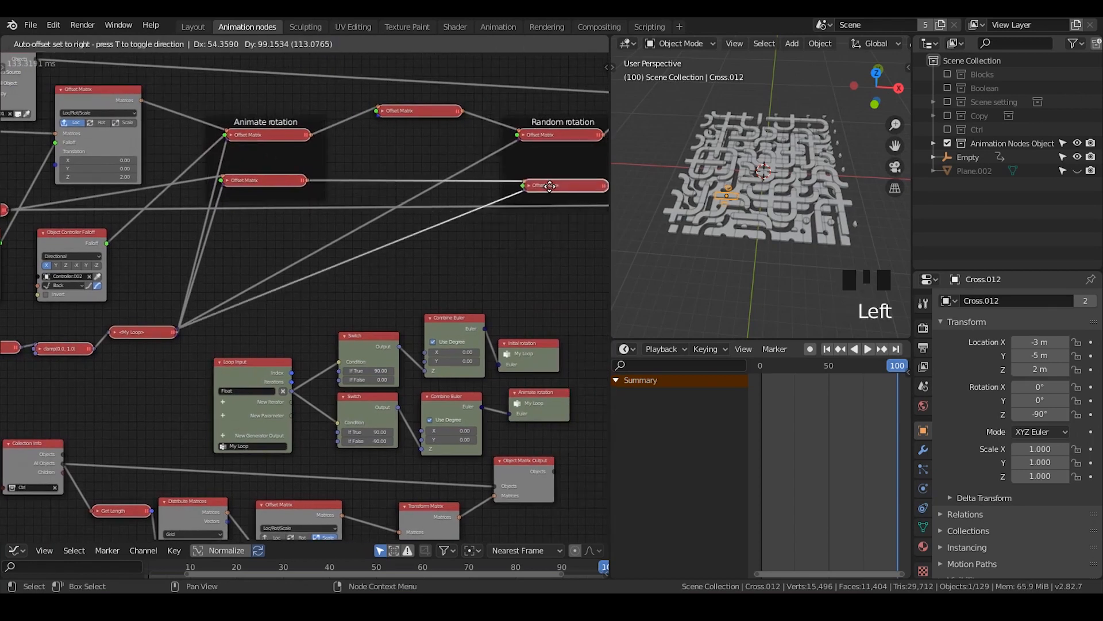
{"action": "left_click_drag", "start_coordinate": [540, 138], "coordinate": [544, 127]}
Set the second Object Controller Falloff's interpolation to Sinusoidal and shift the node slightly up and to the right
{"action": "middle_click_drag", "start_coordinate": [230, 215], "coordinate": [332, 269]}
{"action": "scroll", "coordinate": [381, 254], "scroll_direction": "up", "scroll_amount": 3}
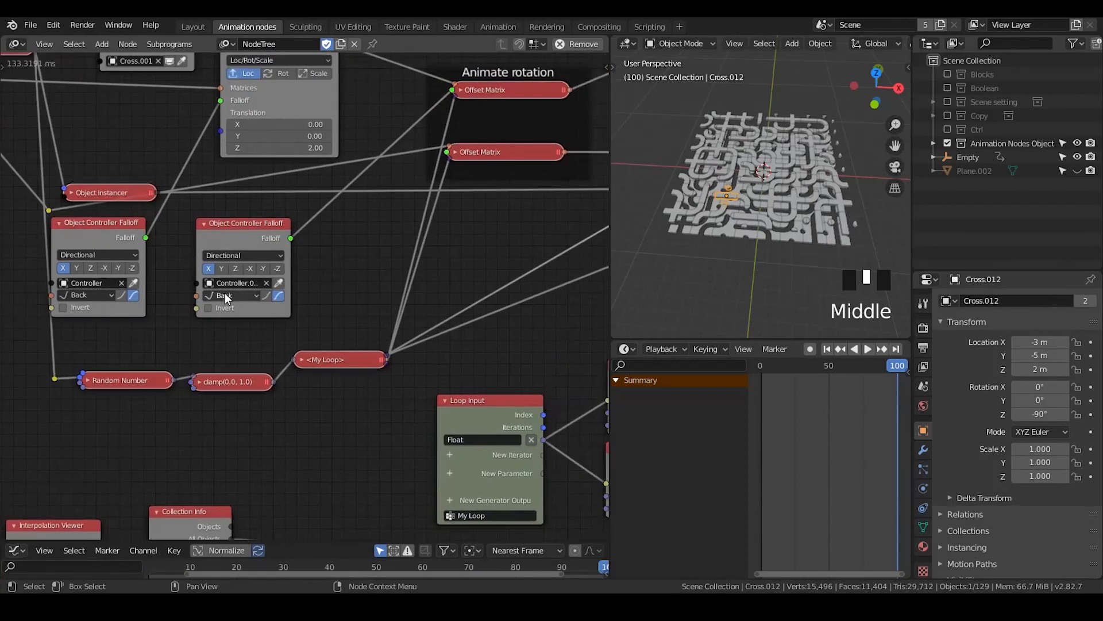
{"action": "left_click", "coordinate": [233, 294]}
{"action": "left_click", "coordinate": [237, 298]}
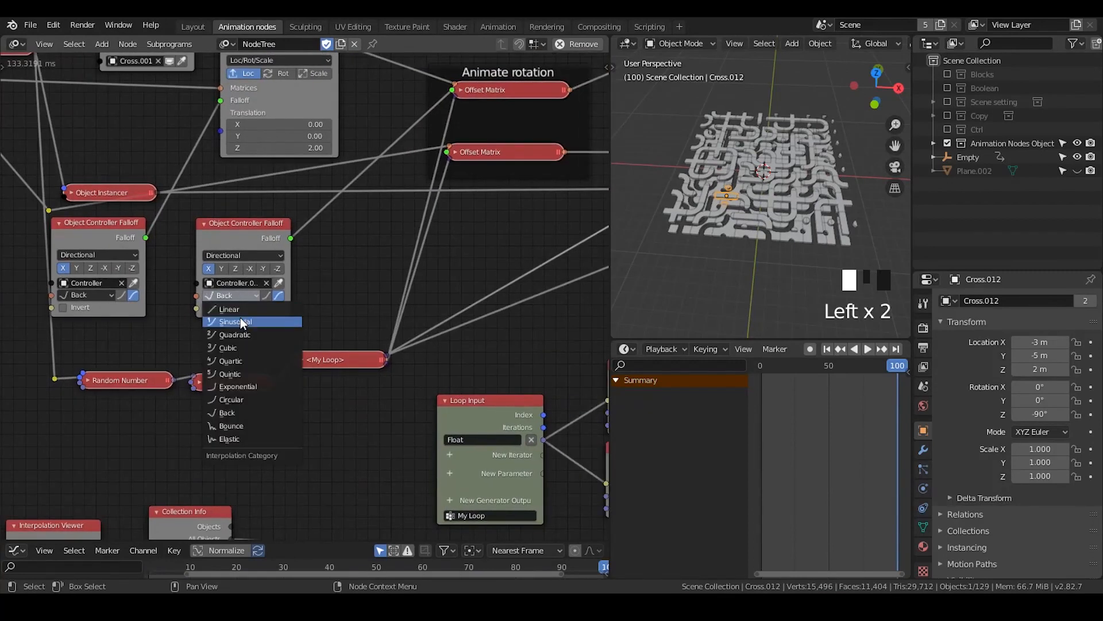
{"action": "left_click", "coordinate": [240, 318]}
{"action": "left_click_drag", "start_coordinate": [253, 240], "coordinate": [284, 224]}
Duplicate the Animate rotation frame around the collapsed Scale Offset Matrix, expand that node and move it up
{"action": "scroll", "coordinate": [316, 302], "scroll_direction": "up", "scroll_amount": 1}
{"action": "middle_click_drag", "start_coordinate": [318, 303], "coordinate": [147, 344]}
{"action": "scroll", "coordinate": [236, 319], "scroll_direction": "down", "scroll_amount": 1}
{"action": "middle_click_drag", "start_coordinate": [236, 325], "coordinate": [138, 353]}
{"action": "left_click", "coordinate": [452, 131]}
{"action": "left_click", "coordinate": [283, 140]}
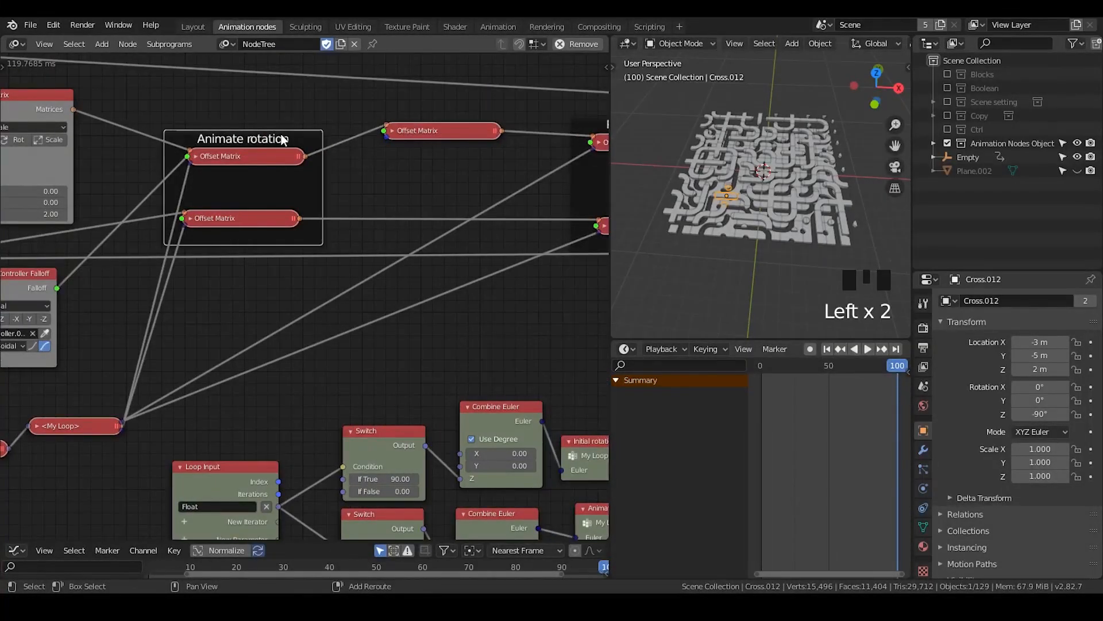
{"action": "key", "text": "shift+d"}
{"action": "left_click", "coordinate": [441, 154]}
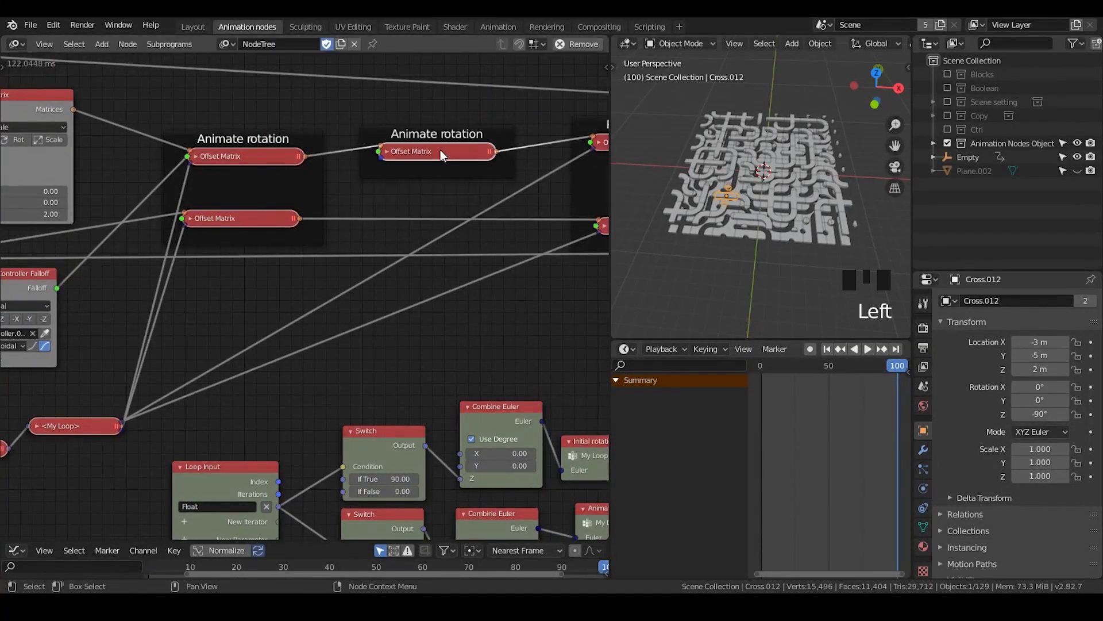
{"action": "left_click", "coordinate": [386, 151]}
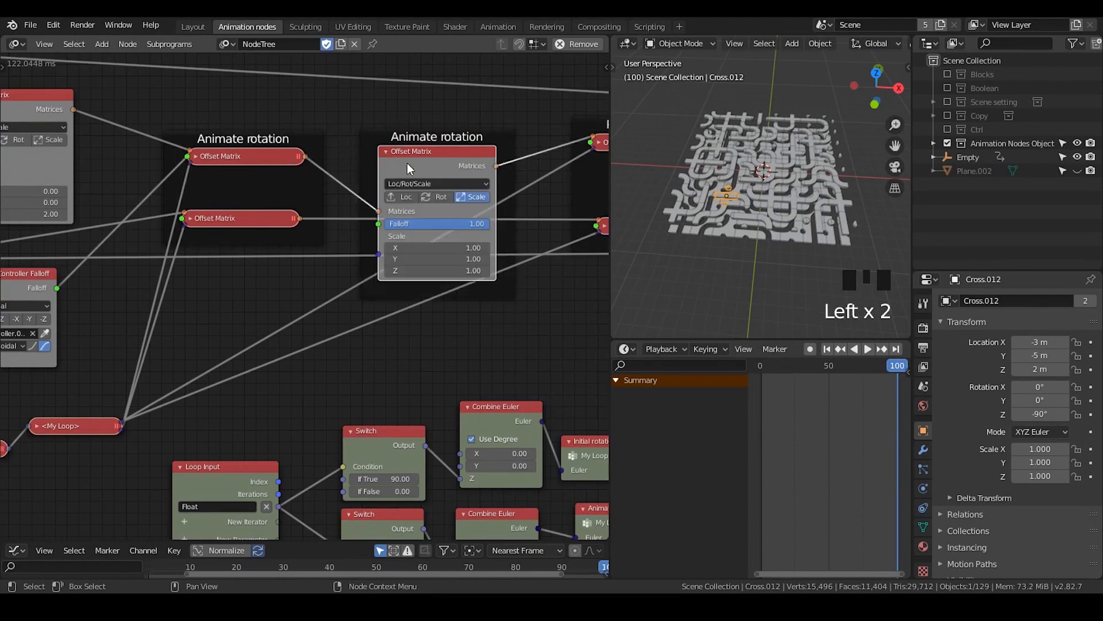
{"action": "left_click_drag", "start_coordinate": [407, 162], "coordinate": [440, 131]}
Duplicate the Scale Offset Matrix below the original and insert it in the lower Offset Matrix chain
{"action": "left_click", "coordinate": [432, 105]}
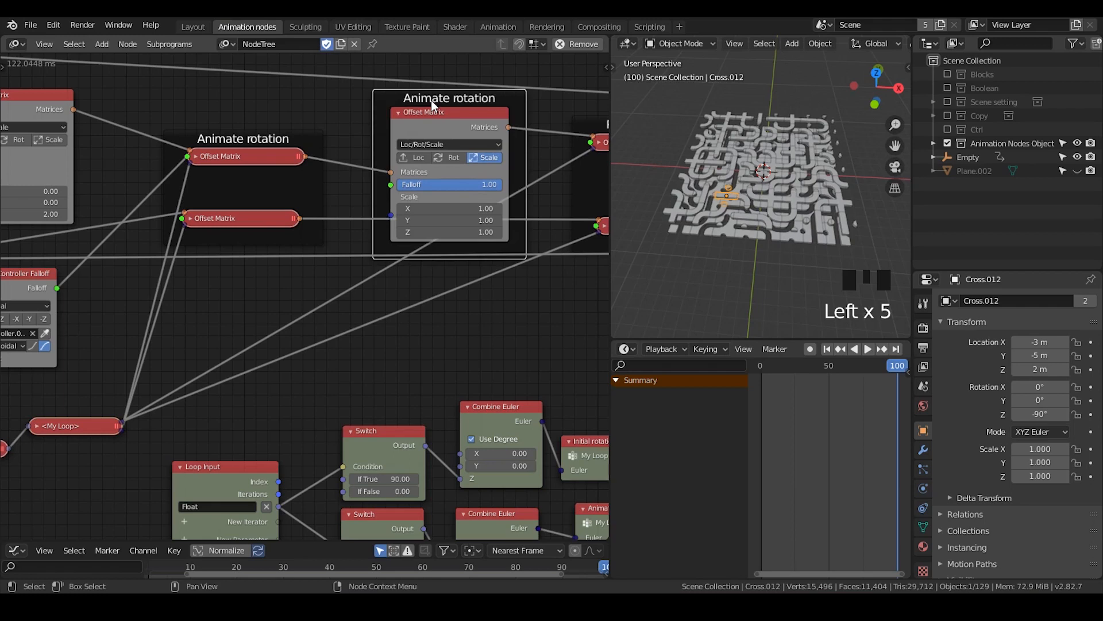
{"action": "left_click", "coordinate": [447, 130]}
{"action": "key", "text": "shift+d"}
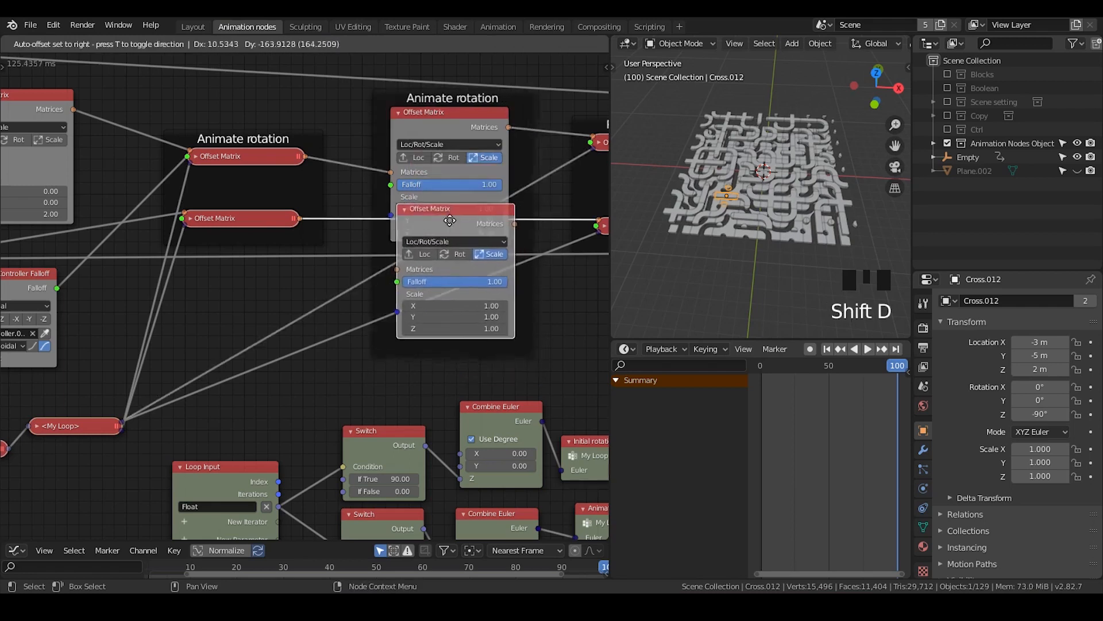
{"action": "left_click", "coordinate": [439, 217]}
{"action": "left_click_drag", "start_coordinate": [443, 217], "coordinate": [444, 253]}
{"action": "middle_click_drag", "start_coordinate": [449, 240], "coordinate": [471, 206]}
Set the X, Y and Z scale of both Scale Offset Matrix nodes to 0
{"action": "left_click_drag", "start_coordinate": [447, 99], "coordinate": [441, 90]}
{"action": "type", "text": "0"}
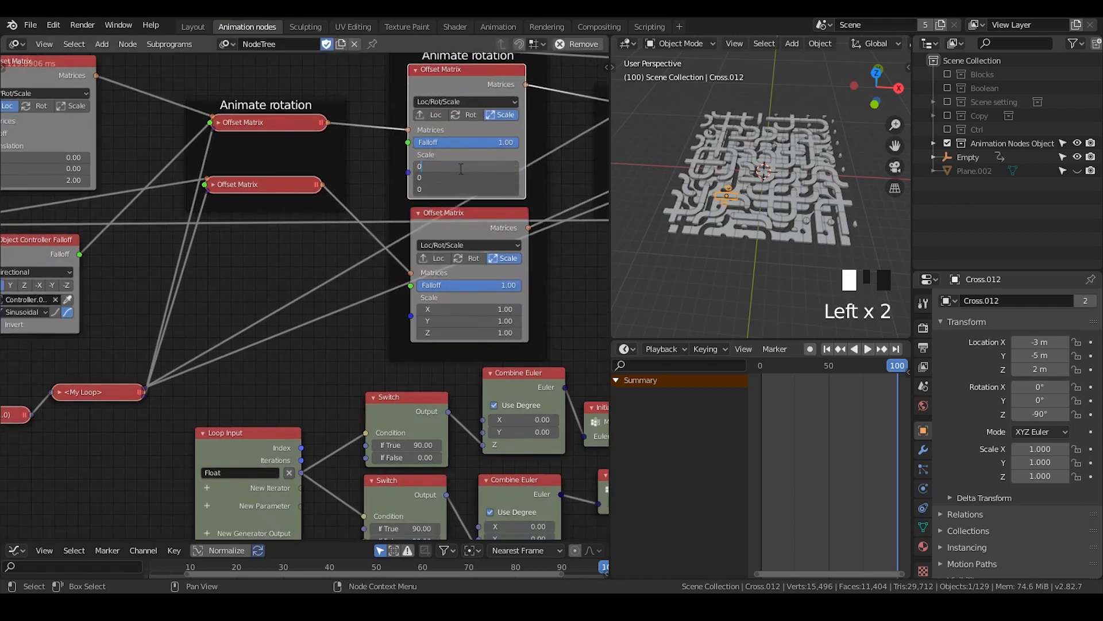
{"action": "key", "text": "Return"}
{"action": "left_click_drag", "start_coordinate": [470, 309], "coordinate": [470, 332]}
{"action": "type", "text": "0"}
{"action": "key", "text": "Return"}
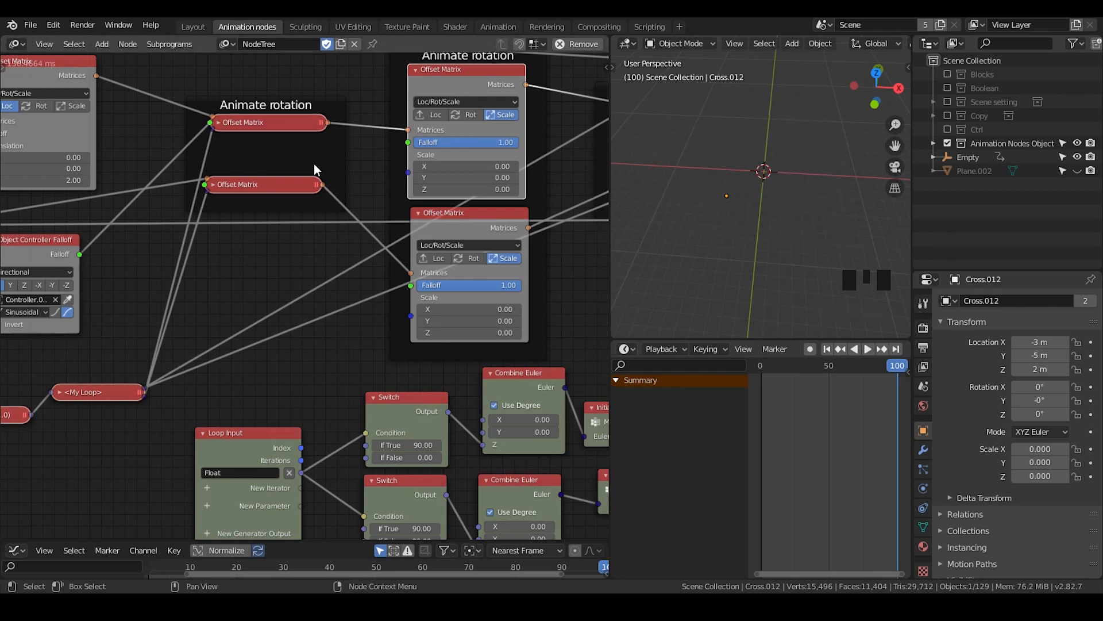
Connect the second controller's Falloff to both Scale Offset Matrix nodes, enable its second easing direction, and move the falloff node down
{"action": "middle_click_drag", "start_coordinate": [325, 196], "coordinate": [358, 155]}
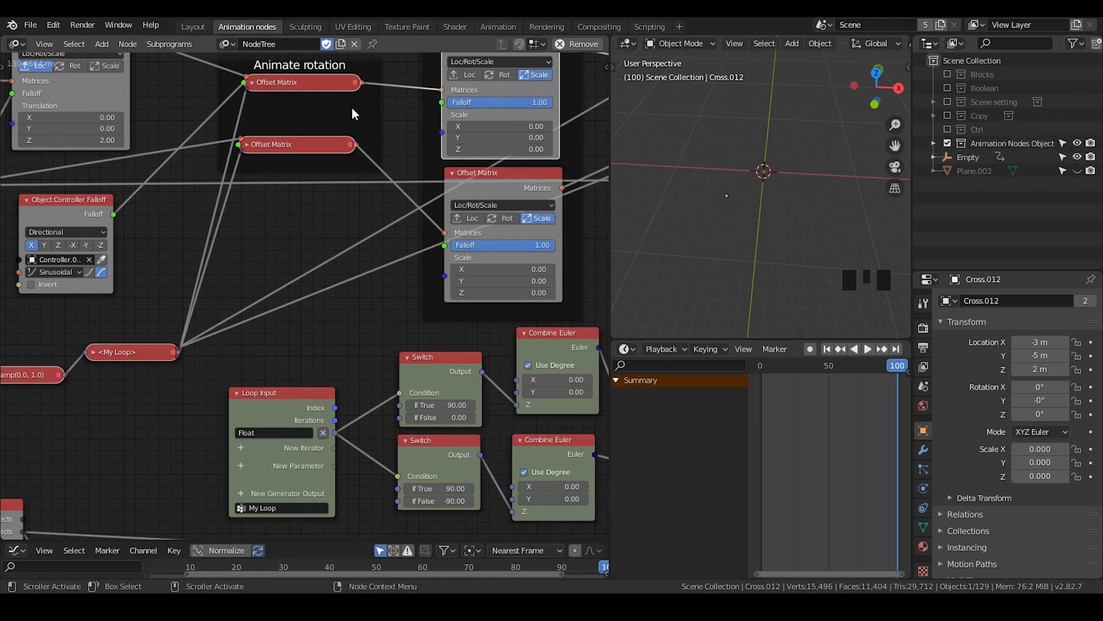
{"action": "left_click_drag", "start_coordinate": [113, 214], "coordinate": [450, 103]}
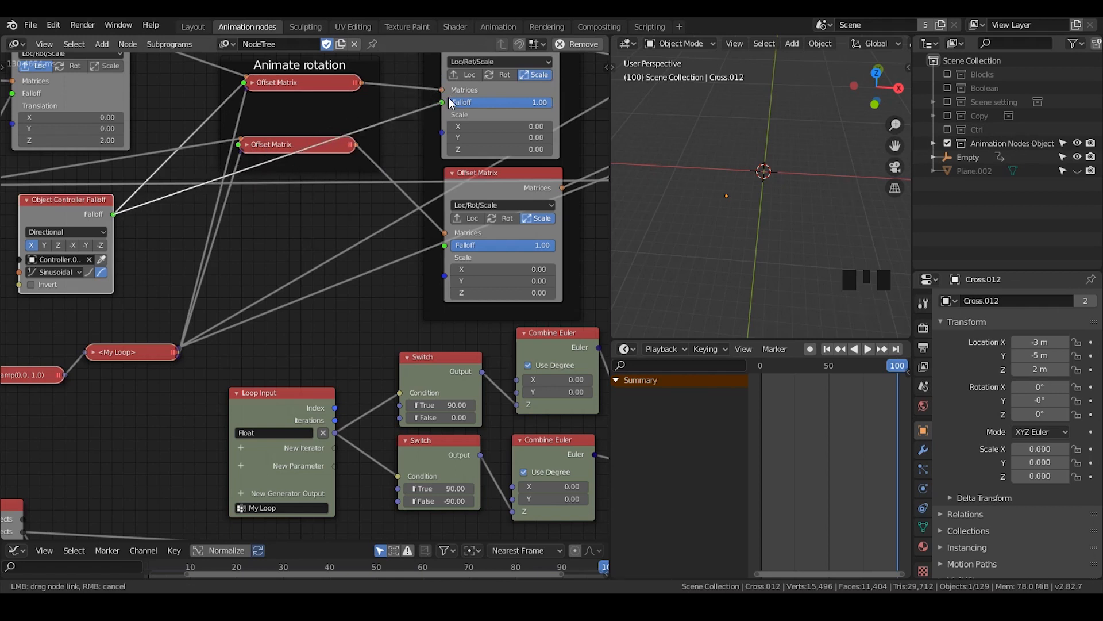
{"action": "left_click_drag", "start_coordinate": [113, 215], "coordinate": [444, 248]}
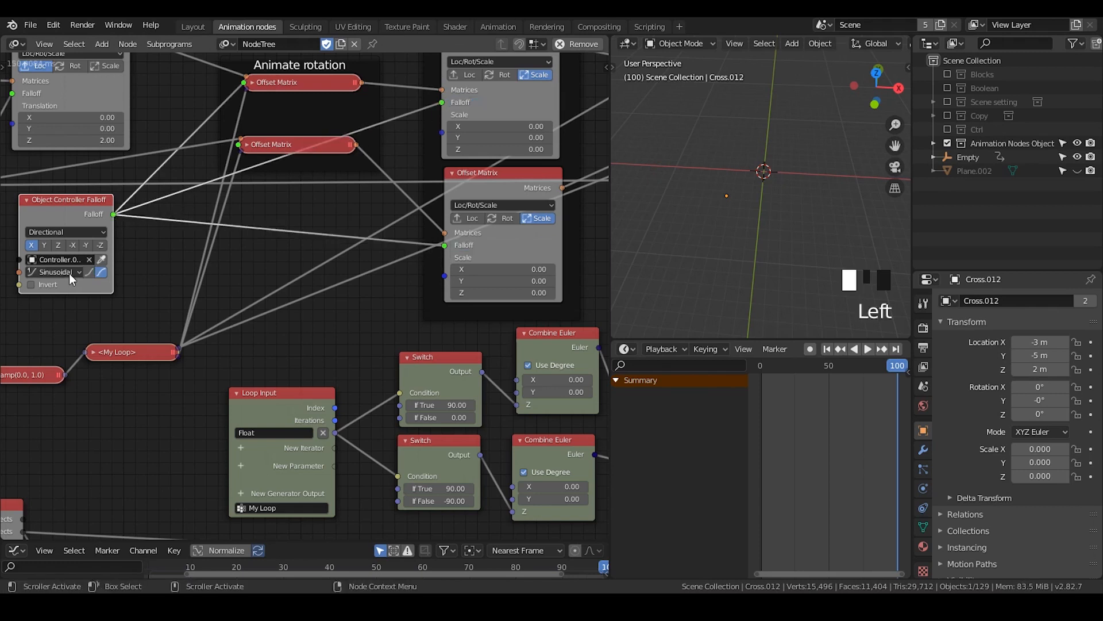
{"action": "left_click", "coordinate": [89, 272]}
{"action": "left_click_drag", "start_coordinate": [82, 214], "coordinate": [74, 251]}
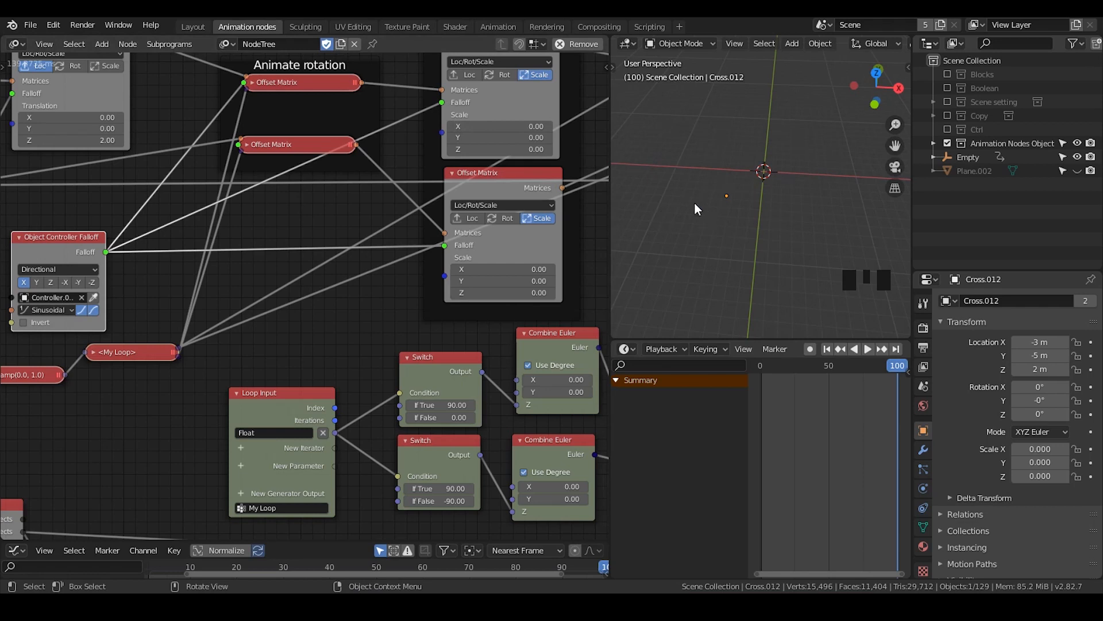
Draw a V-shaped annotation in the 3D viewport to illustrate the scale falloff curve
{"action": "key", "text": "d"}
{"action": "left_click", "coordinate": [671, 123]}
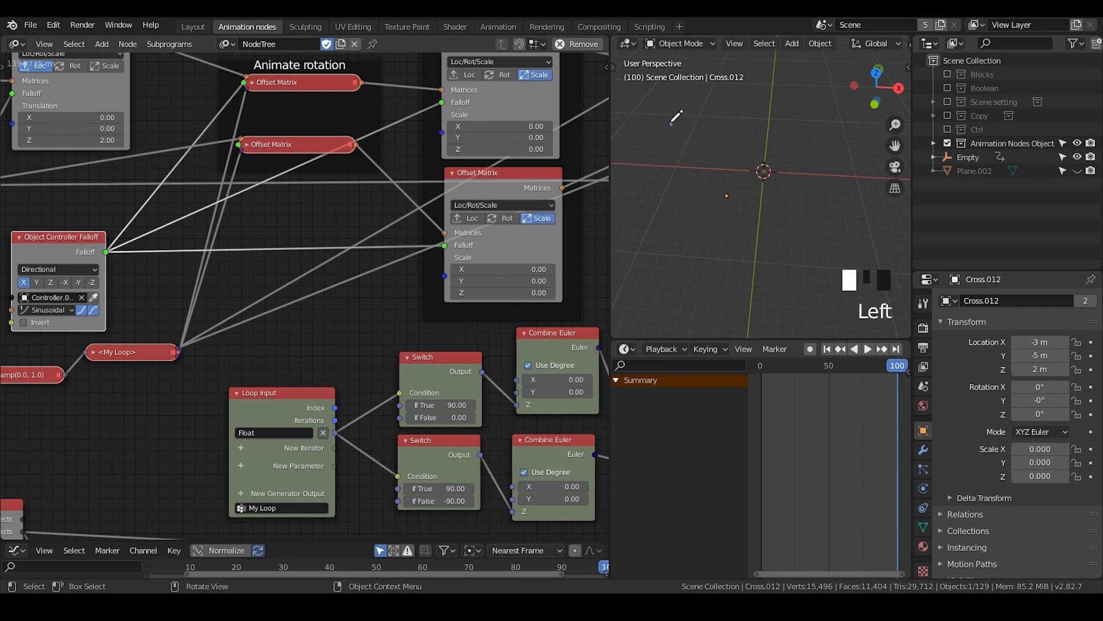
{"action": "left_click_drag", "start_coordinate": [674, 128], "coordinate": [703, 184]}
{"action": "key", "text": "d"}
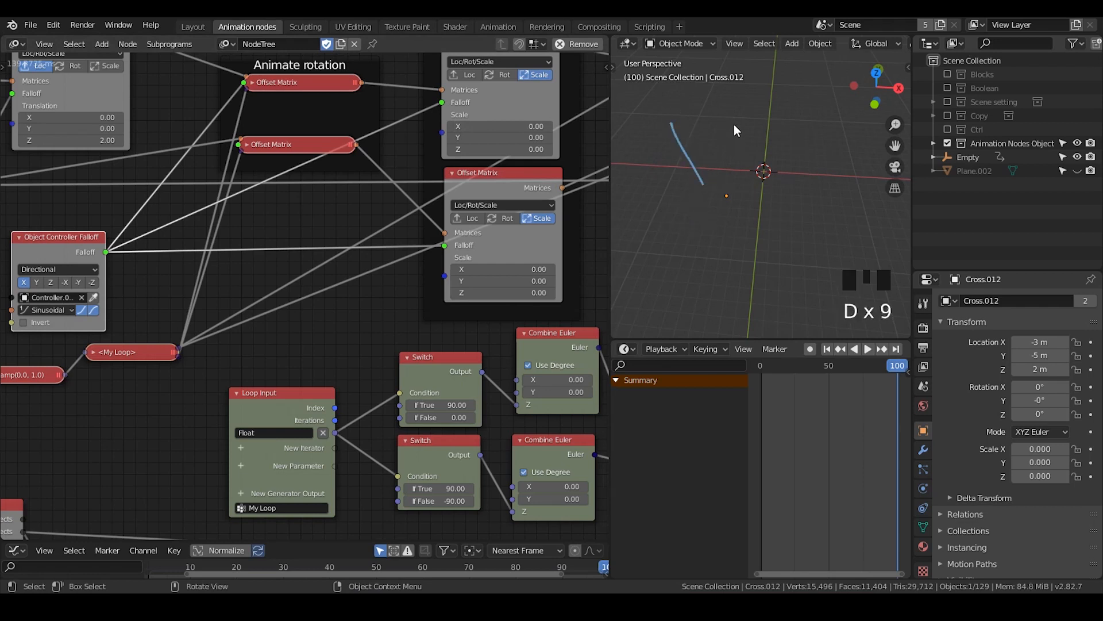
{"action": "left_click_drag", "start_coordinate": [733, 124], "coordinate": [705, 181]}
{"action": "key", "text": "d"}
Set the second controller's Object Controller Falloff to Linear interpolation and move the node beside the first falloff
{"action": "middle_click_drag", "start_coordinate": [308, 211], "coordinate": [285, 236]}
{"action": "left_click", "coordinate": [284, 227]}
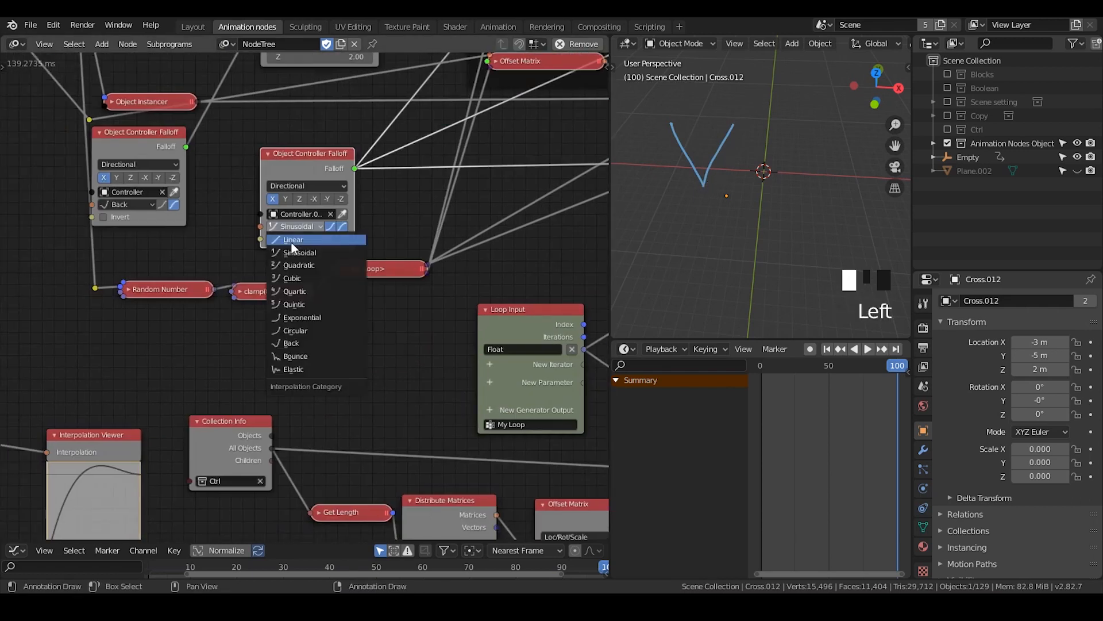
{"action": "left_click_drag", "start_coordinate": [312, 167], "coordinate": [275, 150]}
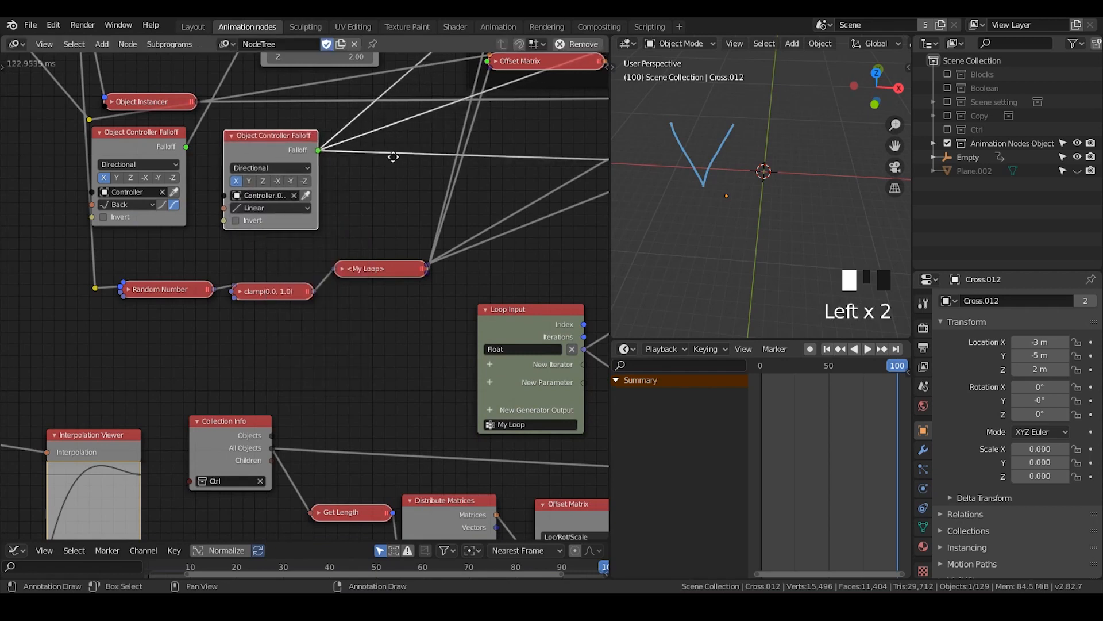
Add one reroute for the falloff links to both rotation Offset Matrix nodes and another for the links to both Scale nodes
{"action": "middle_click_drag", "start_coordinate": [395, 161], "coordinate": [297, 262]}
{"action": "scroll", "coordinate": [297, 262], "scroll_direction": "down", "scroll_amount": 1}
{"action": "left_click_drag", "start_coordinate": [395, 181], "coordinate": [402, 177]}
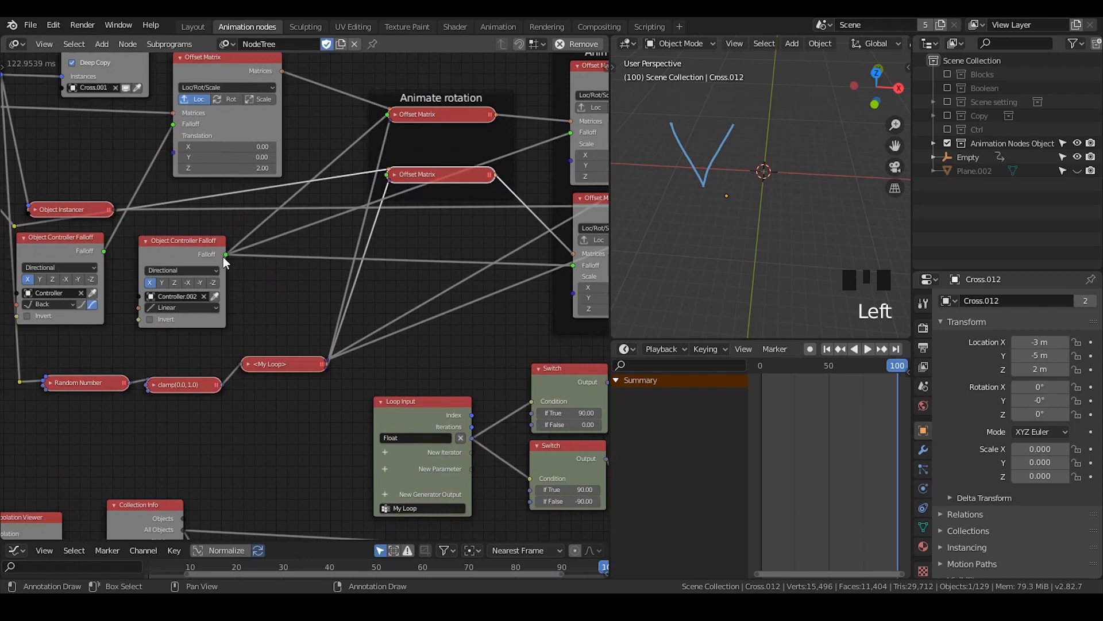
{"action": "mouse_move", "coordinate": [223, 256]}
{"action": "left_mouse_down"}
{"action": "mouse_move", "coordinate": [330, 188]}
{"action": "mouse_move", "coordinate": [414, 167]}
{"action": "left_mouse_up"}
{"action": "mouse_move", "coordinate": [252, 221]}
{"action": "right_mouse_down", "text": "shift"}
{"action": "mouse_move", "coordinate": [271, 237]}
{"action": "mouse_move", "coordinate": [283, 275]}
{"action": "right_mouse_up", "text": "shift"}
{"action": "key", "text": "g"}
{"action": "left_click", "coordinate": [333, 183]}
{"action": "key", "text": "g"}
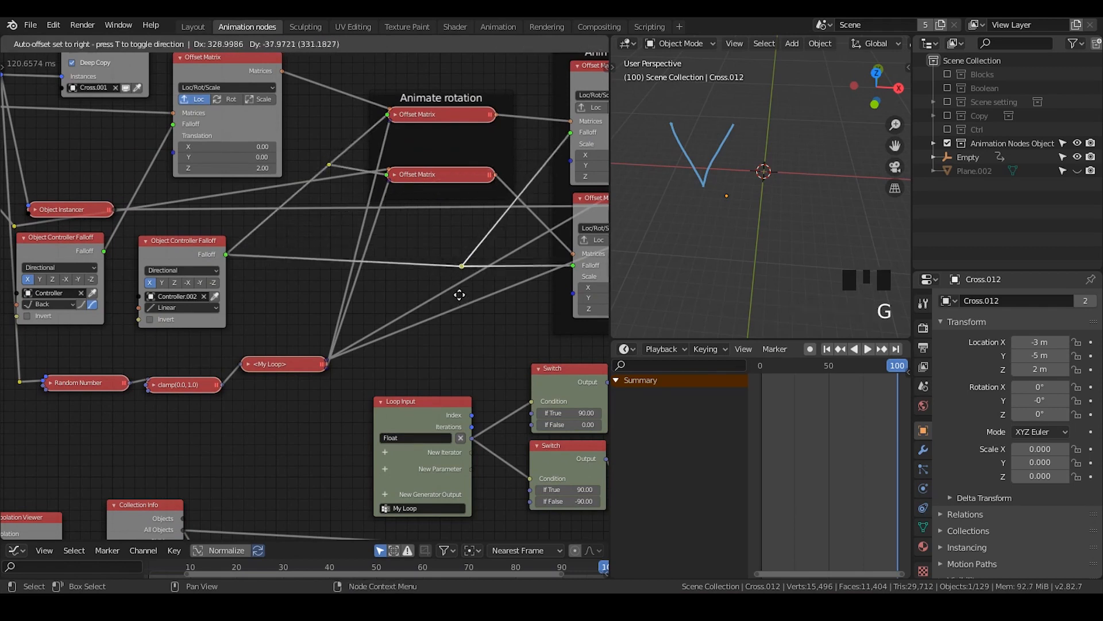
{"action": "left_click", "coordinate": [460, 295]}
Insert an Interpolate Falloff node between the second controller's falloff and the reroute feeding the Animate rotation nodes
{"action": "middle_click_drag", "start_coordinate": [401, 307], "coordinate": [400, 282]}
{"action": "left_click_drag", "start_coordinate": [196, 230], "coordinate": [187, 248]}
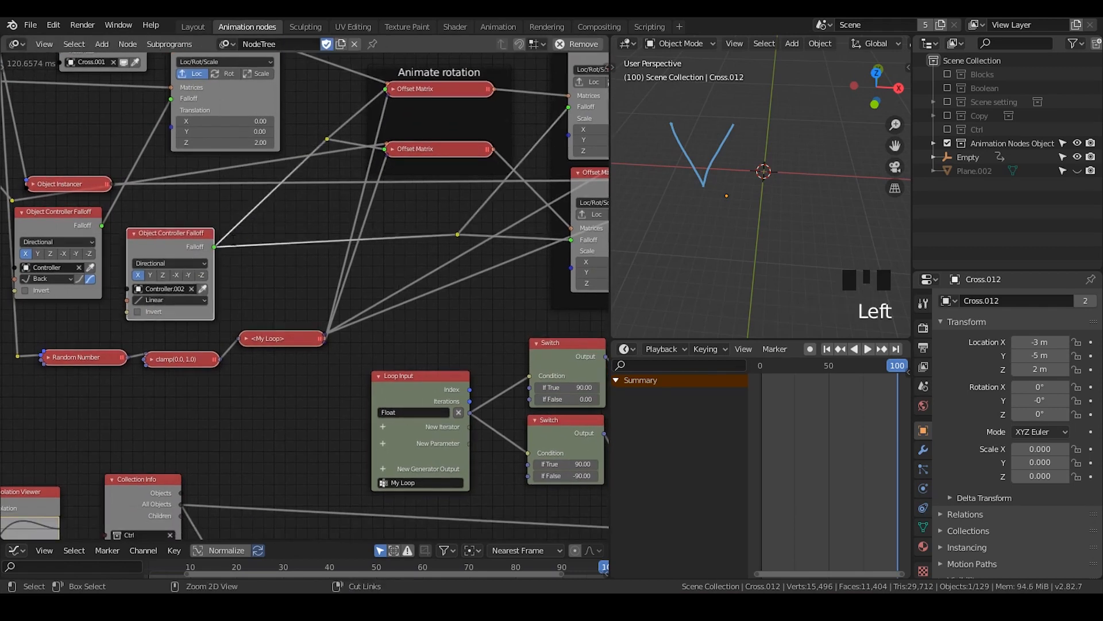
{"action": "key", "text": "ctrl+a"}
{"action": "type", "text": "interpol"}
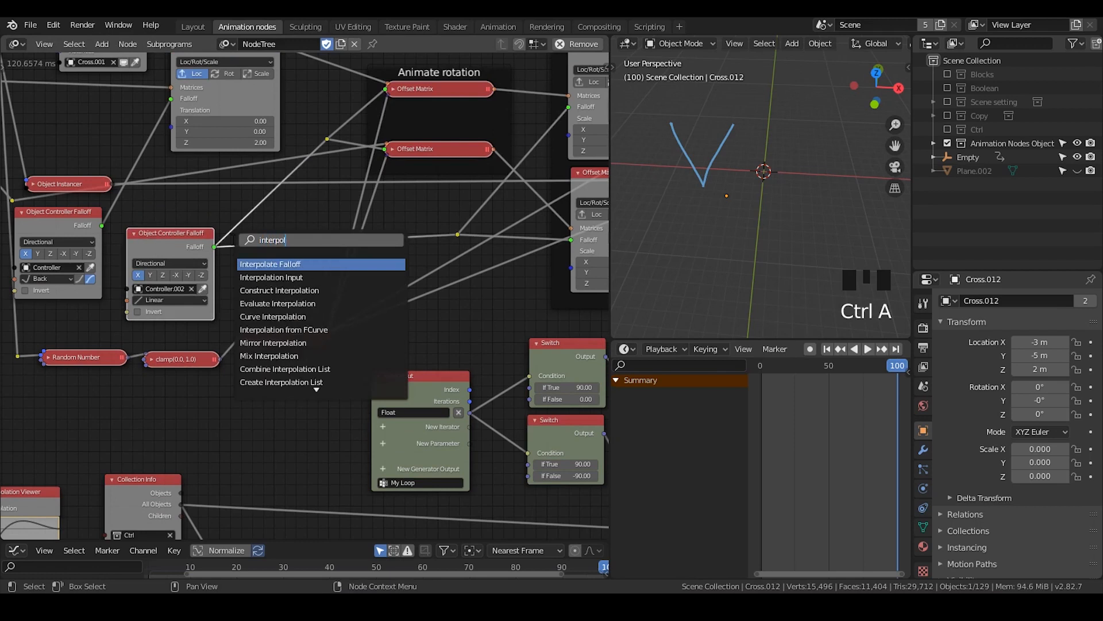
{"action": "key", "text": "Return"}
{"action": "left_click", "coordinate": [283, 218]}
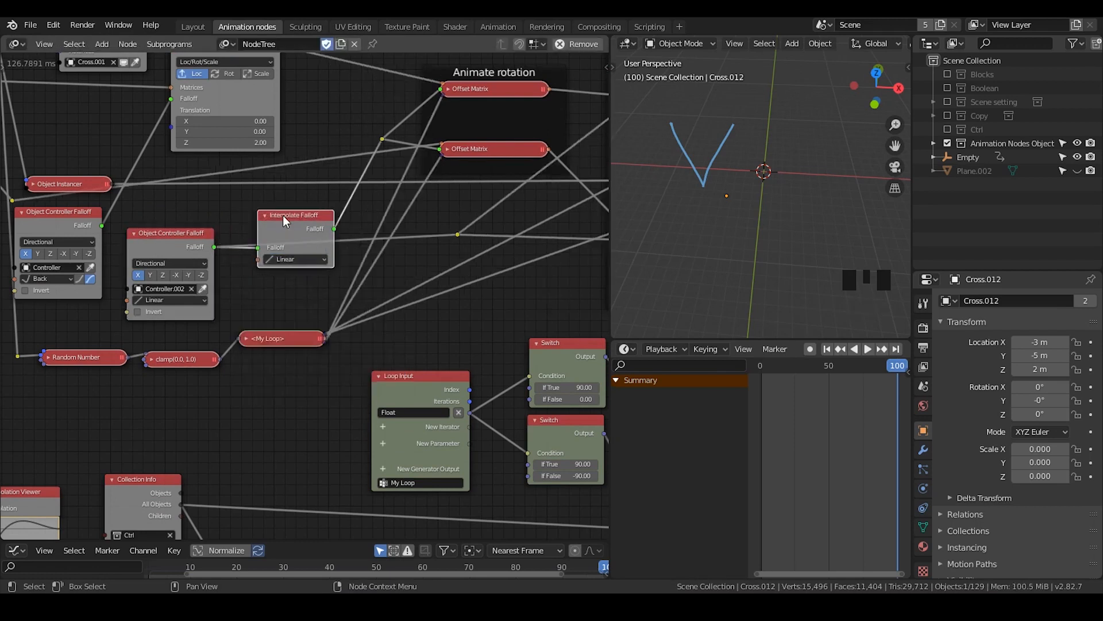
Set the Interpolate Falloff node to Sinusoidal with both easing directions, move it up and collapse it
{"action": "left_click_drag", "start_coordinate": [283, 218], "coordinate": [270, 193]}
{"action": "left_click", "coordinate": [280, 234]}
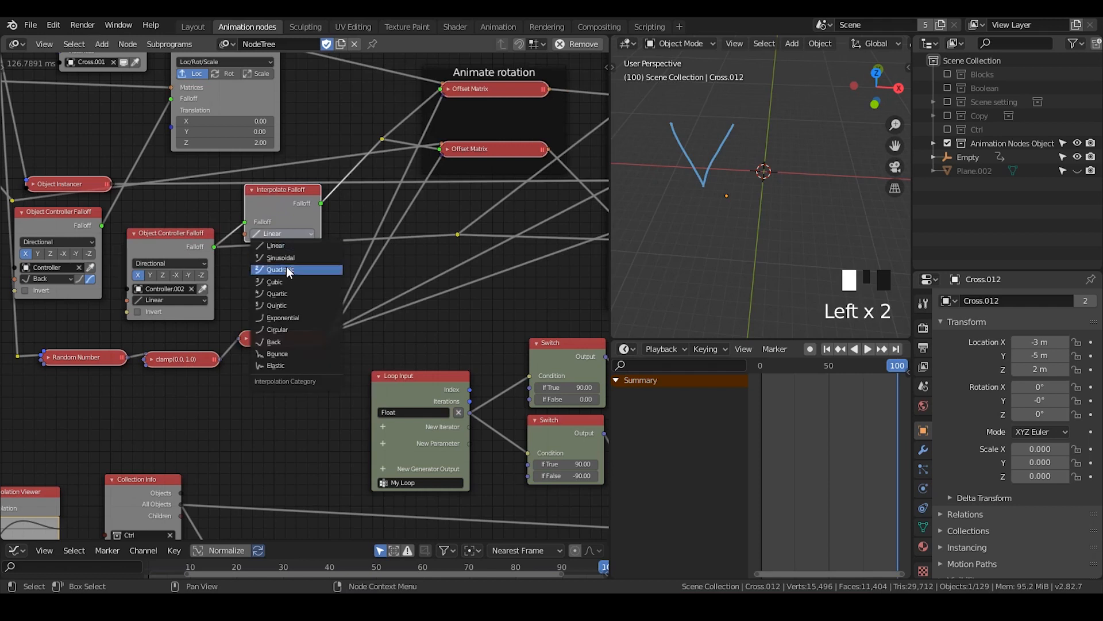
{"action": "left_click", "coordinate": [289, 255]}
{"action": "left_click", "coordinate": [299, 233]}
{"action": "left_click", "coordinate": [252, 189]}
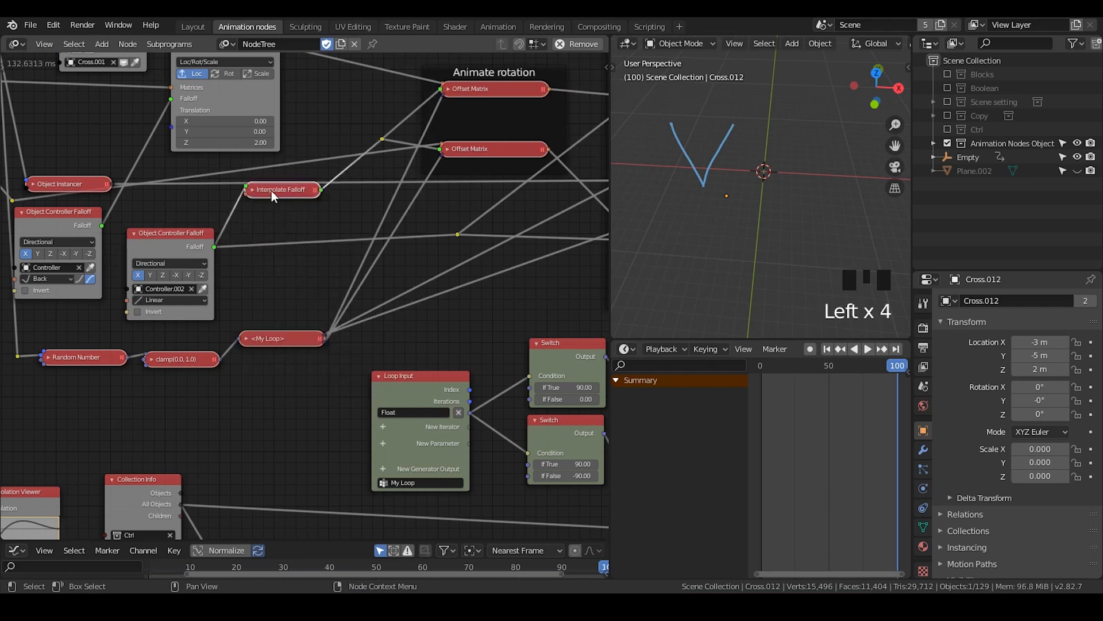
Duplicate the collapsed Interpolate Falloff node below the original and expand the copy
{"action": "left_click_drag", "start_coordinate": [271, 190], "coordinate": [271, 213]}
{"action": "key", "text": "shift+d"}
{"action": "left_click", "coordinate": [268, 252]}
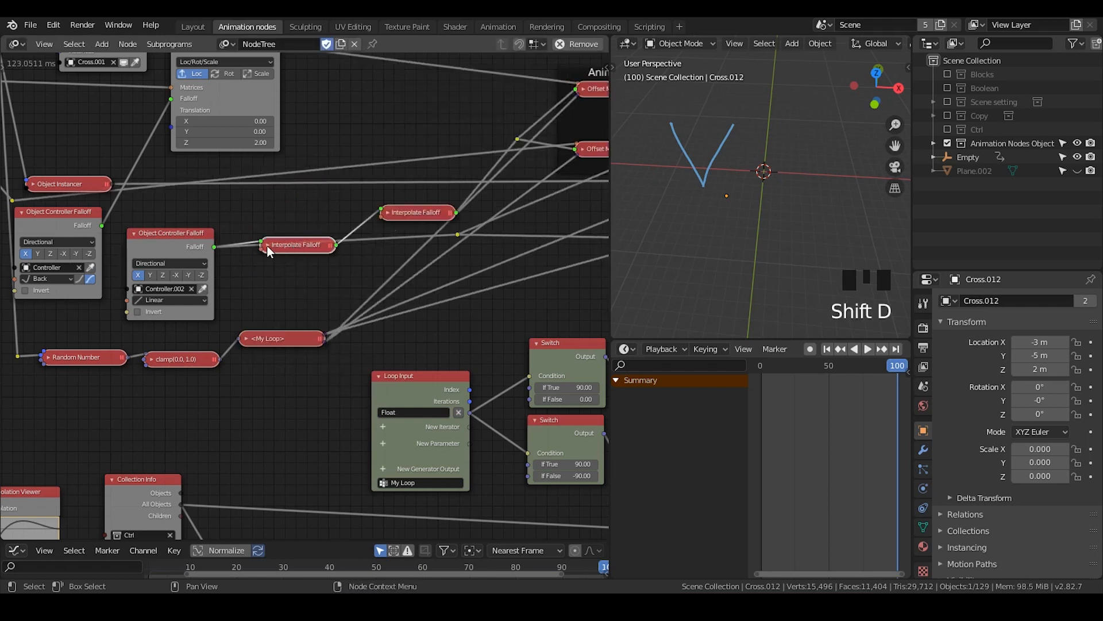
{"action": "left_click", "coordinate": [267, 246]}
{"action": "left_click_drag", "start_coordinate": [323, 280], "coordinate": [307, 230]}
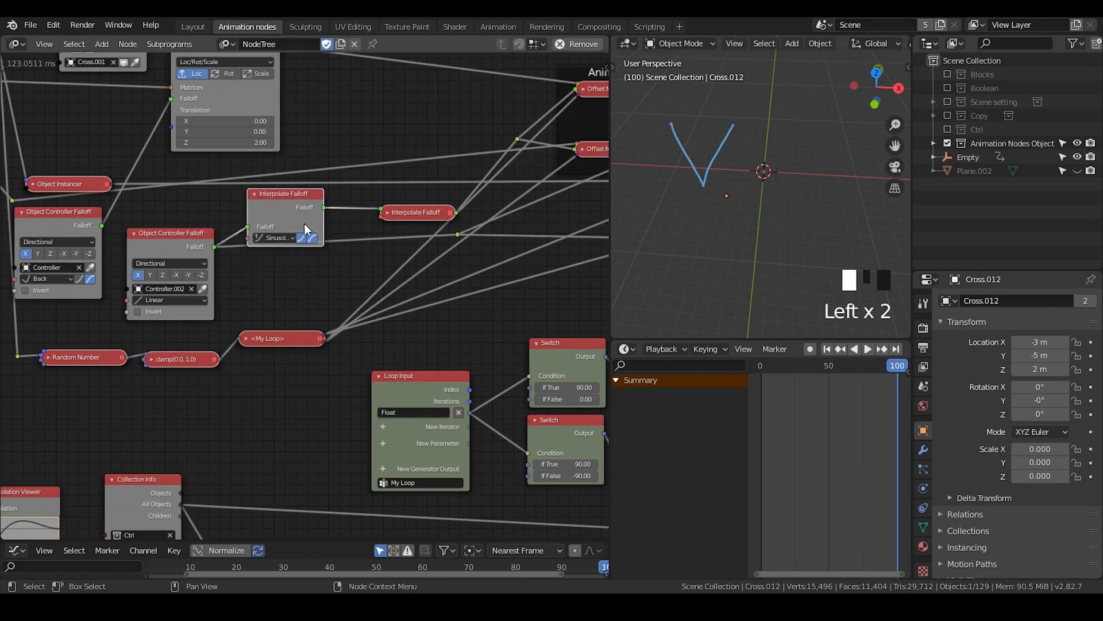
Rewire the copied Interpolate Falloff into the branch feeding the Scale nodes and set its interpolation to Linear
{"action": "mouse_move", "coordinate": [389, 214]}
{"action": "left_mouse_down"}
{"action": "mouse_move", "coordinate": [345, 202]}
{"action": "mouse_move", "coordinate": [375, 210]}
{"action": "left_mouse_up"}
{"action": "left_click_drag", "start_coordinate": [248, 226], "coordinate": [346, 232]}
{"action": "left_click", "coordinate": [321, 280]}
{"action": "left_click", "coordinate": [320, 289]}
Add a Mirror Interpolation node below the My Loop node and set its interpolation to Sinusoidal
{"action": "middle_click_drag", "start_coordinate": [338, 316], "coordinate": [456, 179]}
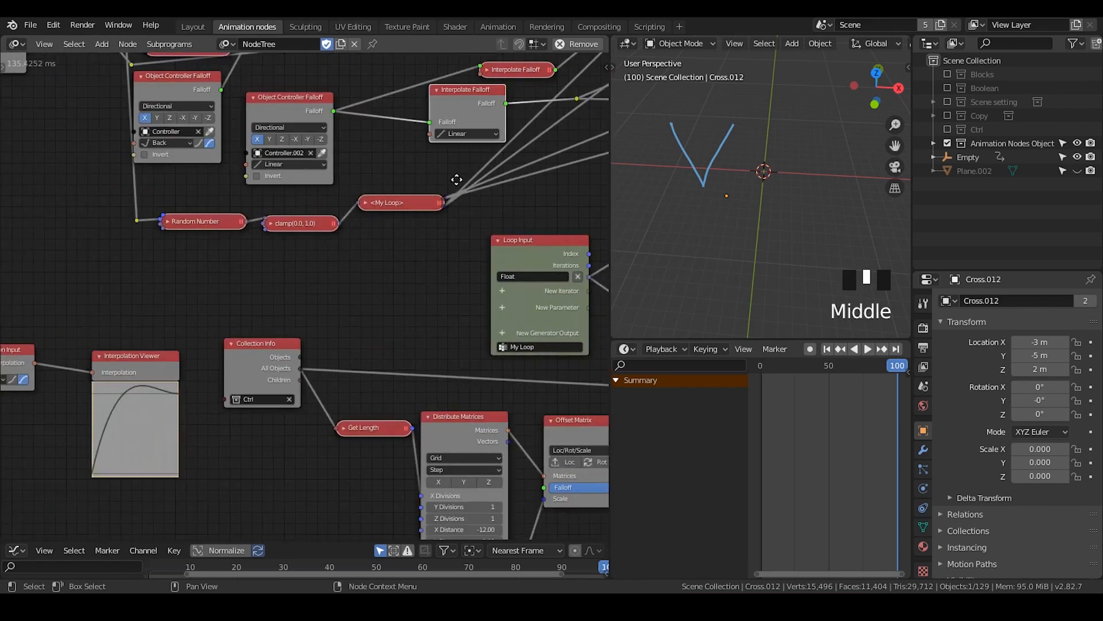
{"action": "key", "text": "ctrl+a"}
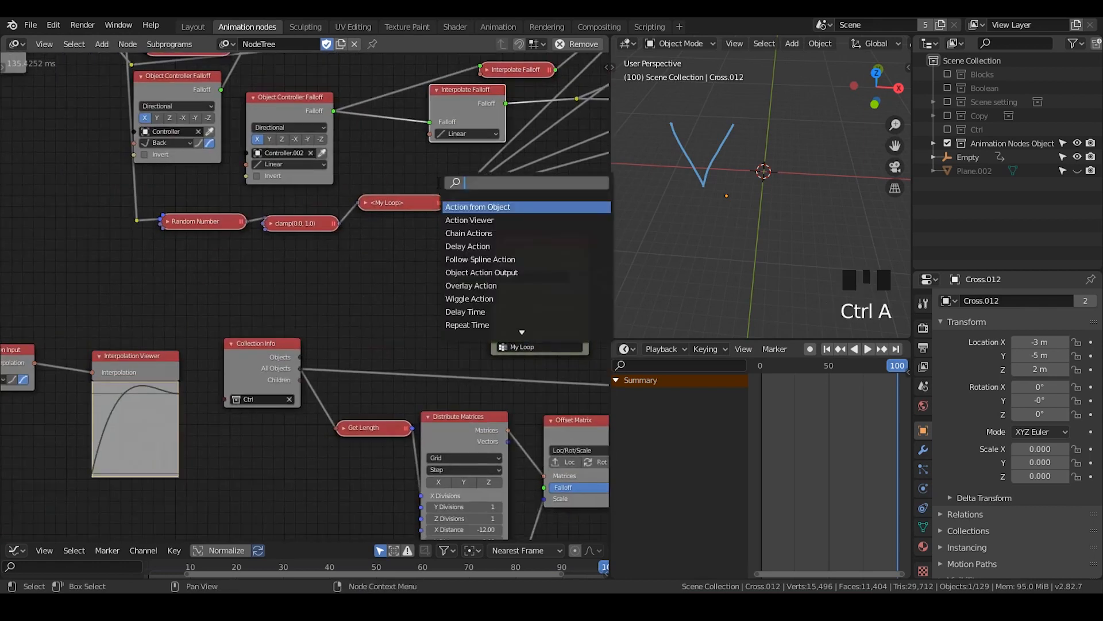
{"action": "type", "text": "mirro"}
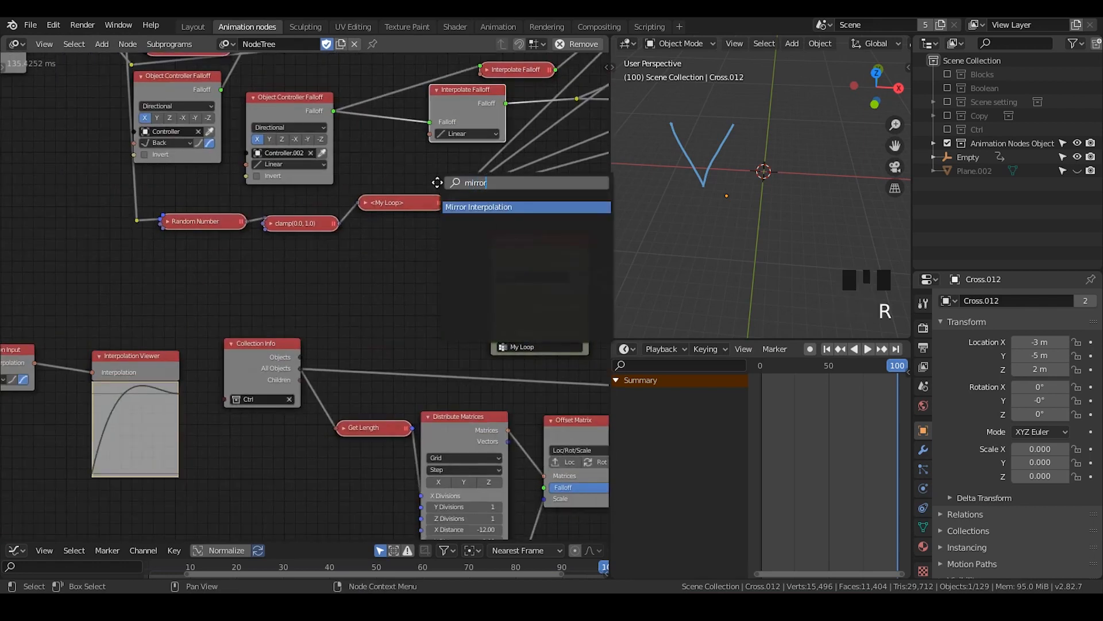
{"action": "type", "text": "r"}
{"action": "key", "text": "Return"}
{"action": "left_click", "coordinate": [385, 244]}
{"action": "left_click", "coordinate": [401, 279]}
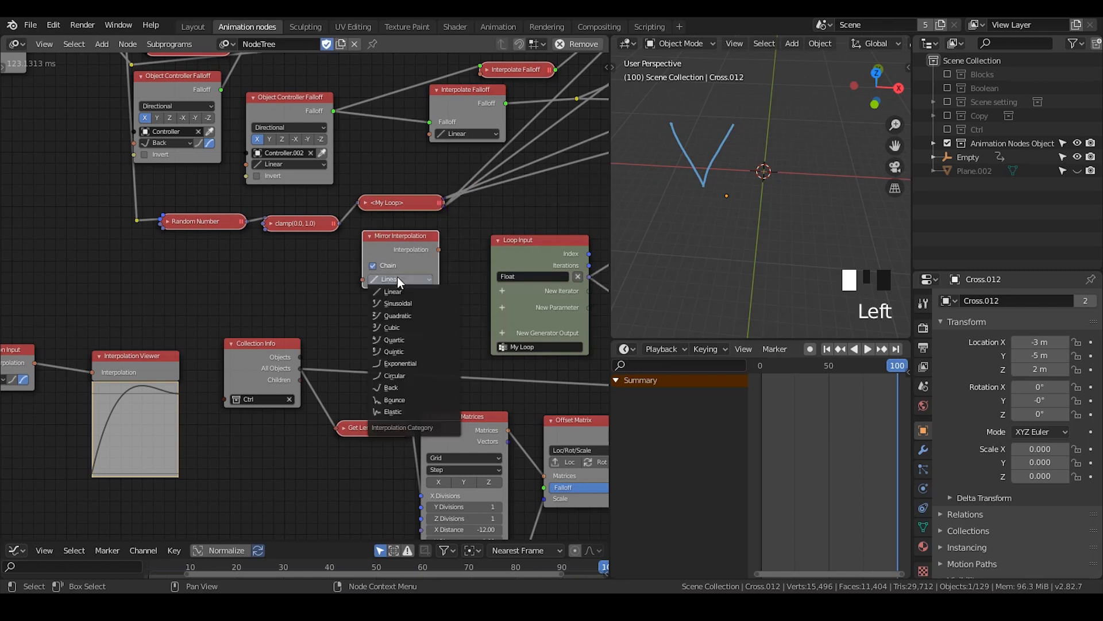
{"action": "left_click", "coordinate": [405, 305]}
Attach an Interpolation Viewer to the Mirror Interpolation node and enable both Sinusoidal easing directions
{"action": "left_click_drag", "start_coordinate": [413, 244], "coordinate": [310, 248]}
{"action": "key", "text": "w"}
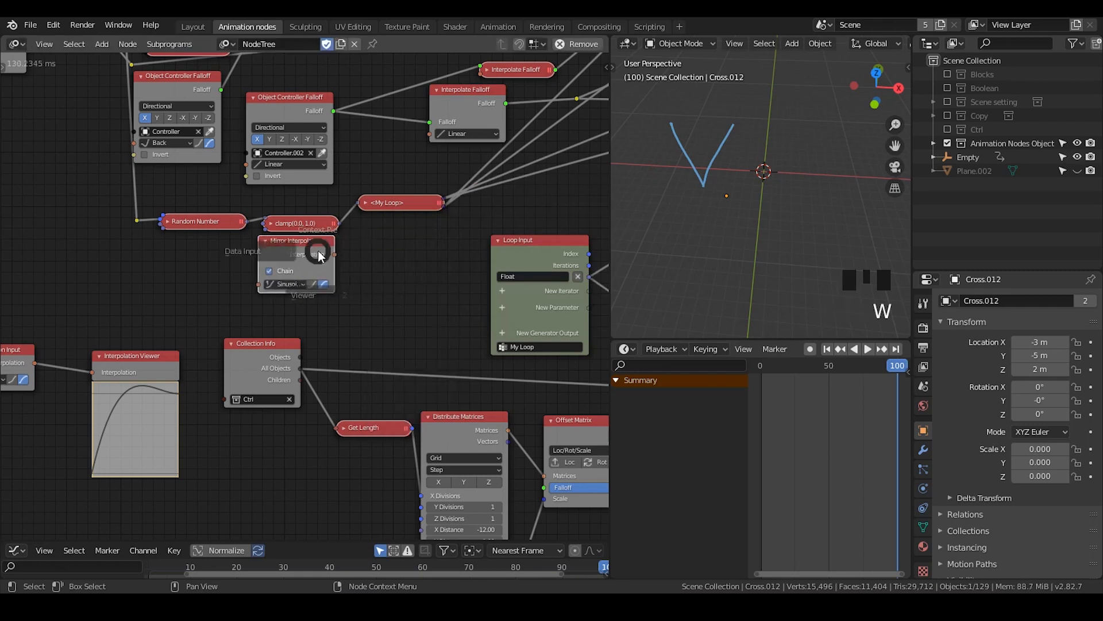
{"action": "left_click", "coordinate": [308, 328]}
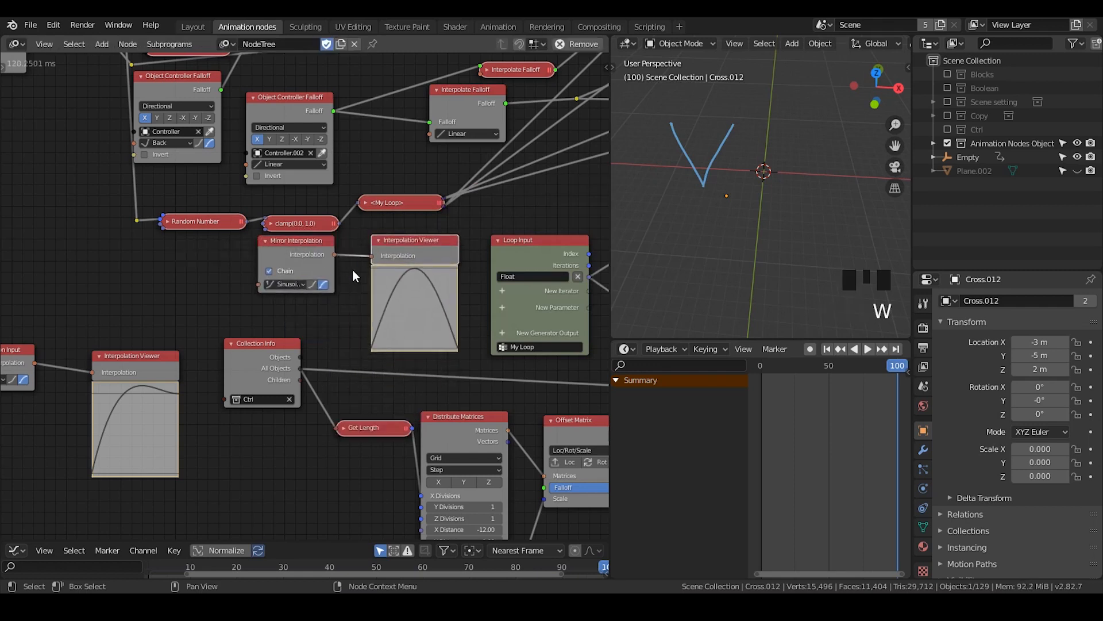
{"action": "middle_click_drag", "start_coordinate": [353, 276], "coordinate": [308, 226]}
{"action": "scroll", "coordinate": [309, 225], "scroll_direction": "up", "scroll_amount": 3}
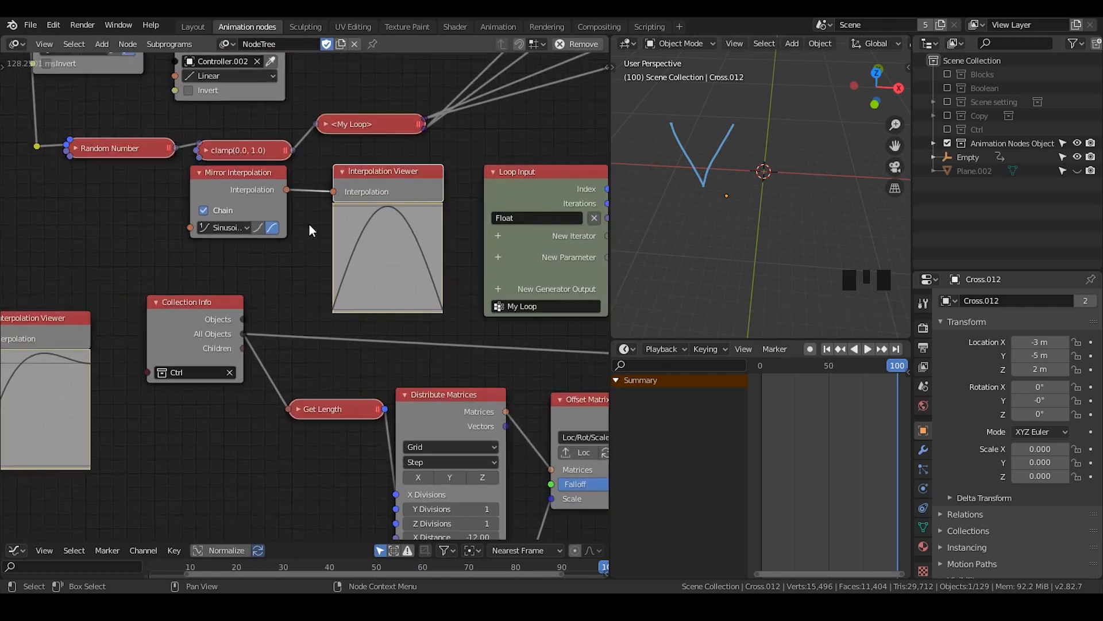
{"action": "left_click", "coordinate": [259, 228]}
{"action": "middle_click_drag", "start_coordinate": [430, 172], "coordinate": [368, 330]}
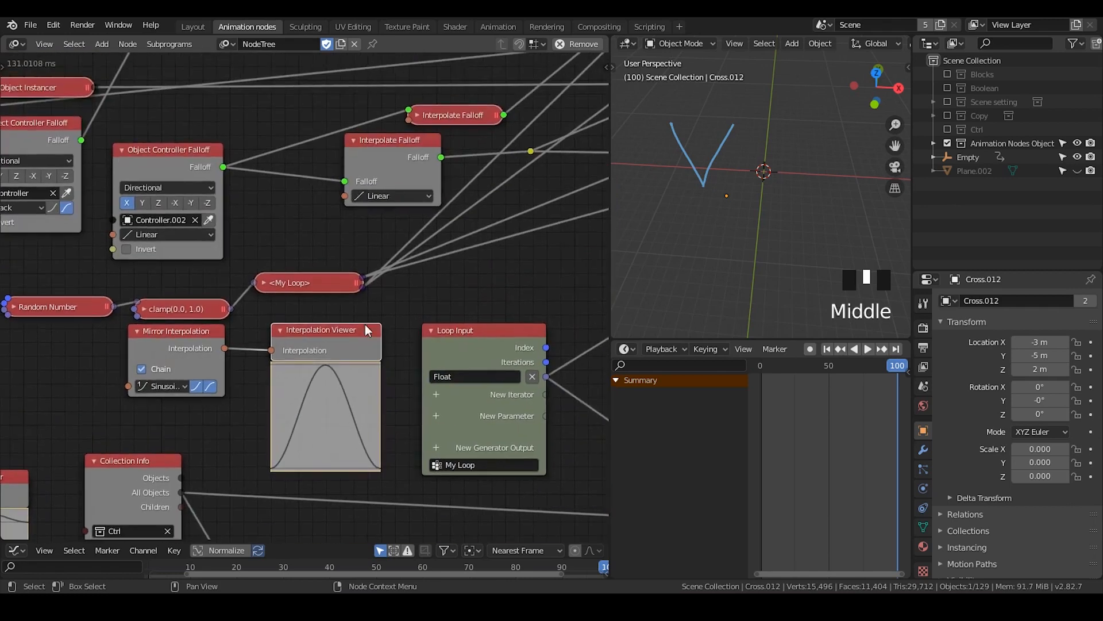
Connect Mirror Interpolation to the expanded Interpolate Falloff, place it beside that node, and delete its Interpolation Viewer
{"action": "left_click_drag", "start_coordinate": [225, 348], "coordinate": [344, 196]}
{"action": "left_click_drag", "start_coordinate": [186, 352], "coordinate": [286, 213]}
{"action": "left_click", "coordinate": [442, 201]}
{"action": "key", "text": "x"}
Rearrange the two Interpolate Falloff nodes, with the collapsed one above and slightly left of the expanded one
{"action": "middle_click_drag", "start_coordinate": [472, 252], "coordinate": [269, 310]}
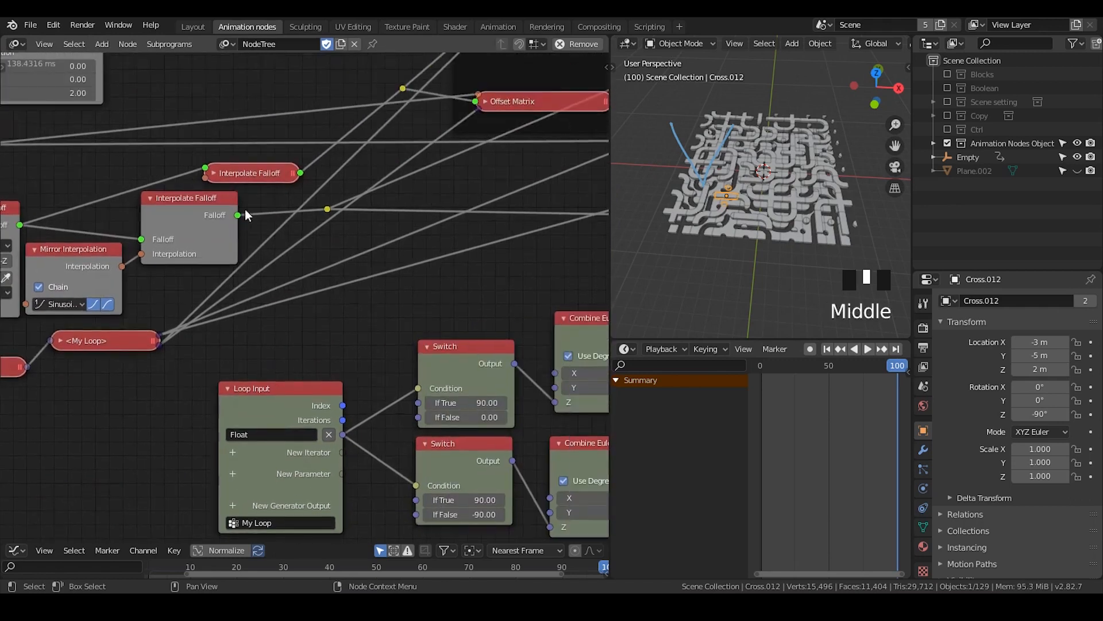
{"action": "left_click_drag", "start_coordinate": [205, 199], "coordinate": [151, 163]}
{"action": "left_click", "coordinate": [231, 171]}
{"action": "scroll", "coordinate": [401, 240], "scroll_direction": "up", "scroll_amount": 1}
{"action": "scroll", "coordinate": [401, 240], "scroll_direction": "down", "scroll_amount": 6}
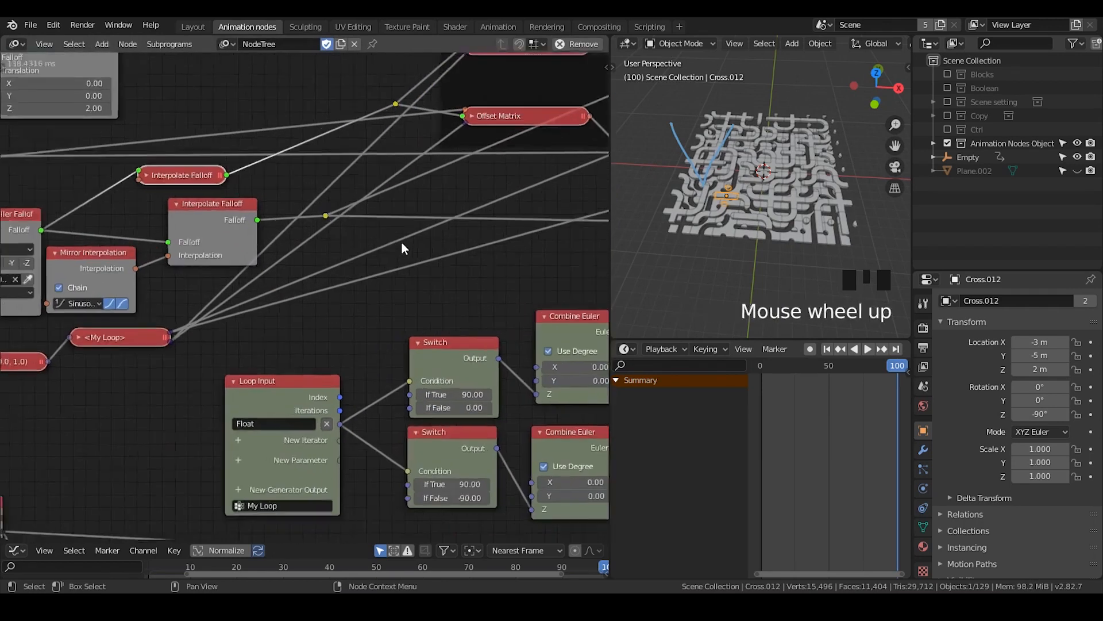
Reorder the Loop Input's list generators so Animate rotation comes before Initial rotation
{"action": "left_click", "coordinate": [181, 323]}
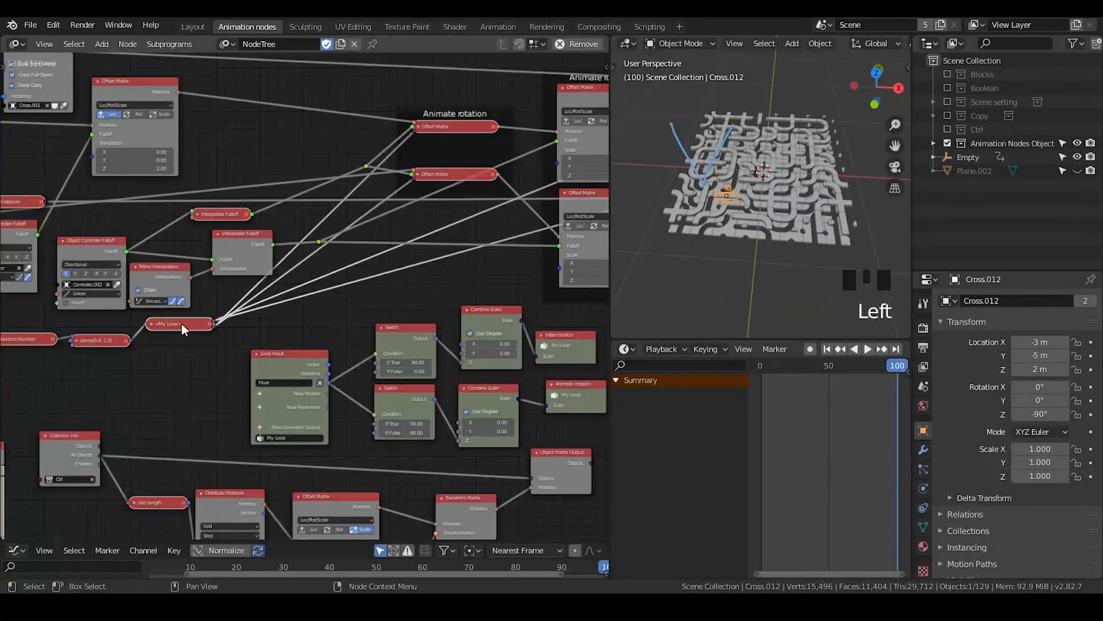
{"action": "key", "text": "n"}
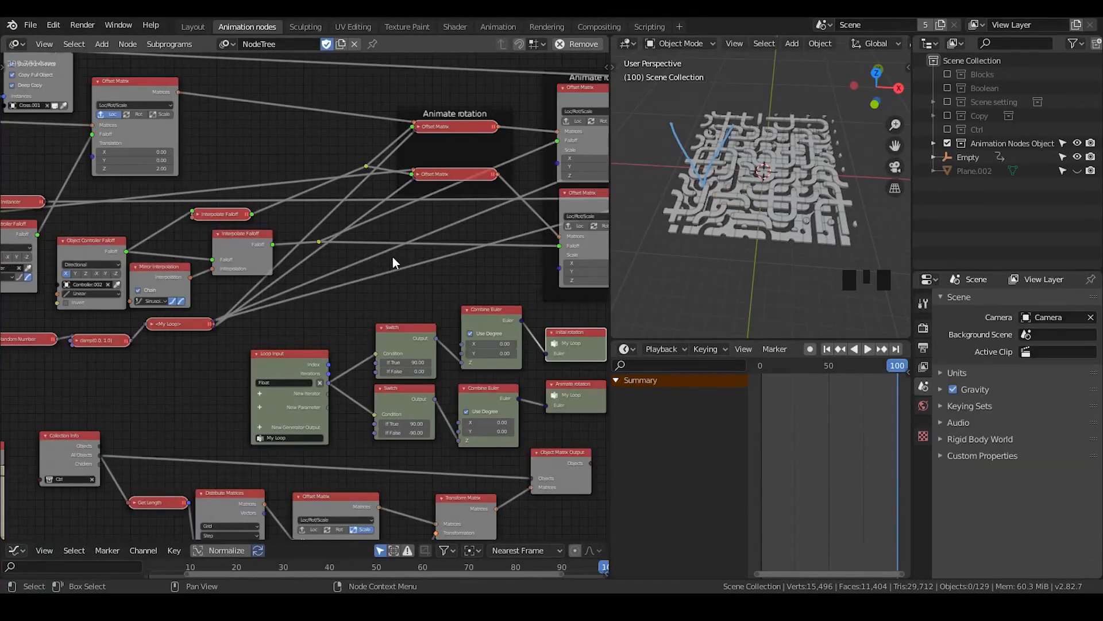
{"action": "middle_click_drag", "start_coordinate": [392, 257], "coordinate": [381, 174]}
{"action": "scroll", "coordinate": [378, 171], "scroll_direction": "up", "scroll_amount": 4}
{"action": "middle_click_drag", "start_coordinate": [254, 178], "coordinate": [325, 202]}
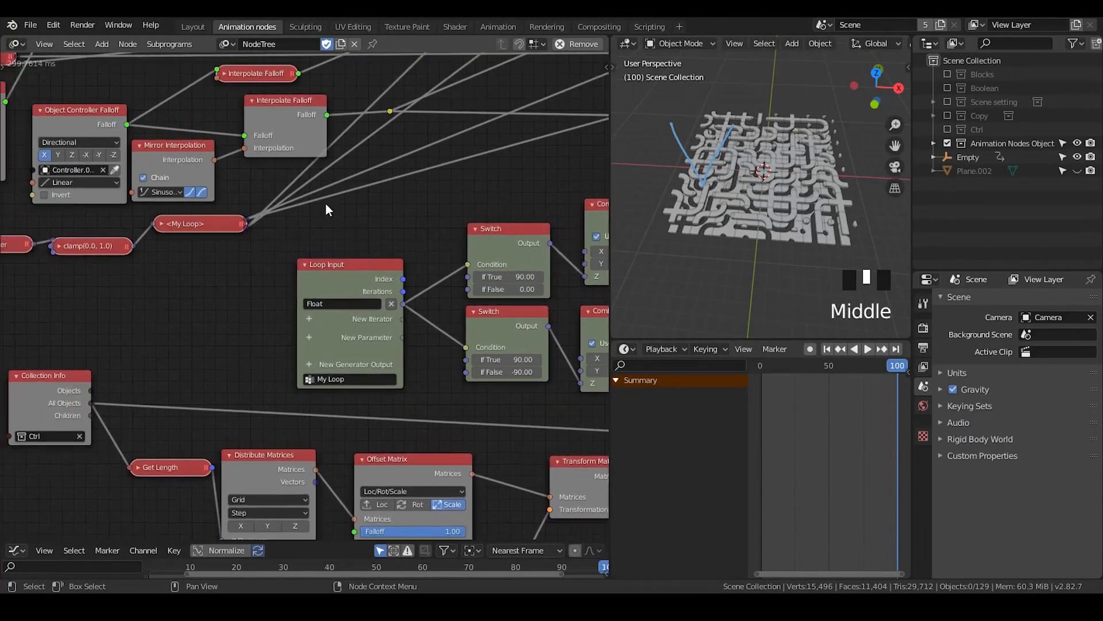
{"action": "scroll", "coordinate": [331, 212], "scroll_direction": "up", "scroll_amount": 3}
{"action": "left_click", "coordinate": [343, 267]}
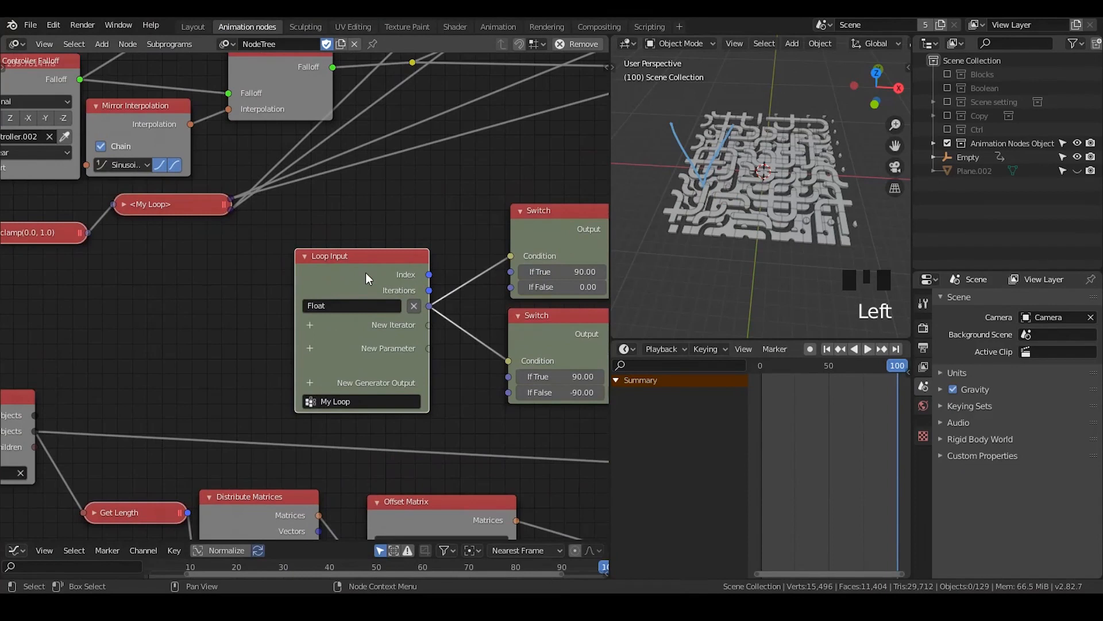
{"action": "middle_click_drag", "start_coordinate": [357, 229], "coordinate": [342, 197]}
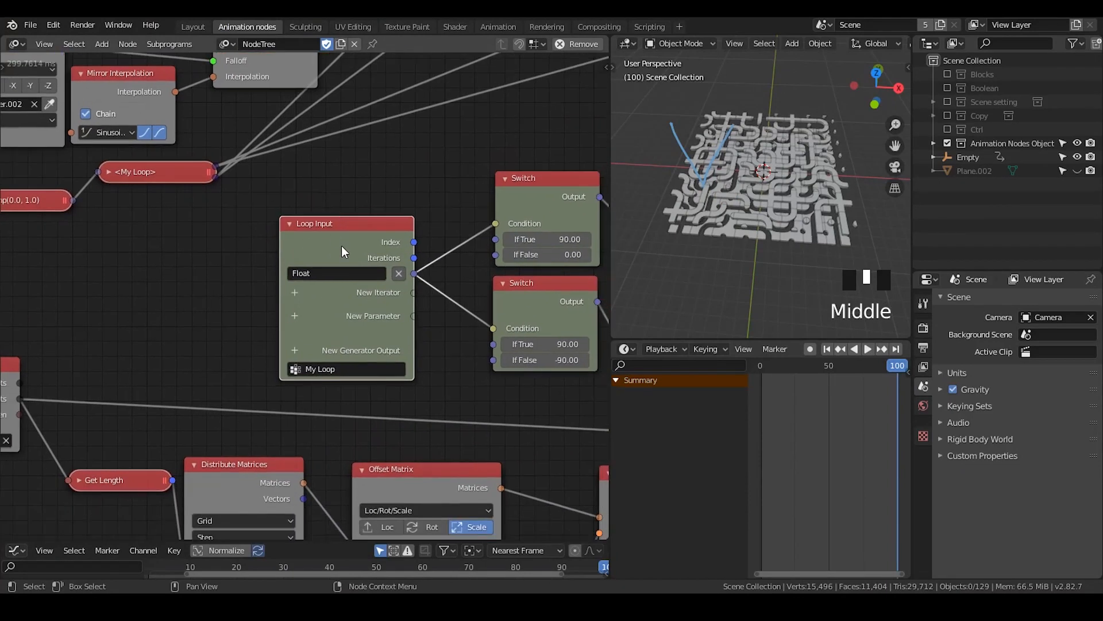
{"action": "key", "text": "n"}
{"action": "left_click", "coordinate": [601, 170]}
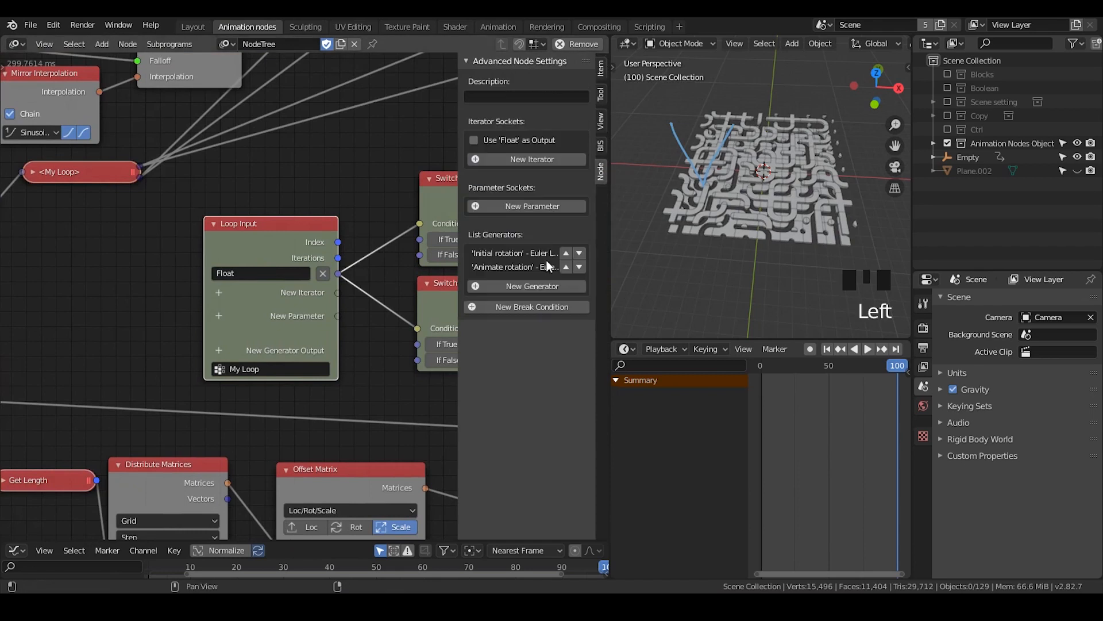
{"action": "left_click", "coordinate": [565, 264]}
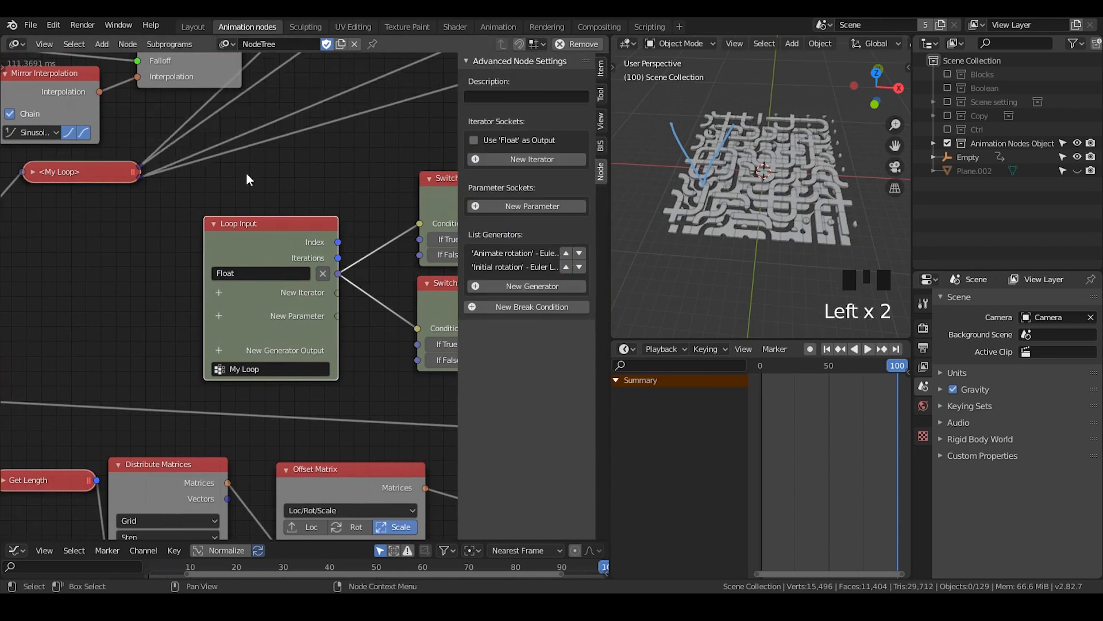
Expand the My Loop subprogram node, examine its output order and socket settings, and collapse it again
{"action": "middle_click_drag", "start_coordinate": [173, 186], "coordinate": [260, 262]}
{"action": "left_click", "coordinate": [132, 247]}
{"action": "left_click", "coordinate": [132, 247]}
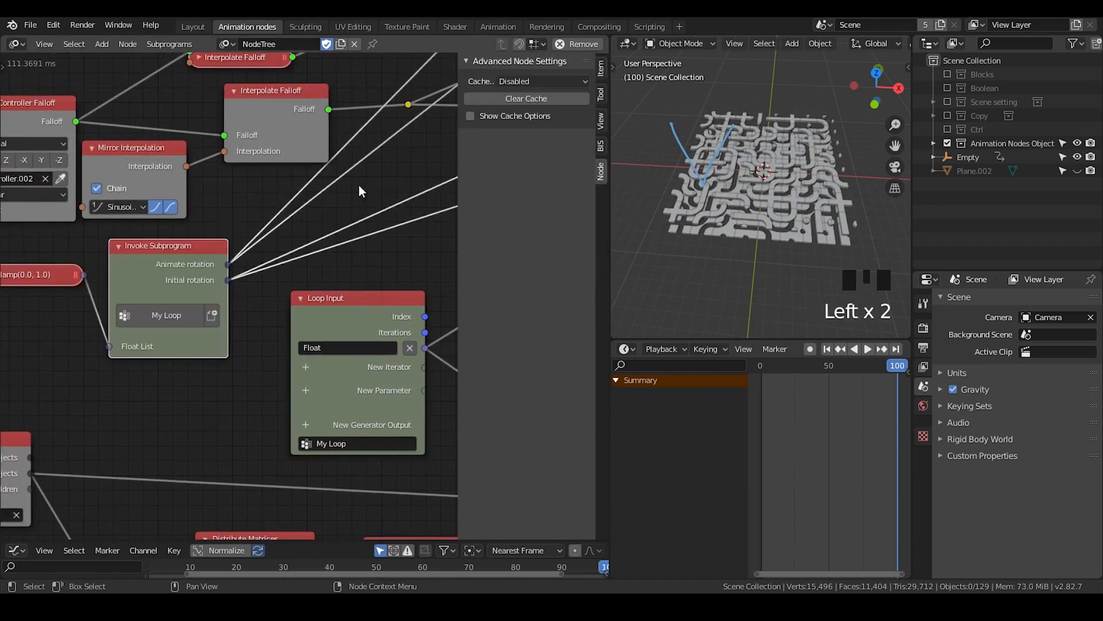
{"action": "left_click", "coordinate": [150, 253]}
{"action": "left_click", "coordinate": [601, 68]}
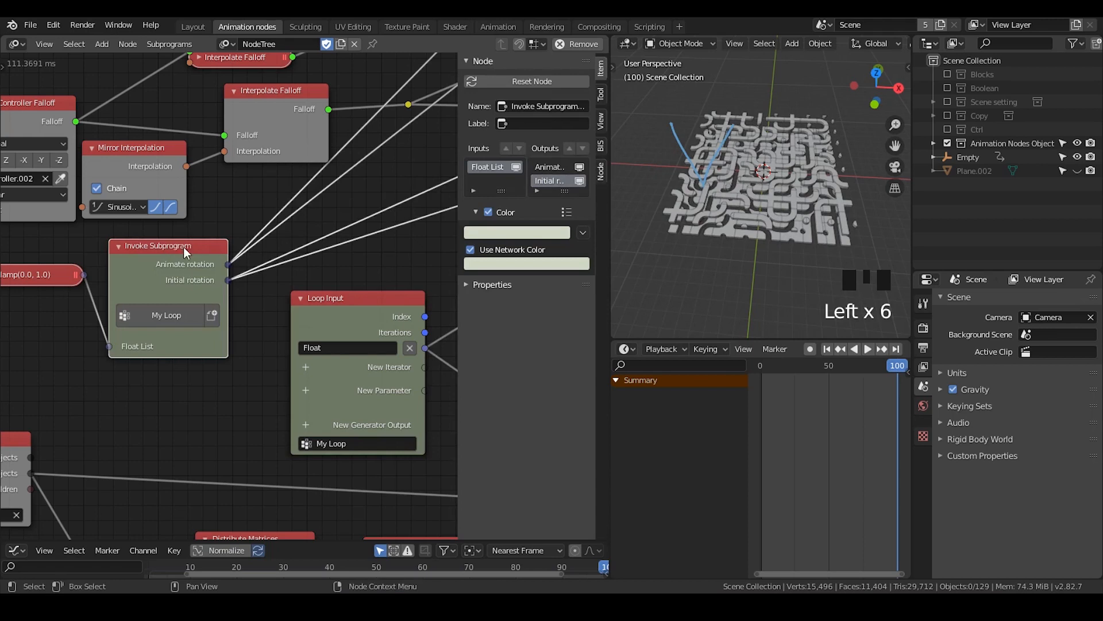
{"action": "left_click_drag", "start_coordinate": [184, 247], "coordinate": [198, 232]}
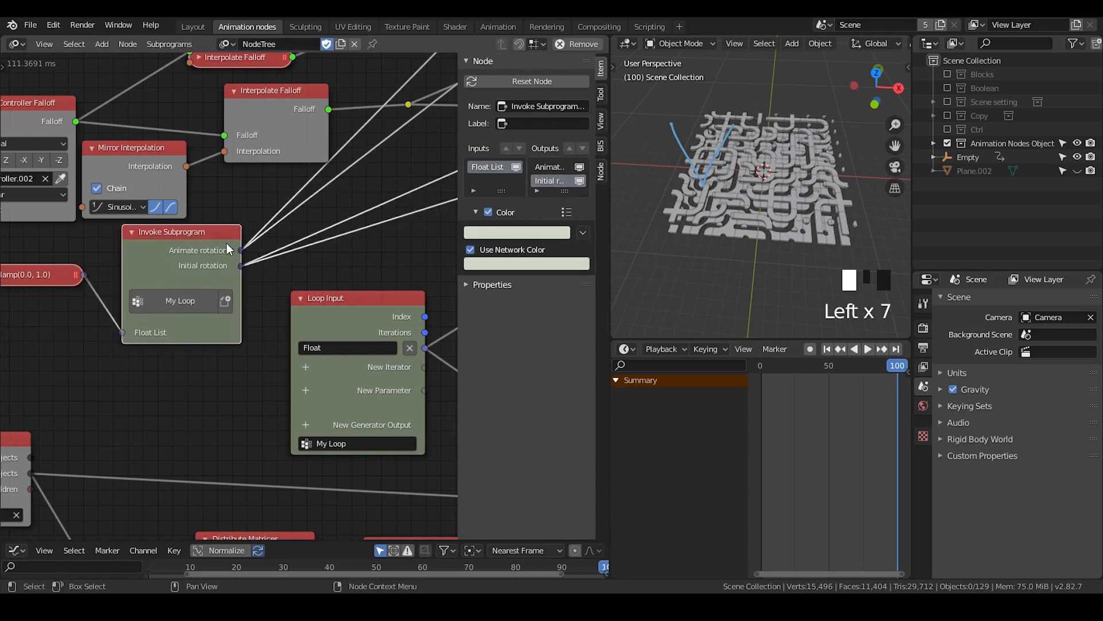
{"action": "key", "text": "n"}
{"action": "left_click", "coordinate": [213, 232]}
{"action": "left_click_drag", "start_coordinate": [213, 232], "coordinate": [212, 250]}
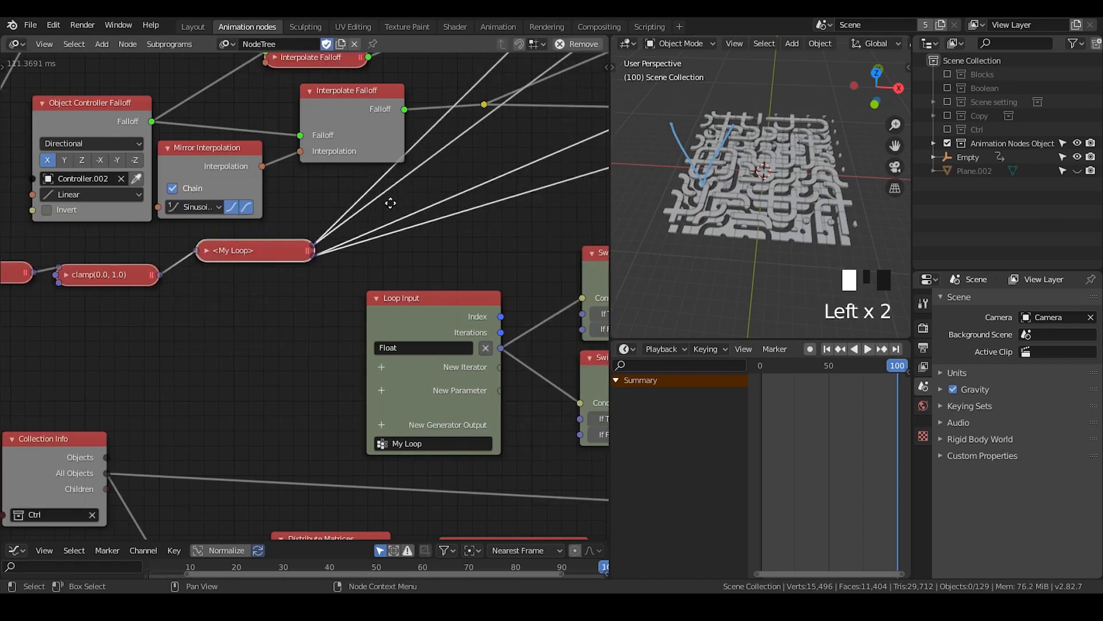
{"action": "scroll", "coordinate": [391, 203], "scroll_direction": "down", "scroll_amount": 9}
{"action": "right_click_drag", "start_coordinate": [279, 310], "coordinate": [285, 332], "text": "shift"}
{"action": "key", "text": "g"}
{"action": "right_click", "coordinate": [288, 334], "text": "shift"}
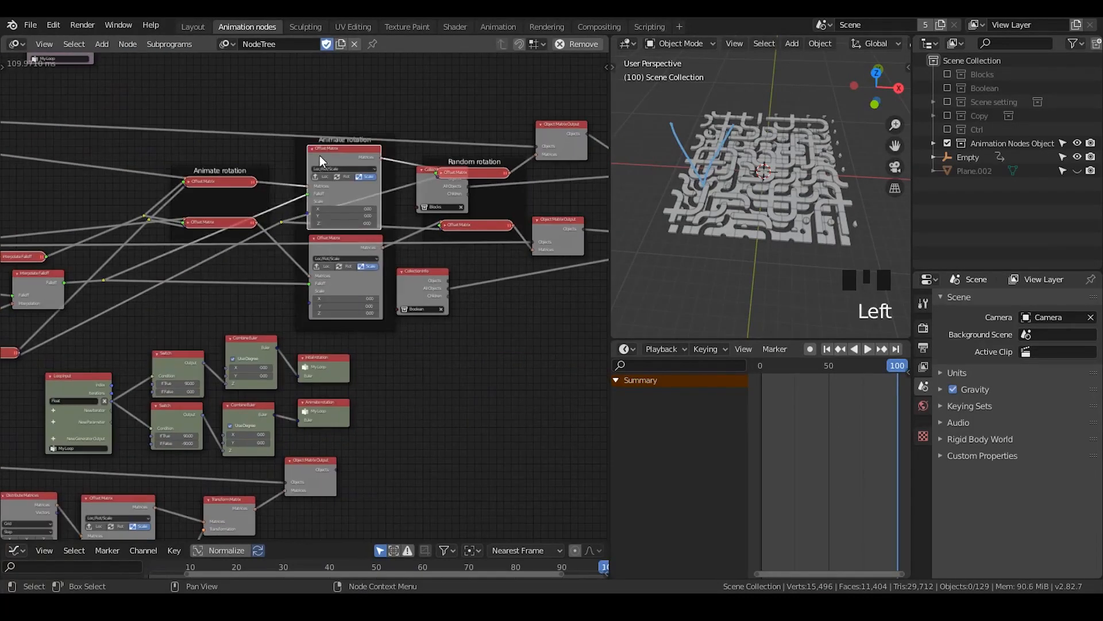
Collapse the two scale Offset Matrix nodes, both Object Matrix Output nodes and the Collection Info nodes, moving Collection Info clear of the Random rotation frame
{"action": "key", "text": "h"}
{"action": "left_click", "coordinate": [342, 238]}
{"action": "key", "text": "h"}
{"action": "left_click_drag", "start_coordinate": [459, 225], "coordinate": [447, 228]}
{"action": "left_click_drag", "start_coordinate": [426, 176], "coordinate": [556, 176]}
{"action": "middle_click_drag", "start_coordinate": [555, 176], "coordinate": [262, 172]}
{"action": "key", "text": "h"}
{"action": "left_click_drag", "start_coordinate": [138, 272], "coordinate": [286, 260]}
{"action": "key", "text": "h"}
Line up the collapsed Offset Matrix nodes in two tidy rows inside their frames
{"action": "left_click_drag", "start_coordinate": [266, 142], "coordinate": [278, 162]}
{"action": "middle_click_drag", "start_coordinate": [278, 216], "coordinate": [542, 216]}
{"action": "left_click_drag", "start_coordinate": [424, 223], "coordinate": [433, 217]}
{"action": "left_click_drag", "start_coordinate": [368, 143], "coordinate": [371, 165]}
{"action": "left_click_drag", "start_coordinate": [359, 233], "coordinate": [361, 222]}
Move the reroute points close to the inputs of the collapsed Offset Matrix nodes they feed
{"action": "key", "text": "g"}
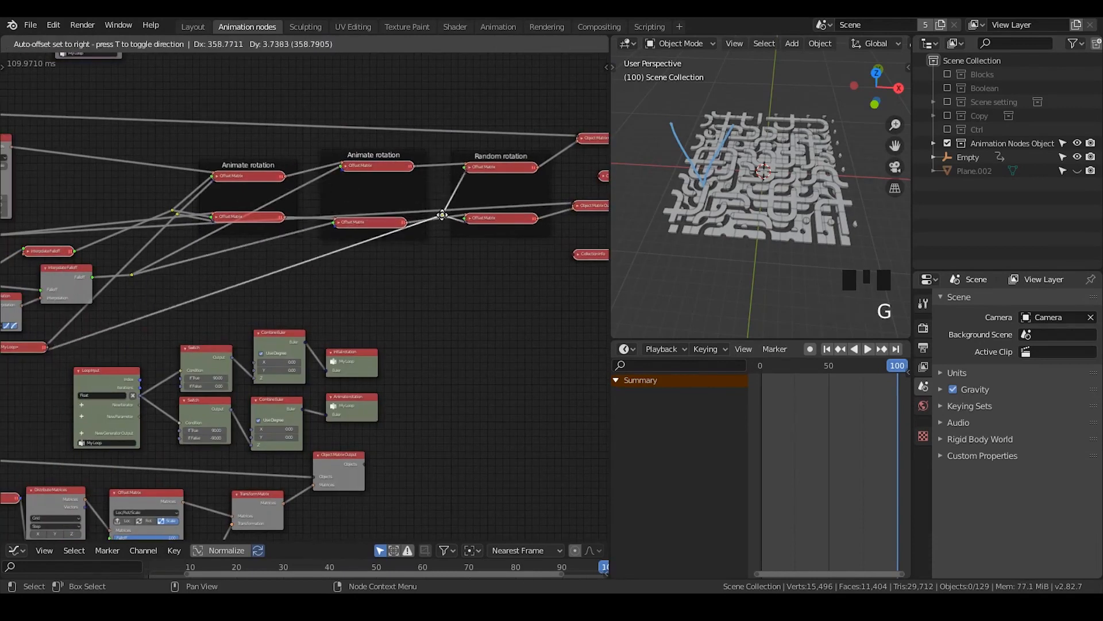
{"action": "left_click", "coordinate": [445, 222]}
{"action": "left_click", "coordinate": [132, 275]}
{"action": "key", "text": "g"}
{"action": "left_click", "coordinate": [314, 223]}
{"action": "middle_click_drag", "start_coordinate": [201, 221], "coordinate": [309, 221]}
{"action": "key", "text": "g"}
{"action": "left_click", "coordinate": [278, 221]}
Collapse the Interpolate Falloff, the second Object Controller Falloff and the location Offset Matrix, keeping the first Object Controller Falloff expanded
{"action": "middle_click_drag", "start_coordinate": [229, 276], "coordinate": [297, 256]}
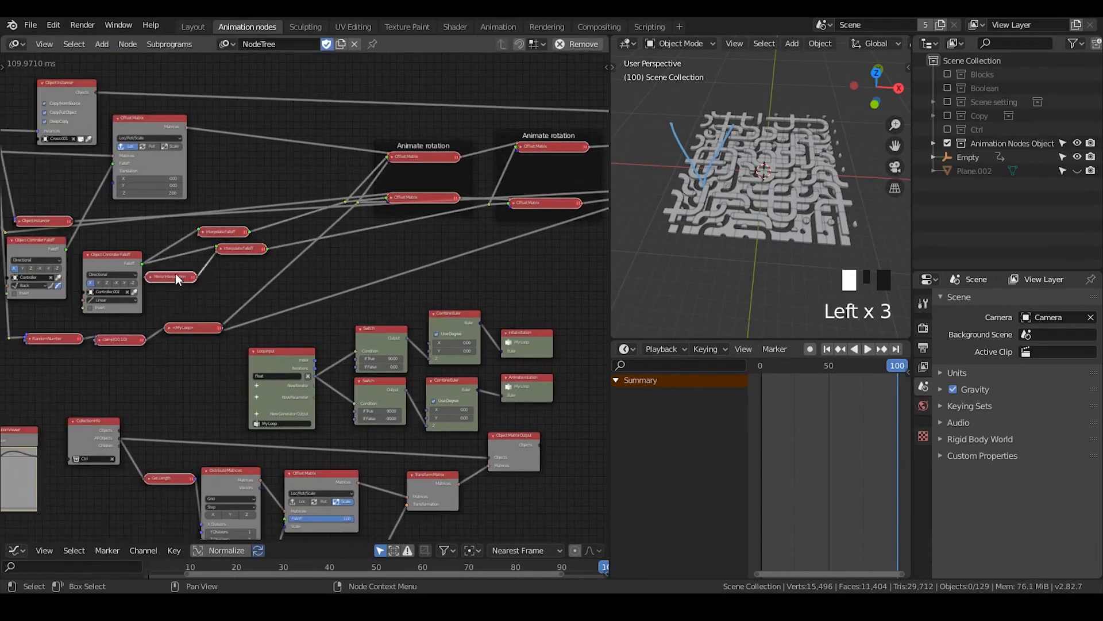
{"action": "left_click", "coordinate": [87, 254]}
{"action": "middle_click_drag", "start_coordinate": [109, 247], "coordinate": [244, 247]}
{"action": "left_click_drag", "start_coordinate": [179, 221], "coordinate": [196, 184]}
{"action": "middle_click_drag", "start_coordinate": [359, 219], "coordinate": [288, 273]}
{"action": "left_click", "coordinate": [181, 172]}
{"action": "left_click_drag", "start_coordinate": [207, 172], "coordinate": [251, 200]}
{"action": "left_click", "coordinate": [77, 295]}
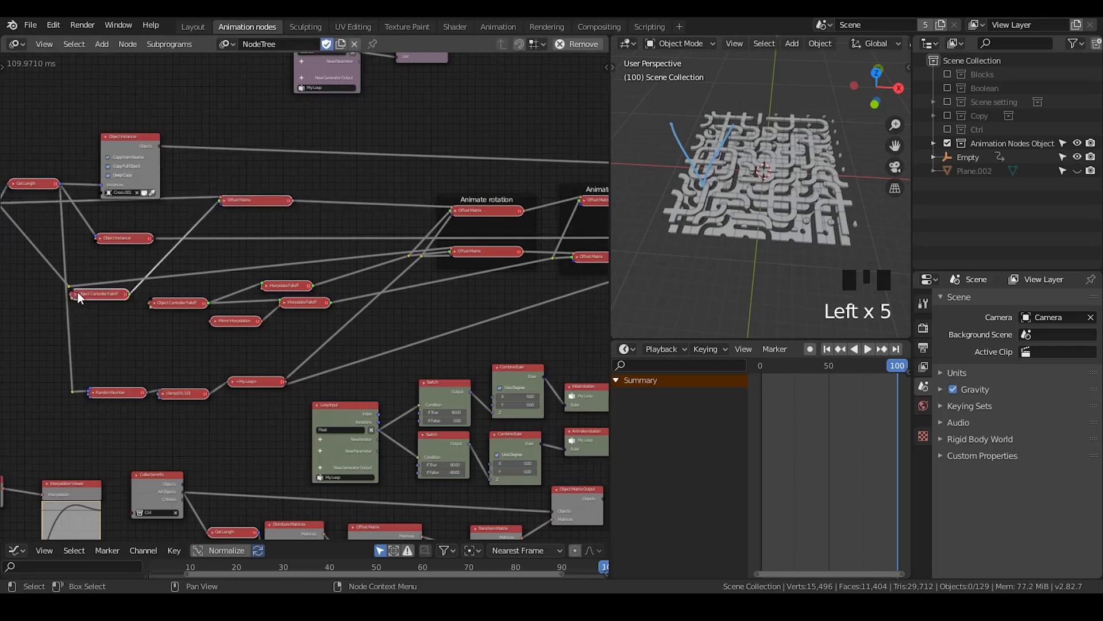
{"action": "left_click", "coordinate": [77, 296]}
{"action": "middle_click_drag", "start_coordinate": [80, 322], "coordinate": [140, 297]}
{"action": "left_click_drag", "start_coordinate": [130, 368], "coordinate": [119, 368]}
{"action": "middle_click_drag", "start_coordinate": [319, 439], "coordinate": [283, 365]}
Examine the tidied node layout, the Copy Object Data loop and a cross block near the front of the grid
{"action": "scroll", "coordinate": [283, 364], "scroll_direction": "down", "scroll_amount": 3}
{"action": "middle_click_drag", "start_coordinate": [601, 250], "coordinate": [513, 260]}
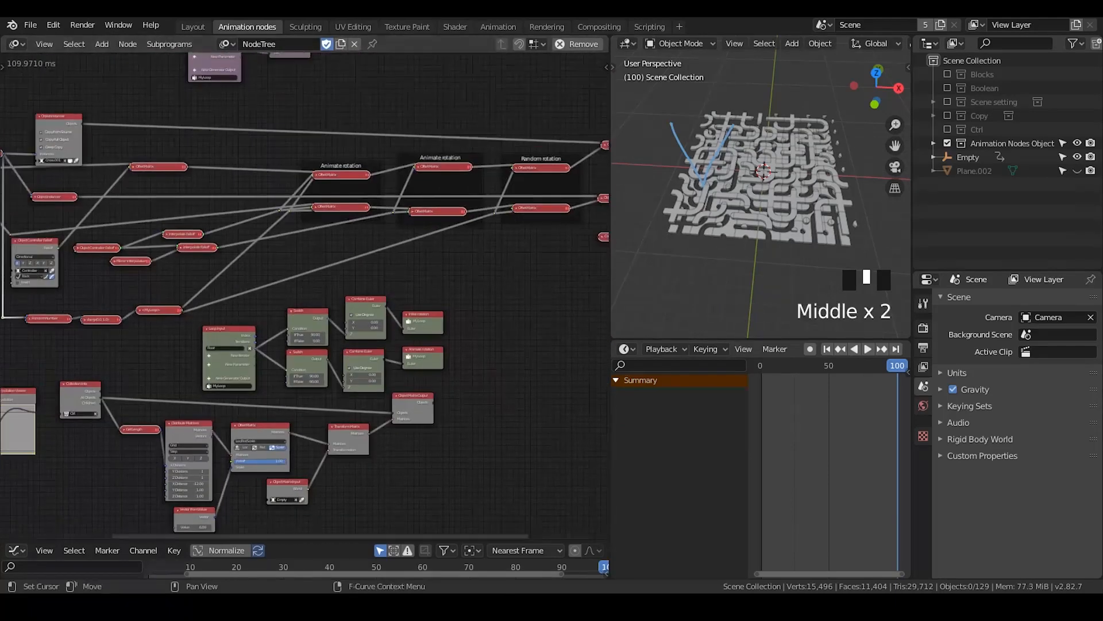
{"action": "middle_click_drag", "start_coordinate": [455, 239], "coordinate": [388, 302]}
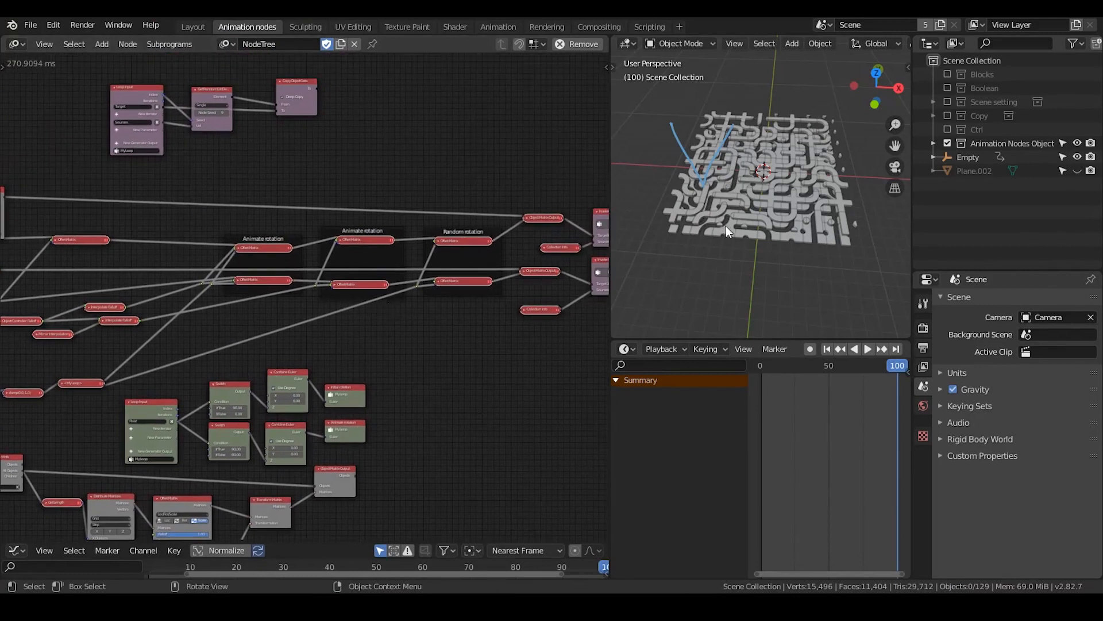
{"action": "middle_click_drag", "start_coordinate": [327, 150], "coordinate": [354, 305]}
{"action": "scroll", "coordinate": [354, 305], "scroll_direction": "up", "scroll_amount": 5}
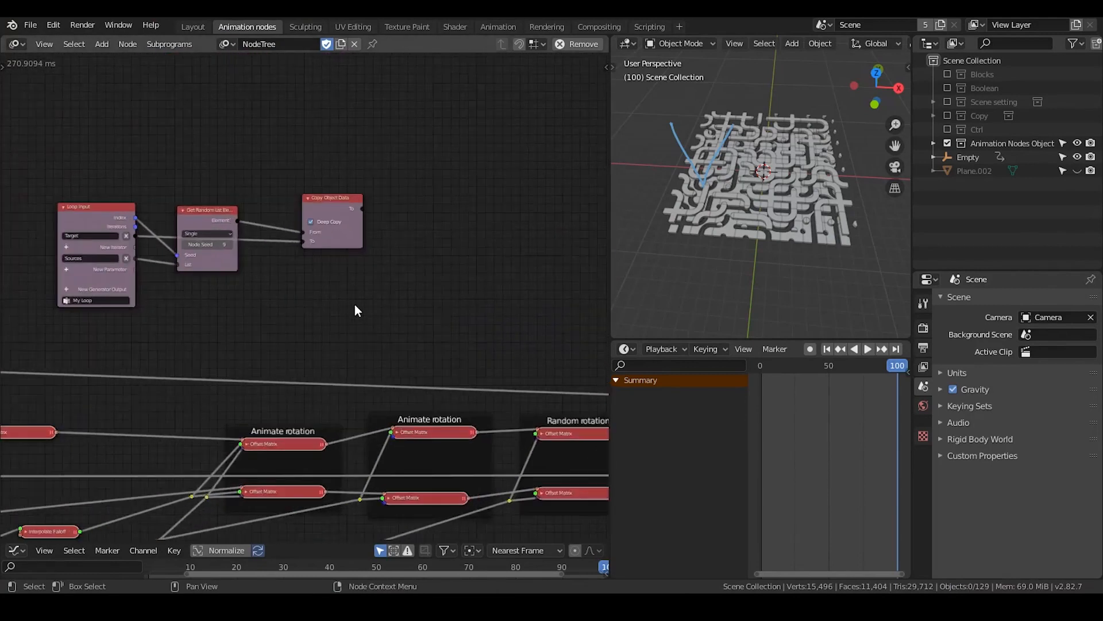
{"action": "scroll", "coordinate": [354, 310], "scroll_direction": "up", "scroll_amount": 1}
{"action": "left_click", "coordinate": [762, 211]}
{"action": "scroll", "coordinate": [767, 229], "scroll_direction": "up", "scroll_amount": 2}
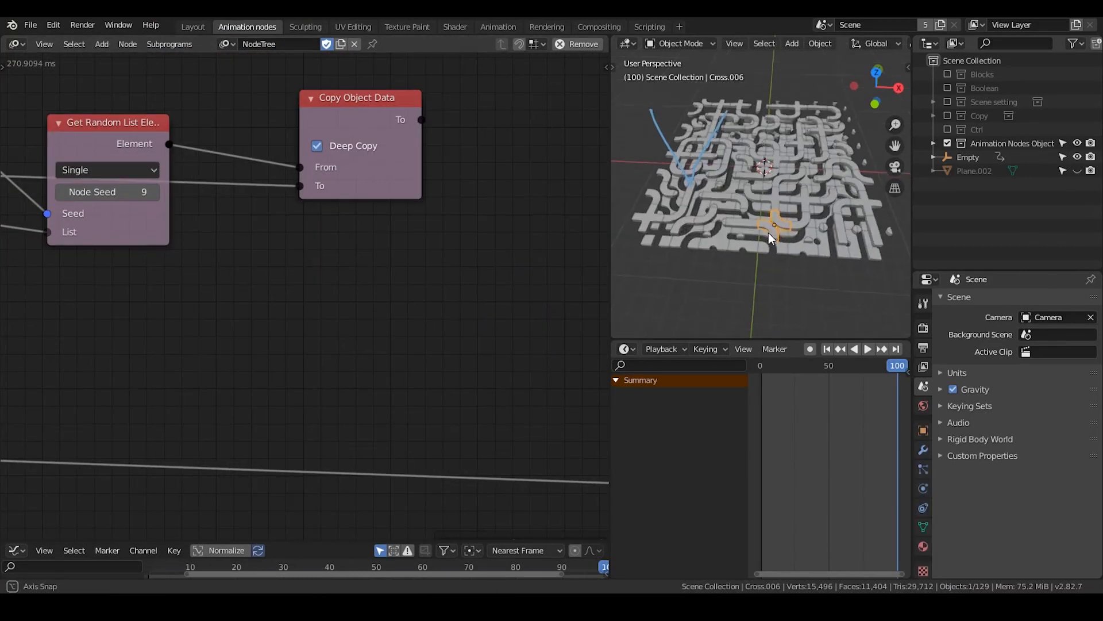
{"action": "scroll", "coordinate": [768, 215], "scroll_direction": "up", "scroll_amount": 3}
Add the object shader loop subprogram and place it beyond the Copy Object Data node
{"action": "middle_click_drag", "start_coordinate": [393, 165], "coordinate": [438, 206]}
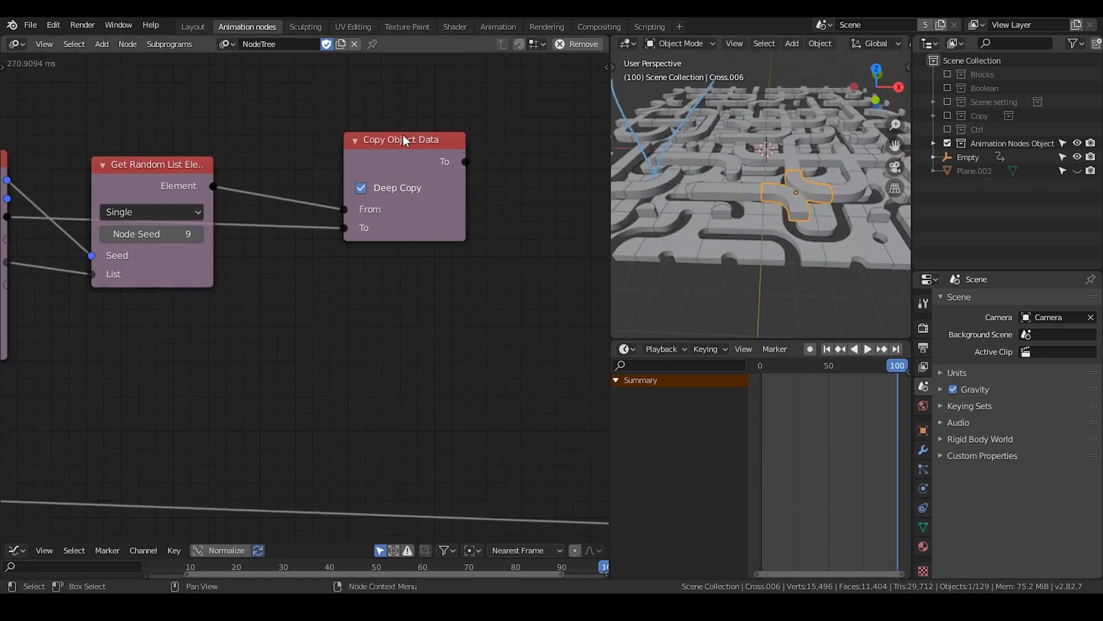
{"action": "left_click_drag", "start_coordinate": [402, 135], "coordinate": [358, 132]}
{"action": "middle_click_drag", "start_coordinate": [512, 189], "coordinate": [398, 179]}
{"action": "key", "text": "ctrl+a"}
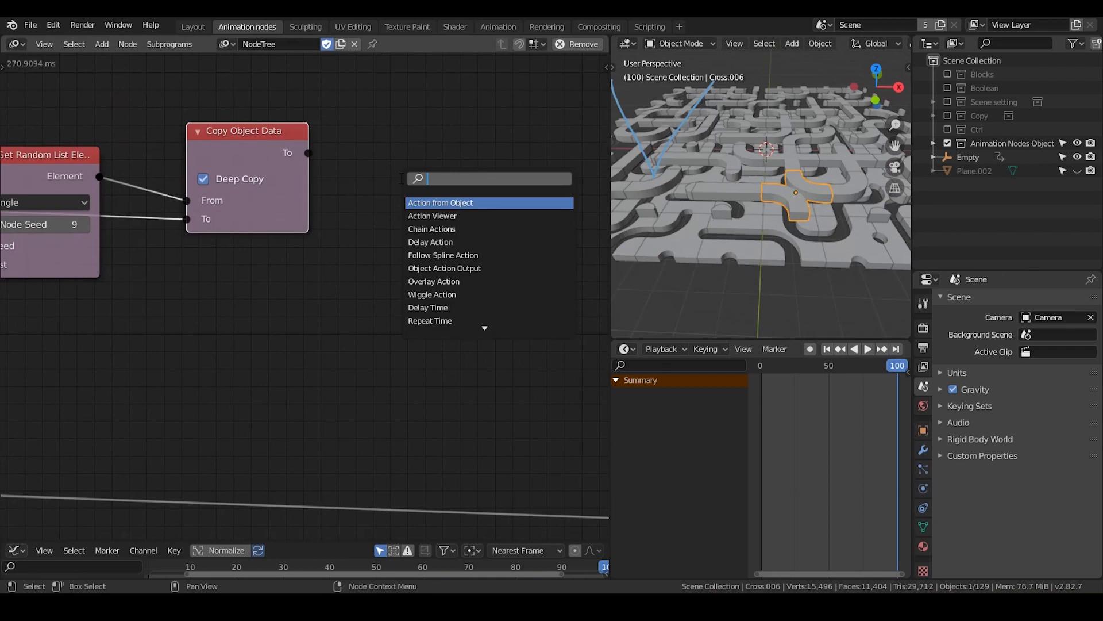
{"action": "type", "text": "object shader"}
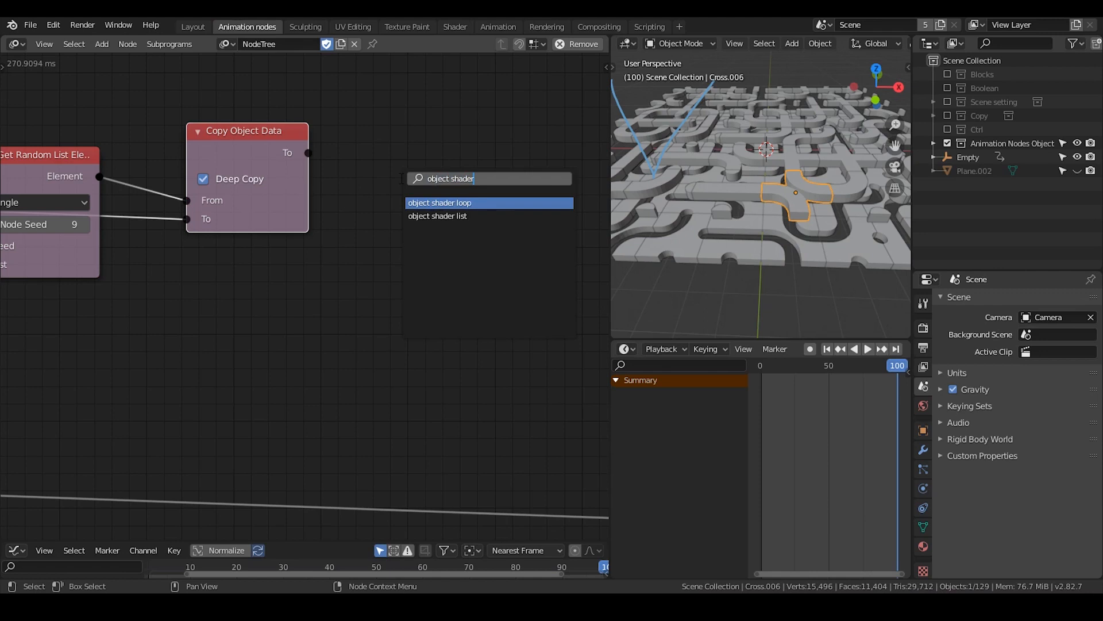
{"action": "left_click", "coordinate": [443, 202]}
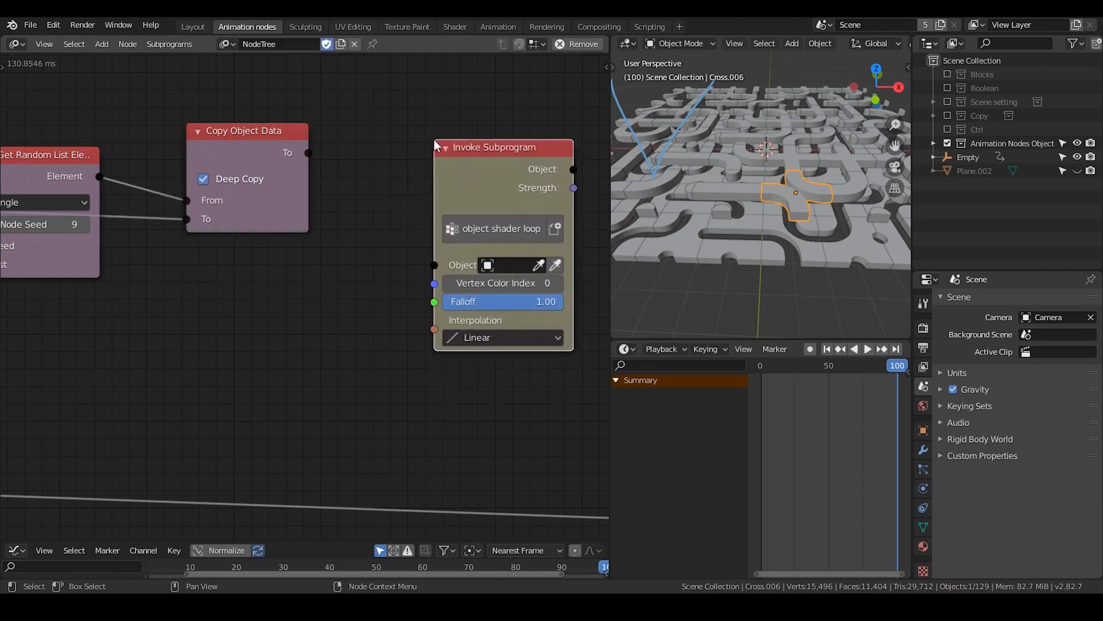
{"action": "left_click", "coordinate": [462, 89]}
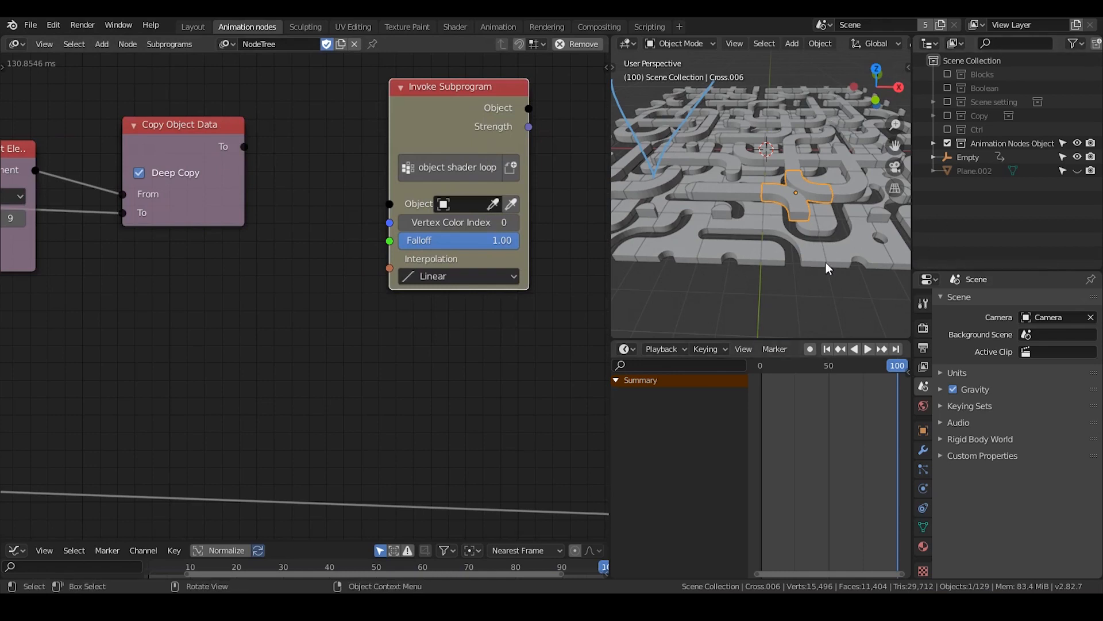
{"action": "mouse_move", "coordinate": [452, 132]}
{"action": "left_mouse_down"}
{"action": "mouse_move", "coordinate": [458, 139]}
{"action": "mouse_move", "coordinate": [450, 132]}
{"action": "left_mouse_up"}
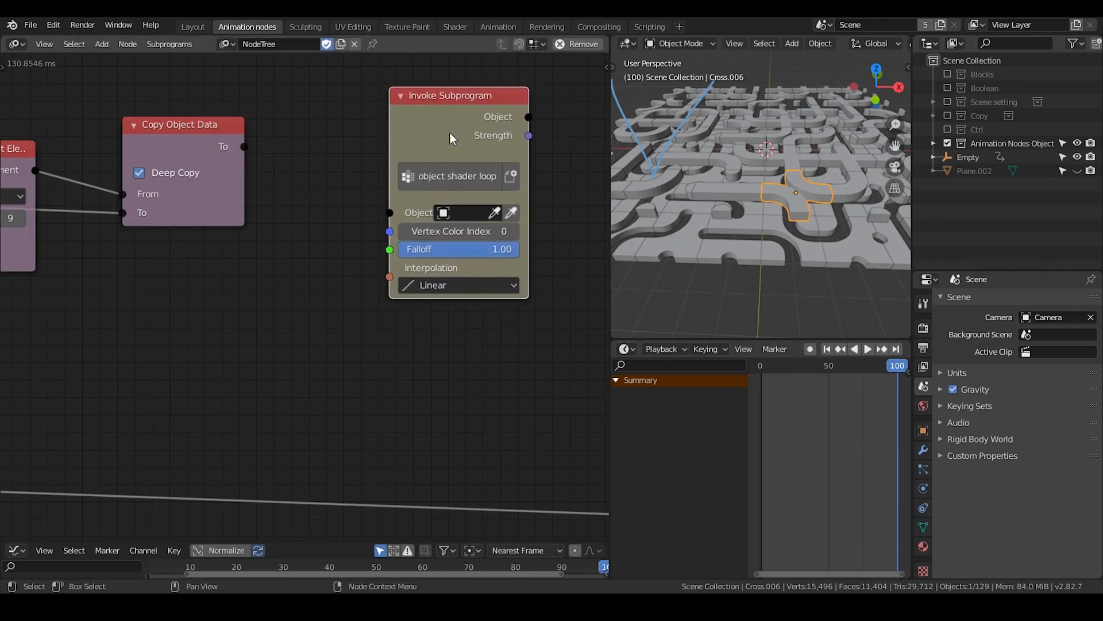
{"action": "middle_click_drag", "start_coordinate": [371, 166], "coordinate": [358, 205]}
{"action": "left_click_drag", "start_coordinate": [435, 171], "coordinate": [437, 157]}
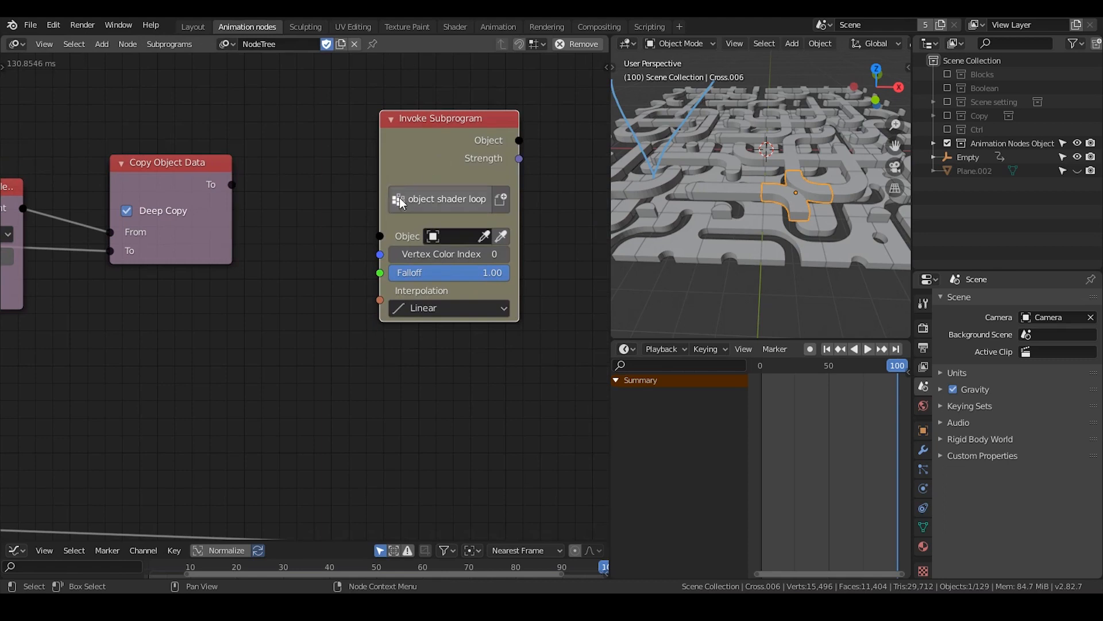
{"action": "left_click_drag", "start_coordinate": [424, 163], "coordinate": [434, 155]}
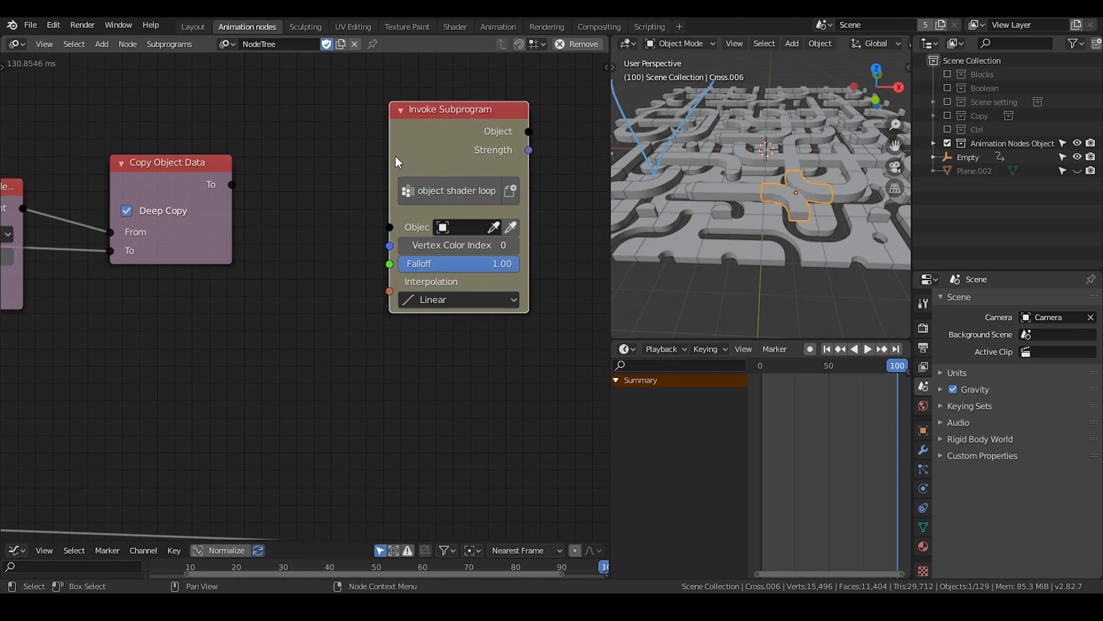
Try feeding Copy Object Data's To output into the object shader loop's Object input, and step back to frame 99
{"action": "left_click_drag", "start_coordinate": [232, 184], "coordinate": [381, 229]}
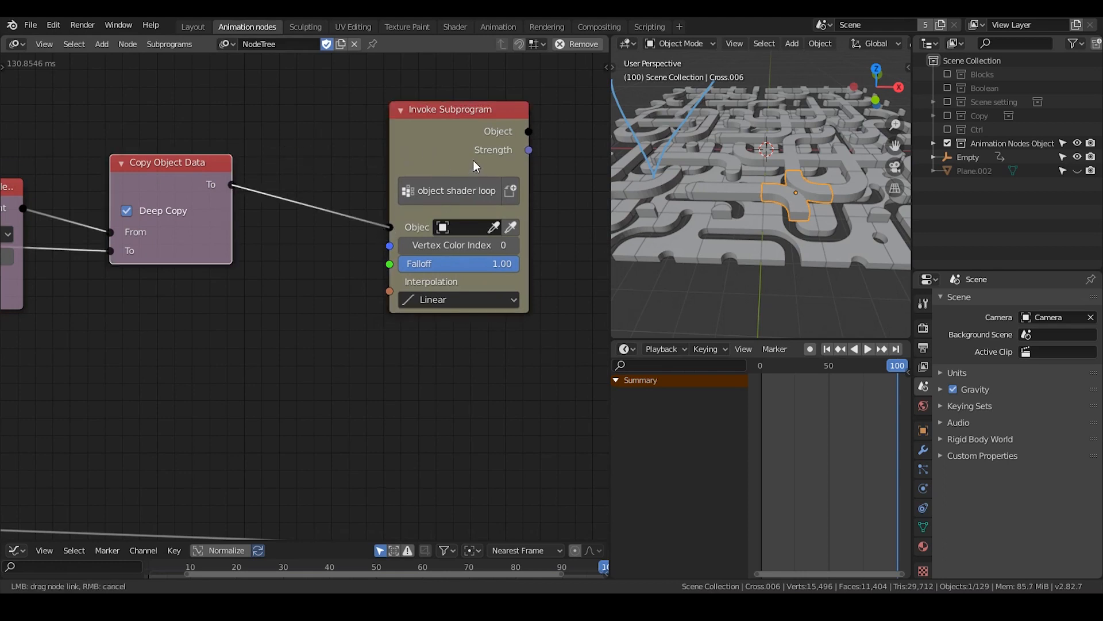
{"action": "left_click_drag", "start_coordinate": [402, 151], "coordinate": [402, 150]}
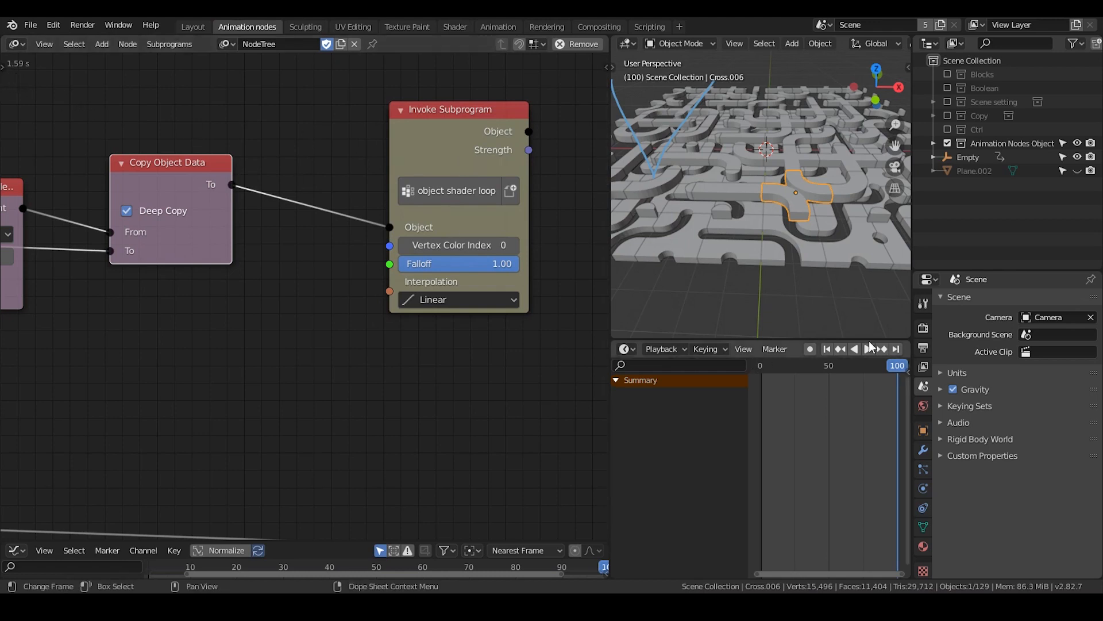
{"action": "scroll", "coordinate": [869, 344], "scroll_direction": "right", "scroll_amount": 4}
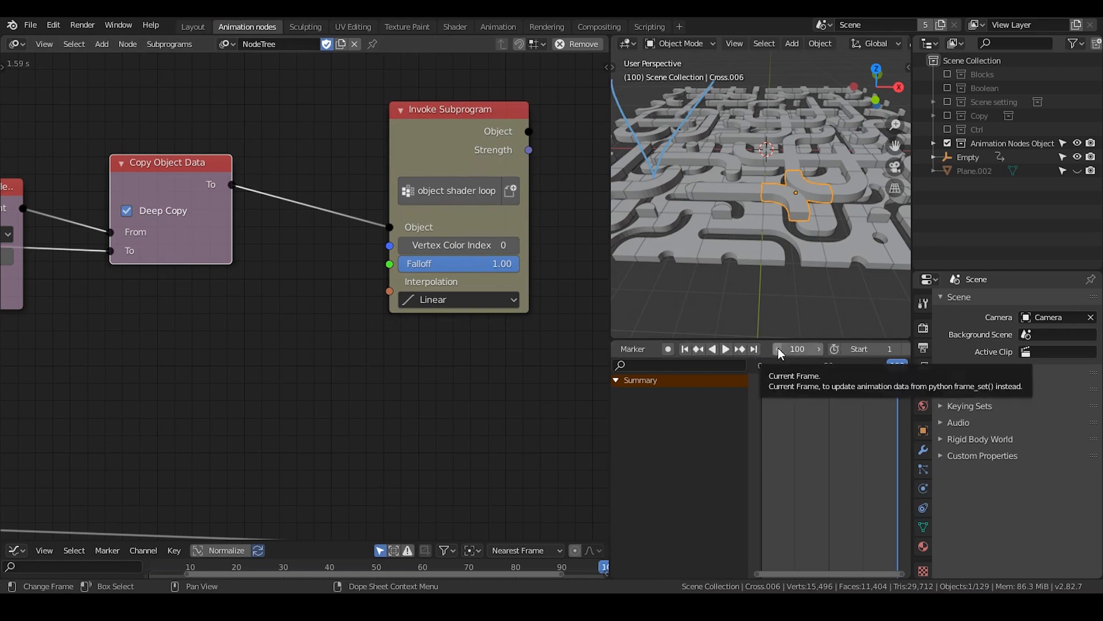
{"action": "left_click", "coordinate": [778, 347]}
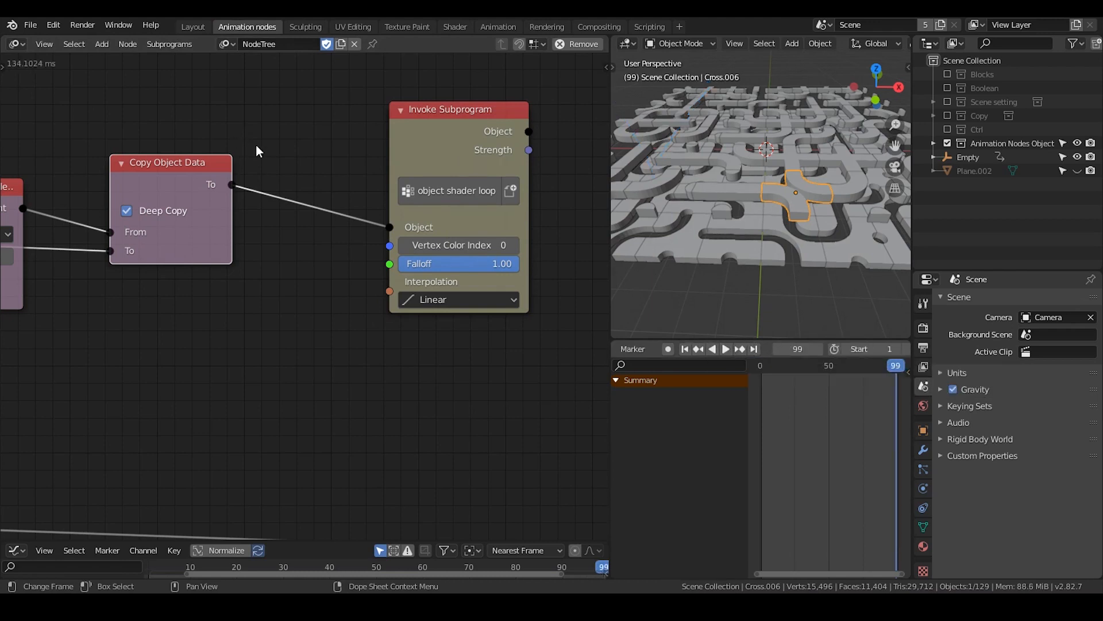
Disconnect Copy Object Data from the object shader loop's Object input and move the subprogram node farther away
{"action": "left_click_drag", "start_coordinate": [432, 148], "coordinate": [376, 146]}
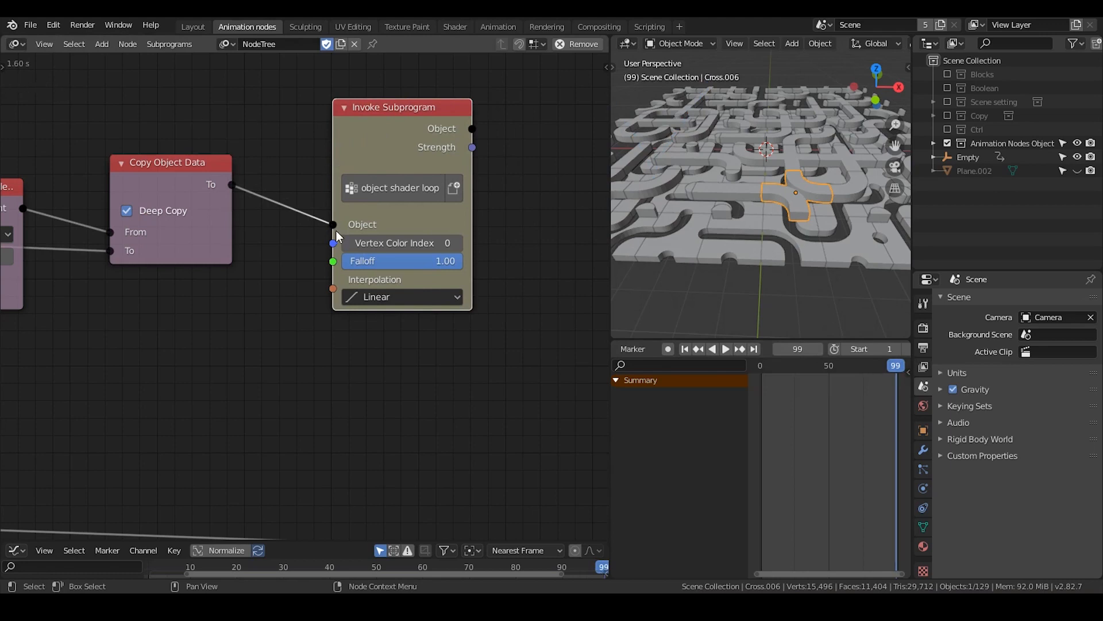
{"action": "left_click_drag", "start_coordinate": [333, 227], "coordinate": [409, 132]}
{"action": "middle_click_drag", "start_coordinate": [252, 265], "coordinate": [371, 193]}
{"action": "scroll", "coordinate": [428, 208], "scroll_direction": "down", "scroll_amount": 3}
{"action": "mouse_move", "coordinate": [479, 132]}
{"action": "left_mouse_down"}
{"action": "mouse_move", "coordinate": [480, 146]}
{"action": "mouse_move", "coordinate": [494, 132]}
{"action": "left_mouse_up"}
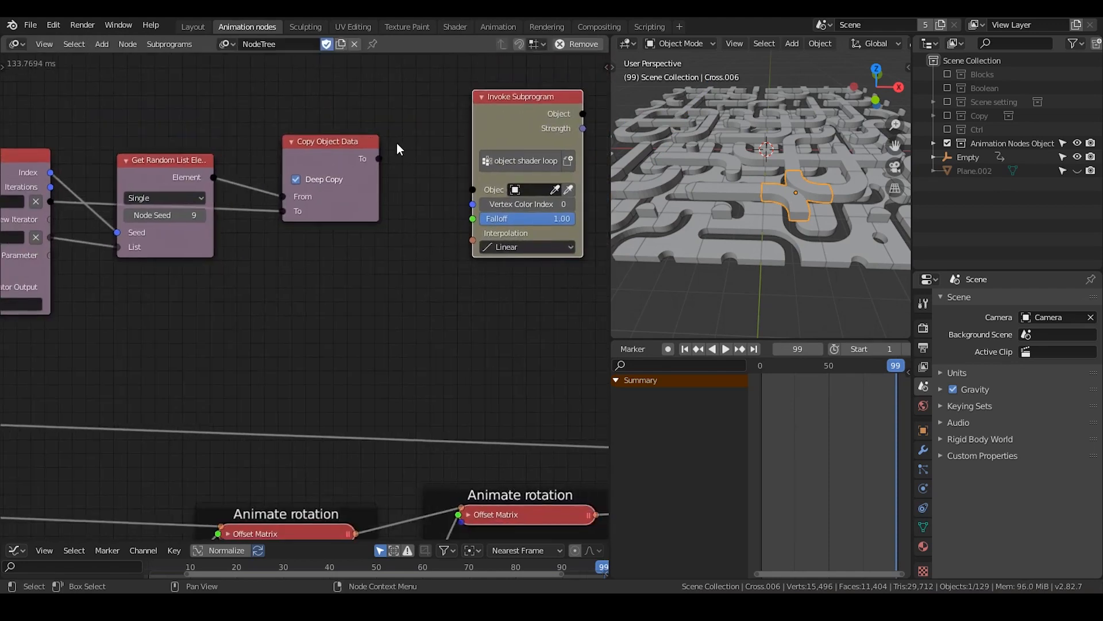
Add an Object List generator output to the Target/Sources loop and connect Copy Object Data's To output to it
{"action": "middle_click_drag", "start_coordinate": [328, 261], "coordinate": [469, 192]}
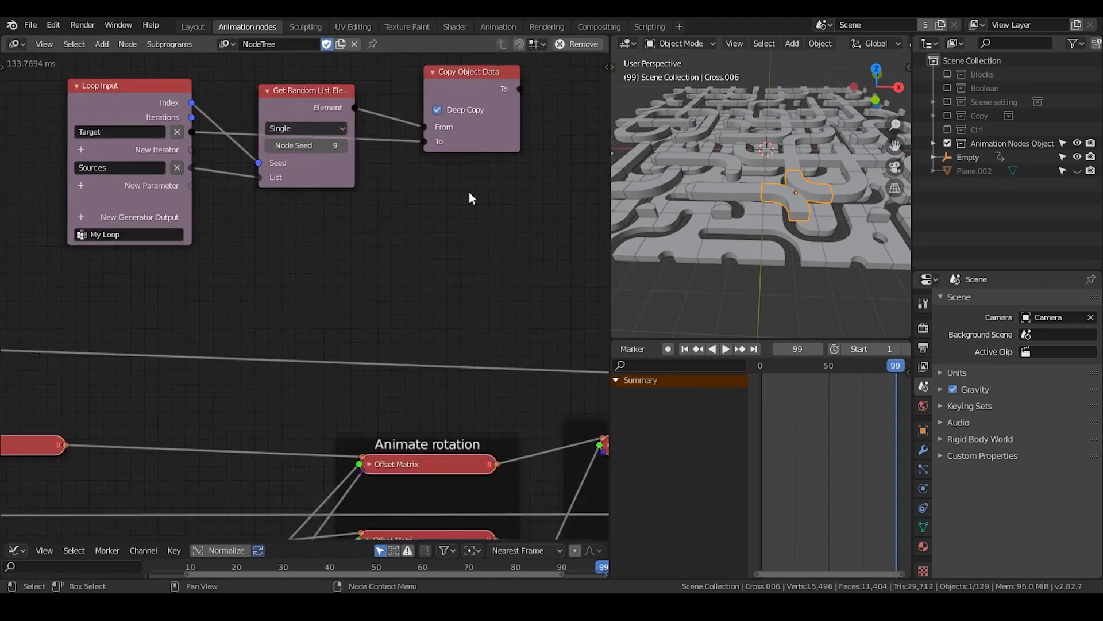
{"action": "left_click", "coordinate": [80, 216]}
{"action": "type", "text": "object"}
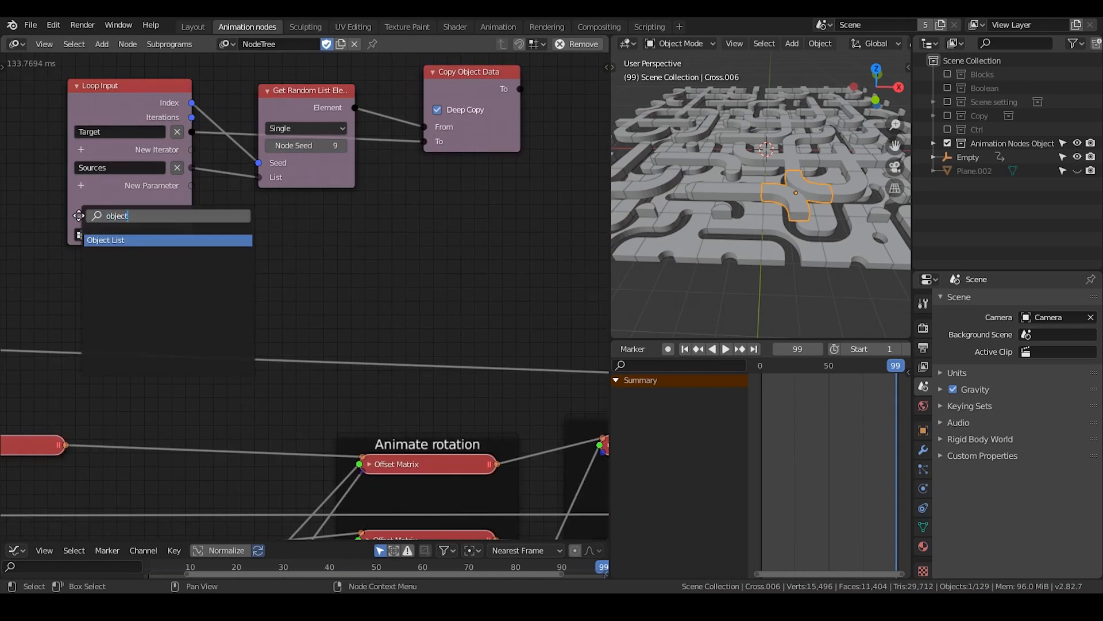
{"action": "key", "text": "Return"}
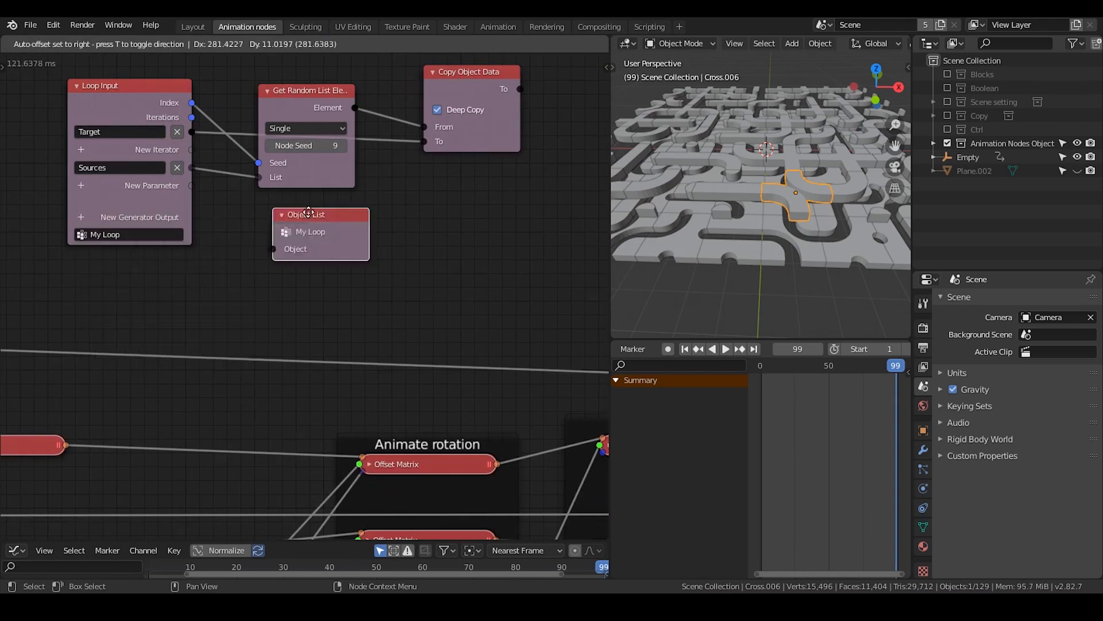
{"action": "middle_click_drag", "start_coordinate": [410, 213], "coordinate": [237, 259]}
{"action": "left_click", "coordinate": [434, 120]}
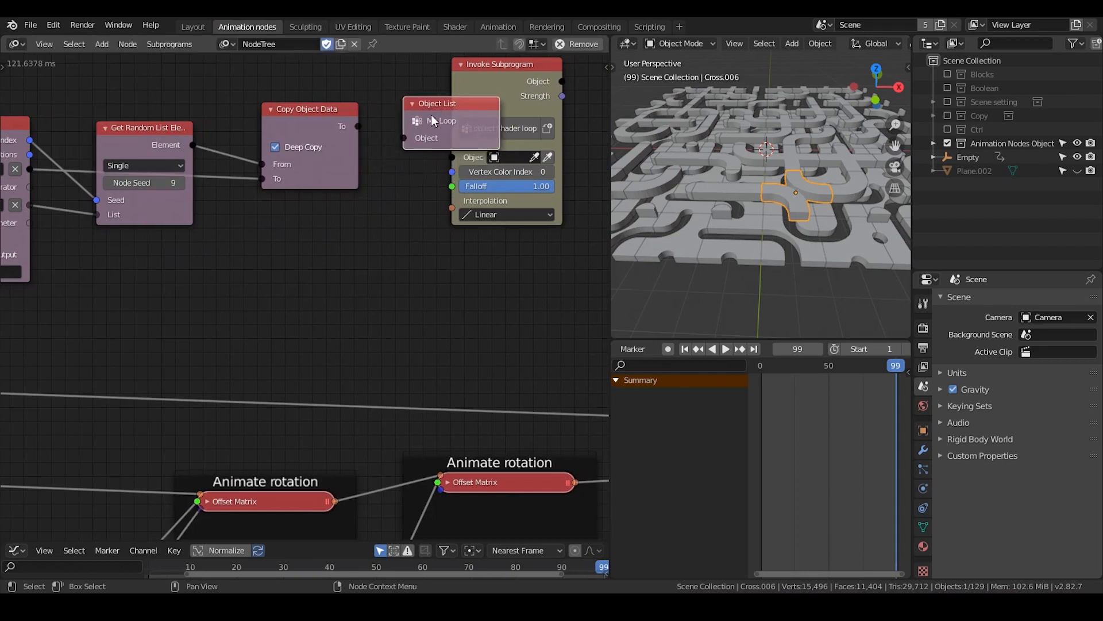
{"action": "left_click_drag", "start_coordinate": [359, 127], "coordinate": [405, 138]}
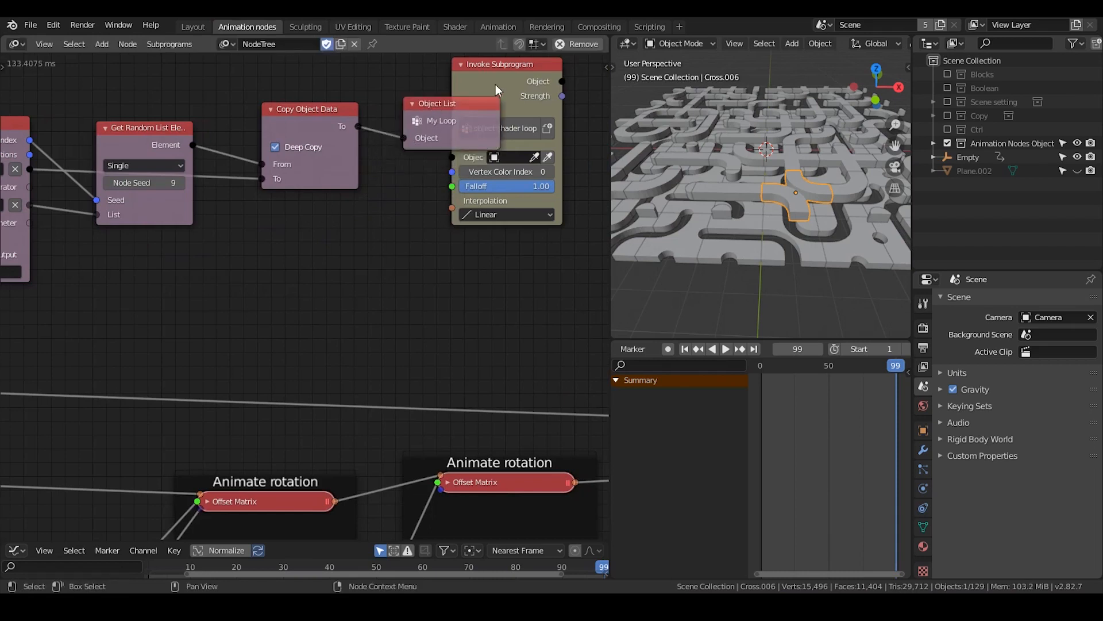
Move the object shader loop node into the empty space beyond the two My Loop invoke nodes
{"action": "left_click_drag", "start_coordinate": [495, 84], "coordinate": [545, 197]}
{"action": "middle_click_drag", "start_coordinate": [530, 240], "coordinate": [300, 172]}
{"action": "scroll", "coordinate": [310, 195], "scroll_direction": "down", "scroll_amount": 3}
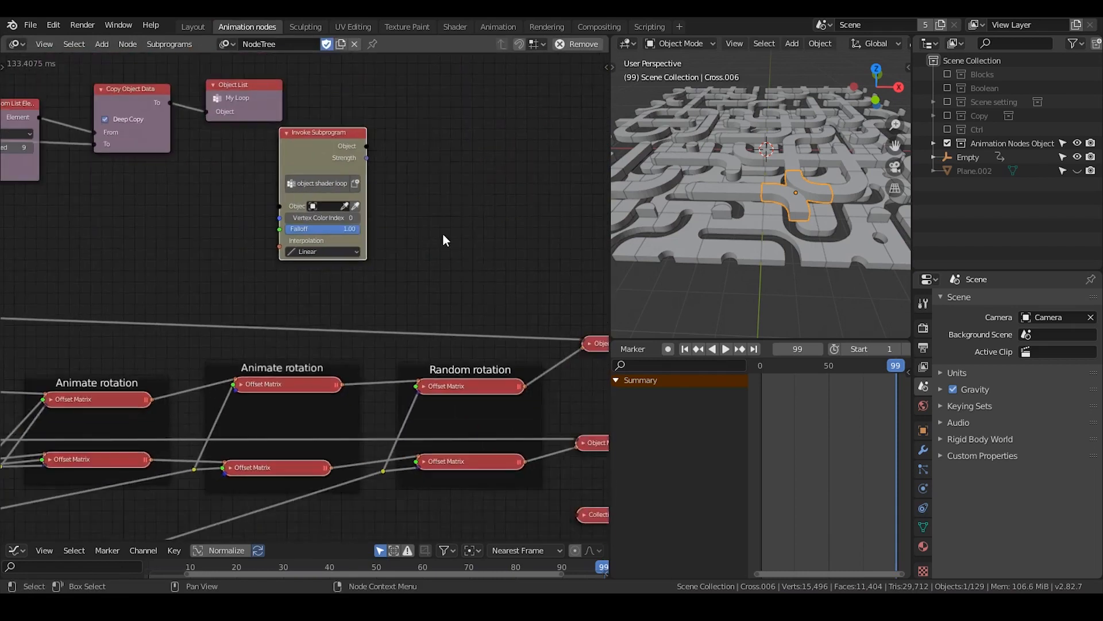
{"action": "middle_click_drag", "start_coordinate": [443, 235], "coordinate": [267, 160]}
{"action": "key", "text": "g"}
{"action": "left_click", "coordinate": [592, 185]}
{"action": "middle_click_drag", "start_coordinate": [549, 184], "coordinate": [207, 149]}
{"action": "key", "text": "g"}
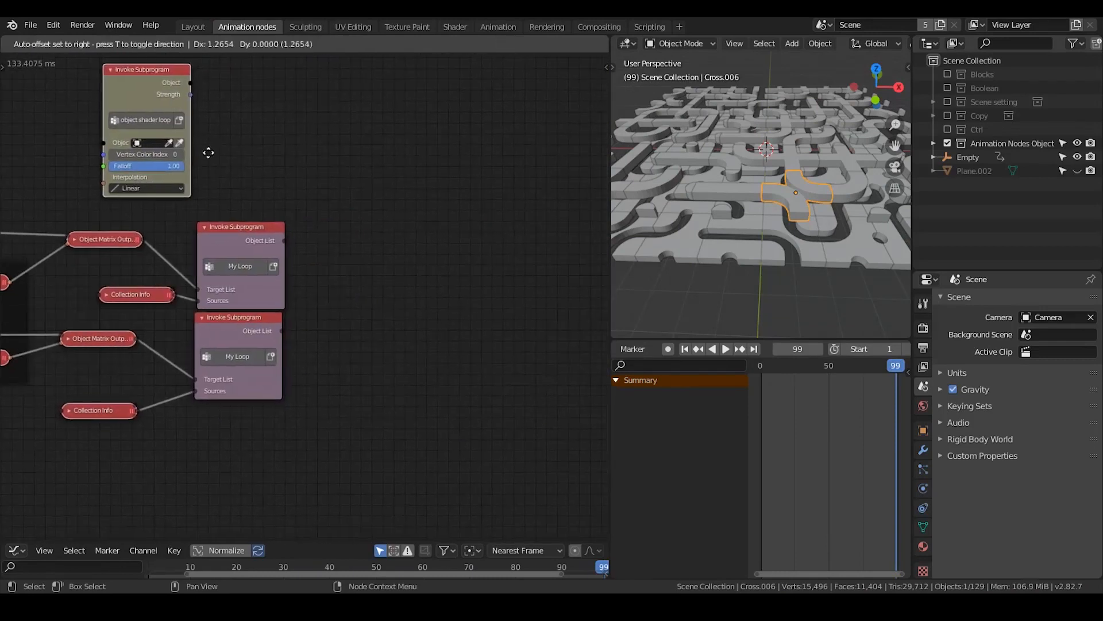
{"action": "left_click", "coordinate": [522, 249]}
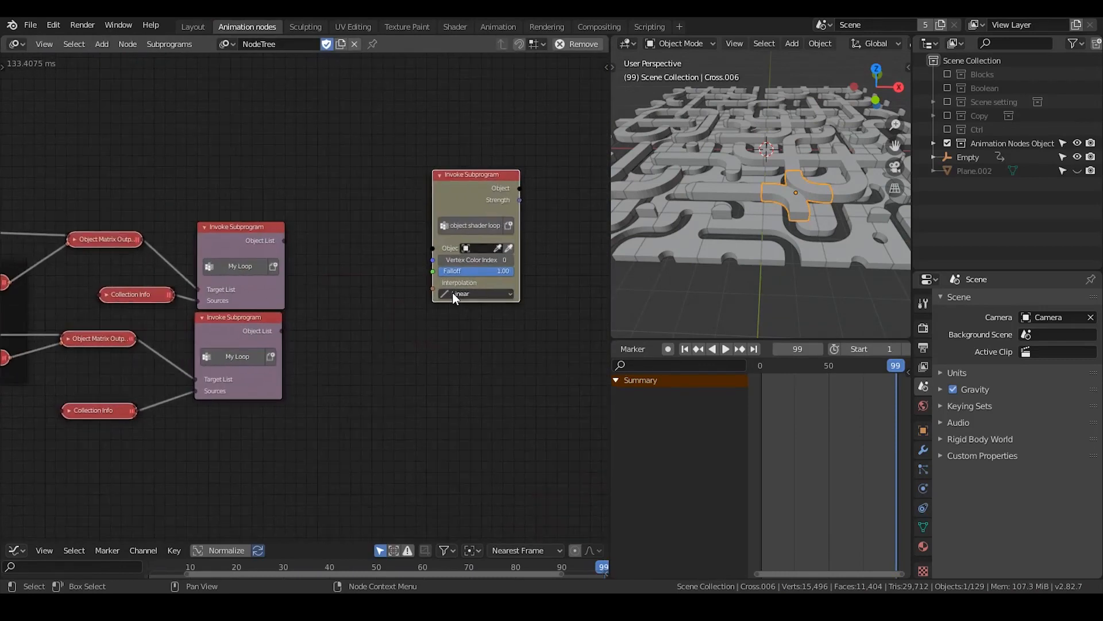
Create a loop through the upper My Loop node's Object List, making room for it beside the object shader loop node
{"action": "scroll", "coordinate": [453, 292], "scroll_direction": "up", "scroll_amount": 1}
{"action": "middle_click_drag", "start_coordinate": [414, 282], "coordinate": [392, 265]}
{"action": "left_click", "coordinate": [213, 214]}
{"action": "key", "text": "w"}
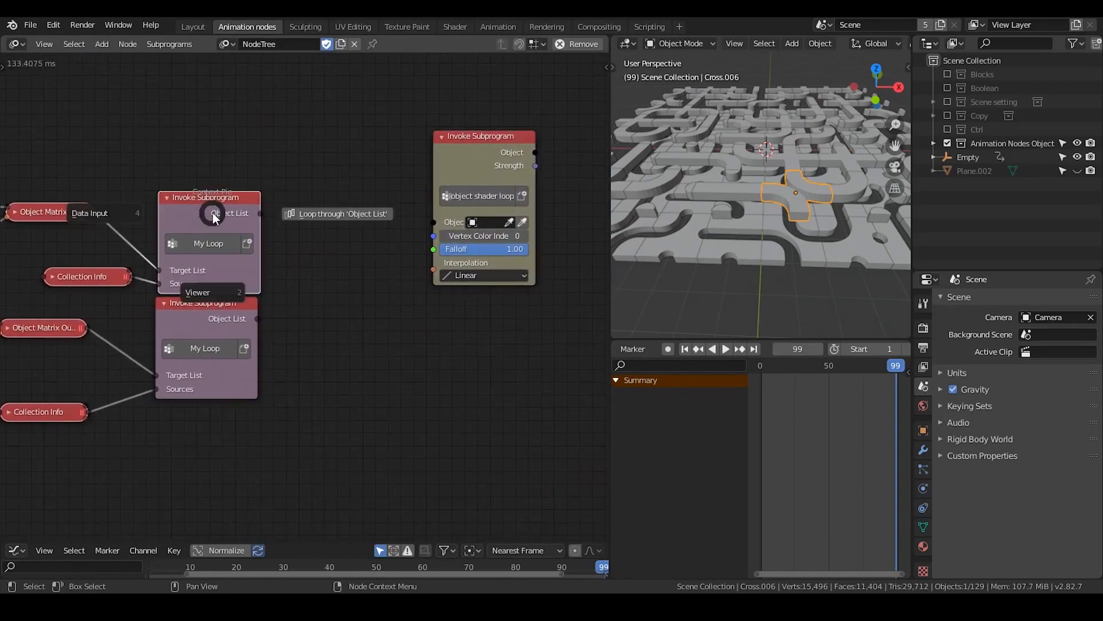
{"action": "left_click", "coordinate": [352, 283]}
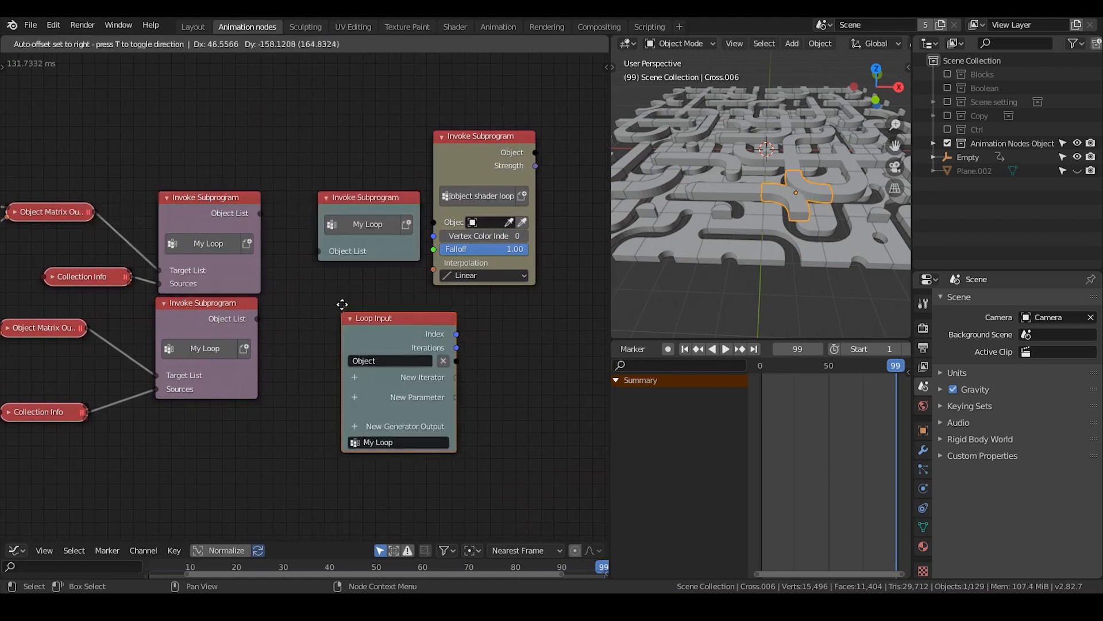
{"action": "left_click_drag", "start_coordinate": [449, 180], "coordinate": [505, 228]}
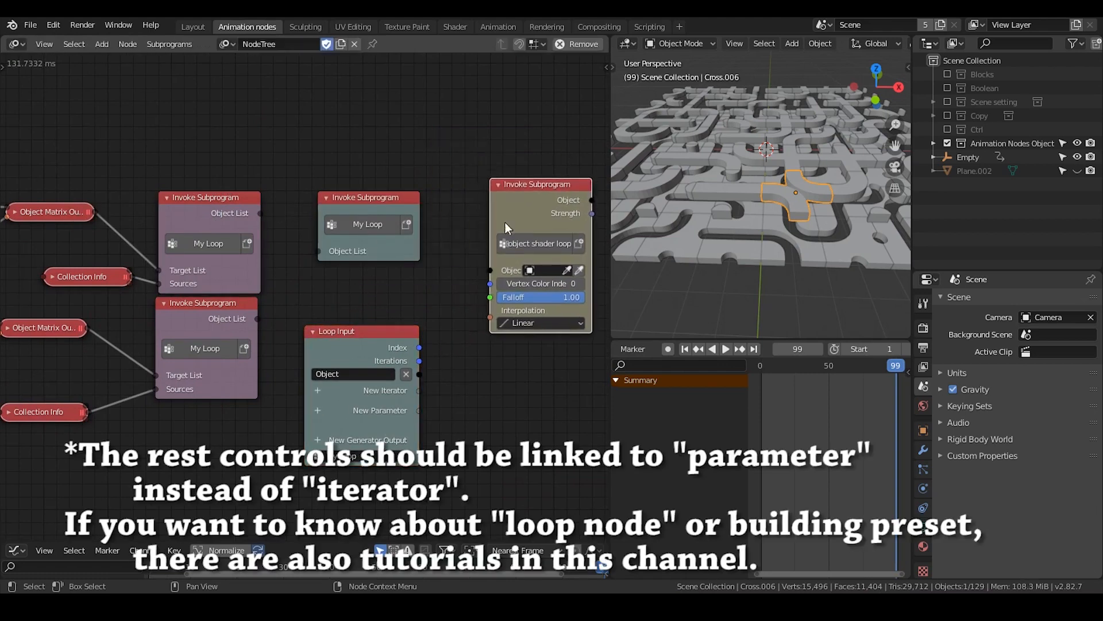
Connect the new Loop Input's Object to the object shader loop, and the upper My Loop's Object List to the new loop's invoke node
{"action": "left_click_drag", "start_coordinate": [419, 374], "coordinate": [490, 270]}
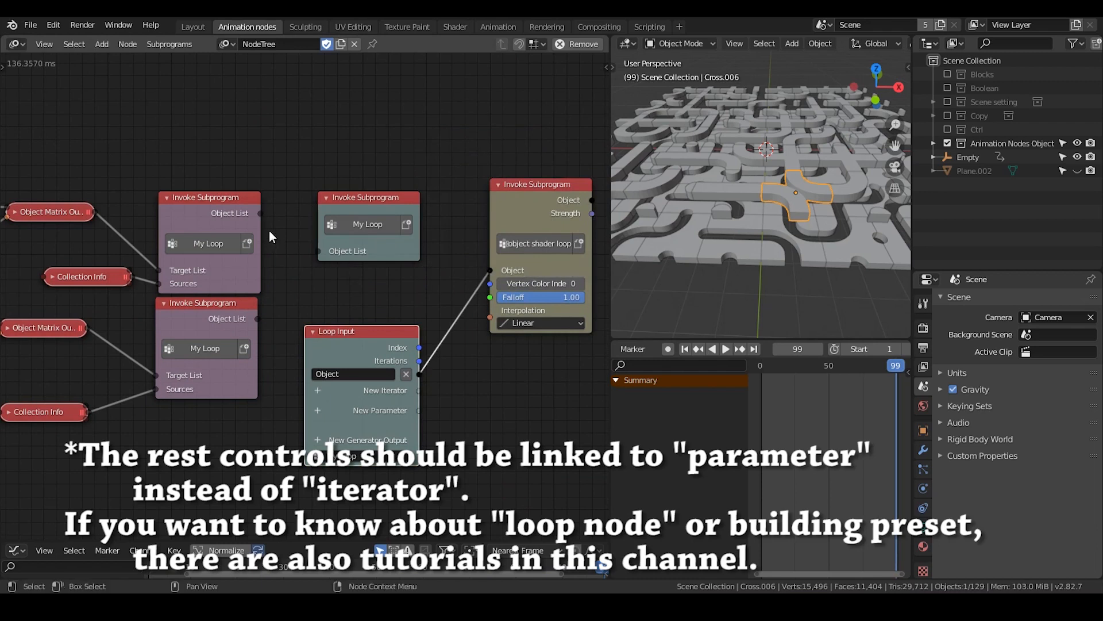
{"action": "left_click_drag", "start_coordinate": [318, 251], "coordinate": [260, 214]}
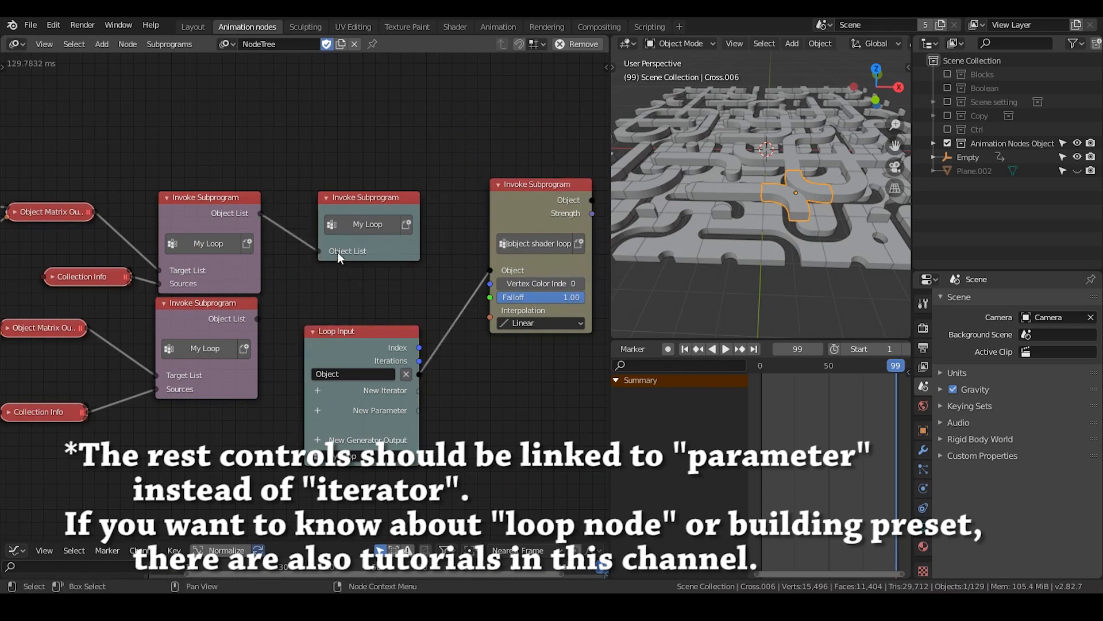
{"action": "left_click_drag", "start_coordinate": [343, 203], "coordinate": [352, 183]}
{"action": "middle_click_drag", "start_coordinate": [321, 144], "coordinate": [254, 132]}
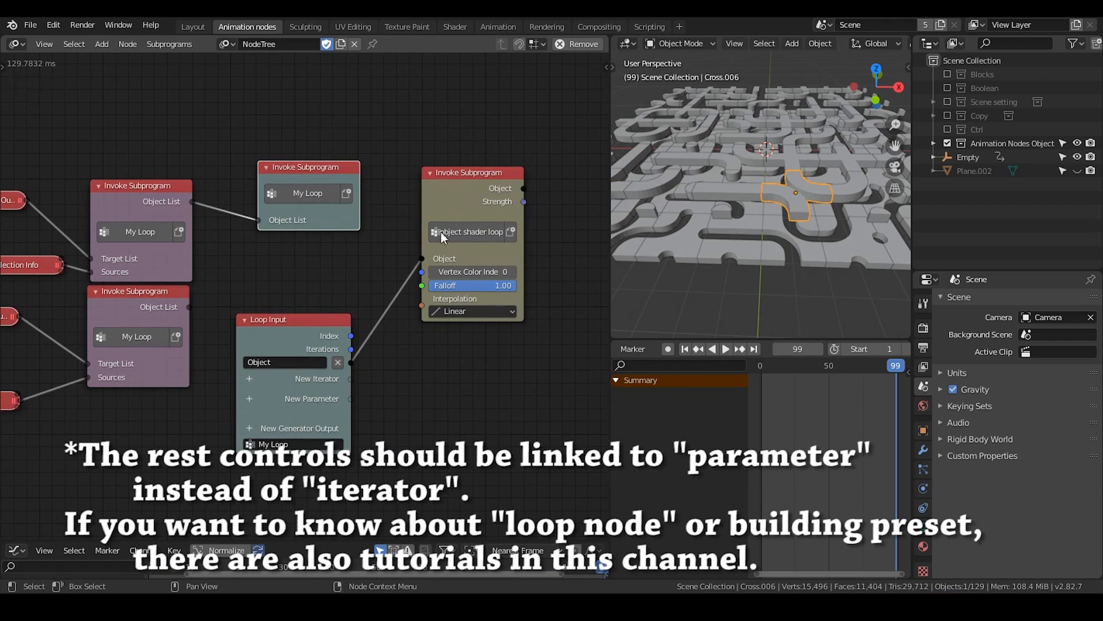
Lower the object shader loop node beside the Loop Input and add an object shader list subprogram node above it
{"action": "left_click_drag", "start_coordinate": [443, 237], "coordinate": [429, 307]}
{"action": "middle_click_drag", "start_coordinate": [443, 273], "coordinate": [436, 211]}
{"action": "left_click_drag", "start_coordinate": [444, 213], "coordinate": [421, 254]}
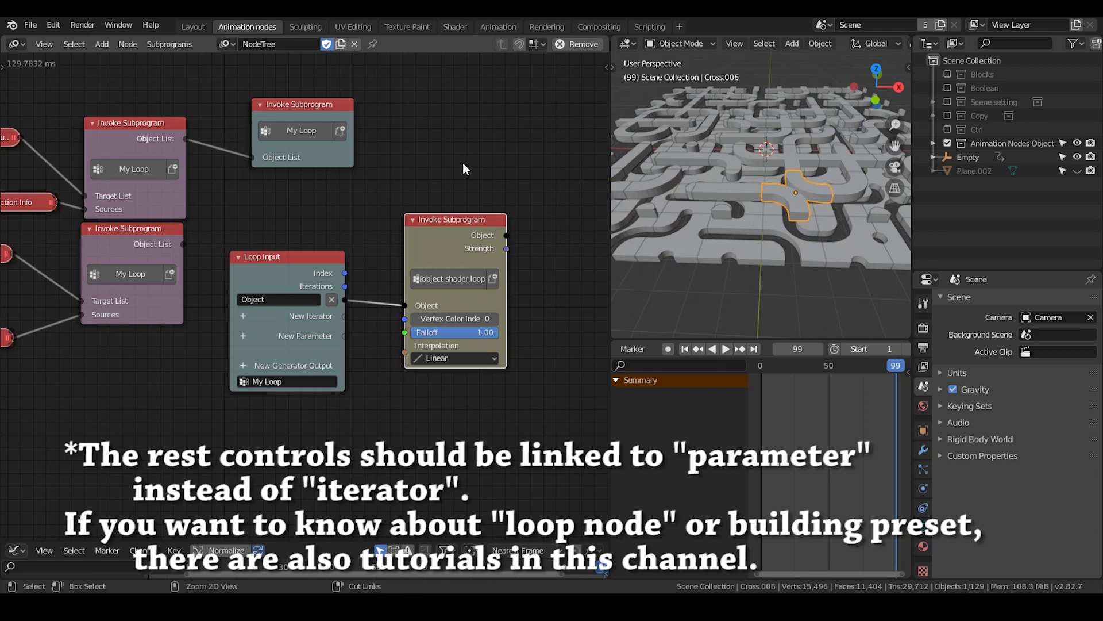
{"action": "key", "text": "ctrl+a"}
{"action": "type", "text": "object"}
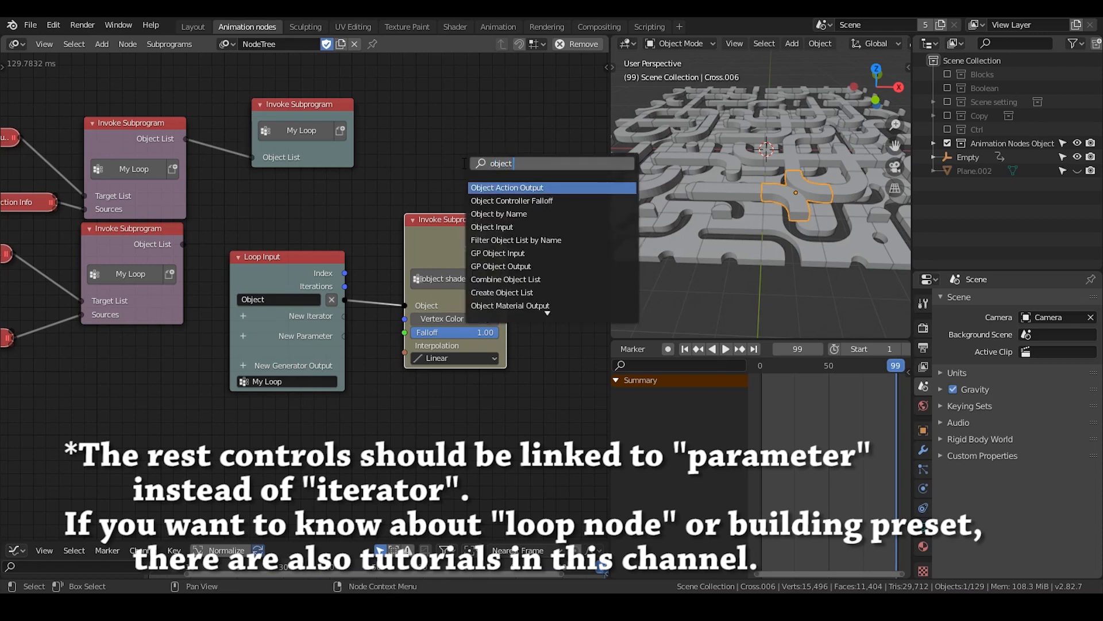
{"action": "type", "text": " shader"}
{"action": "key", "text": "Down"}
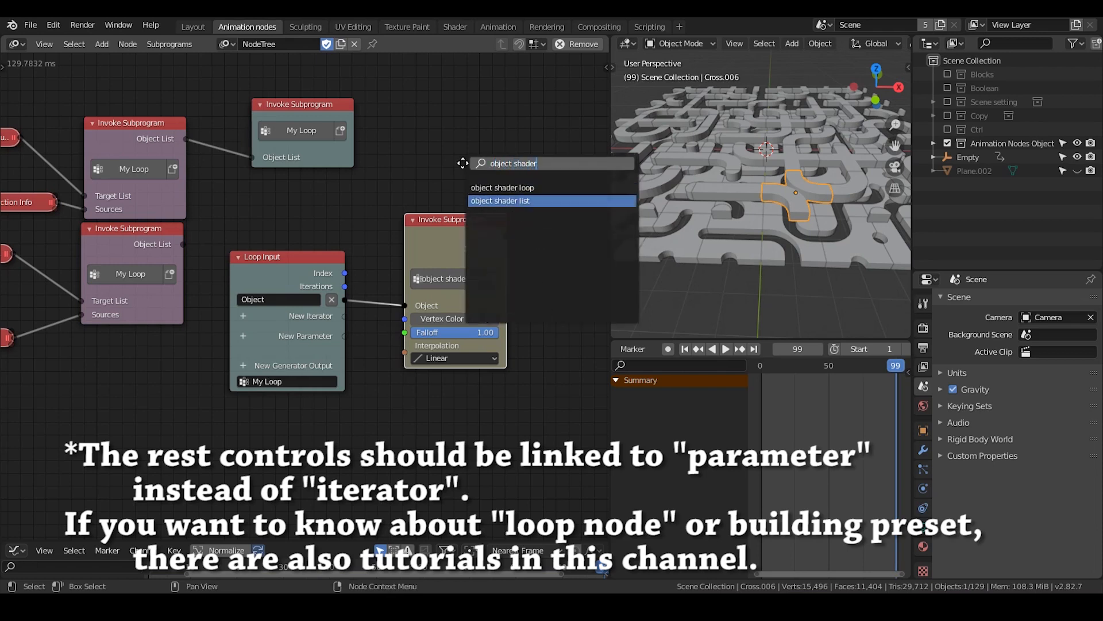
{"action": "key", "text": "Return"}
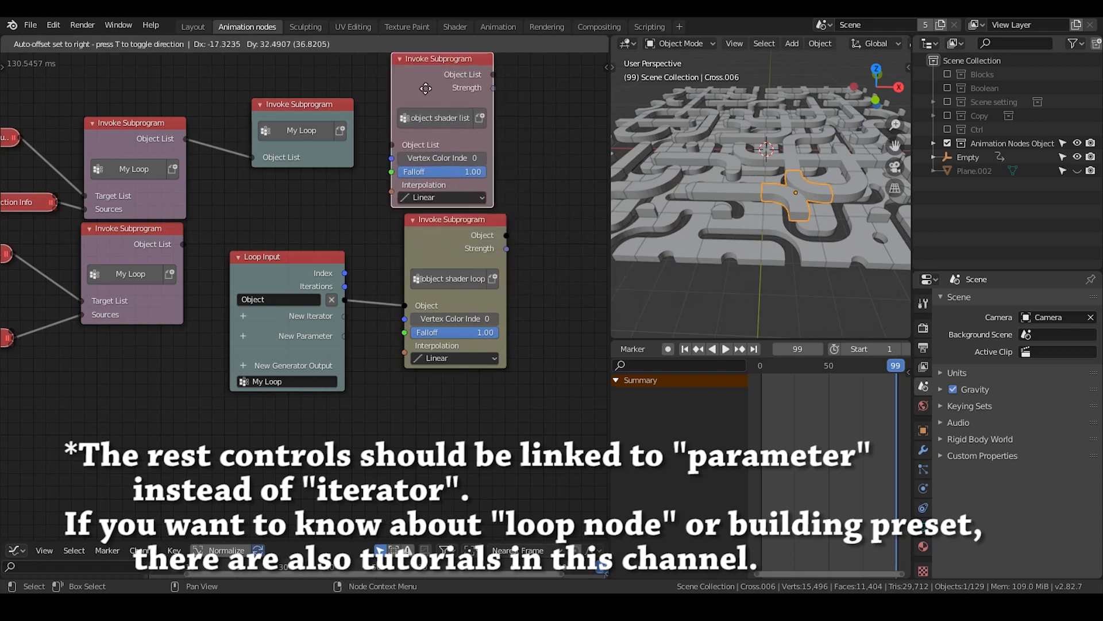
{"action": "left_click", "coordinate": [425, 88]}
Replace the My Loop invoke node fed by the upper My Loop with the object shader list node, connecting their Object List sockets
{"action": "middle_click_drag", "start_coordinate": [279, 160], "coordinate": [299, 189]}
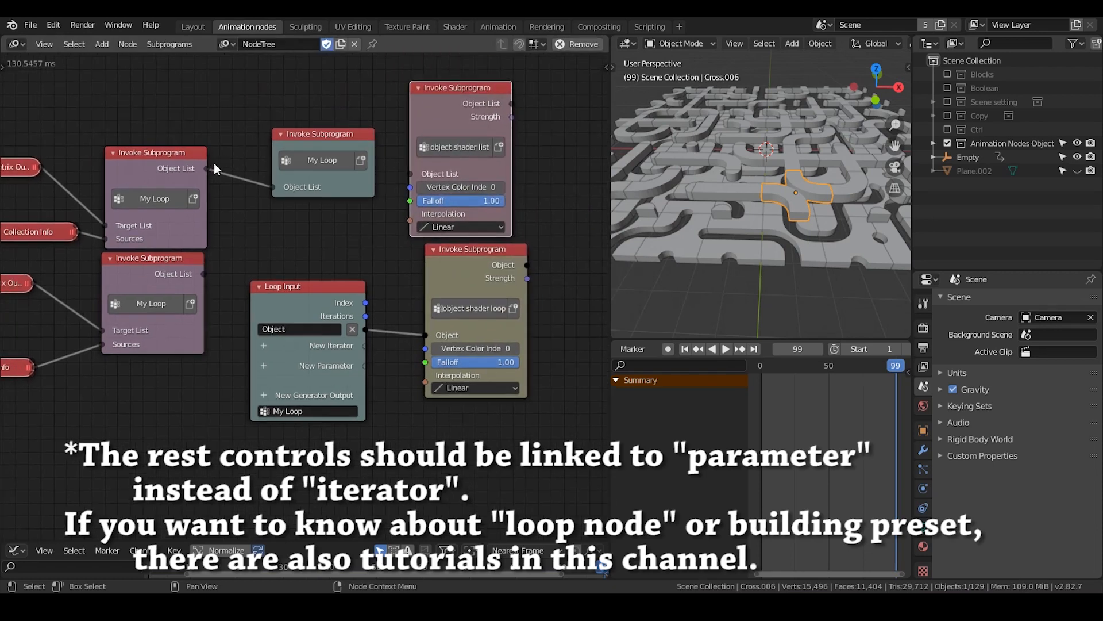
{"action": "left_click", "coordinate": [295, 150]}
{"action": "key", "text": "x"}
{"action": "left_click_drag", "start_coordinate": [436, 128], "coordinate": [337, 128]}
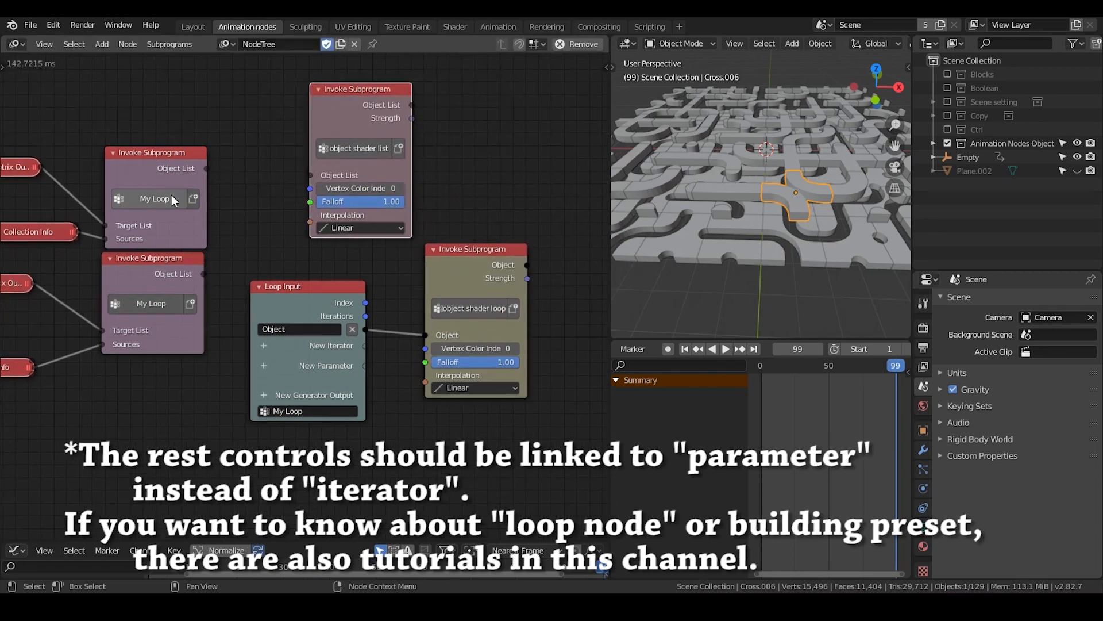
{"action": "left_click_drag", "start_coordinate": [207, 169], "coordinate": [310, 183]}
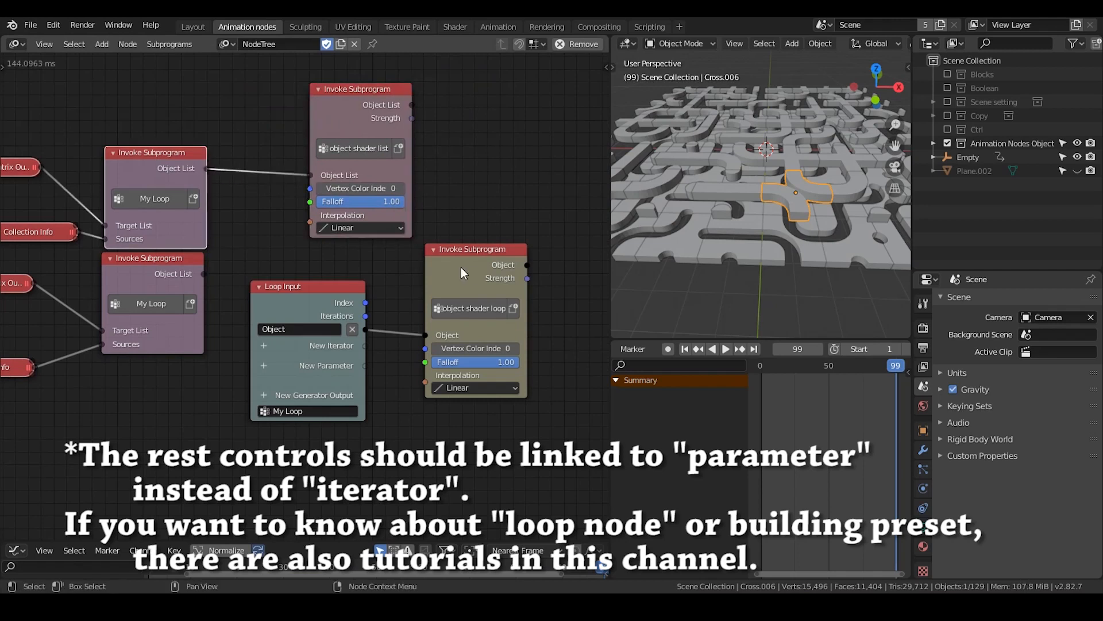
Try to connect the upper My Loop's Object List directly to the object shader loop's Object input
{"action": "left_click_drag", "start_coordinate": [467, 274], "coordinate": [497, 199]}
{"action": "left_click_drag", "start_coordinate": [454, 261], "coordinate": [405, 313]}
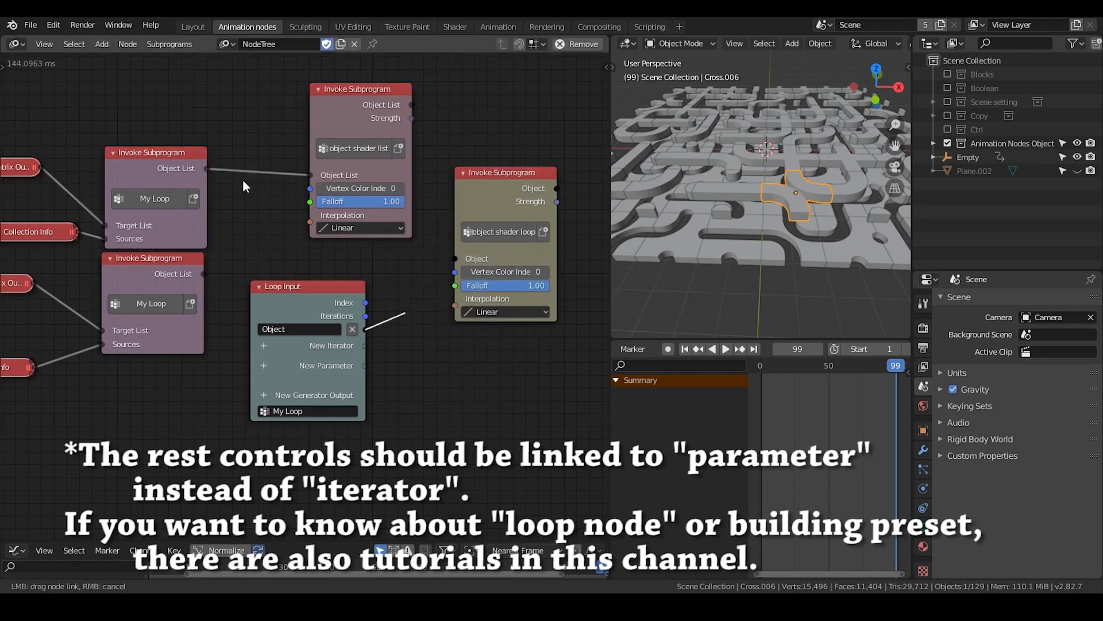
{"action": "left_click_drag", "start_coordinate": [206, 169], "coordinate": [455, 259]}
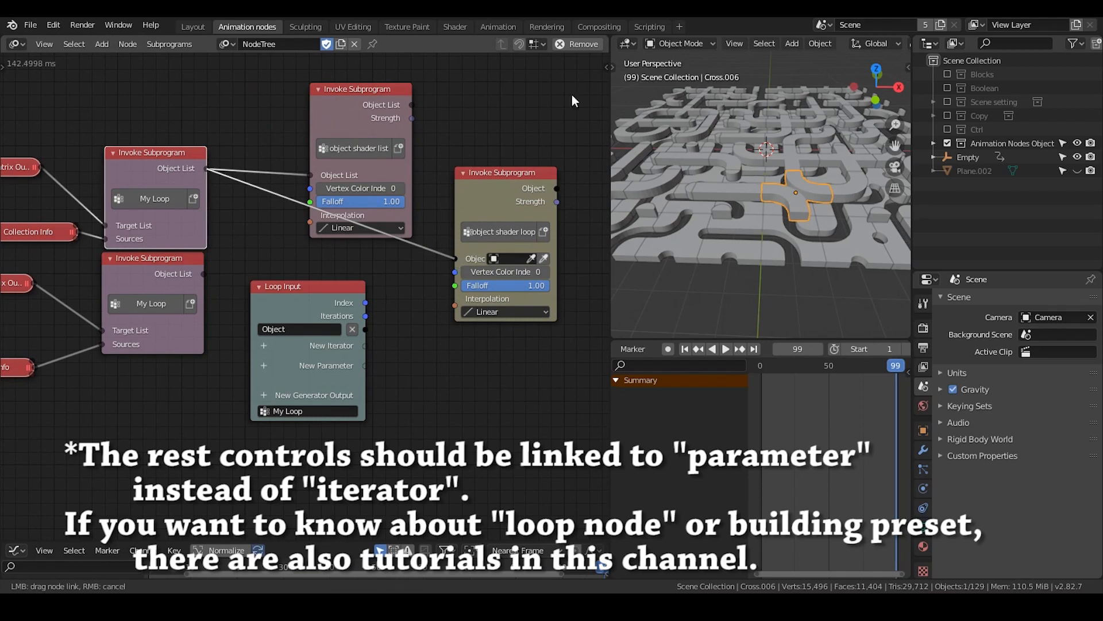
{"action": "left_click_drag", "start_coordinate": [509, 204], "coordinate": [513, 209]}
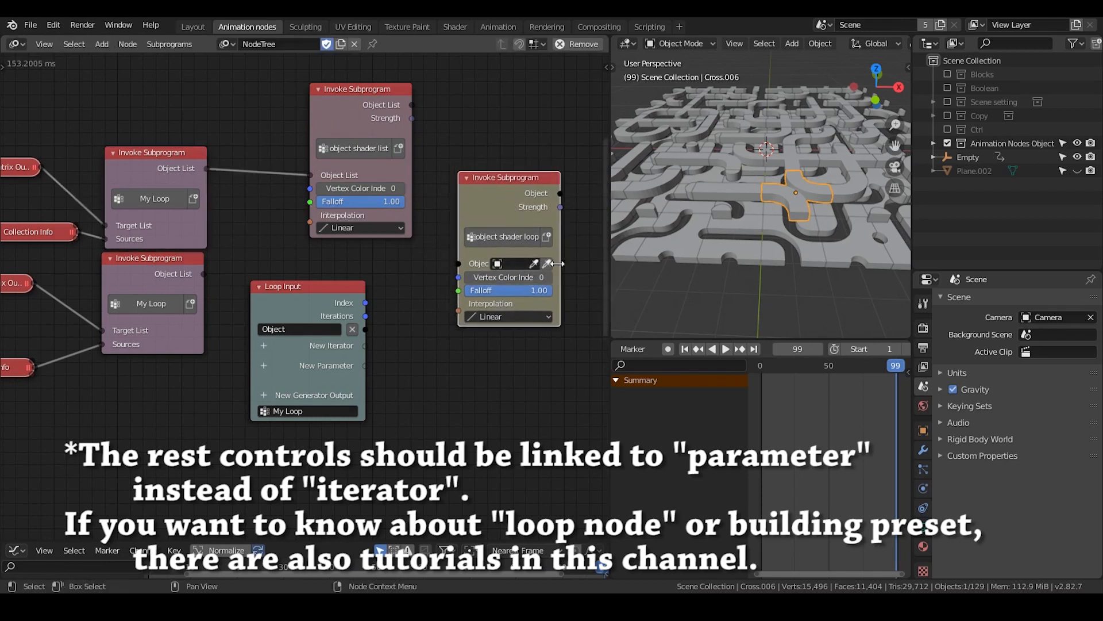
Delete the leftover Loop Input and object shader loop nodes
{"action": "left_click_drag", "start_coordinate": [511, 213], "coordinate": [408, 330]}
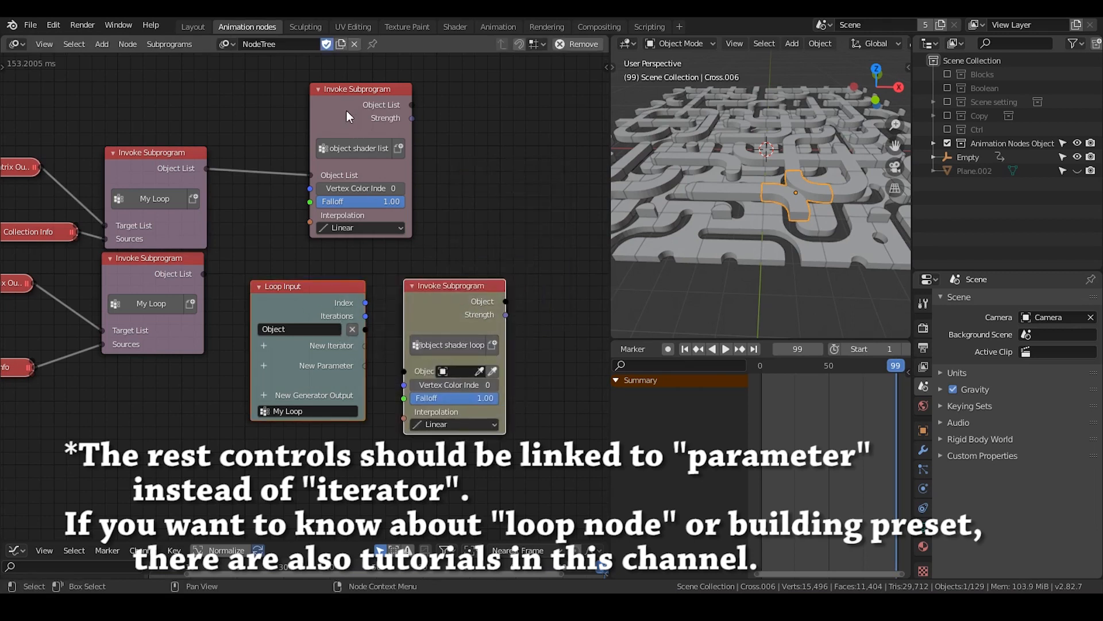
{"action": "key", "text": "x"}
Duplicate the object shader list node below the original and connect the lower My Loop's Object List to the copy
{"action": "left_click_drag", "start_coordinate": [345, 109], "coordinate": [337, 104]}
{"action": "key", "text": "shift+d"}
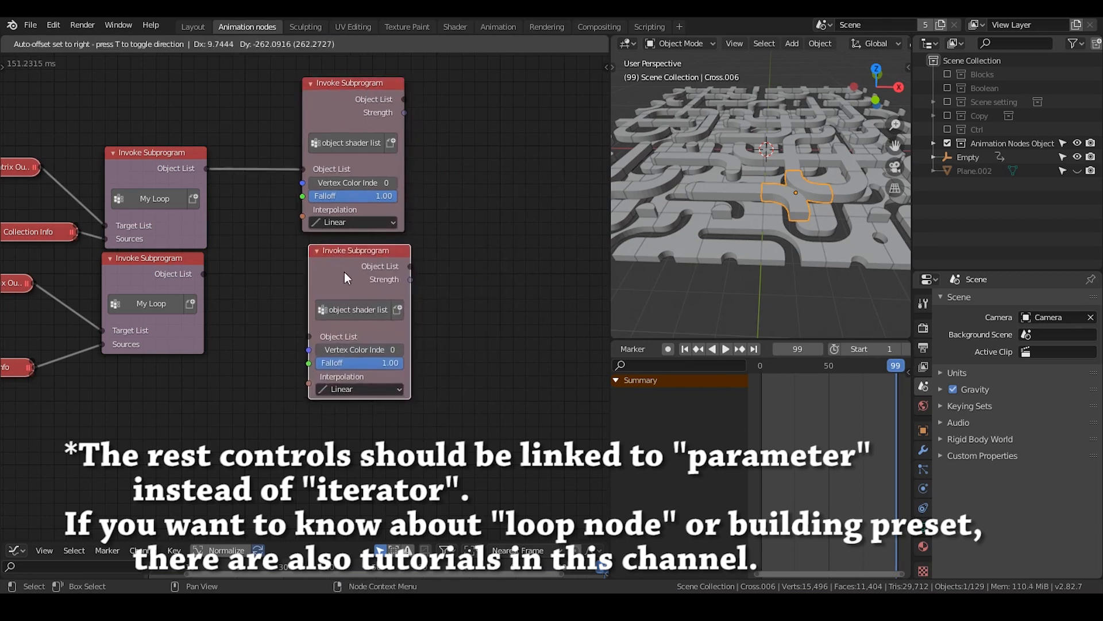
{"action": "left_click", "coordinate": [345, 273]}
{"action": "left_click_drag", "start_coordinate": [203, 274], "coordinate": [309, 333]}
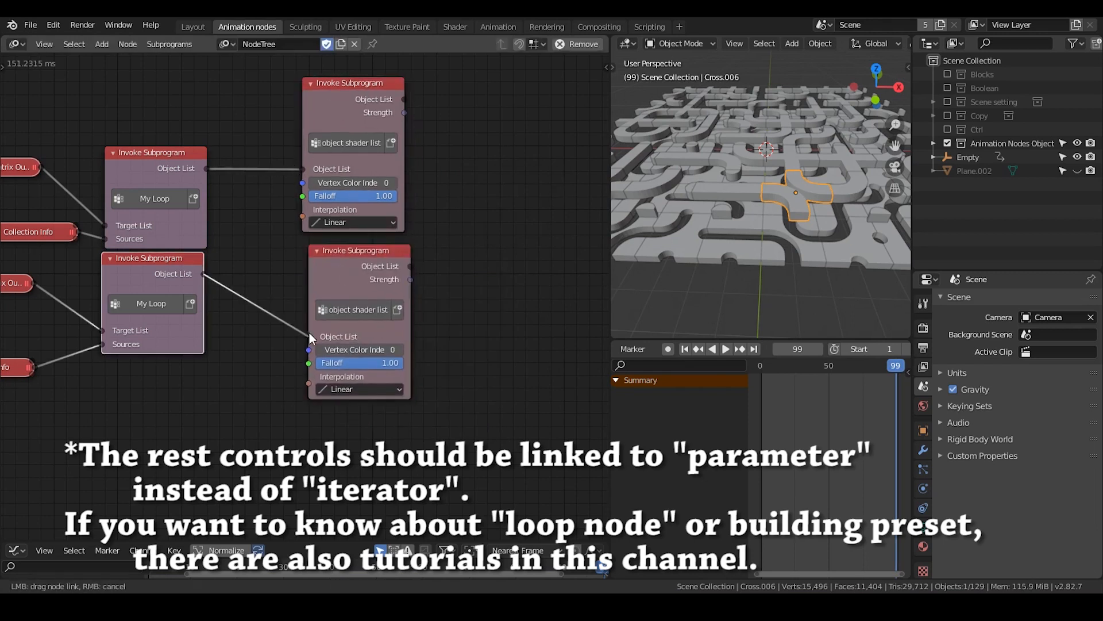
{"action": "left_click_drag", "start_coordinate": [336, 266], "coordinate": [337, 264]}
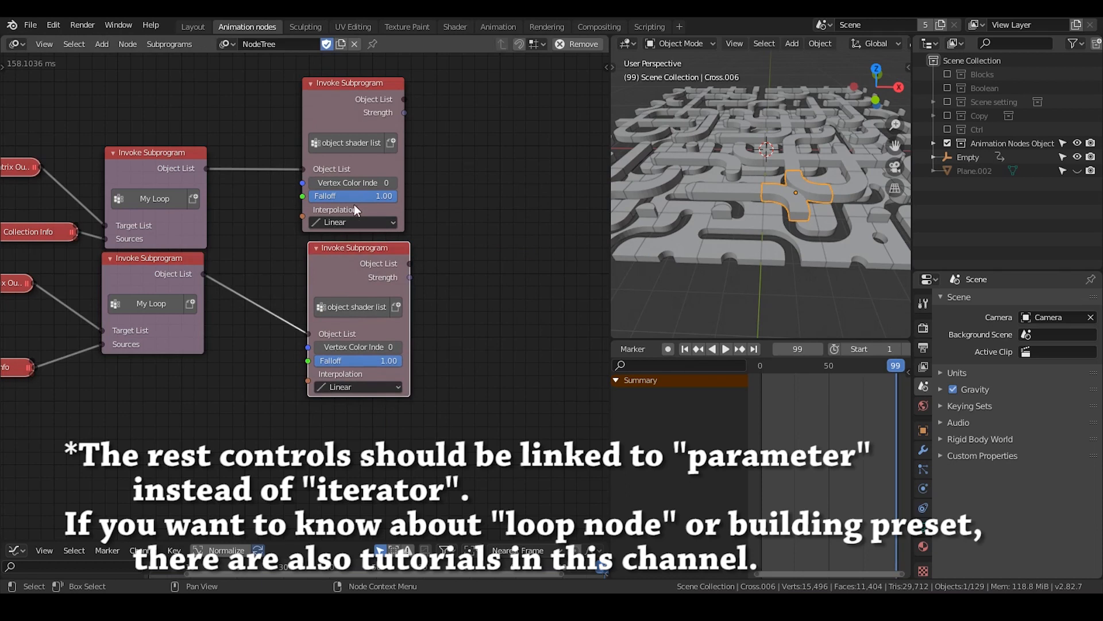
Enable the Blocks collection and add a vertex color layer to each of Cross.001, Plane.001, Torus and Torus circle
{"action": "left_click", "coordinate": [948, 74]}
{"action": "left_click", "coordinate": [933, 75]}
{"action": "left_click", "coordinate": [977, 92]}
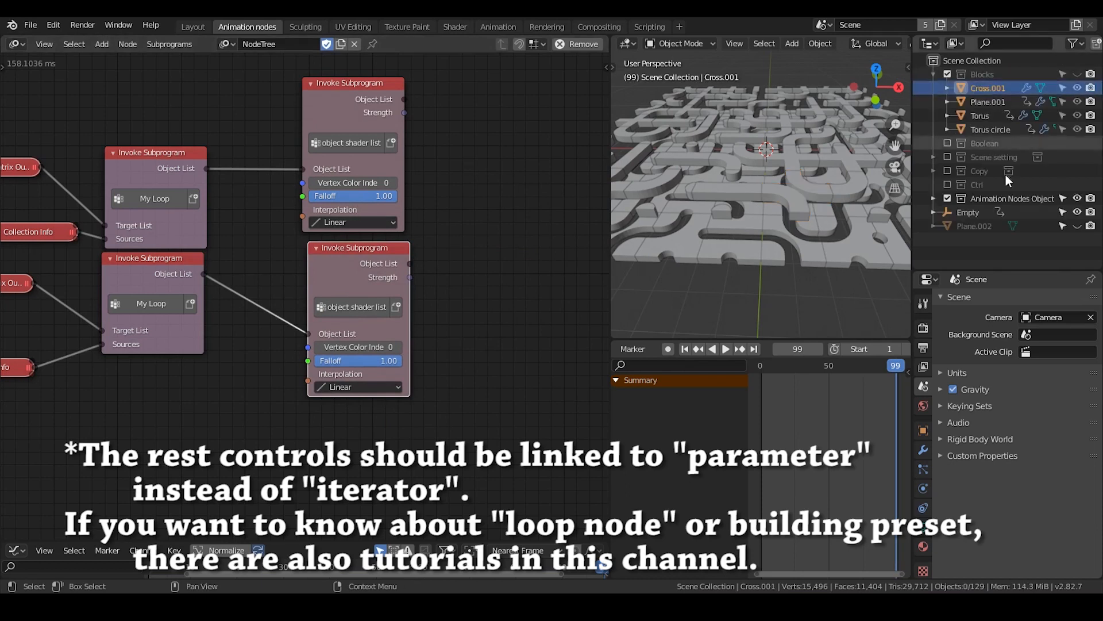
{"action": "left_click", "coordinate": [924, 529]}
{"action": "left_click", "coordinate": [972, 438]}
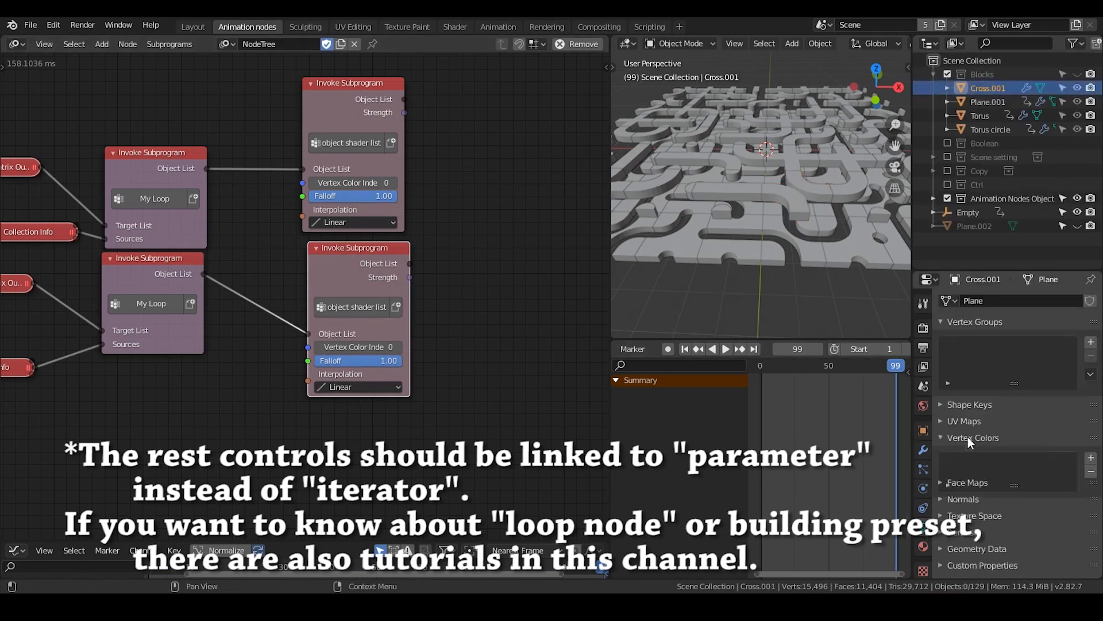
{"action": "left_click", "coordinate": [1091, 458]}
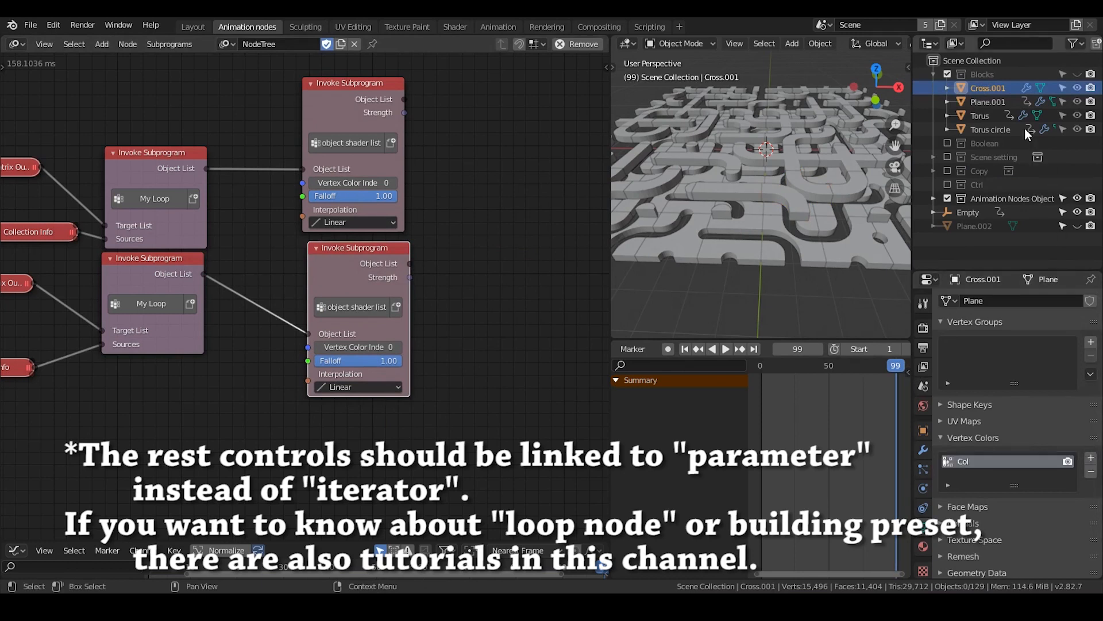
{"action": "left_click", "coordinate": [988, 101]}
{"action": "left_click", "coordinate": [1091, 458]}
{"action": "left_click", "coordinate": [979, 116]}
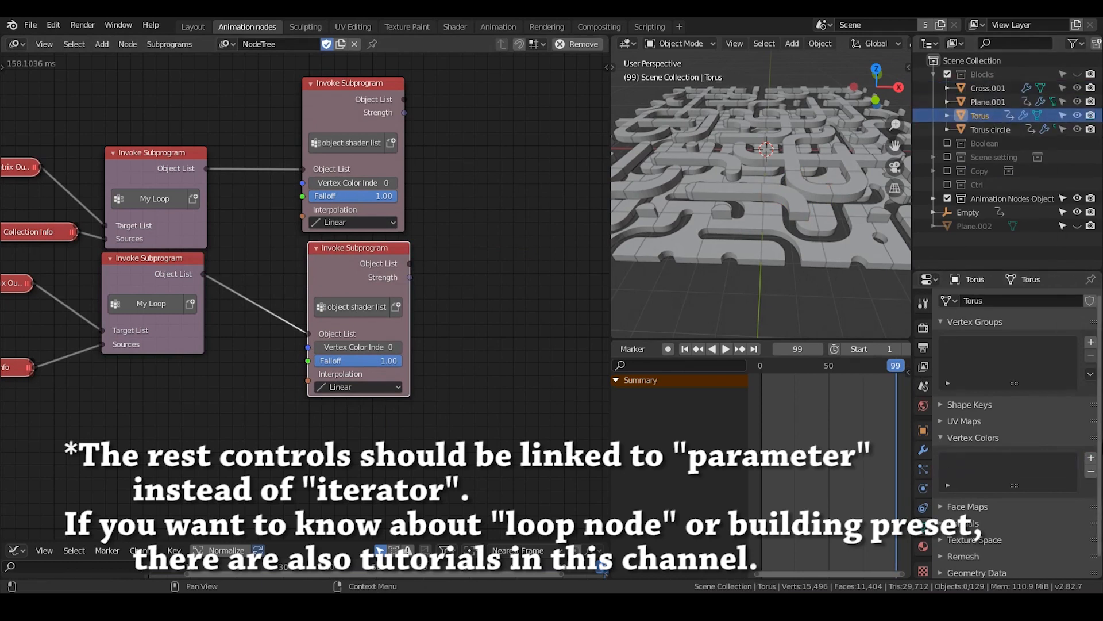
{"action": "left_click", "coordinate": [1091, 458]}
{"action": "left_click", "coordinate": [991, 130]}
{"action": "left_click", "coordinate": [1091, 458]}
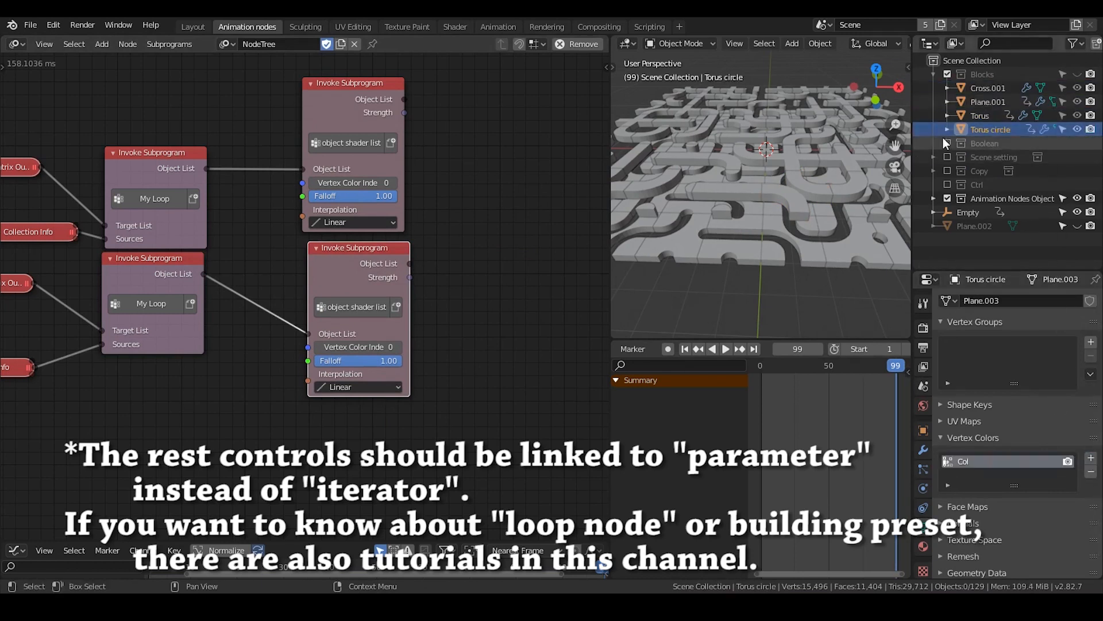
Enable the Boolean collection and add a vertex color layer to each of Cross, Plane, Torus.001 and Torus circle.001
{"action": "left_click", "coordinate": [947, 143]}
{"action": "left_click", "coordinate": [980, 157]}
{"action": "left_click", "coordinate": [1091, 458]}
{"action": "left_click", "coordinate": [980, 170]}
{"action": "left_click", "coordinate": [1091, 458]}
{"action": "left_click", "coordinate": [1002, 186]}
{"action": "left_click", "coordinate": [1092, 458]}
{"action": "left_click", "coordinate": [1002, 200]}
{"action": "left_click", "coordinate": [1091, 458]}
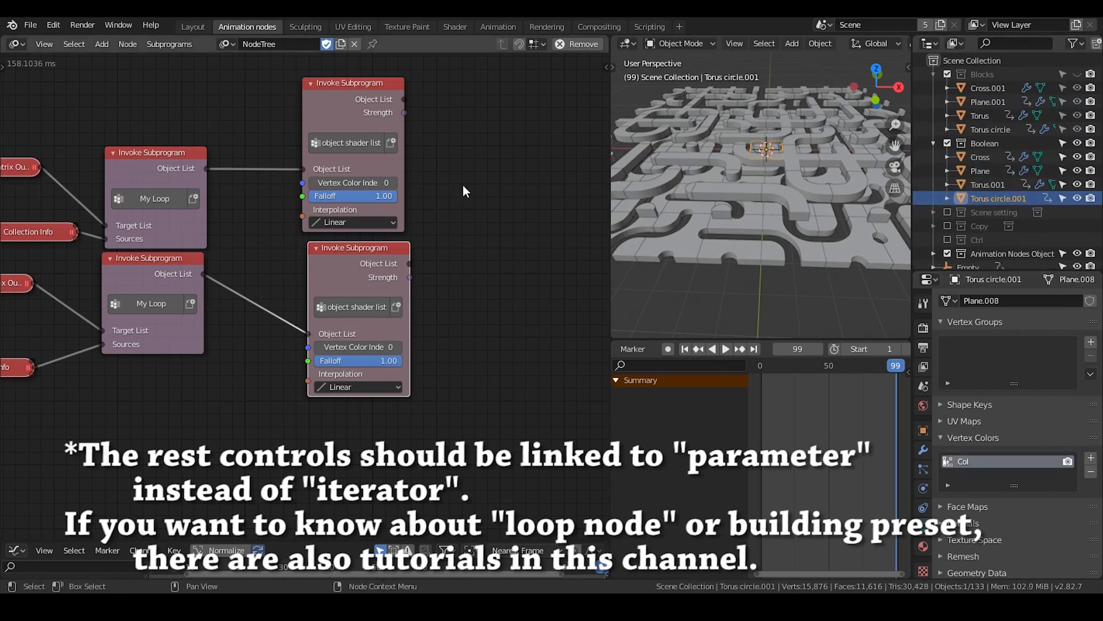
Align the lower object shader list node under the upper one and switch the 3D viewport to Material Preview shading
{"action": "left_click_drag", "start_coordinate": [367, 248], "coordinate": [362, 249]}
{"action": "scroll", "coordinate": [876, 43], "scroll_direction": "down", "scroll_amount": 5}
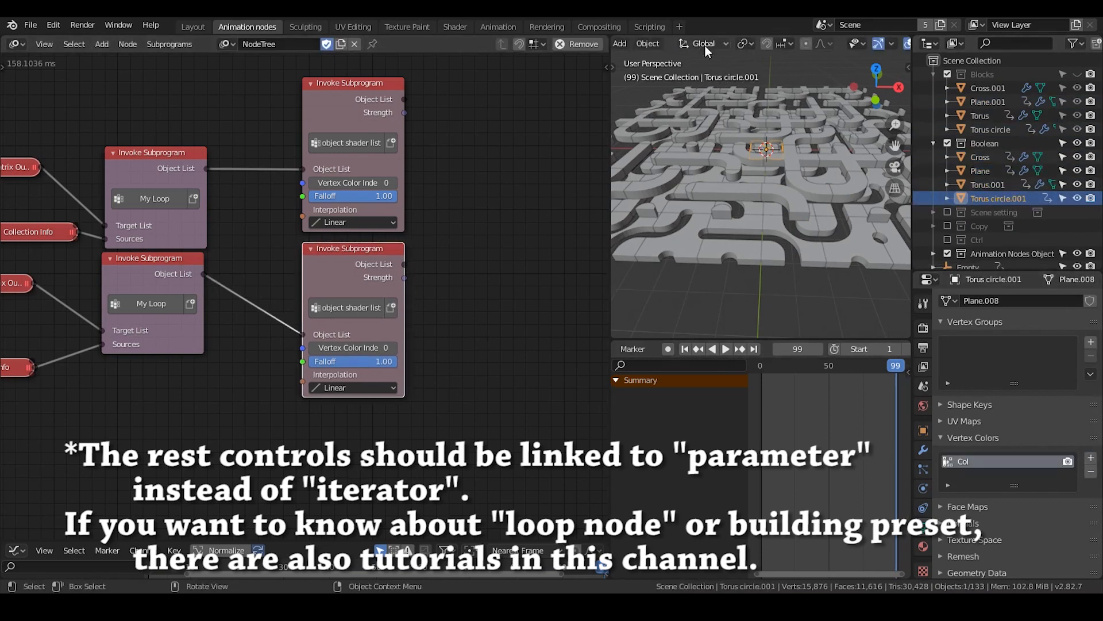
{"action": "left_click", "coordinate": [873, 44]}
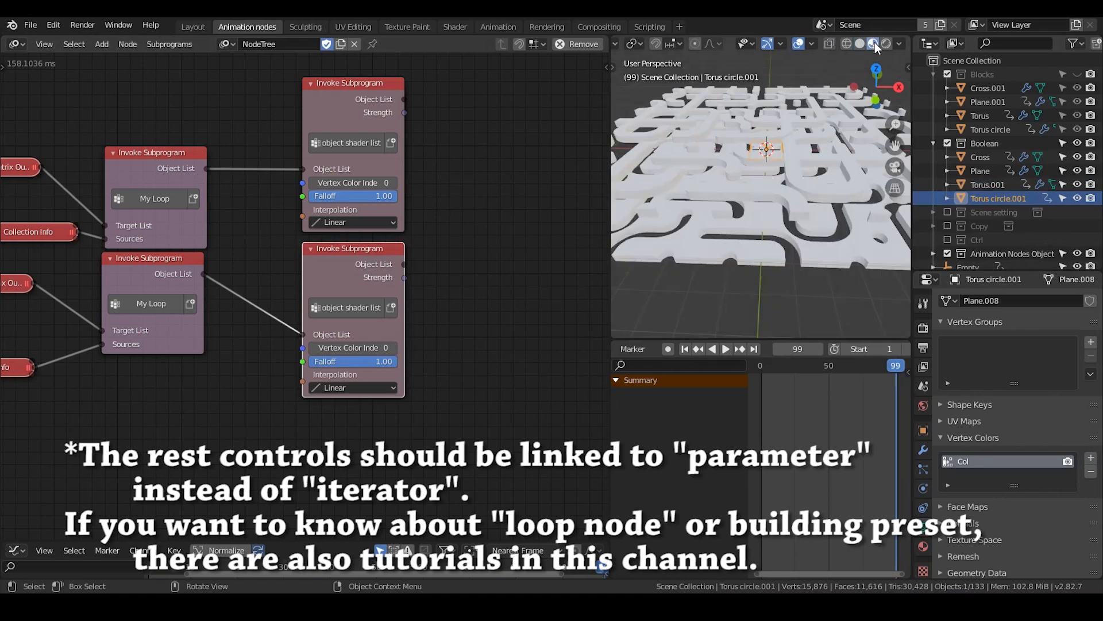
Select a tile in the grid and toggle Deep Copy off and on in the Copy Object Data node to refresh the copied meshes
{"action": "left_click", "coordinate": [784, 127]}
{"action": "middle_click_drag", "start_coordinate": [791, 148], "coordinate": [759, 178]}
{"action": "left_click", "coordinate": [722, 169]}
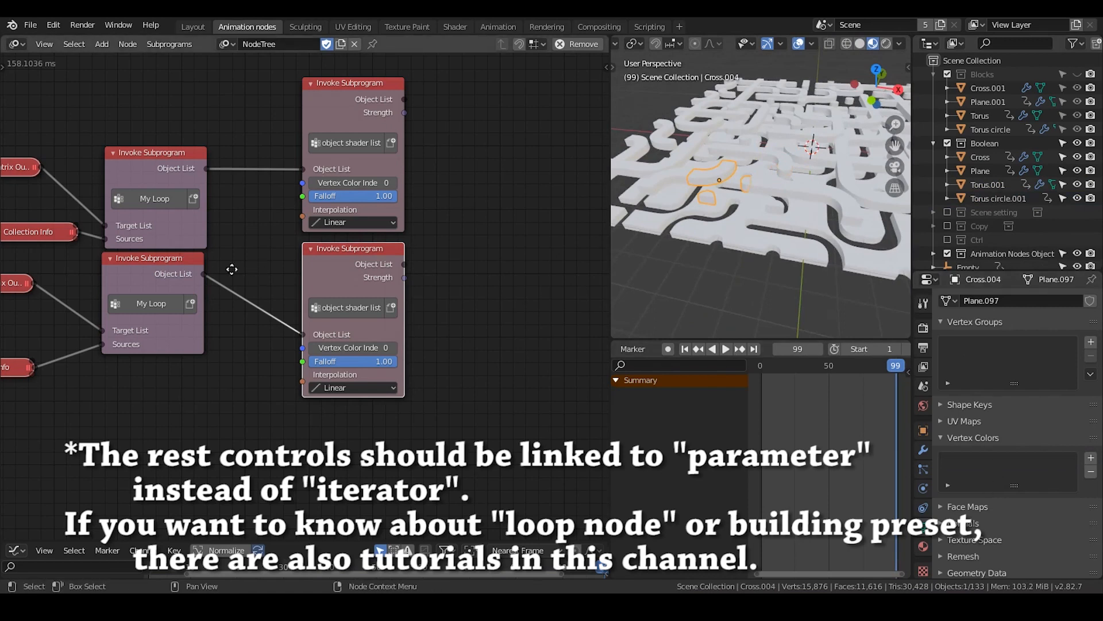
{"action": "middle_click_drag", "start_coordinate": [231, 269], "coordinate": [529, 417]}
{"action": "mouse_move", "coordinate": [96, 216]}
{"action": "middle_mouse_down"}
{"action": "mouse_move", "coordinate": [428, 323]}
{"action": "mouse_move", "coordinate": [297, 221]}
{"action": "middle_mouse_up"}
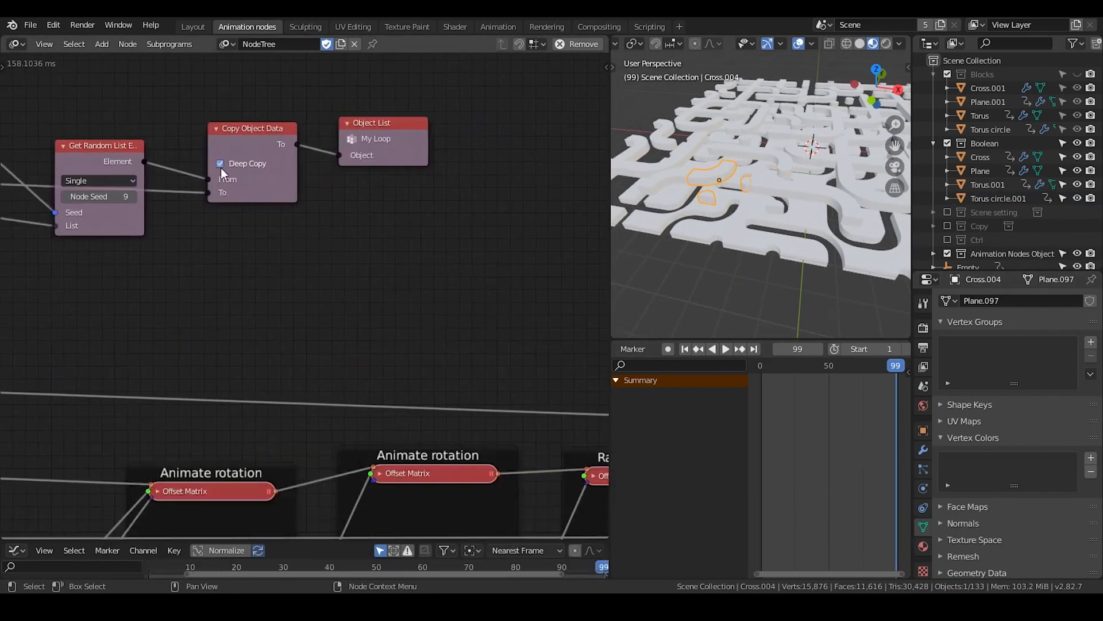
{"action": "left_click", "coordinate": [220, 165]}
{"action": "left_click", "coordinate": [221, 165]}
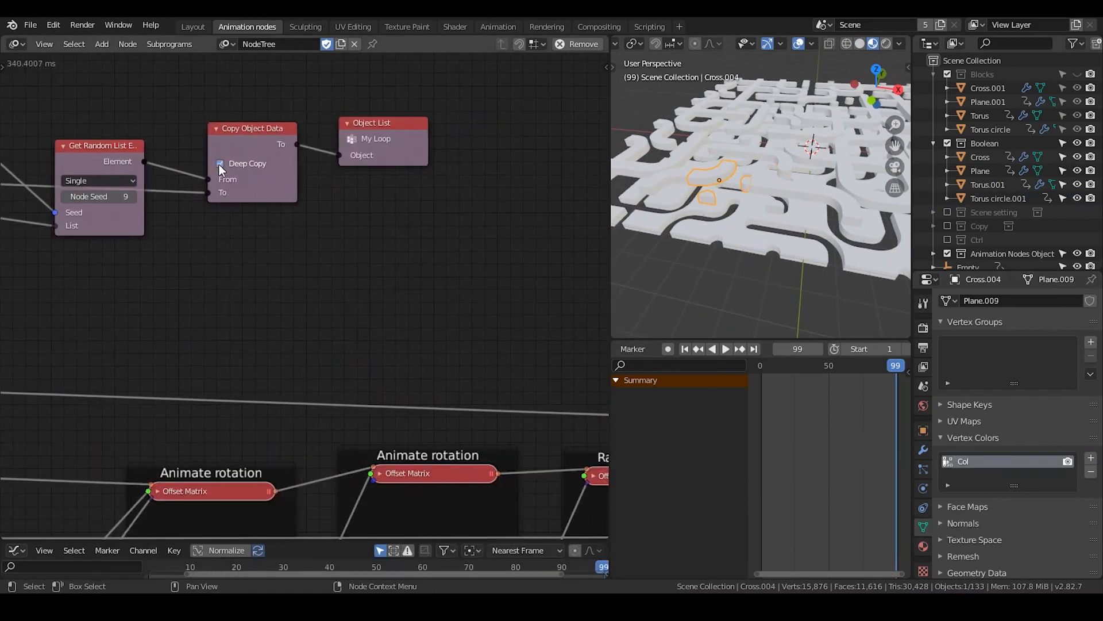
Return to the object shader list nodes and show the material settings of the Plane.001 block
{"action": "middle_click_drag", "start_coordinate": [388, 296], "coordinate": [210, 213]}
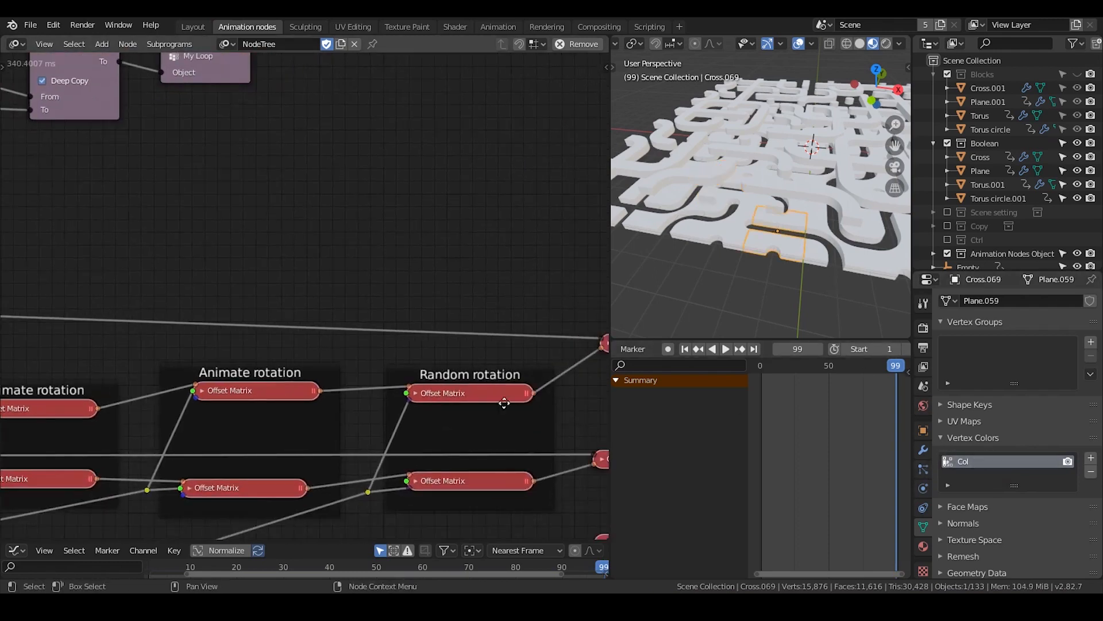
{"action": "middle_click_drag", "start_coordinate": [507, 401], "coordinate": [168, 300]}
{"action": "middle_click_drag", "start_coordinate": [466, 301], "coordinate": [198, 232]}
{"action": "middle_click_drag", "start_coordinate": [436, 252], "coordinate": [365, 252]}
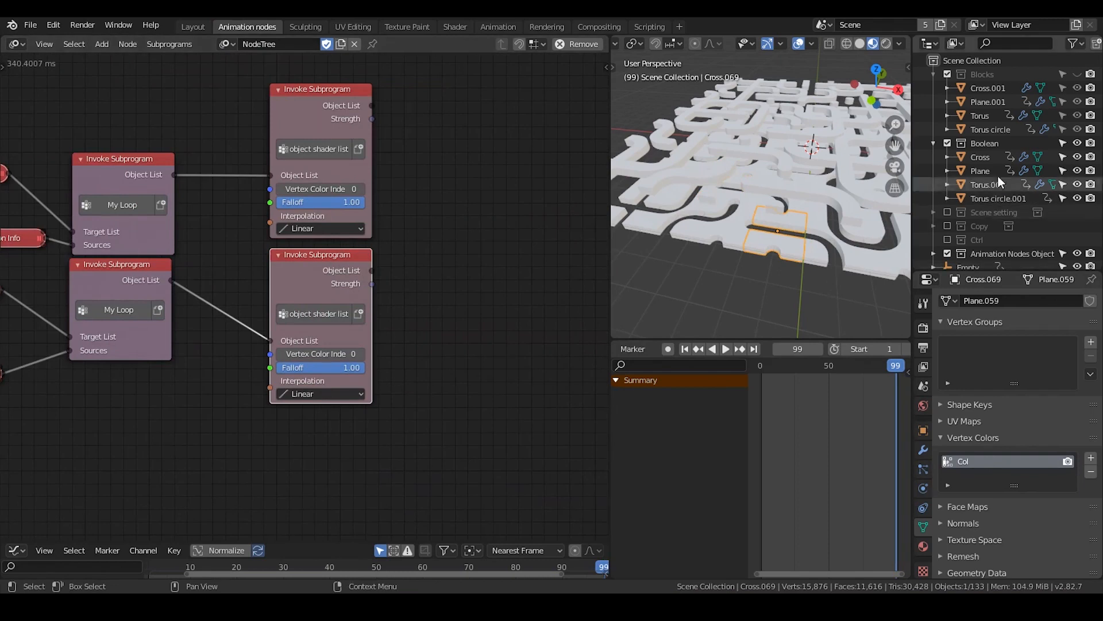
{"action": "left_click", "coordinate": [985, 102]}
{"action": "left_click", "coordinate": [925, 546]}
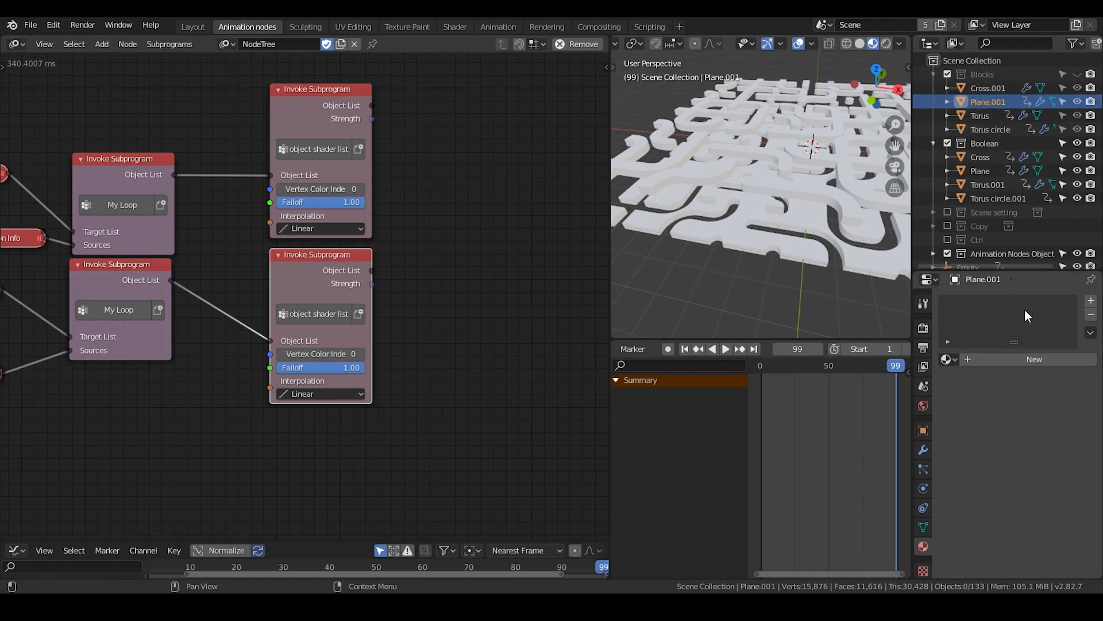
Add an Object Material Output node and try to connect the upper object shader list's Object List to its object input
{"action": "middle_click_drag", "start_coordinate": [489, 179], "coordinate": [452, 185]}
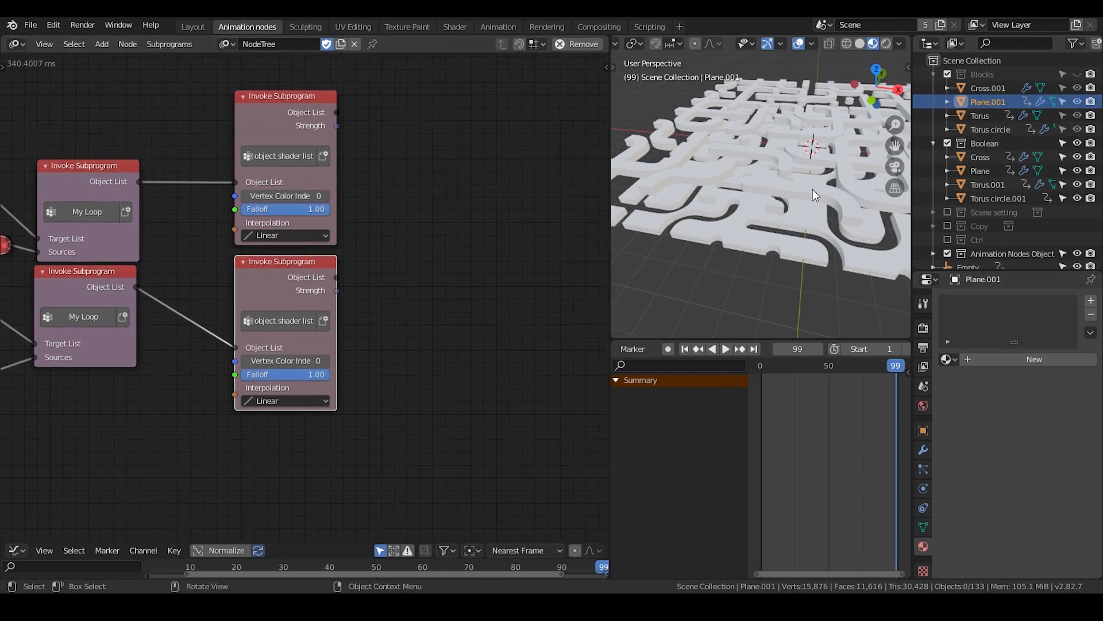
{"action": "key", "text": "ctrl+a"}
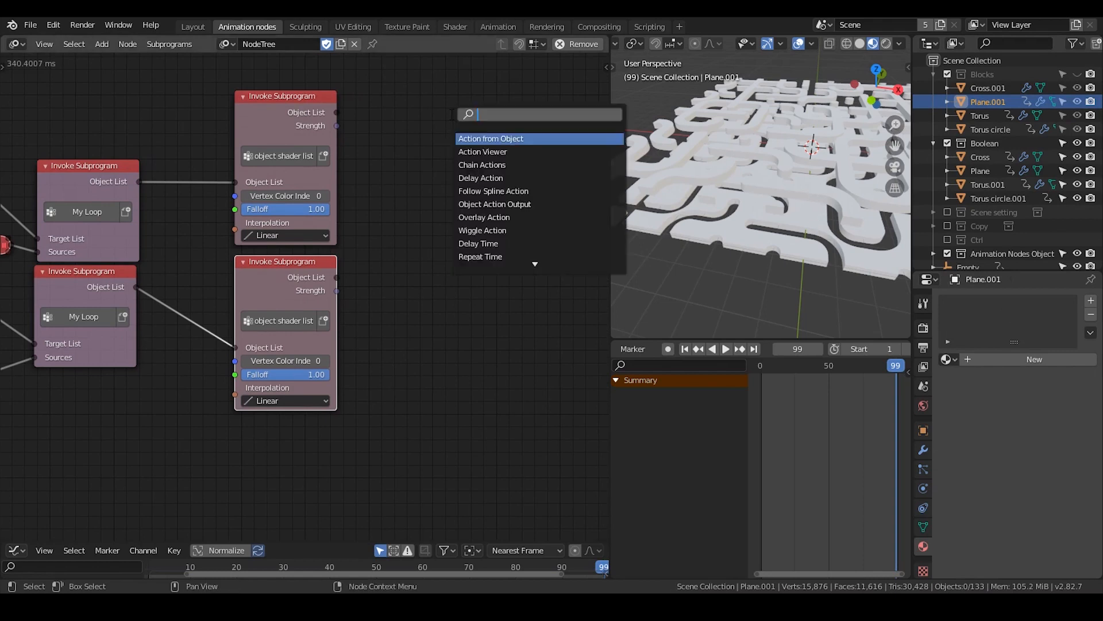
{"action": "type", "text": "object mat"}
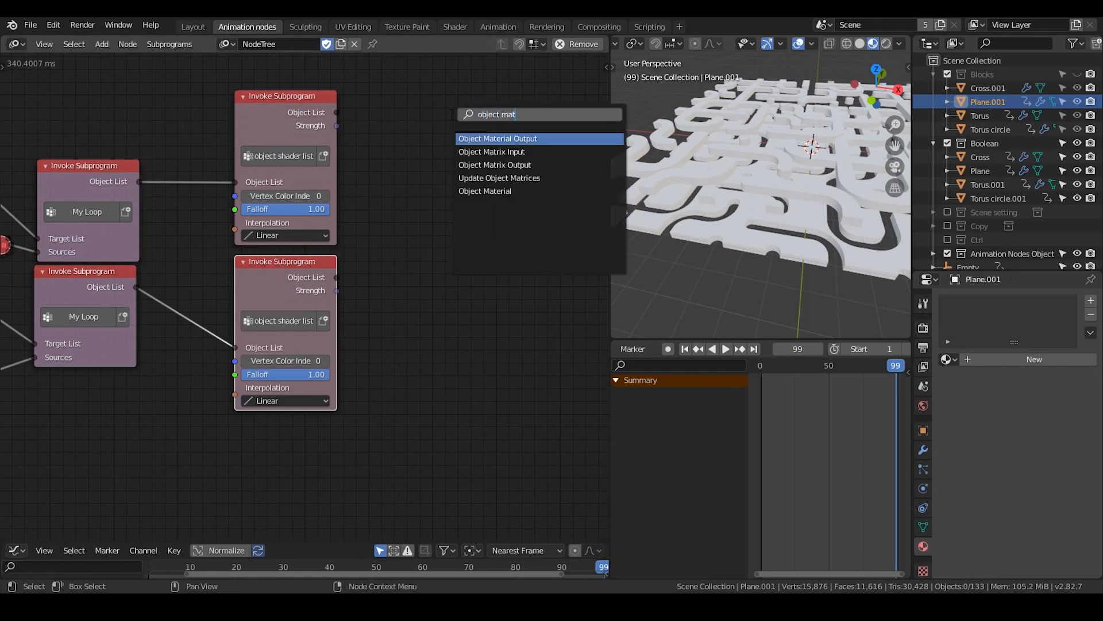
{"action": "type", "text": "erial"}
{"action": "key", "text": "Return"}
{"action": "left_click", "coordinate": [450, 113]}
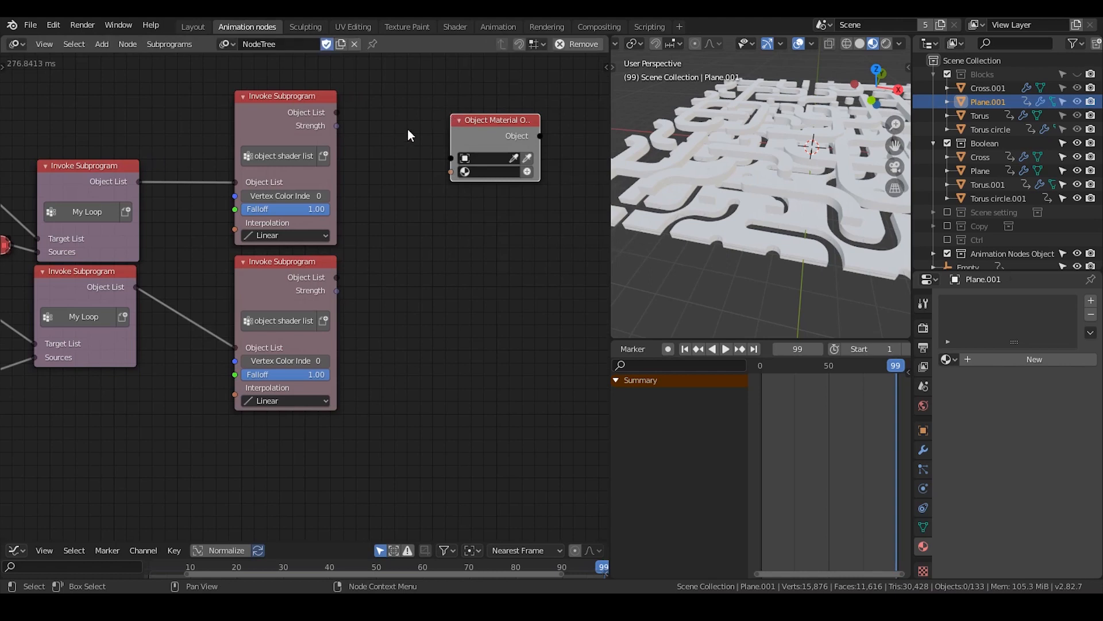
{"action": "left_click_drag", "start_coordinate": [336, 113], "coordinate": [447, 157]}
{"action": "left_click", "coordinate": [481, 137]}
Add an Object Material subprogram node beside the object shader list nodes
{"action": "key", "text": "ctrl+a"}
{"action": "type", "text": "o"}
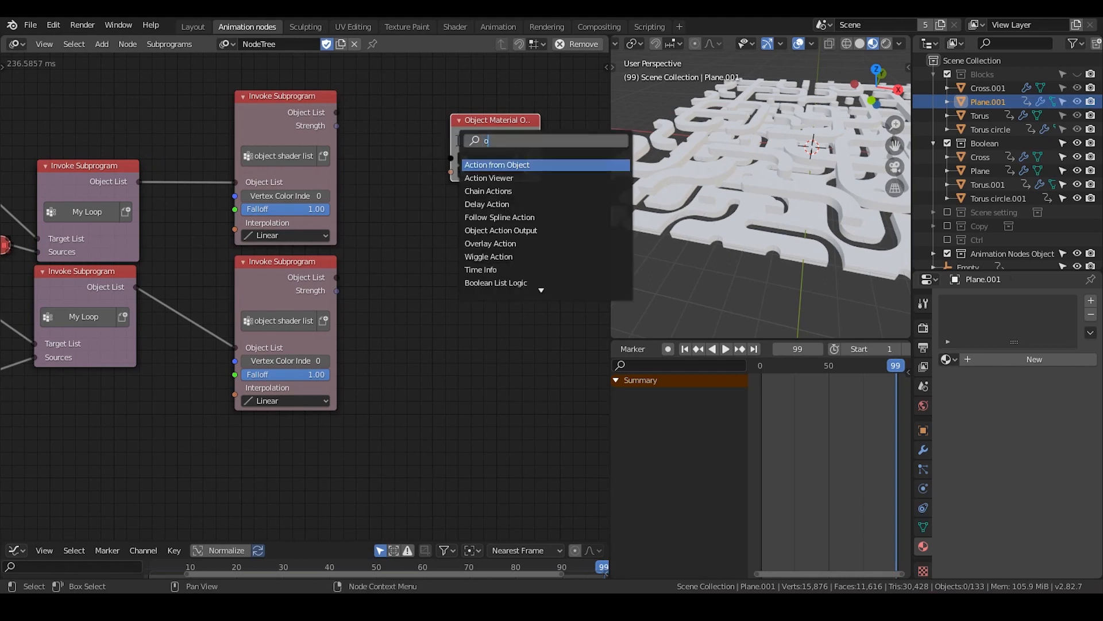
{"action": "type", "text": "bject material"}
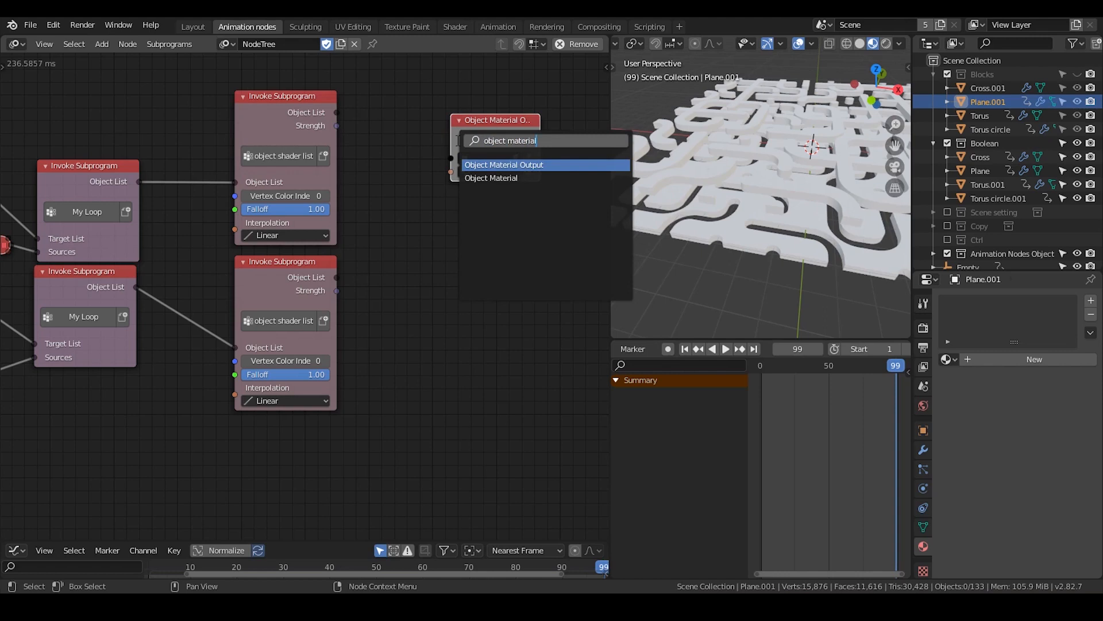
{"action": "key", "text": "Down"}
{"action": "key", "text": "Return"}
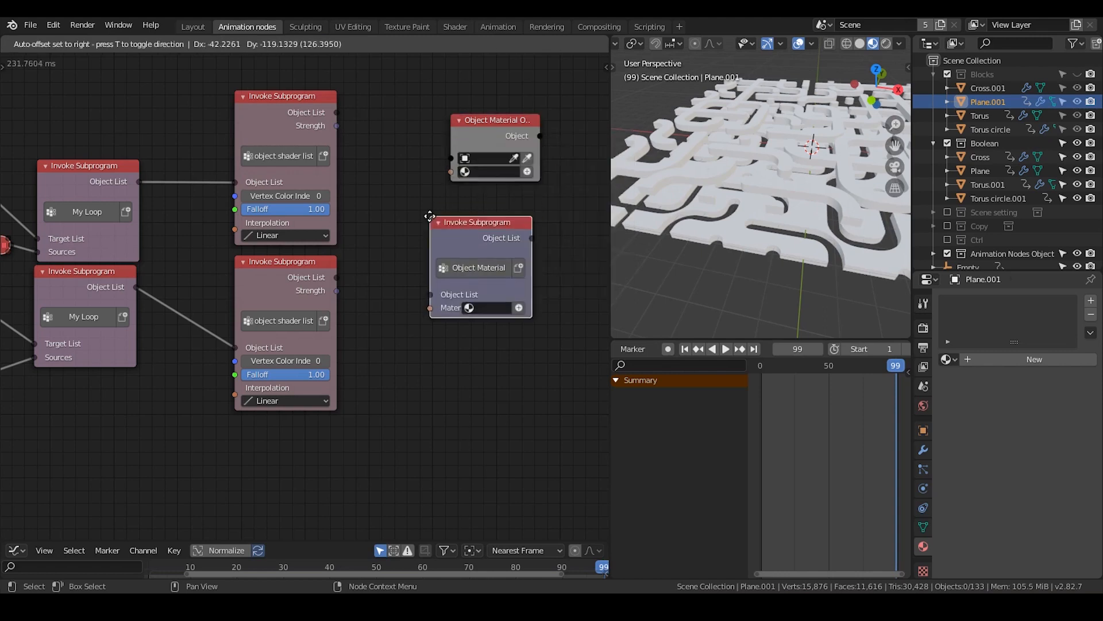
{"action": "left_click", "coordinate": [432, 219]}
Connect the upper object shader list's Object List to the Object Material node and create a new material in it
{"action": "left_click_drag", "start_coordinate": [471, 147], "coordinate": [505, 136]}
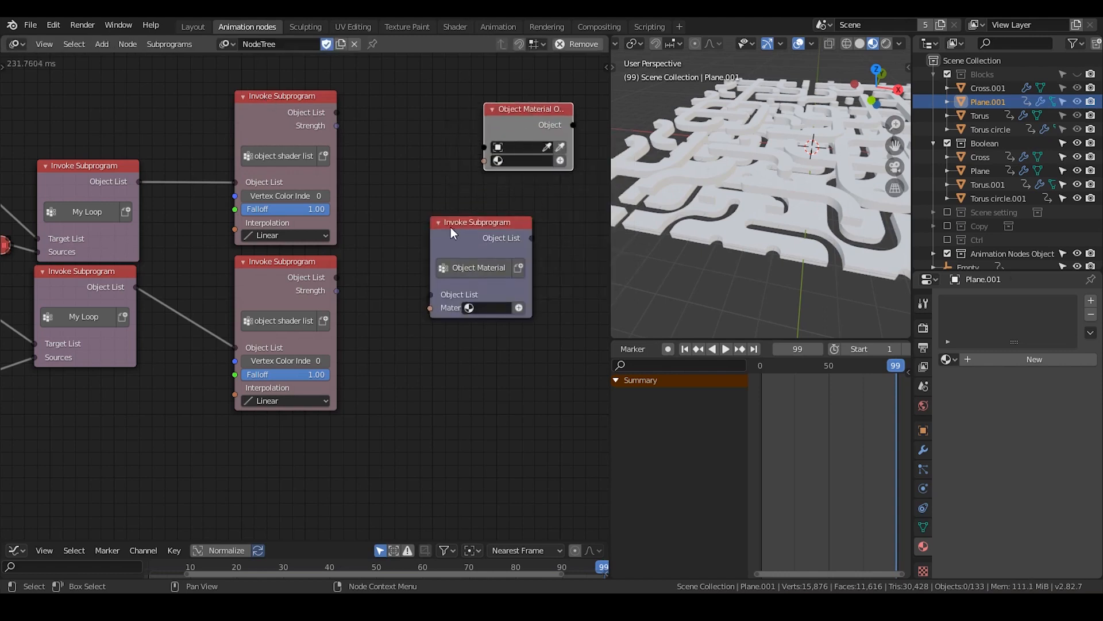
{"action": "left_click_drag", "start_coordinate": [450, 228], "coordinate": [450, 199]}
{"action": "left_click_drag", "start_coordinate": [336, 112], "coordinate": [436, 268]}
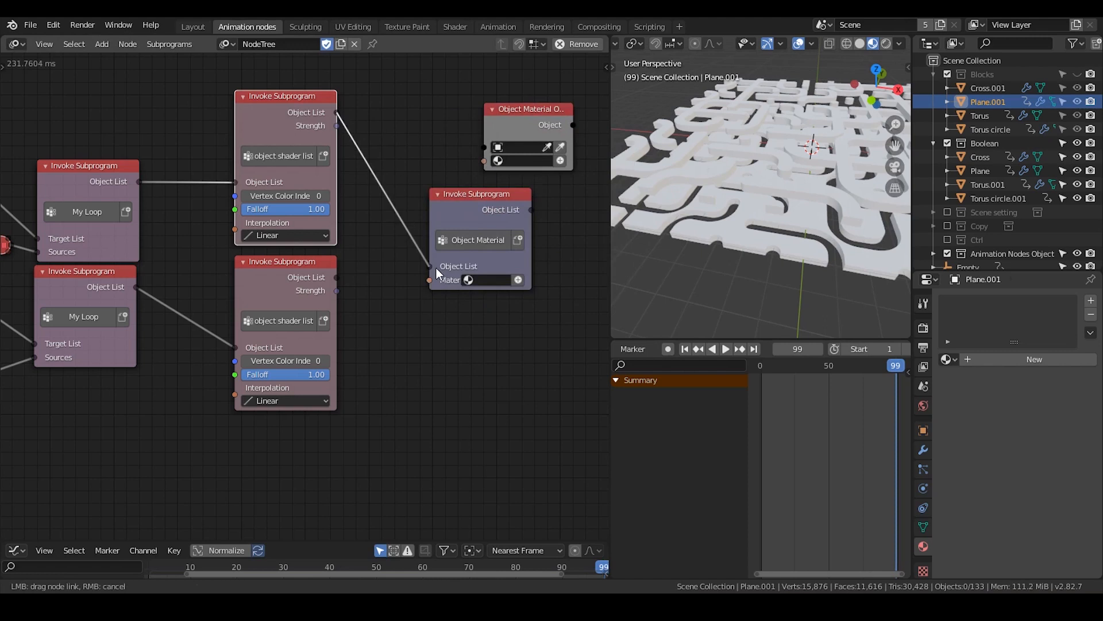
{"action": "left_click", "coordinate": [515, 282]}
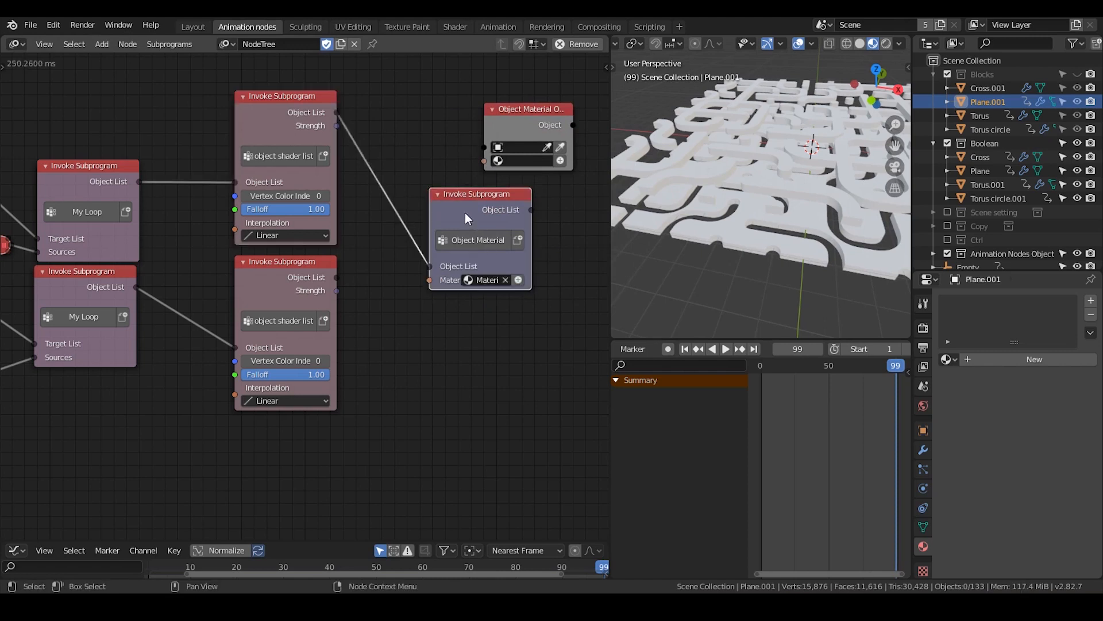
Duplicate the Object Material node for the lower object shader list, connect its Object List, assign Material.001, and widen both nodes
{"action": "left_click_drag", "start_coordinate": [464, 213], "coordinate": [448, 139]}
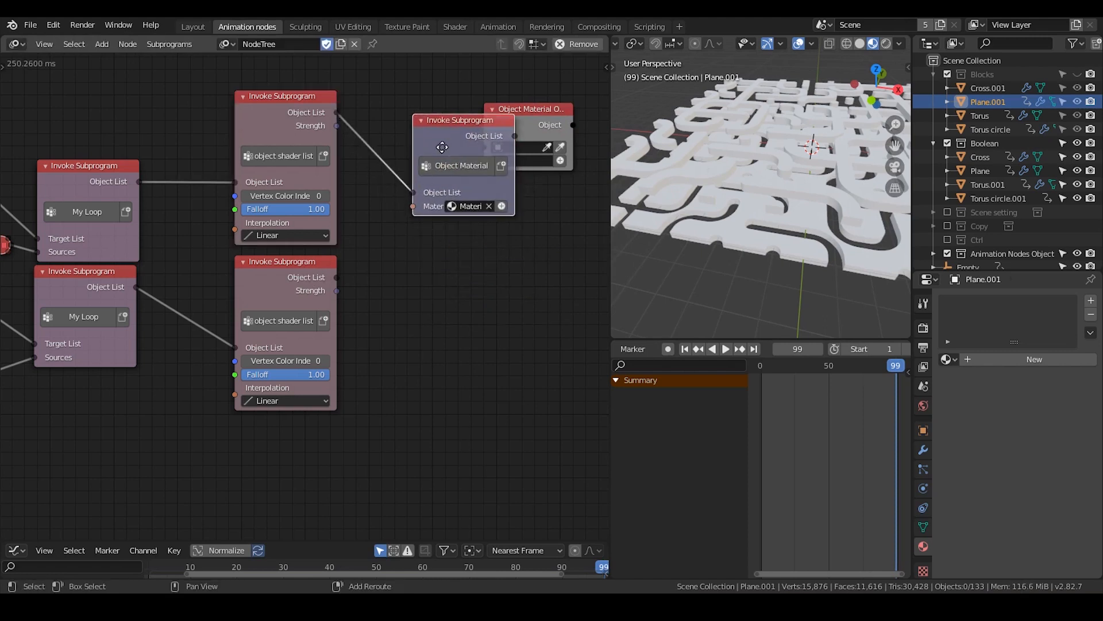
{"action": "key", "text": "shift+d"}
{"action": "left_click", "coordinate": [440, 288]}
{"action": "left_click_drag", "start_coordinate": [337, 277], "coordinate": [415, 341]}
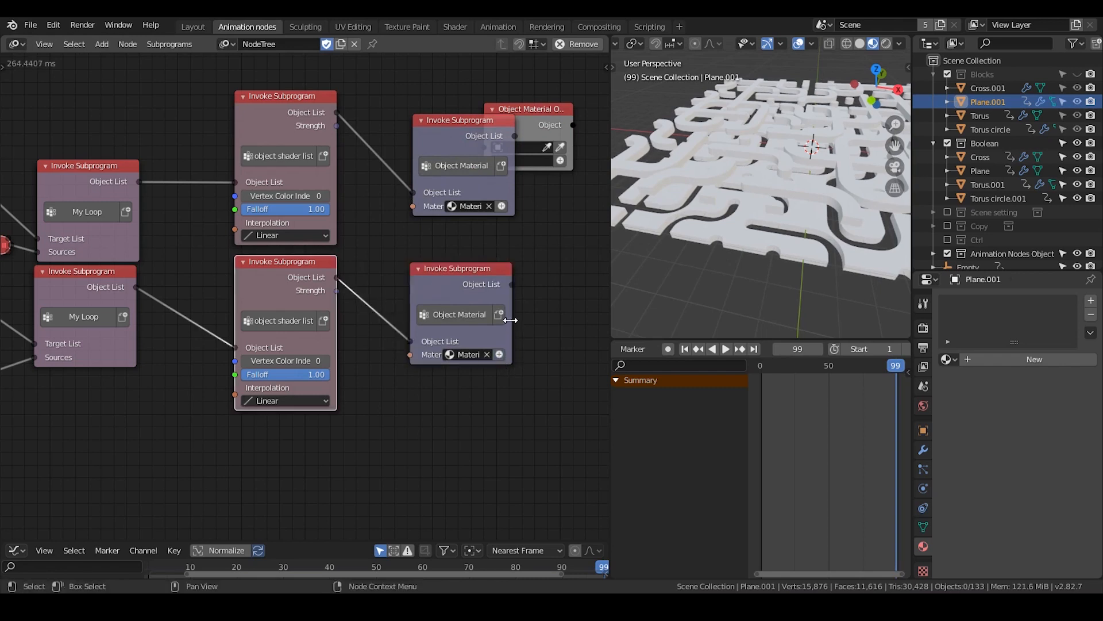
{"action": "left_click_drag", "start_coordinate": [513, 328], "coordinate": [555, 313]}
{"action": "left_click_drag", "start_coordinate": [513, 184], "coordinate": [562, 180]}
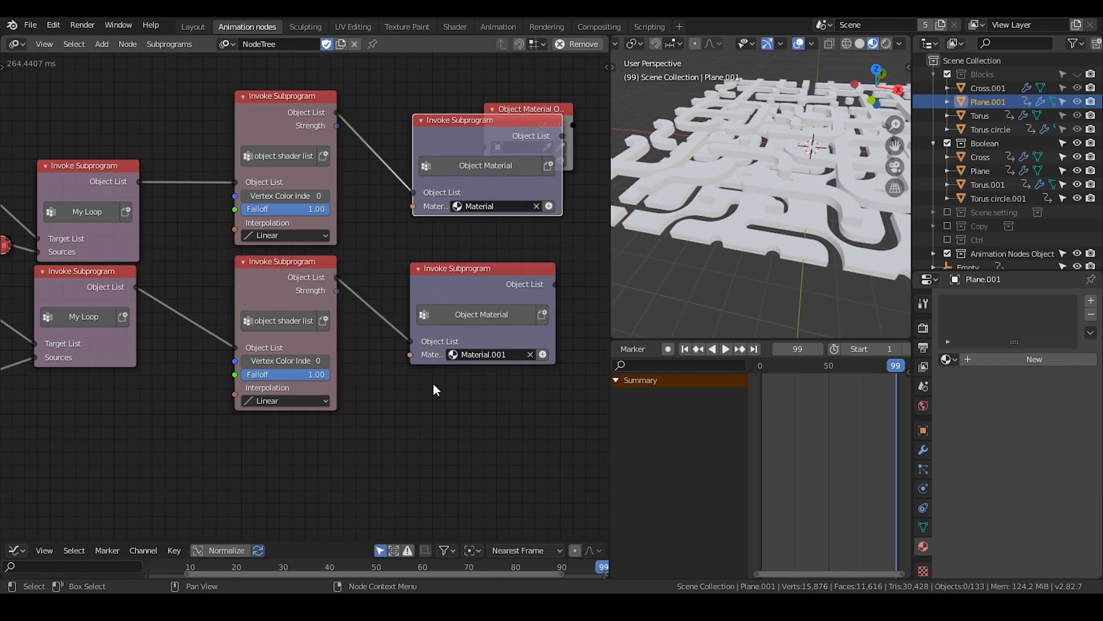
Switch to the Shader workspace, select a block tile, and rename its material Blocks
{"action": "middle_click_drag", "start_coordinate": [189, 431], "coordinate": [267, 375]}
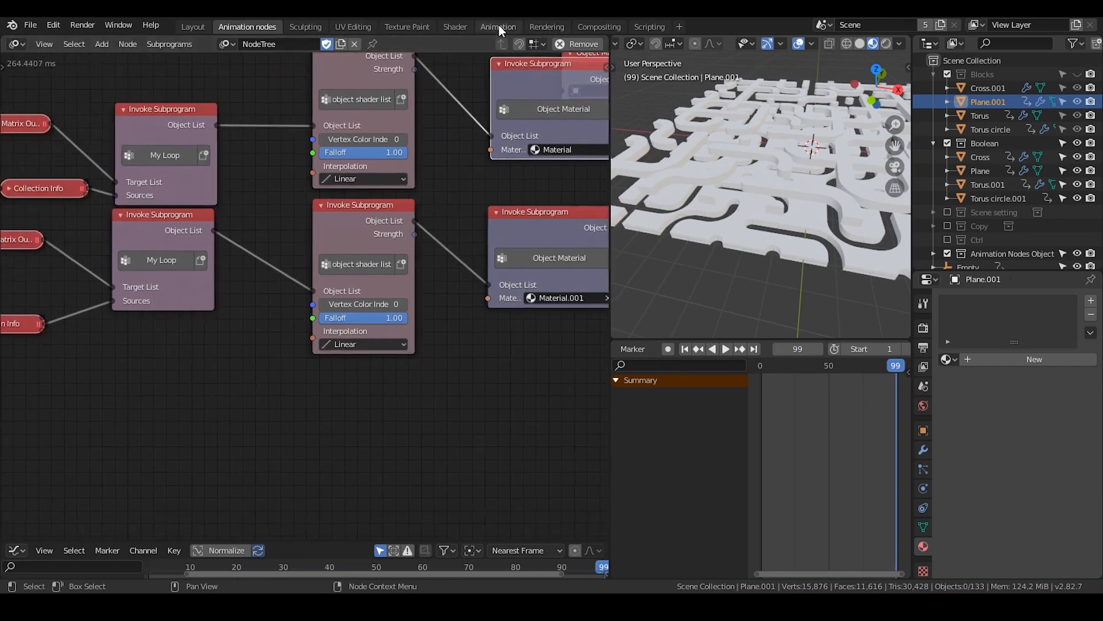
{"action": "left_click", "coordinate": [460, 29]}
{"action": "left_click", "coordinate": [629, 326]}
{"action": "middle_click_drag", "start_coordinate": [630, 326], "coordinate": [621, 290]}
{"action": "left_click", "coordinate": [217, 44]}
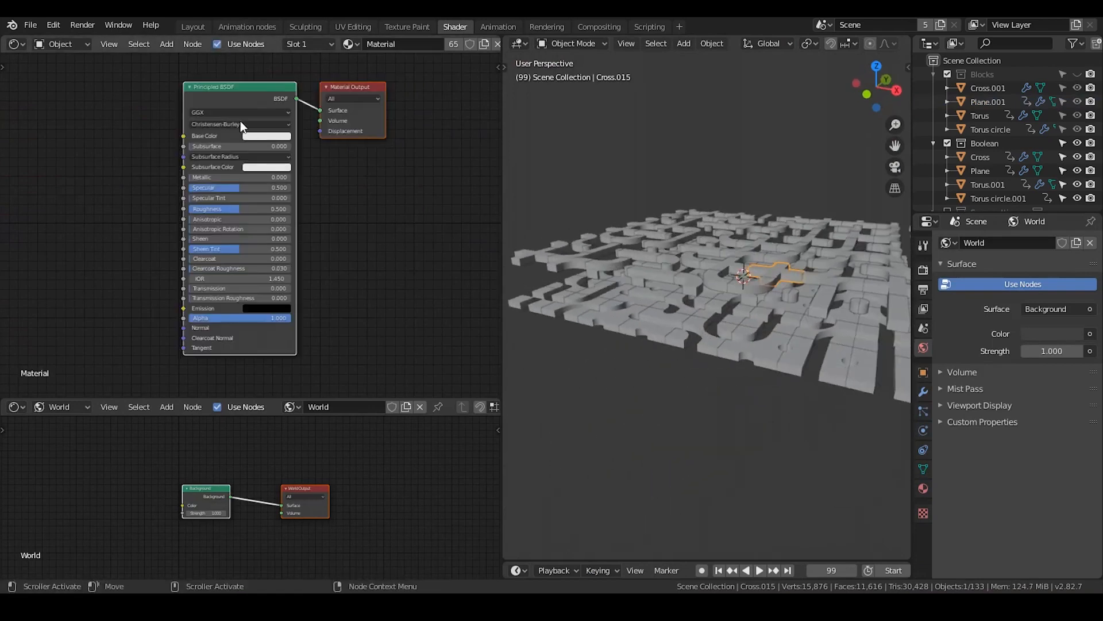
{"action": "middle_click_drag", "start_coordinate": [160, 116], "coordinate": [207, 115]}
{"action": "left_click", "coordinate": [414, 45]}
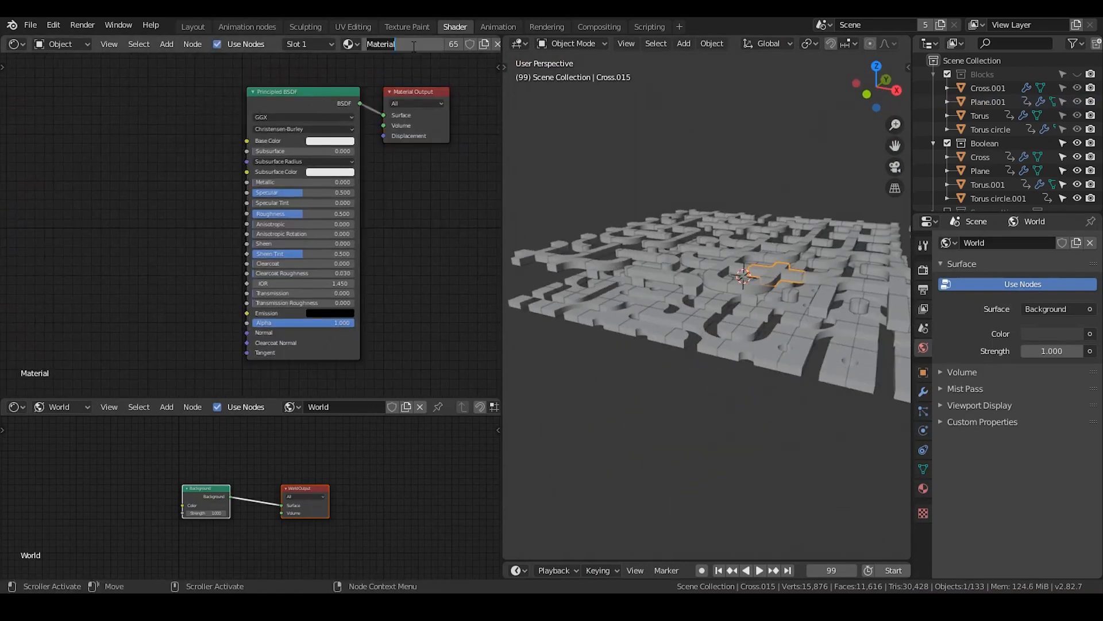
{"action": "type", "text": "Blocks"}
{"action": "key", "text": "Return"}
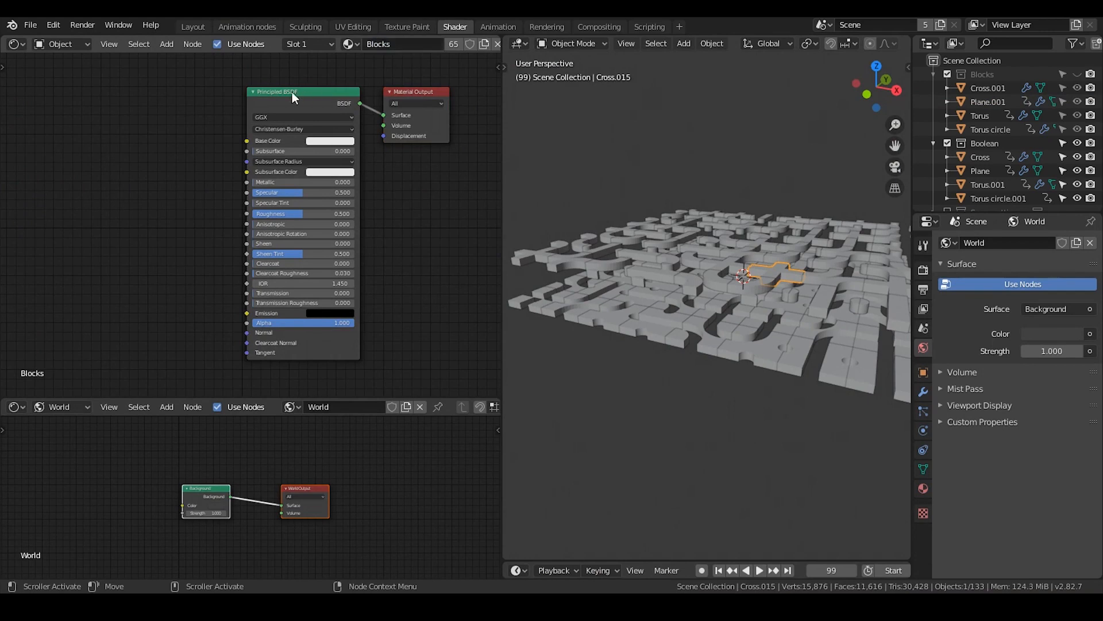
Add a Vertex Color node to the Blocks material and set it to the Col layer
{"action": "key", "text": "shift+a"}
{"action": "left_click", "coordinate": [117, 115]}
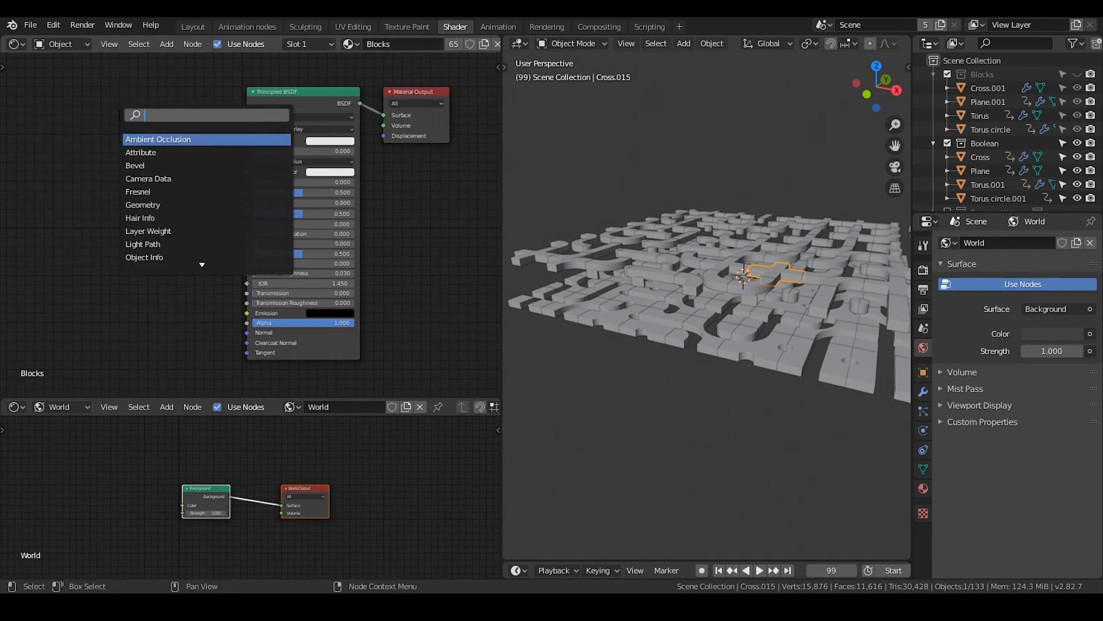
{"action": "type", "text": "vertex"}
{"action": "key", "text": "Return"}
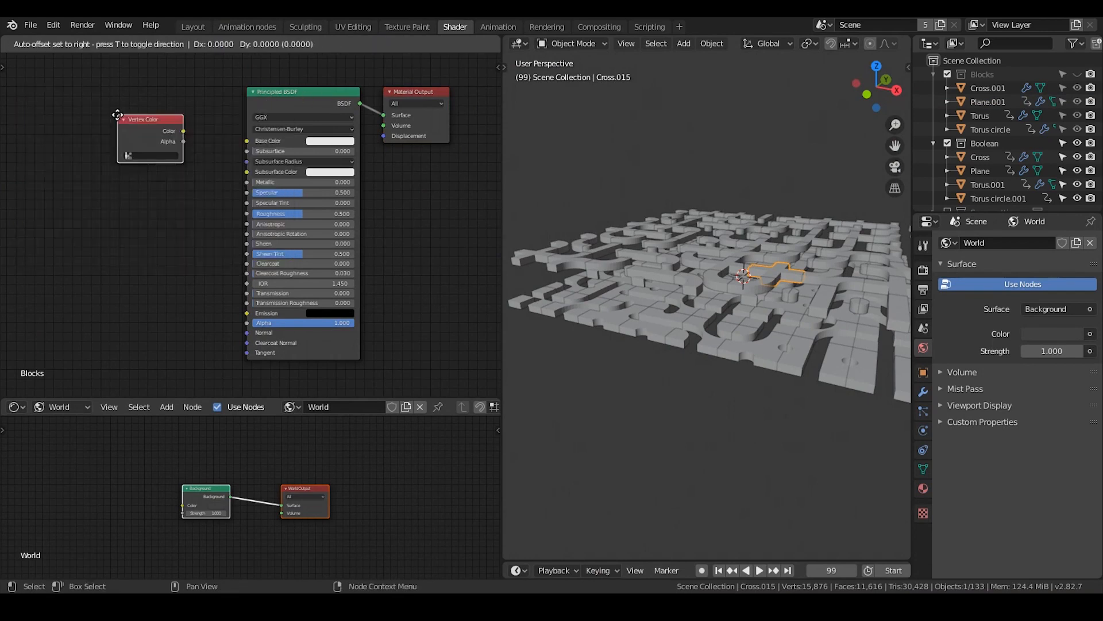
{"action": "left_click", "coordinate": [59, 116]}
{"action": "left_click", "coordinate": [100, 158]}
{"action": "left_click", "coordinate": [101, 174]}
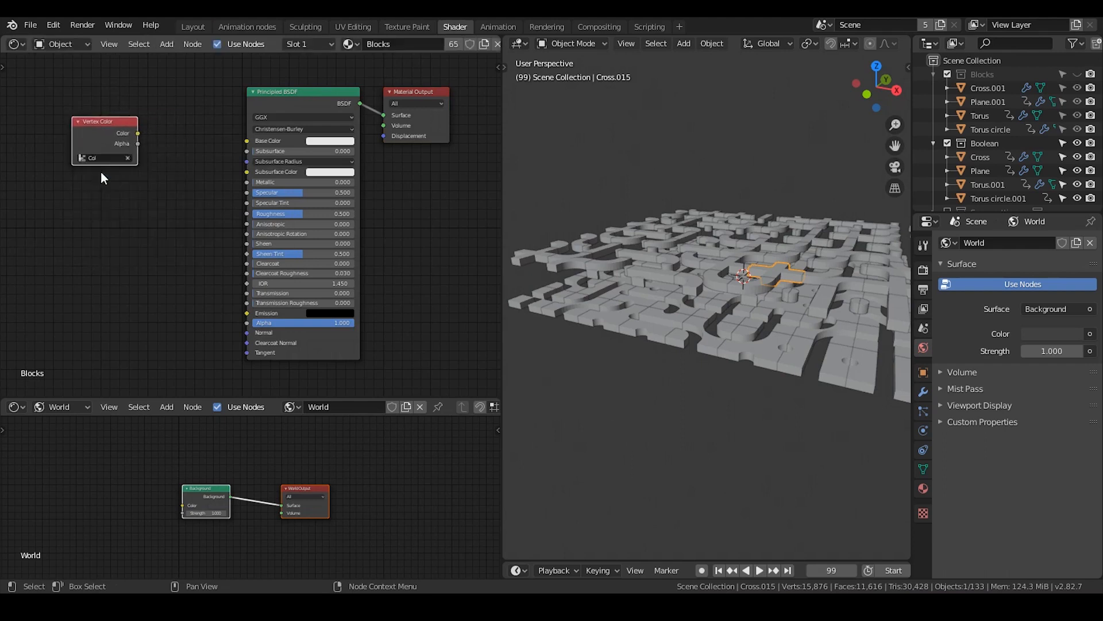
Add a Mix color node before the Principled BSDF and connect Vertex Color's Color output to its Fac
{"action": "middle_click_drag", "start_coordinate": [95, 212], "coordinate": [204, 206]}
{"action": "left_click", "coordinate": [143, 212]}
{"action": "key", "text": "shift+a"}
{"action": "left_click", "coordinate": [238, 127]}
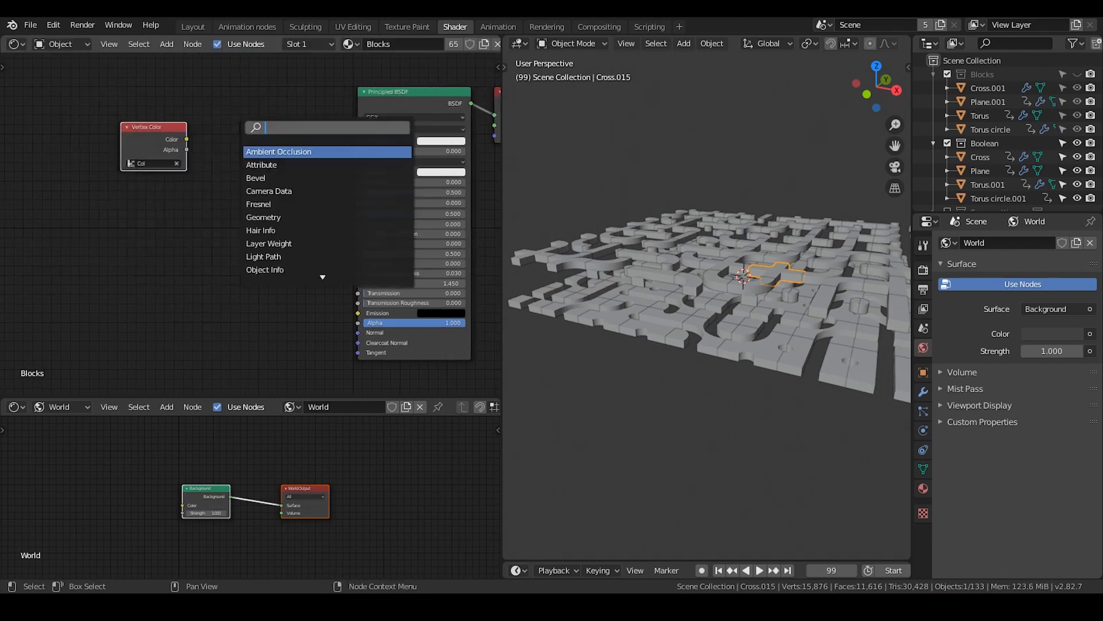
{"action": "type", "text": "mix"}
{"action": "left_click", "coordinate": [259, 164]}
{"action": "left_click", "coordinate": [228, 189]}
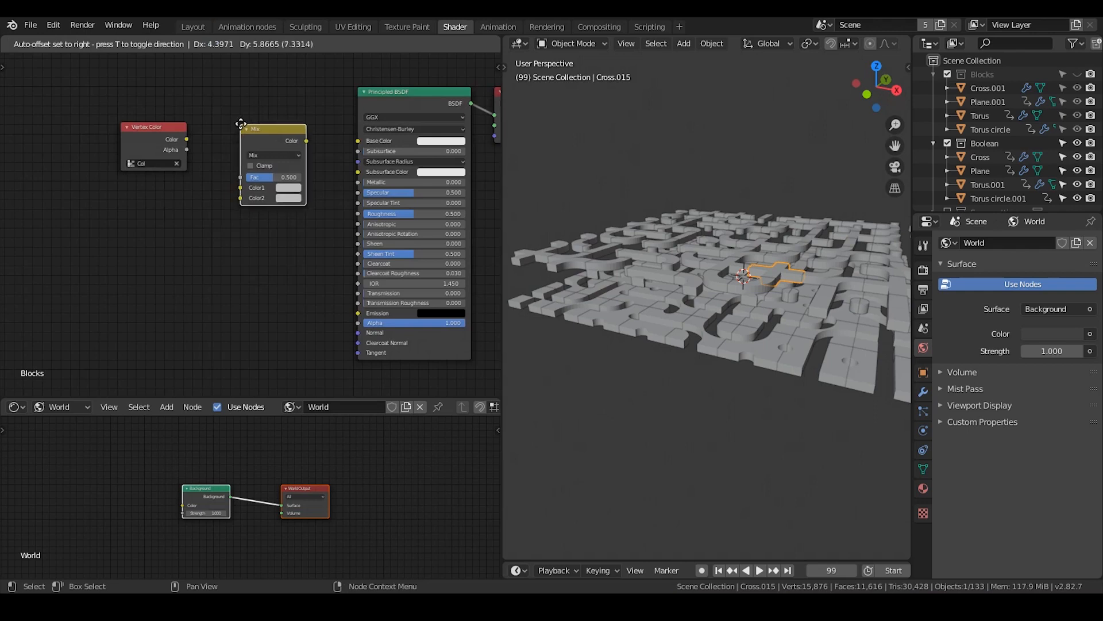
{"action": "scroll", "coordinate": [227, 188], "scroll_direction": "up", "scroll_amount": 2}
{"action": "left_click_drag", "start_coordinate": [152, 126], "coordinate": [245, 166]}
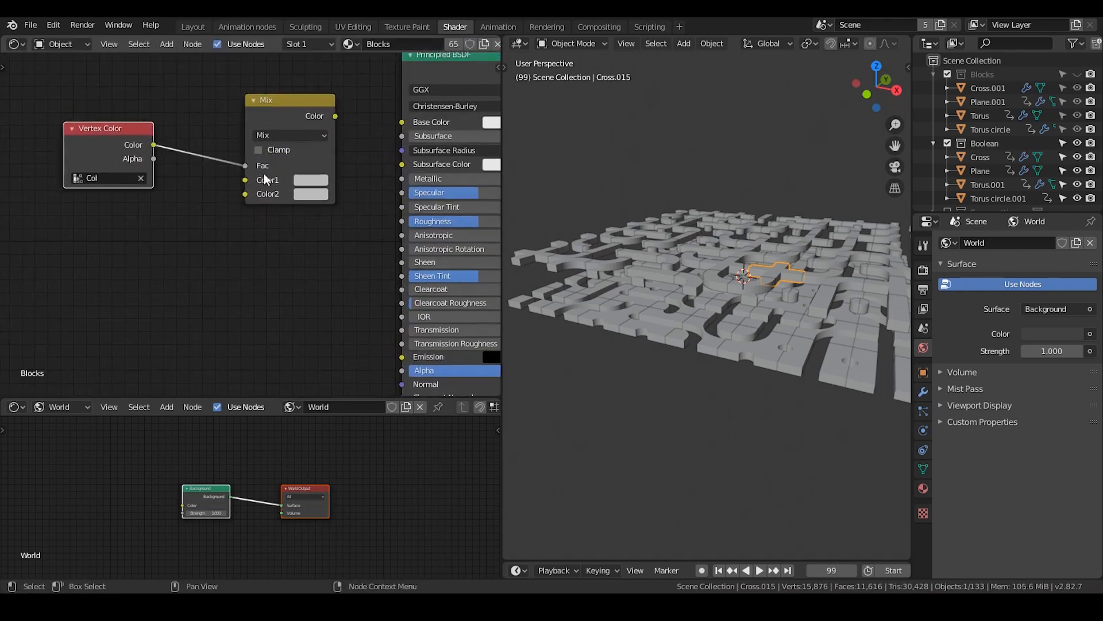
Set the Mix node's Color1 to orange-red and Color2 to blue
{"action": "left_click", "coordinate": [306, 180]}
{"action": "left_click_drag", "start_coordinate": [348, 240], "coordinate": [344, 283]}
{"action": "left_click_drag", "start_coordinate": [404, 218], "coordinate": [404, 205]}
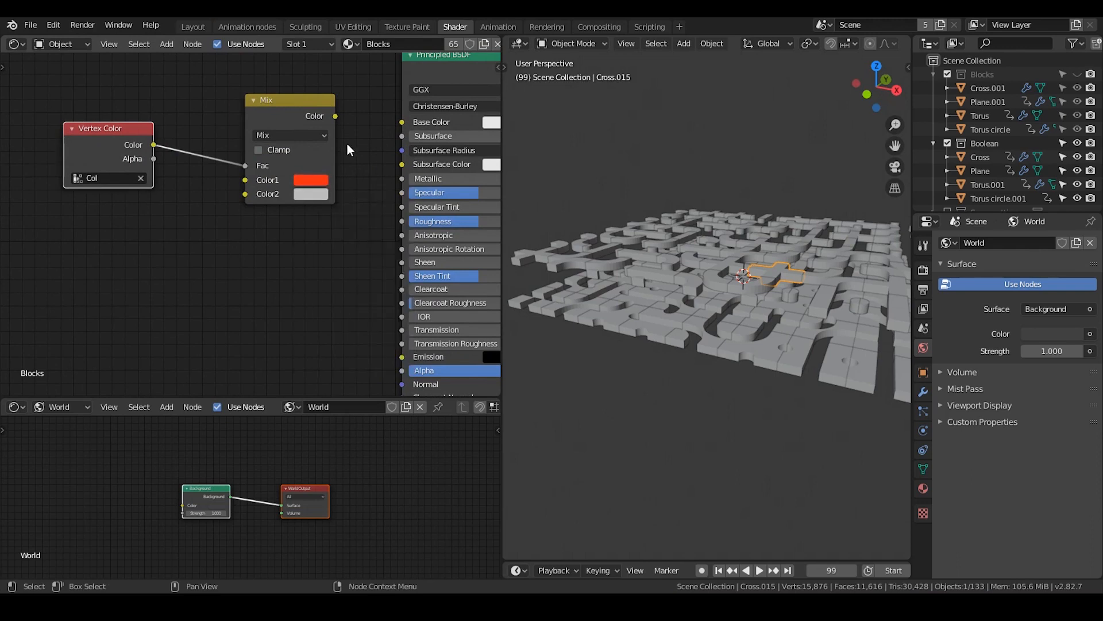
{"action": "left_click", "coordinate": [311, 194]}
{"action": "left_click", "coordinate": [348, 239]}
{"action": "left_click_drag", "start_coordinate": [407, 223], "coordinate": [407, 207]}
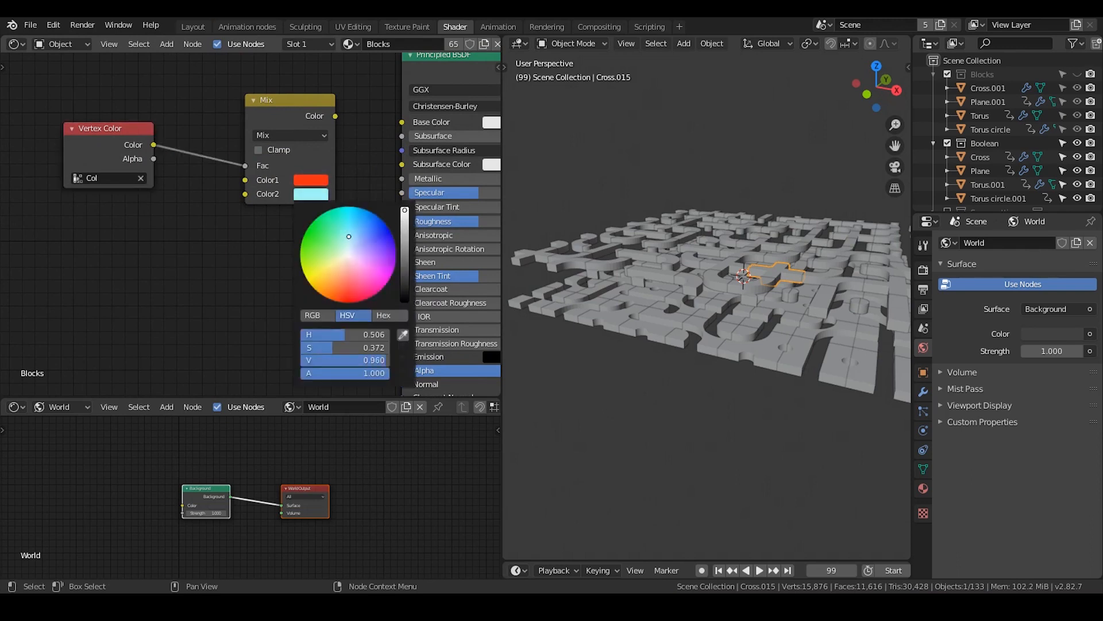
{"action": "left_click_drag", "start_coordinate": [366, 238], "coordinate": [372, 232]}
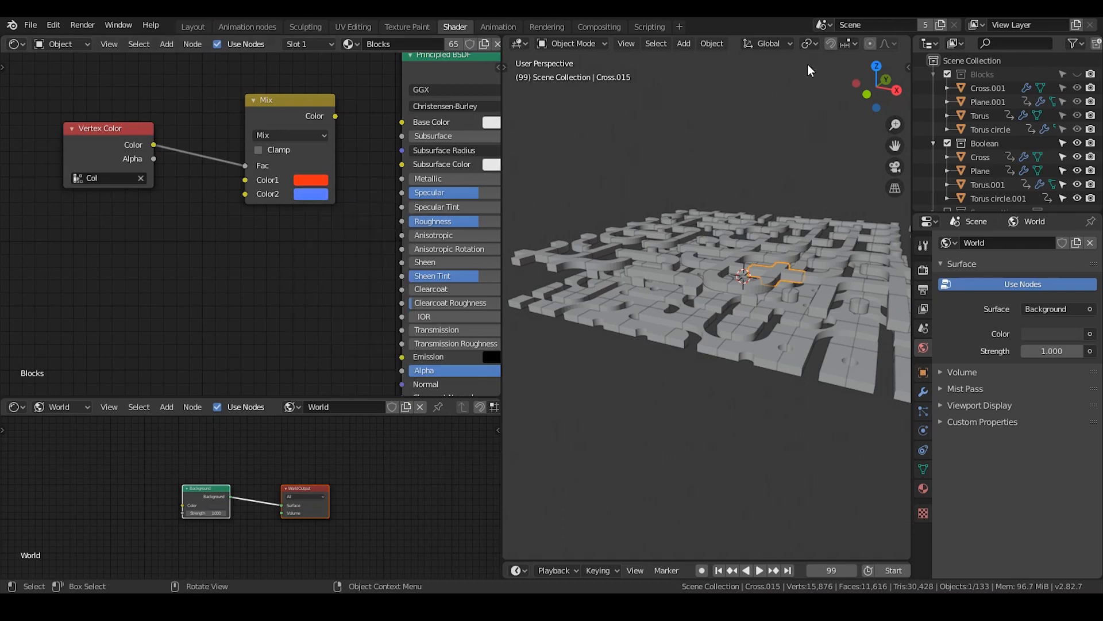
Switch the viewport to Material Preview and connect the Mix node's Color to the Principled BSDF's Base Color
{"action": "scroll", "coordinate": [633, 43], "scroll_direction": "down", "scroll_amount": 5}
{"action": "left_click", "coordinate": [873, 43]}
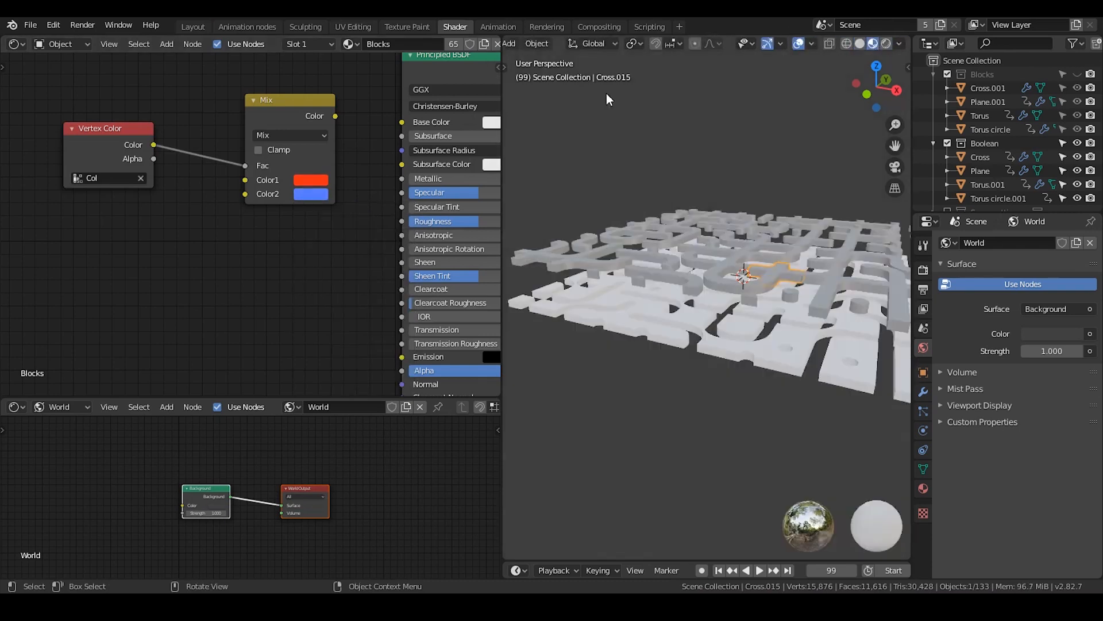
{"action": "left_click_drag", "start_coordinate": [335, 116], "coordinate": [402, 120]}
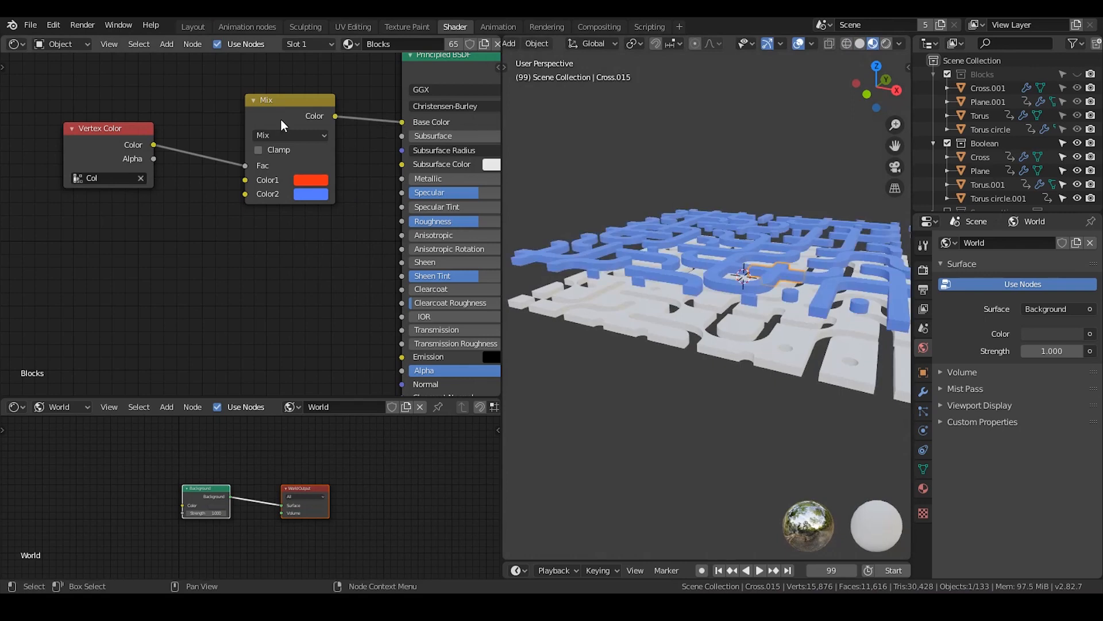
{"action": "left_click_drag", "start_coordinate": [280, 118], "coordinate": [270, 112]}
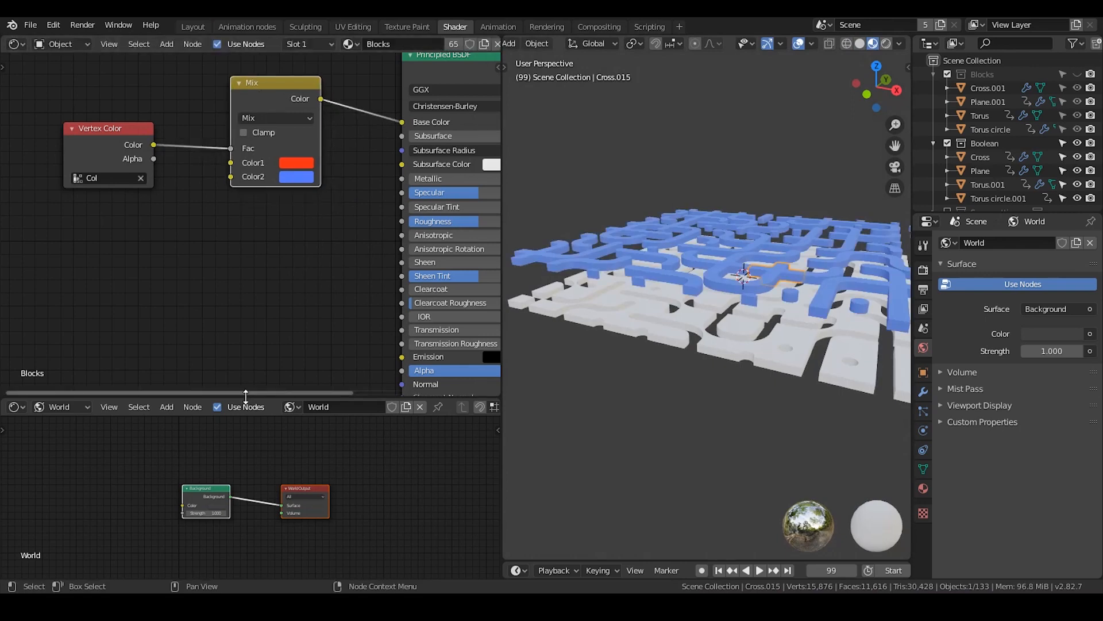
Enlarge the World node editor and pin the Blocks material in the upper shader editor
{"action": "left_click_drag", "start_coordinate": [244, 396], "coordinate": [285, 319]}
{"action": "scroll", "coordinate": [407, 46], "scroll_direction": "down", "scroll_amount": 3}
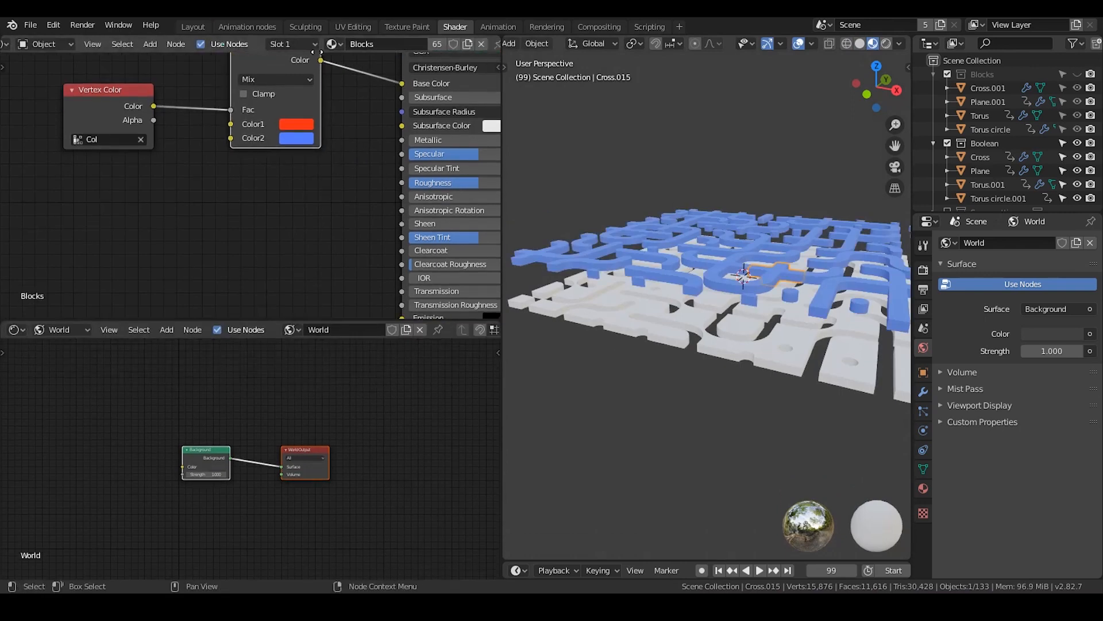
{"action": "left_click", "coordinate": [424, 44]}
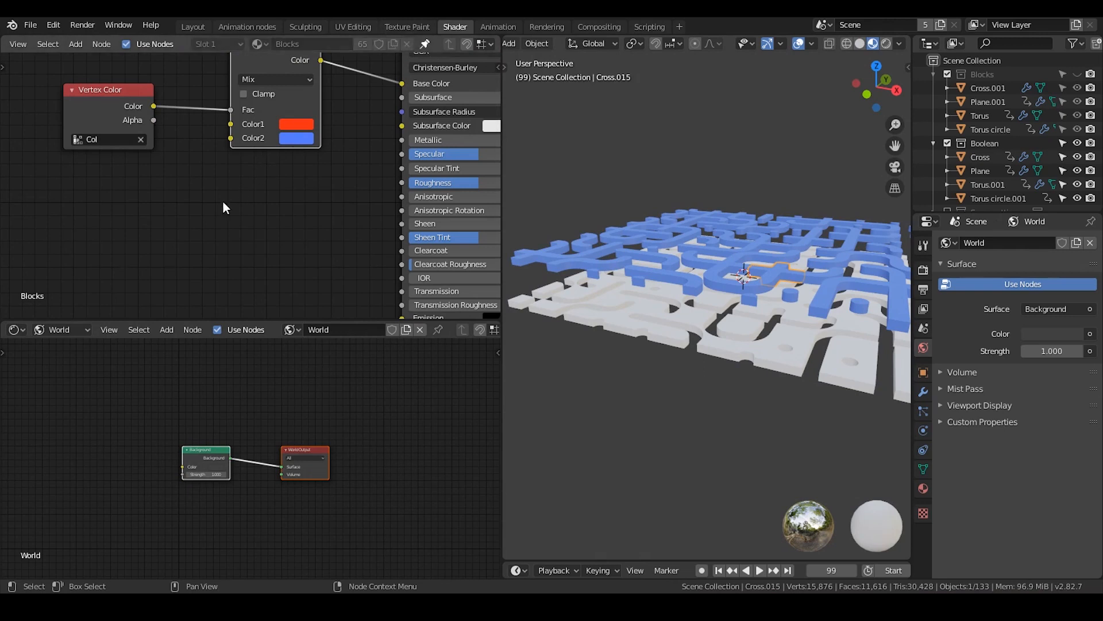
Switch the lower shader editor from World to Object and choose Material.001
{"action": "left_click", "coordinate": [16, 330]}
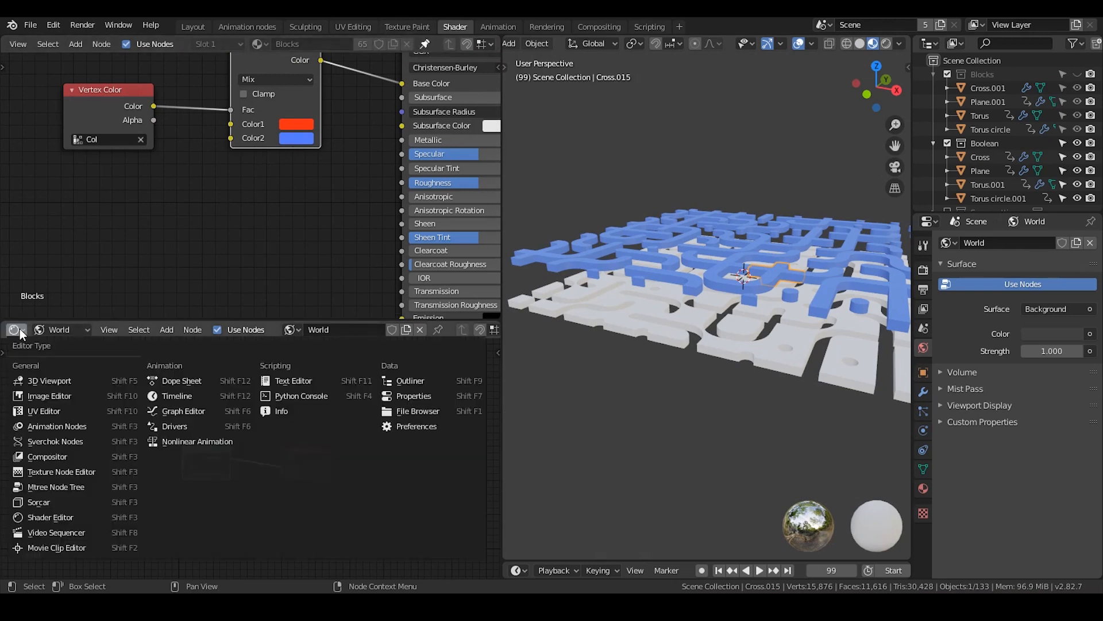
{"action": "left_click", "coordinate": [58, 327]}
{"action": "left_click", "coordinate": [64, 343]}
{"action": "middle_click_drag", "start_coordinate": [310, 384], "coordinate": [400, 320]}
{"action": "left_click", "coordinate": [349, 329]}
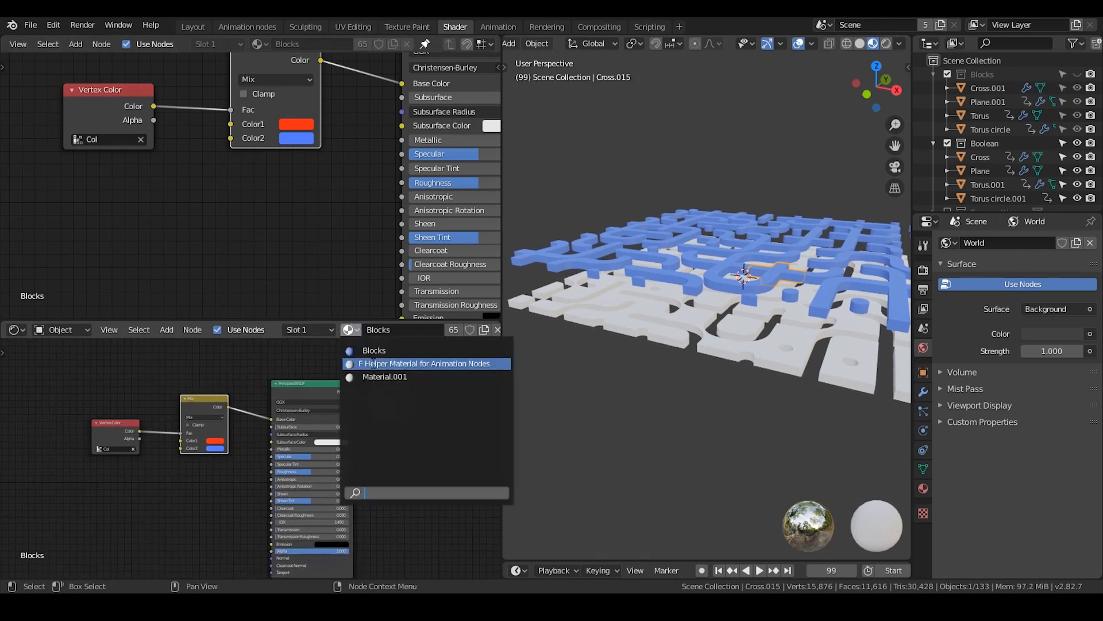
{"action": "left_click", "coordinate": [371, 378]}
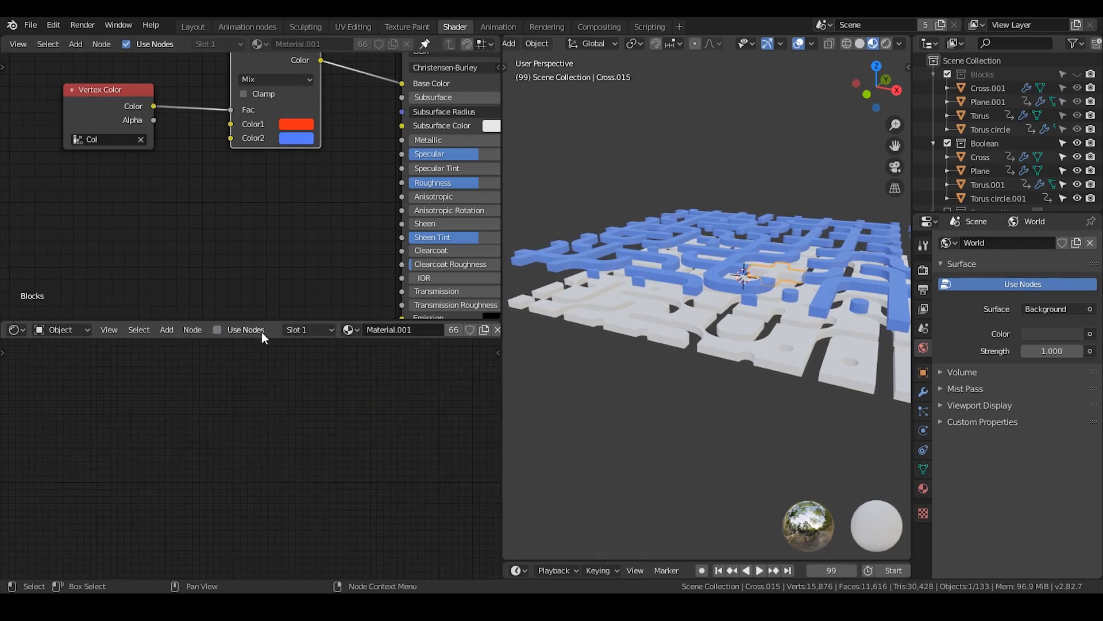
Enlarge the lower shader editor, enable Use Nodes for Material.001, and rename the material Boolean
{"action": "left_click_drag", "start_coordinate": [249, 320], "coordinate": [262, 257]}
{"action": "type", "text": "B"}
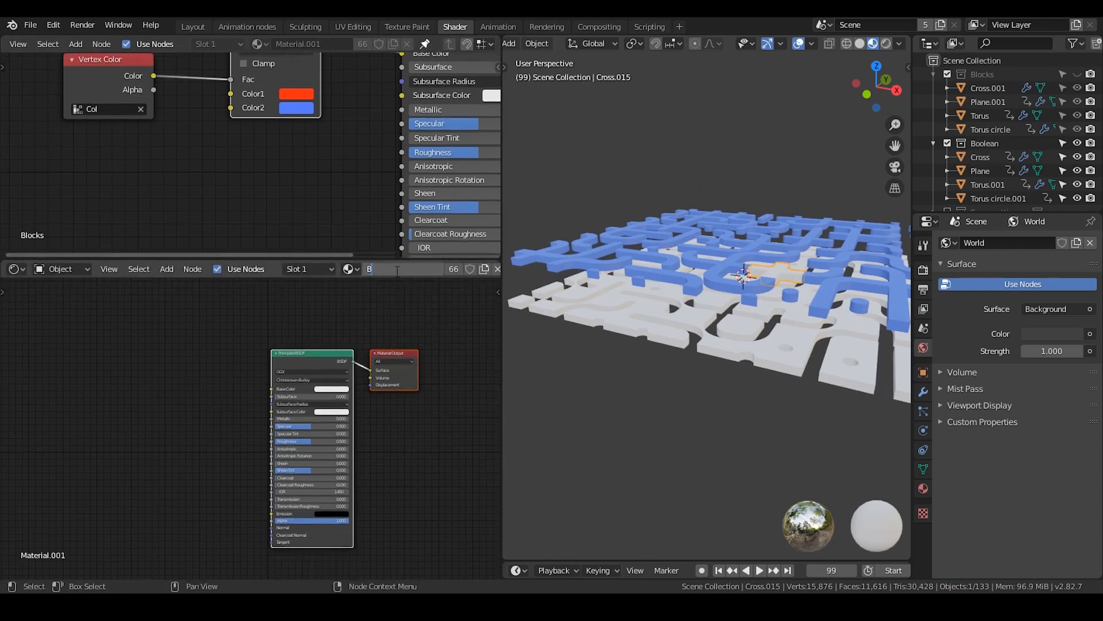
{"action": "type", "text": "oolean"}
{"action": "key", "text": "Return"}
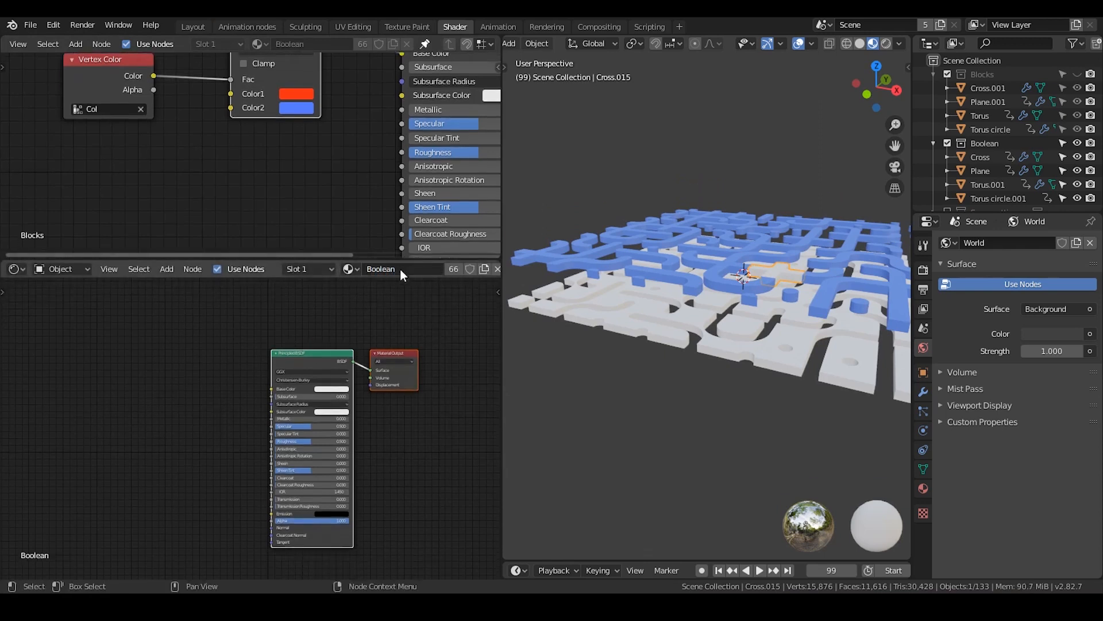
Copy the Vertex Color and Mix nodes from the Blocks material into Boolean and connect Mix's Color to the Principled BSDF's Base Color
{"action": "scroll", "coordinate": [316, 328], "scroll_direction": "up", "scroll_amount": 2}
{"action": "scroll", "coordinate": [345, 368], "scroll_direction": "up", "scroll_amount": 2}
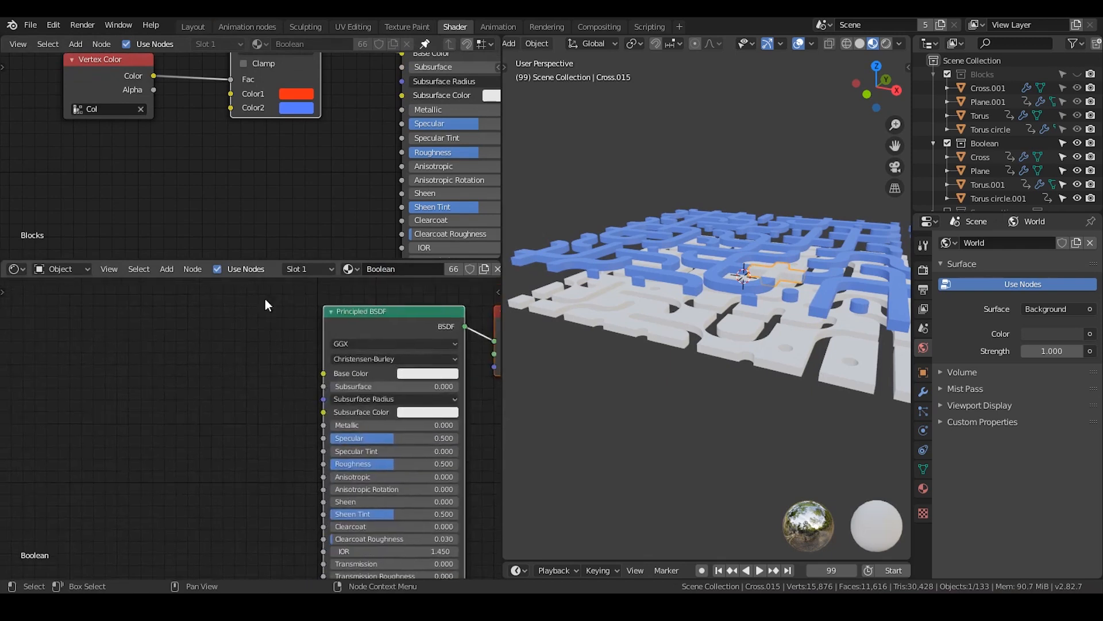
{"action": "middle_click_drag", "start_coordinate": [292, 116], "coordinate": [287, 178]}
{"action": "left_click_drag", "start_coordinate": [347, 64], "coordinate": [119, 143]}
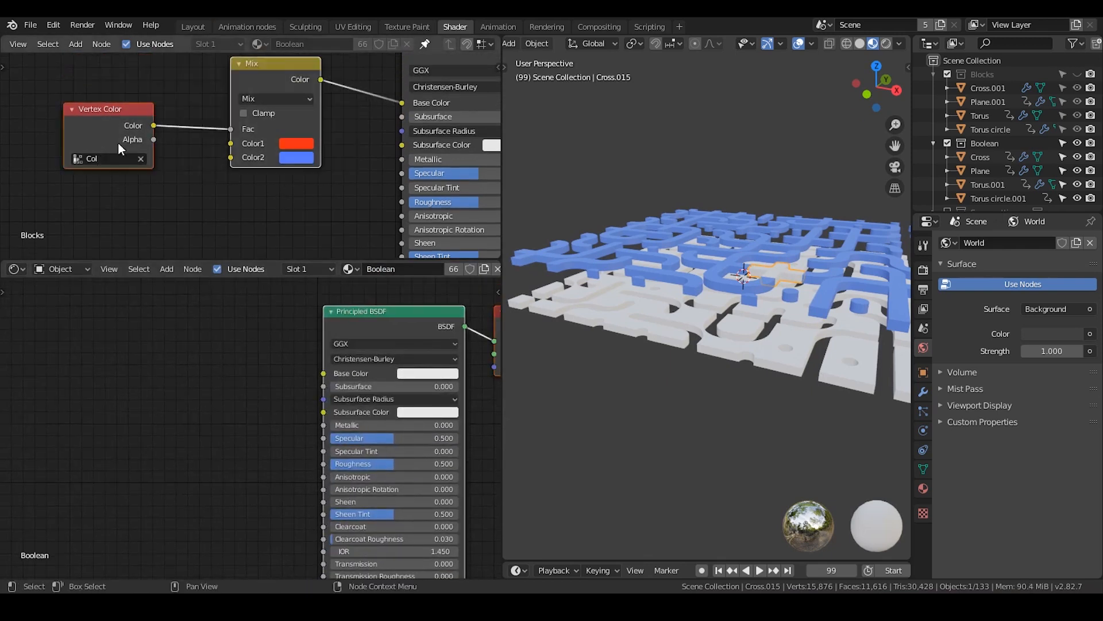
{"action": "right_click", "coordinate": [127, 105]}
{"action": "left_click", "coordinate": [115, 93]}
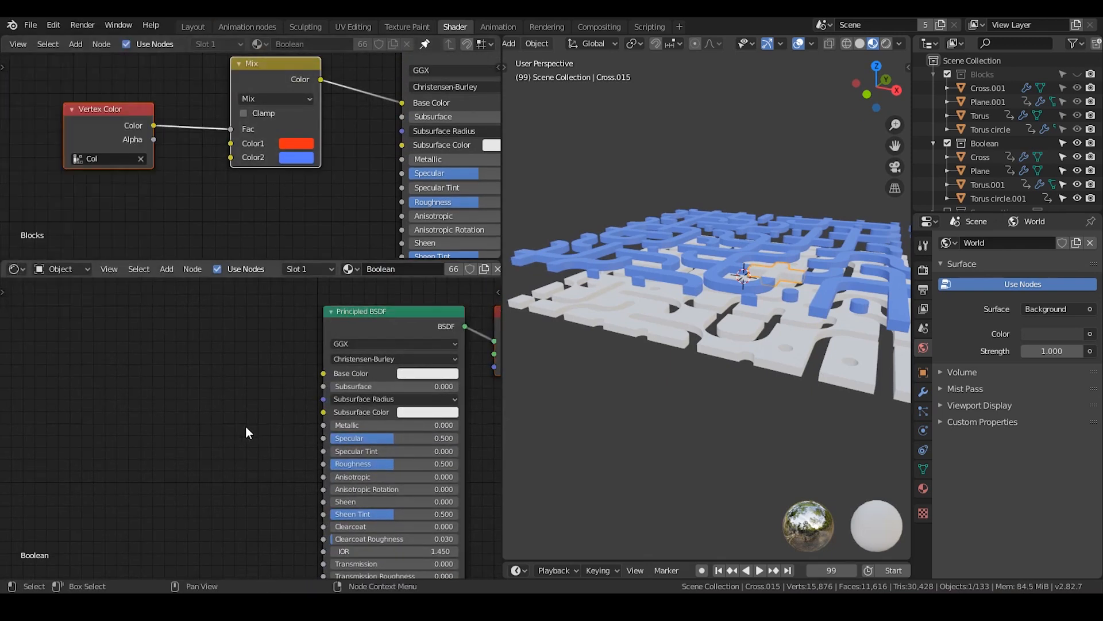
{"action": "key", "text": "ctrl+v"}
{"action": "left_click_drag", "start_coordinate": [251, 352], "coordinate": [323, 373]}
{"action": "middle_click_drag", "start_coordinate": [258, 398], "coordinate": [322, 396]}
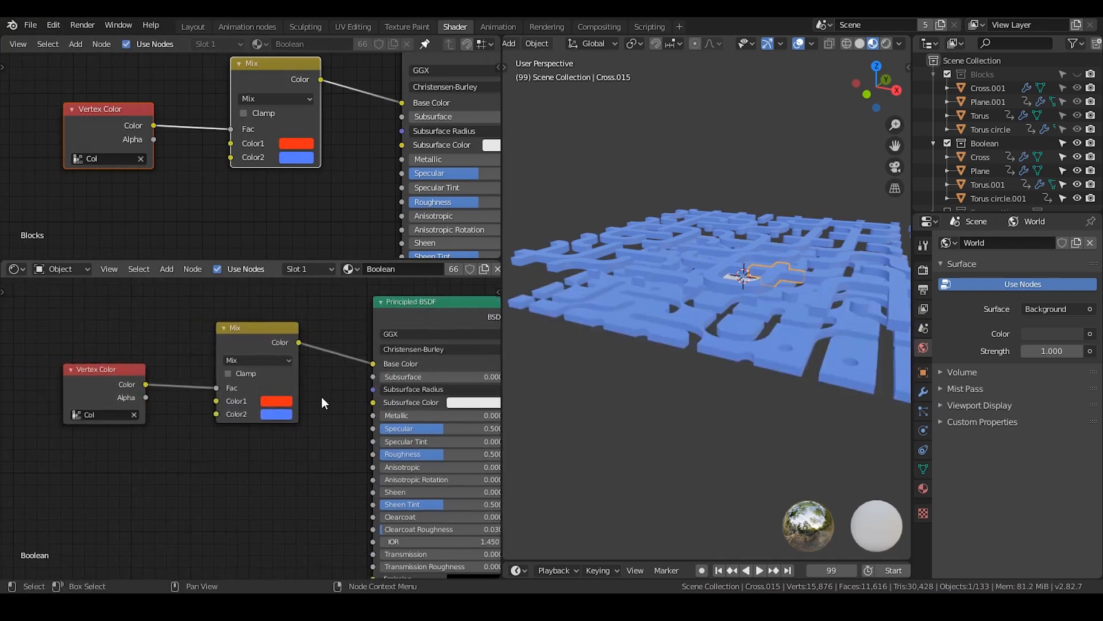
Swap the Boolean Mix node's colors by sampling the Blocks material's red for Color2 and its blue for Color1
{"action": "left_click", "coordinate": [278, 415]}
{"action": "left_click", "coordinate": [360, 361]}
{"action": "left_click", "coordinate": [296, 143]}
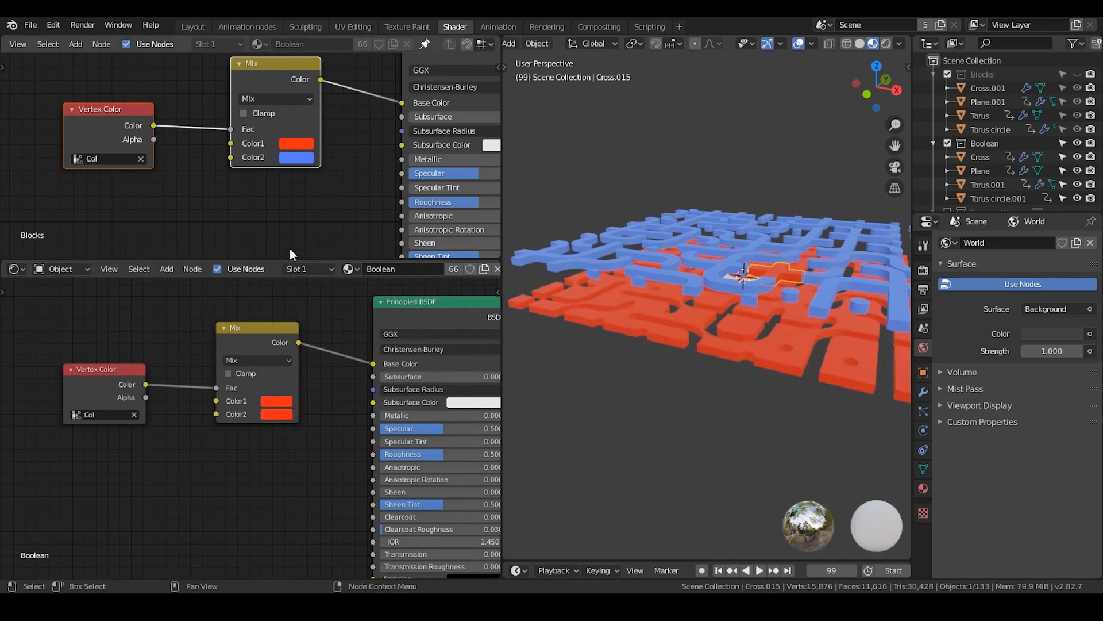
{"action": "left_click", "coordinate": [278, 400]}
{"action": "left_click_drag", "start_coordinate": [310, 277], "coordinate": [326, 252]}
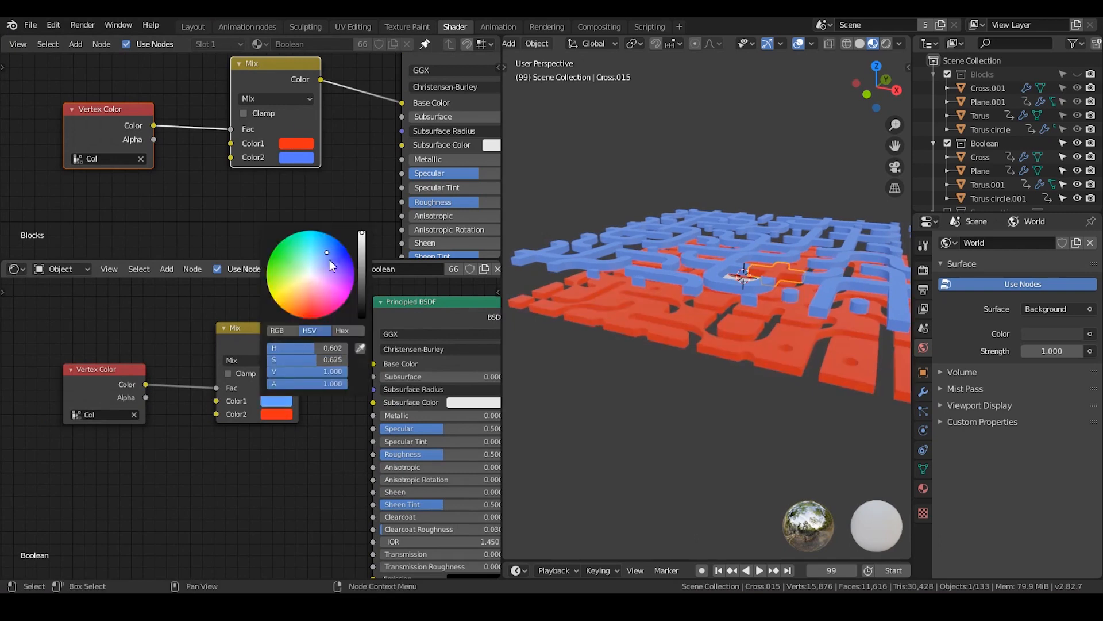
{"action": "left_click", "coordinate": [361, 350]}
{"action": "left_click", "coordinate": [295, 158]}
{"action": "left_click", "coordinate": [335, 232]}
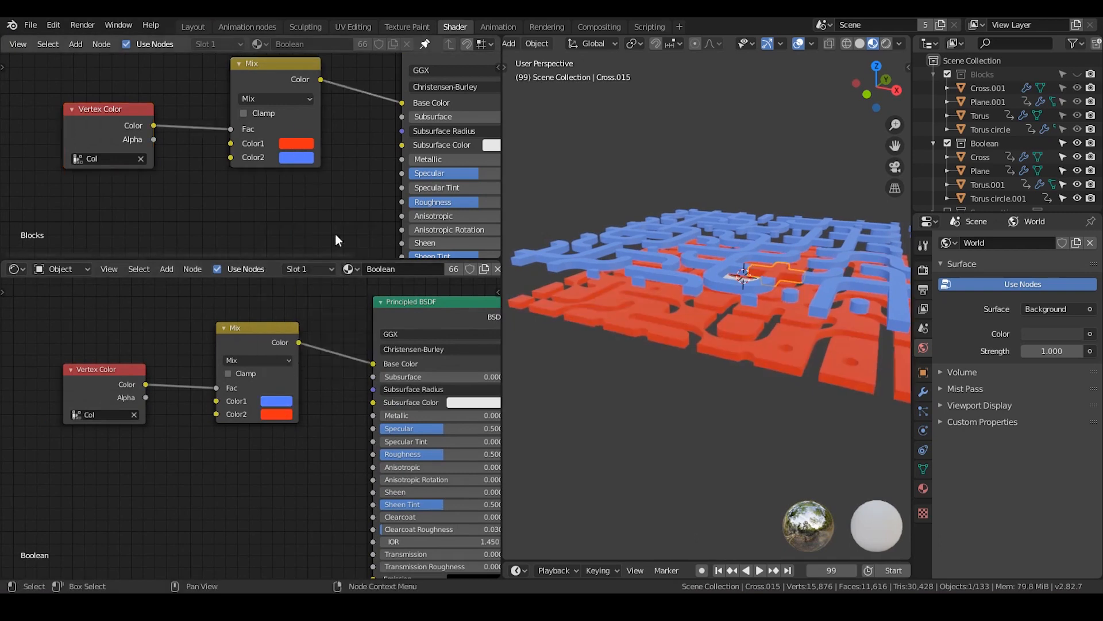
Exclude the Blocks and Boolean collections from the view layer and switch to the Animation nodes workspace
{"action": "middle_click_drag", "start_coordinate": [337, 266], "coordinate": [266, 247]}
{"action": "middle_click_drag", "start_coordinate": [813, 273], "coordinate": [733, 253]}
{"action": "left_click", "coordinate": [947, 74]}
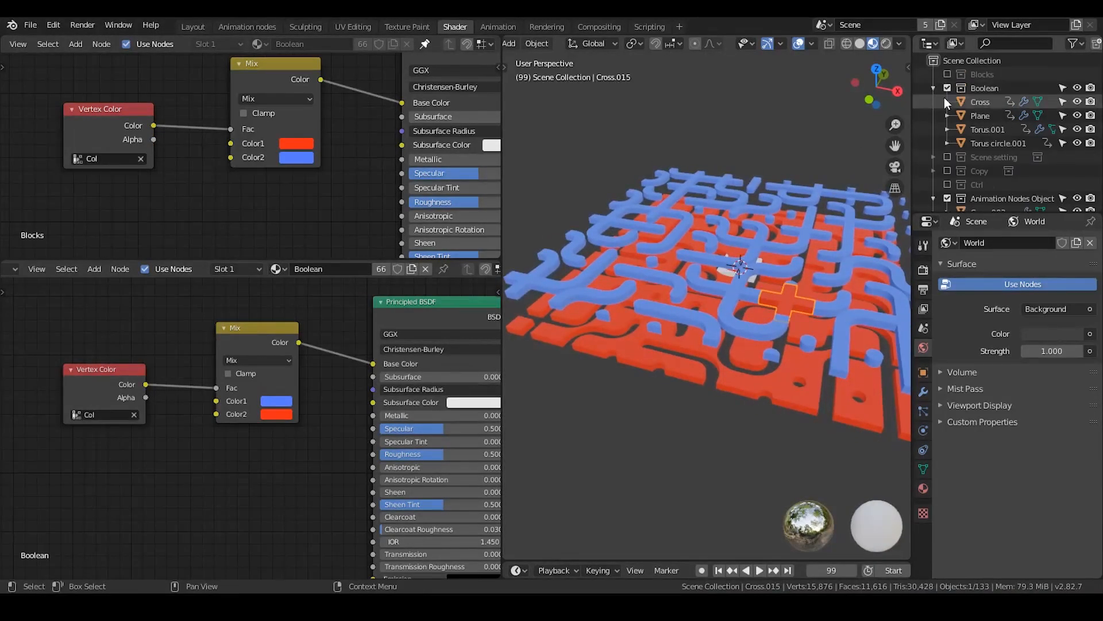
{"action": "left_click", "coordinate": [947, 88]}
{"action": "left_click", "coordinate": [247, 26]}
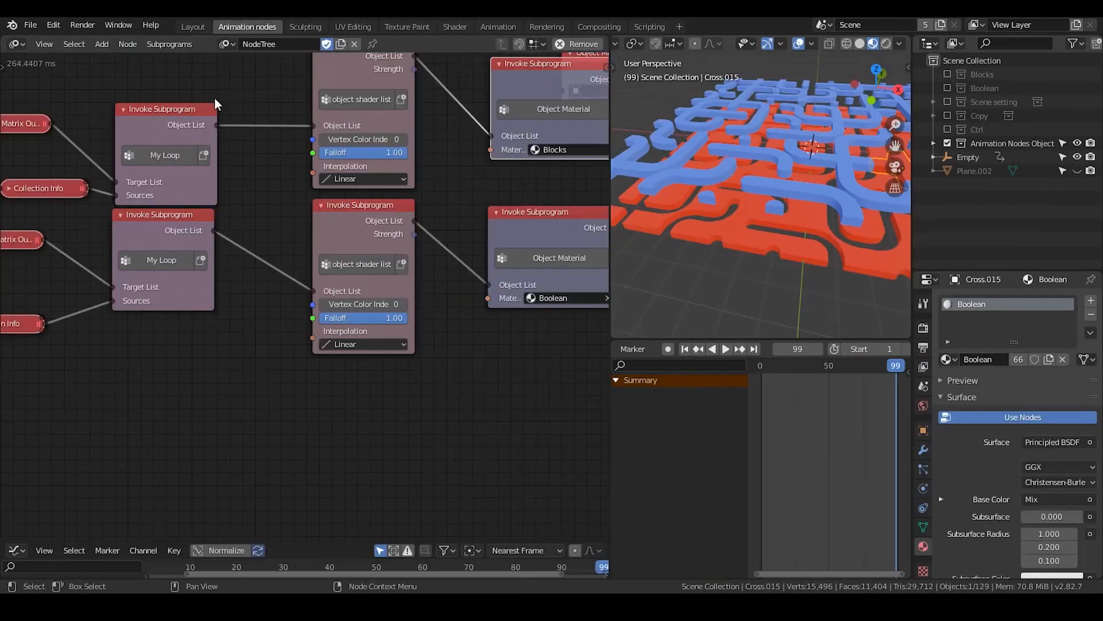
Try varying the Falloff value on the Blocks branch's object shader list node
{"action": "middle_click_drag", "start_coordinate": [306, 250], "coordinate": [350, 234]}
{"action": "scroll", "coordinate": [795, 223], "scroll_direction": "down", "scroll_amount": 4}
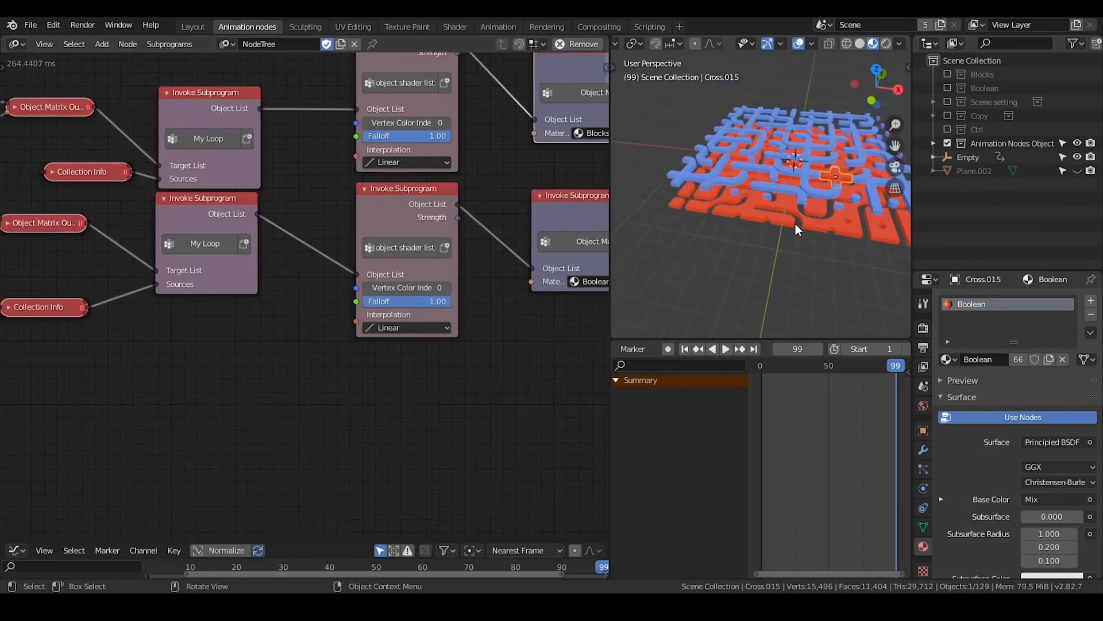
{"action": "middle_click_drag", "start_coordinate": [795, 223], "coordinate": [755, 238], "text": "shift"}
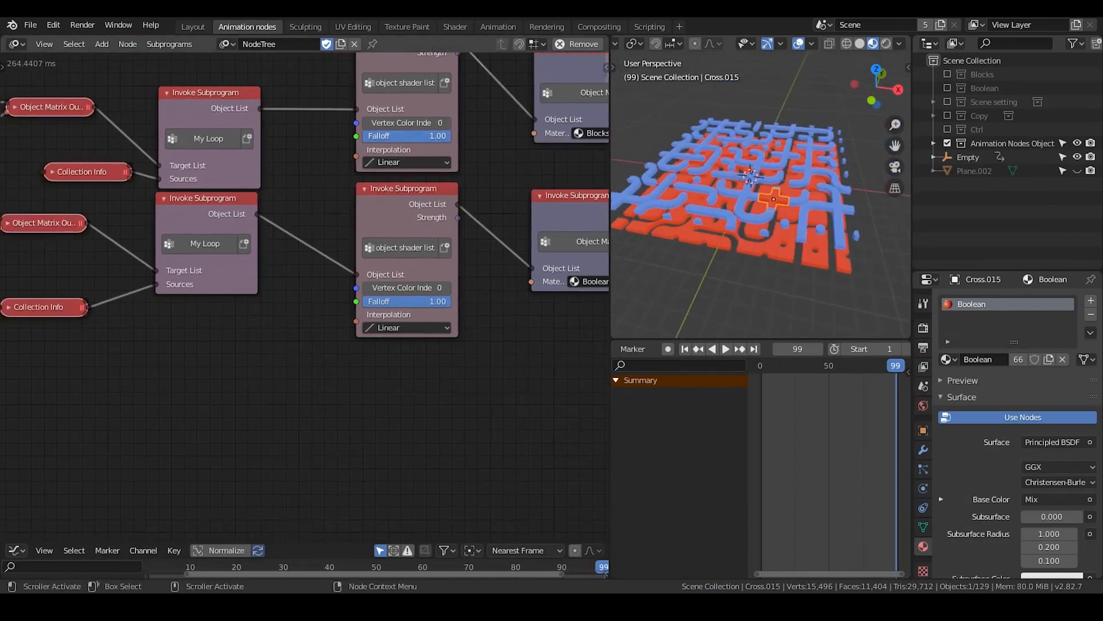
{"action": "left_click_drag", "start_coordinate": [407, 136], "coordinate": [451, 137]}
Examine the Copy Object Data node and its Deep Copy option in the My Loop subprogram
{"action": "middle_click_drag", "start_coordinate": [358, 350], "coordinate": [375, 376]}
{"action": "scroll", "coordinate": [370, 388], "scroll_direction": "down", "scroll_amount": 2}
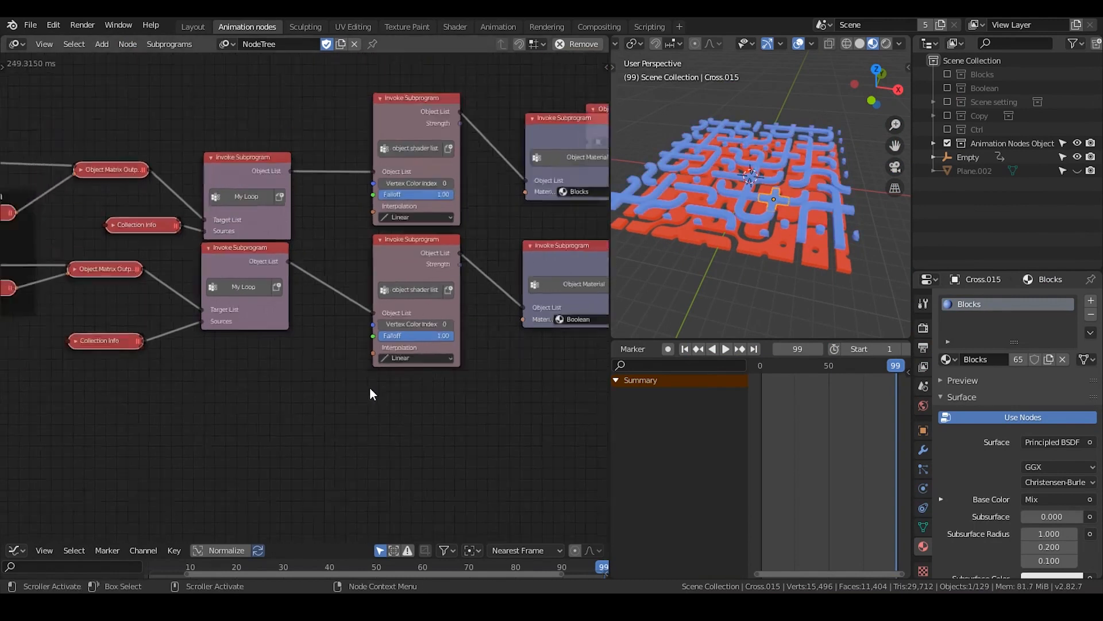
{"action": "scroll", "coordinate": [368, 321], "scroll_direction": "down", "scroll_amount": 1}
{"action": "middle_click_drag", "start_coordinate": [182, 177], "coordinate": [411, 330]}
{"action": "middle_click_drag", "start_coordinate": [147, 192], "coordinate": [377, 195]}
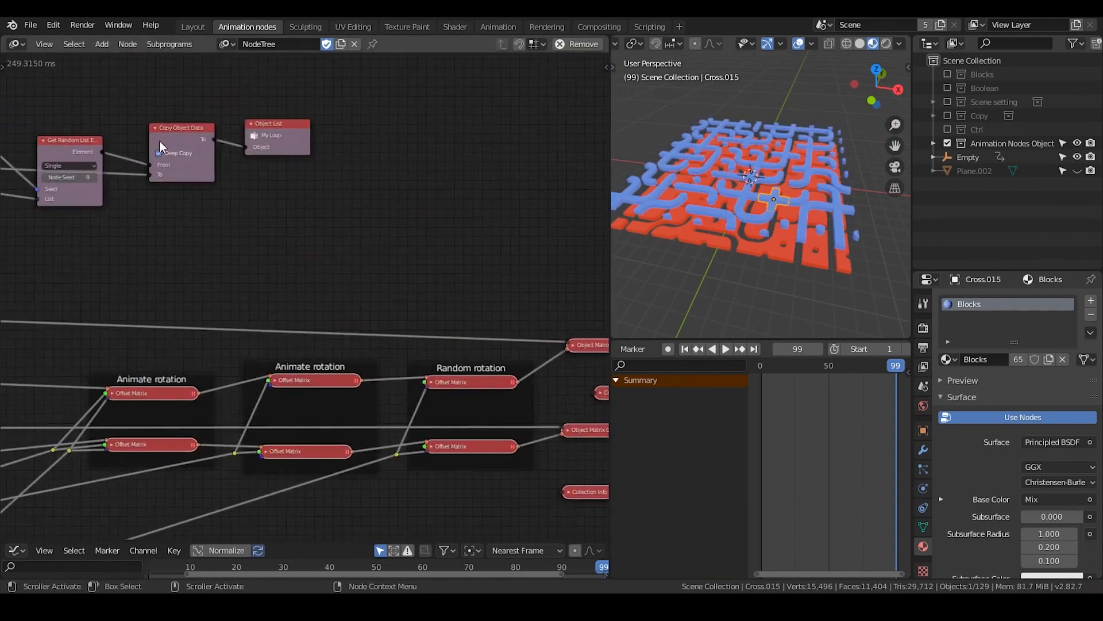
{"action": "scroll", "coordinate": [169, 191], "scroll_direction": "up", "scroll_amount": 2}
{"action": "middle_click_drag", "start_coordinate": [169, 192], "coordinate": [238, 203]}
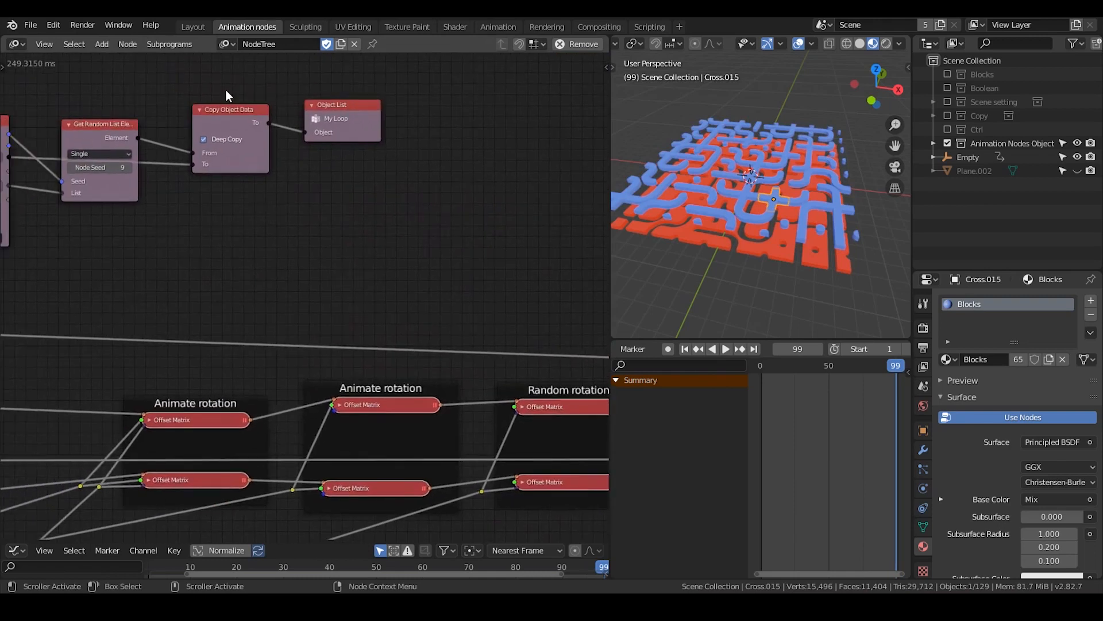
{"action": "left_click_drag", "start_coordinate": [333, 105], "coordinate": [341, 98]}
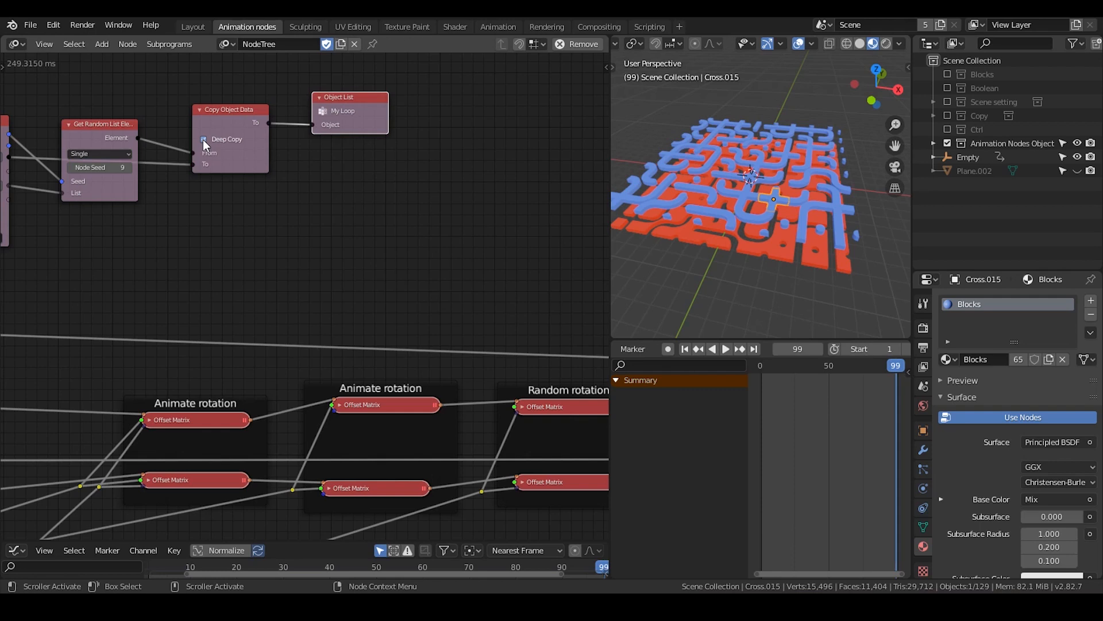
{"action": "middle_click_drag", "start_coordinate": [466, 296], "coordinate": [290, 232]}
{"action": "middle_click_drag", "start_coordinate": [549, 338], "coordinate": [247, 237]}
{"action": "middle_click_drag", "start_coordinate": [391, 296], "coordinate": [307, 238]}
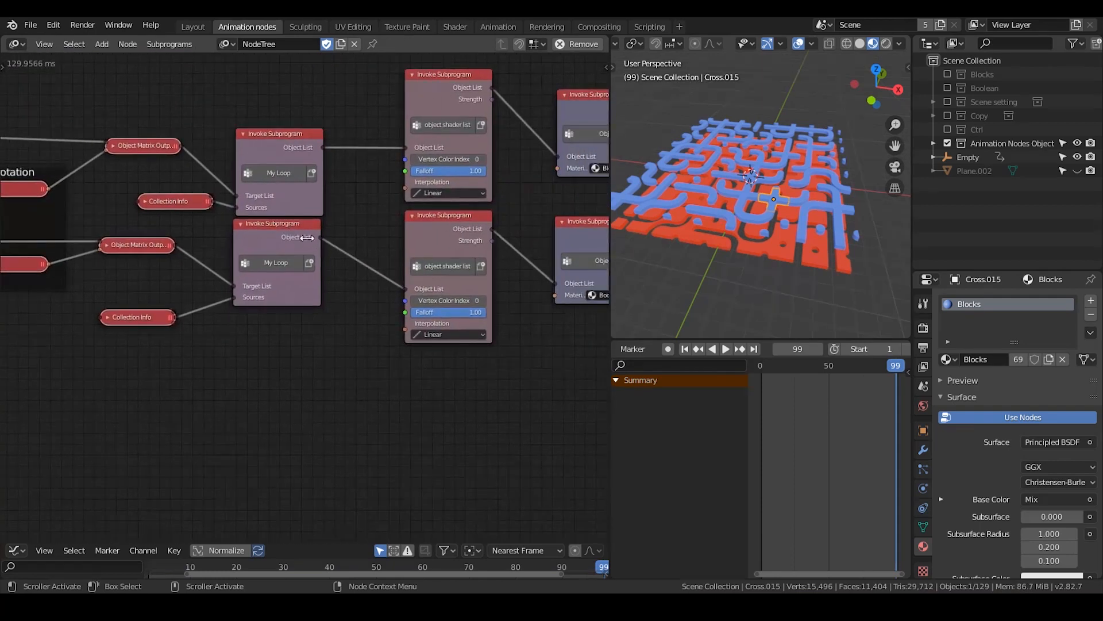
Add an Object Controller Falloff node below the My Loop subprogram nodes
{"action": "middle_click_drag", "start_coordinate": [348, 318], "coordinate": [354, 275]}
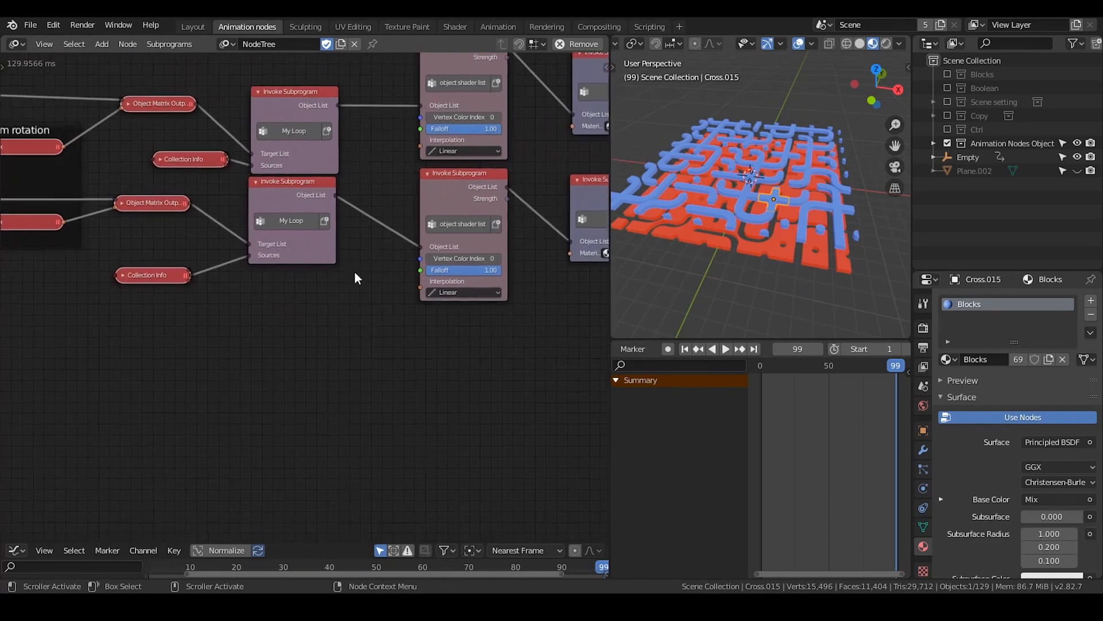
{"action": "key", "text": "ctrl+a"}
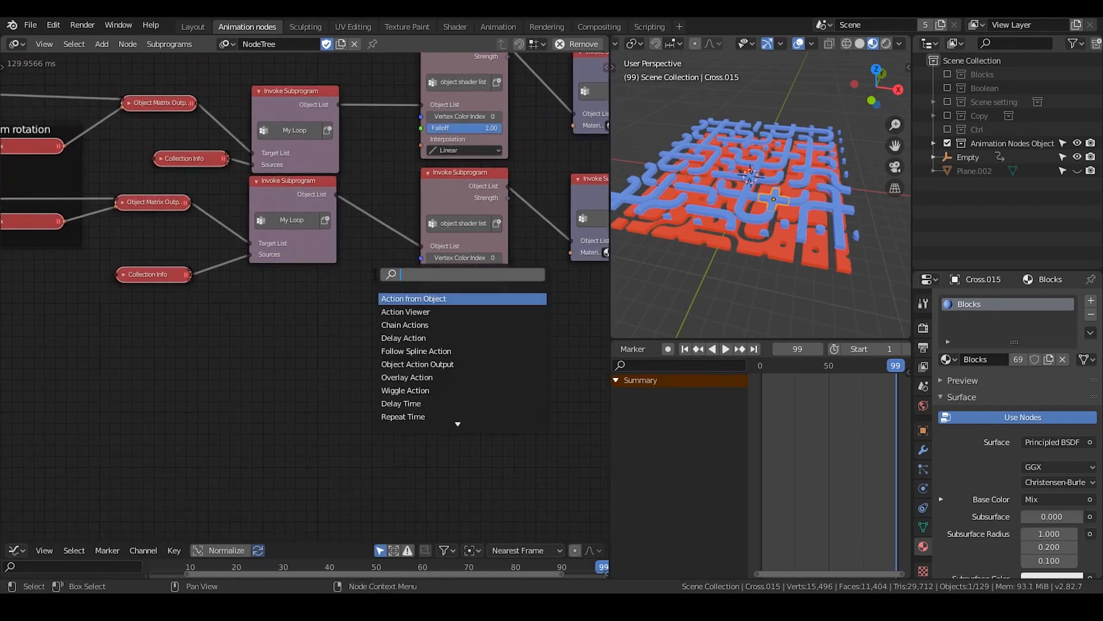
{"action": "type", "text": "object c"}
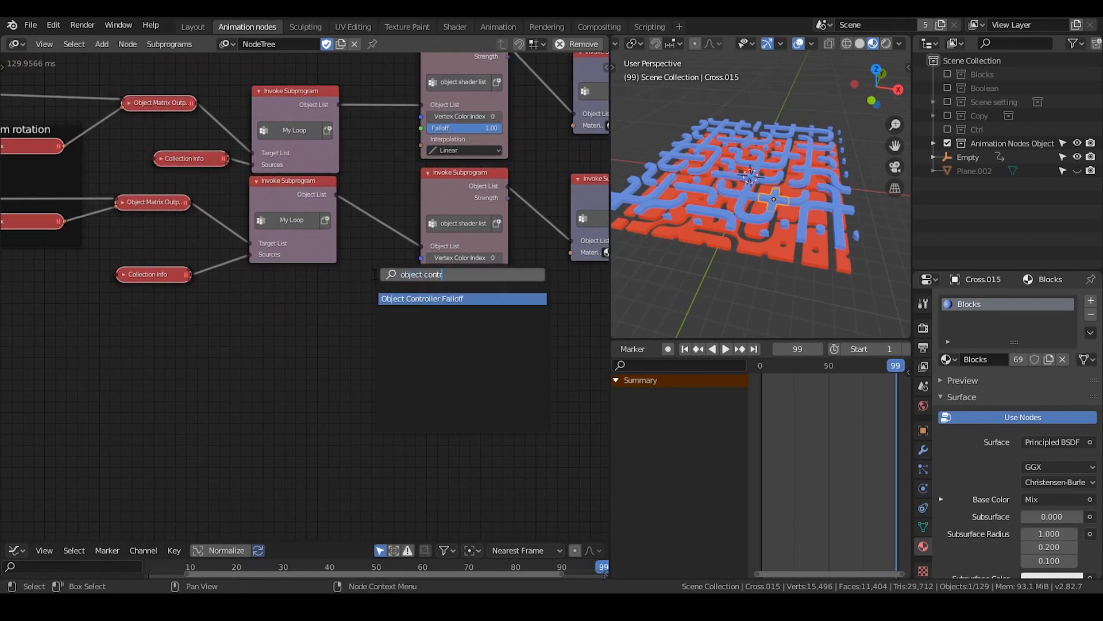
{"action": "type", "text": "ontr"}
{"action": "key", "text": "Return"}
{"action": "left_click", "coordinate": [314, 310]}
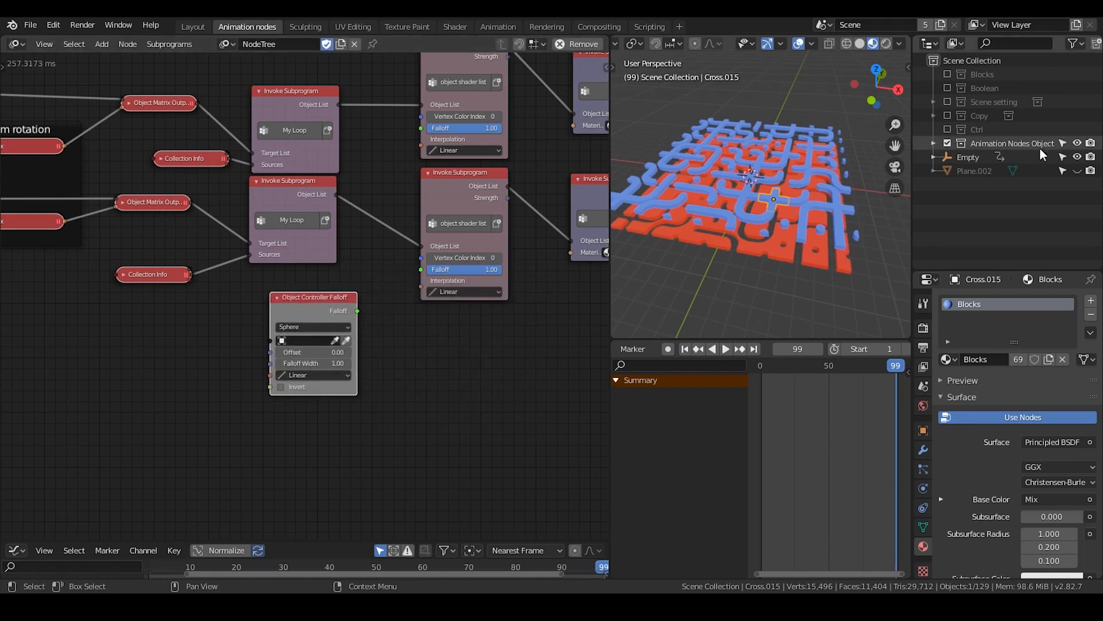
With the Ctrl collection enabled, assign Controller.002 to the Object Controller Falloff and connect its Falloff to both object shader list nodes
{"action": "left_click", "coordinate": [948, 129]}
{"action": "left_click", "coordinate": [990, 162]}
{"action": "key", "text": "KP_Decimal"}
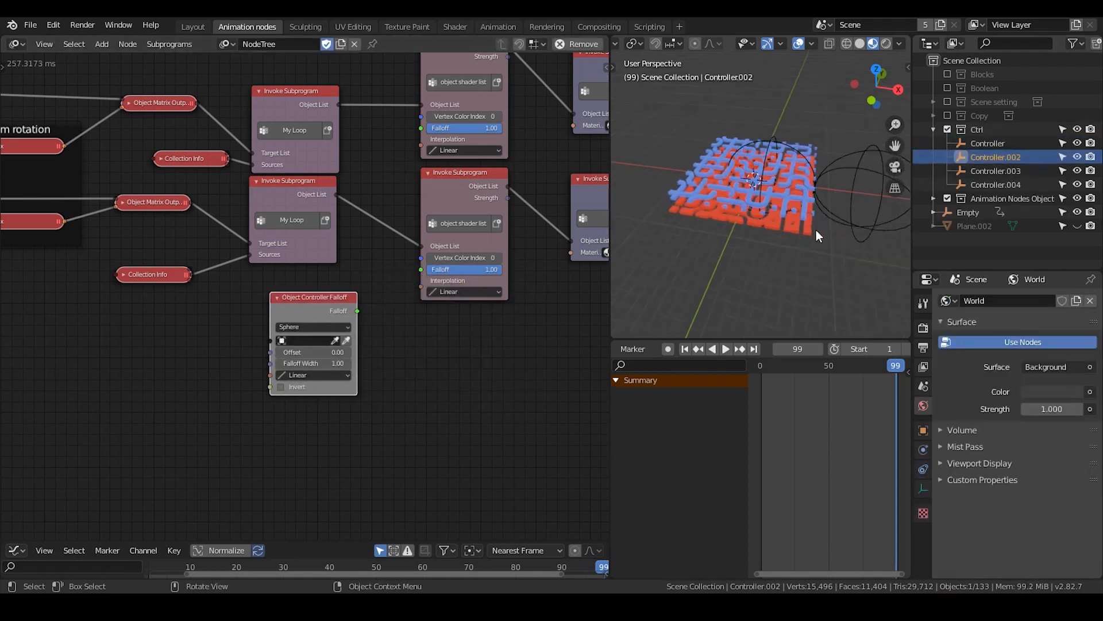
{"action": "scroll", "coordinate": [725, 211], "scroll_direction": "down", "scroll_amount": 5}
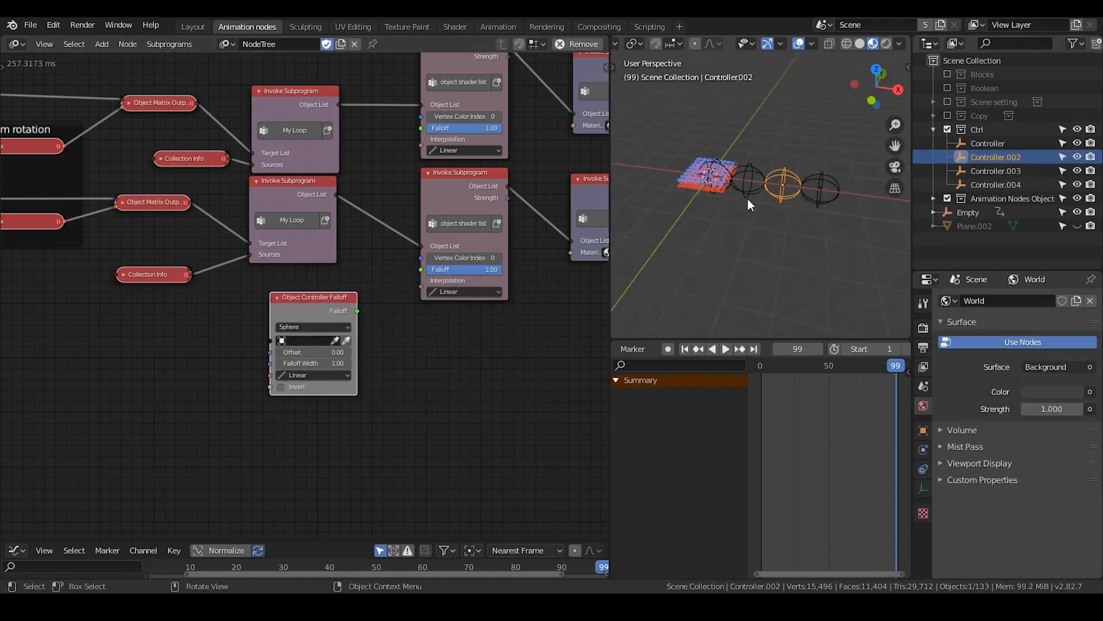
{"action": "left_click", "coordinate": [346, 342]}
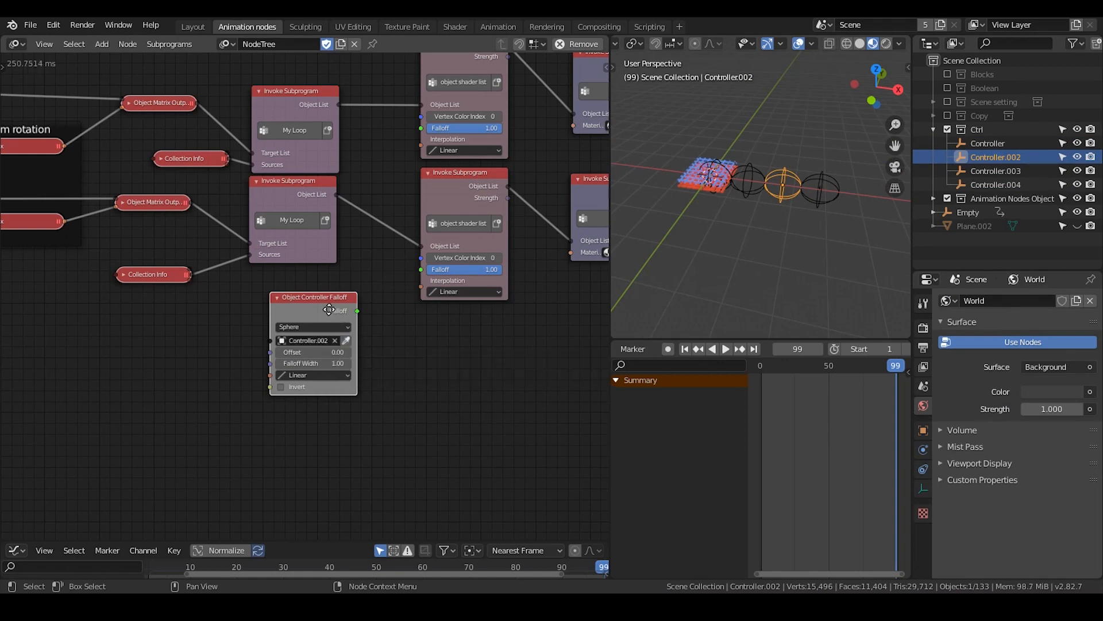
{"action": "left_click_drag", "start_coordinate": [329, 309], "coordinate": [421, 127]}
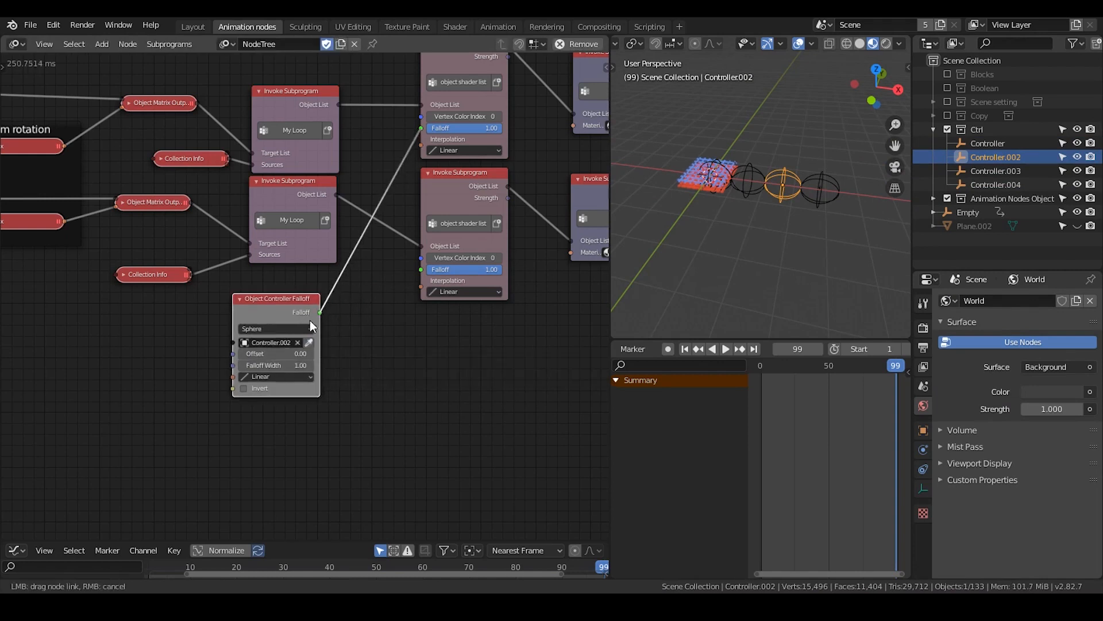
{"action": "left_click_drag", "start_coordinate": [319, 313], "coordinate": [373, 321]}
Scrub and play the animation to examine the falloff-driven color change on the tiles, stopping at frame 45
{"action": "left_click", "coordinate": [832, 367]}
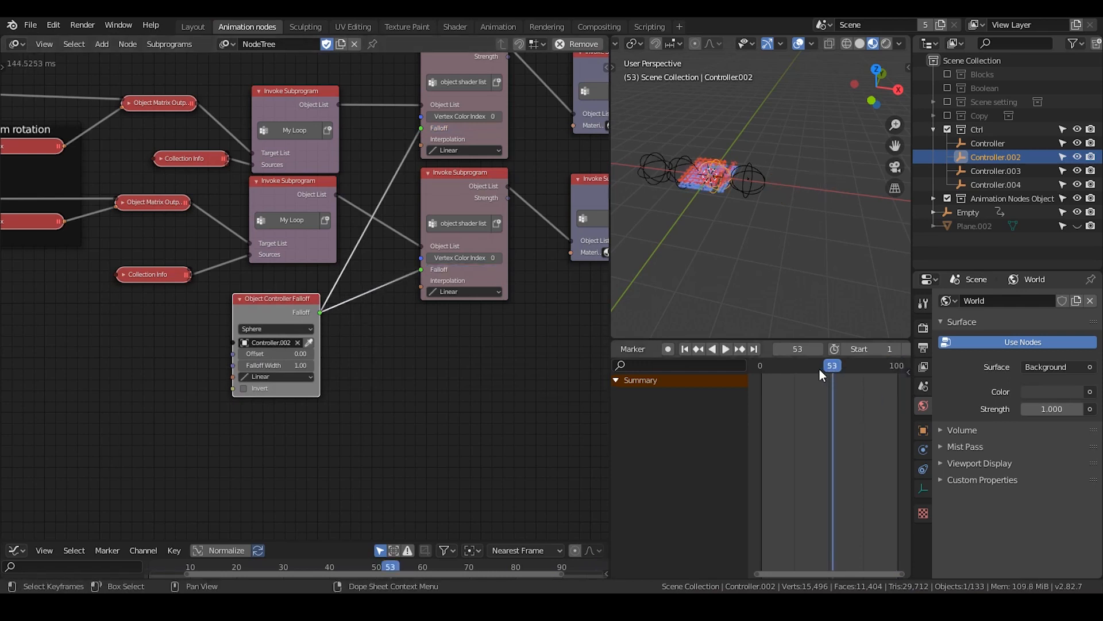
{"action": "scroll", "coordinate": [793, 267], "scroll_direction": "up", "scroll_amount": 4}
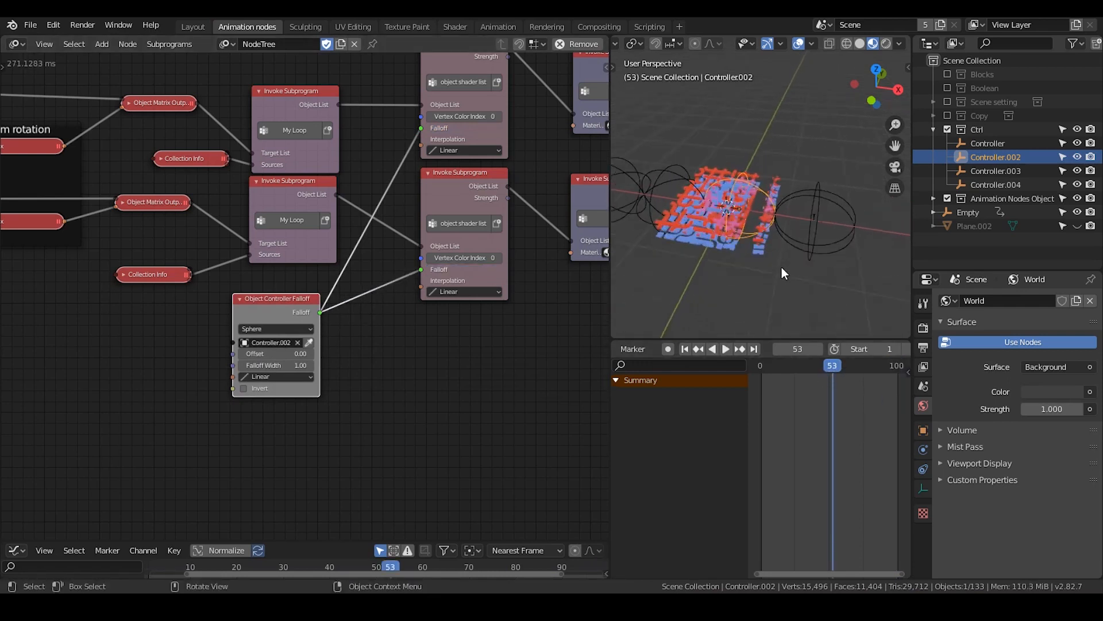
{"action": "scroll", "coordinate": [781, 267], "scroll_direction": "up", "scroll_amount": 4}
{"action": "middle_click_drag", "start_coordinate": [781, 267], "coordinate": [847, 208], "text": "shift"}
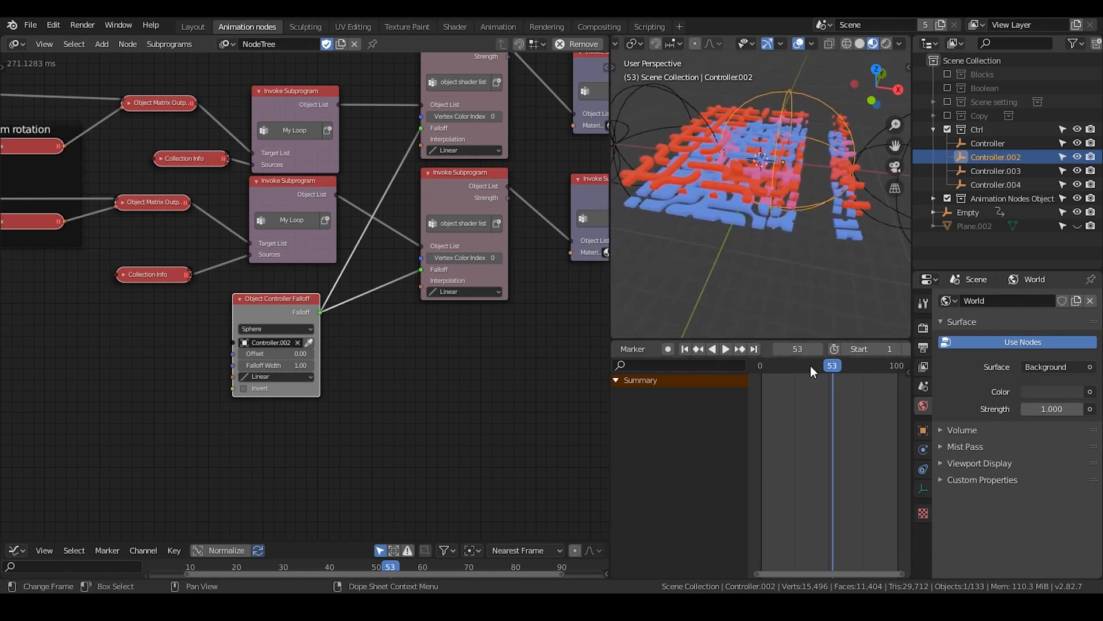
{"action": "left_click", "coordinate": [811, 366]}
{"action": "key", "text": "space"}
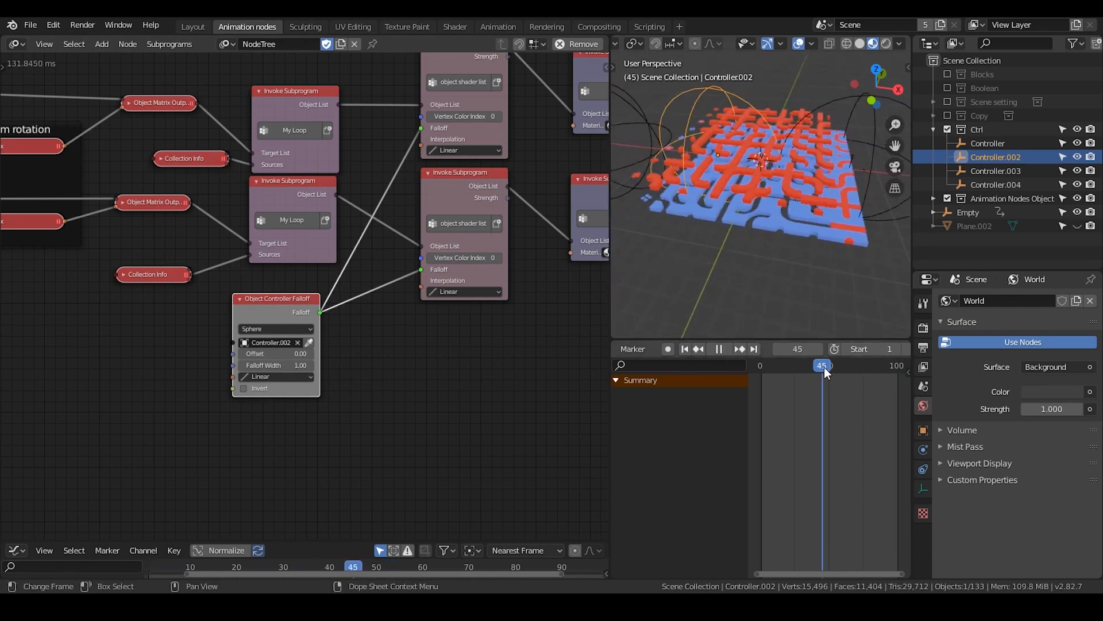
{"action": "key", "text": "space"}
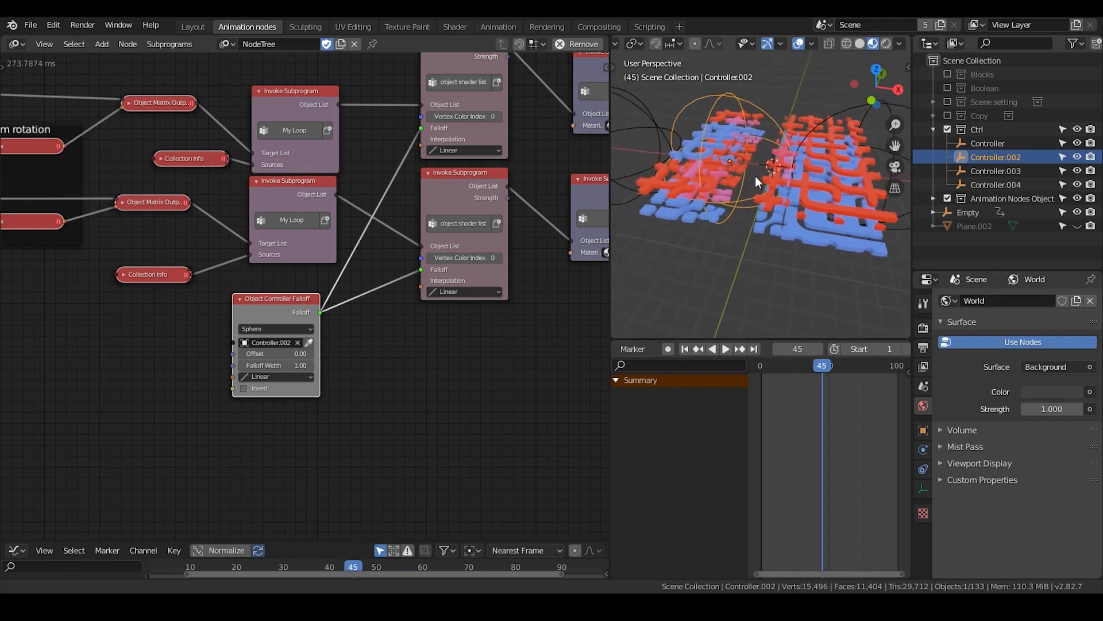
{"action": "middle_click_drag", "start_coordinate": [755, 175], "coordinate": [705, 129]}
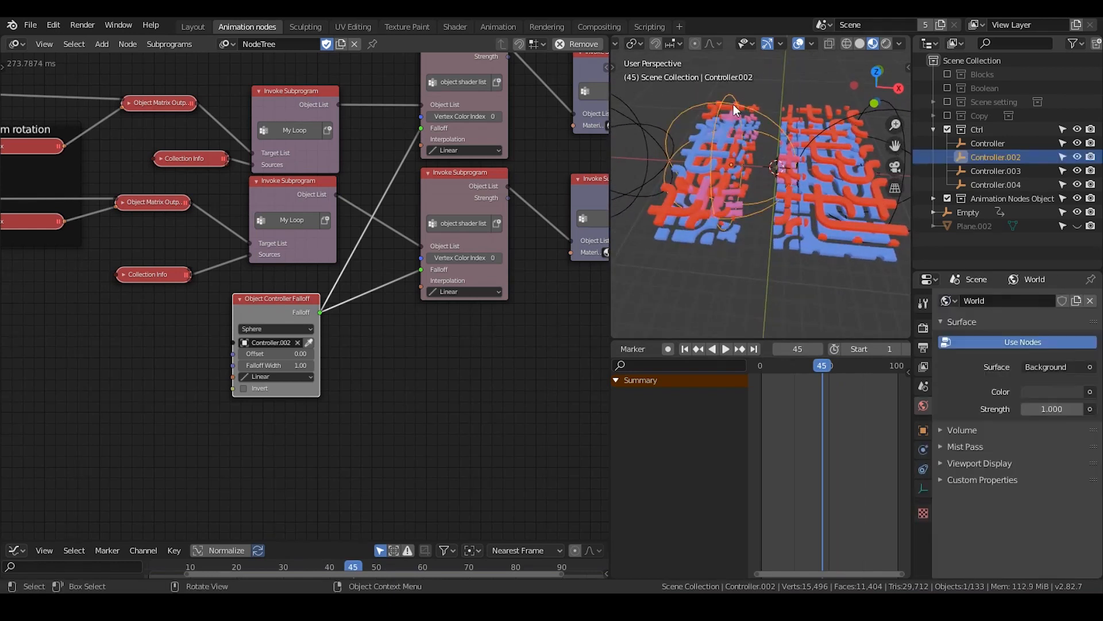
Set the Object Controller Falloff's type to Directional along the X axis and check the color transition across the tiles
{"action": "left_click", "coordinate": [304, 329]}
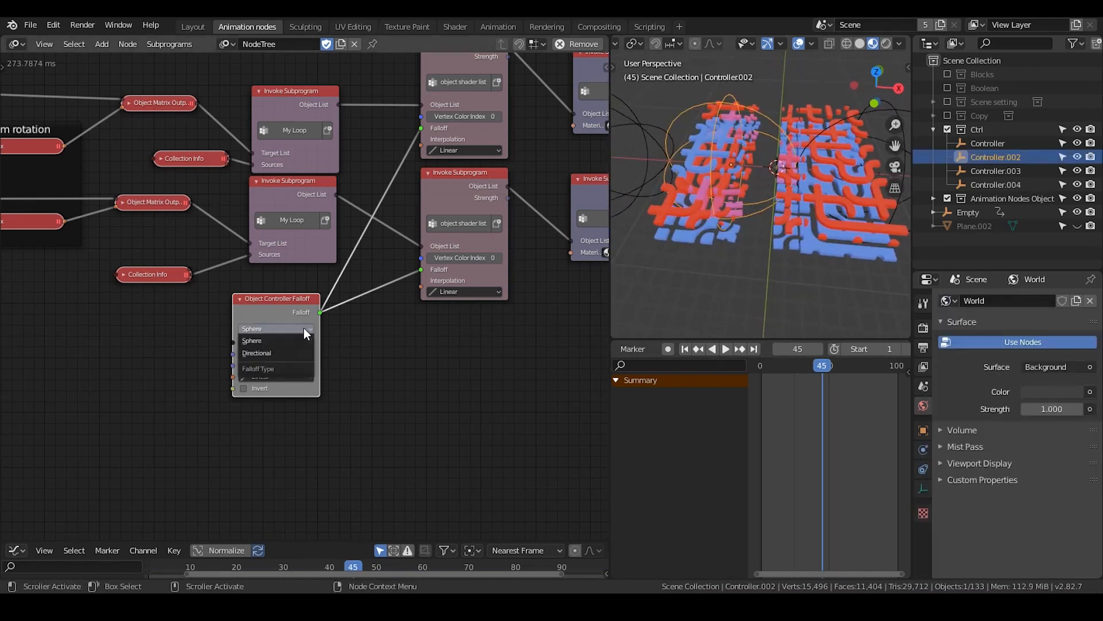
{"action": "left_click", "coordinate": [278, 352]}
{"action": "scroll", "coordinate": [287, 381], "scroll_direction": "up", "scroll_amount": 2}
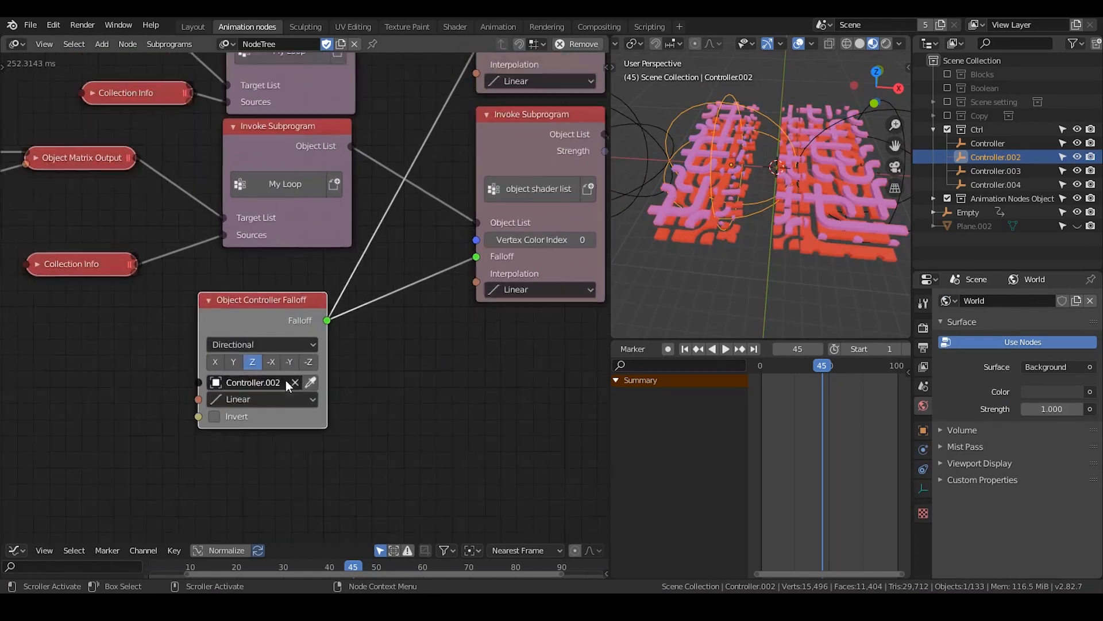
{"action": "scroll", "coordinate": [286, 380], "scroll_direction": "up", "scroll_amount": 1}
{"action": "left_click", "coordinate": [212, 366]}
{"action": "middle_click_drag", "start_coordinate": [789, 210], "coordinate": [756, 217], "text": "shift"}
{"action": "middle_click_drag", "start_coordinate": [756, 217], "coordinate": [776, 197]}
{"action": "middle_click_drag", "start_coordinate": [719, 161], "coordinate": [759, 158], "text": "shift"}
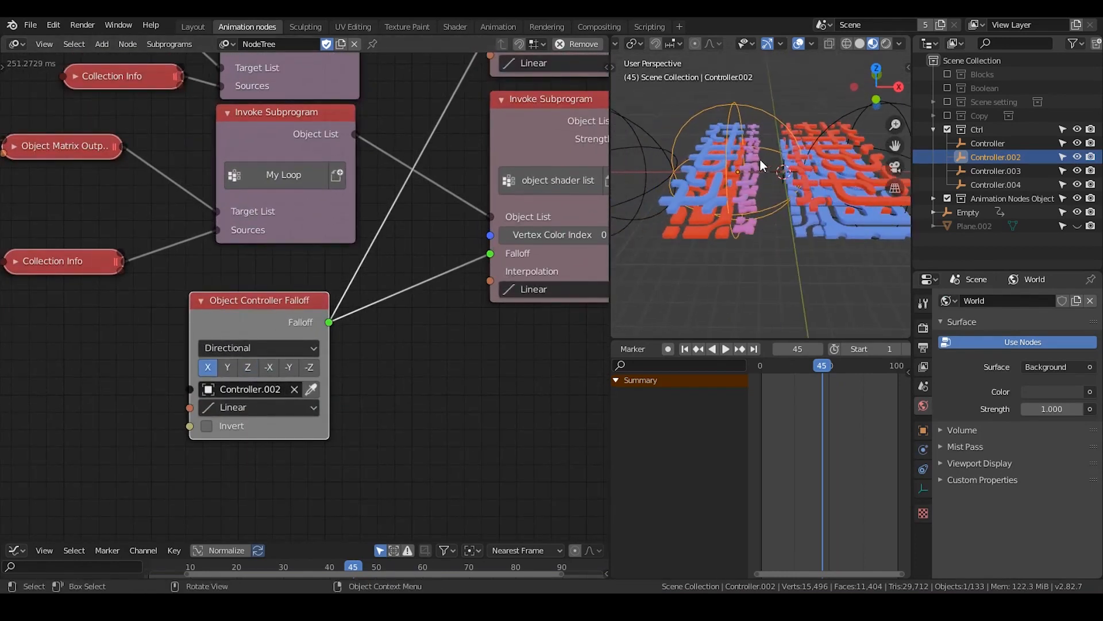
Relabel the second Animate rotation frame, just before the Random rotation frame, as "Animate scale"
{"action": "middle_click_drag", "start_coordinate": [1, 290], "coordinate": [314, 281]}
{"action": "scroll", "coordinate": [314, 280], "scroll_direction": "down", "scroll_amount": 2}
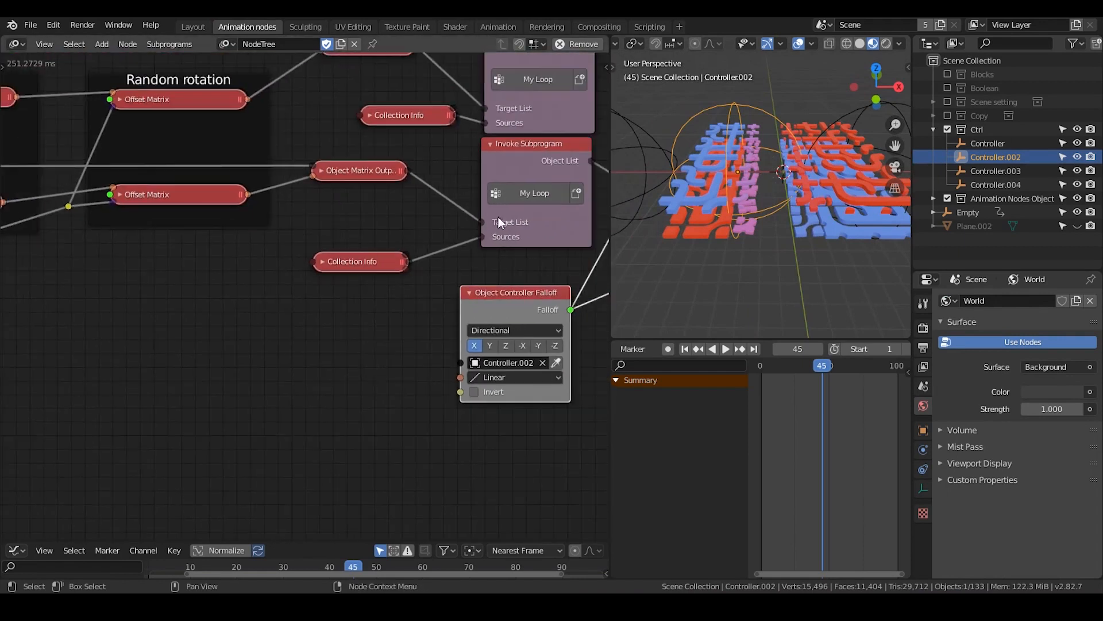
{"action": "middle_click_drag", "start_coordinate": [174, 257], "coordinate": [543, 222]}
{"action": "middle_click_drag", "start_coordinate": [379, 224], "coordinate": [422, 294]}
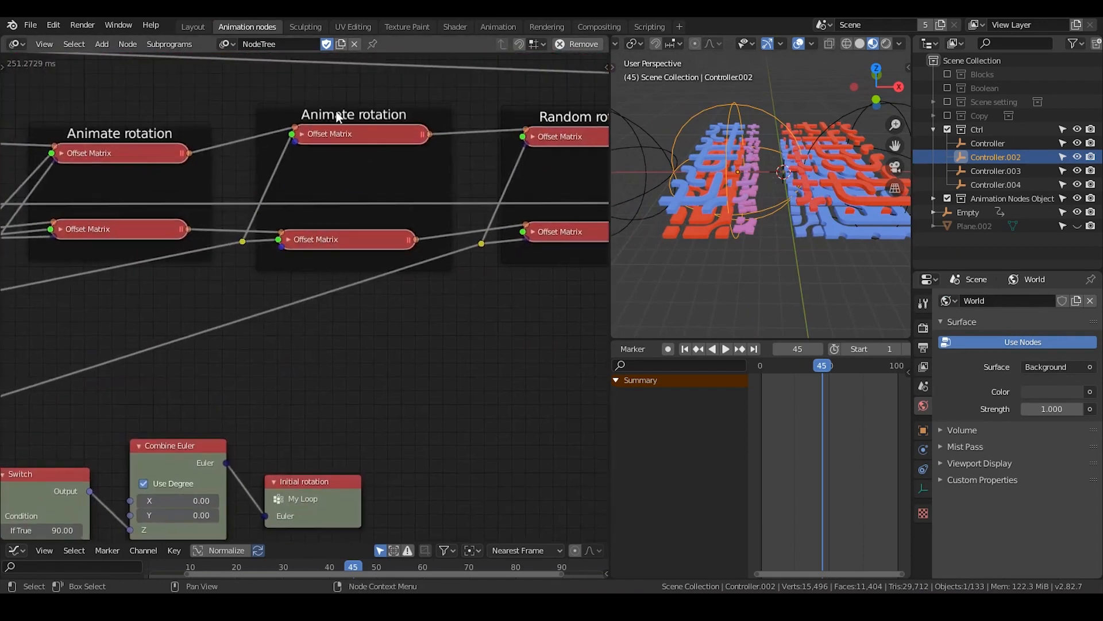
{"action": "left_click", "coordinate": [367, 166]}
{"action": "key", "text": "n"}
{"action": "left_click", "coordinate": [578, 122]}
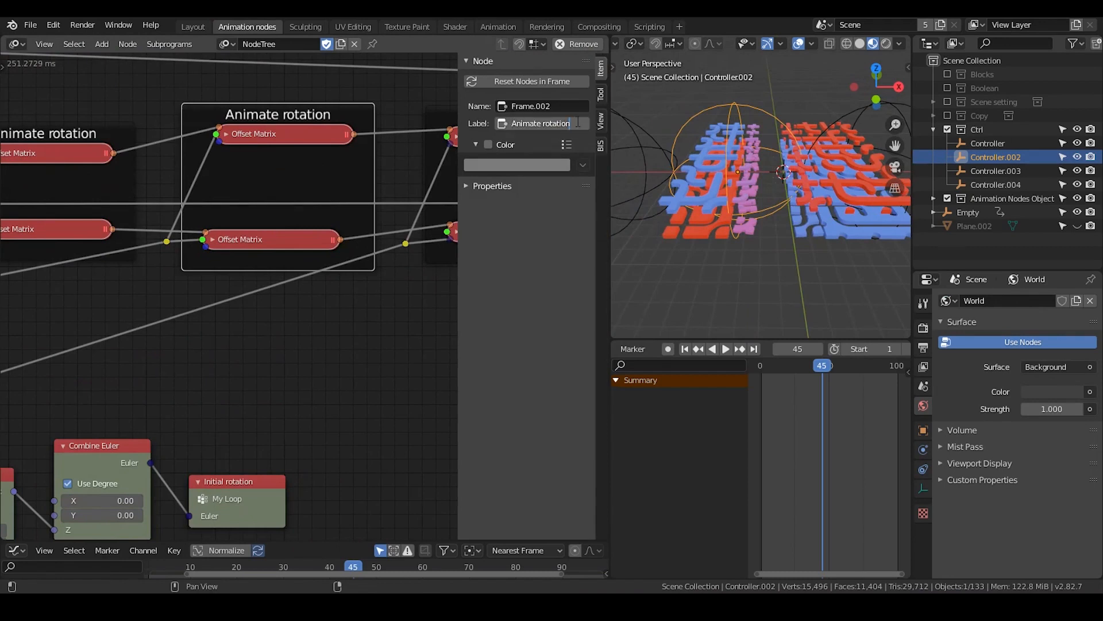
{"action": "key", "text": "BackSpace"}
{"action": "key", "text": "Return"}
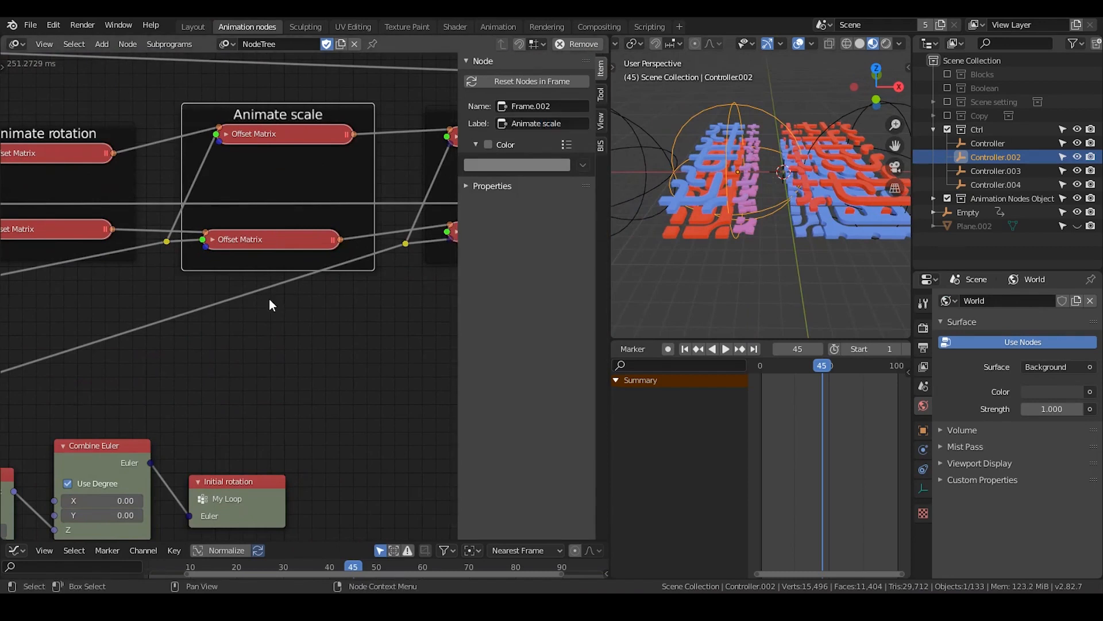
Add a Vector from Value node and connect its Vector to the Scale input of both Offset Matrix nodes in the Animate scale frame
{"action": "key", "text": "ctrl+a"}
{"action": "type", "text": "vector from"}
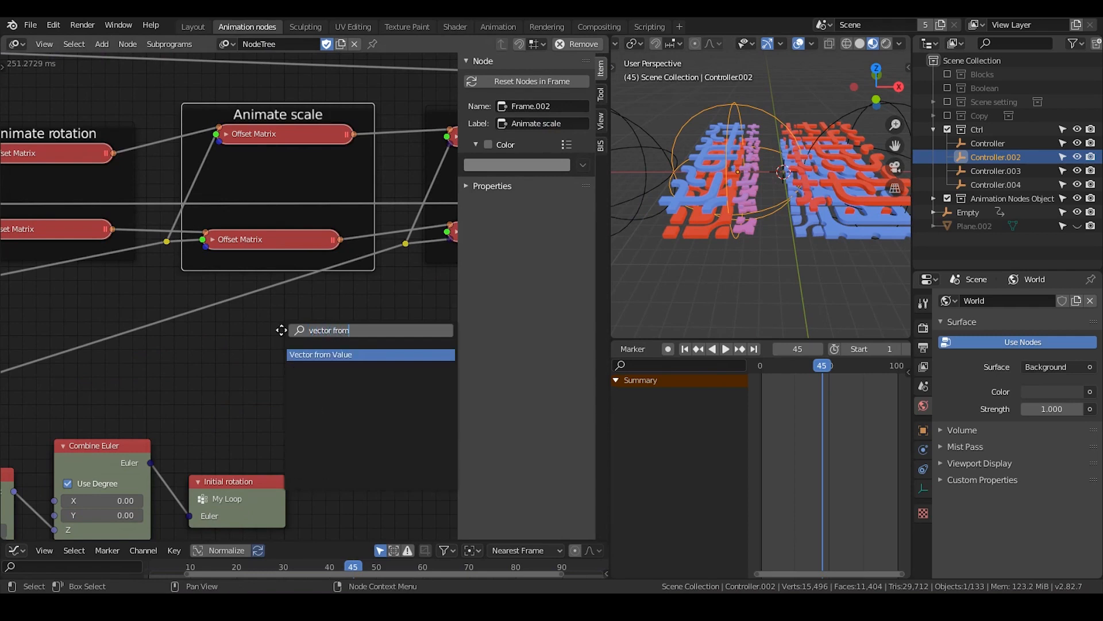
{"action": "key", "text": "Return"}
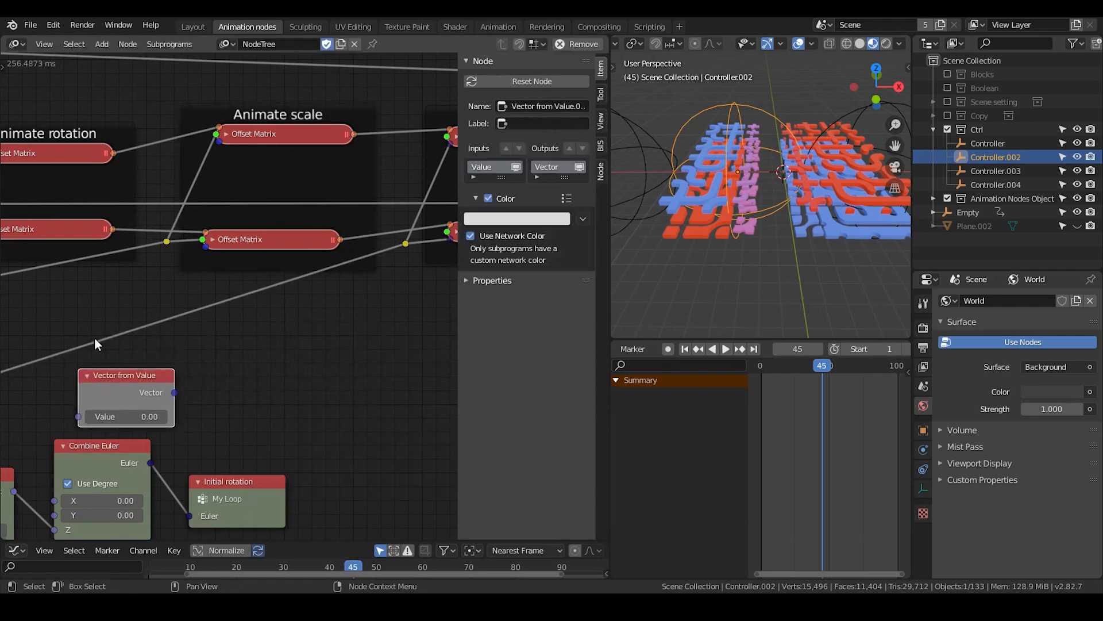
{"action": "left_click", "coordinate": [227, 134]}
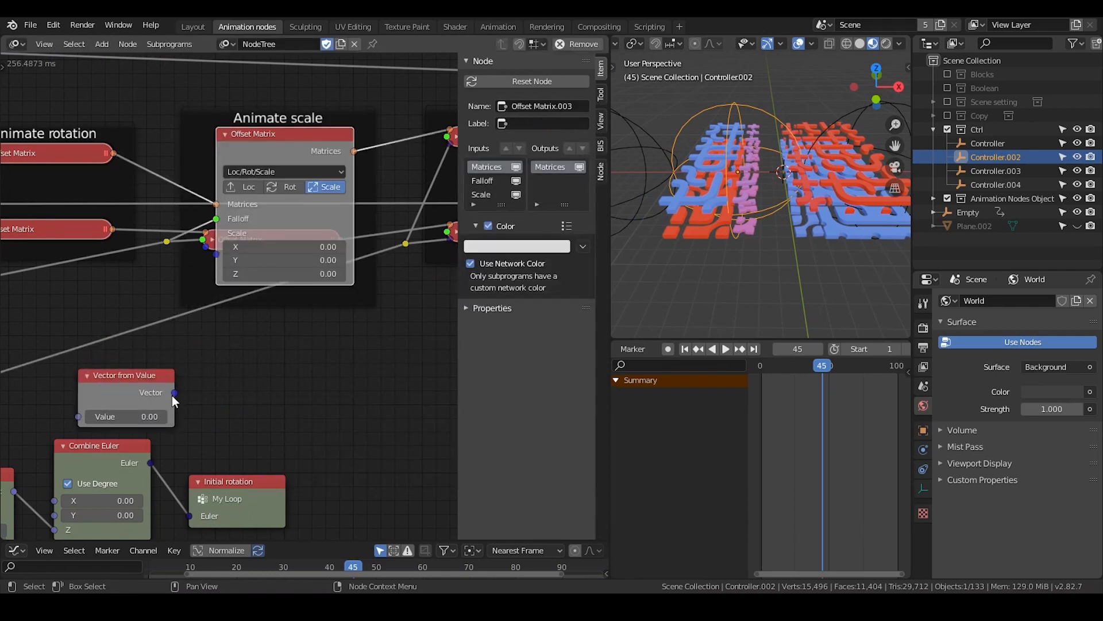
{"action": "left_click_drag", "start_coordinate": [174, 394], "coordinate": [219, 263]}
{"action": "left_click_drag", "start_coordinate": [219, 224], "coordinate": [242, 247]}
{"action": "left_click", "coordinate": [226, 133]}
{"action": "left_click_drag", "start_coordinate": [174, 393], "coordinate": [234, 246]}
Set the new Vector from Value node to 0.50 and check the tile scaling in the viewport
{"action": "left_click_drag", "start_coordinate": [147, 381], "coordinate": [144, 396]}
{"action": "double_click", "coordinate": [132, 417]}
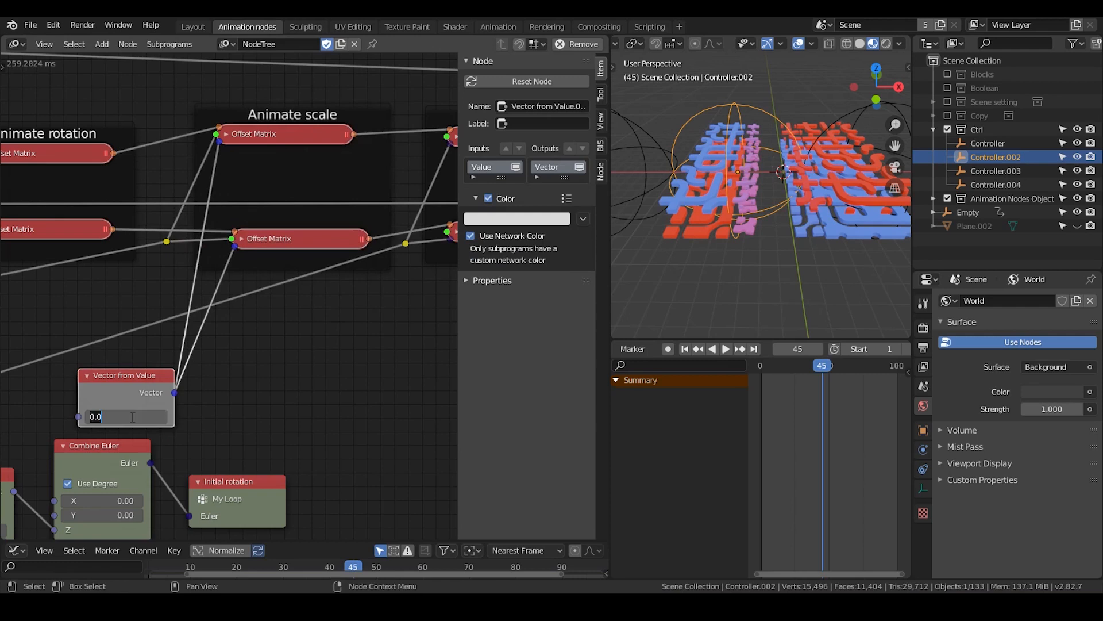
{"action": "key", "text": "Return"}
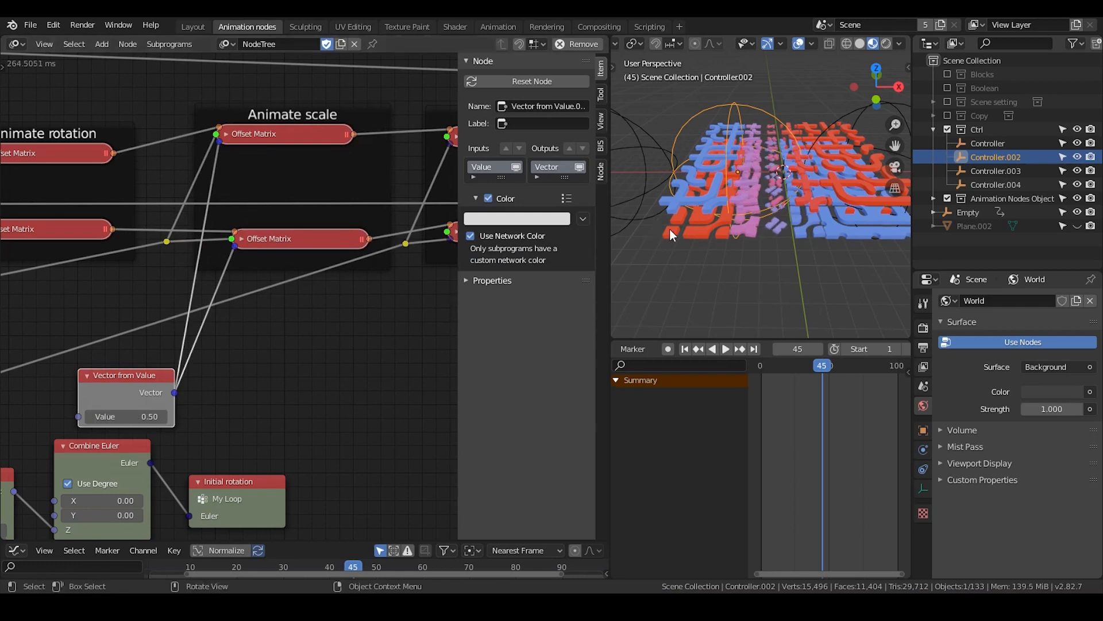
{"action": "middle_click_drag", "start_coordinate": [767, 246], "coordinate": [733, 185]}
{"action": "key", "text": "n"}
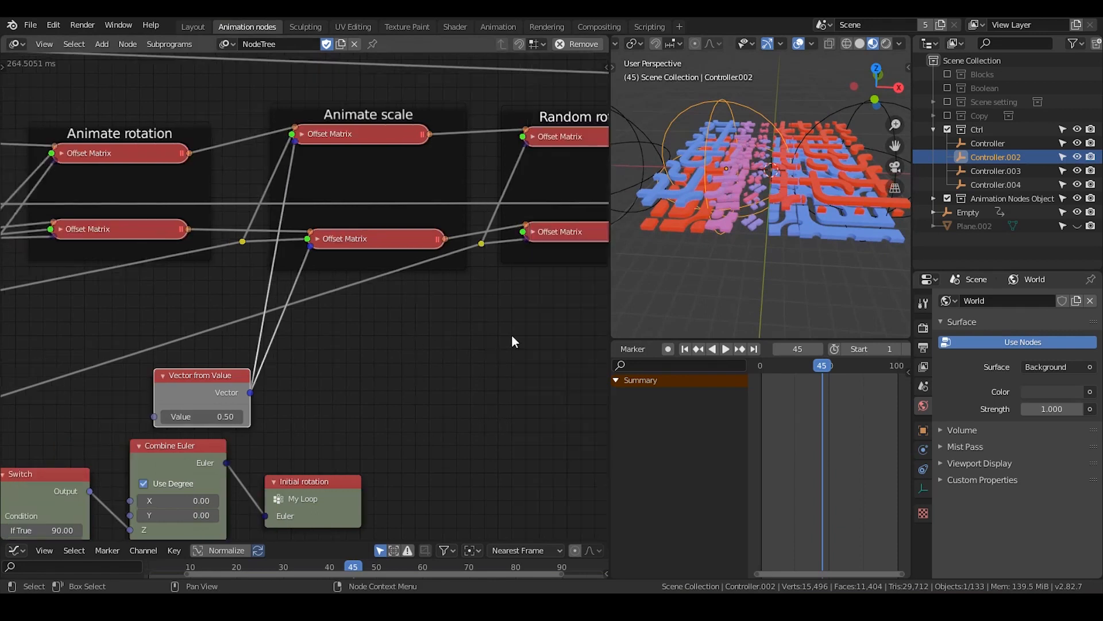
Change the Object Controller Falloff's interpolation to Circular and check the color transition on the tiles
{"action": "middle_click_drag", "start_coordinate": [512, 334], "coordinate": [387, 302]}
{"action": "middle_click_drag", "start_coordinate": [454, 296], "coordinate": [316, 247]}
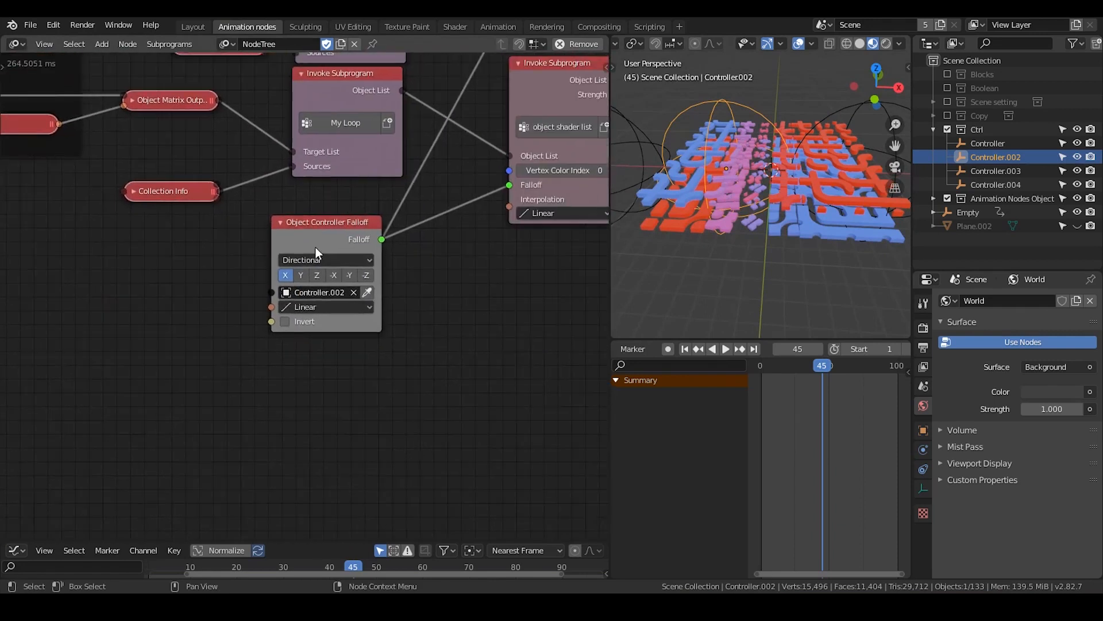
{"action": "left_click", "coordinate": [329, 310]}
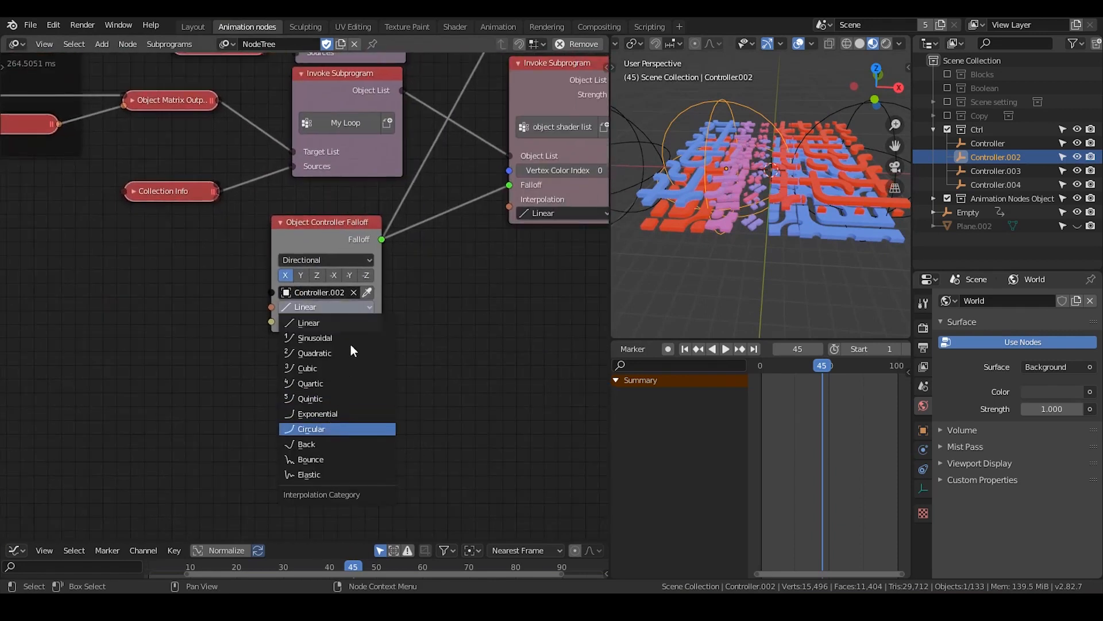
{"action": "left_click", "coordinate": [336, 429]}
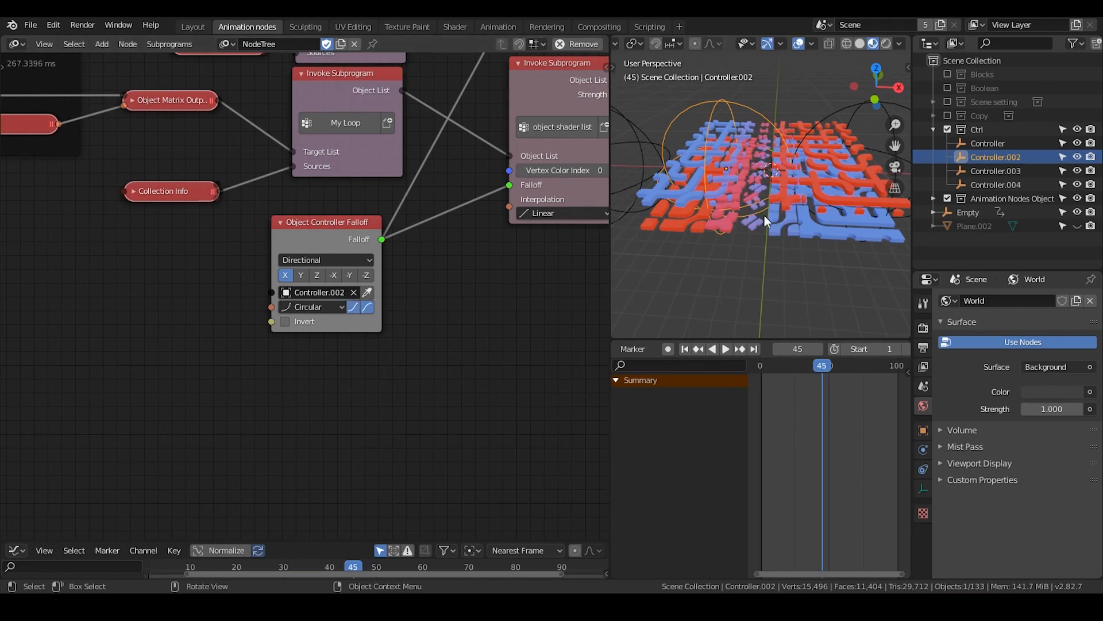
{"action": "mouse_move", "coordinate": [764, 216]}
{"action": "middle_mouse_down"}
{"action": "mouse_move", "coordinate": [769, 202]}
{"action": "mouse_move", "coordinate": [774, 226]}
{"action": "mouse_move", "coordinate": [754, 223]}
{"action": "middle_mouse_up"}
{"action": "middle_click_drag", "start_coordinate": [190, 300], "coordinate": [217, 281]}
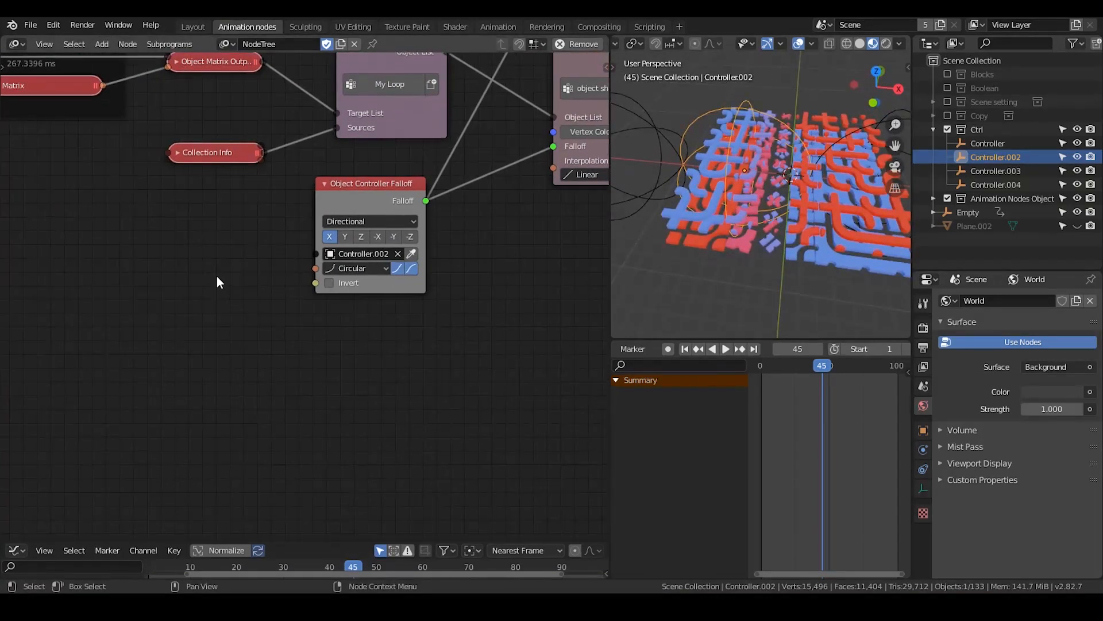
{"action": "left_click", "coordinate": [341, 266]}
{"action": "left_click", "coordinate": [343, 268]}
{"action": "key", "text": "ctrl+a"}
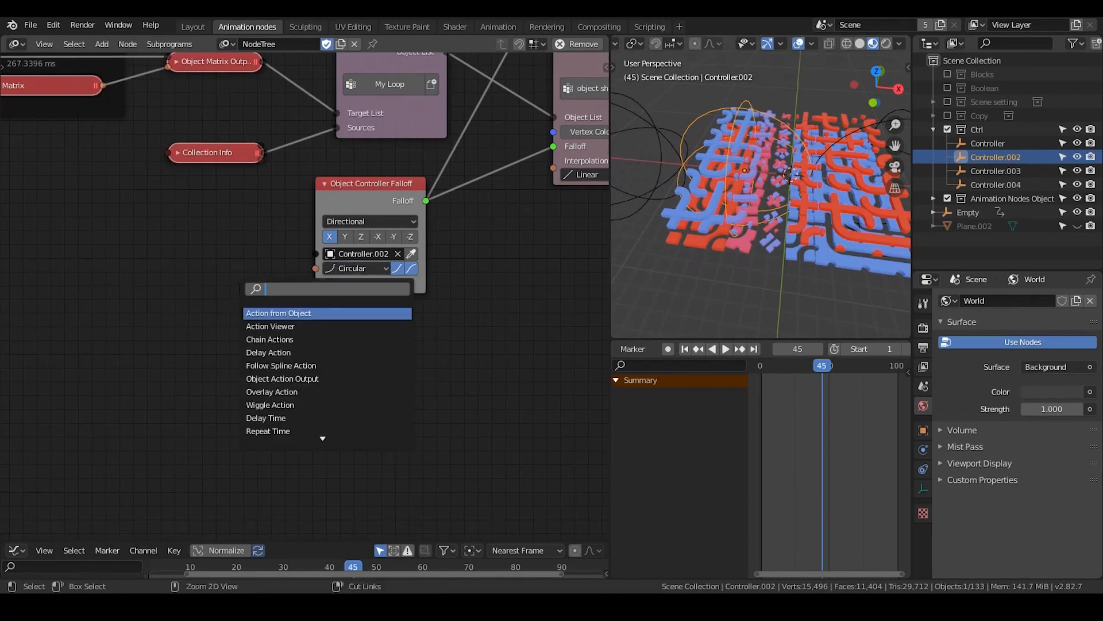
{"action": "type", "text": "curve t"}
{"action": "key", "text": "BackSpace"}
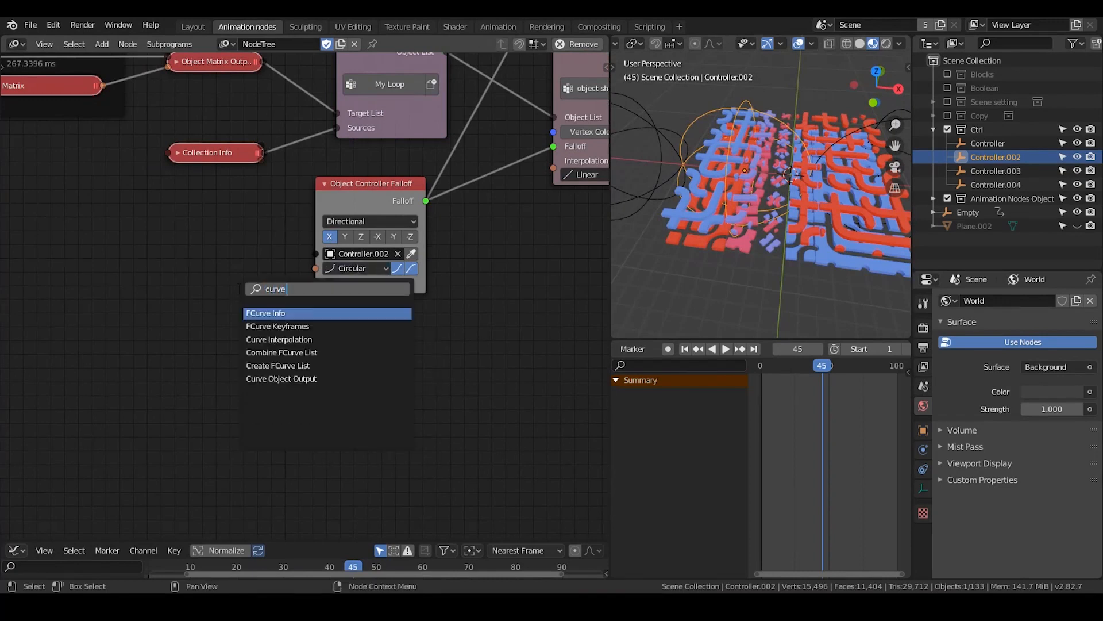
{"action": "type", "text": "inter"}
{"action": "key", "text": "Return"}
{"action": "left_click", "coordinate": [275, 278]}
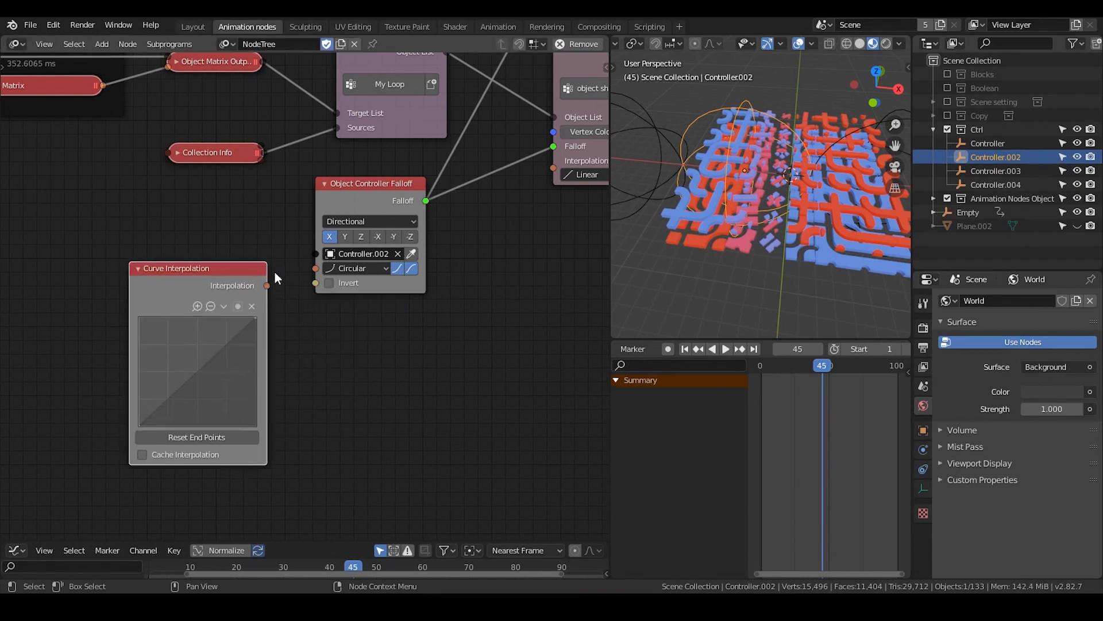
{"action": "key", "text": "x"}
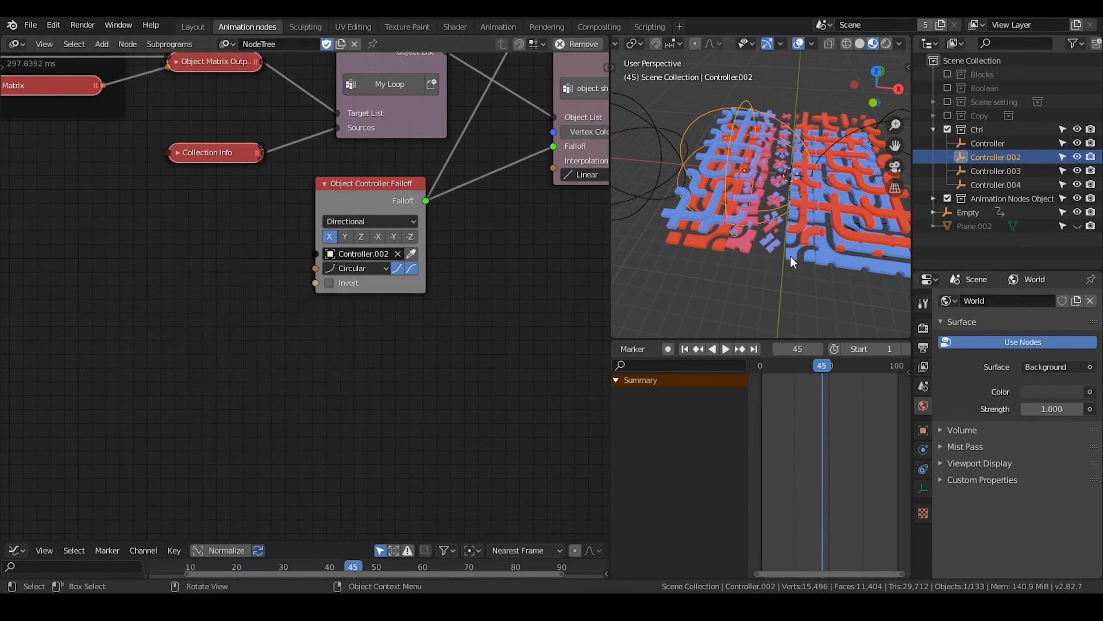
Set the Vector from Value node that scales the controllers' distributed matrices to 5
{"action": "middle_click_drag", "start_coordinate": [790, 257], "coordinate": [795, 222]}
{"action": "middle_click_drag", "start_coordinate": [22, 331], "coordinate": [312, 199]}
{"action": "scroll", "coordinate": [294, 293], "scroll_direction": "down", "scroll_amount": 1}
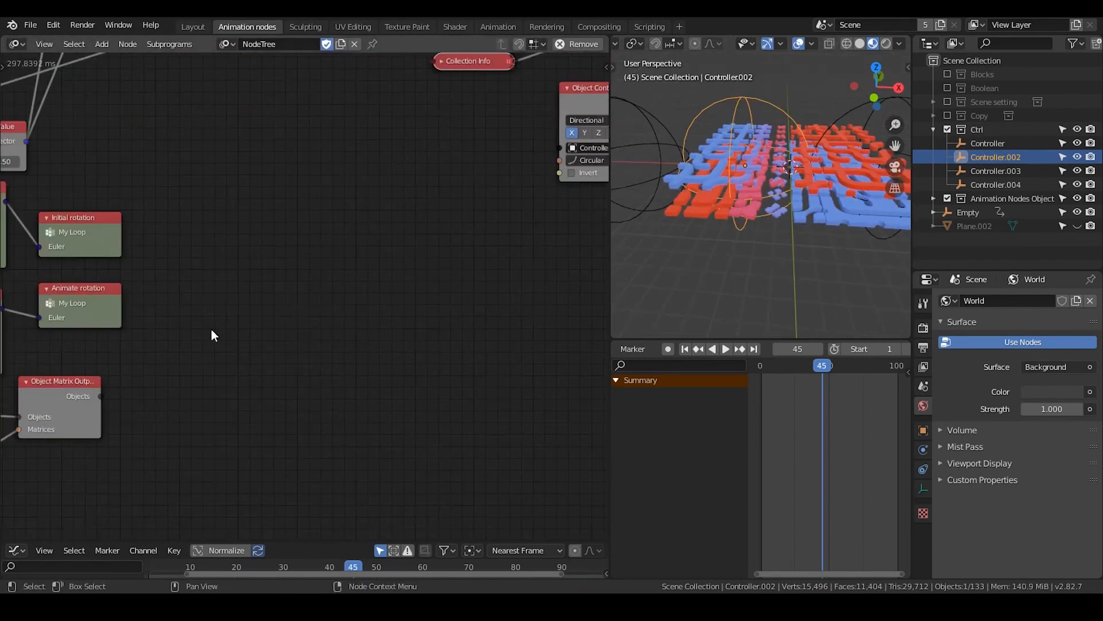
{"action": "middle_click_drag", "start_coordinate": [211, 331], "coordinate": [388, 265]}
{"action": "middle_click_drag", "start_coordinate": [307, 307], "coordinate": [503, 201]}
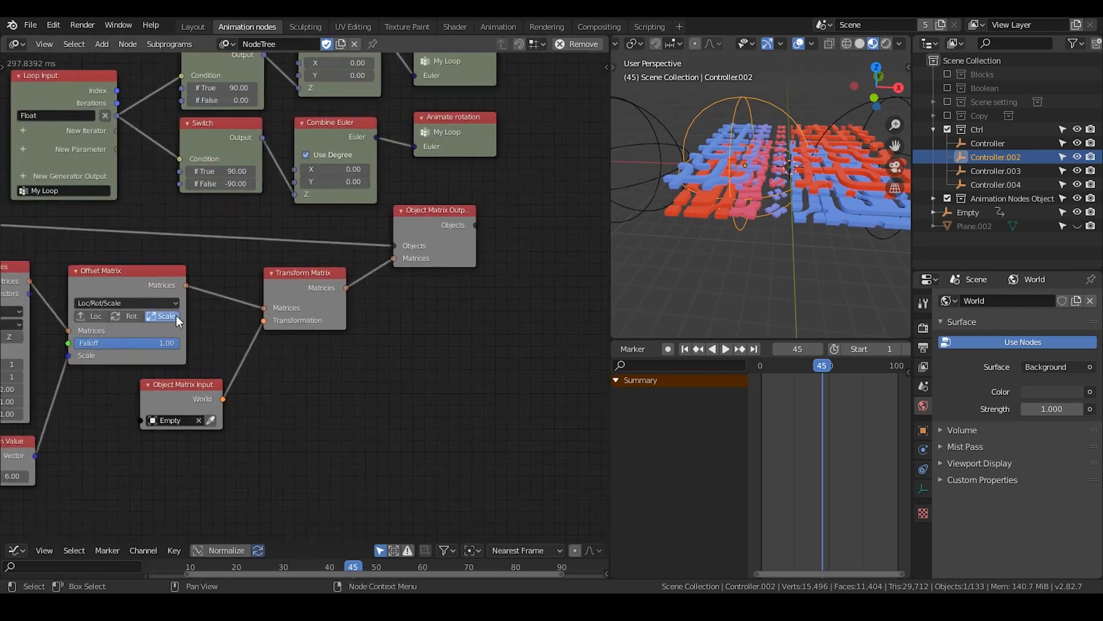
{"action": "middle_click_drag", "start_coordinate": [178, 322], "coordinate": [322, 286]}
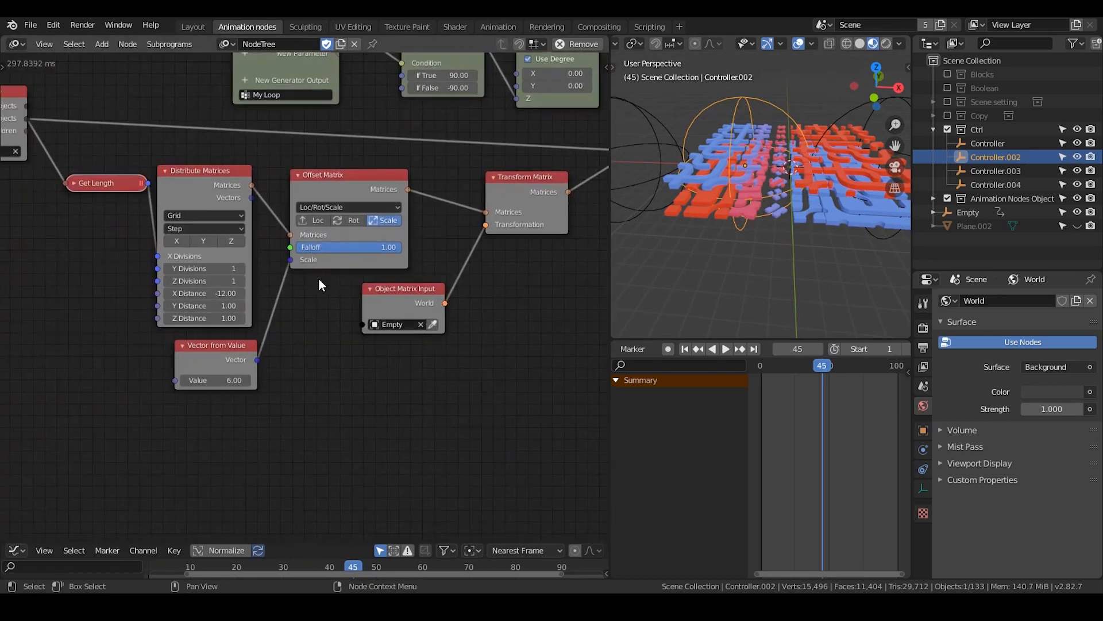
{"action": "left_click", "coordinate": [235, 378]}
{"action": "type", "text": "5"}
{"action": "key", "text": "Return"}
Set the X Distance of the controllers' Distribute Matrices node to -6 and check the controller spacing over the tiles
{"action": "left_click", "coordinate": [216, 294]}
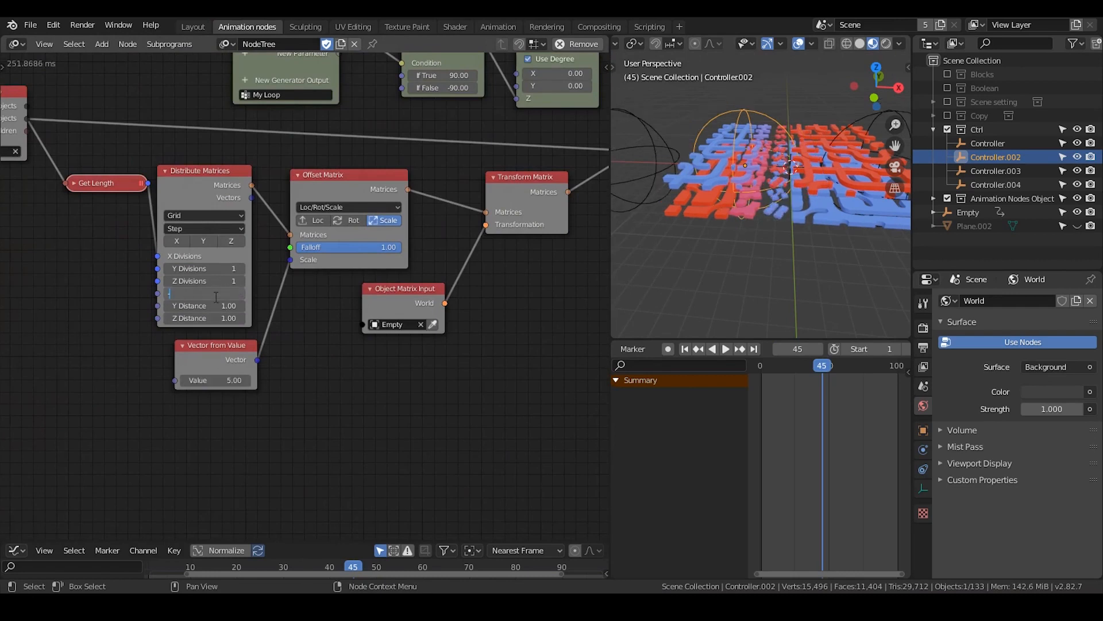
{"action": "type", "text": "-6"}
{"action": "key", "text": "Return"}
{"action": "scroll", "coordinate": [780, 229], "scroll_direction": "up", "scroll_amount": 2}
{"action": "middle_click_drag", "start_coordinate": [780, 229], "coordinate": [780, 190]}
{"action": "scroll", "coordinate": [774, 210], "scroll_direction": "up", "scroll_amount": 3}
{"action": "scroll", "coordinate": [774, 208], "scroll_direction": "down", "scroll_amount": 3}
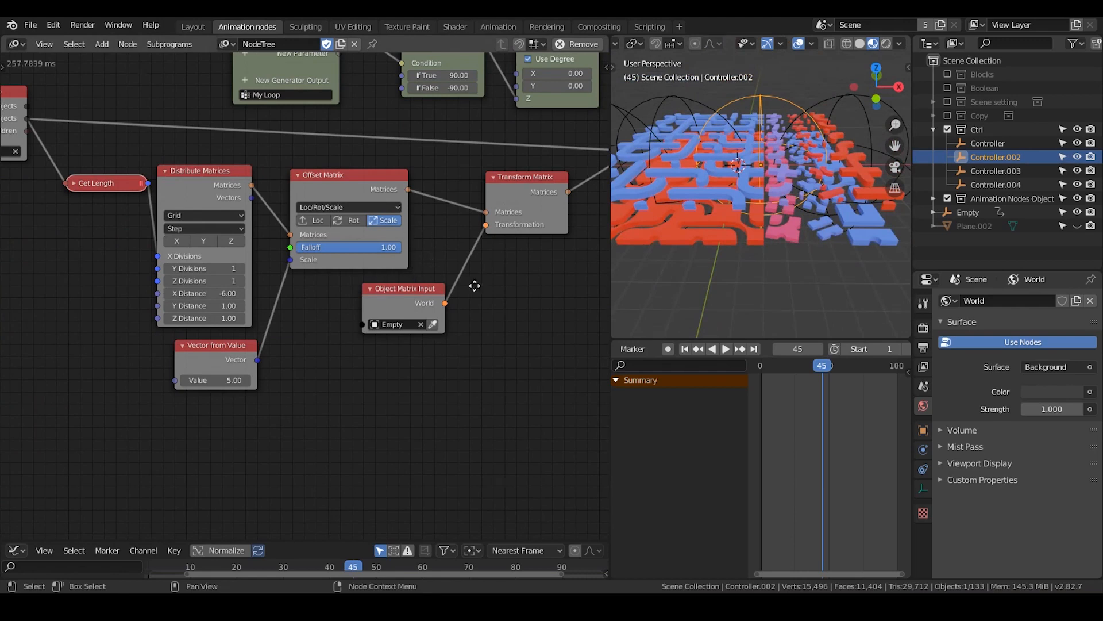
Tidy the controller node chain by repositioning its Object Matrix Output, Transform Matrix and Object Matrix Input nodes
{"action": "middle_click_drag", "start_coordinate": [475, 286], "coordinate": [256, 353]}
{"action": "left_click_drag", "start_coordinate": [465, 207], "coordinate": [481, 209]}
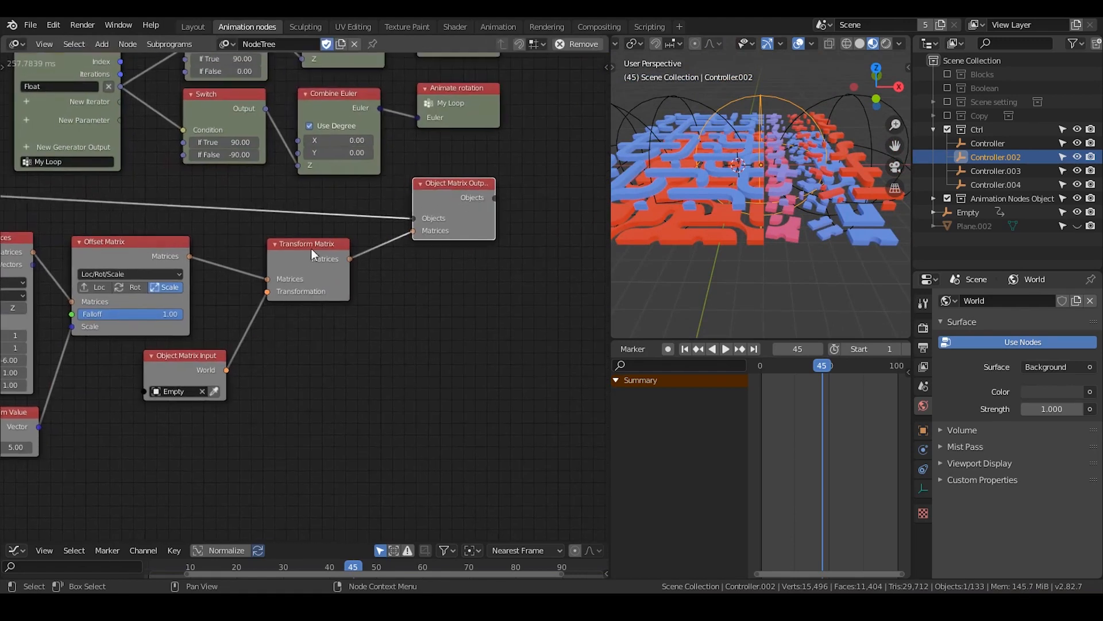
{"action": "middle_click_drag", "start_coordinate": [306, 296], "coordinate": [479, 219]}
{"action": "left_click_drag", "start_coordinate": [502, 187], "coordinate": [486, 198]}
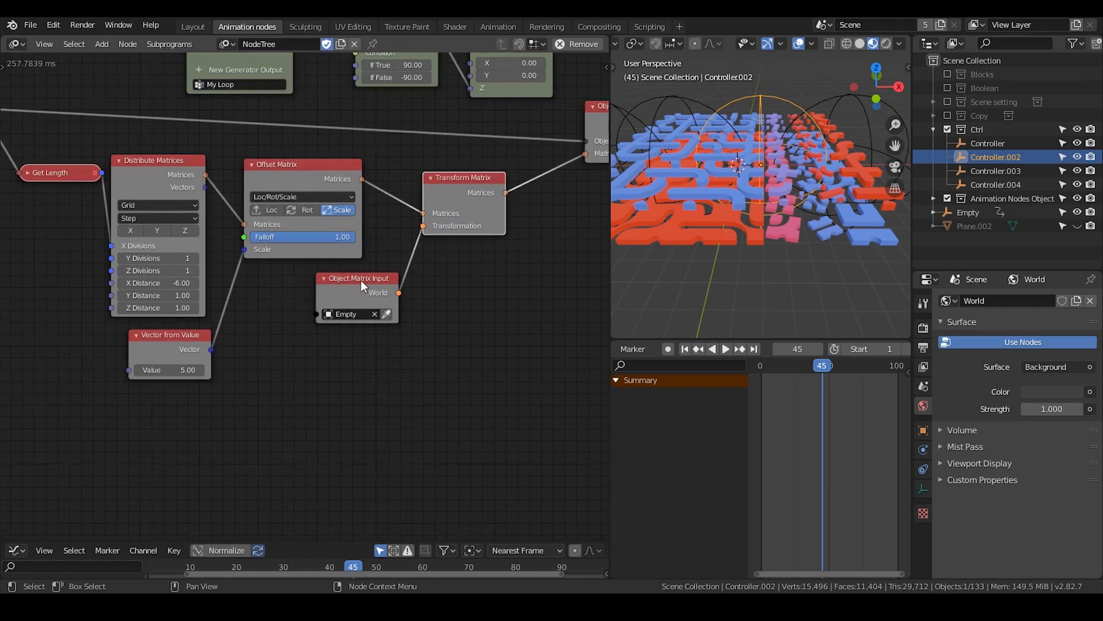
{"action": "left_click_drag", "start_coordinate": [362, 280], "coordinate": [325, 301]}
Add a reroute on the Object Controller Falloff's two links and place it just before the lower object shader list node's Falloff input
{"action": "middle_click_drag", "start_coordinate": [504, 233], "coordinate": [169, 362]}
{"action": "middle_click_drag", "start_coordinate": [343, 286], "coordinate": [68, 453]}
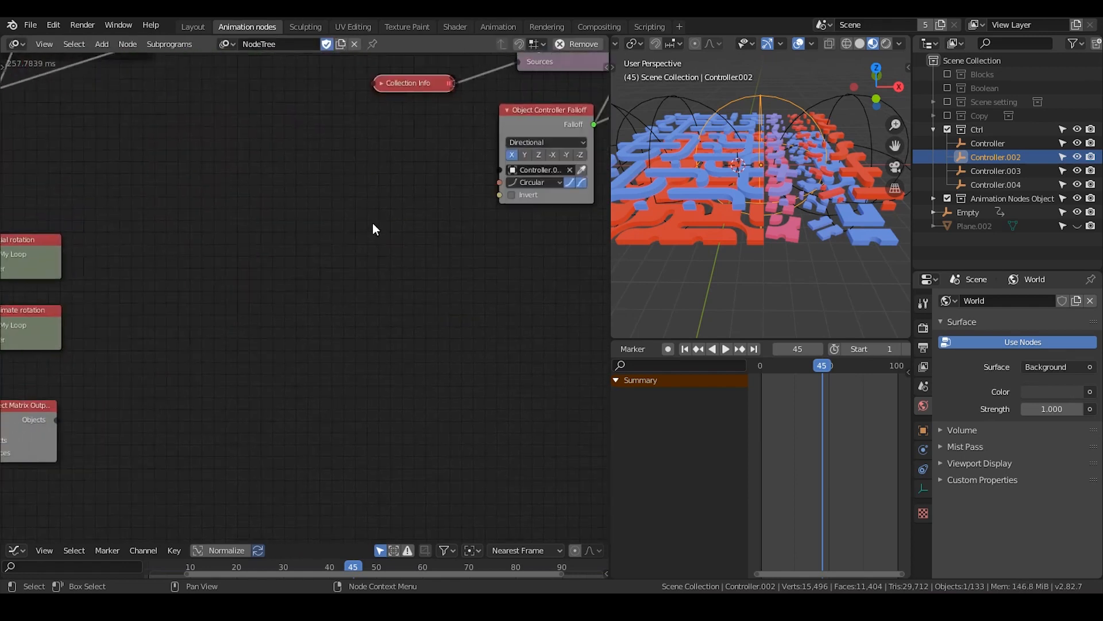
{"action": "middle_click_drag", "start_coordinate": [388, 217], "coordinate": [190, 295]}
{"action": "mouse_move", "coordinate": [770, 212]}
{"action": "middle_mouse_down"}
{"action": "mouse_move", "coordinate": [754, 235]}
{"action": "mouse_move", "coordinate": [770, 219]}
{"action": "mouse_move", "coordinate": [754, 233]}
{"action": "mouse_move", "coordinate": [768, 218]}
{"action": "mouse_move", "coordinate": [754, 219]}
{"action": "mouse_move", "coordinate": [762, 225]}
{"action": "middle_mouse_up"}
{"action": "middle_click_drag", "start_coordinate": [451, 180], "coordinate": [375, 272]}
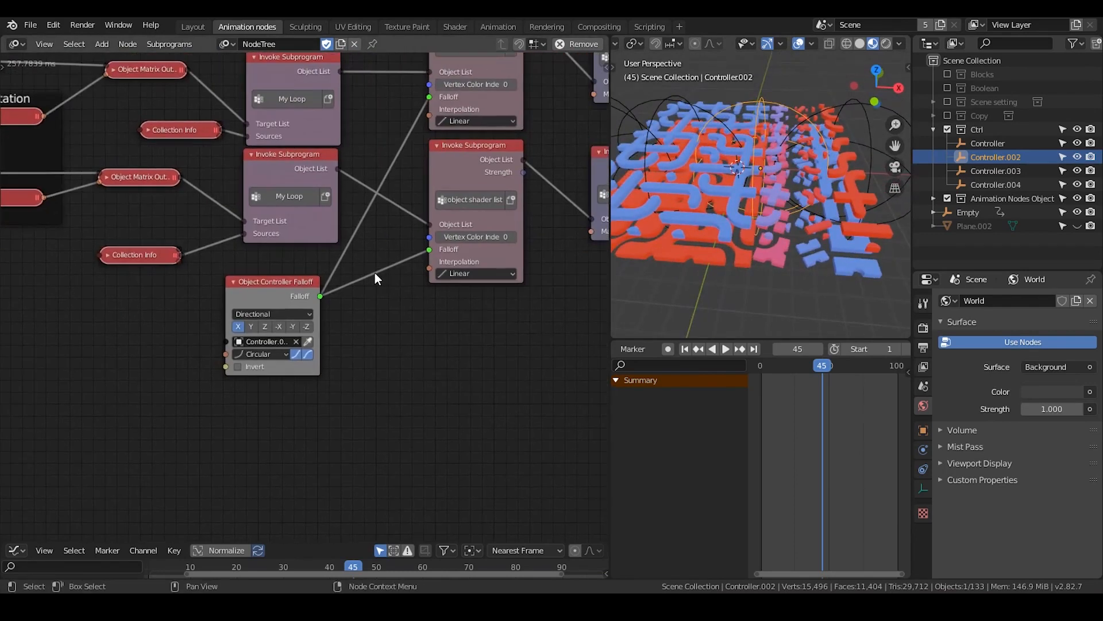
{"action": "right_click_drag", "start_coordinate": [357, 279], "coordinate": [361, 260], "text": "shift"}
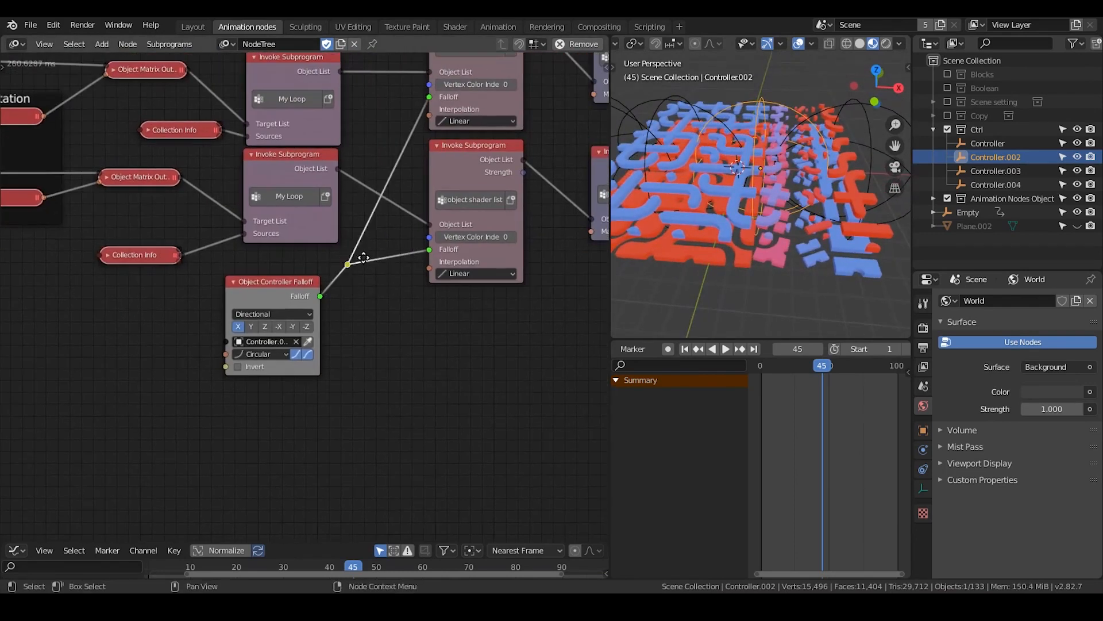
{"action": "key", "text": "g"}
{"action": "left_click", "coordinate": [410, 237]}
{"action": "middle_click_drag", "start_coordinate": [762, 230], "coordinate": [805, 150], "text": "shift"}
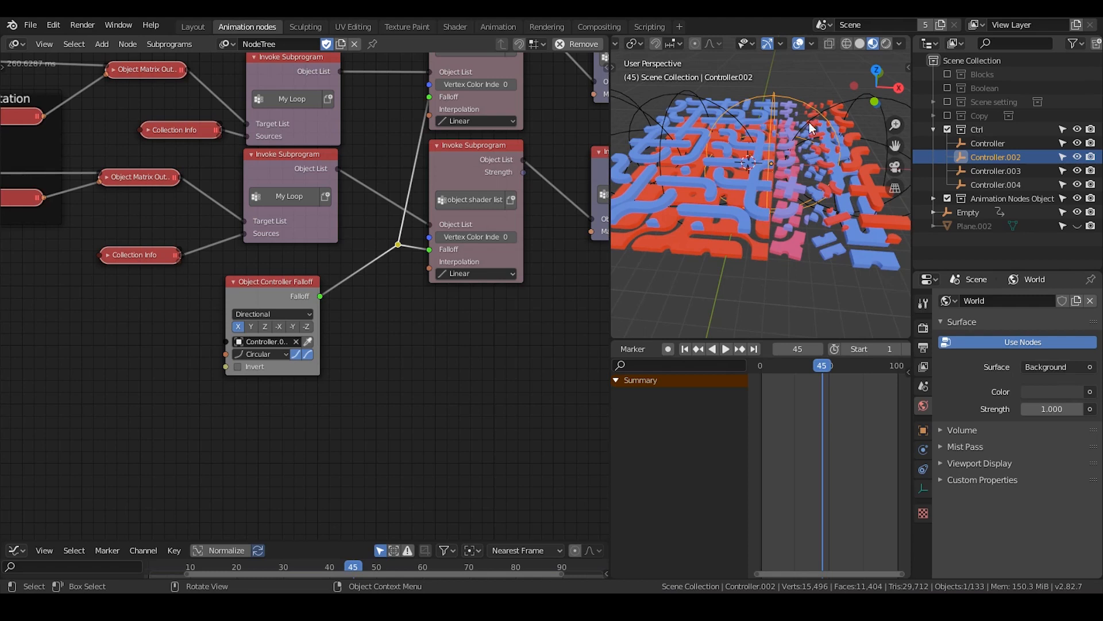
{"action": "left_click", "coordinate": [739, 145]}
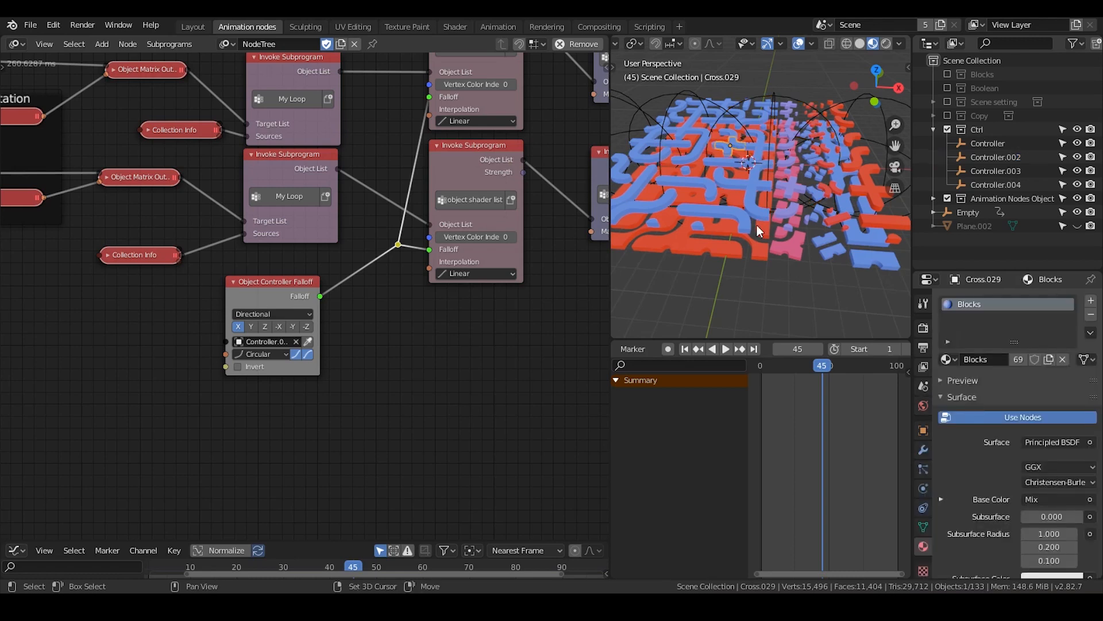
{"action": "middle_click_drag", "start_coordinate": [756, 223], "coordinate": [731, 195]}
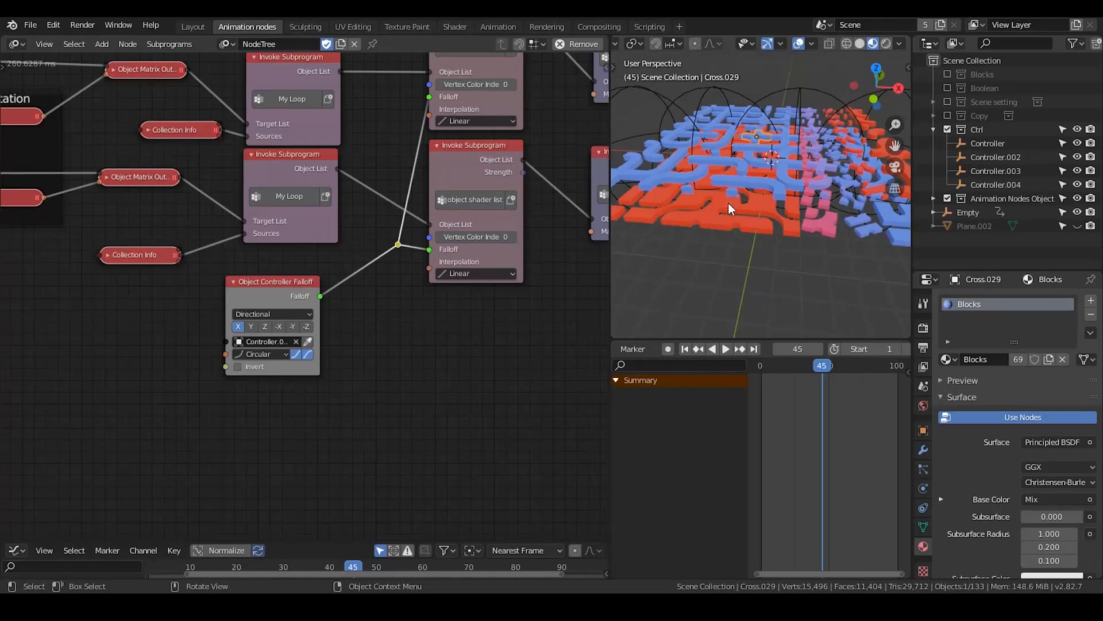
{"action": "left_click", "coordinate": [729, 186]}
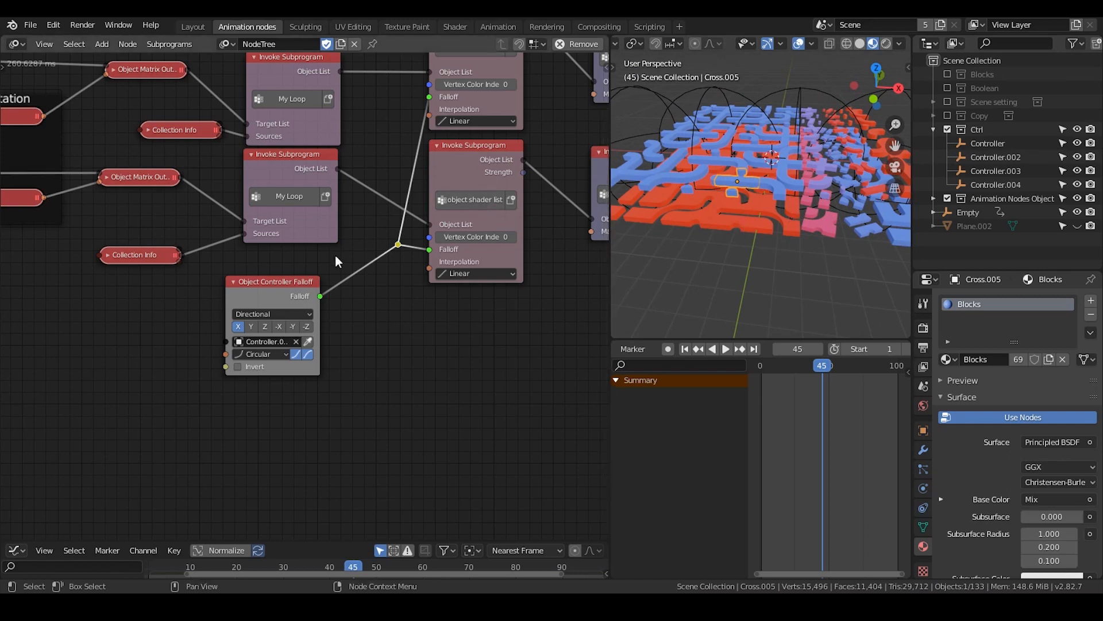
Remove the leftover Object Material Output node overlapping the Blocks Object Material subprogram node
{"action": "scroll", "coordinate": [170, 353], "scroll_direction": "down", "scroll_amount": 5}
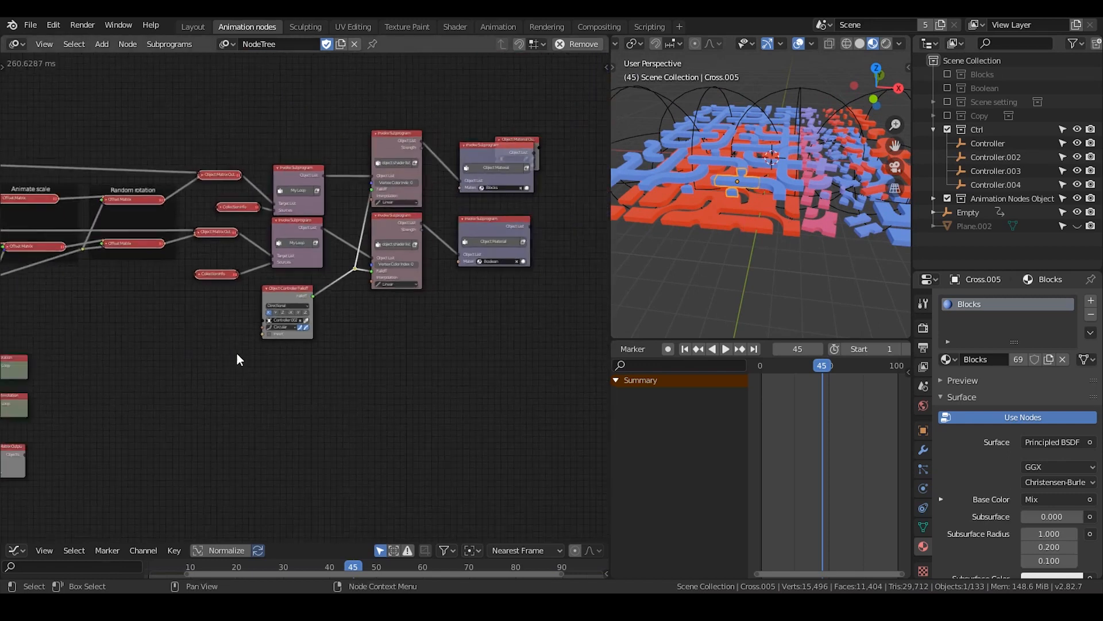
{"action": "left_click_drag", "start_coordinate": [432, 152], "coordinate": [433, 167]}
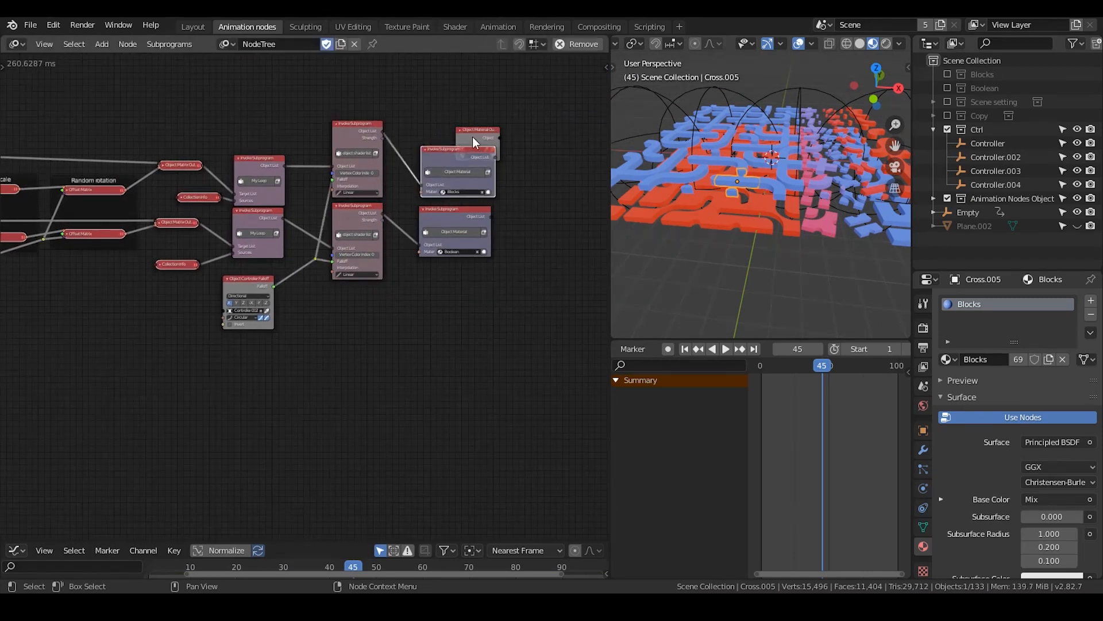
{"action": "left_click_drag", "start_coordinate": [472, 136], "coordinate": [528, 133]}
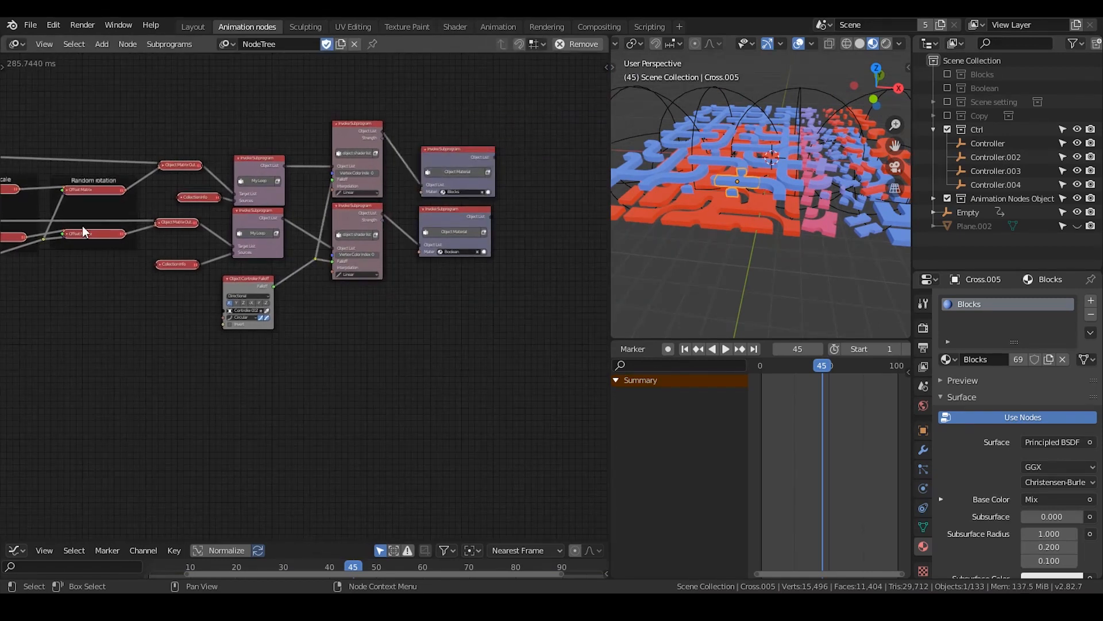
Shift the Object Matrix Output, Collection Info, subprogram and falloff nodes away from the Random rotation frame to open a gap after it
{"action": "middle_click_drag", "start_coordinate": [82, 226], "coordinate": [369, 236]}
{"action": "scroll", "coordinate": [296, 253], "scroll_direction": "up", "scroll_amount": 2}
{"action": "scroll", "coordinate": [296, 253], "scroll_direction": "down", "scroll_amount": 4}
{"action": "middle_click_drag", "start_coordinate": [390, 297], "coordinate": [167, 291]}
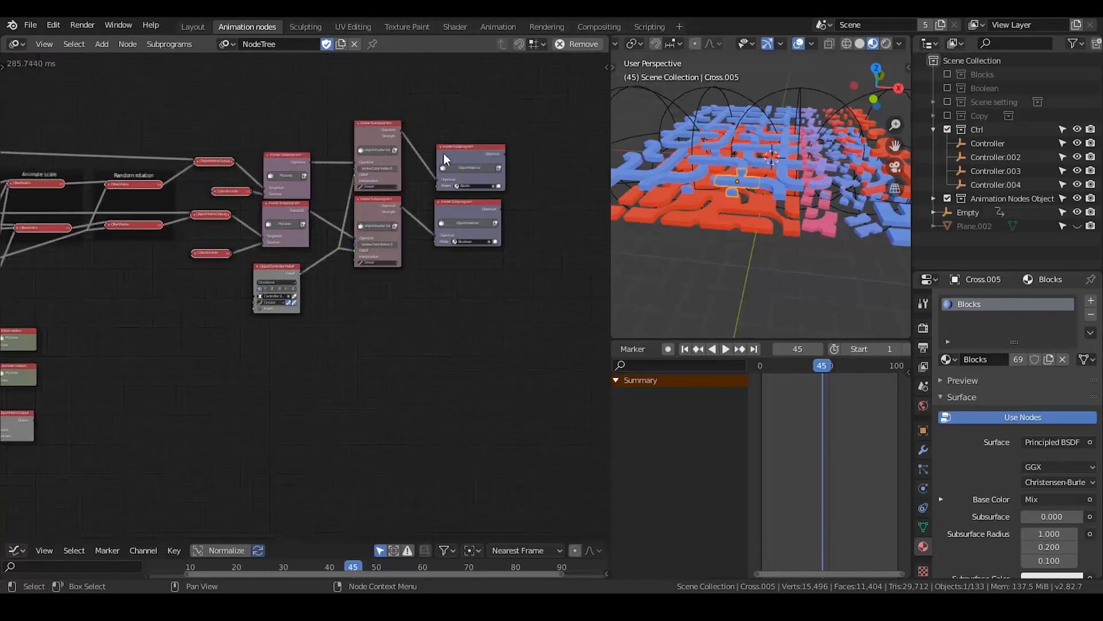
{"action": "left_click_drag", "start_coordinate": [510, 105], "coordinate": [213, 359]}
{"action": "key", "text": "g"}
{"action": "left_click", "coordinate": [352, 337]}
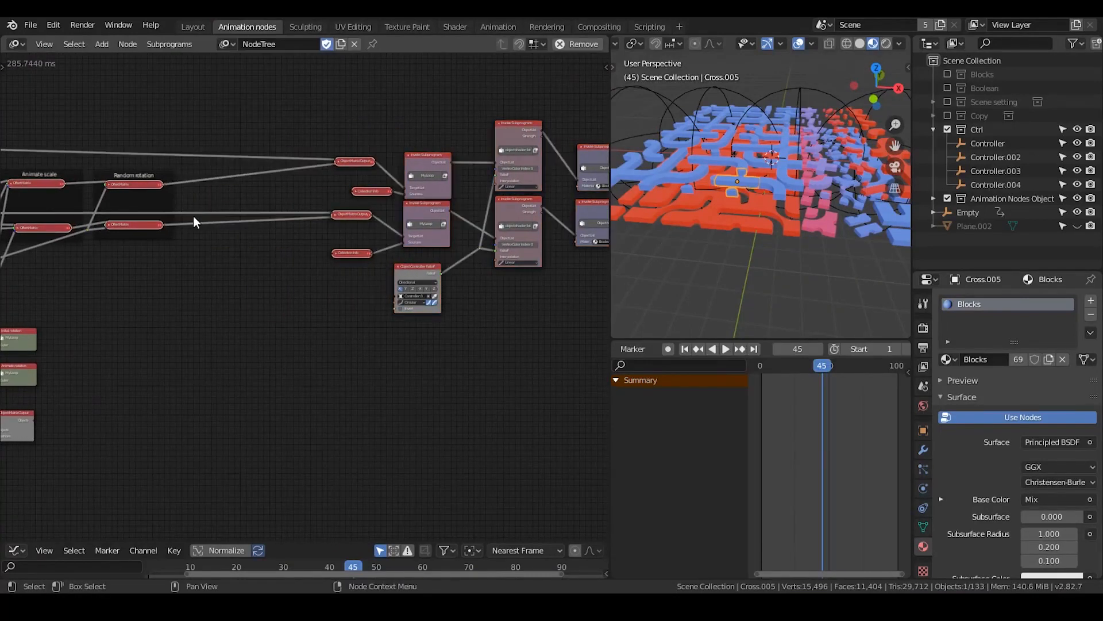
{"action": "left_click_drag", "start_coordinate": [143, 193], "coordinate": [237, 186]}
{"action": "scroll", "coordinate": [199, 222], "scroll_direction": "up", "scroll_amount": 2}
{"action": "scroll", "coordinate": [288, 268], "scroll_direction": "up", "scroll_amount": 2}
{"action": "middle_click_drag", "start_coordinate": [251, 212], "coordinate": [396, 180]}
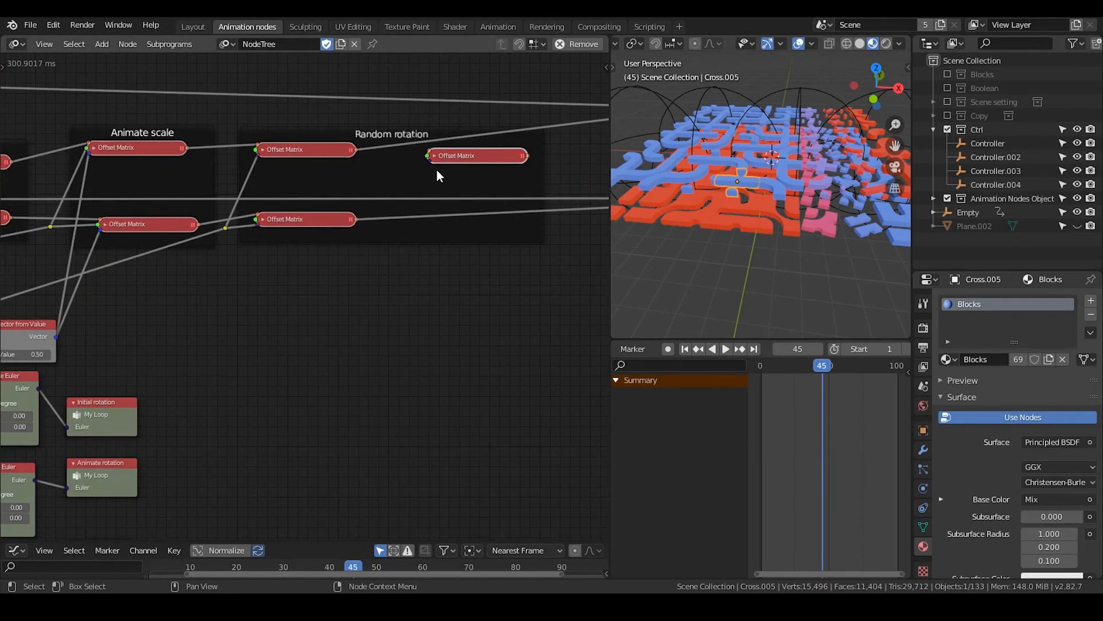
{"action": "key", "text": "x"}
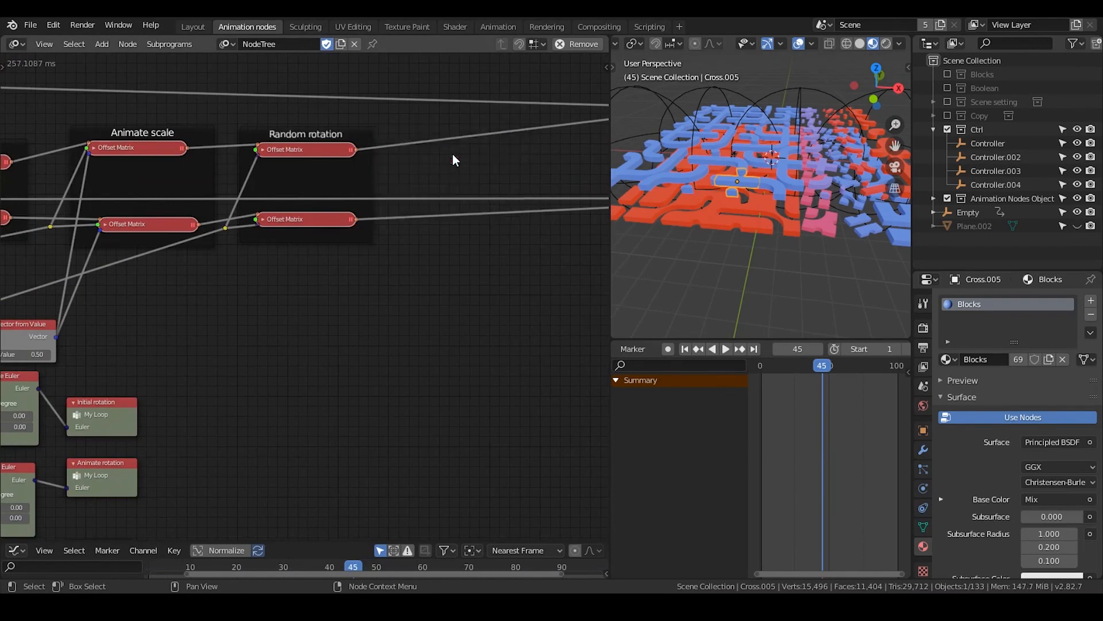
Move the Blocks Object Material node farther from the upper object shader list node to make room between them
{"action": "middle_click_drag", "start_coordinate": [215, 225], "coordinate": [456, 197]}
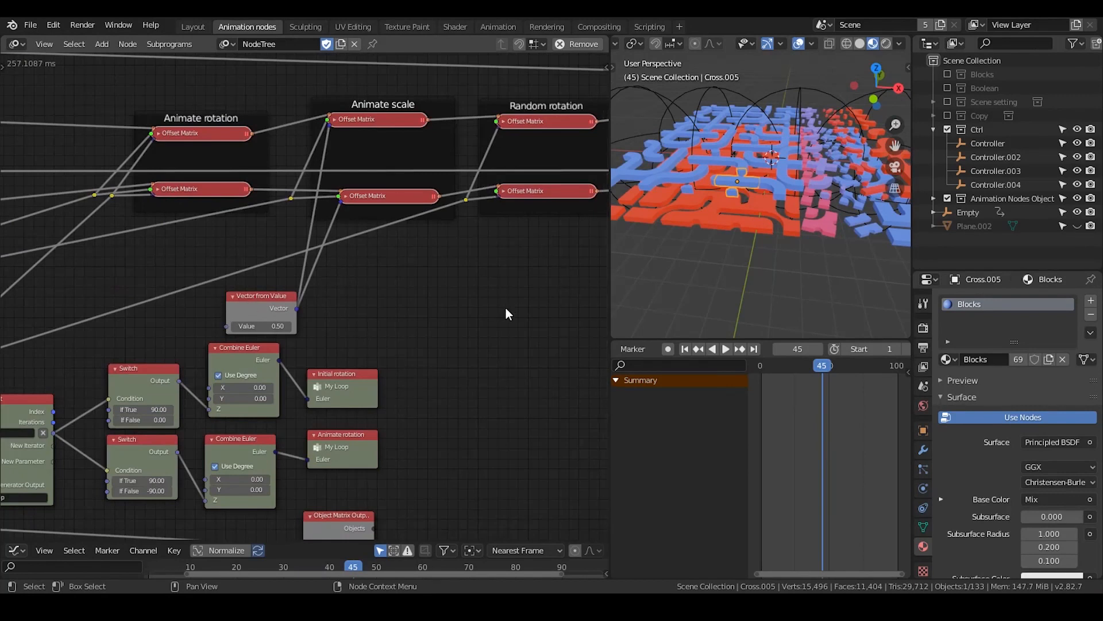
{"action": "middle_click_drag", "start_coordinate": [517, 320], "coordinate": [406, 345]}
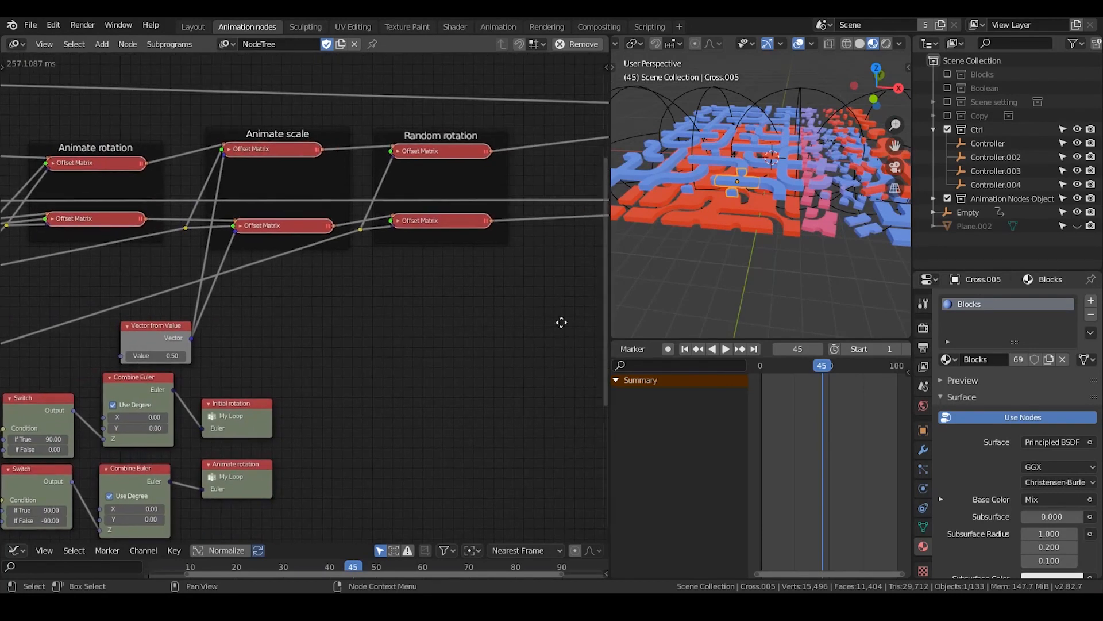
{"action": "middle_click_drag", "start_coordinate": [562, 320], "coordinate": [347, 233]}
{"action": "middle_click_drag", "start_coordinate": [463, 224], "coordinate": [275, 235]}
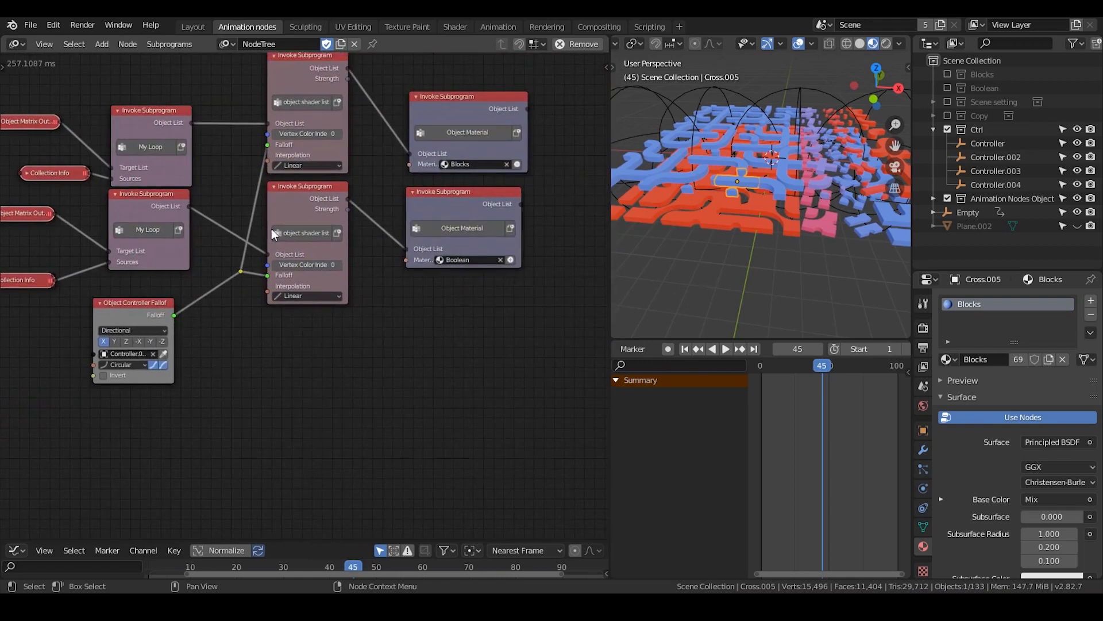
{"action": "left_click_drag", "start_coordinate": [448, 108], "coordinate": [496, 92]}
{"action": "middle_click_drag", "start_coordinate": [393, 126], "coordinate": [300, 164]}
{"action": "left_click_drag", "start_coordinate": [384, 132], "coordinate": [440, 113]}
Duplicate the upper object shader list node, insert the copy before the Blocks Object Material node, and add two more loose copies
{"action": "left_click", "coordinate": [207, 107]}
{"action": "scroll", "coordinate": [233, 138], "scroll_direction": "up", "scroll_amount": 1}
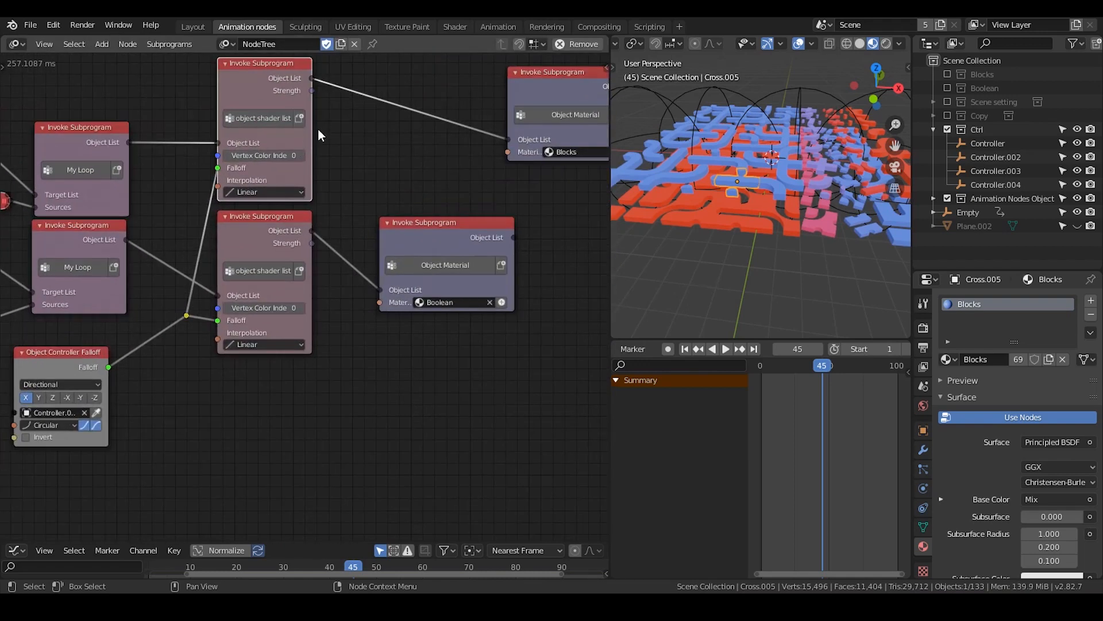
{"action": "key", "text": "shift+d"}
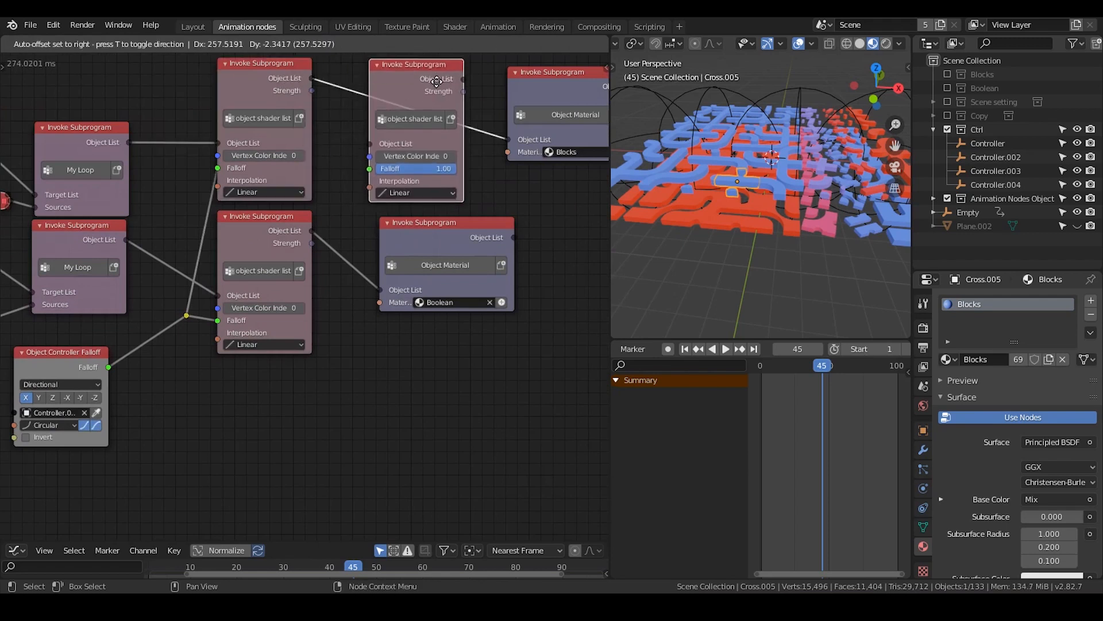
{"action": "left_click", "coordinate": [437, 81]}
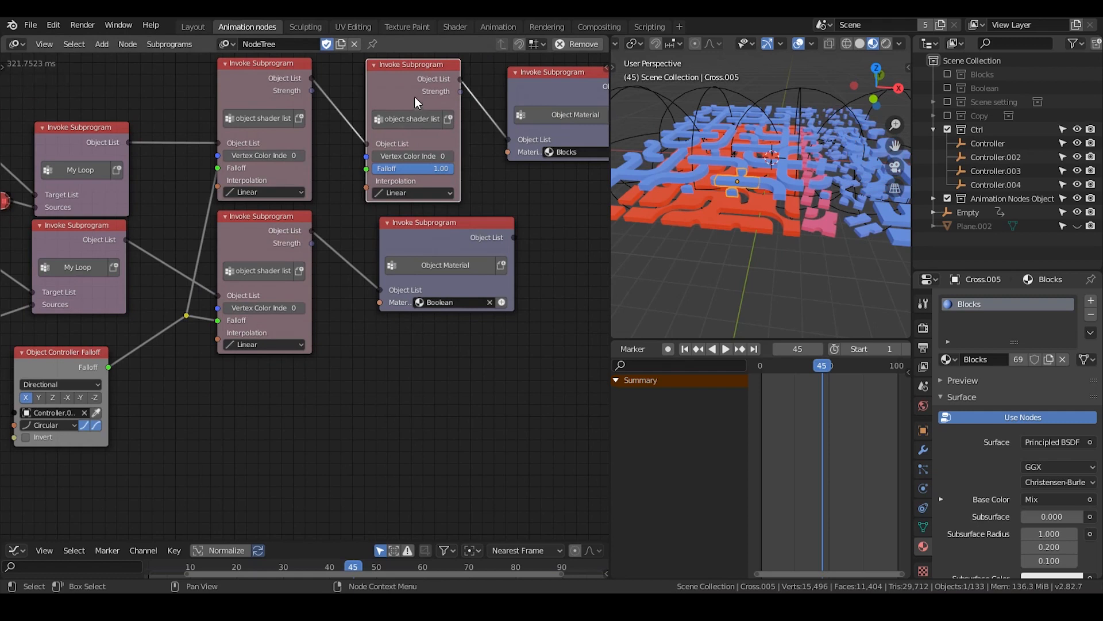
{"action": "key", "text": "shift+d"}
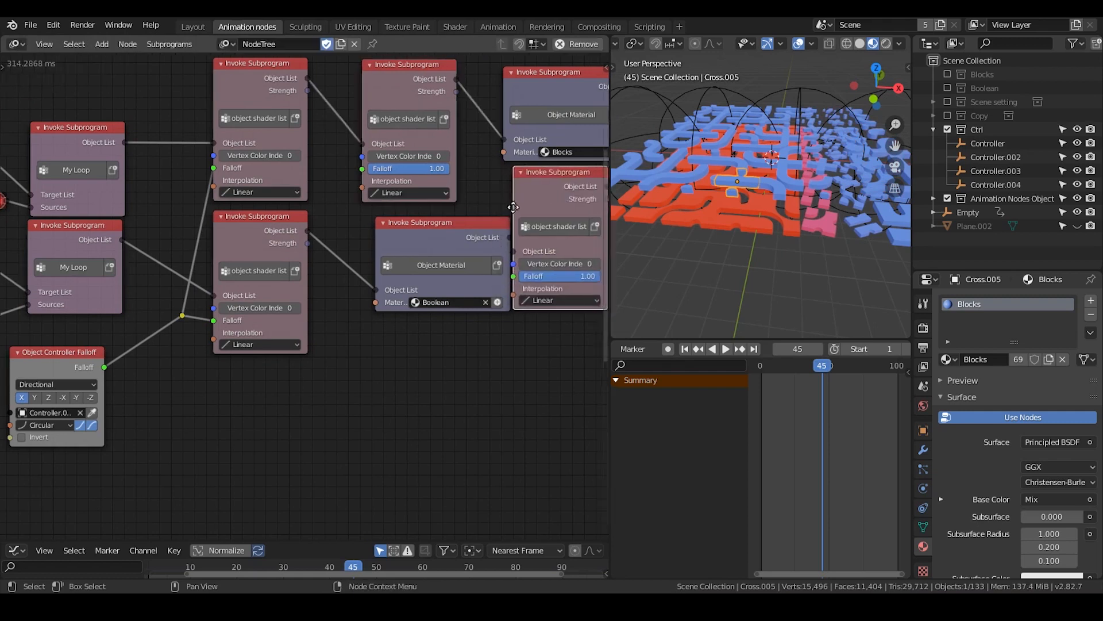
{"action": "middle_click_drag", "start_coordinate": [513, 207], "coordinate": [411, 222]}
{"action": "key", "text": "shift+d"}
{"action": "left_click", "coordinate": [527, 210]}
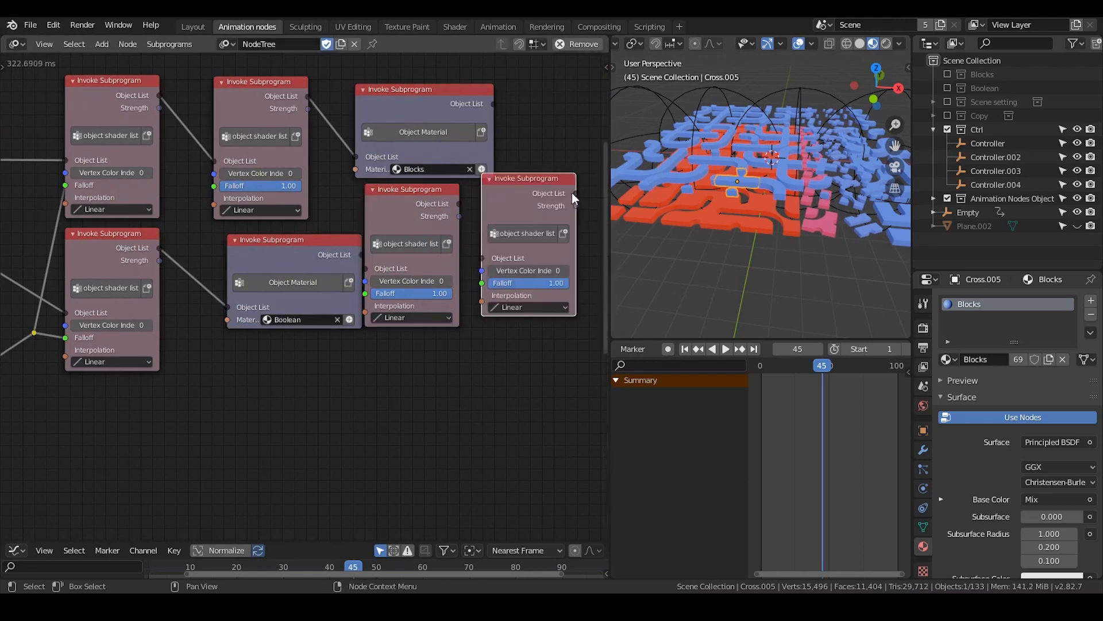
Delete the duplicated object shader list nodes, linking the upper original directly to the Blocks Object Material node and moving that node back beside it
{"action": "middle_click_drag", "start_coordinate": [560, 199], "coordinate": [478, 188]}
{"action": "left_click_drag", "start_coordinate": [534, 193], "coordinate": [320, 260]}
{"action": "key", "text": "x"}
{"action": "middle_click_drag", "start_coordinate": [72, 99], "coordinate": [84, 102]}
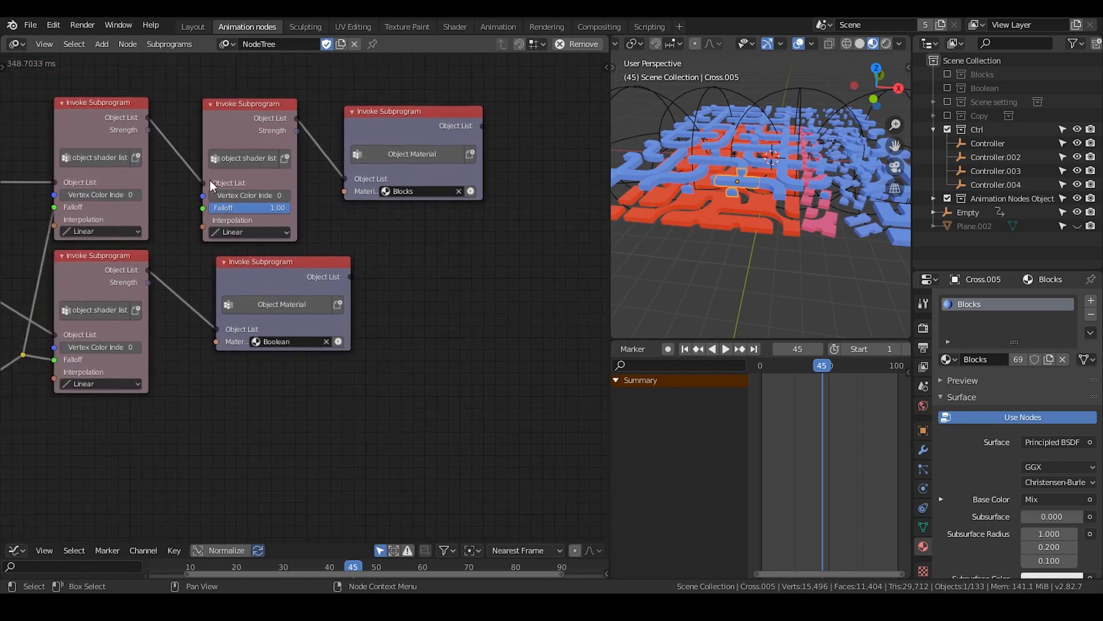
{"action": "left_click_drag", "start_coordinate": [203, 183], "coordinate": [348, 174]}
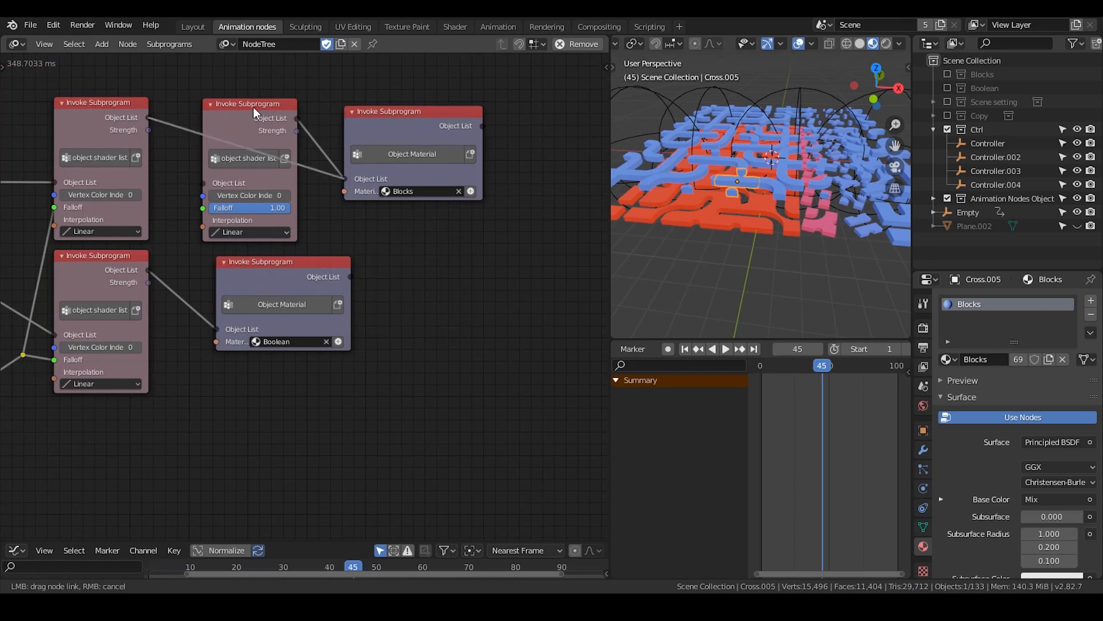
{"action": "left_click_drag", "start_coordinate": [253, 106], "coordinate": [435, 219]}
{"action": "key", "text": "Delete"}
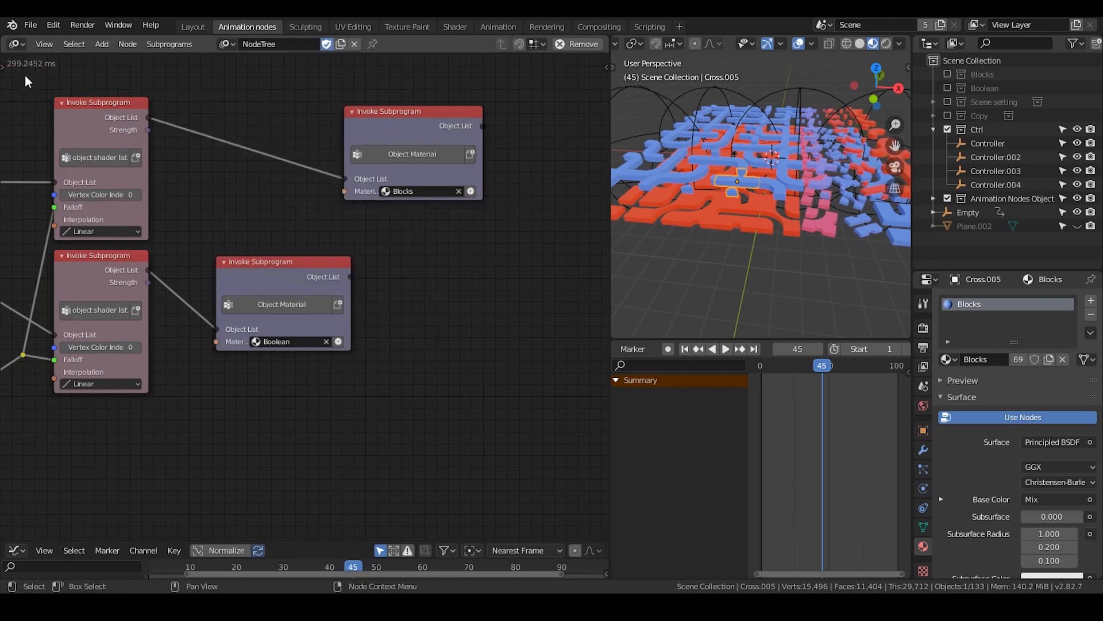
{"action": "left_click_drag", "start_coordinate": [372, 108], "coordinate": [260, 95]}
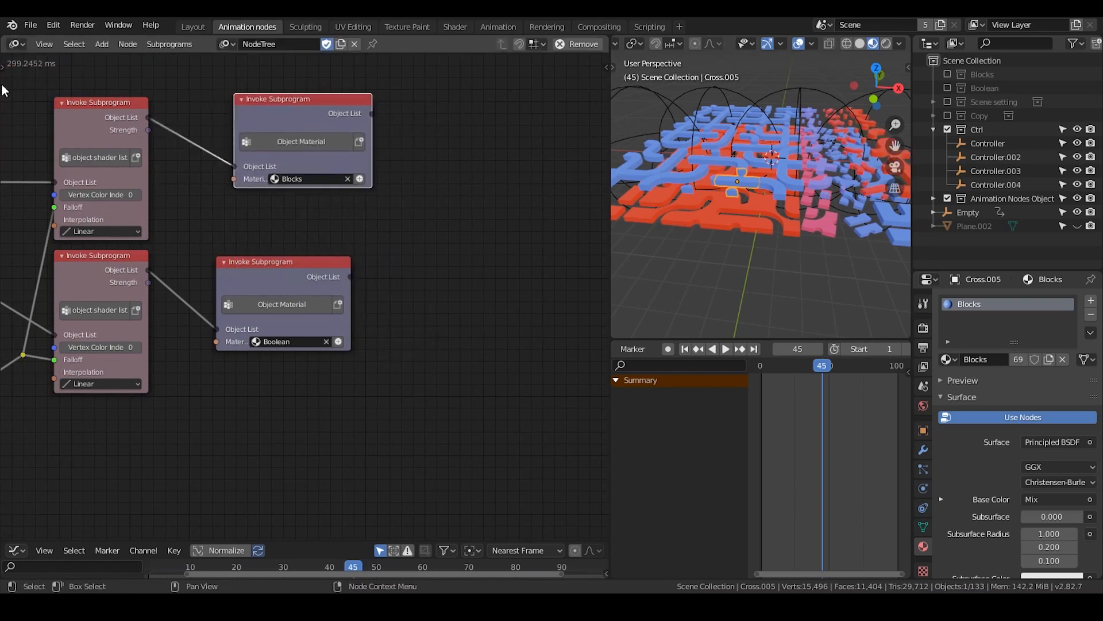
Move the Object Controller Falloff node farther from the reroute feeding the object shader list nodes
{"action": "middle_click_drag", "start_coordinate": [73, 230], "coordinate": [368, 121]}
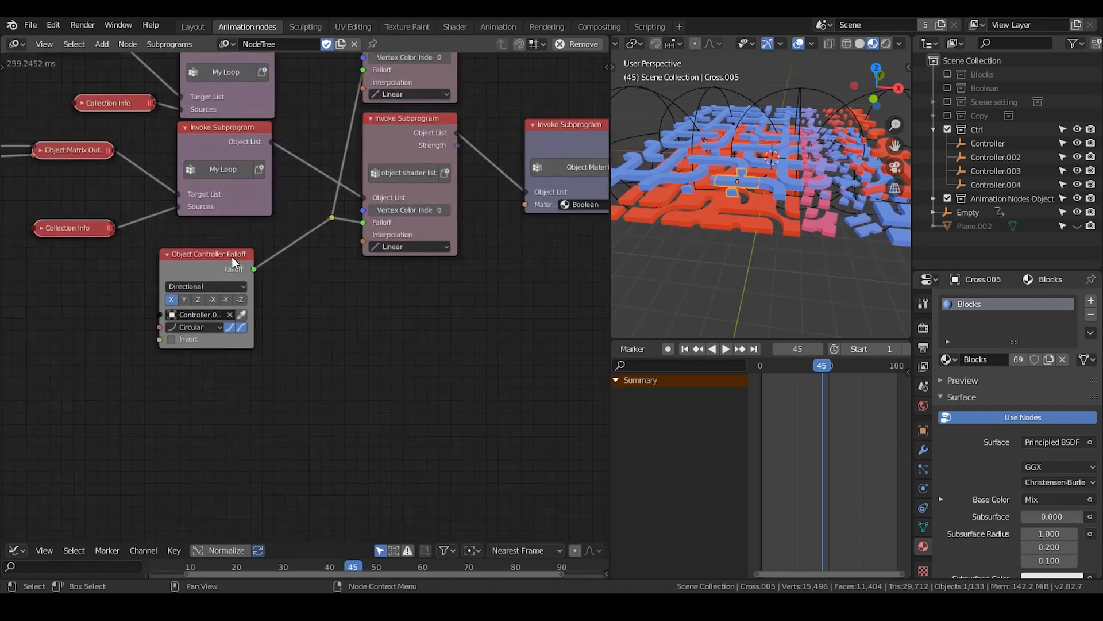
{"action": "left_click_drag", "start_coordinate": [232, 256], "coordinate": [174, 275]}
{"action": "mouse_move", "coordinate": [767, 172]}
{"action": "middle_mouse_down", "text": "shift"}
{"action": "mouse_move", "coordinate": [761, 195]}
{"action": "mouse_move", "coordinate": [755, 187]}
{"action": "middle_mouse_up", "text": "shift"}
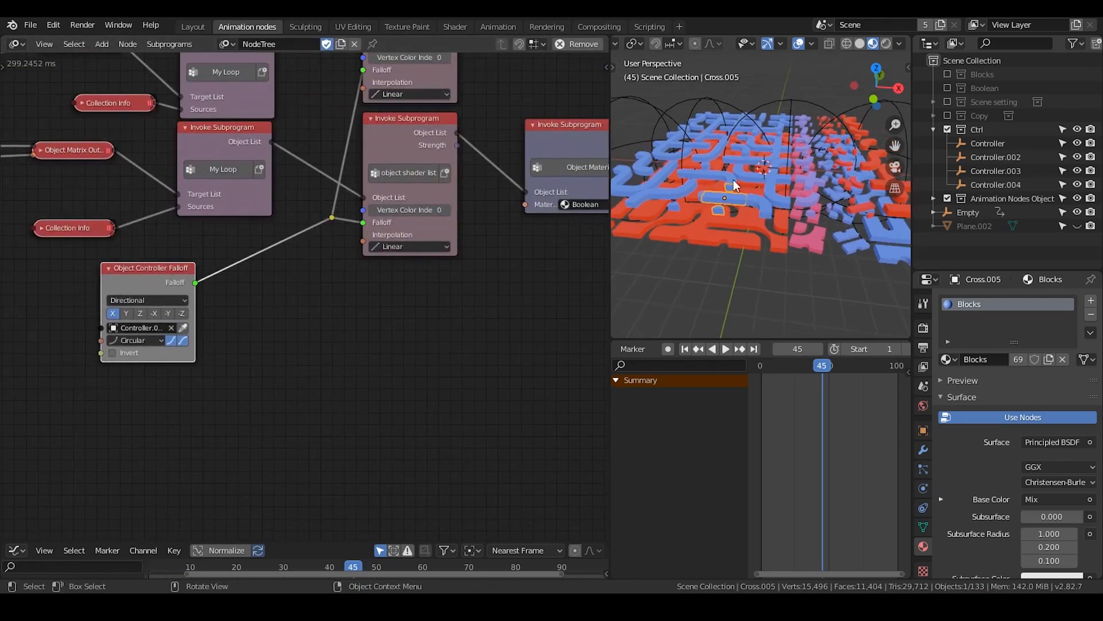
Add a Mix Falloffs node and place it unconnected beside the Object Controller Falloff node
{"action": "middle_click_drag", "start_coordinate": [282, 294], "coordinate": [333, 285]}
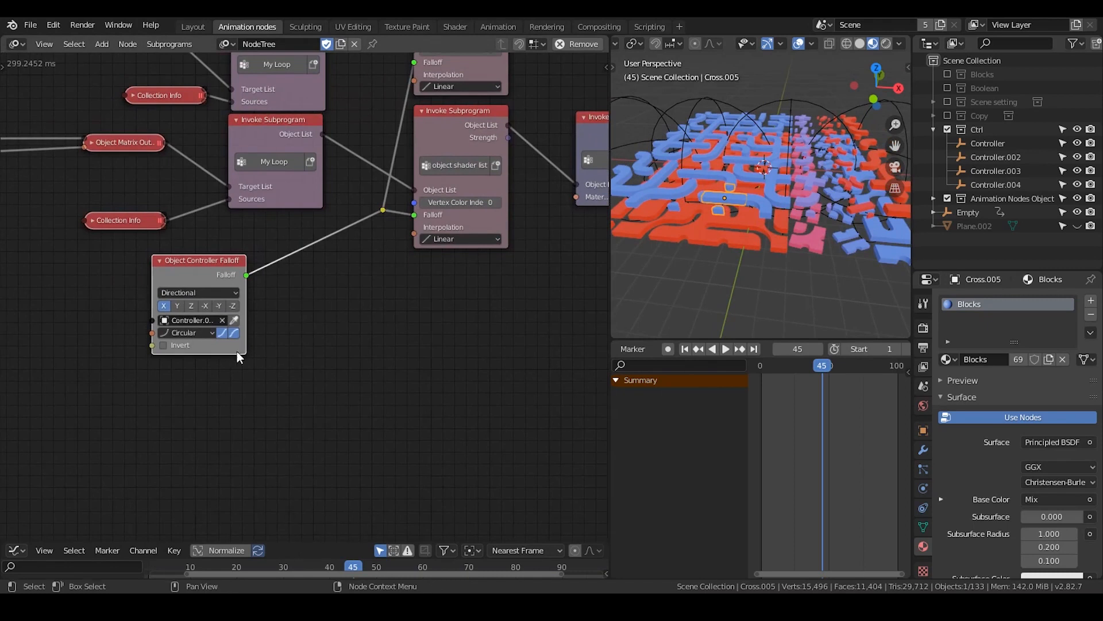
{"action": "middle_click_drag", "start_coordinate": [237, 356], "coordinate": [231, 303]}
{"action": "key", "text": "shift+a"}
{"action": "left_click", "coordinate": [245, 173]}
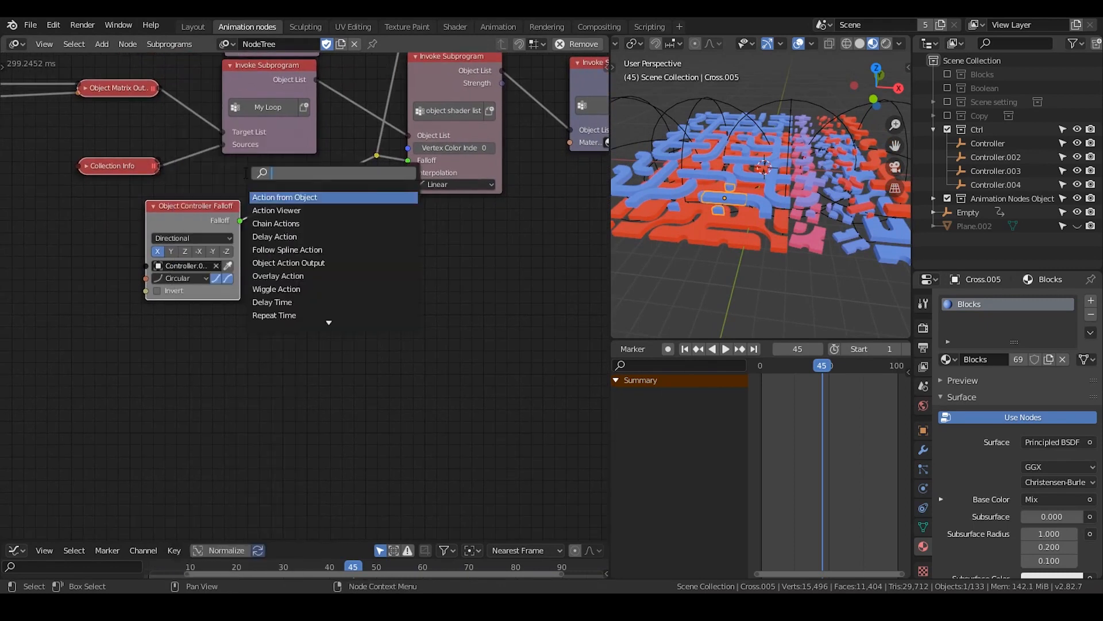
{"action": "type", "text": "mix"}
{"action": "key", "text": "Return"}
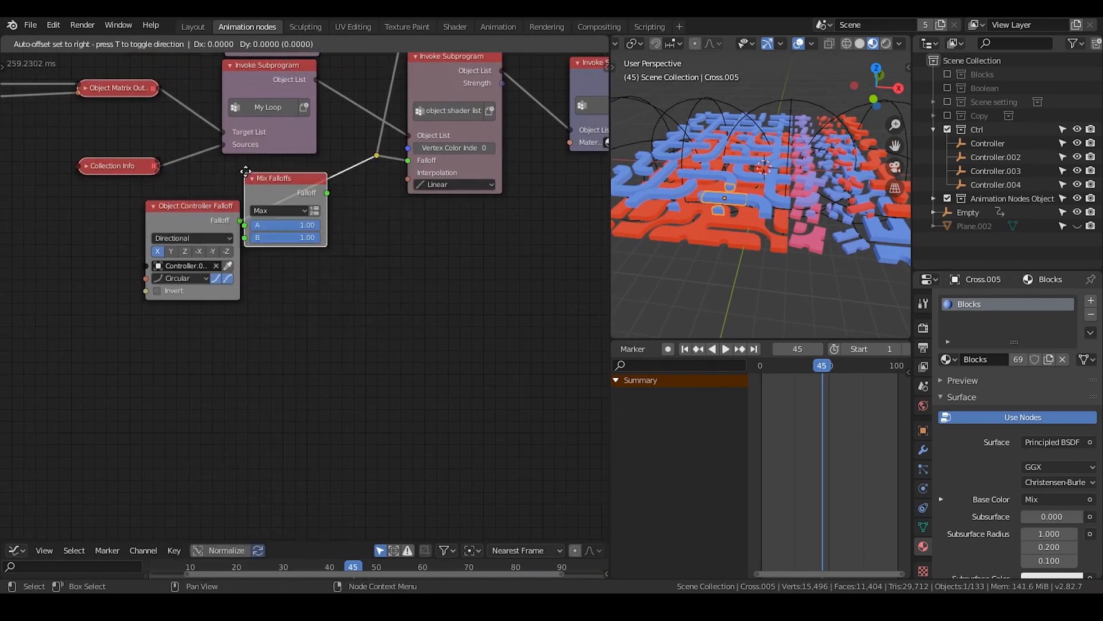
{"action": "left_click", "coordinate": [318, 220]}
Spread the Mix Falloffs and Object Controller Falloff nodes apart and set the mix type to Min
{"action": "scroll", "coordinate": [333, 213], "scroll_direction": "up", "scroll_amount": 2}
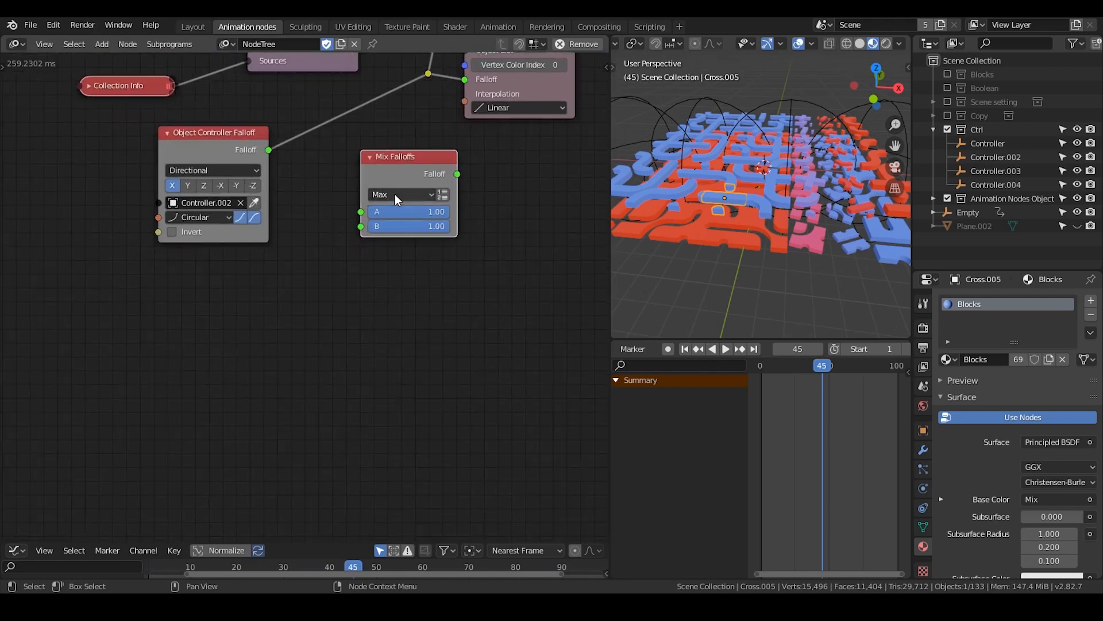
{"action": "left_click", "coordinate": [394, 195]}
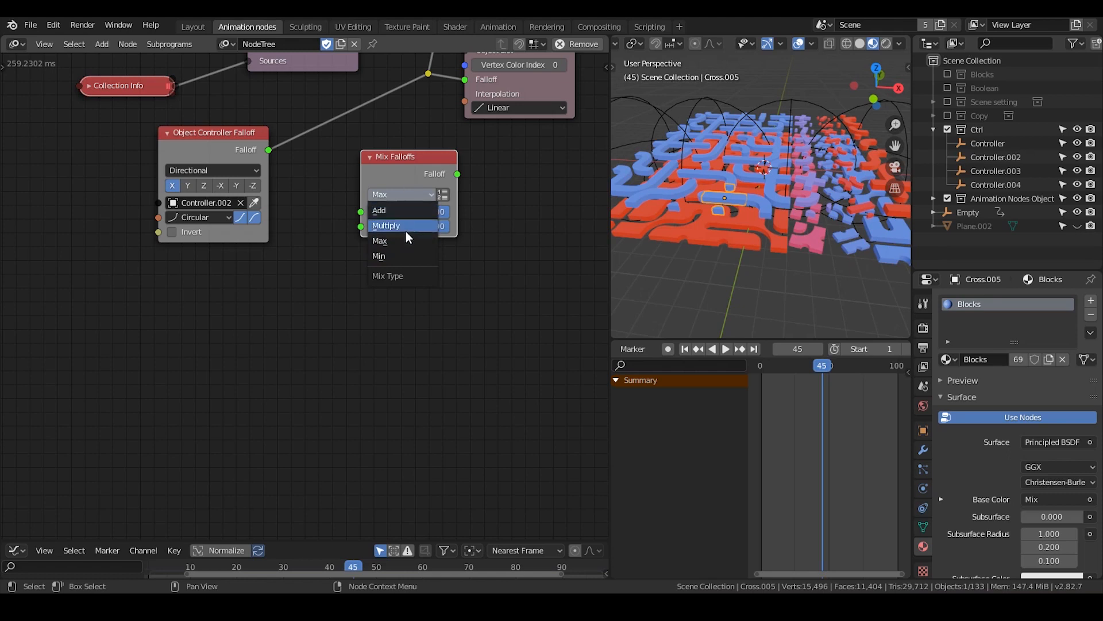
{"action": "left_click_drag", "start_coordinate": [416, 157], "coordinate": [385, 158]}
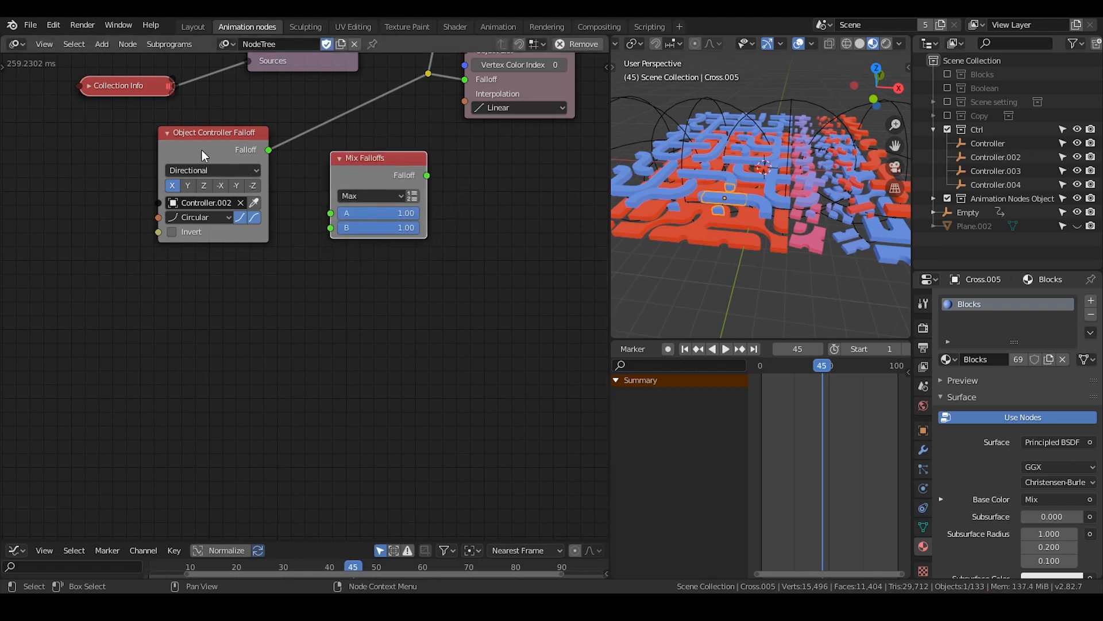
{"action": "left_click_drag", "start_coordinate": [202, 150], "coordinate": [132, 170]}
{"action": "left_click", "coordinate": [382, 189]}
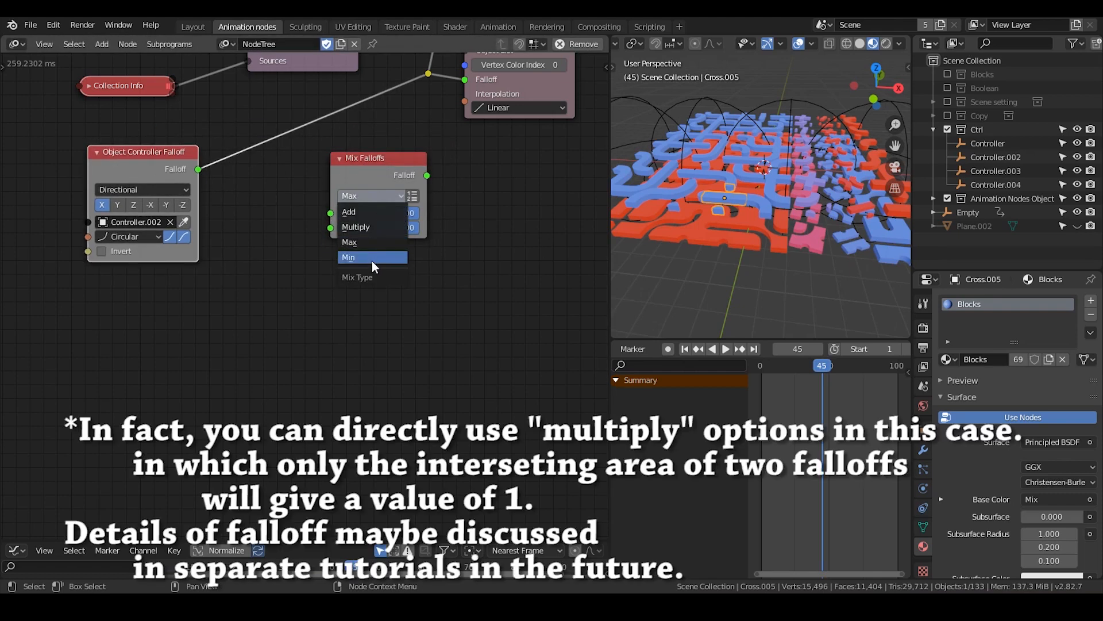
{"action": "left_click", "coordinate": [371, 261]}
Insert the Mix Falloffs node between the Object Controller Falloff and the reroute, using input A, and space the two nodes apart
{"action": "left_click_drag", "start_coordinate": [367, 151], "coordinate": [313, 95]}
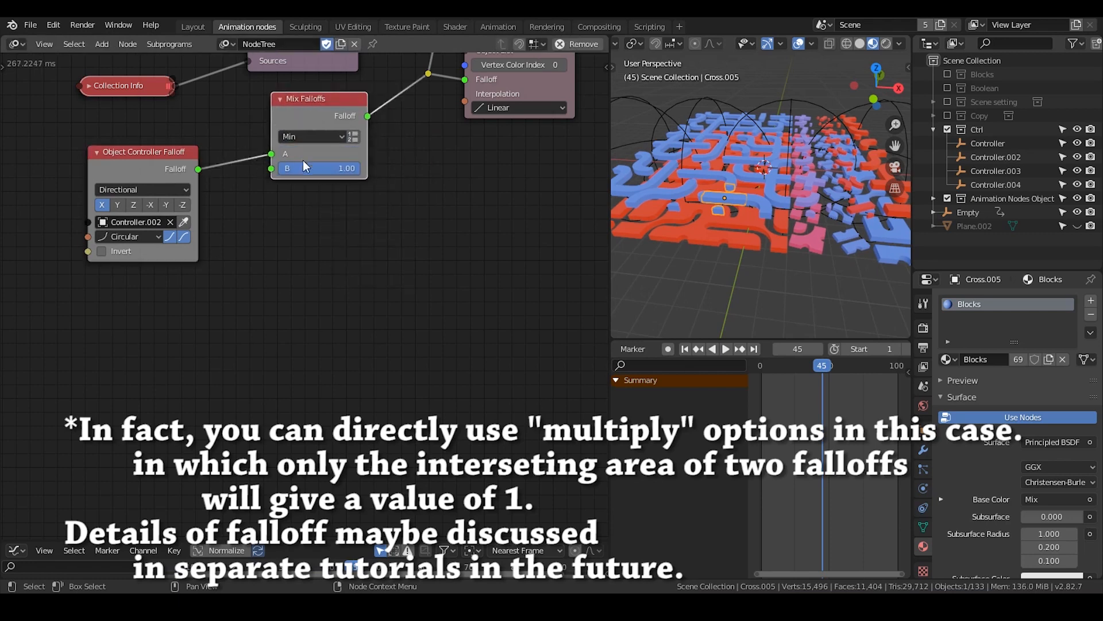
{"action": "middle_click_drag", "start_coordinate": [315, 177], "coordinate": [405, 194]}
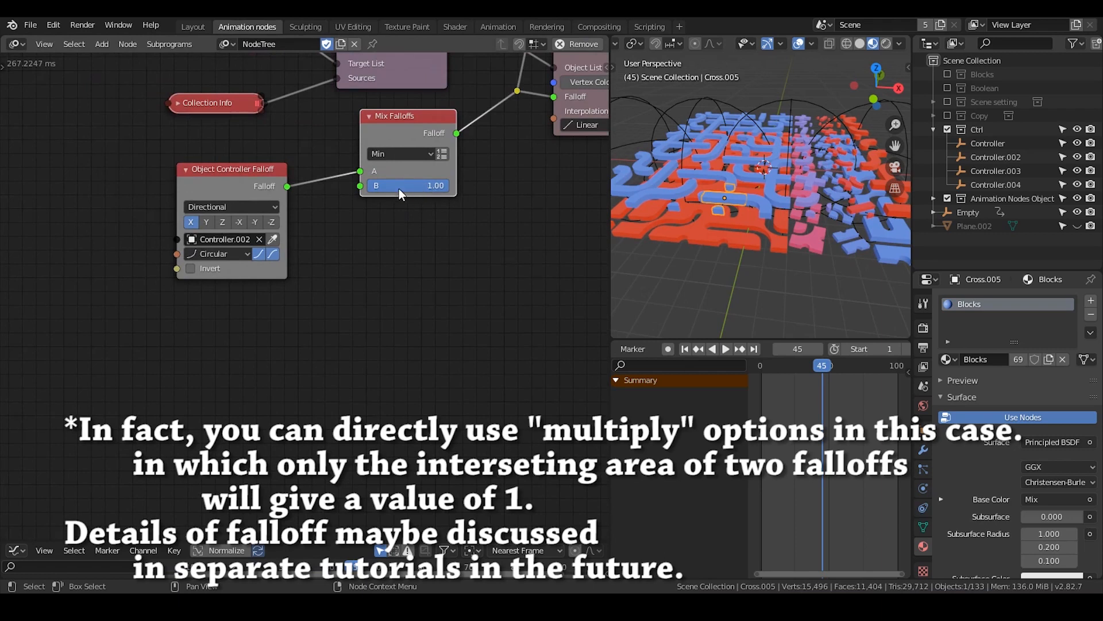
{"action": "left_click_drag", "start_coordinate": [232, 190], "coordinate": [222, 189]}
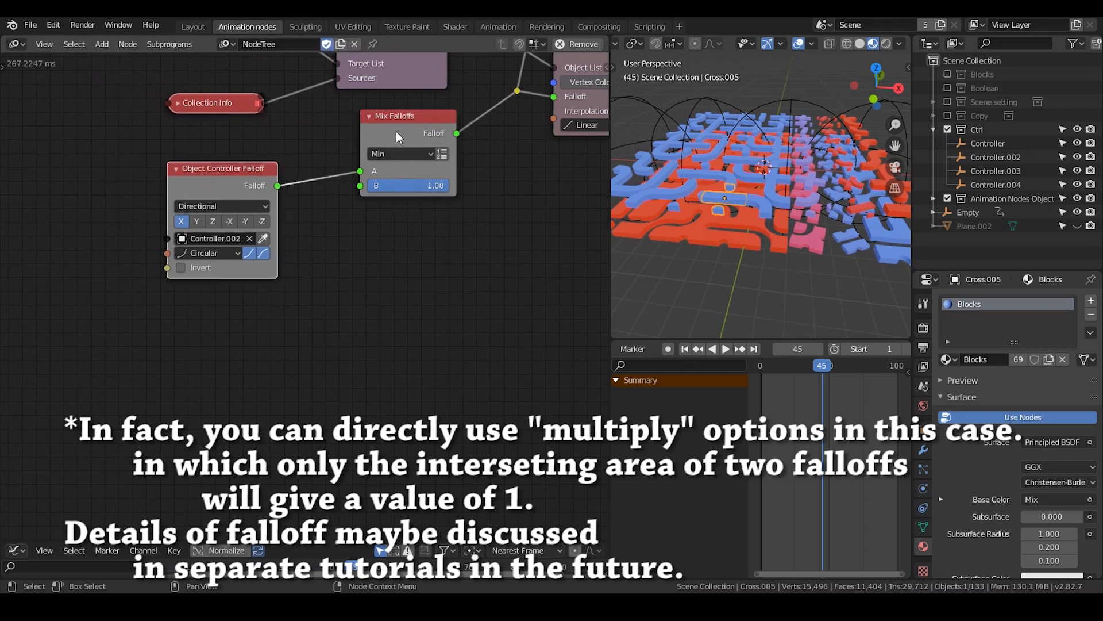
{"action": "left_click_drag", "start_coordinate": [396, 132], "coordinate": [412, 128]}
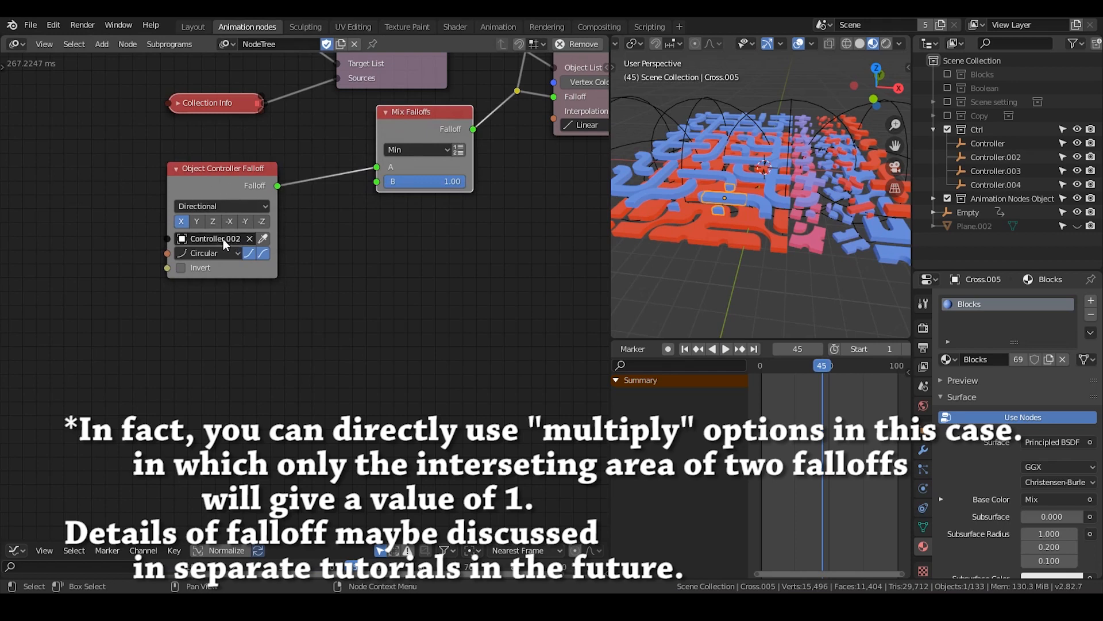
Try input B of the Mix Falloffs node at 0.00 and restore it to 1.00
{"action": "left_click", "coordinate": [805, 101]}
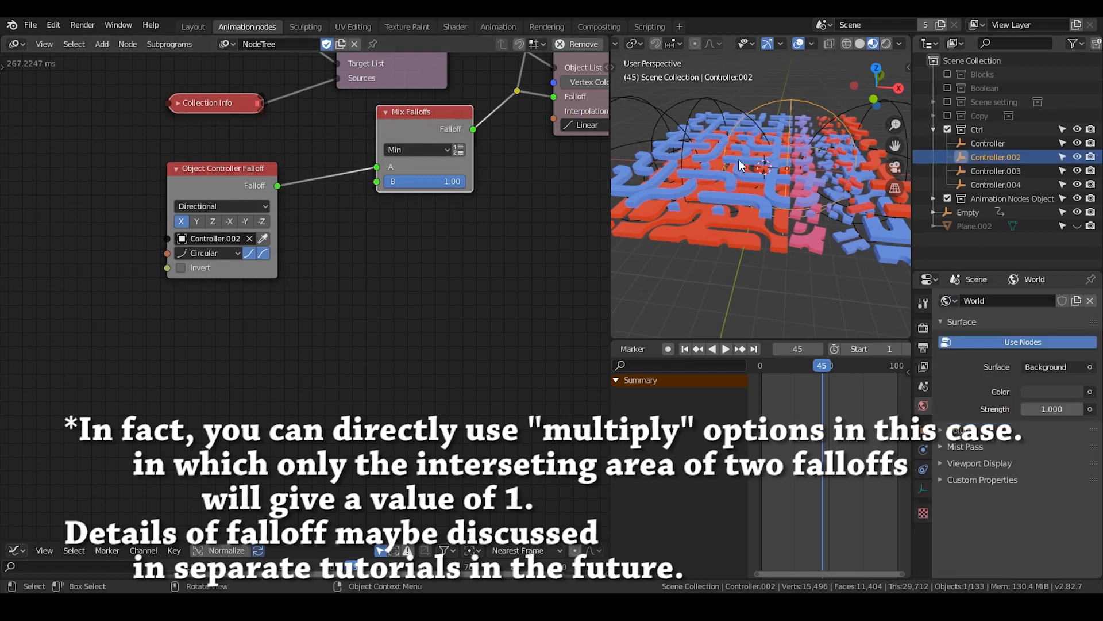
{"action": "left_click_drag", "start_coordinate": [459, 181], "coordinate": [384, 187]}
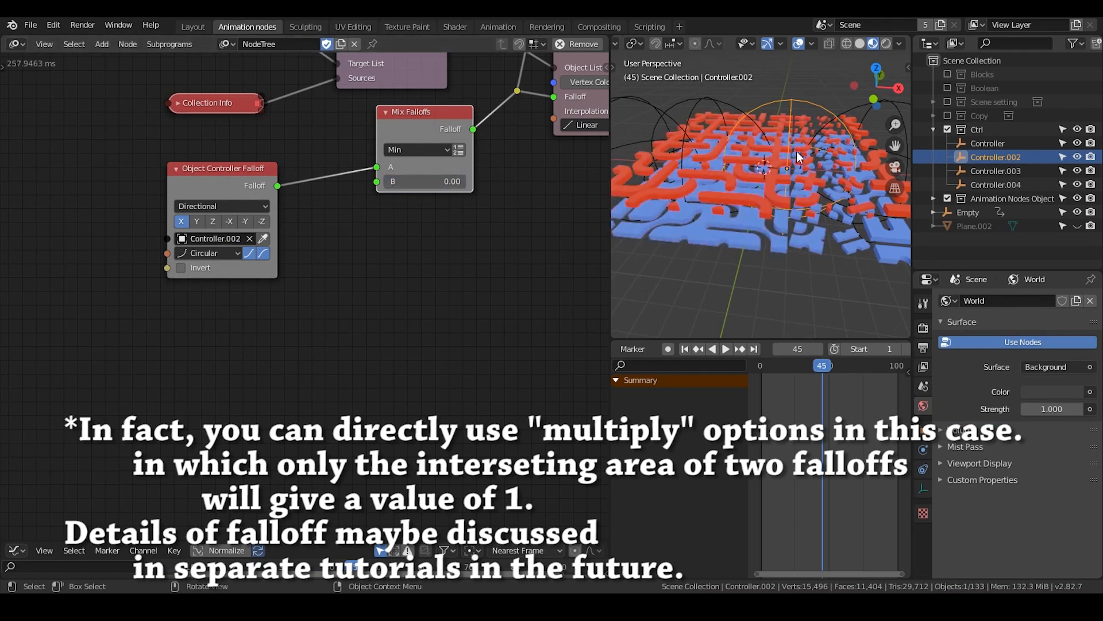
{"action": "left_click_drag", "start_coordinate": [415, 180], "coordinate": [494, 179]}
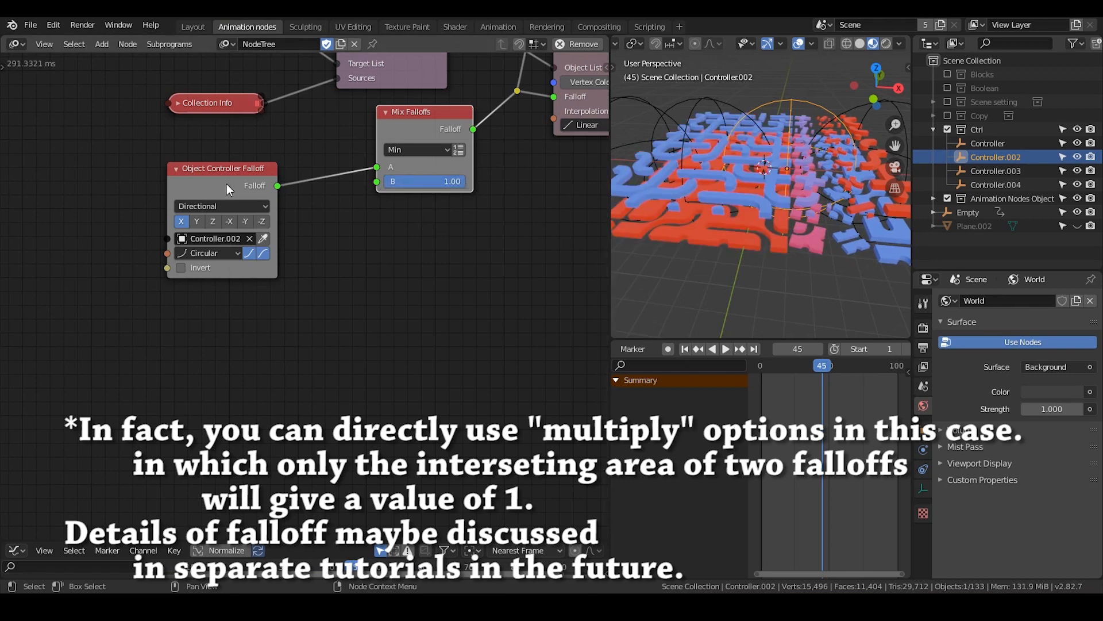
Duplicate the Controller.002 Object Controller Falloff node and place the copy directly below the original
{"action": "key", "text": "shift+d"}
{"action": "left_click", "coordinate": [252, 272]}
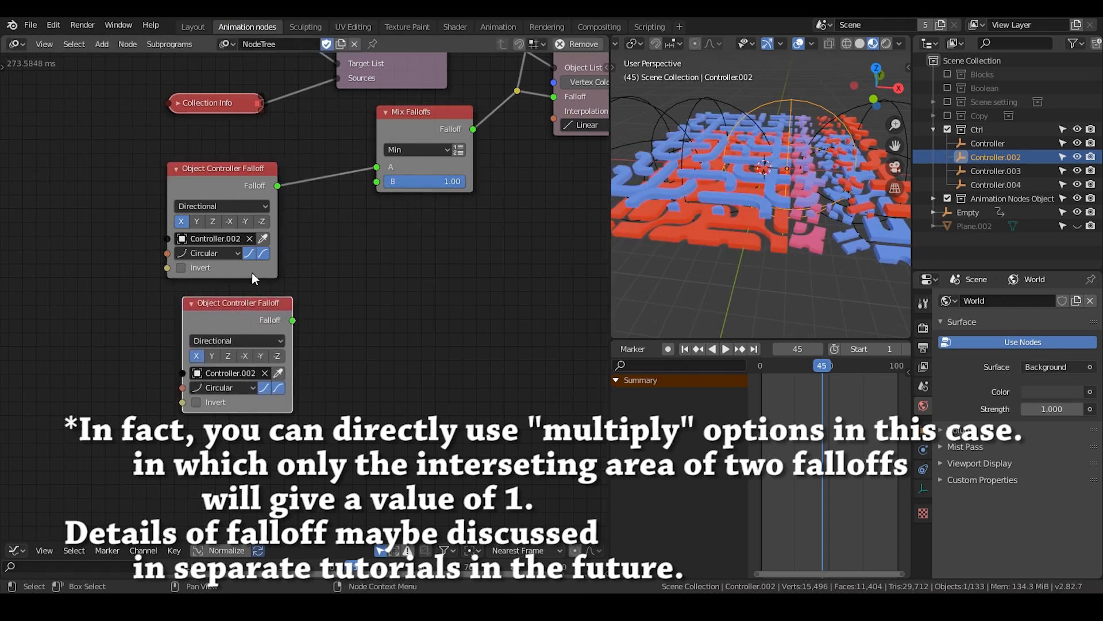
{"action": "middle_click_drag", "start_coordinate": [329, 290], "coordinate": [338, 270]}
{"action": "left_click", "coordinate": [261, 322]}
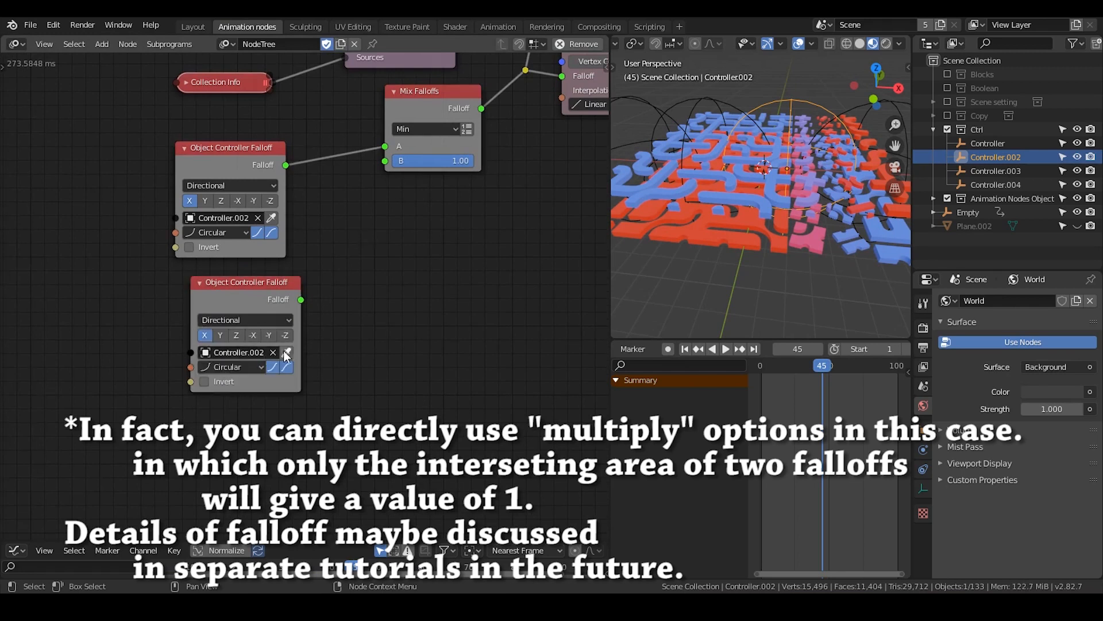
Assign Controller.003 to the copied Object Controller Falloff node and connect its falloff to input B of Mix Falloffs
{"action": "left_click", "coordinate": [720, 98]}
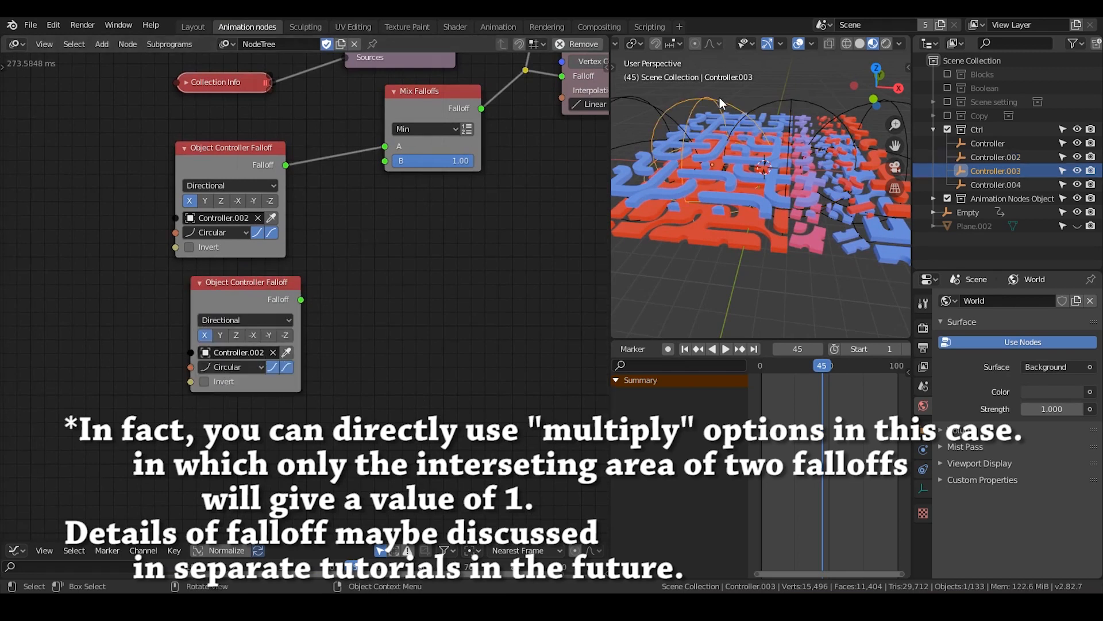
{"action": "left_click", "coordinate": [286, 352]}
{"action": "left_click_drag", "start_coordinate": [302, 300], "coordinate": [387, 154]}
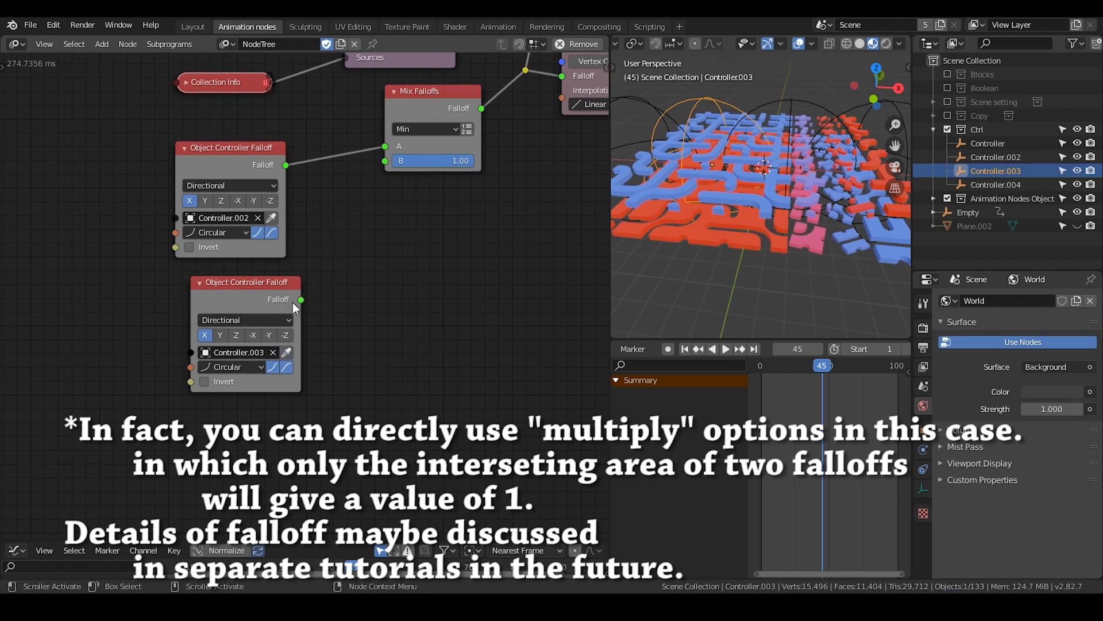
{"action": "left_click_drag", "start_coordinate": [301, 299], "coordinate": [384, 161]}
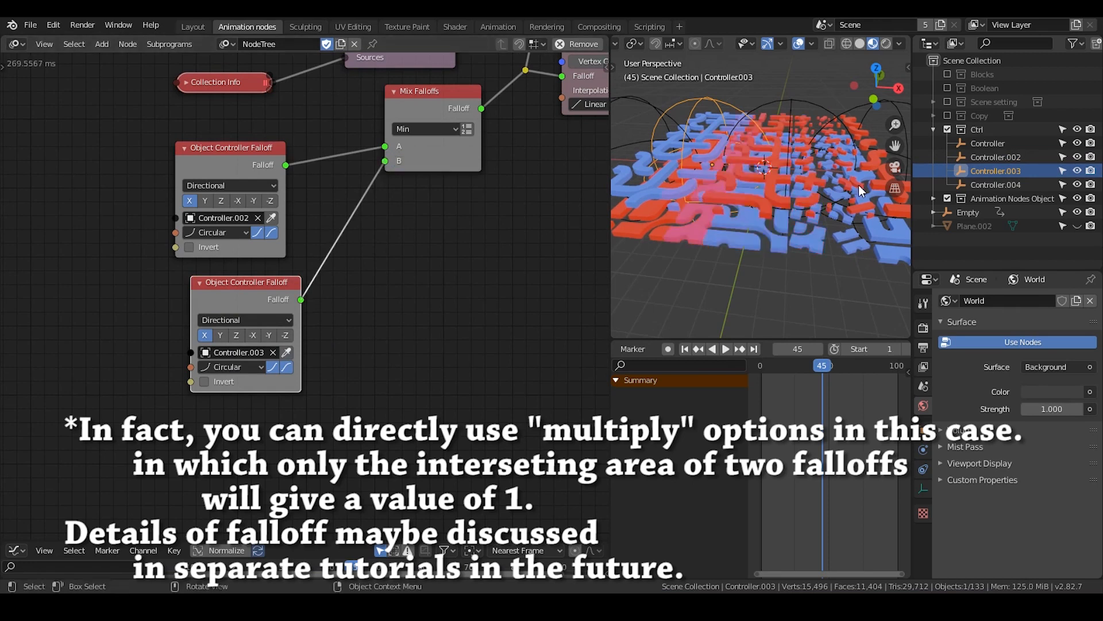
Examine how the block colors relate to the positions of Controller.002 and Controller.003 in the viewport
{"action": "middle_click_drag", "start_coordinate": [750, 179], "coordinate": [776, 178], "text": "shift"}
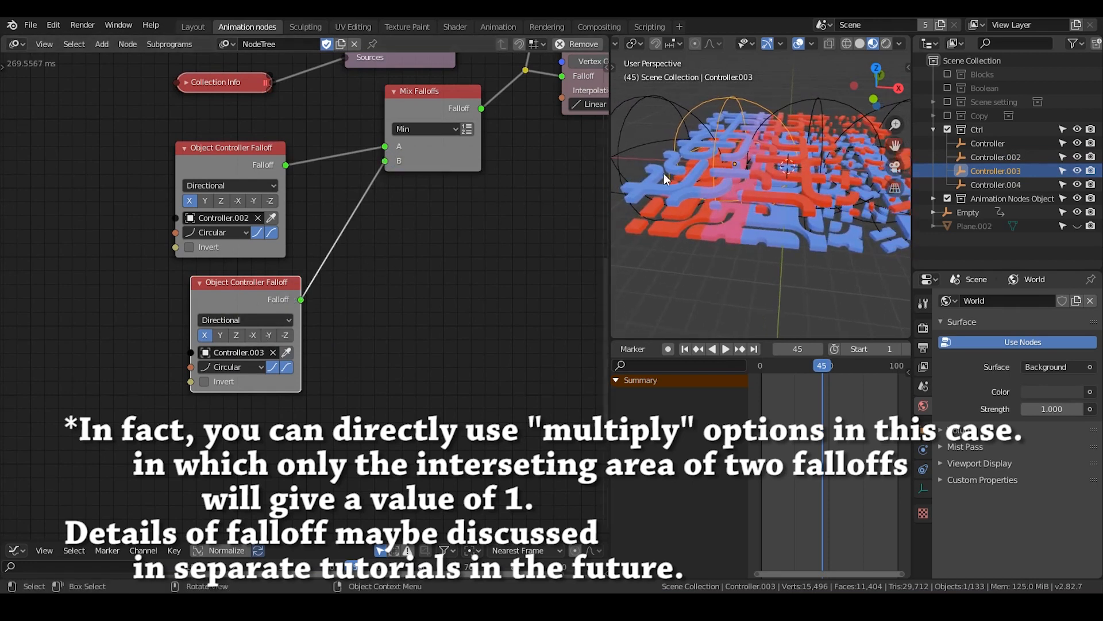
{"action": "middle_click_drag", "start_coordinate": [786, 143], "coordinate": [757, 161], "text": "shift"}
{"action": "scroll", "coordinate": [757, 161], "scroll_direction": "down", "scroll_amount": 3}
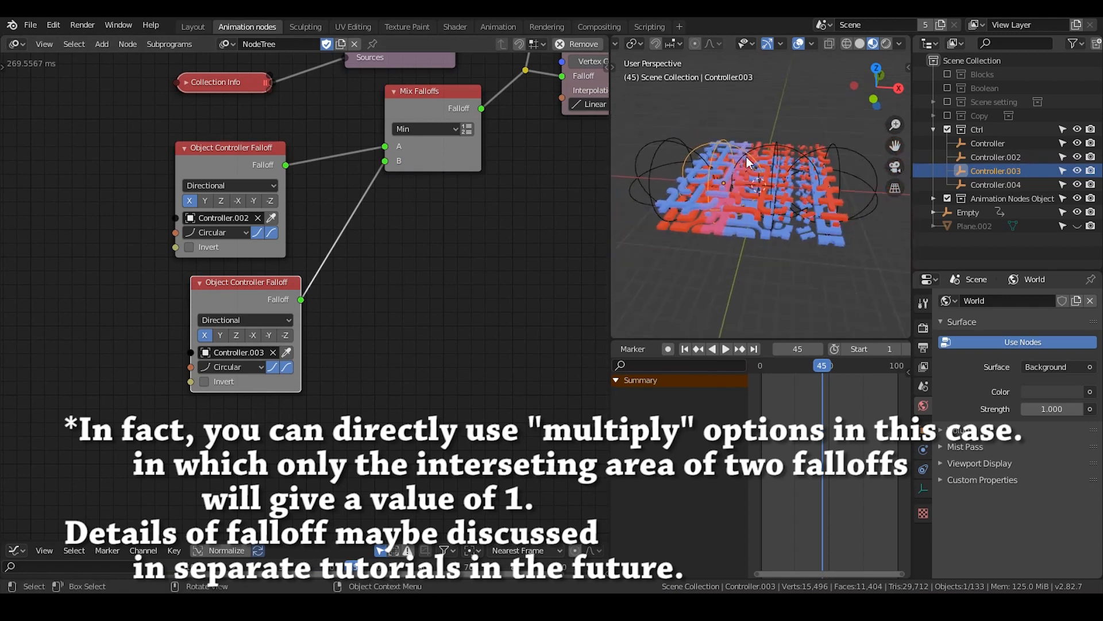
{"action": "left_click", "coordinate": [788, 144]}
{"action": "left_click", "coordinate": [775, 118]}
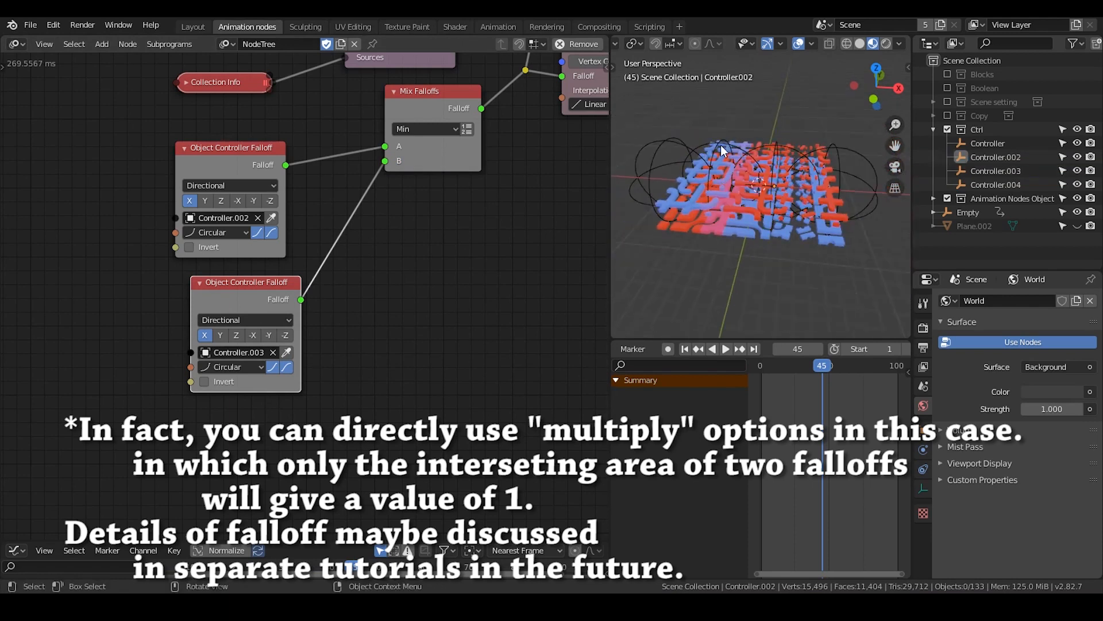
{"action": "left_click", "coordinate": [720, 147]}
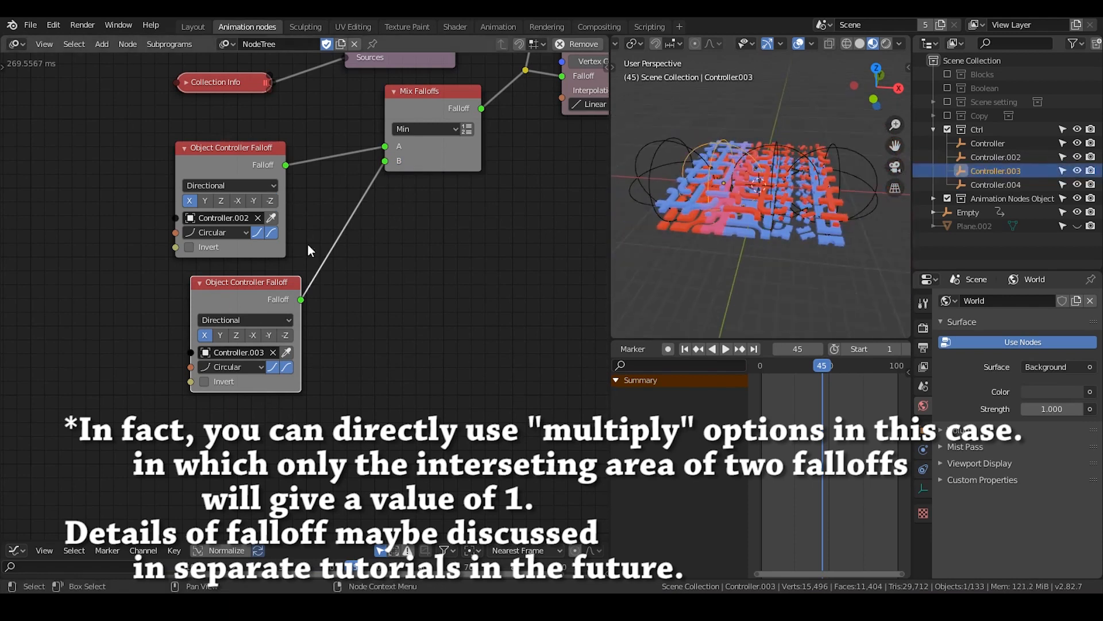
{"action": "scroll", "coordinate": [270, 254], "scroll_direction": "up", "scroll_amount": 2}
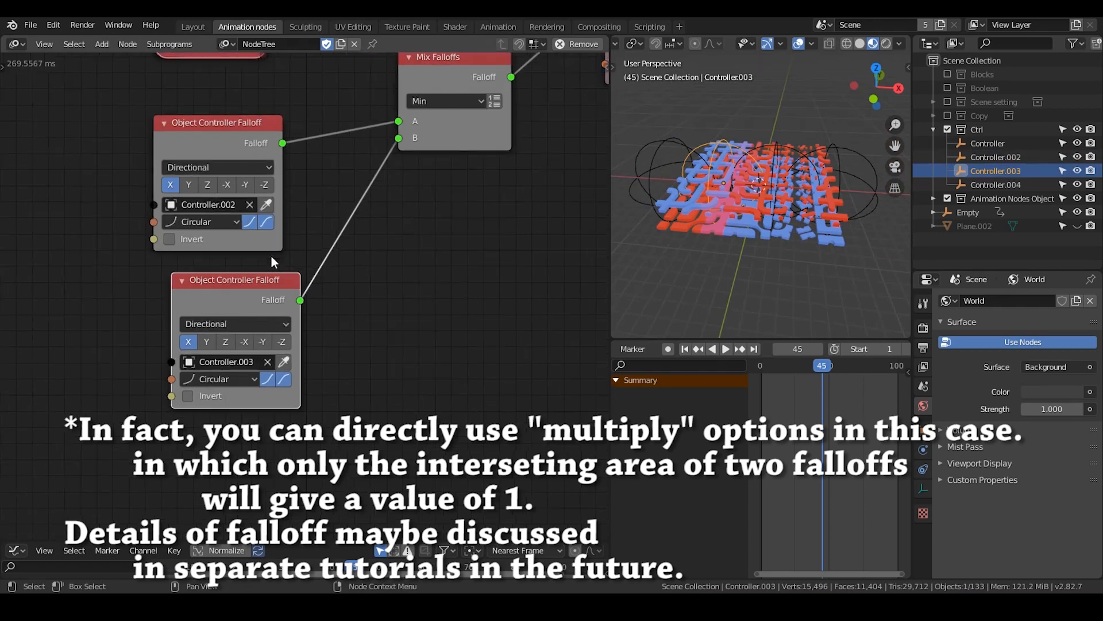
{"action": "middle_click_drag", "start_coordinate": [752, 244], "coordinate": [775, 237], "text": "shift"}
{"action": "scroll", "coordinate": [775, 237], "scroll_direction": "up", "scroll_amount": 1}
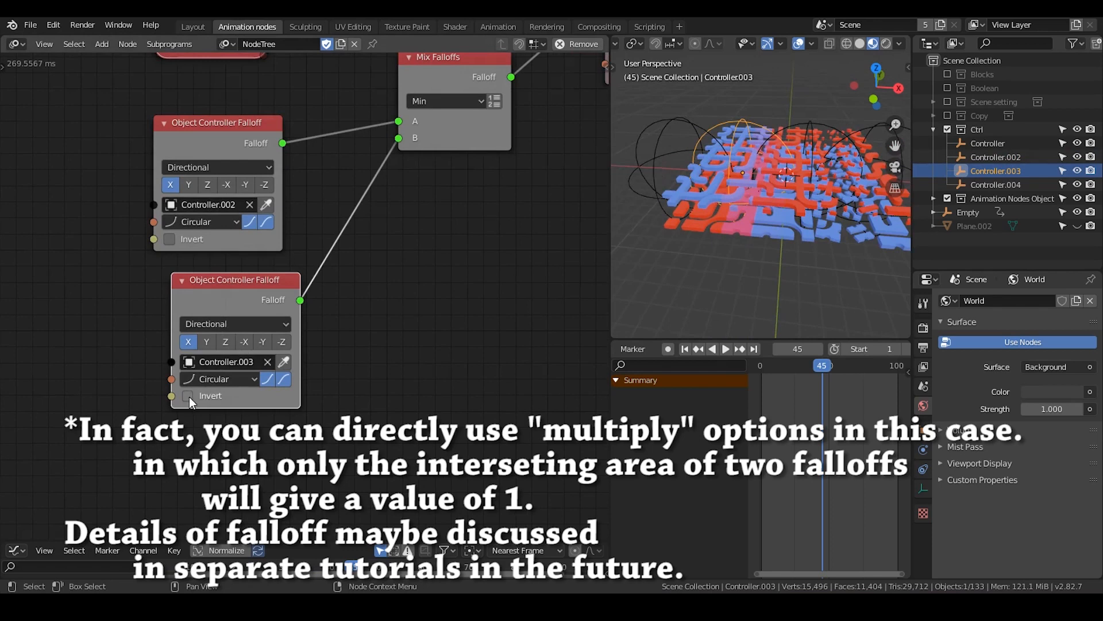
Set the direction of the Controller.003 Object Controller Falloff node to -X
{"action": "left_click", "coordinate": [245, 342]}
{"action": "middle_click_drag", "start_coordinate": [789, 232], "coordinate": [744, 144], "text": "shift"}
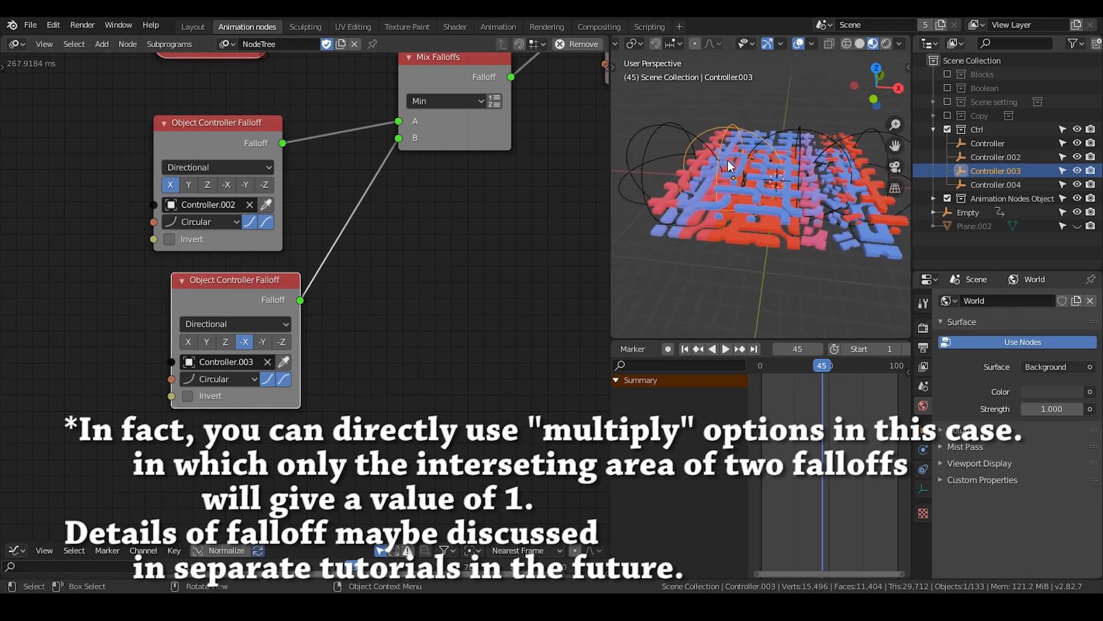
{"action": "mouse_move", "coordinate": [741, 160]}
{"action": "left_mouse_down"}
{"action": "mouse_move", "coordinate": [797, 163]}
{"action": "mouse_move", "coordinate": [736, 161]}
{"action": "left_mouse_up"}
{"action": "left_click_drag", "start_coordinate": [749, 117], "coordinate": [797, 117]}
{"action": "left_click_drag", "start_coordinate": [797, 117], "coordinate": [752, 115]}
Play the animation and check frames 31 and 45 to examine how the mixed falloff colors the blocks
{"action": "middle_click_drag", "start_coordinate": [499, 204], "coordinate": [471, 233]}
{"action": "left_click_drag", "start_coordinate": [459, 104], "coordinate": [441, 110]}
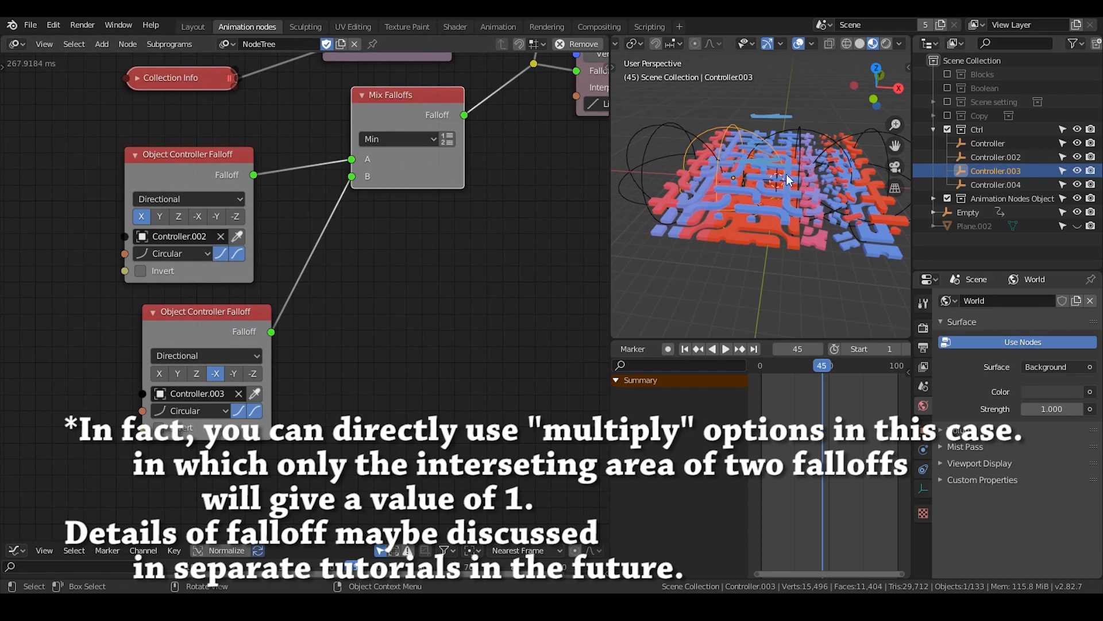
{"action": "right_click_drag", "start_coordinate": [783, 109], "coordinate": [749, 138]}
{"action": "key", "text": "space"}
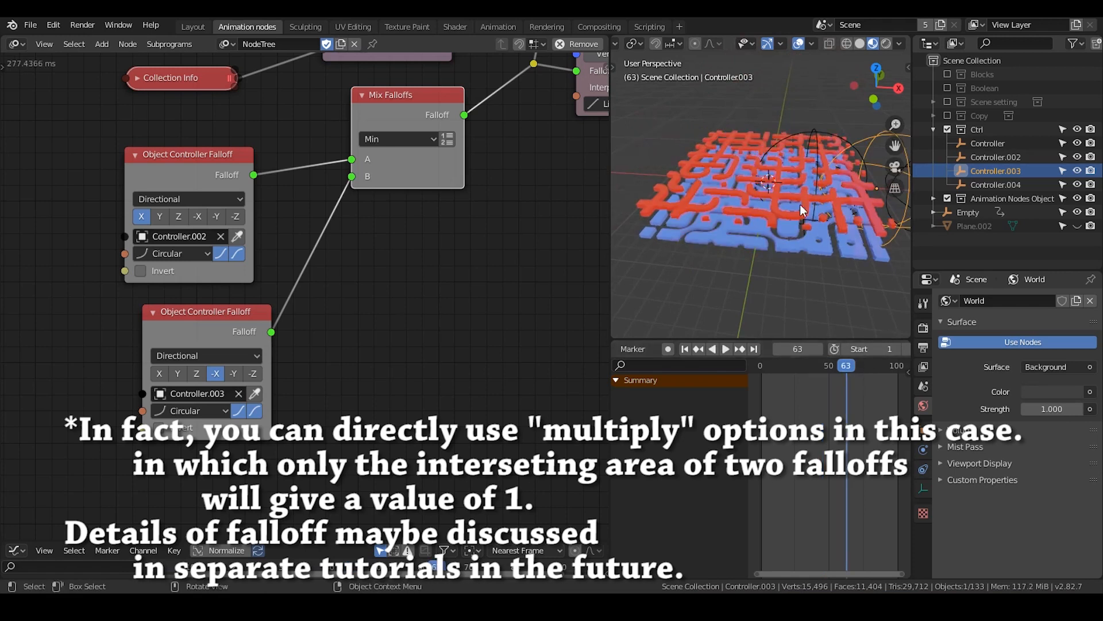
{"action": "left_click", "coordinate": [803, 365]}
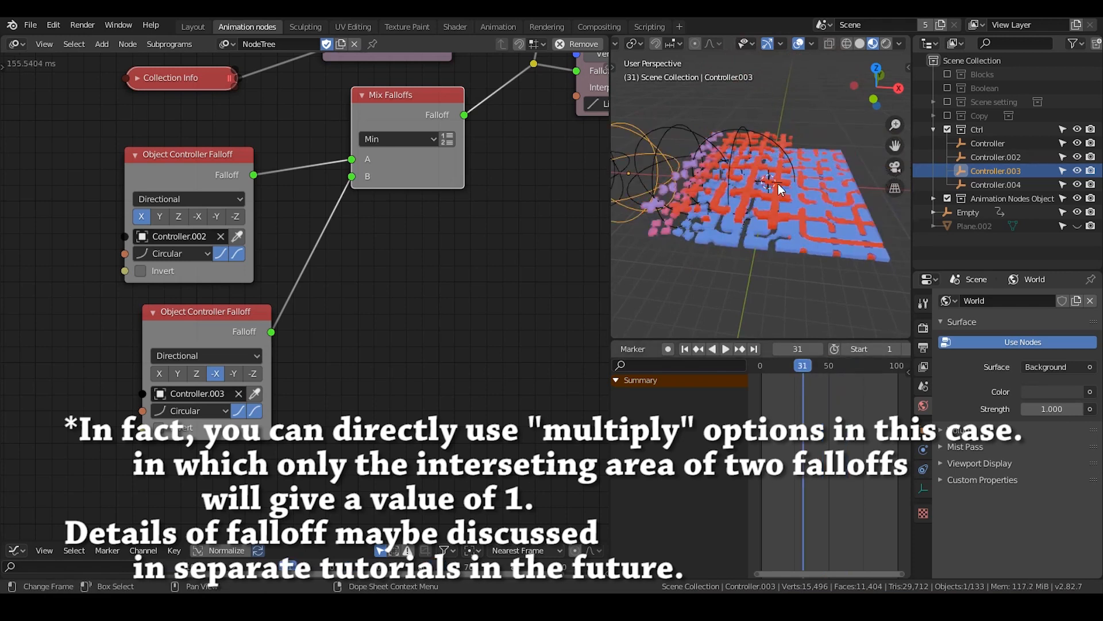
{"action": "left_click", "coordinate": [823, 371]}
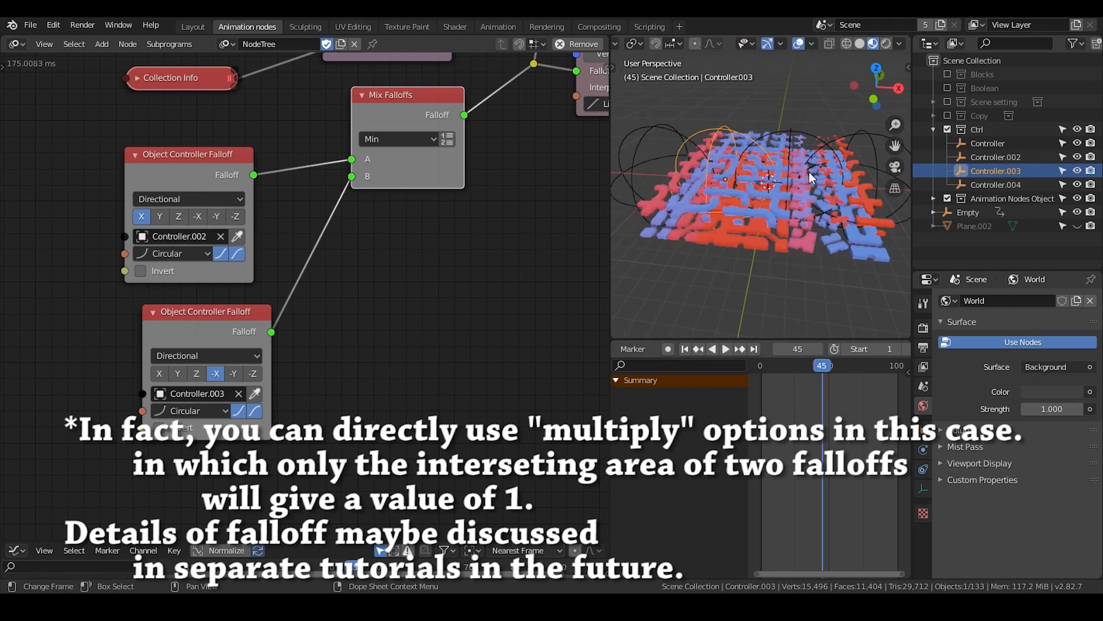
{"action": "key", "text": "space"}
Shift the Mix Falloffs node slightly to adjust its spacing from the two Object Controller Falloff nodes
{"action": "middle_click_drag", "start_coordinate": [469, 184], "coordinate": [278, 375]}
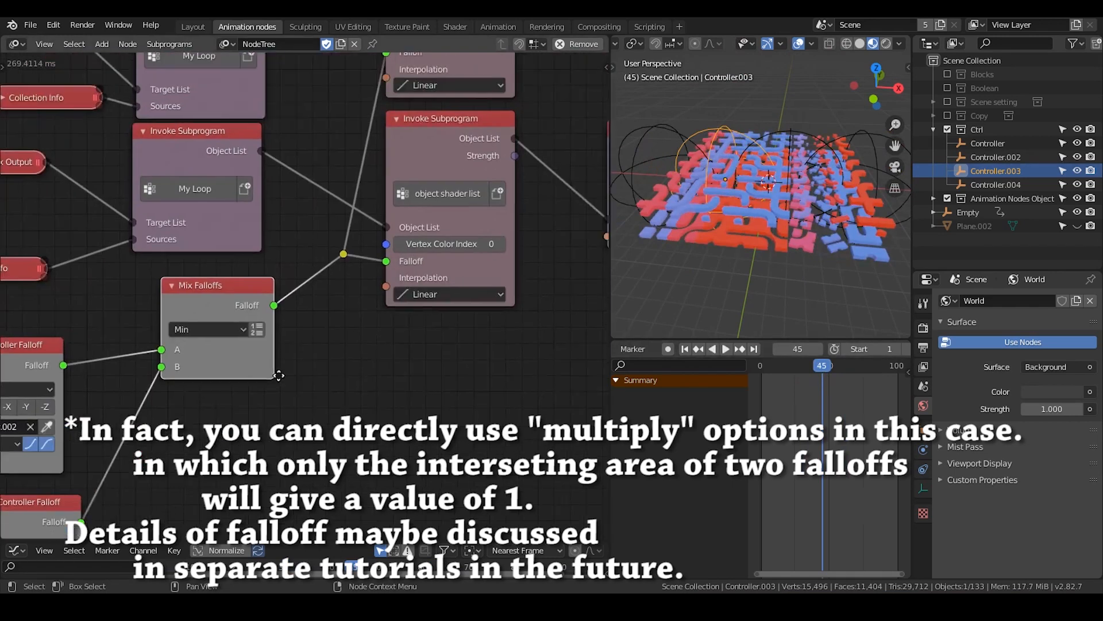
{"action": "middle_click_drag", "start_coordinate": [456, 146], "coordinate": [400, 168]}
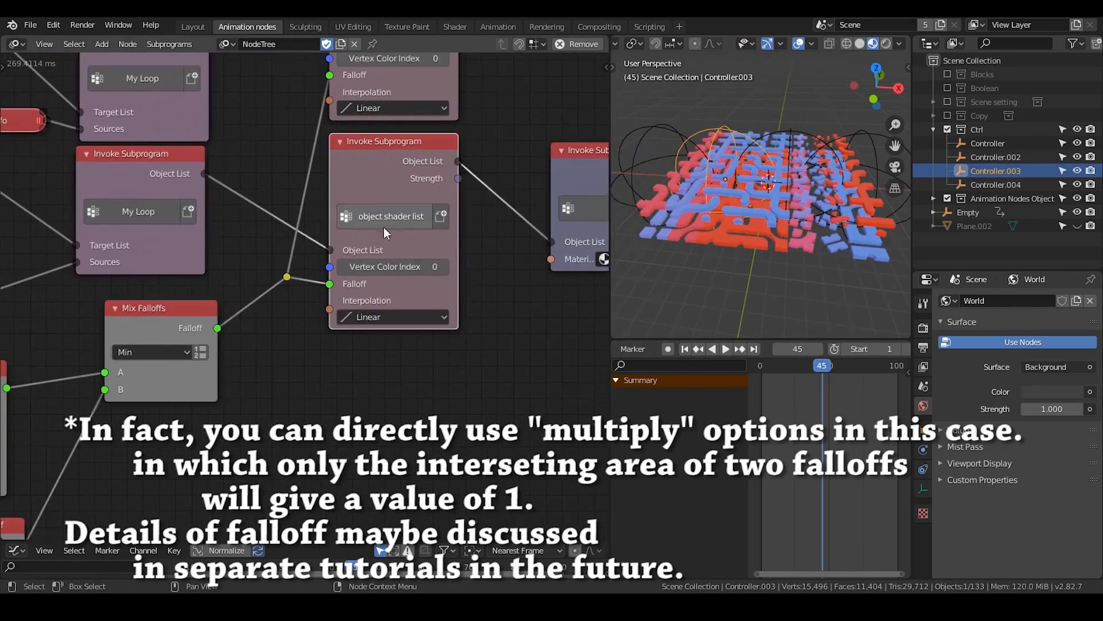
{"action": "middle_click_drag", "start_coordinate": [360, 275], "coordinate": [42, 89]}
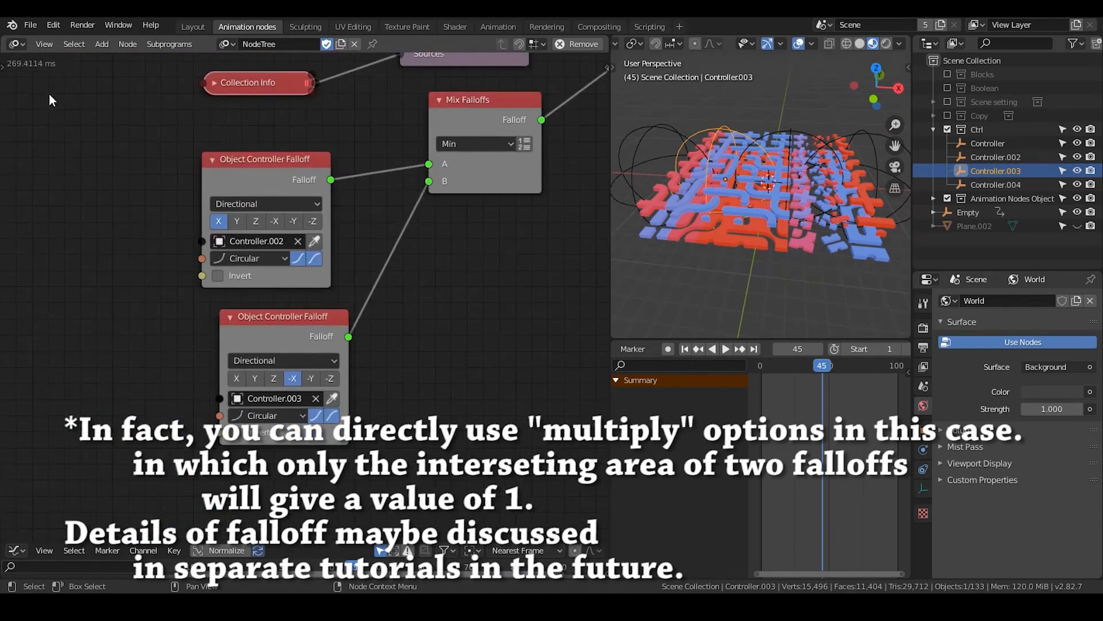
{"action": "scroll", "coordinate": [352, 239], "scroll_direction": "down", "scroll_amount": 1}
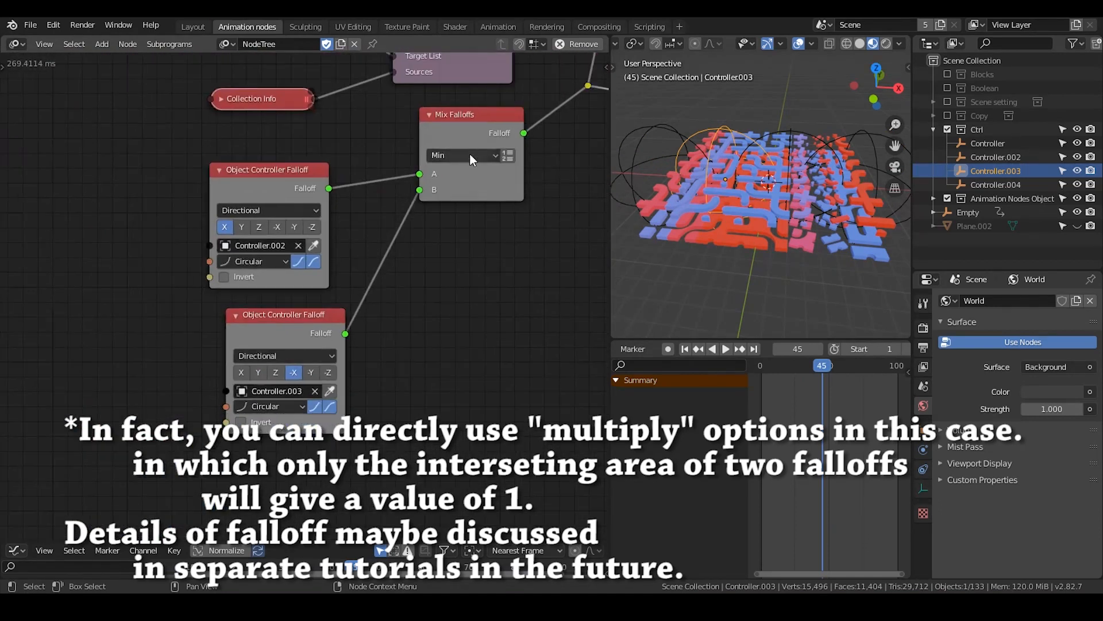
{"action": "left_click_drag", "start_coordinate": [466, 130], "coordinate": [470, 140]}
{"action": "left_click", "coordinate": [313, 326]}
{"action": "left_click", "coordinate": [475, 140]}
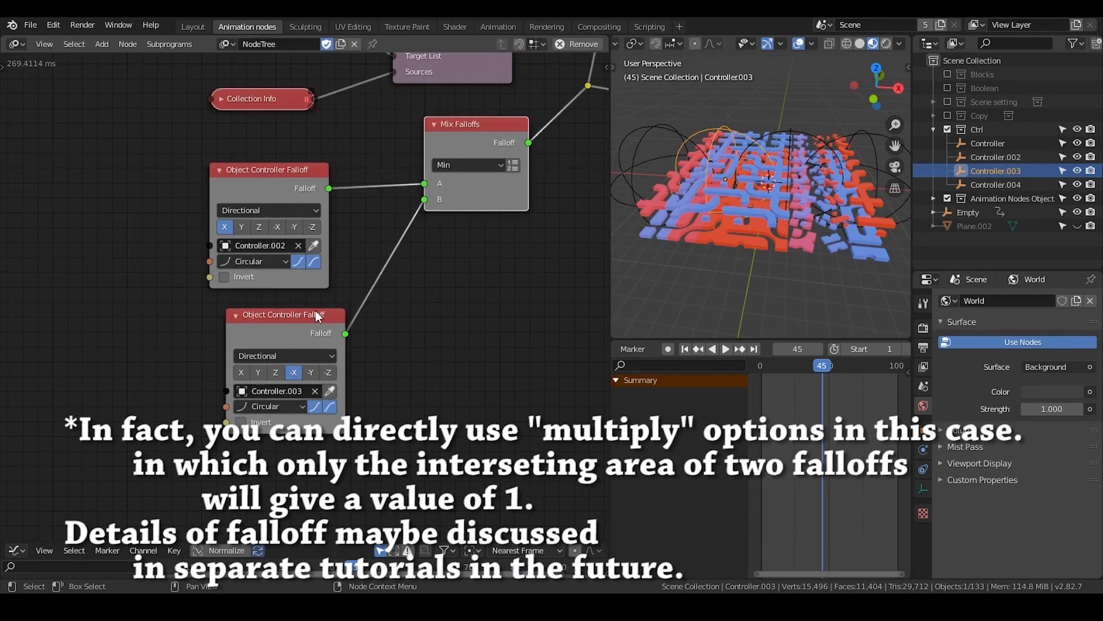
{"action": "left_click", "coordinate": [315, 310]}
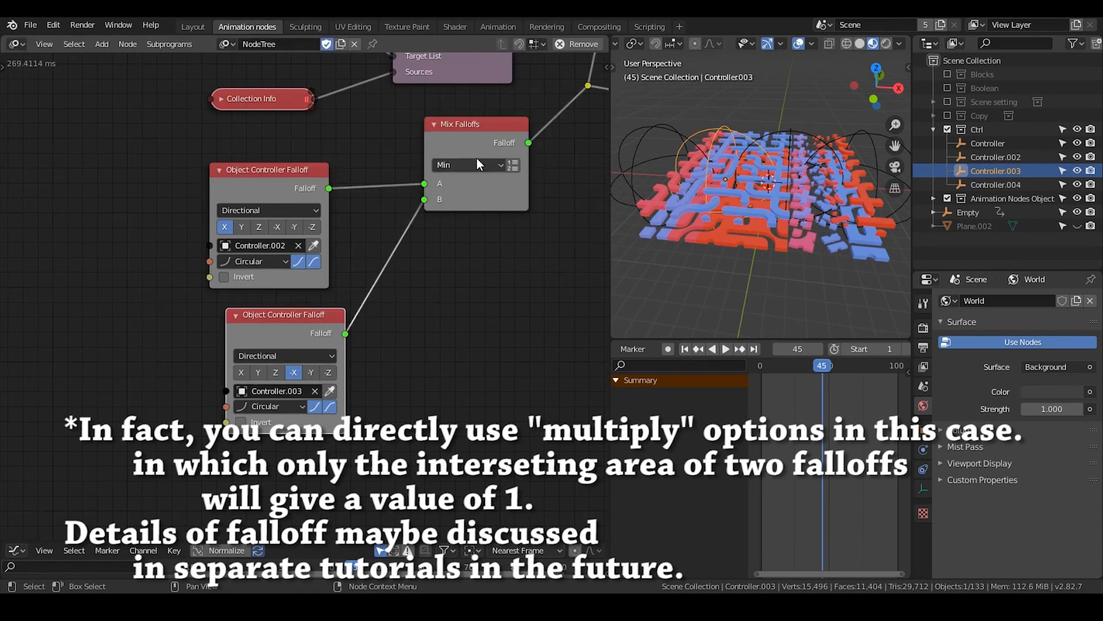
{"action": "middle_click_drag", "start_coordinate": [477, 158], "coordinate": [415, 203]}
{"action": "left_click_drag", "start_coordinate": [423, 177], "coordinate": [432, 168]}
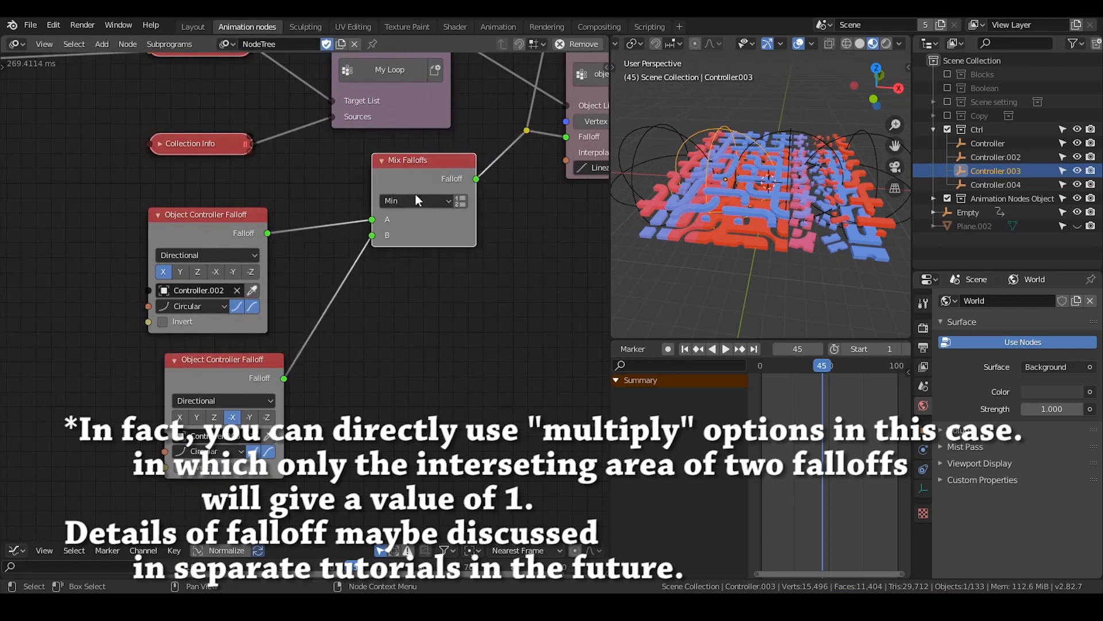
Stack the two Object Controller Falloff nodes in one column and place the Mix Falloffs node close beside them
{"action": "left_click_drag", "start_coordinate": [240, 371], "coordinate": [278, 339]}
{"action": "left_click_drag", "start_coordinate": [183, 225], "coordinate": [236, 193]}
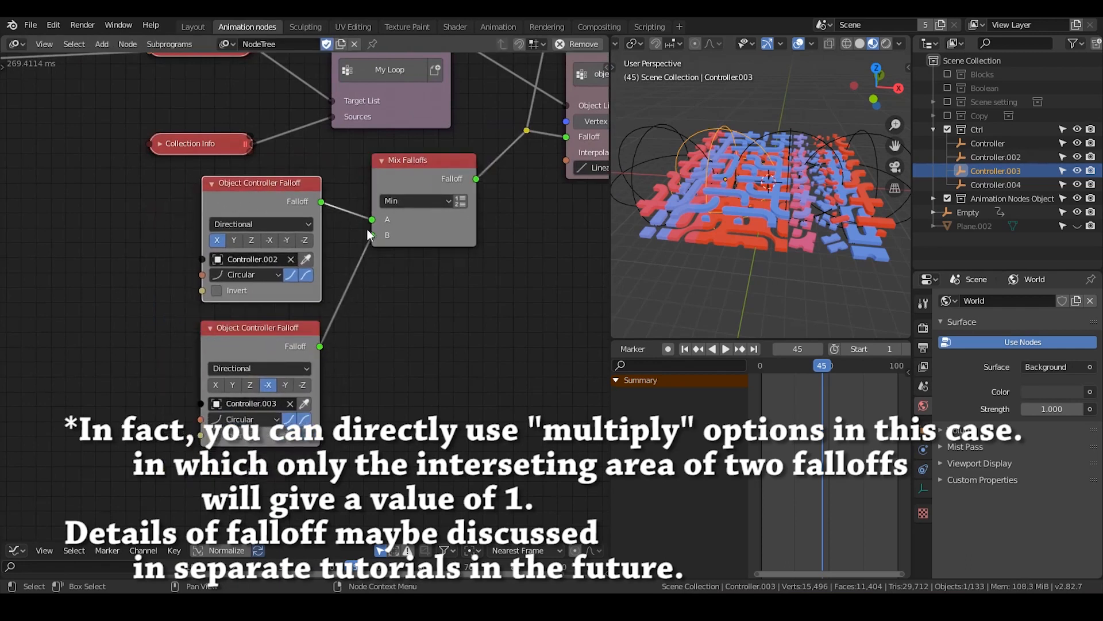
{"action": "left_click_drag", "start_coordinate": [367, 229], "coordinate": [372, 234]}
{"action": "left_click", "coordinate": [468, 174]}
{"action": "left_click_drag", "start_coordinate": [425, 172], "coordinate": [438, 189]}
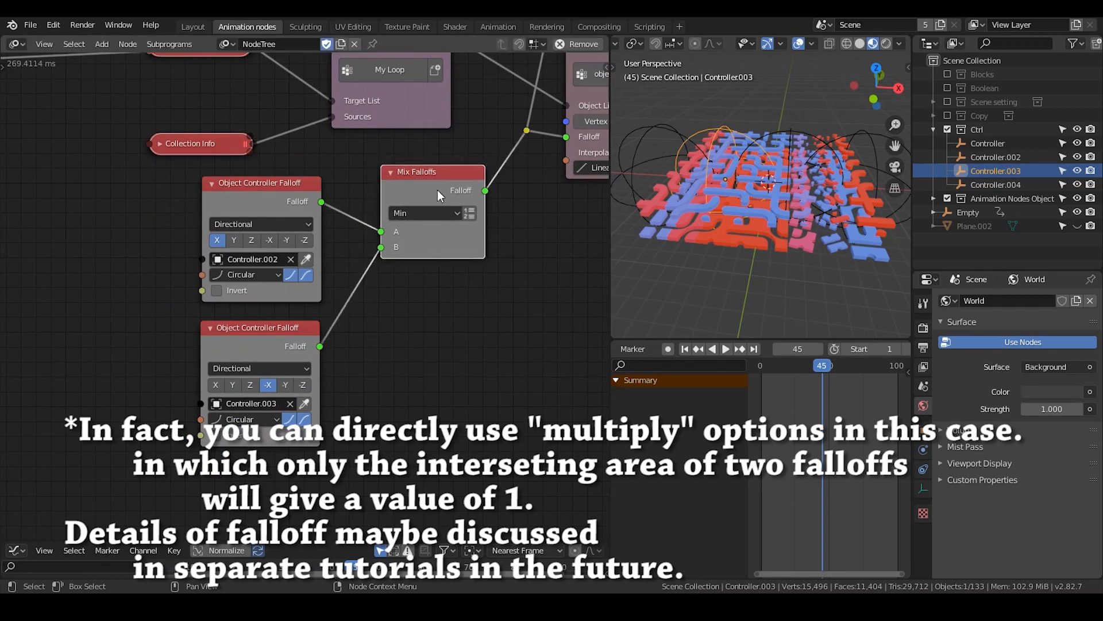
Duplicate the Mix Falloffs node and place the unconnected copy in the empty area below the Random rotation nodes
{"action": "middle_click_drag", "start_coordinate": [160, 254], "coordinate": [365, 362]}
{"action": "scroll", "coordinate": [357, 368], "scroll_direction": "down", "scroll_amount": 4}
{"action": "middle_click_drag", "start_coordinate": [160, 282], "coordinate": [402, 269]}
{"action": "left_click", "coordinate": [261, 155]}
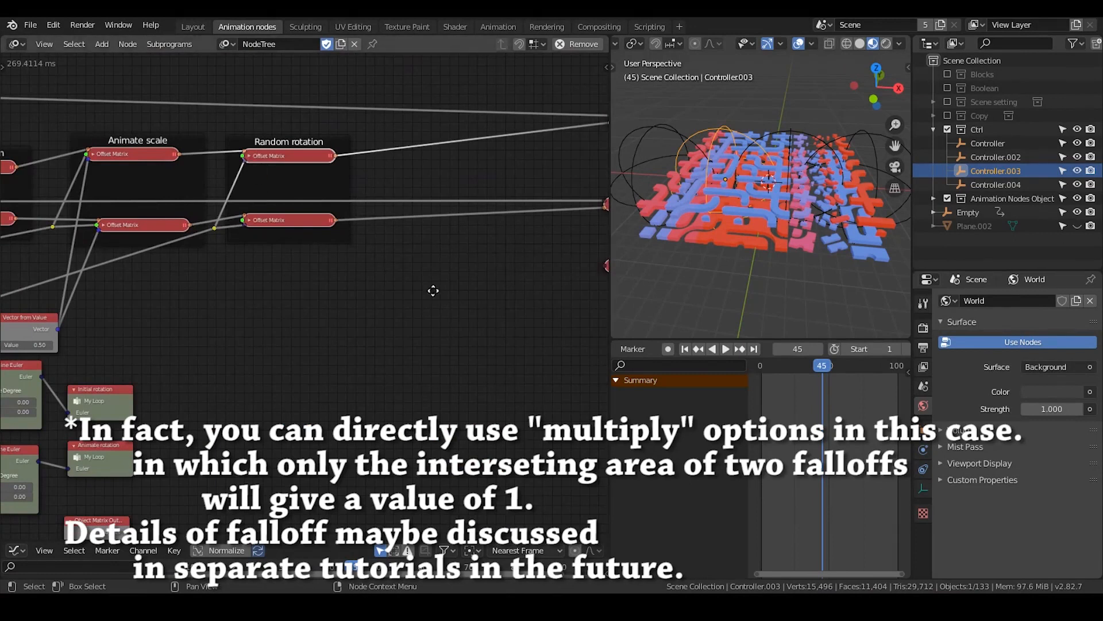
{"action": "middle_click_drag", "start_coordinate": [424, 274], "coordinate": [172, 225]}
{"action": "left_click", "coordinate": [456, 216]}
{"action": "key", "text": "shift+d"}
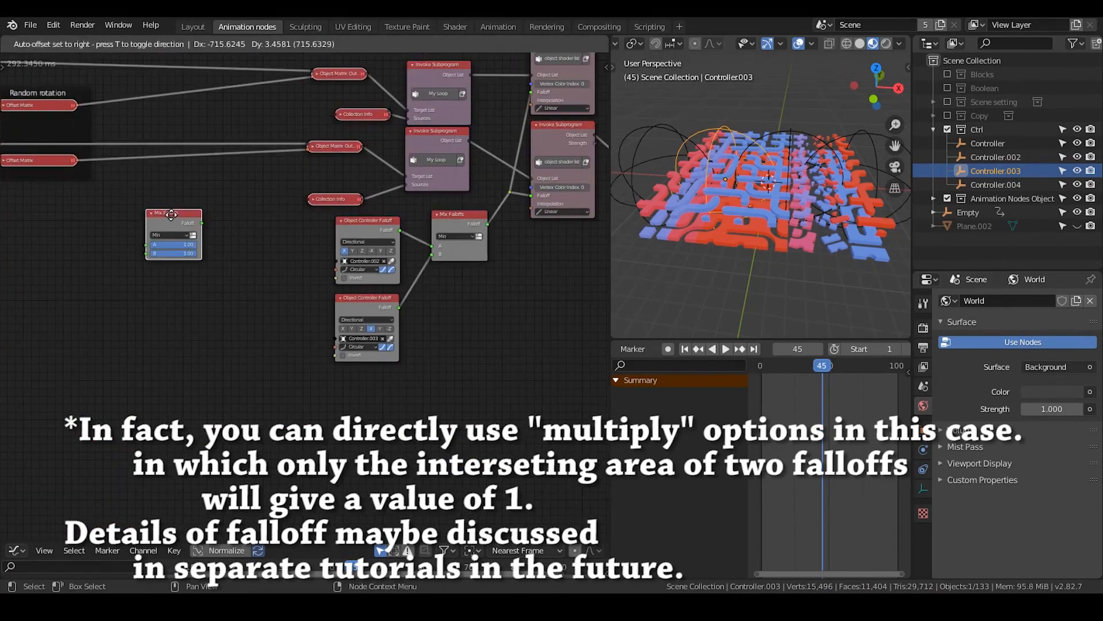
{"action": "left_click", "coordinate": [123, 201]}
Insert the copied Mix Falloffs node into the link feeding the first Offset Matrix node before the Animate rotation frame
{"action": "middle_click_drag", "start_coordinate": [69, 206], "coordinate": [360, 200]}
{"action": "scroll", "coordinate": [318, 213], "scroll_direction": "down", "scroll_amount": 3}
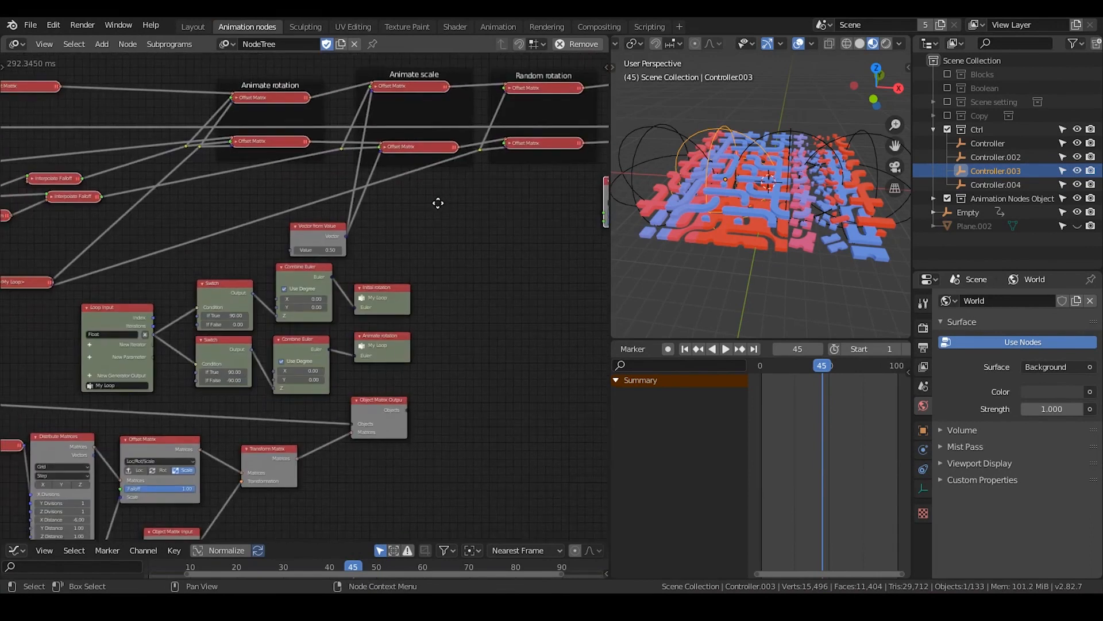
{"action": "key", "text": "g"}
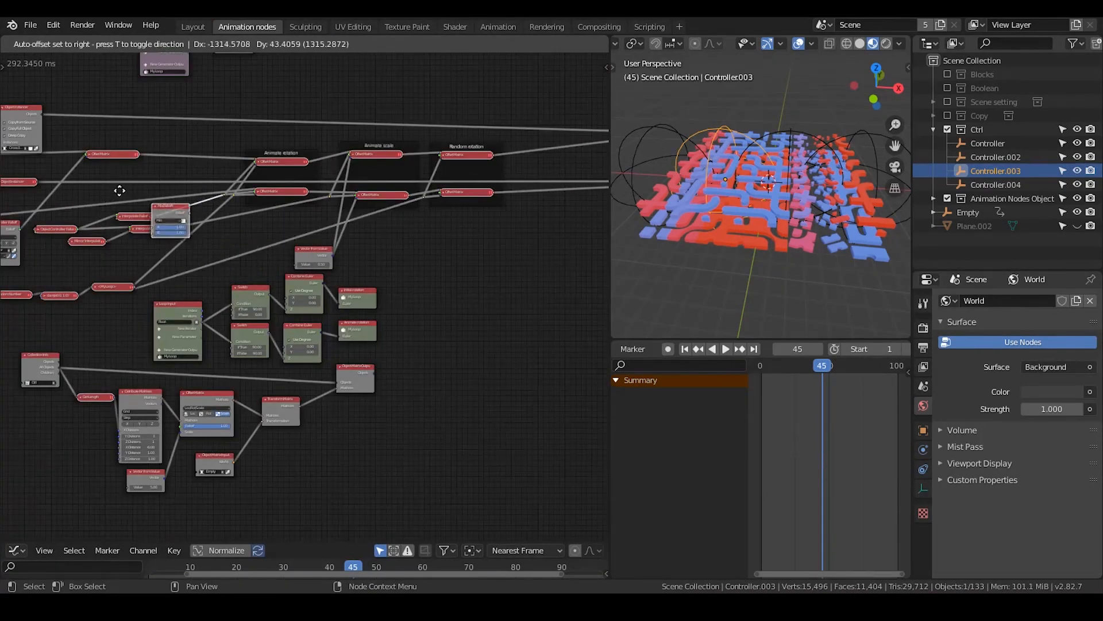
{"action": "left_click", "coordinate": [80, 200]}
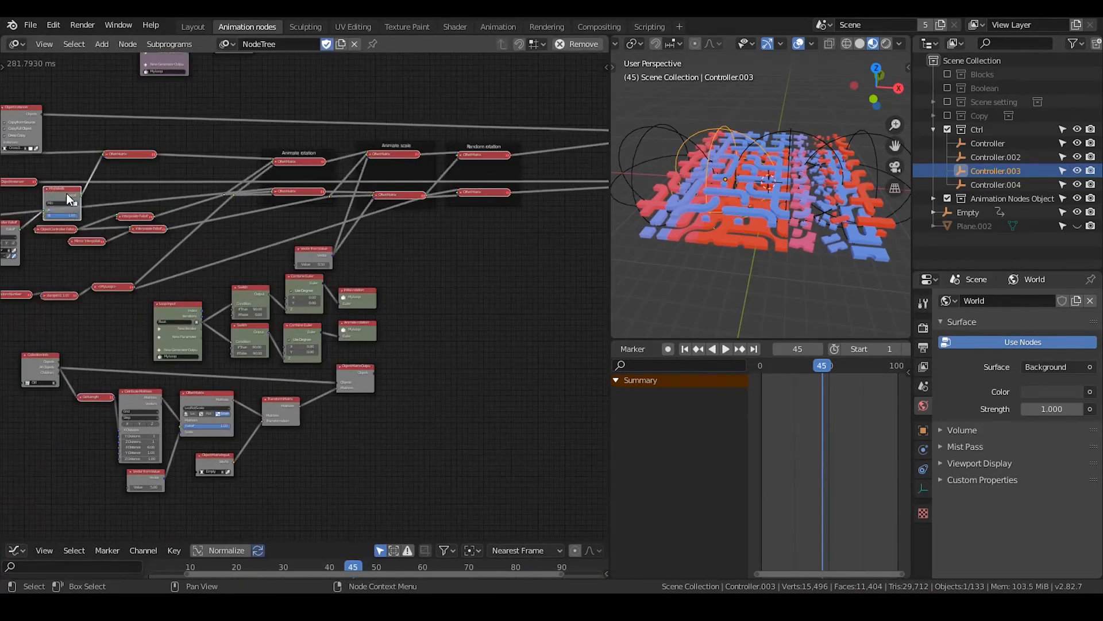
Feed input B of the inserted Mix Falloffs node with a copy of the Controller falloff node reassigned to Controller.003
{"action": "scroll", "coordinate": [382, 219], "scroll_direction": "up", "scroll_amount": 5}
{"action": "left_click_drag", "start_coordinate": [349, 210], "coordinate": [231, 223]}
{"action": "scroll", "coordinate": [199, 216], "scroll_direction": "up", "scroll_amount": 2}
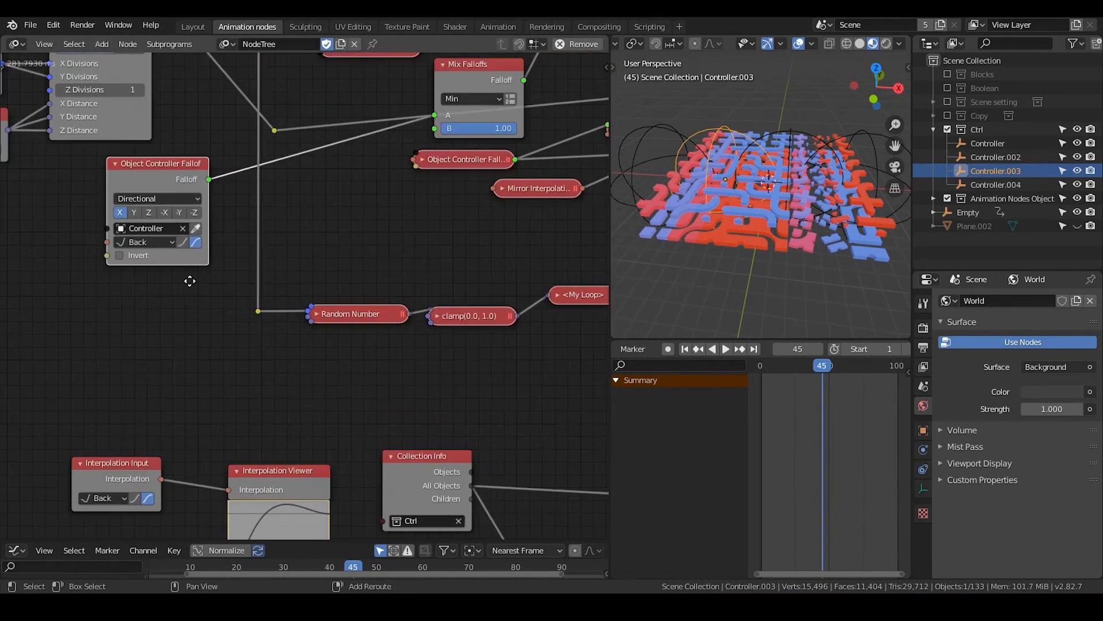
{"action": "key", "text": "shift+d"}
{"action": "left_click", "coordinate": [197, 385]}
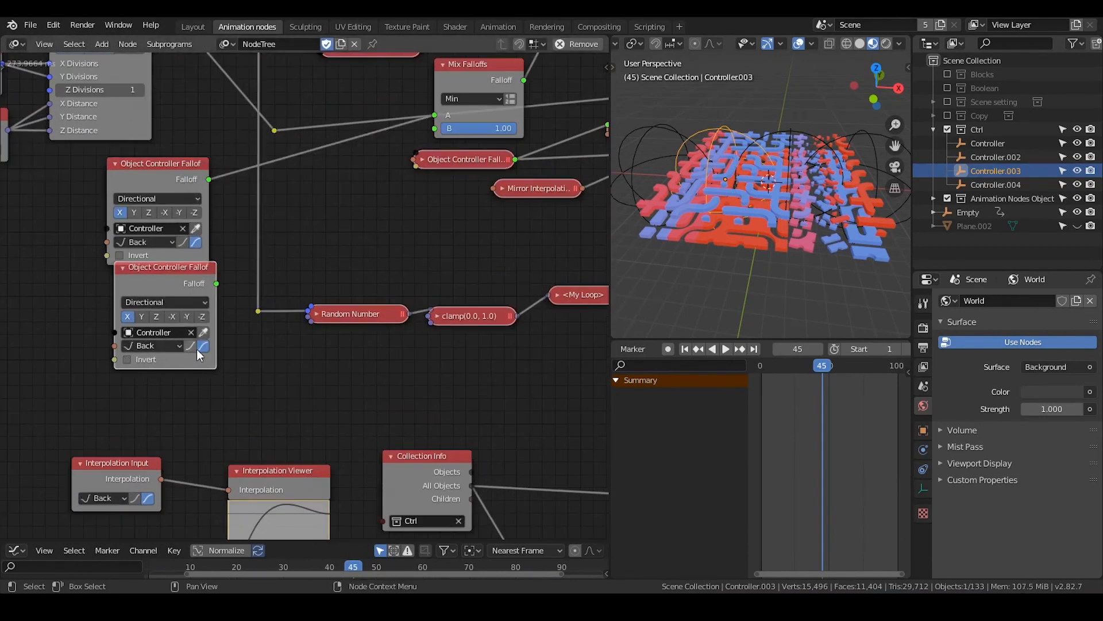
{"action": "left_click", "coordinate": [202, 334]}
{"action": "left_click_drag", "start_coordinate": [215, 284], "coordinate": [439, 127]}
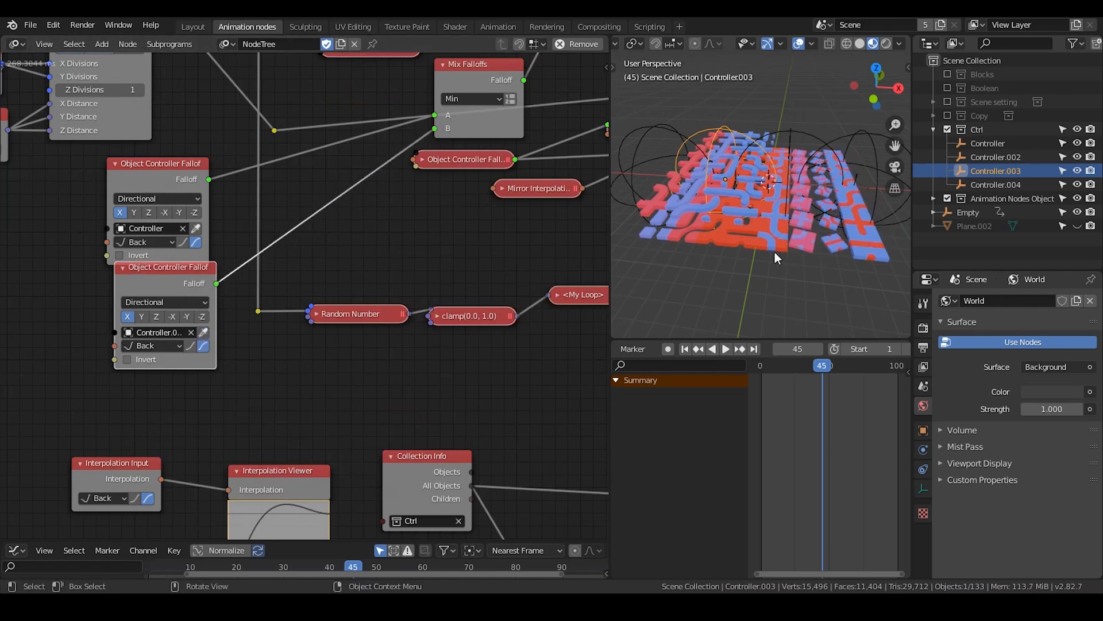
Set the Controller.003 falloff's direction to -X and move the timeline to frame 58
{"action": "middle_click_drag", "start_coordinate": [754, 278], "coordinate": [741, 284], "text": "shift"}
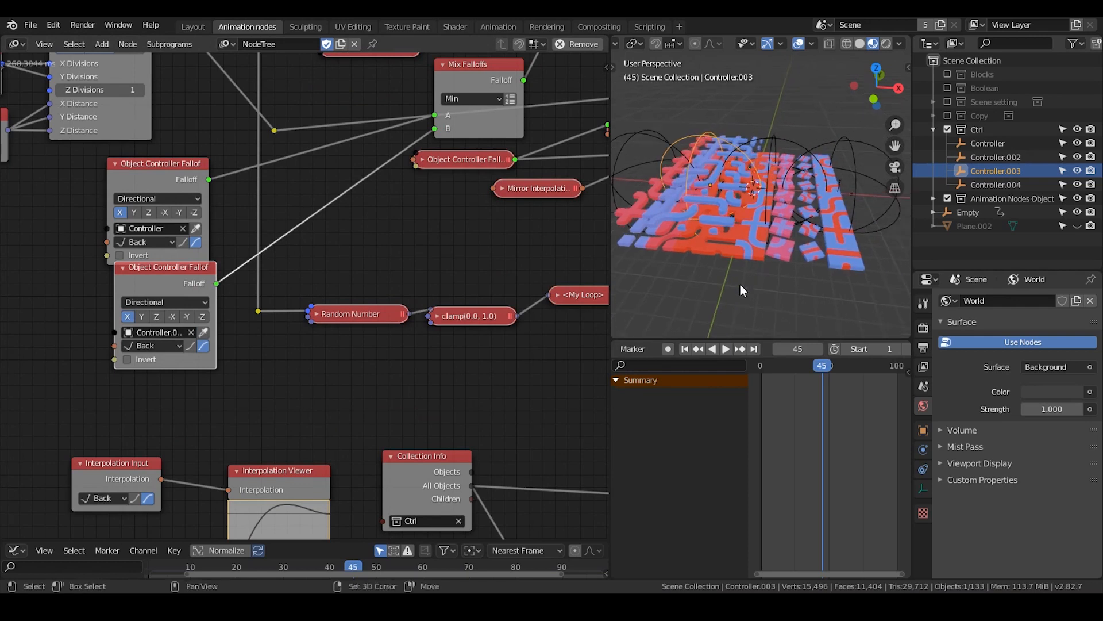
{"action": "left_click", "coordinate": [172, 317]}
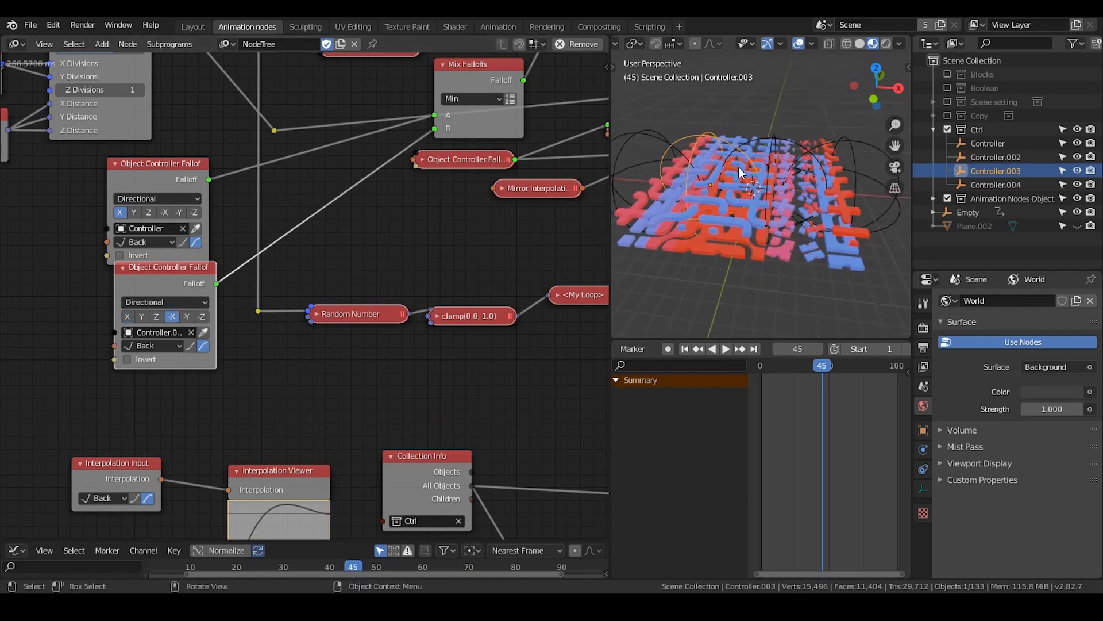
{"action": "left_click", "coordinate": [840, 367]}
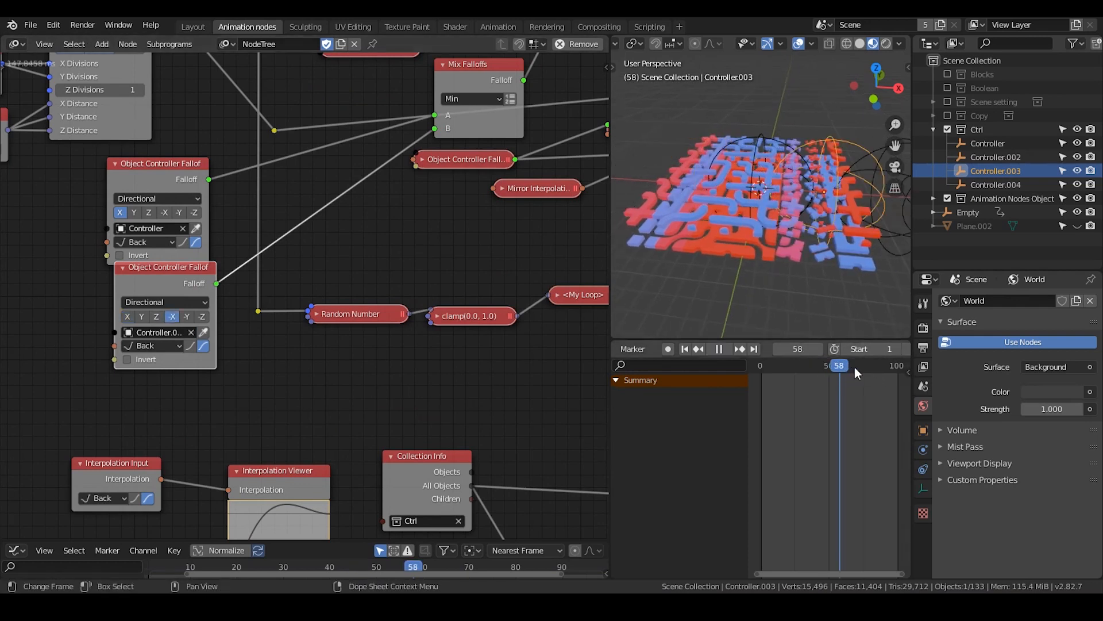
{"action": "middle_click_drag", "start_coordinate": [764, 211], "coordinate": [691, 142]}
{"action": "middle_click_drag", "start_coordinate": [746, 166], "coordinate": [731, 190]}
Move the inserted Mix Falloffs node close beside its two Object Controller Falloff nodes
{"action": "left_click_drag", "start_coordinate": [475, 73], "coordinate": [337, 153]}
{"action": "middle_click_drag", "start_coordinate": [155, 231], "coordinate": [130, 254]}
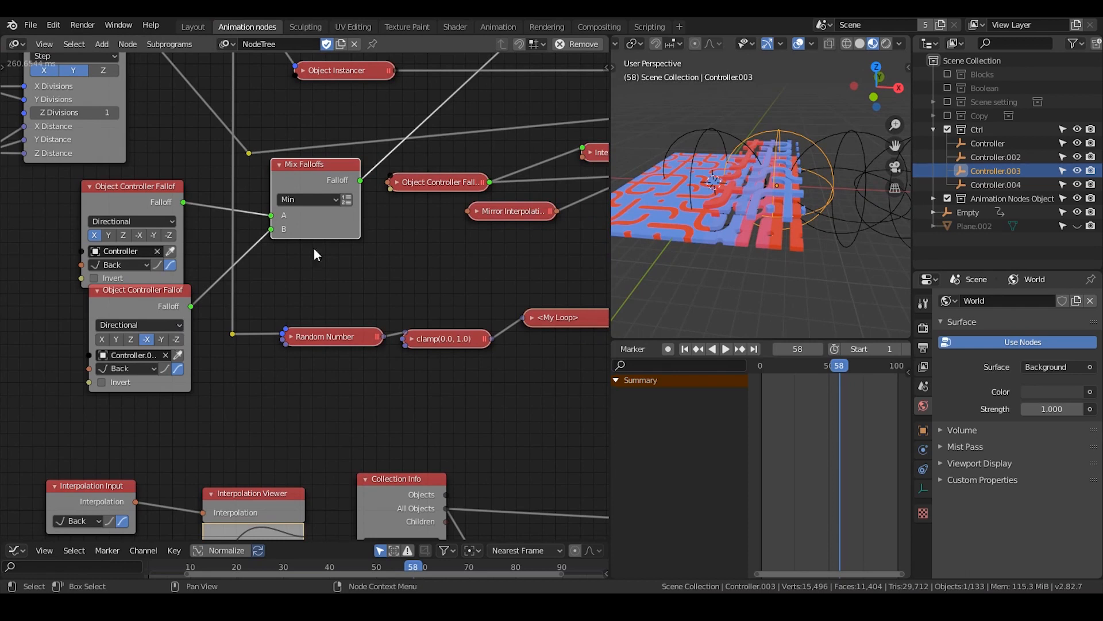
{"action": "mouse_move", "coordinate": [759, 254]}
{"action": "middle_mouse_down"}
{"action": "mouse_move", "coordinate": [809, 251]}
{"action": "mouse_move", "coordinate": [778, 246]}
{"action": "middle_mouse_up"}
{"action": "middle_click_drag", "start_coordinate": [489, 195], "coordinate": [276, 370]}
{"action": "left_click", "coordinate": [381, 174]}
{"action": "key", "text": "shift+d"}
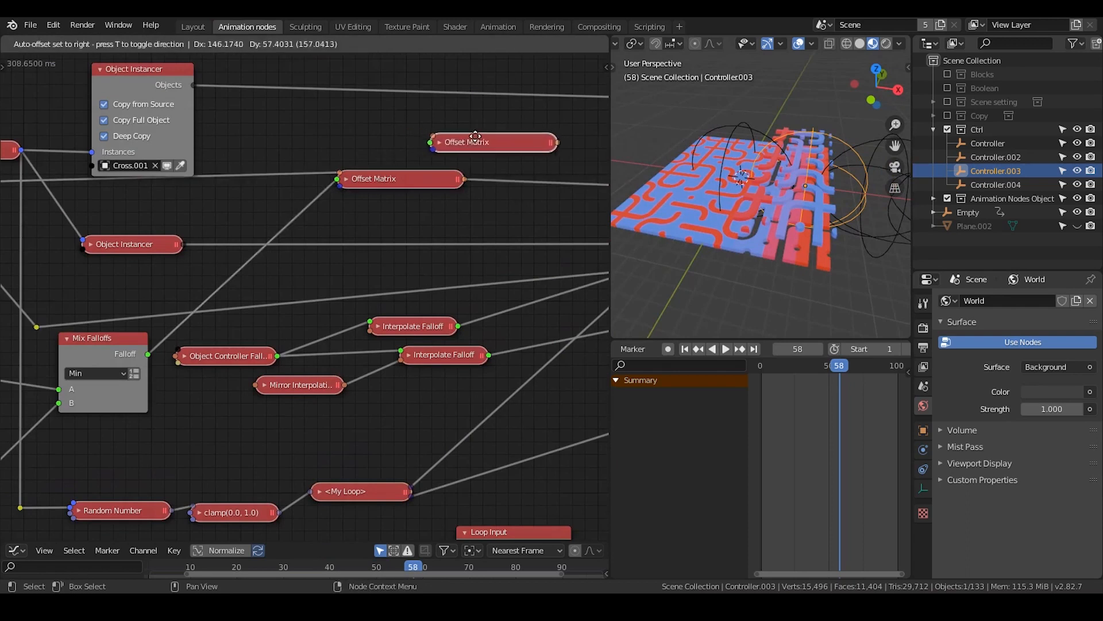
{"action": "left_click", "coordinate": [495, 142]}
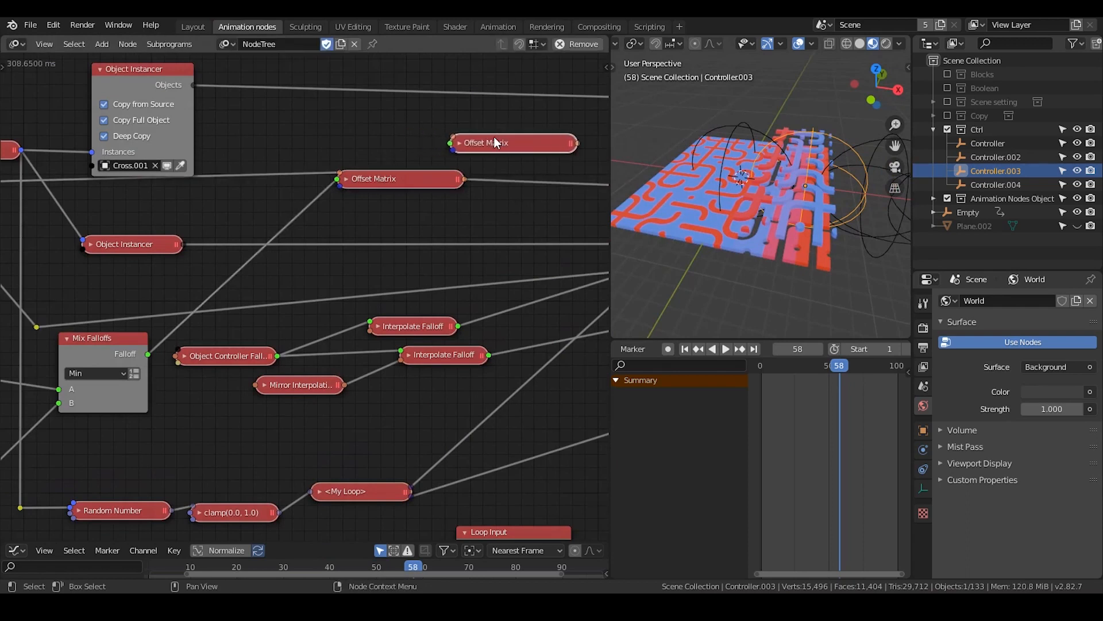
{"action": "left_click", "coordinate": [462, 144]}
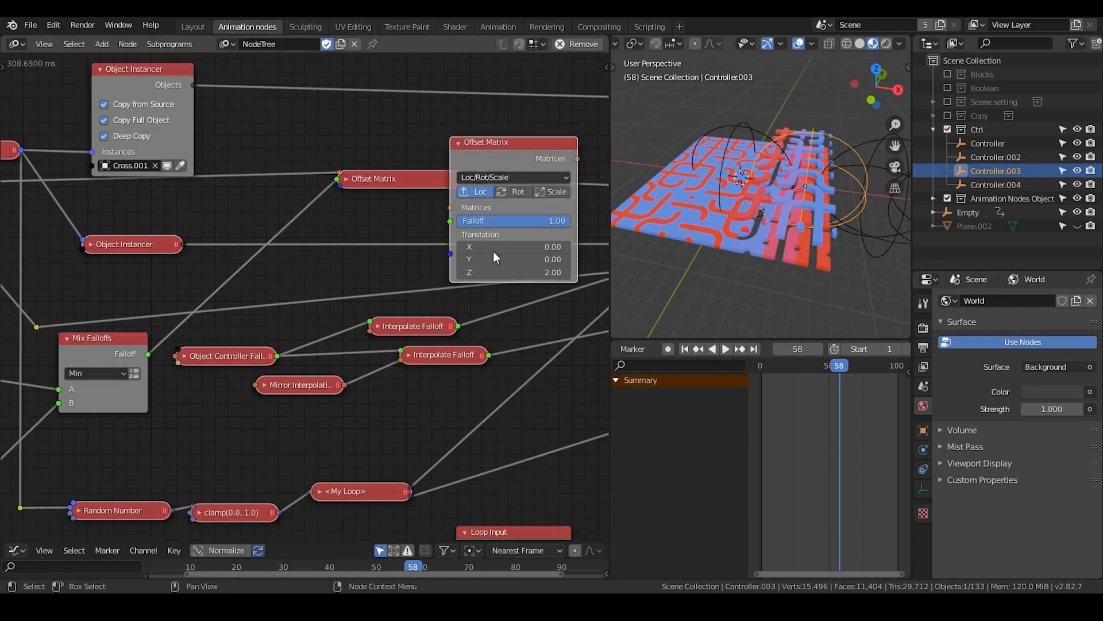
{"action": "left_click", "coordinate": [462, 144]}
{"action": "key", "text": "x"}
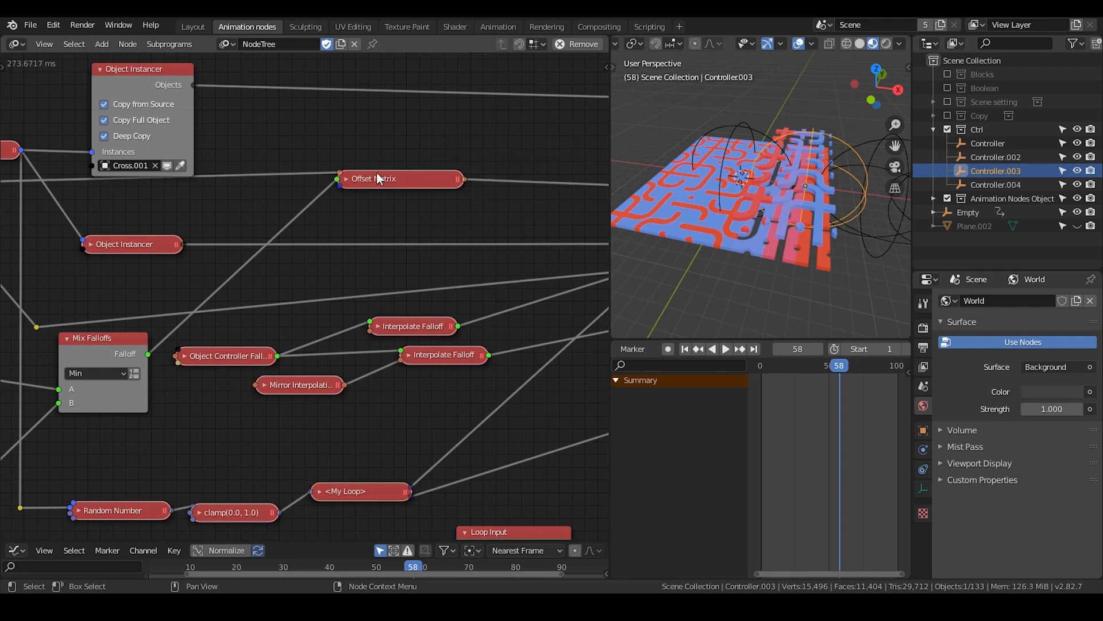
Try a Z translation of 5 in the Offset Matrix node fed by the Mix Falloffs node and restore it to 2
{"action": "left_click", "coordinate": [346, 179]}
{"action": "left_click", "coordinate": [426, 305]}
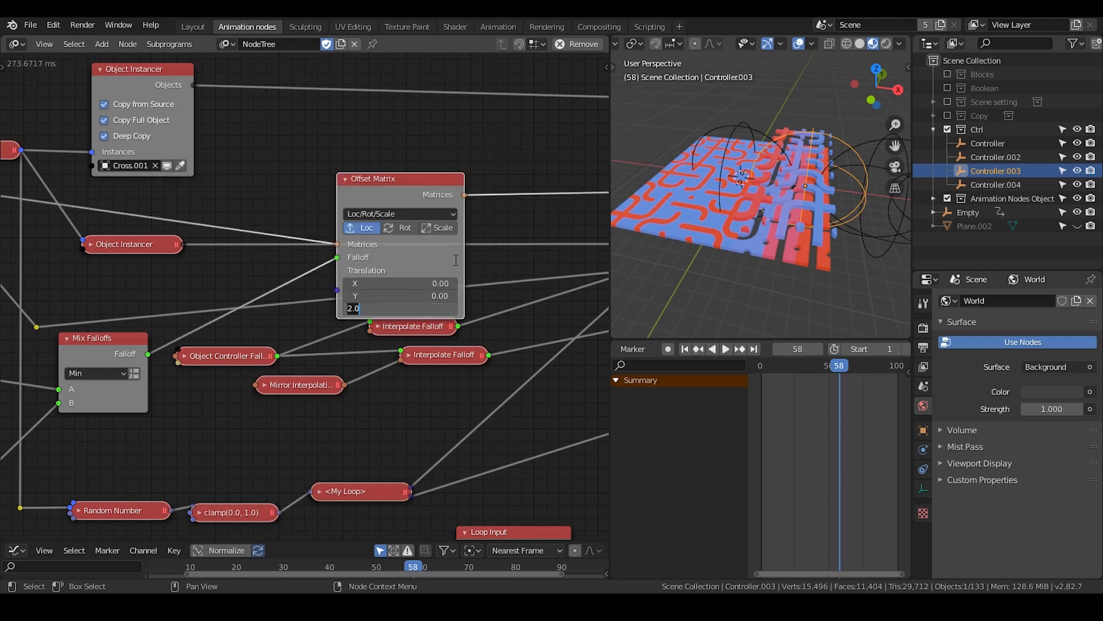
{"action": "key", "text": "Return"}
{"action": "middle_click_drag", "start_coordinate": [535, 229], "coordinate": [300, 255]}
{"action": "middle_click_drag", "start_coordinate": [453, 263], "coordinate": [778, 195]}
{"action": "left_click", "coordinate": [530, 276]}
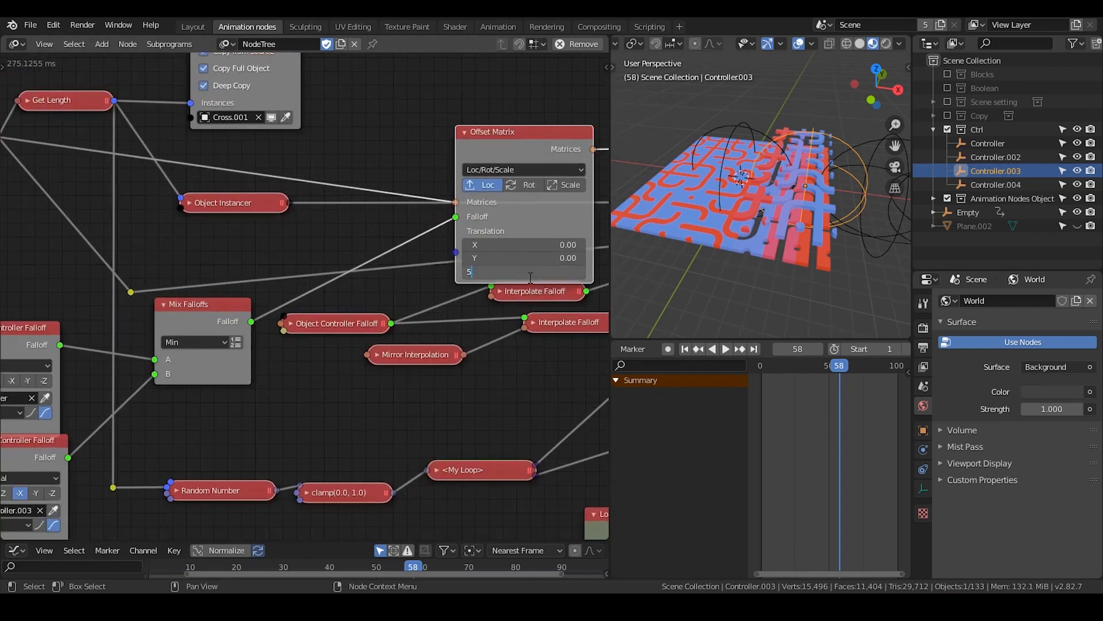
{"action": "key", "text": "Return"}
{"action": "left_click", "coordinate": [532, 274]}
{"action": "type", "text": "2"}
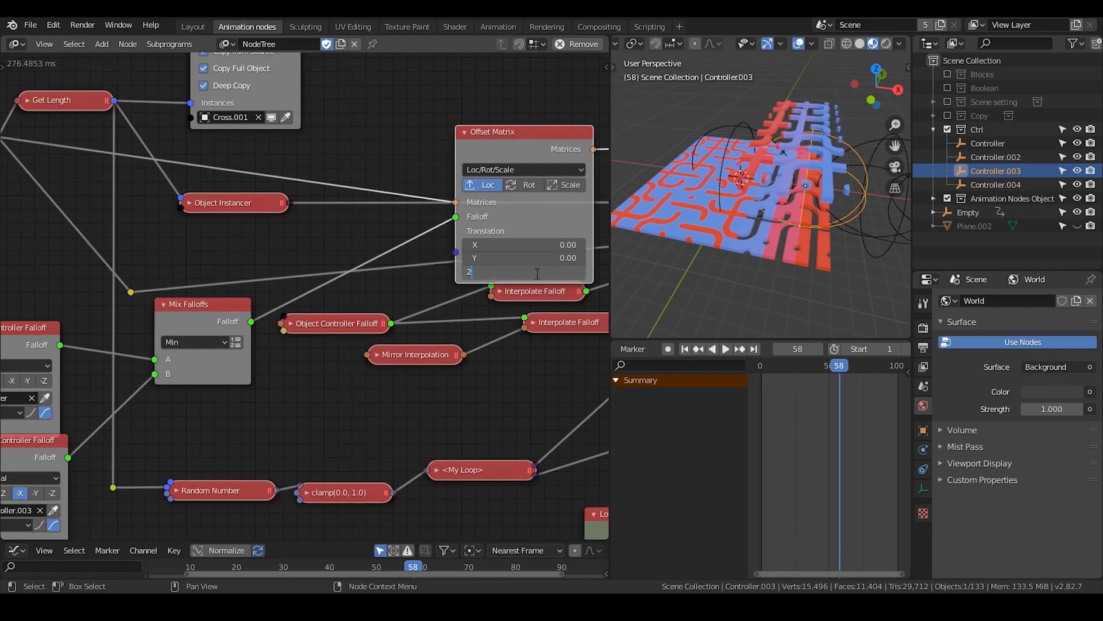
{"action": "key", "text": "Return"}
{"action": "left_click", "coordinate": [467, 133]}
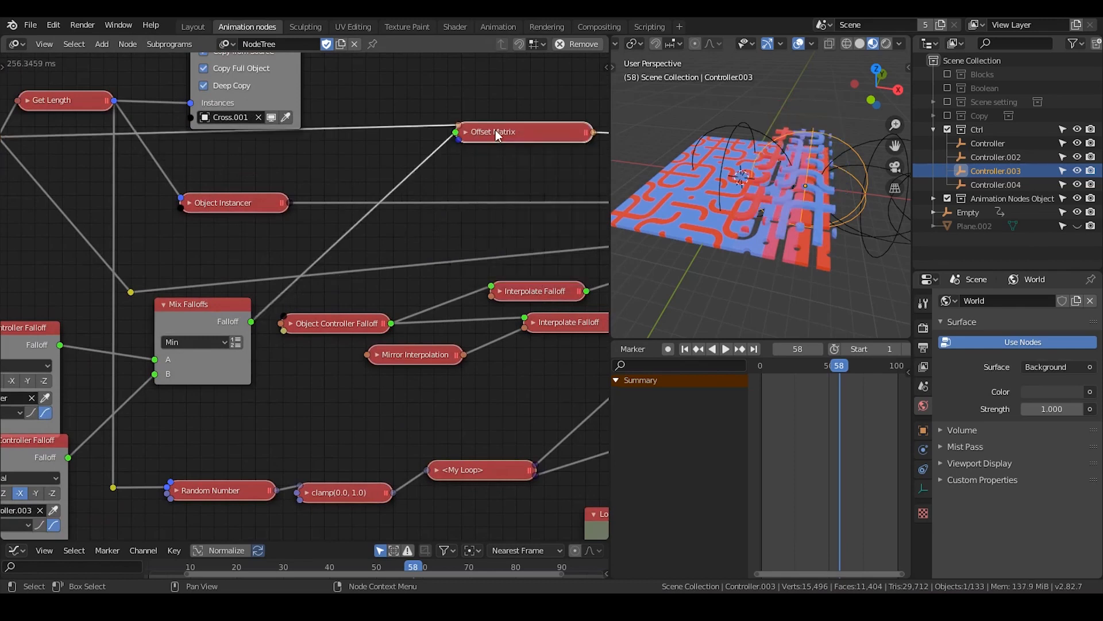
Shift the first Offset Matrix node and its Mix Falloffs node slightly downward to tidy the layout
{"action": "left_click_drag", "start_coordinate": [496, 130], "coordinate": [493, 156]}
{"action": "middle_click_drag", "start_coordinate": [382, 296], "coordinate": [509, 241]}
{"action": "left_click", "coordinate": [336, 263]}
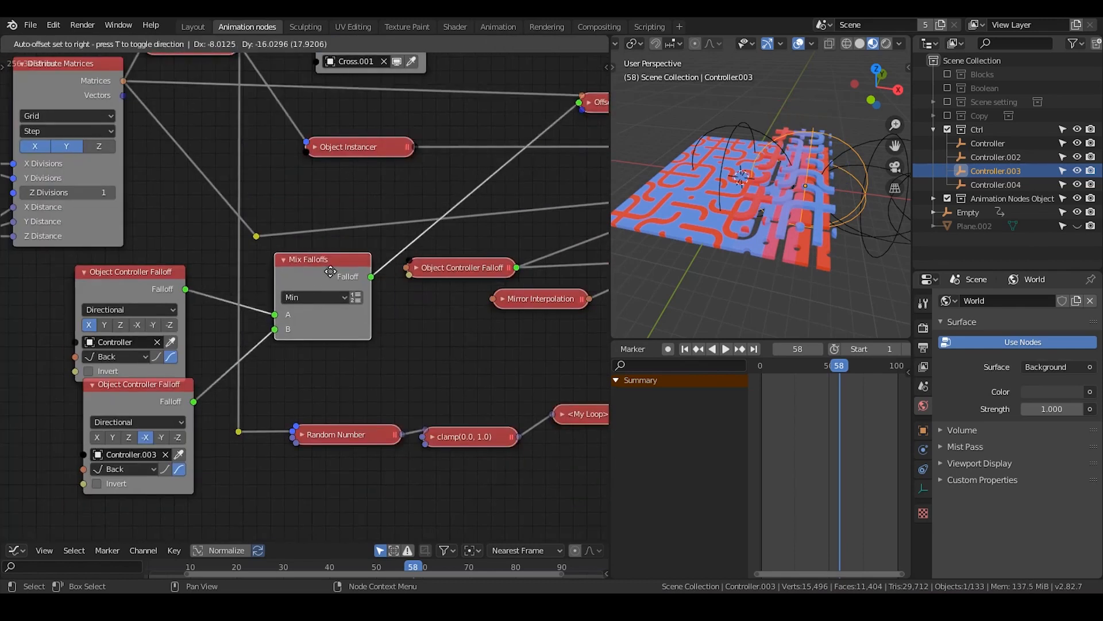
Expand the collapsed Random Number node that feeds the clamp node
{"action": "scroll", "coordinate": [334, 386], "scroll_direction": "down", "scroll_amount": 3}
{"action": "middle_click_drag", "start_coordinate": [467, 362], "coordinate": [271, 285]}
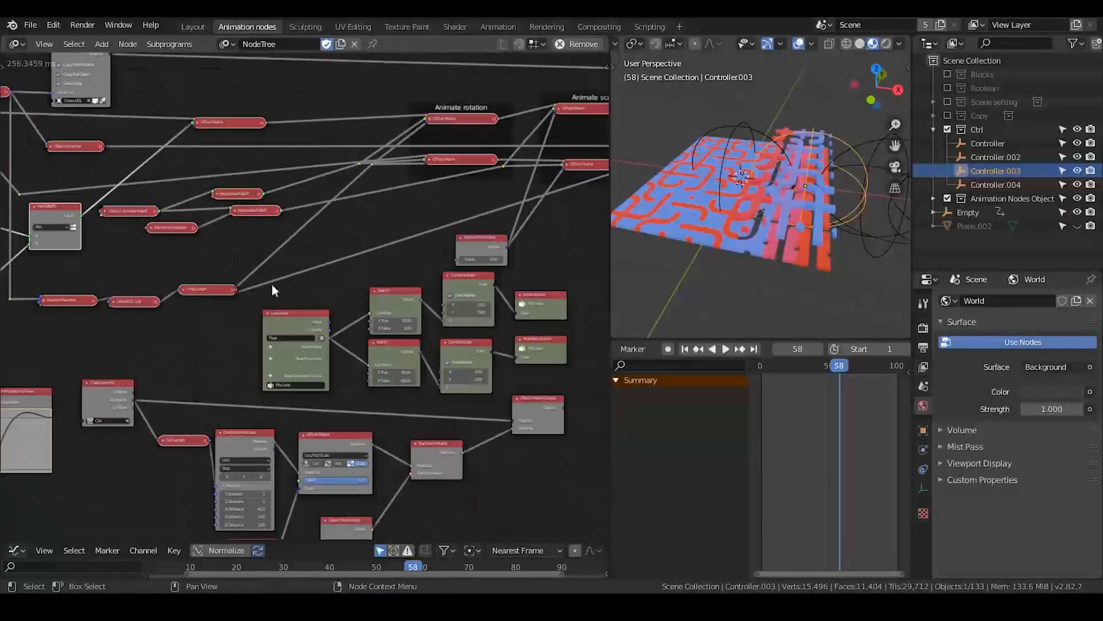
{"action": "scroll", "coordinate": [313, 324], "scroll_direction": "down", "scroll_amount": 4}
{"action": "middle_click_drag", "start_coordinate": [500, 279], "coordinate": [392, 274]}
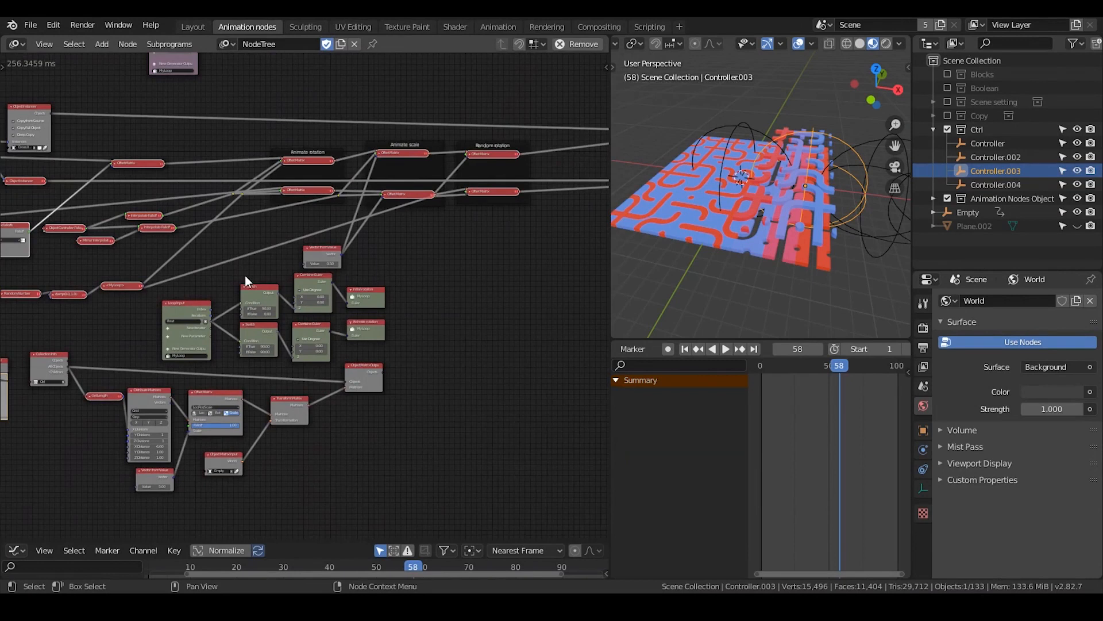
{"action": "middle_click_drag", "start_coordinate": [245, 275], "coordinate": [474, 189]}
{"action": "scroll", "coordinate": [446, 275], "scroll_direction": "up", "scroll_amount": 2}
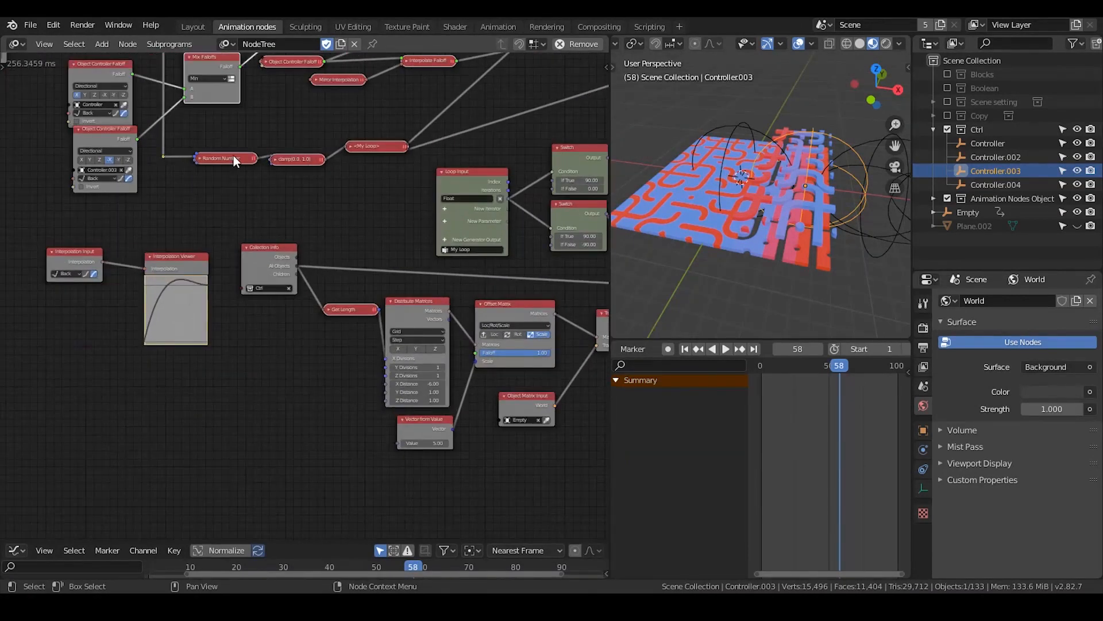
{"action": "left_click", "coordinate": [200, 156]}
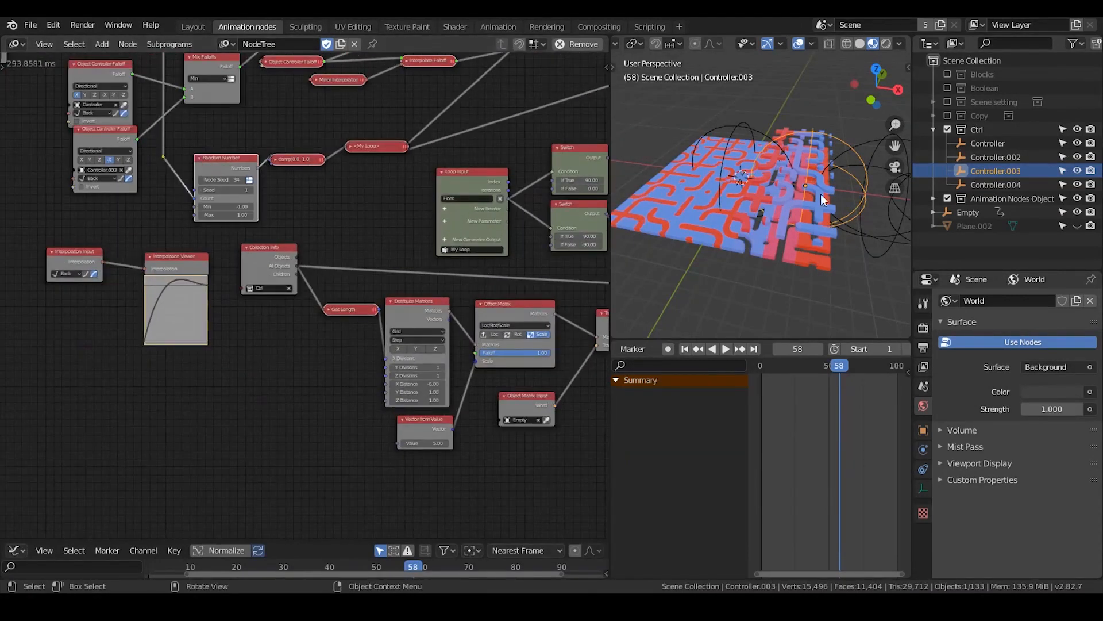
Set the node seed of the loop's random list element node to 10 and select one tile in the viewport
{"action": "middle_click_drag", "start_coordinate": [178, 122], "coordinate": [366, 190]}
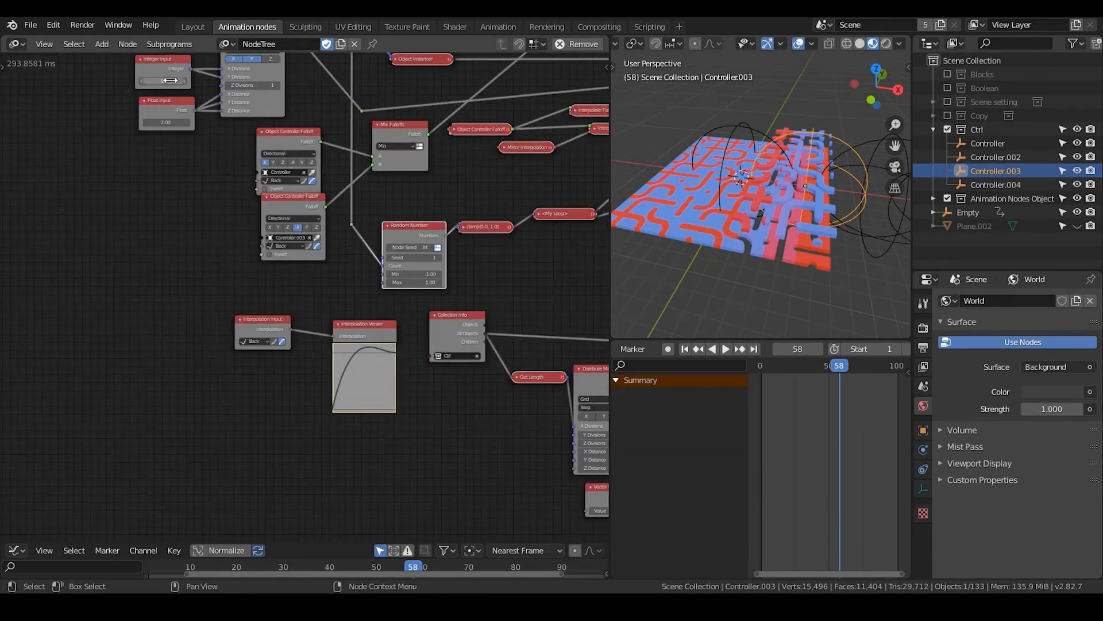
{"action": "middle_click_drag", "start_coordinate": [400, 99], "coordinate": [301, 285]}
{"action": "middle_click_drag", "start_coordinate": [459, 110], "coordinate": [289, 206]}
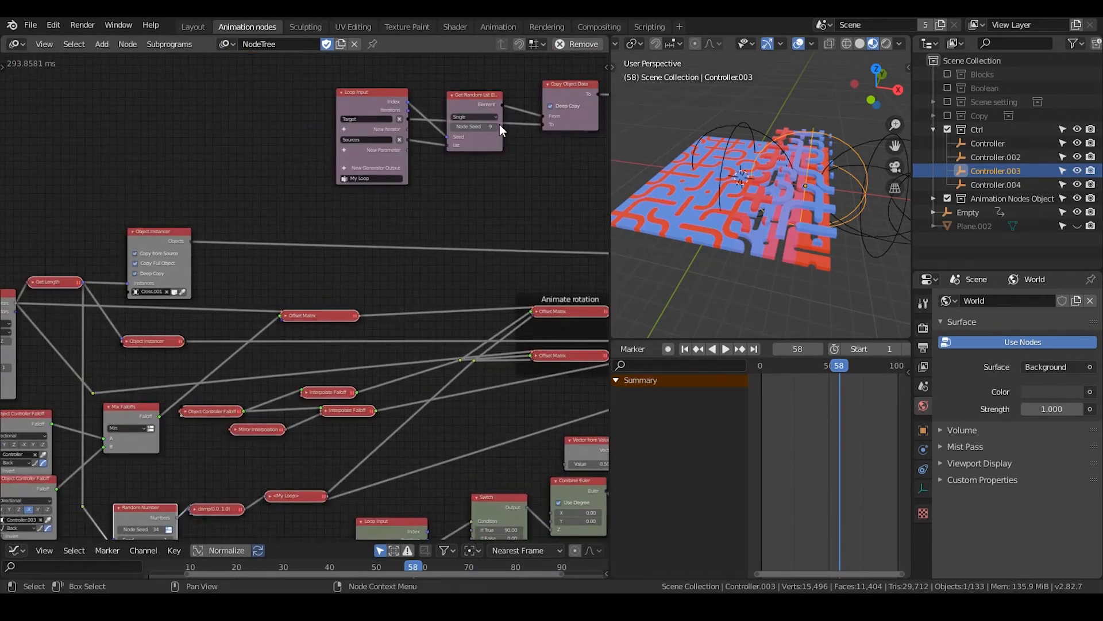
{"action": "left_click", "coordinate": [499, 124]}
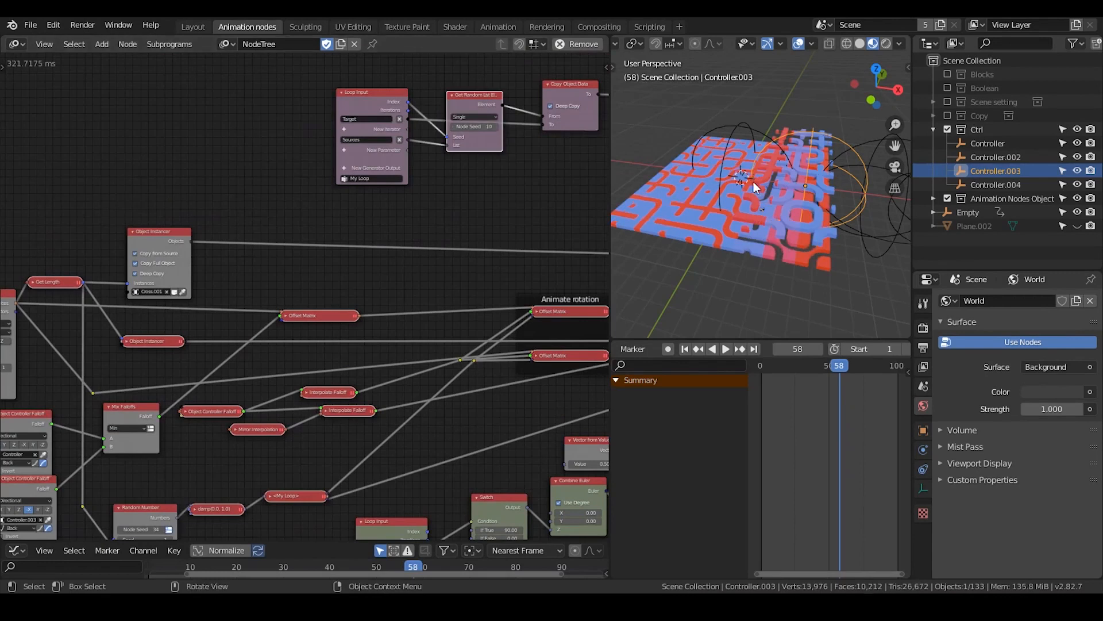
{"action": "middle_click_drag", "start_coordinate": [754, 182], "coordinate": [684, 215]}
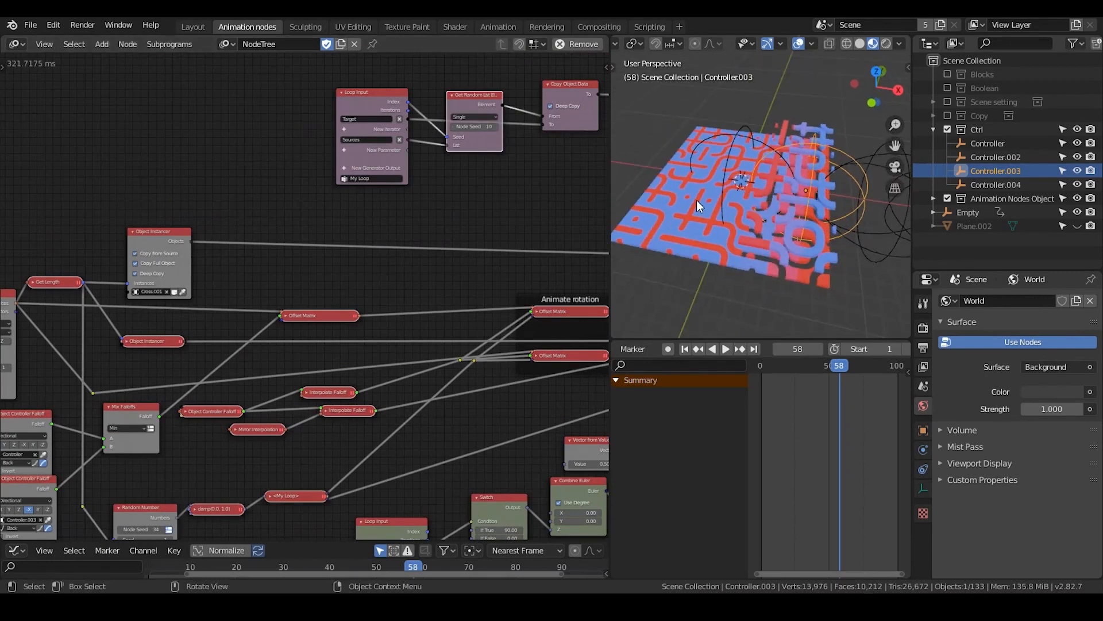
{"action": "left_click", "coordinate": [697, 199]}
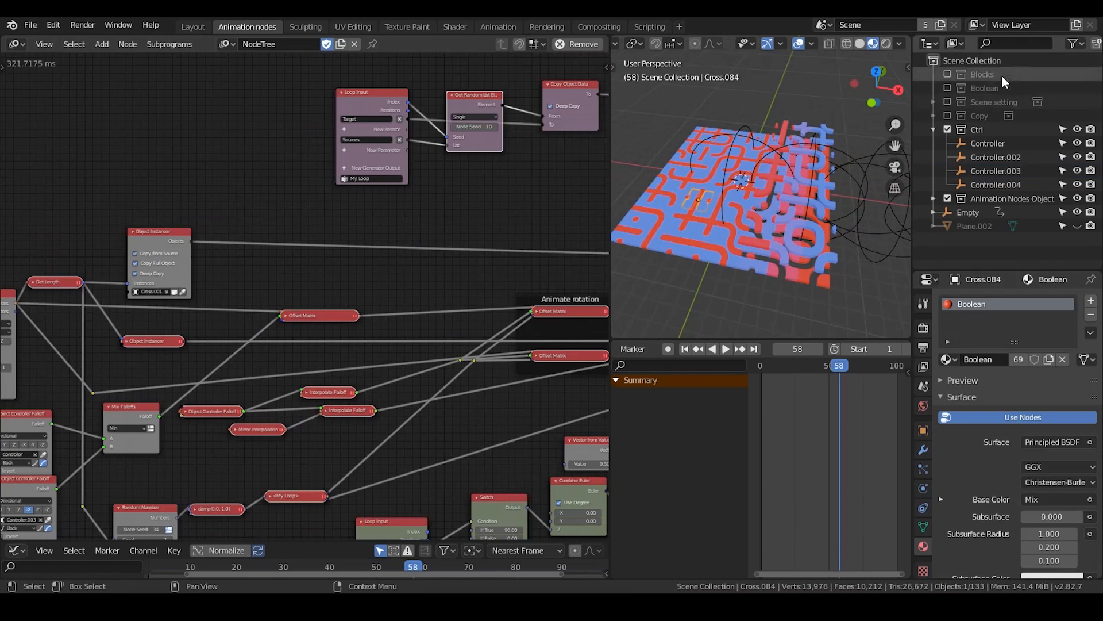
Delete the Interpolation Input node and its Interpolation Viewer node
{"action": "middle_click_drag", "start_coordinate": [552, 349], "coordinate": [492, 129]}
{"action": "middle_click_drag", "start_coordinate": [458, 315], "coordinate": [426, 185]}
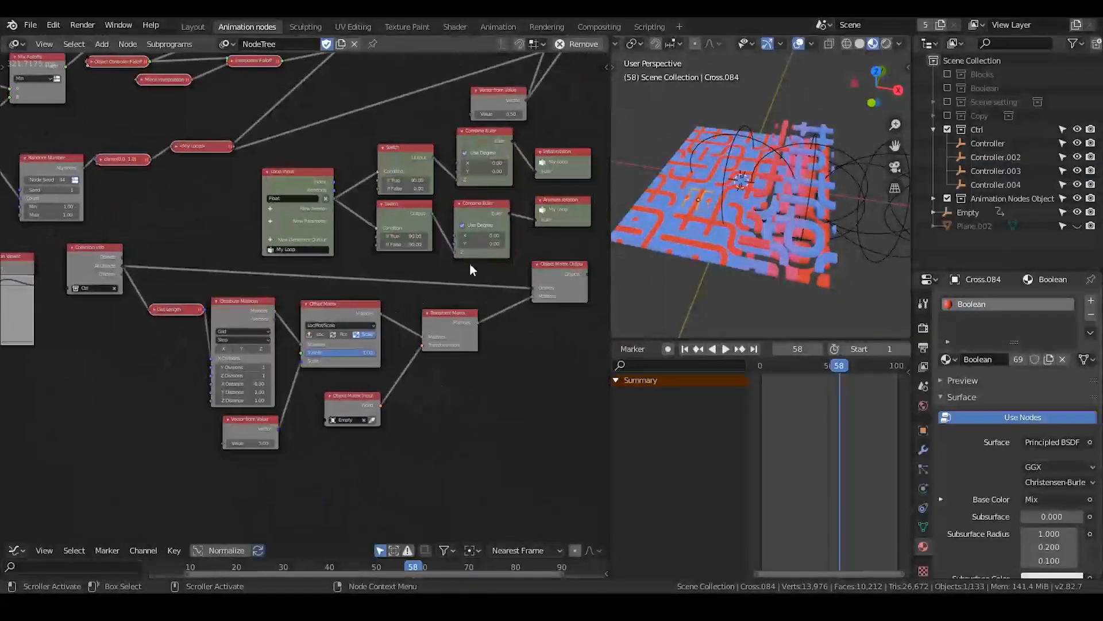
{"action": "middle_click_drag", "start_coordinate": [256, 364], "coordinate": [379, 286]}
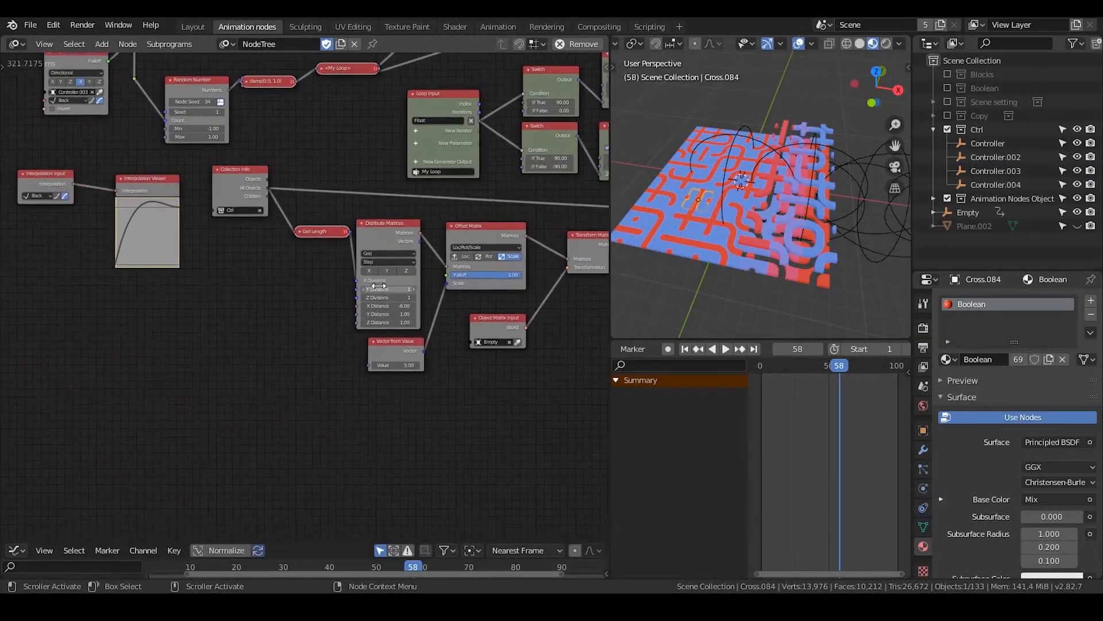
{"action": "left_click_drag", "start_coordinate": [178, 159], "coordinate": [30, 240]}
{"action": "key", "text": "x"}
Align the two object shader list subprogram nodes in one column, one above the other
{"action": "middle_click_drag", "start_coordinate": [545, 227], "coordinate": [274, 234]}
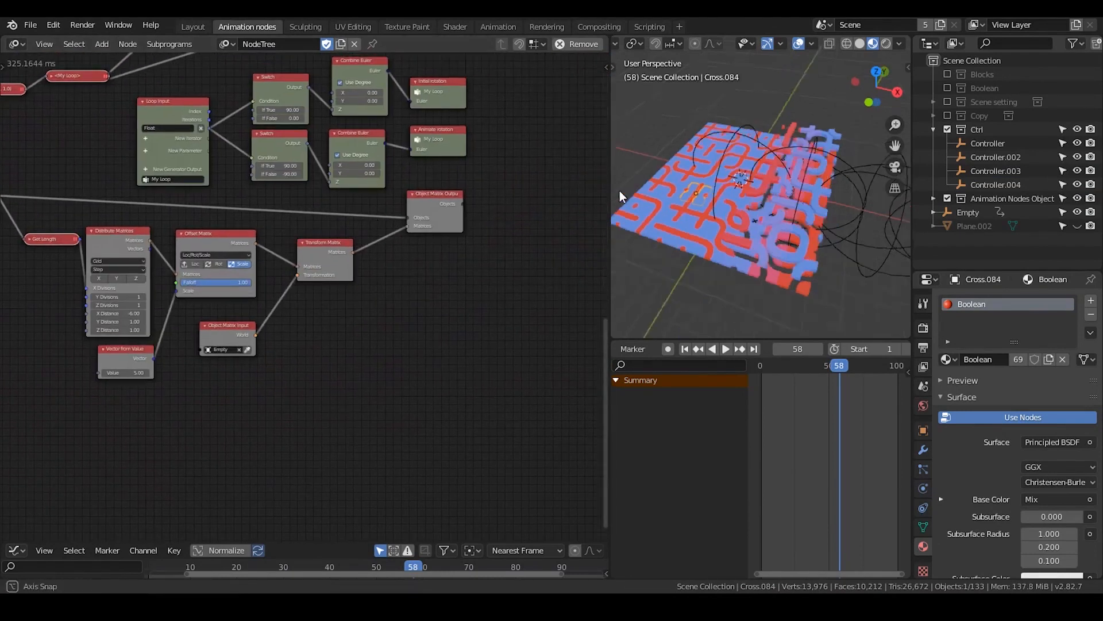
{"action": "middle_click_drag", "start_coordinate": [548, 160], "coordinate": [127, 293]}
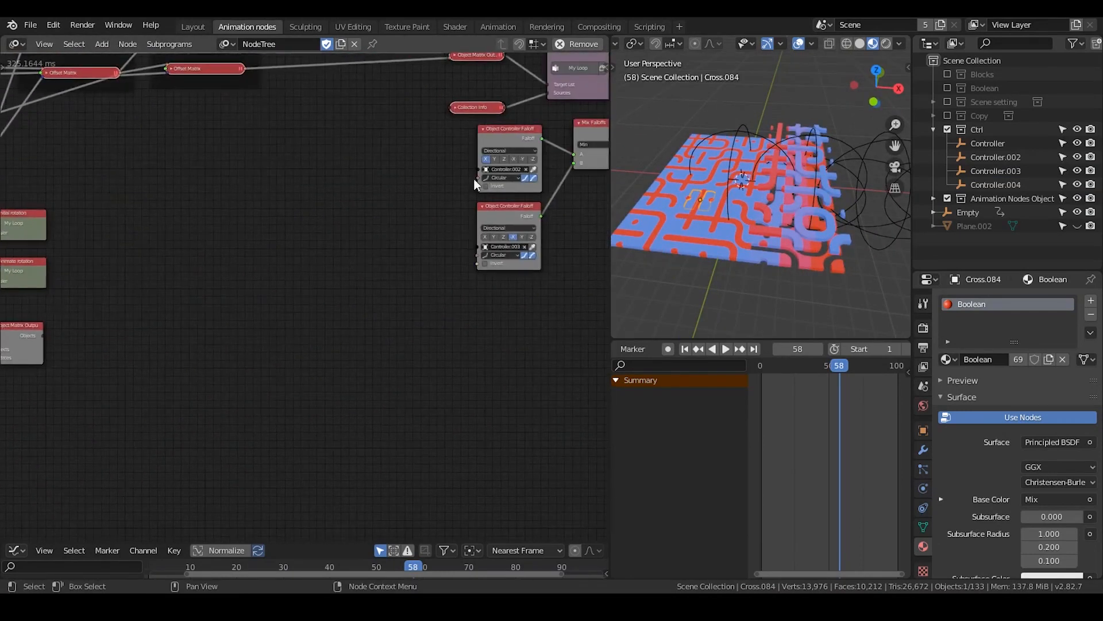
{"action": "middle_click_drag", "start_coordinate": [514, 178], "coordinate": [254, 284]}
{"action": "scroll", "coordinate": [357, 272], "scroll_direction": "up", "scroll_amount": 2}
{"action": "middle_click_drag", "start_coordinate": [396, 249], "coordinate": [357, 295]}
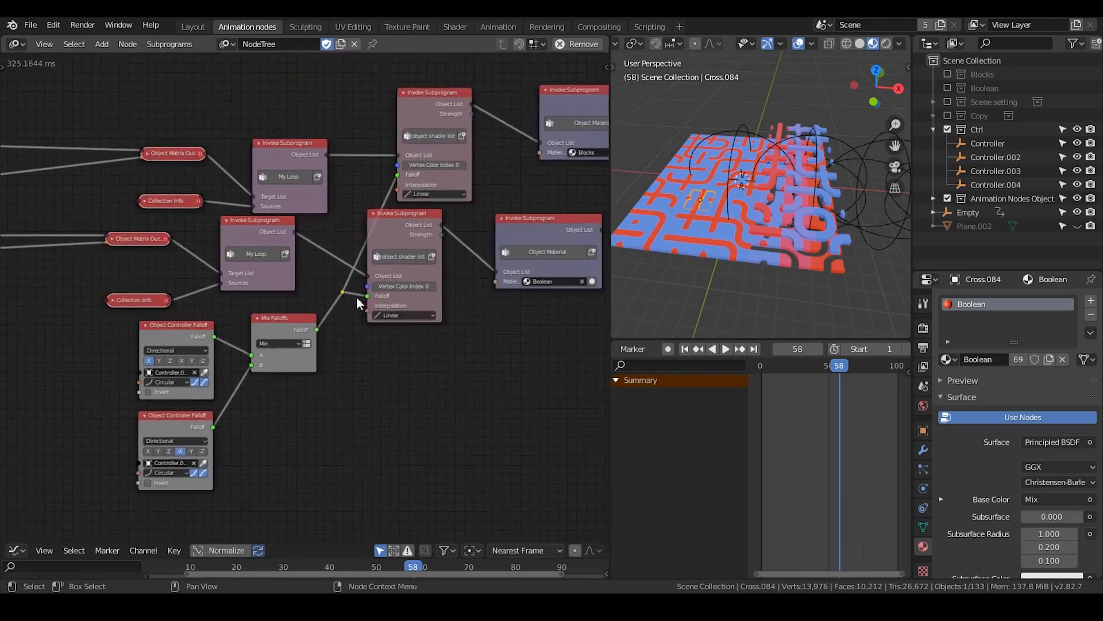
{"action": "left_click_drag", "start_coordinate": [423, 135], "coordinate": [394, 131]}
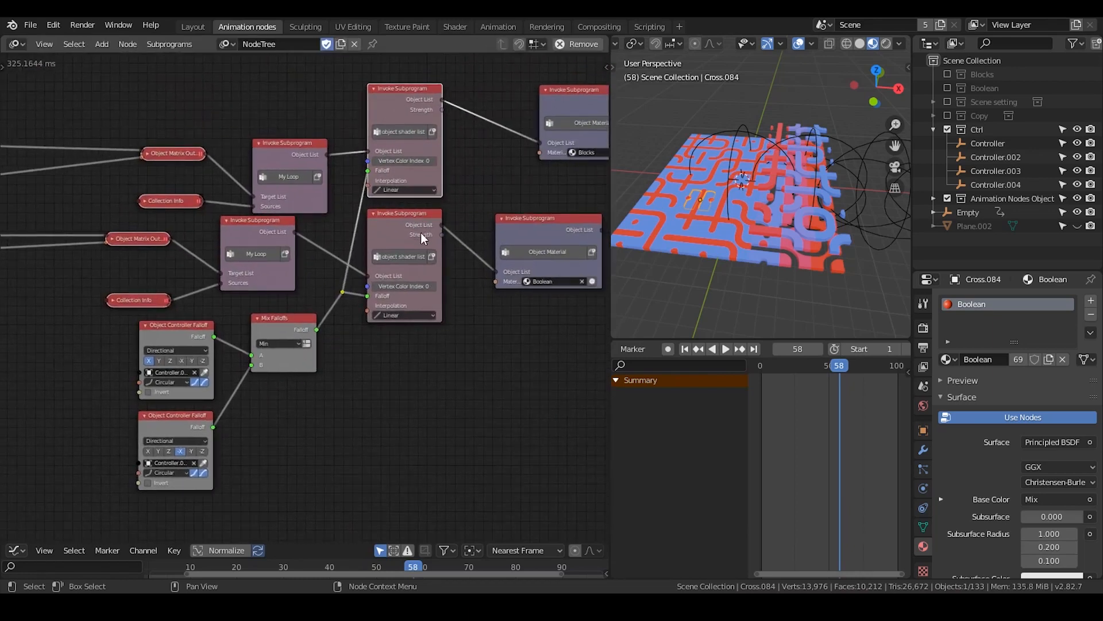
{"action": "left_click_drag", "start_coordinate": [420, 231], "coordinate": [418, 231]}
{"action": "left_click", "coordinate": [469, 387]}
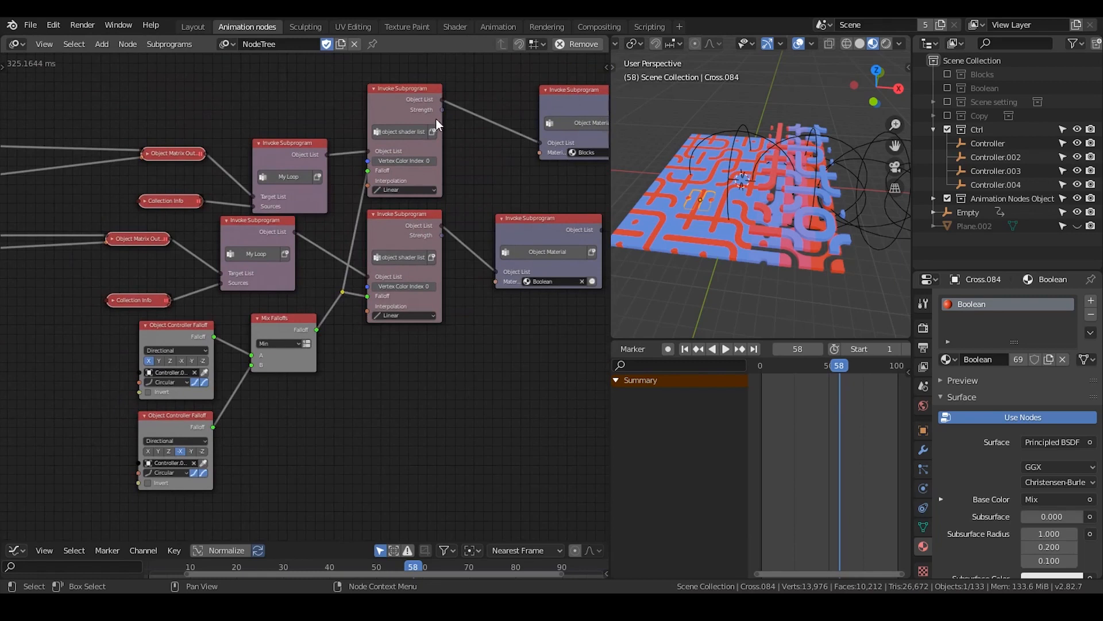
Duplicate the upper object shader list subprogram node and place the copy below the Boolean Object Material node
{"action": "left_click", "coordinate": [401, 100]}
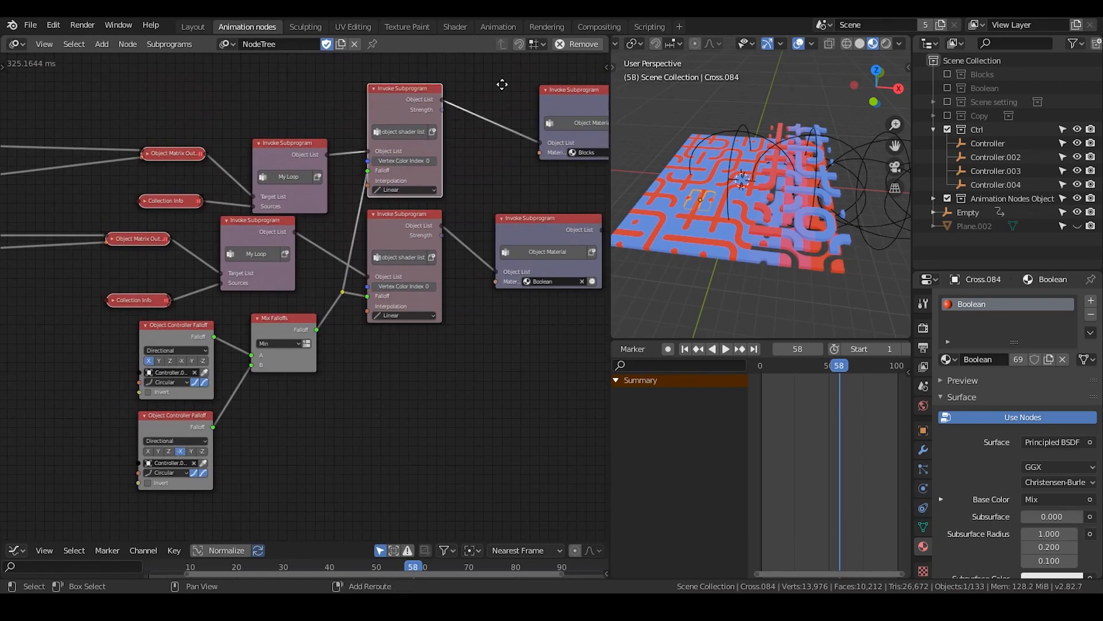
{"action": "key", "text": "shift+d"}
{"action": "left_click", "coordinate": [513, 318]}
{"action": "middle_click_drag", "start_coordinate": [513, 319], "coordinate": [430, 290]}
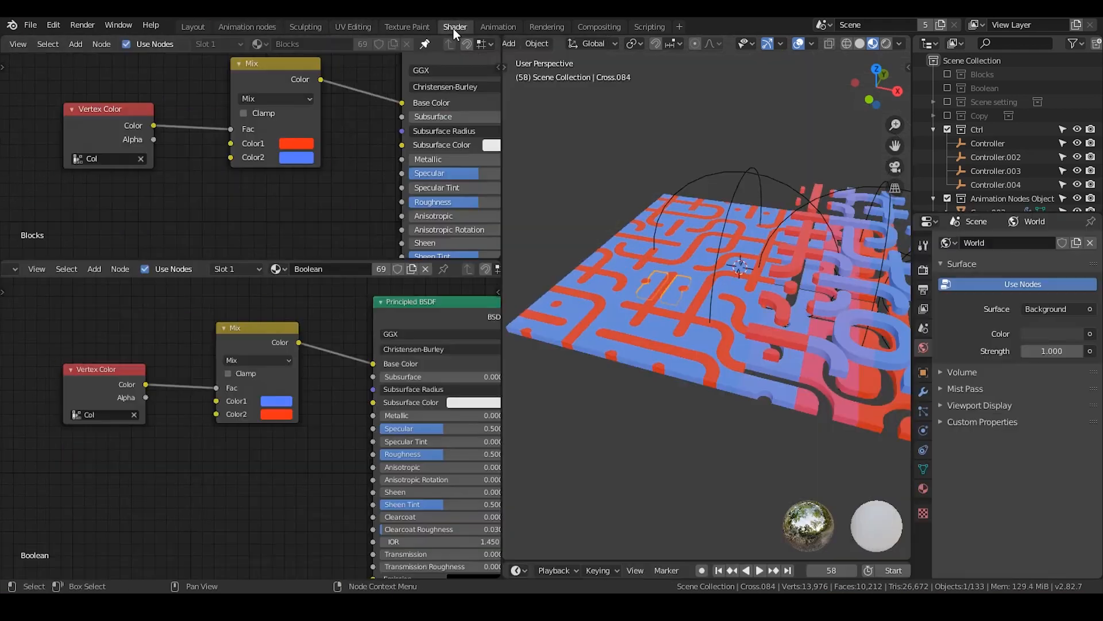
Try a second Mix node in the Blocks material's shader tree and return to the Animation nodes workspace
{"action": "left_click", "coordinate": [455, 27]}
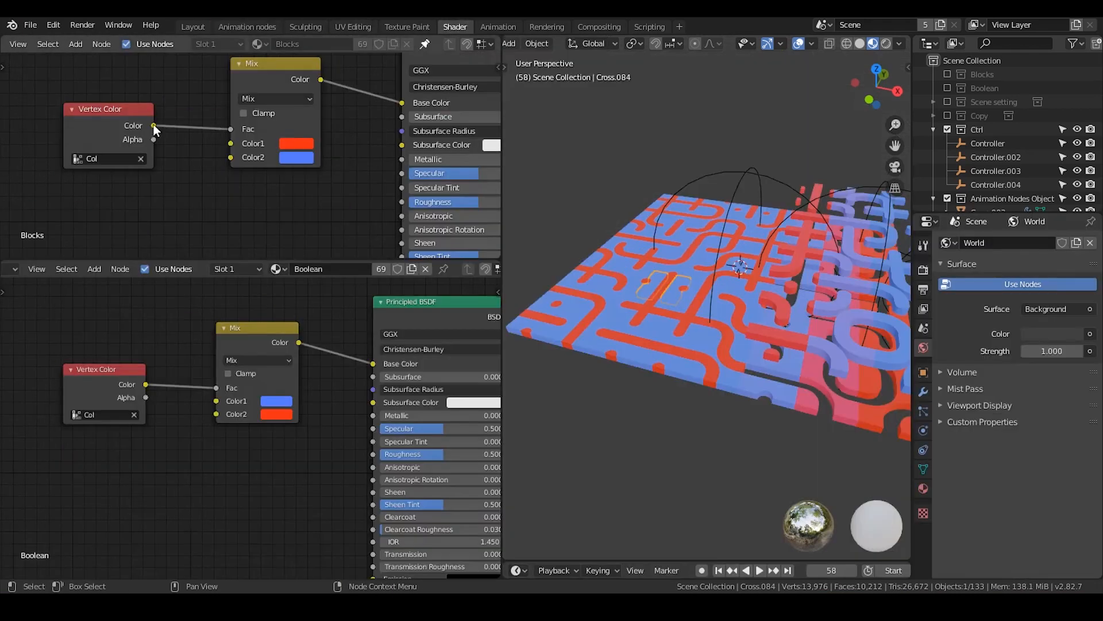
{"action": "left_click", "coordinate": [249, 79]}
{"action": "key", "text": "shift+d"}
{"action": "left_click", "coordinate": [321, 183]}
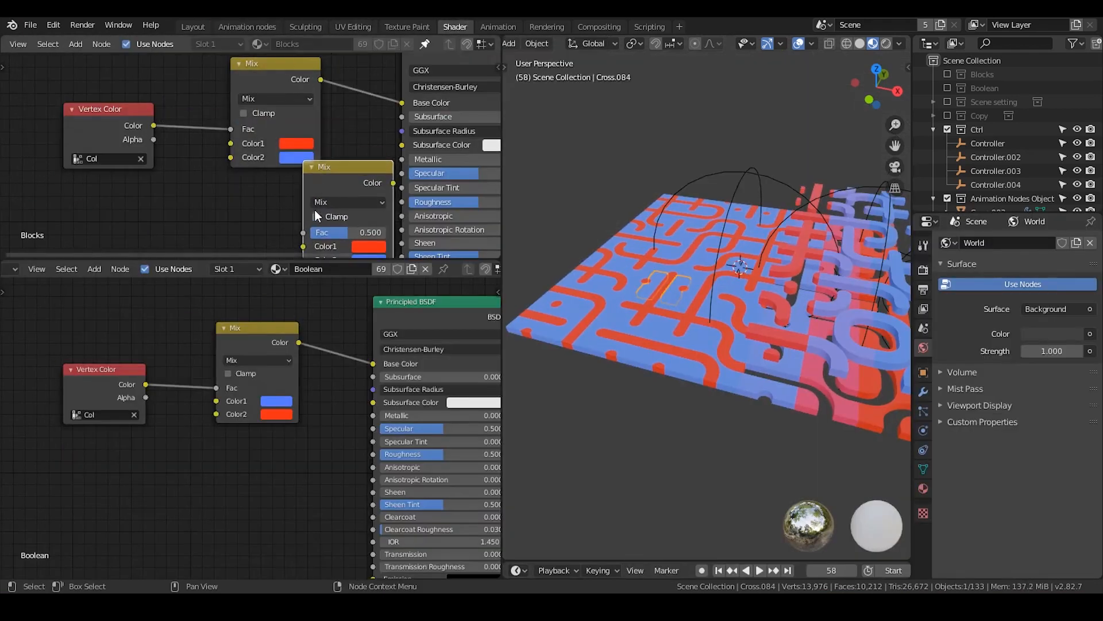
{"action": "key", "text": "x"}
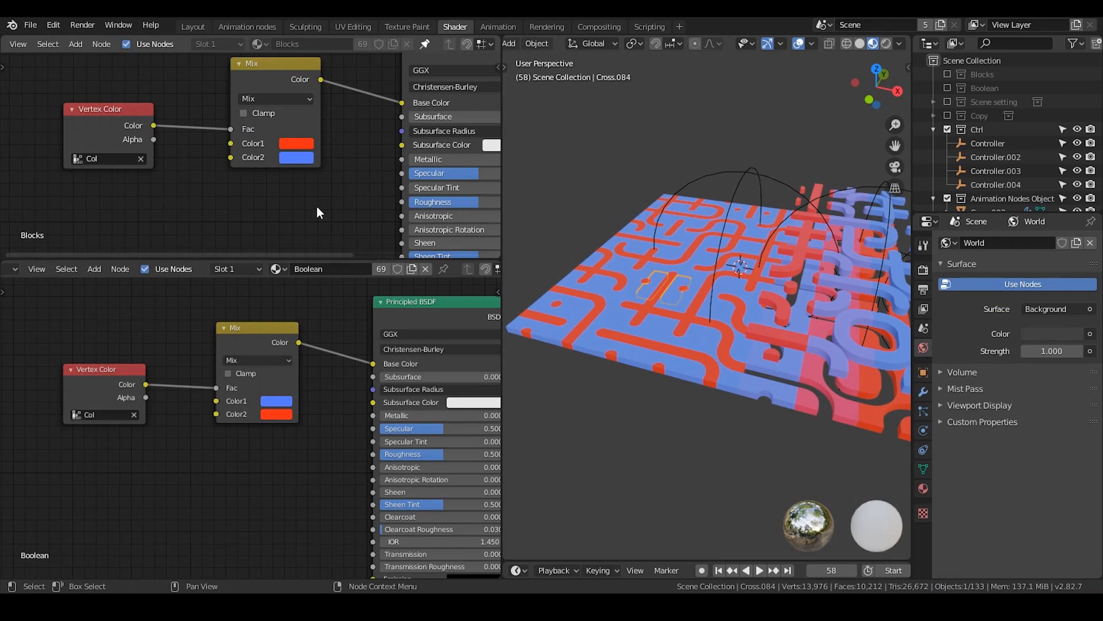
{"action": "left_click", "coordinate": [228, 26]}
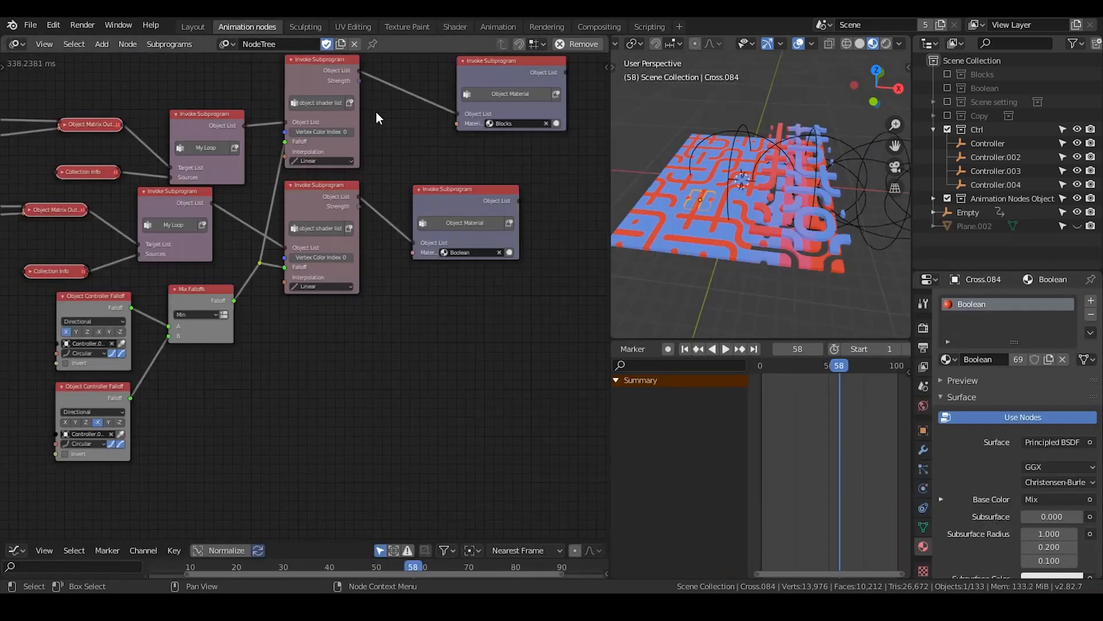